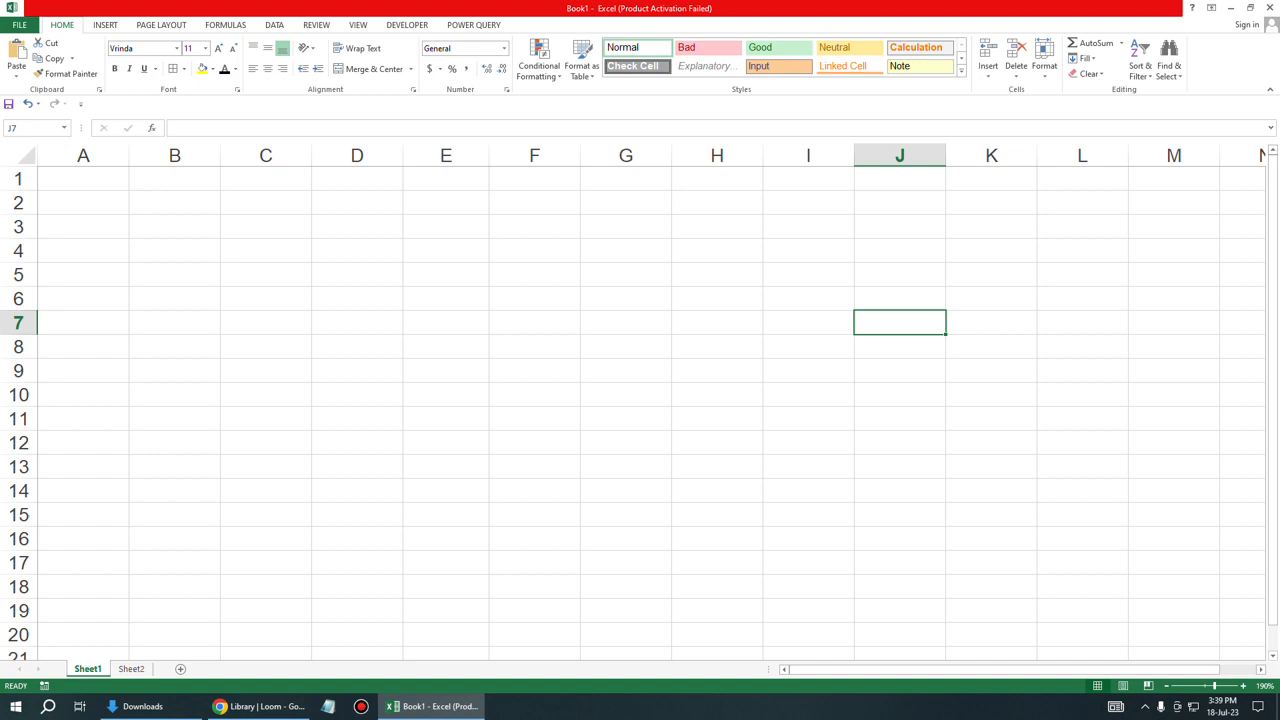
# - Fill the range C2:F13 with random whole numbers using the formula =RANDBETWEEN(25,85)
pyautogui.moveTo(265, 202); pyautogui.dragTo(534, 443)
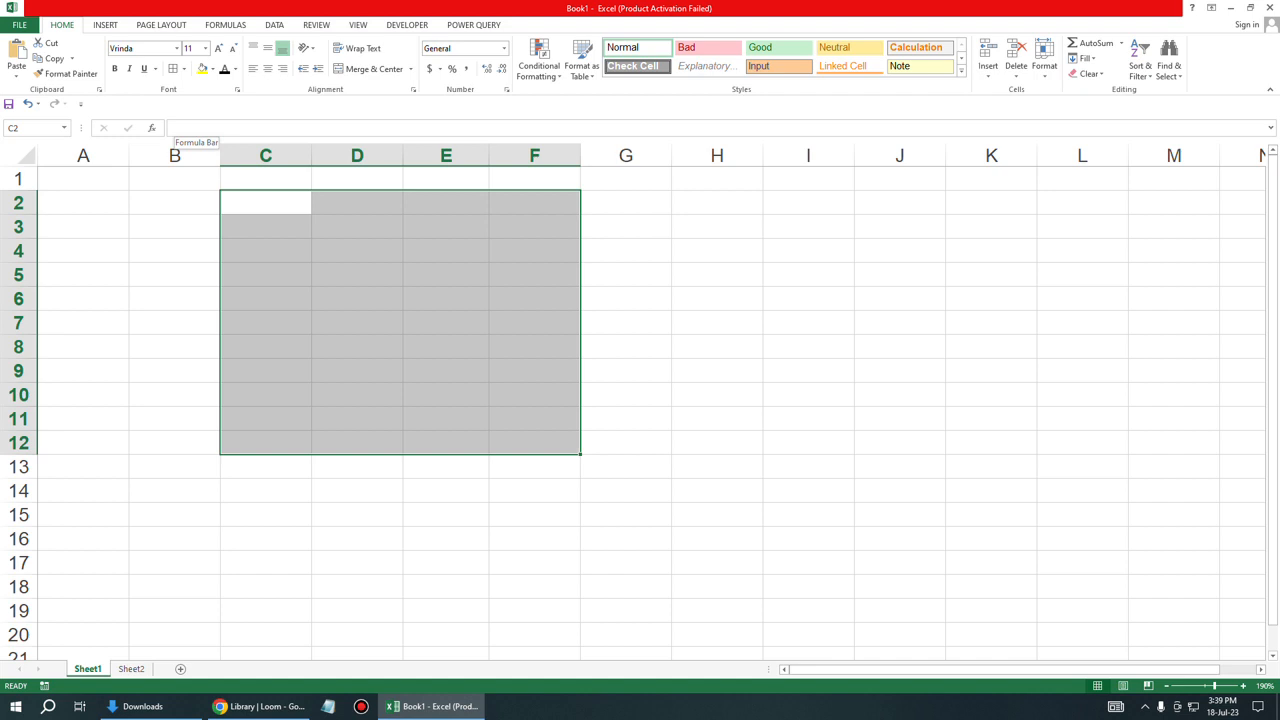
pyautogui.click(357, 275)
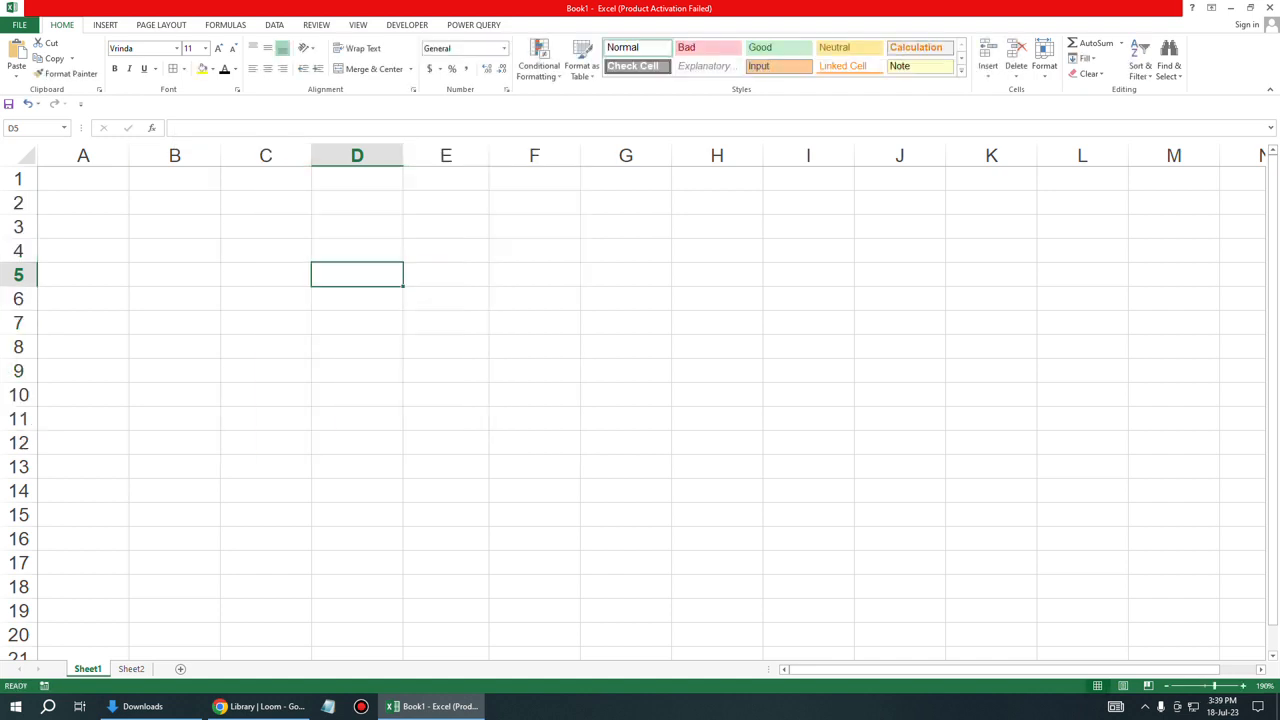
pyautogui.moveTo(265, 202); pyautogui.dragTo(534, 467)
pyautogui.press('F2')
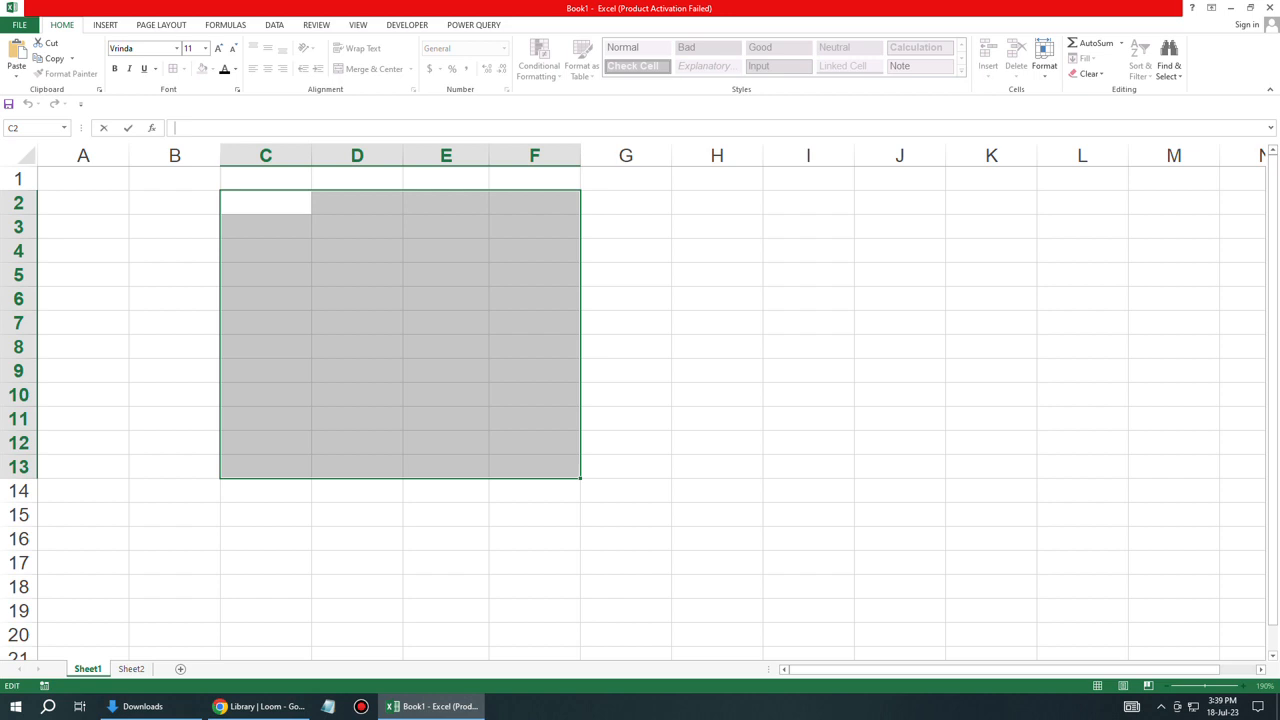
pyautogui.write('=')
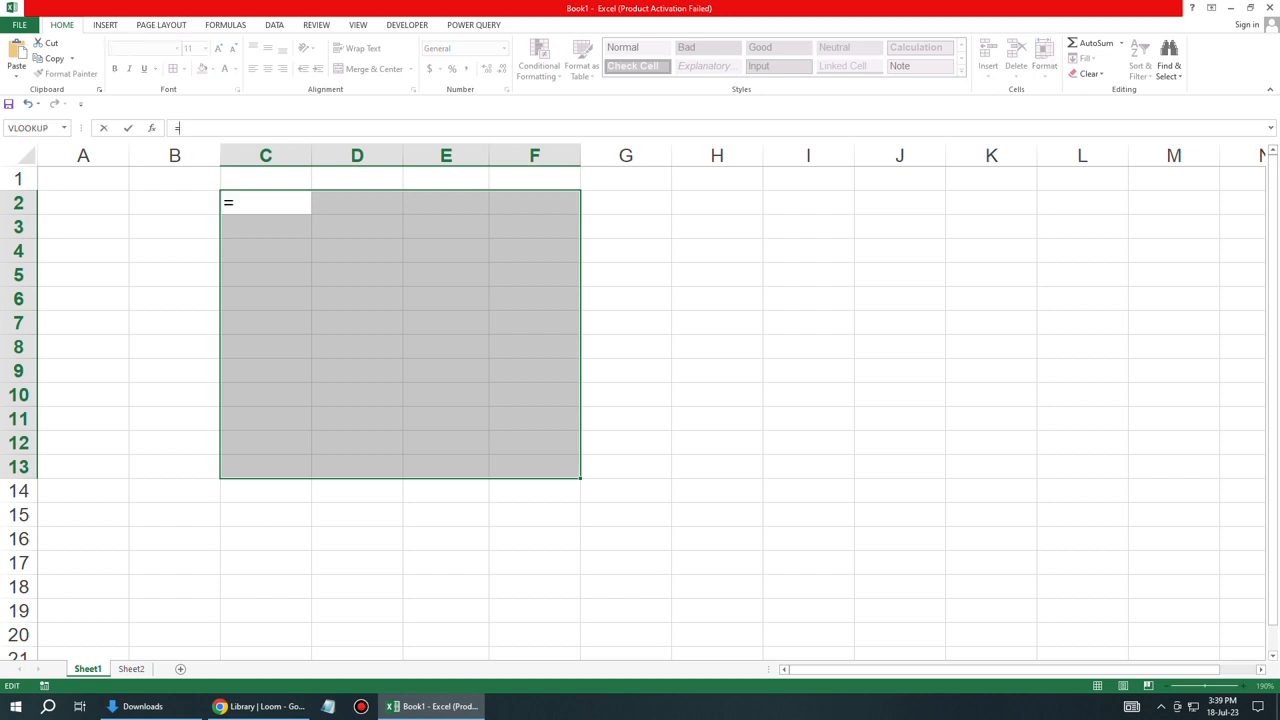
pyautogui.write('ra')
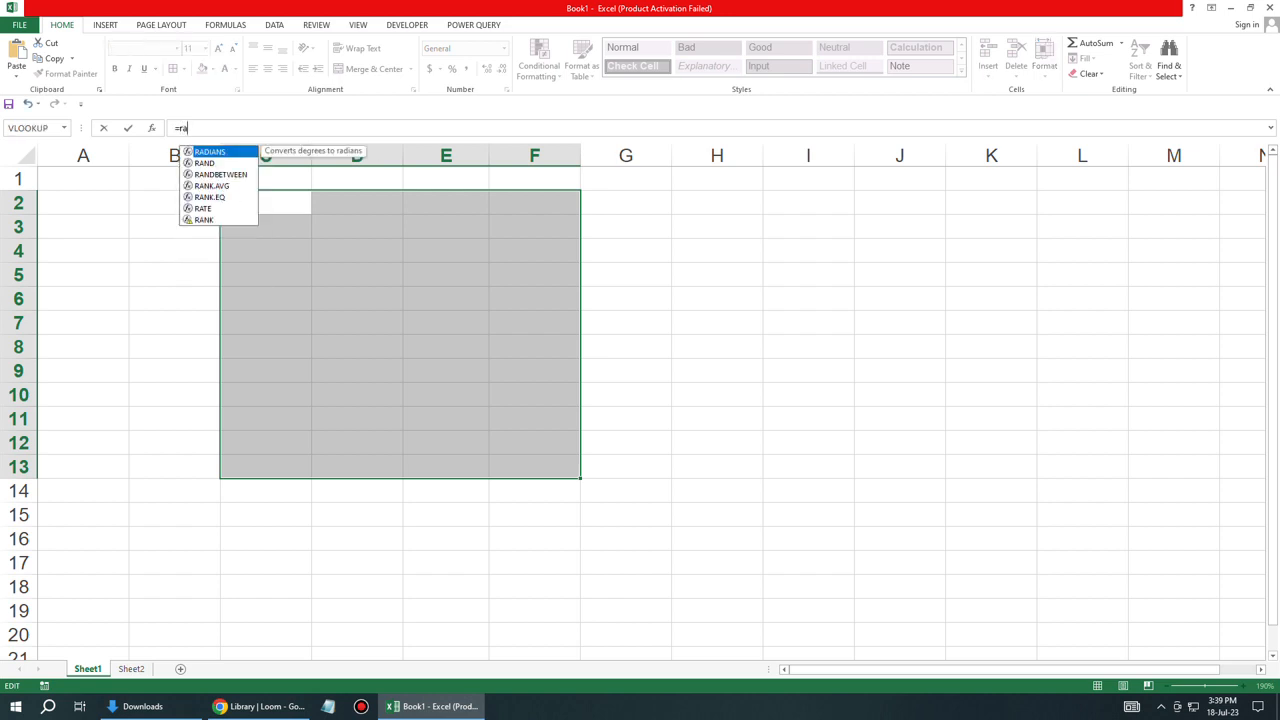
pyautogui.press('Down')
pyautogui.press('Down')
pyautogui.press('Tab')
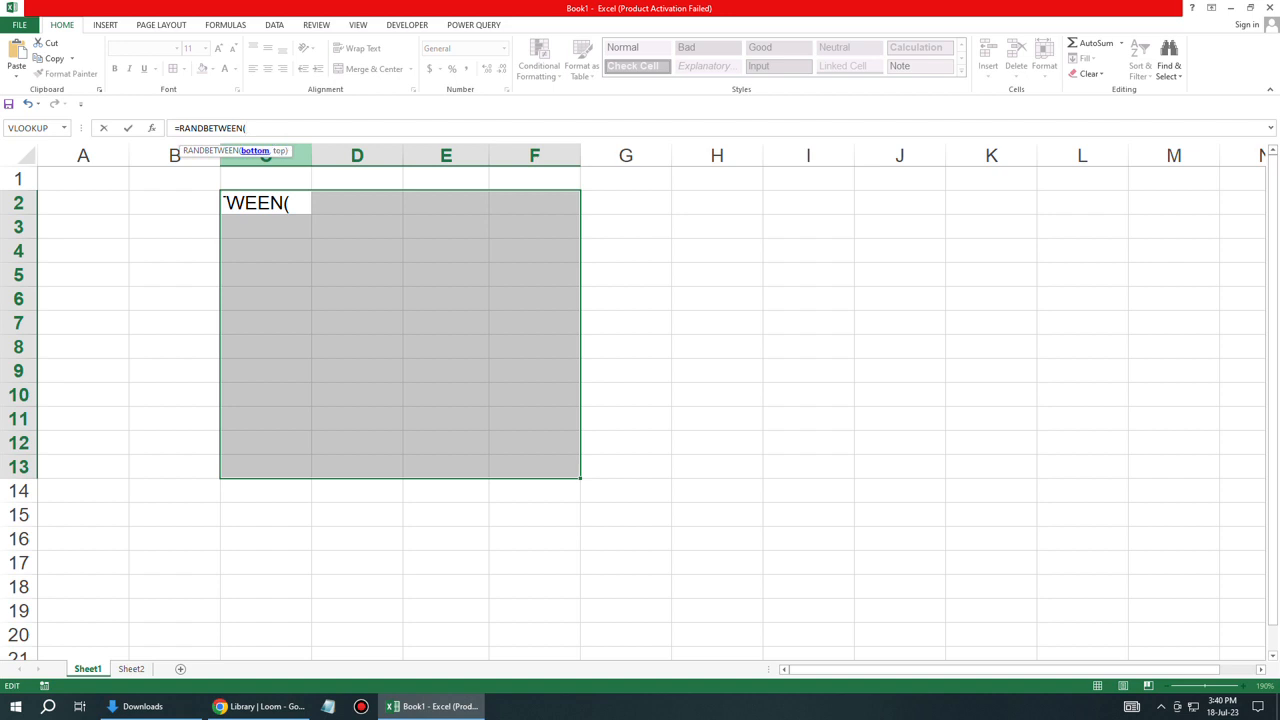
pyautogui.write('25,')
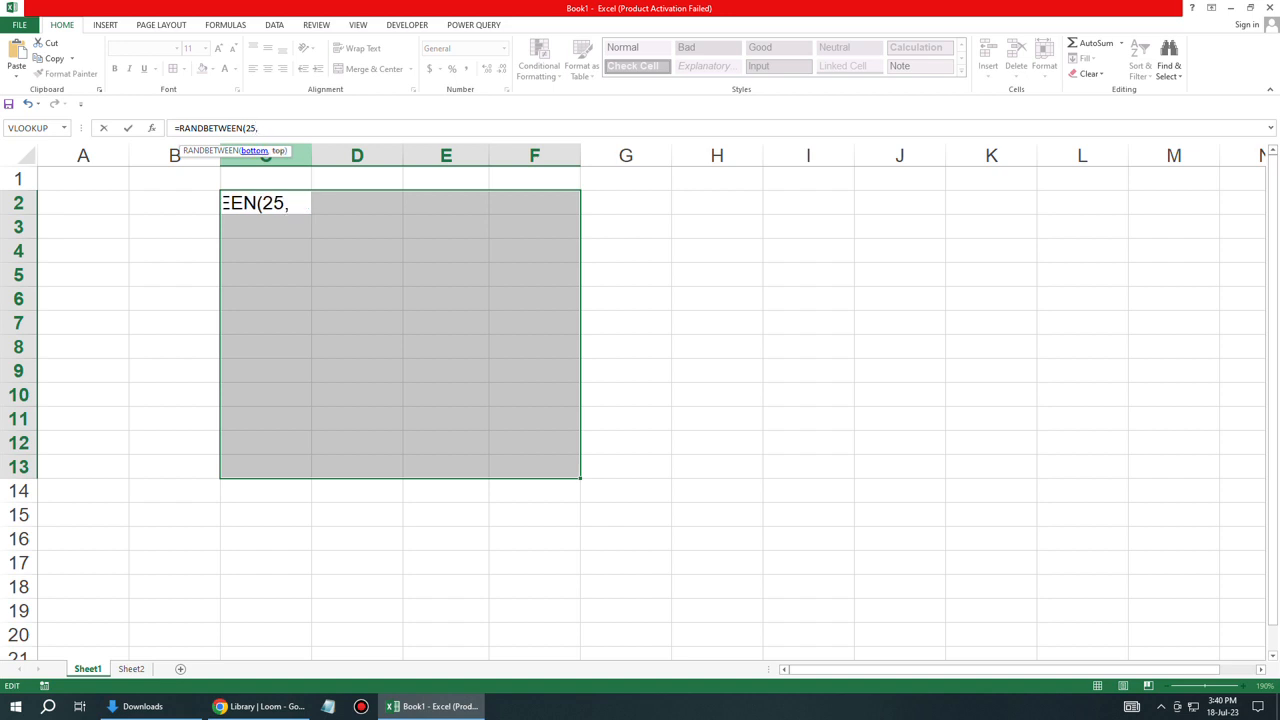
pyautogui.write('85)')
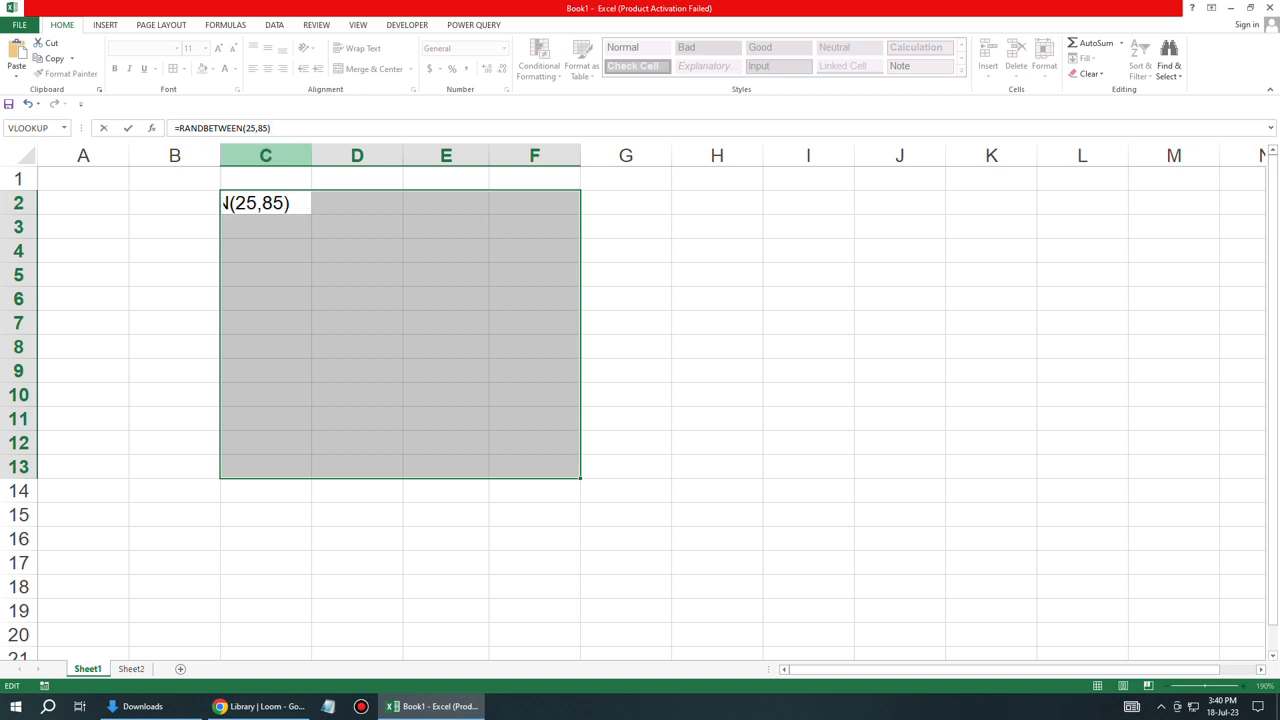
pyautogui.hotkey('ctrl', 'Return')
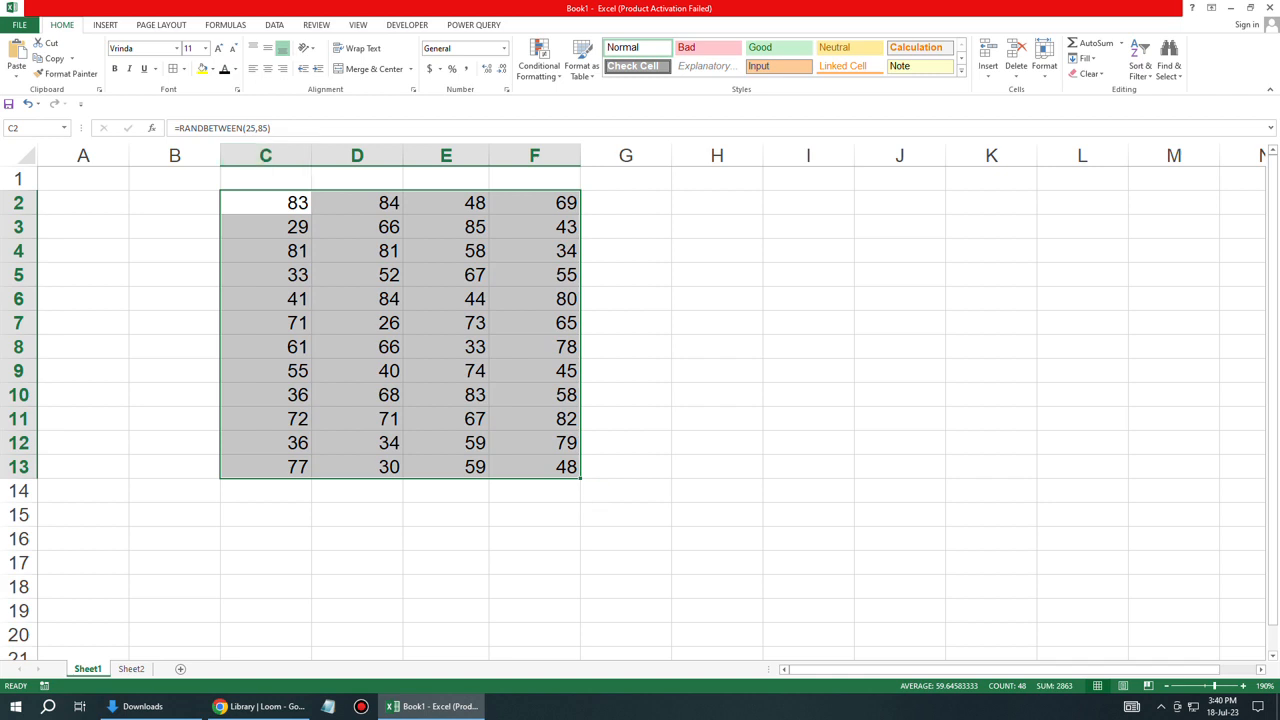
# - Enter 45 in cell H2 to trigger a recalculation of the random numbers, and clear the cell
pyautogui.moveTo(266, 203); pyautogui.dragTo(545, 467)
pyautogui.click(717, 203)
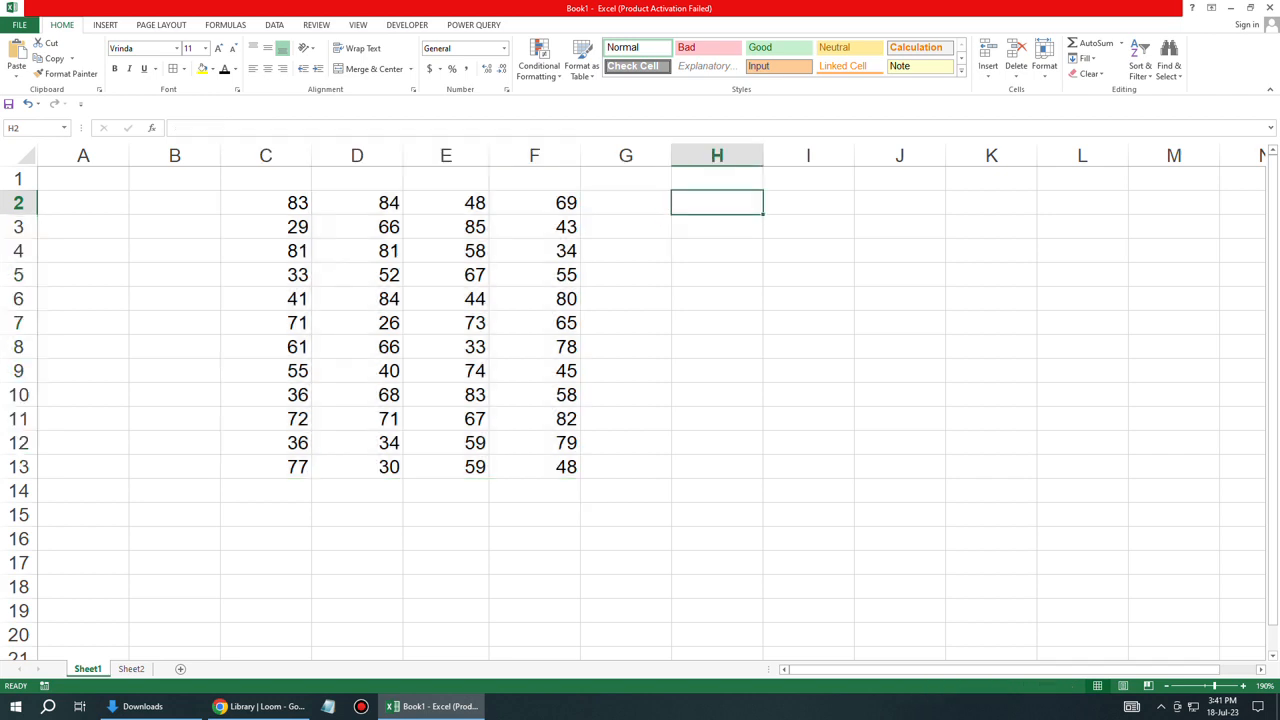
pyautogui.write('45')
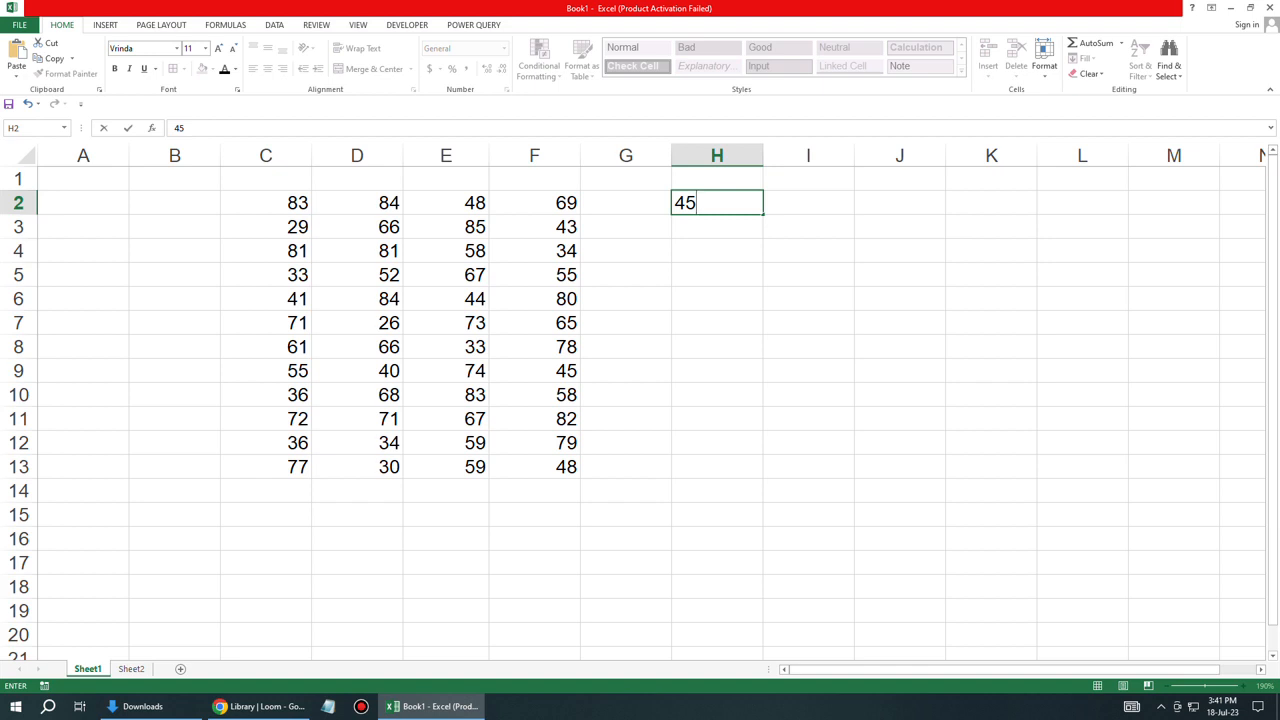
pyautogui.press('Return')
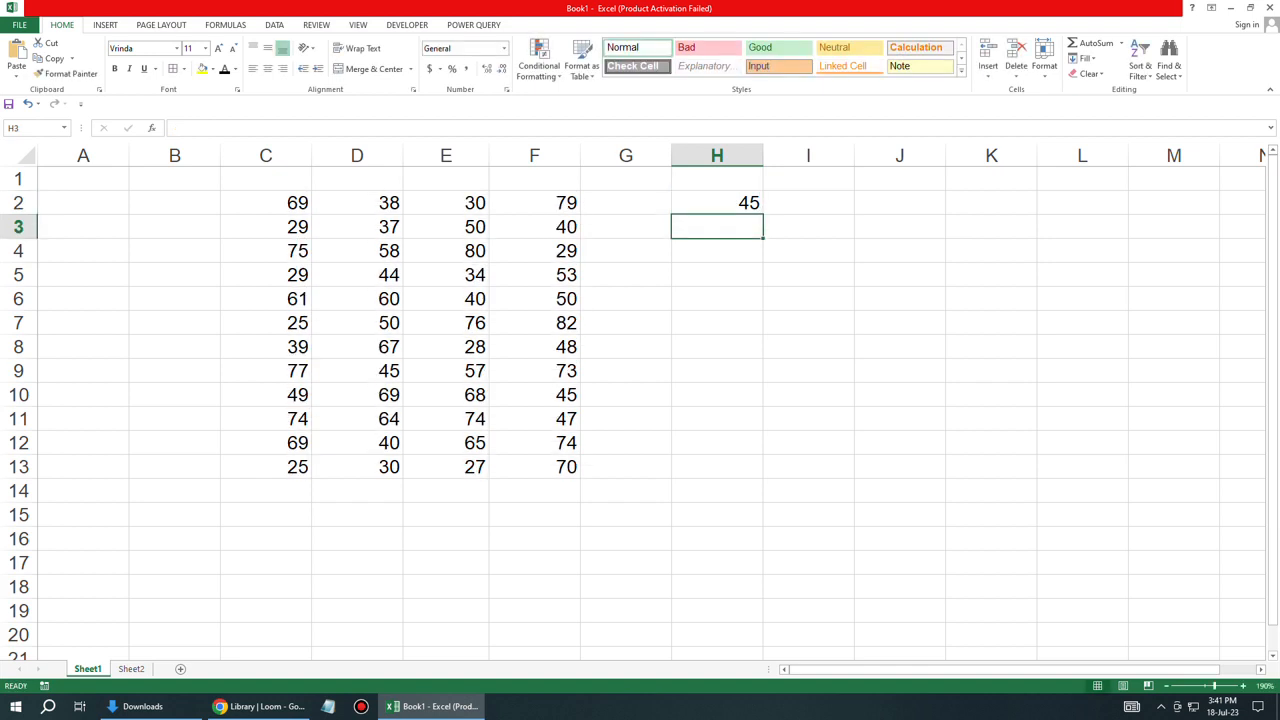
pyautogui.press('Up')
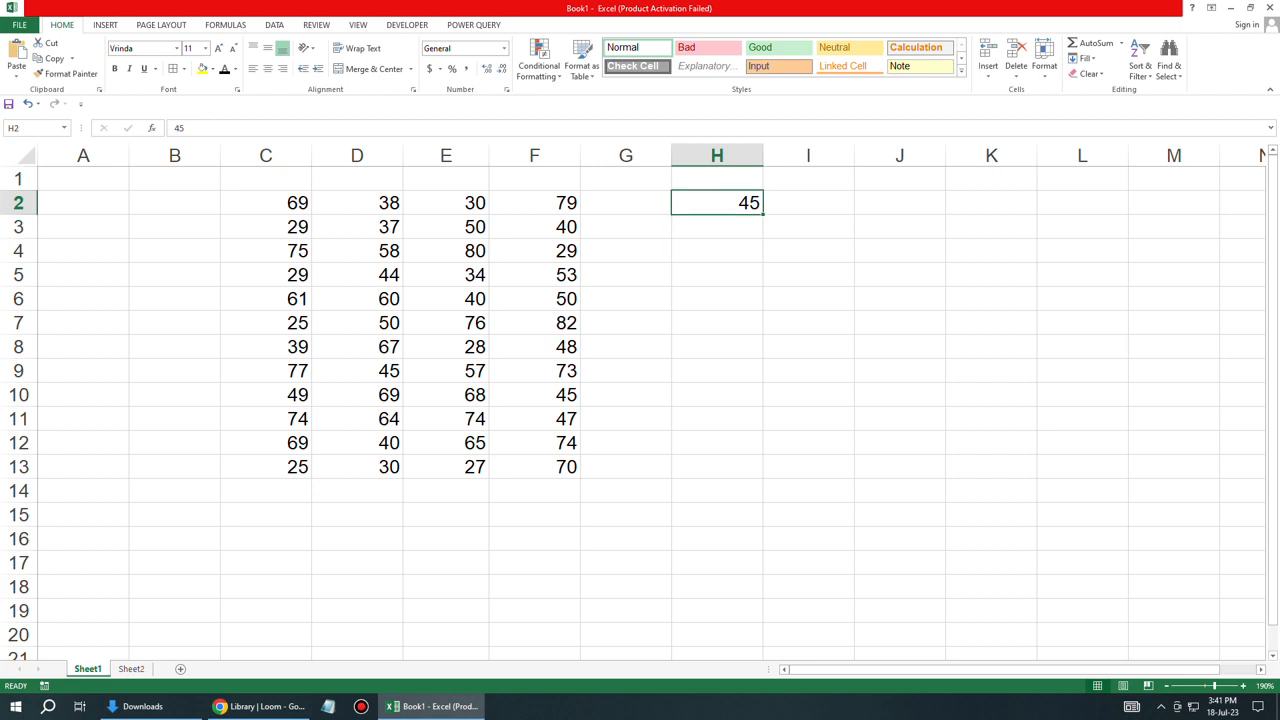
pyautogui.press('Delete')
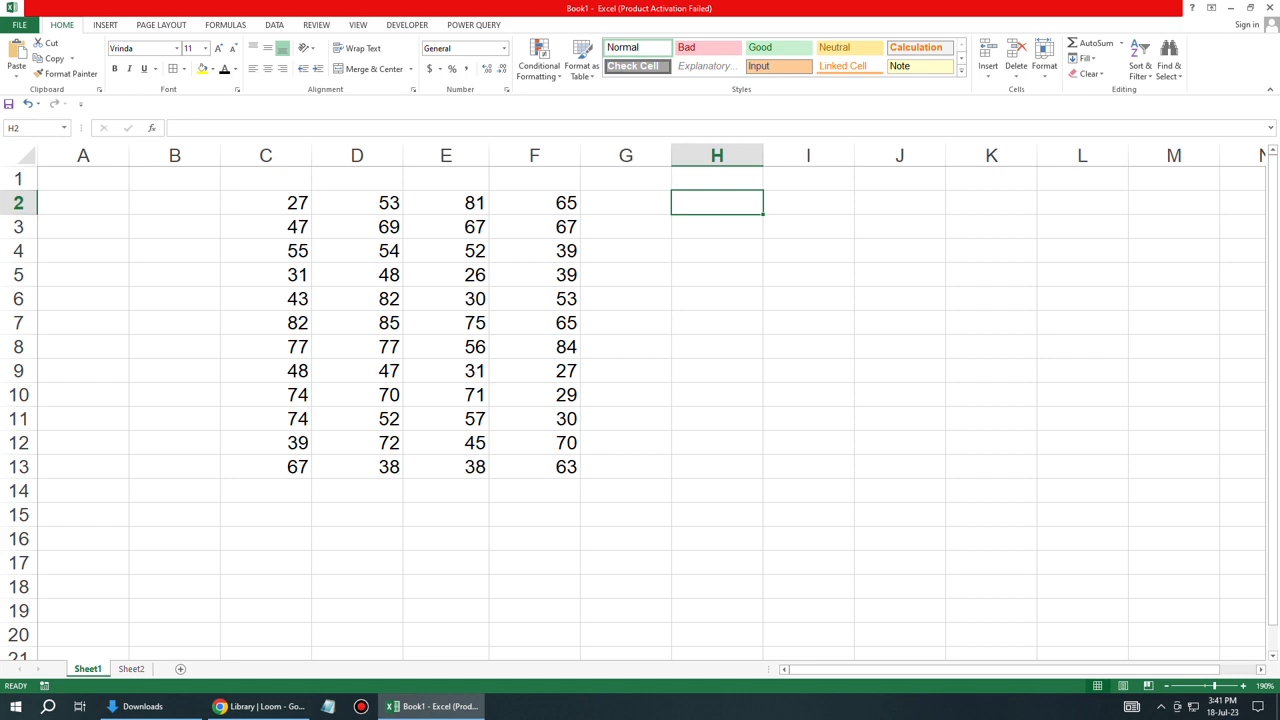
# - Replace the RANDBETWEEN formulas in C2:F13 with static values by copying the range and pasting it over itself as values
pyautogui.moveTo(265, 202); pyautogui.dragTo(534, 466)
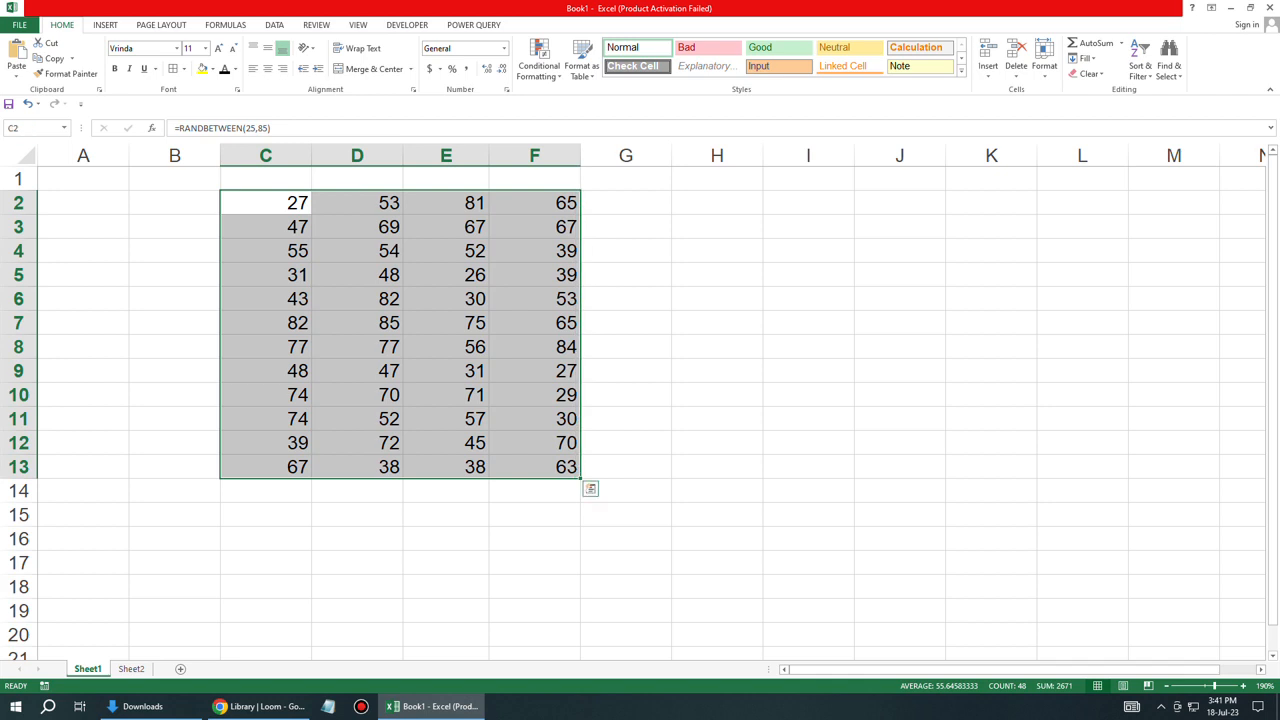
pyautogui.hotkey('ctrl', 'c')
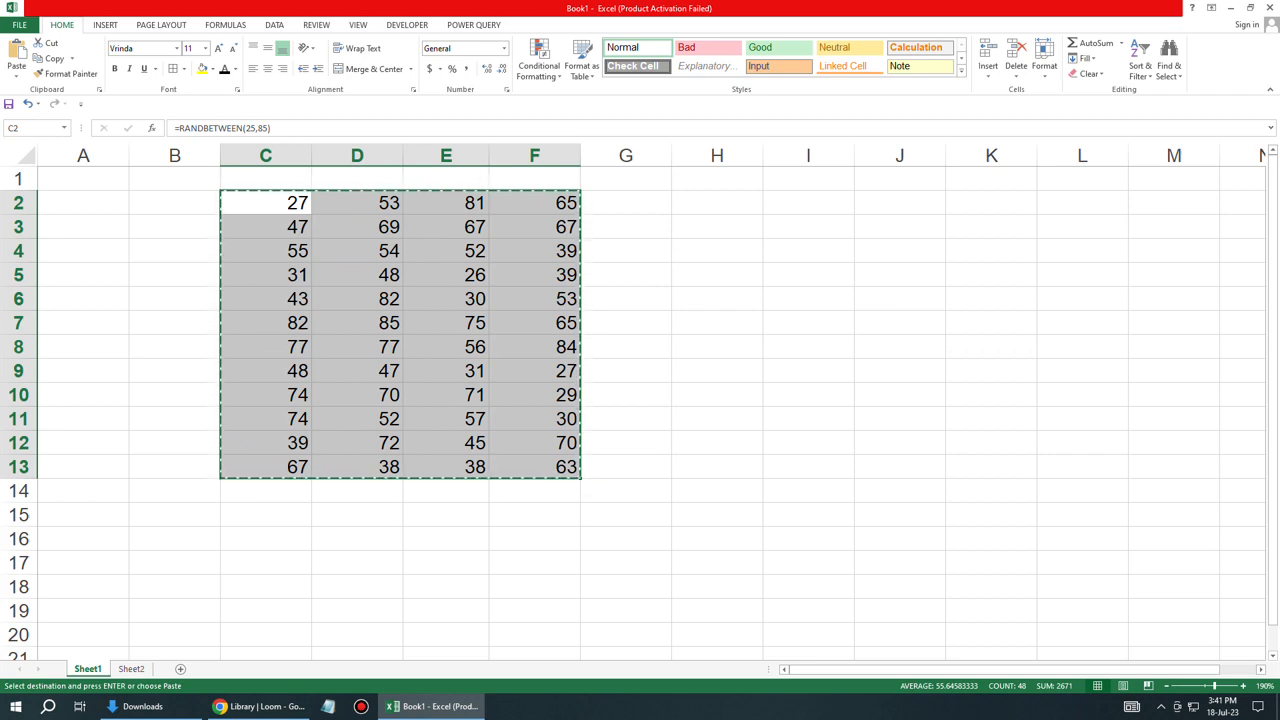
pyautogui.click(16, 80)
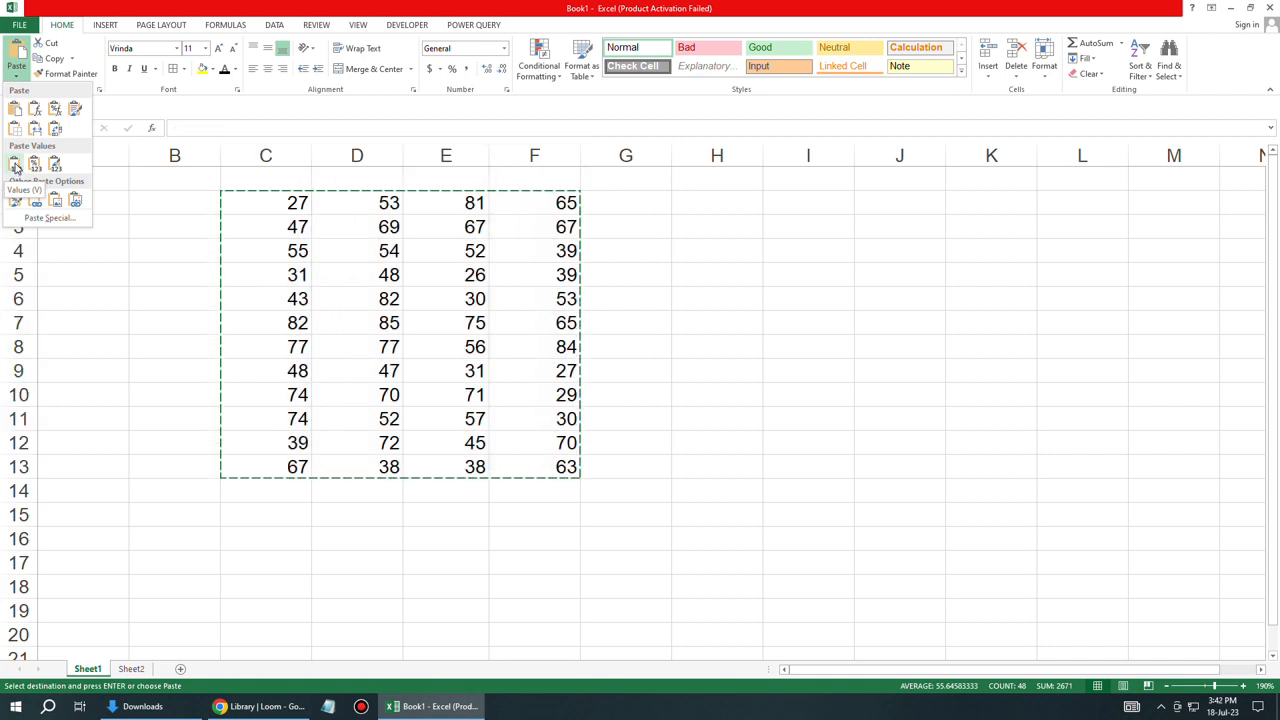
pyautogui.click(15, 167)
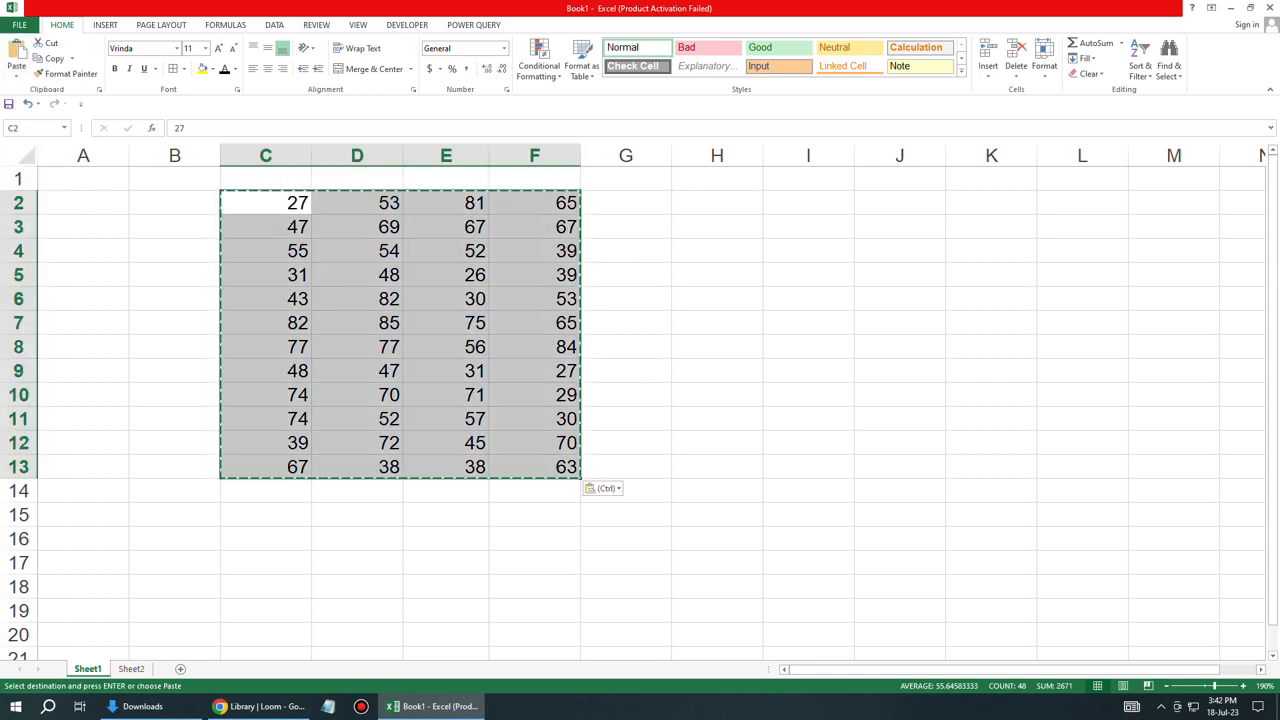
pyautogui.click(716, 202)
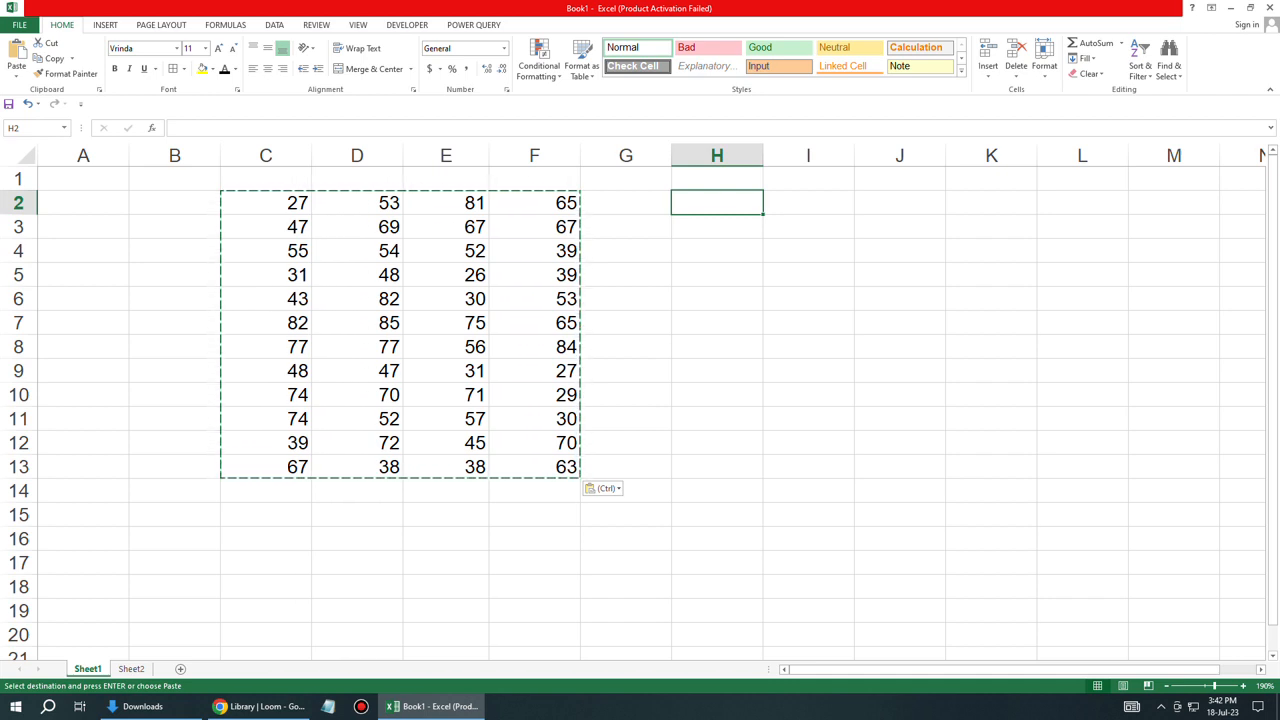
pyautogui.press('Escape')
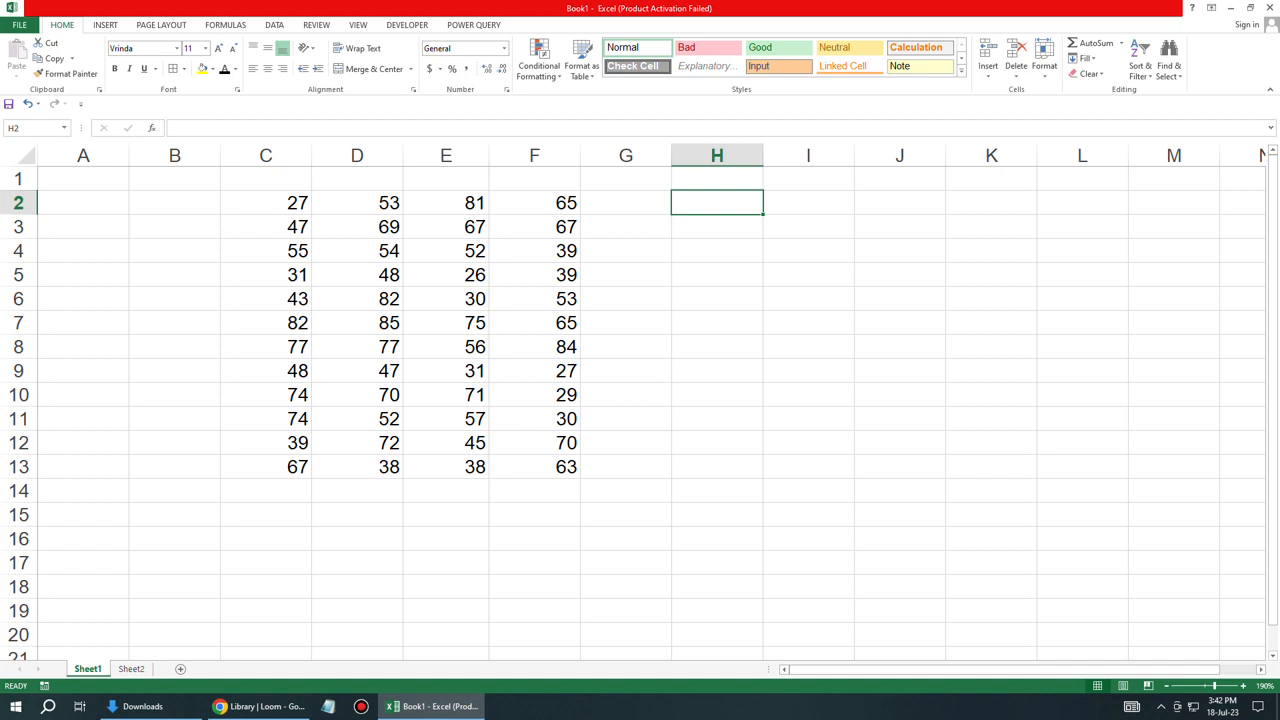
# - Test the static numbers by entering 45 in cell H2, and clear the cell again
pyautogui.write('45')
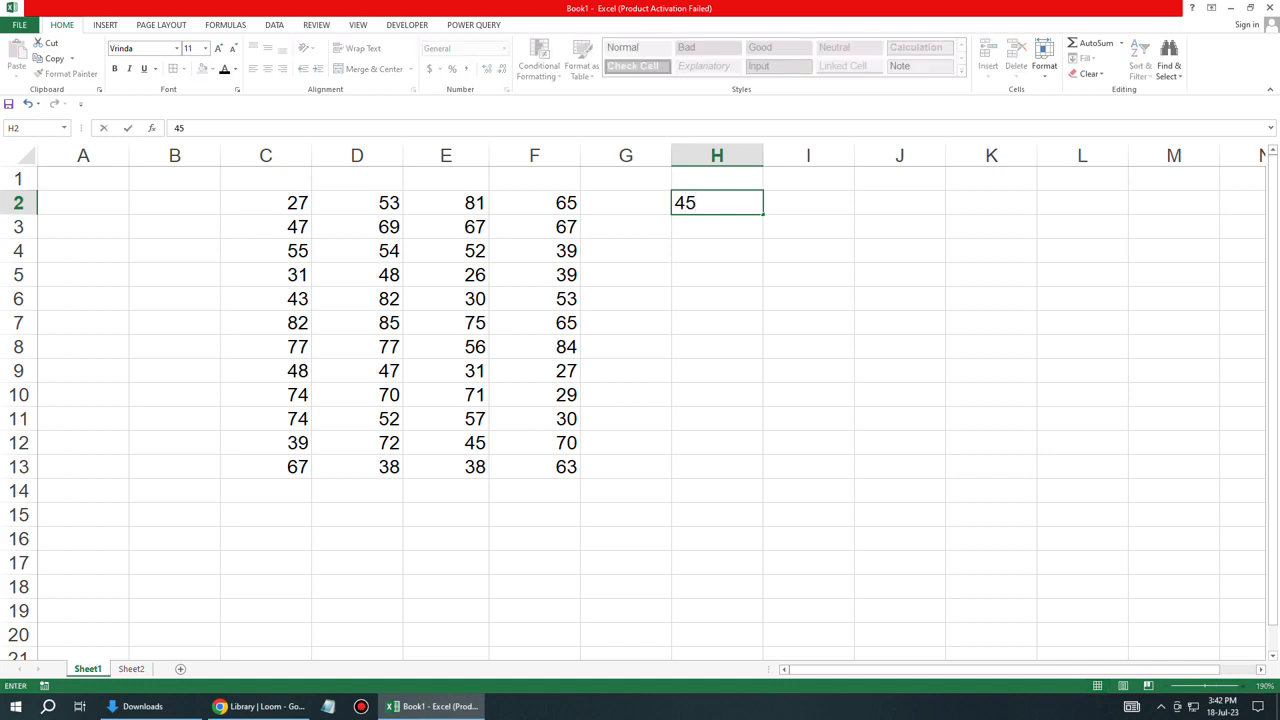
pyautogui.press('Return')
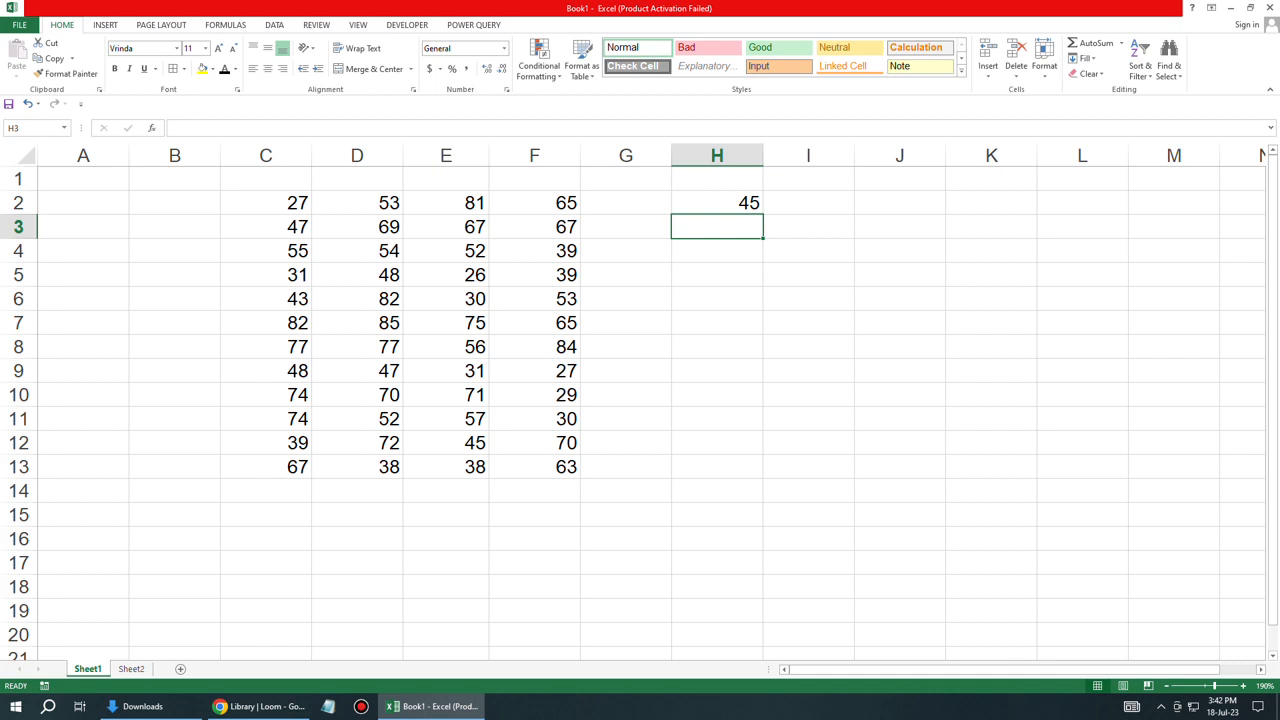
pyautogui.click(717, 203)
pyautogui.press('Delete')
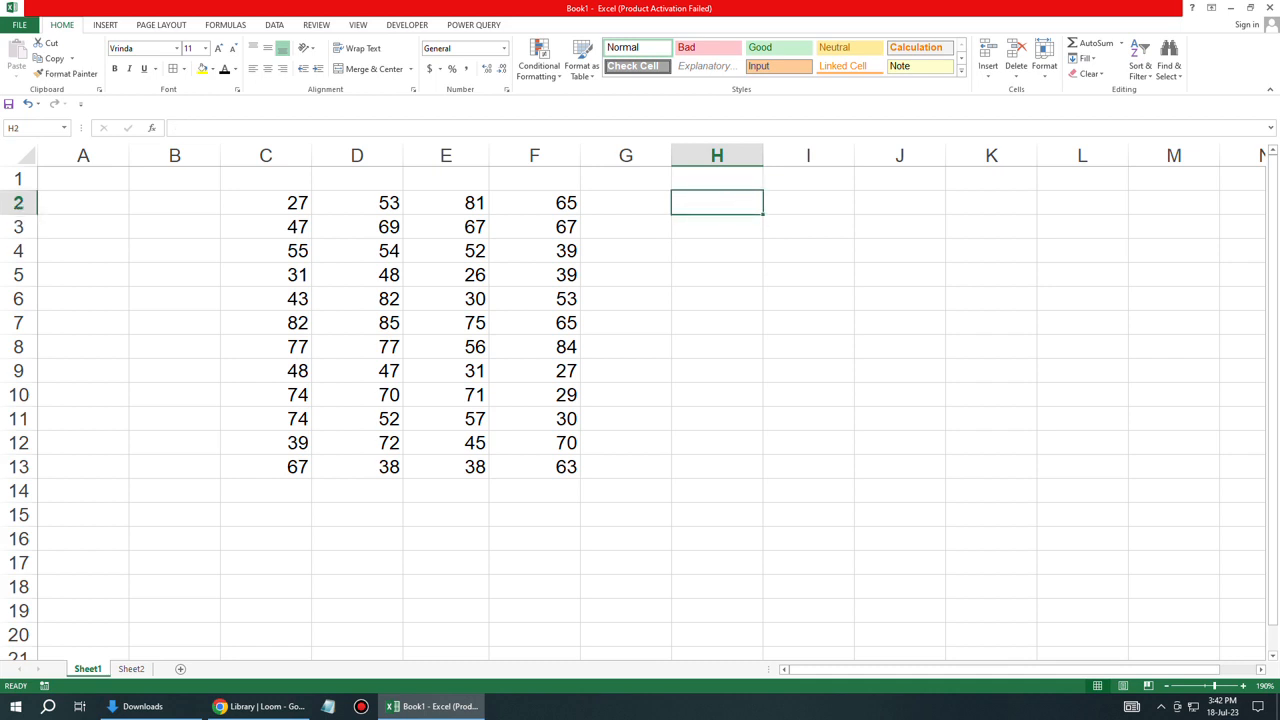
pyautogui.click(717, 299)
# - Apply all borders to the number range C2:F13 and center its contents
pyautogui.moveTo(265, 203); pyautogui.dragTo(540, 467)
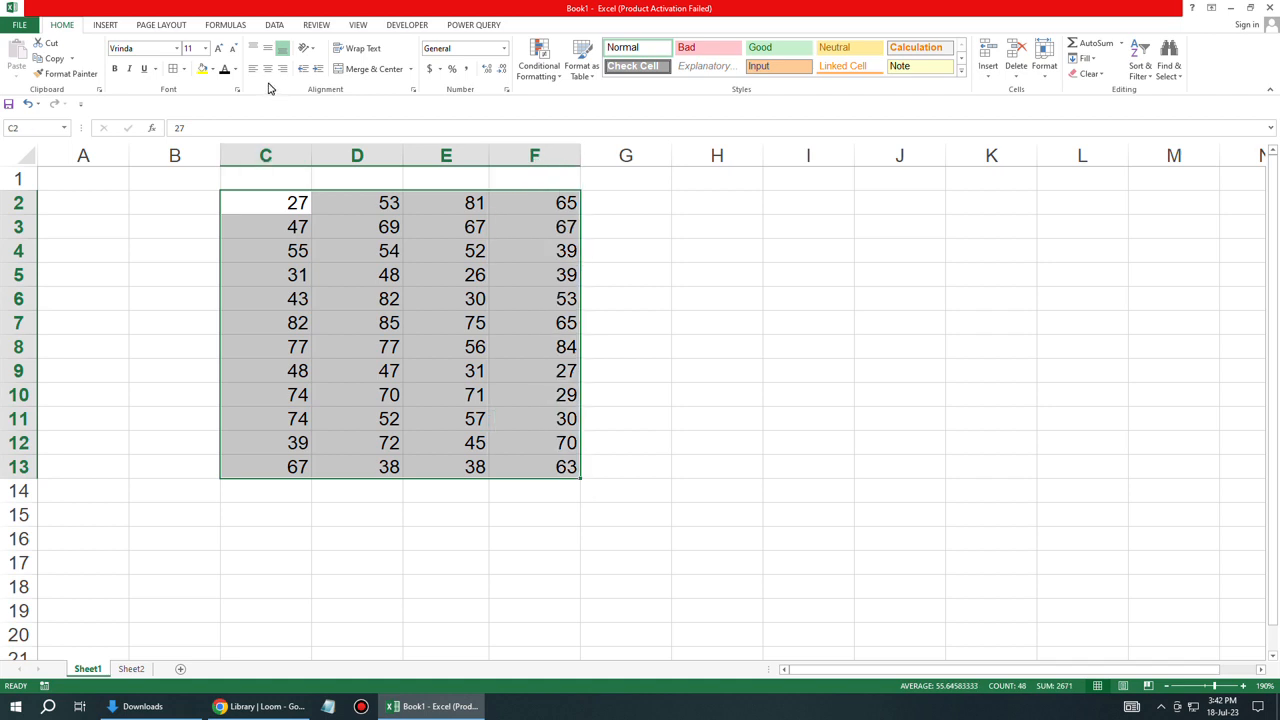
pyautogui.click(173, 70)
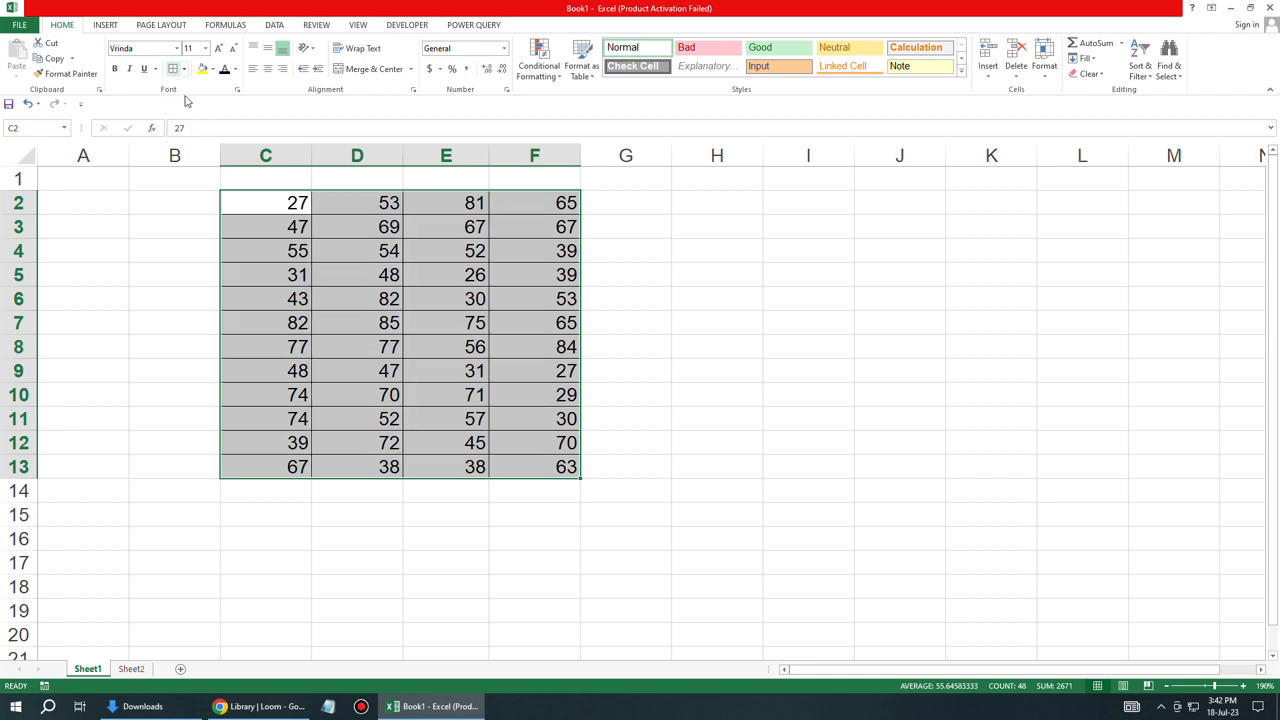
pyautogui.click(268, 70)
pyautogui.click(626, 203)
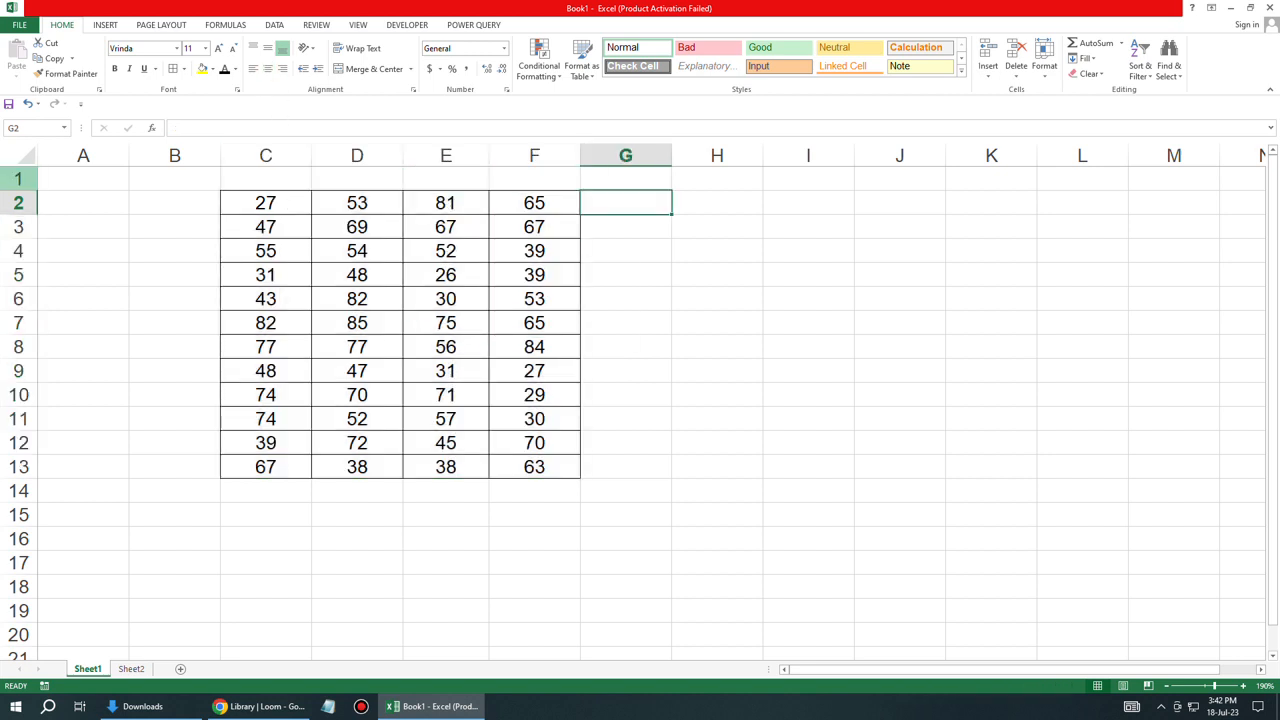
# - Insert a row above the number table and fill its header cells C2:F2 with the series No1 to No4
pyautogui.rightClick(22, 180)
pyautogui.click(57, 278)
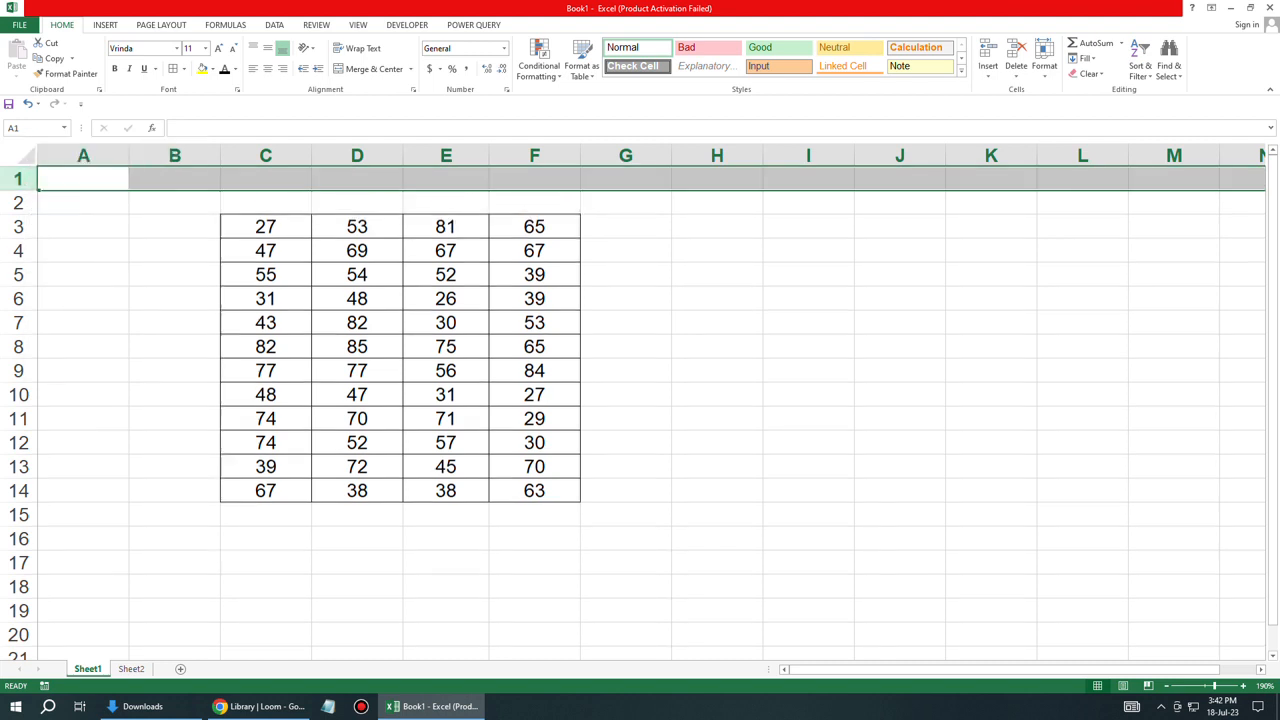
pyautogui.click(265, 203)
pyautogui.write('No')
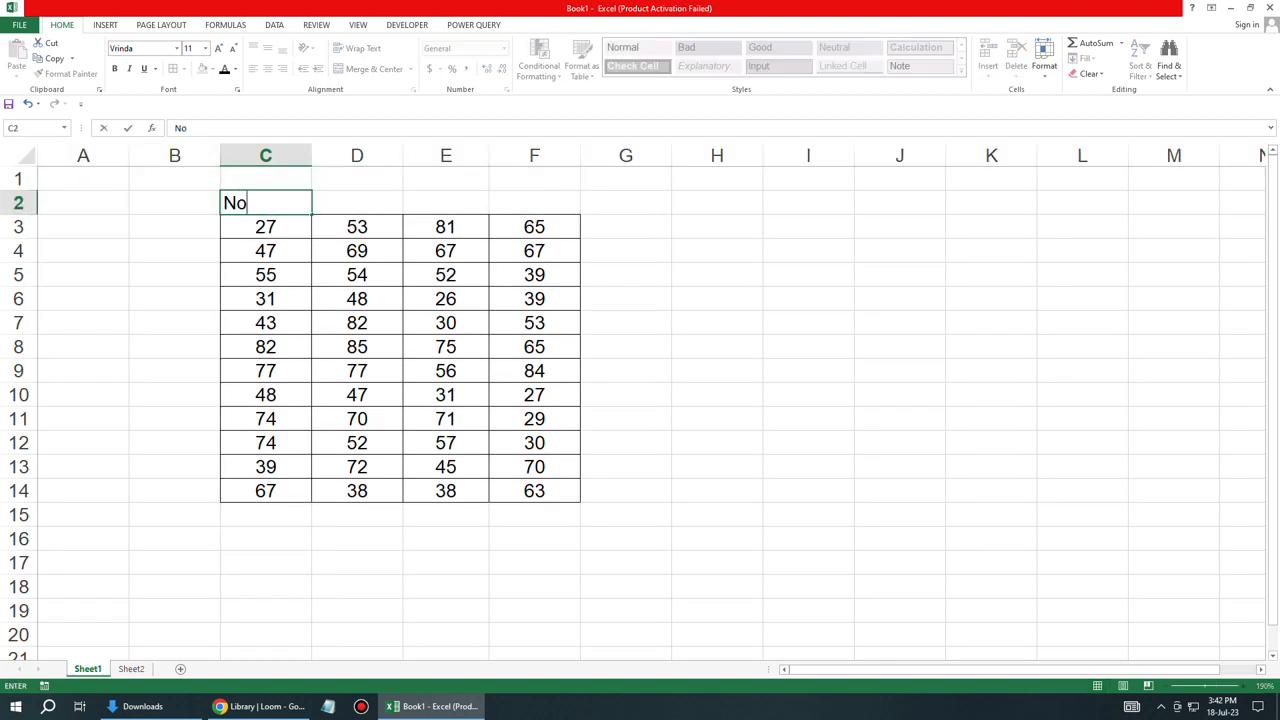
pyautogui.press('Return')
pyautogui.press('Return')
pyautogui.press('Up')
pyautogui.press('Up')
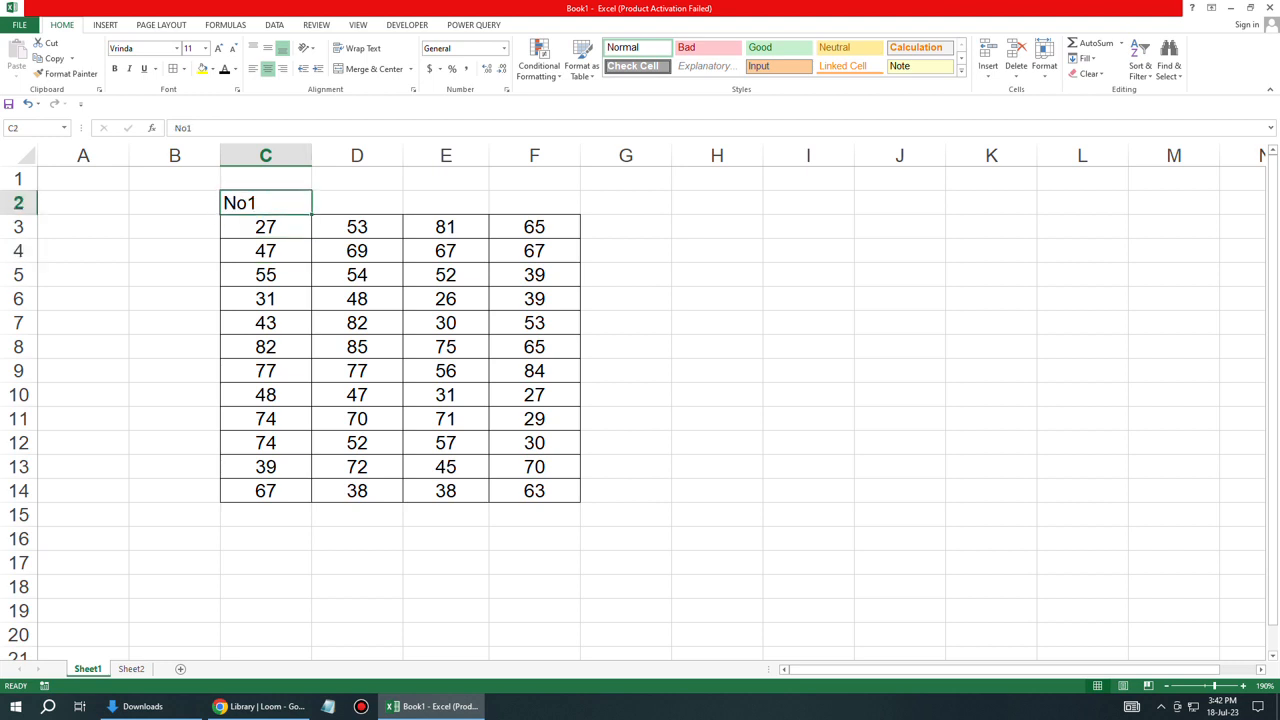
pyautogui.moveTo(311, 214); pyautogui.dragTo(576, 214)
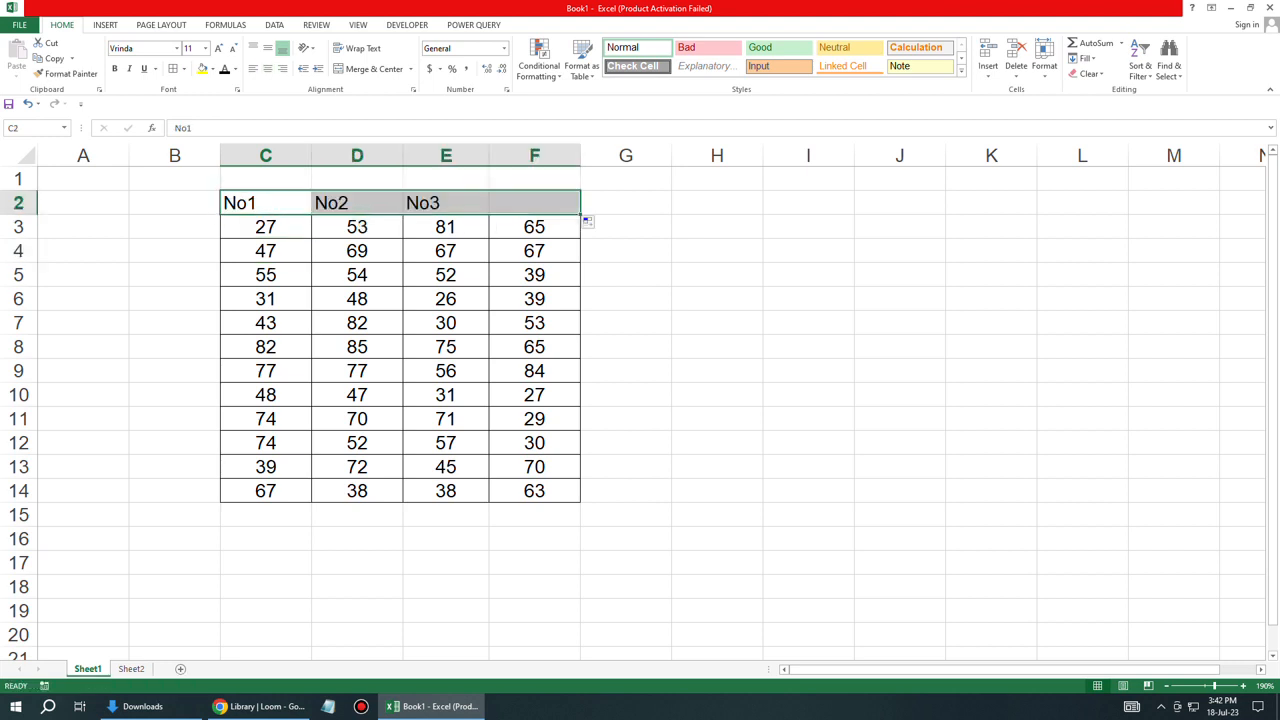
# - Add the column header Result in cell G2
pyautogui.click(626, 203)
pyautogui.write('Result')
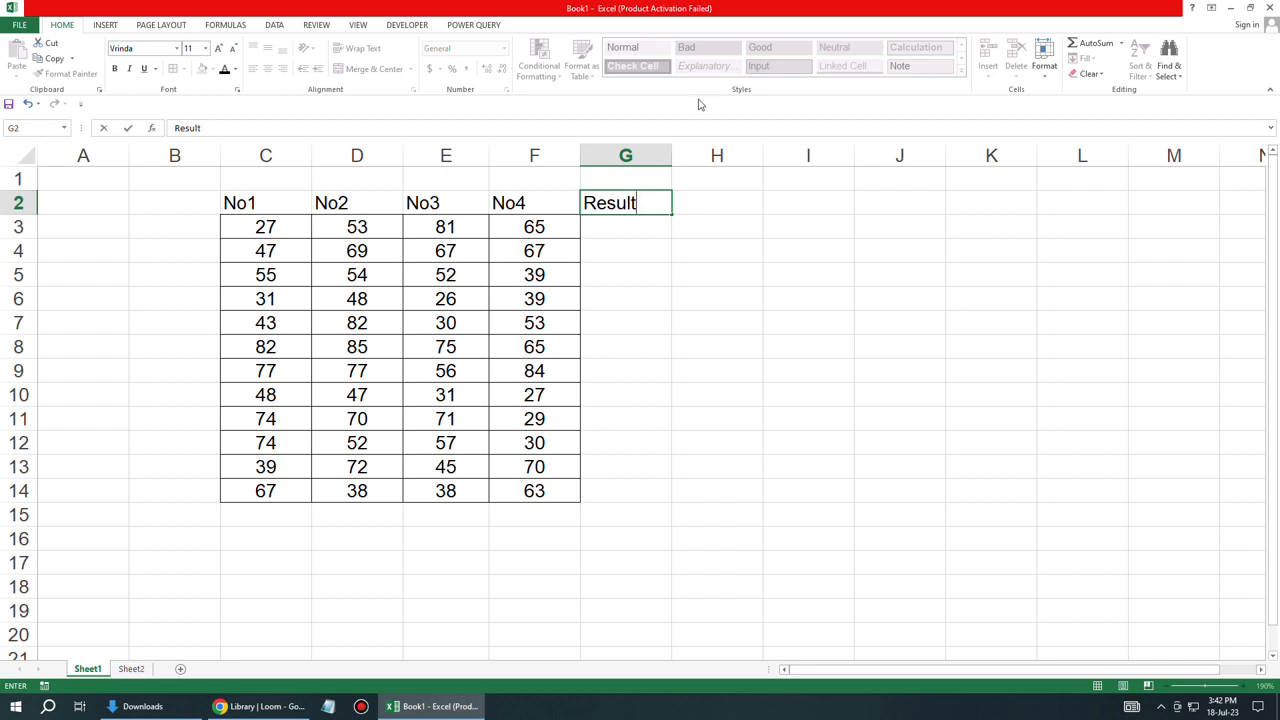
pyautogui.click(626, 299)
# - Center the header row C2:G2 and the result cells G3:G14, and give both ranges all borders
pyautogui.click(265, 203)
pyautogui.moveTo(265, 203); pyautogui.dragTo(626, 203)
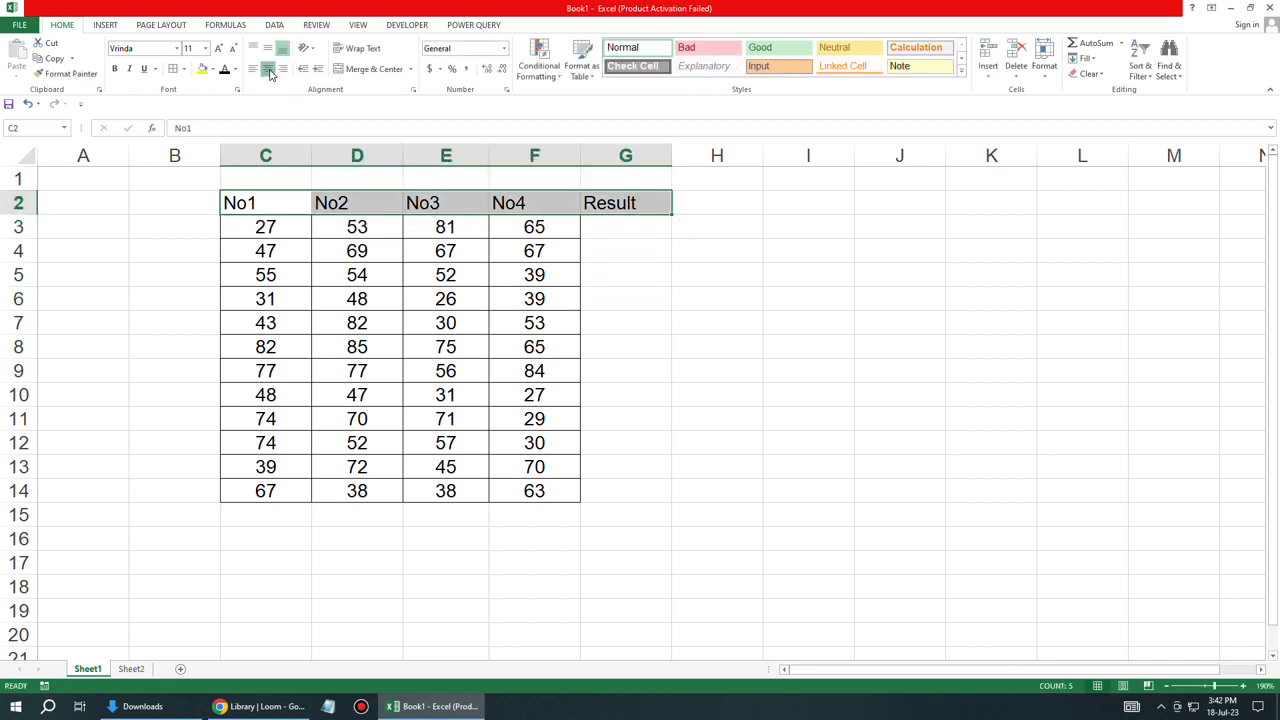
pyautogui.click(267, 68)
pyautogui.moveTo(626, 227); pyautogui.dragTo(626, 491)
pyautogui.click(171, 71)
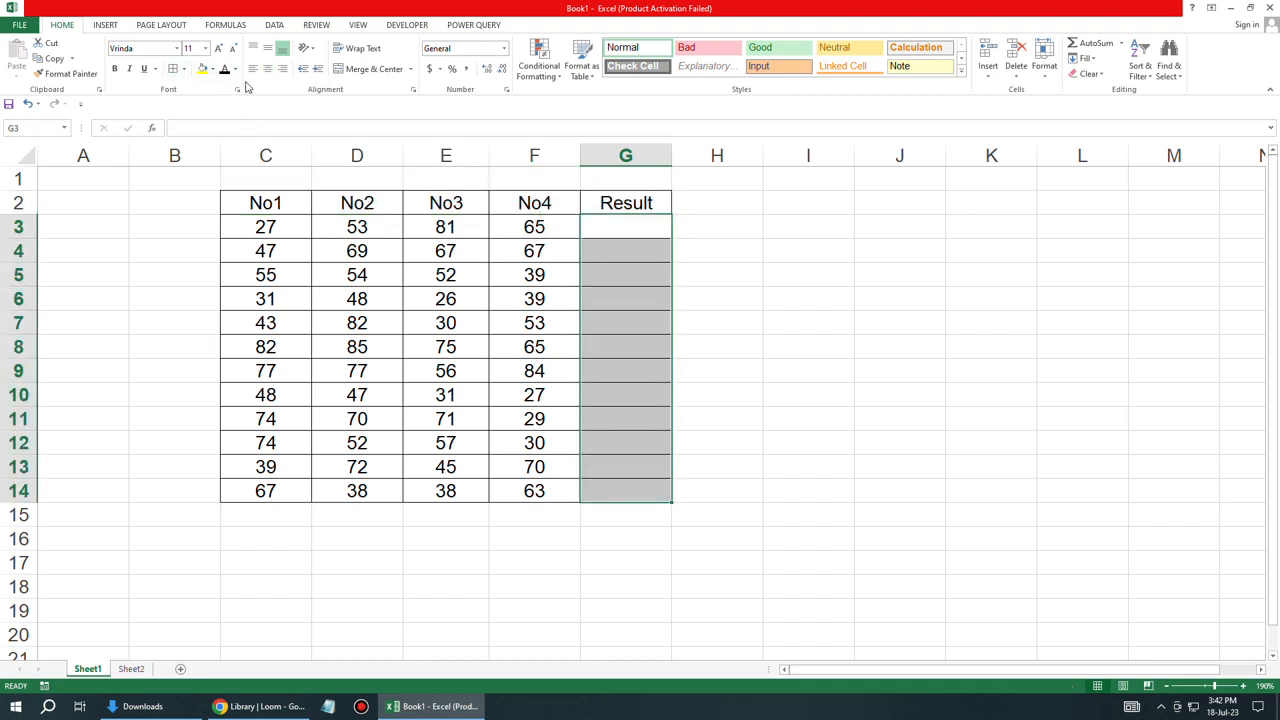
pyautogui.click(267, 70)
pyautogui.click(808, 347)
# - Fill the header cells C2:F2, No1 through No4, with light green
pyautogui.click(626, 227)
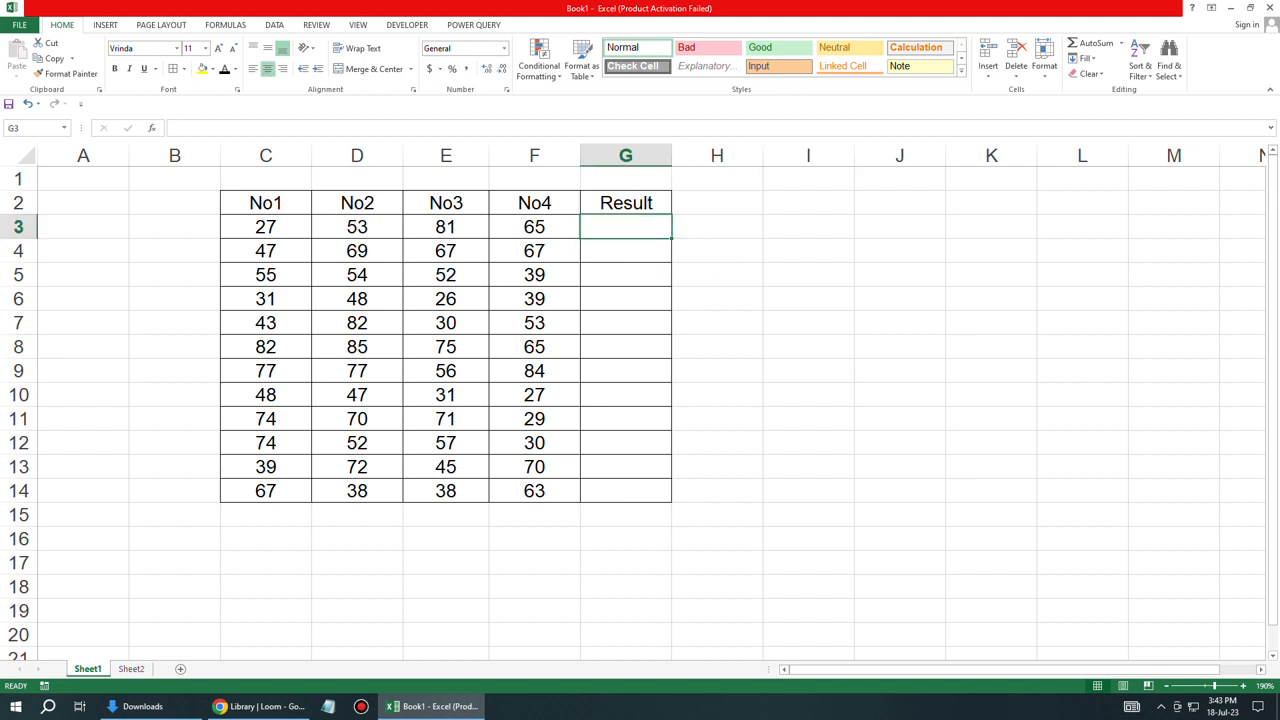
pyautogui.moveTo(265, 203); pyautogui.dragTo(560, 203)
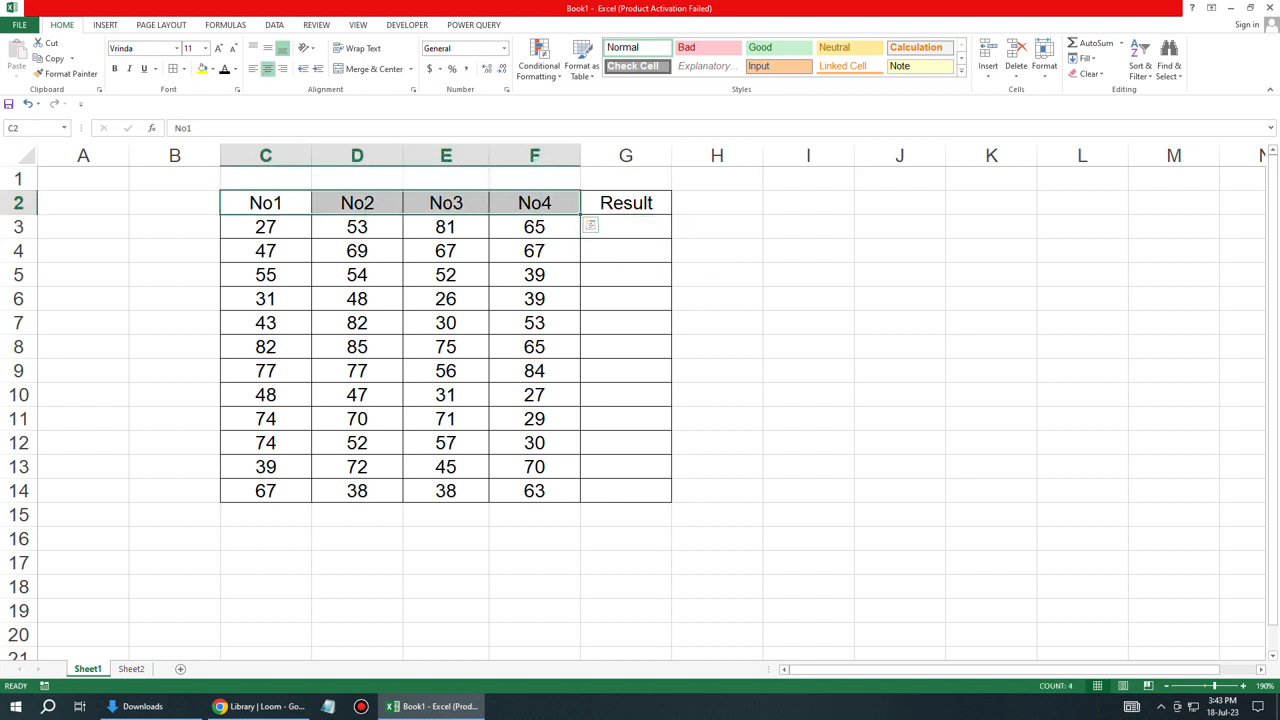
pyautogui.click(212, 69)
pyautogui.click(303, 120)
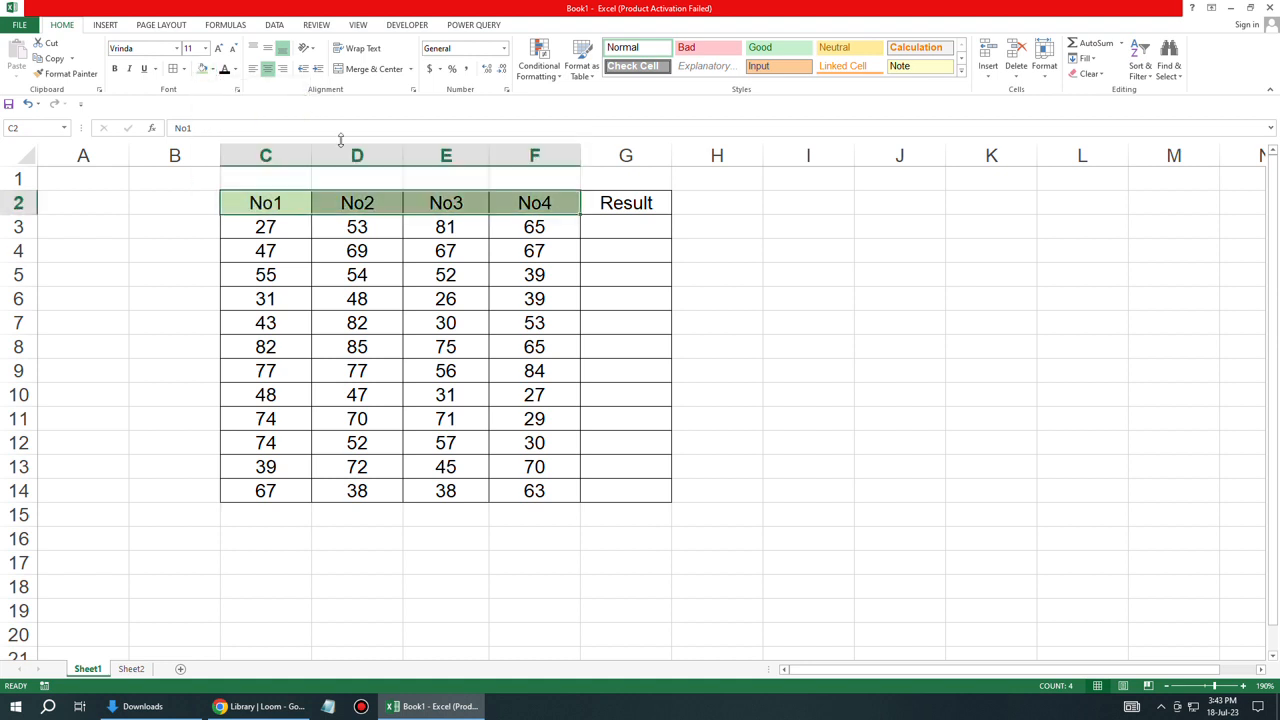
pyautogui.click(626, 299)
# - Enter the addition formula =C3+D3+E3+F3 in cell G3 of the Result column
pyautogui.click(626, 227)
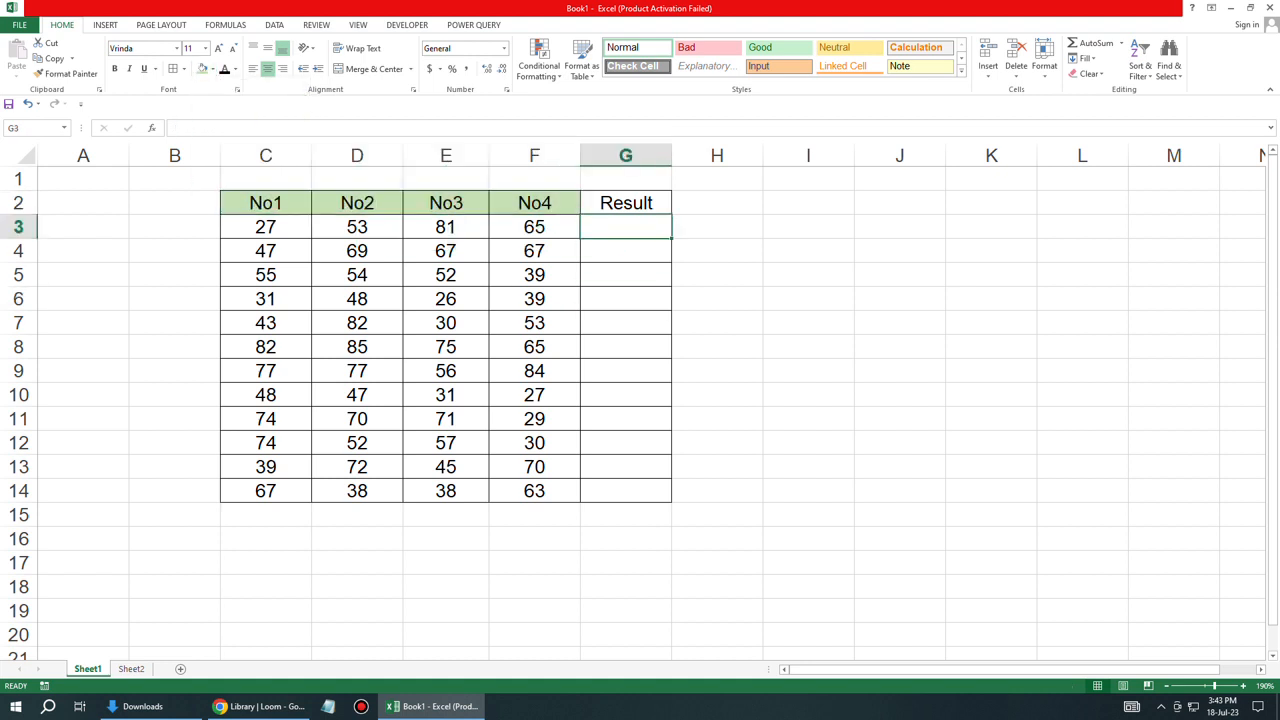
pyautogui.write('=')
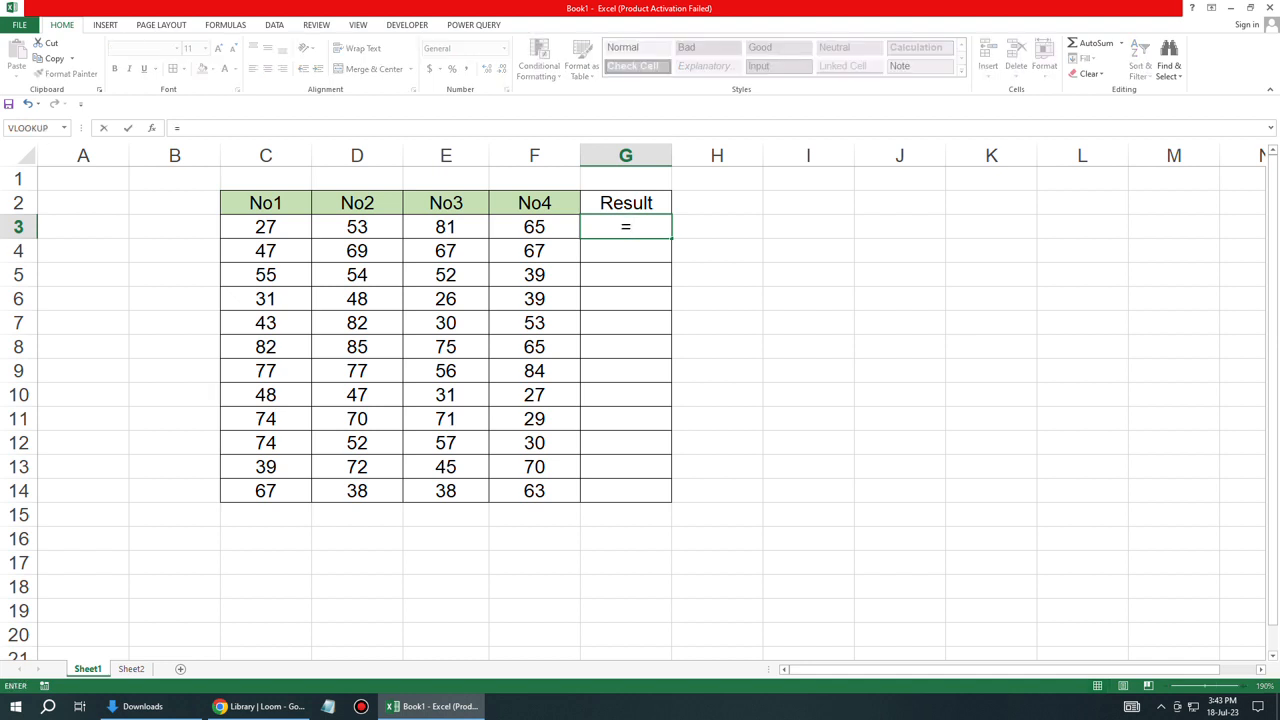
pyautogui.click(266, 227)
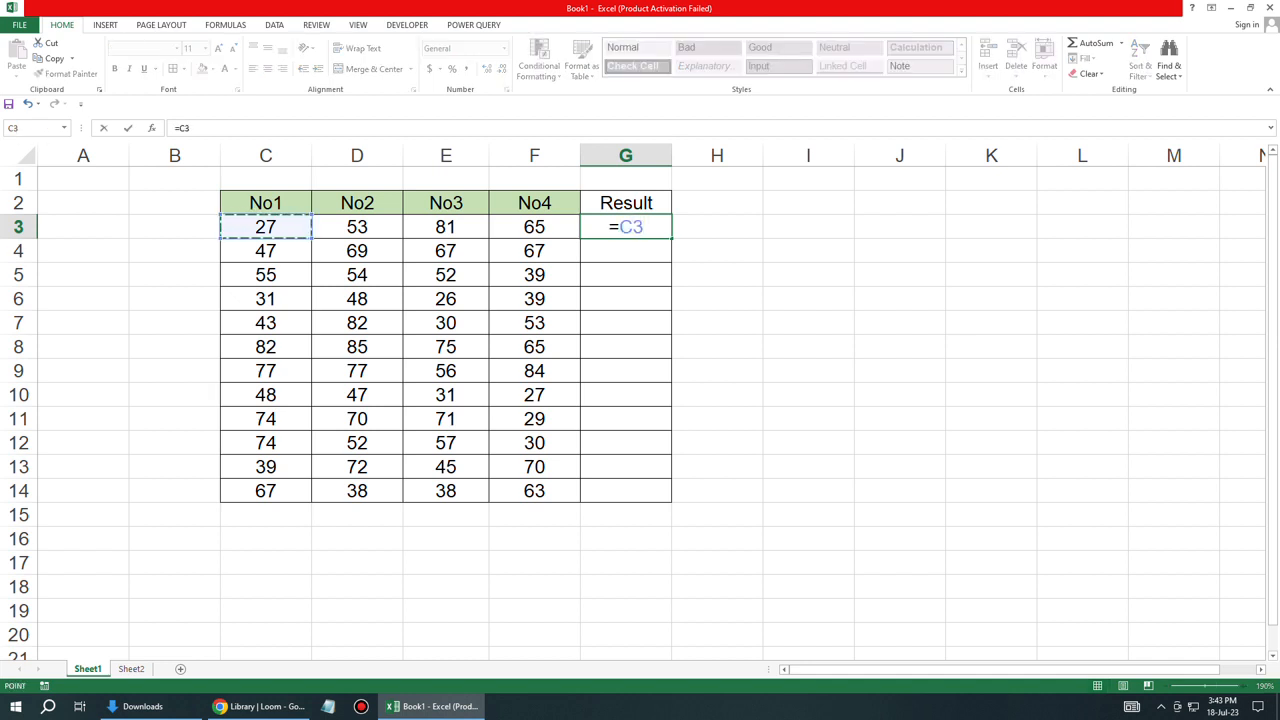
pyautogui.write('+')
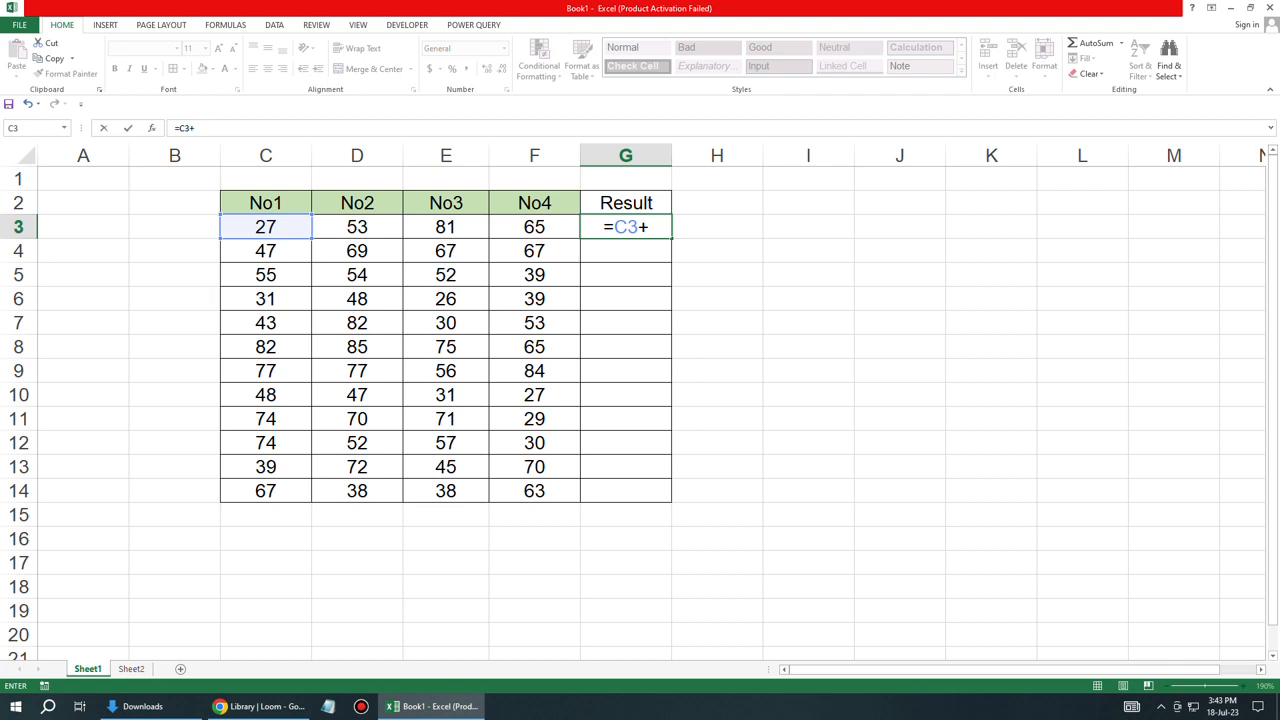
pyautogui.click(357, 227)
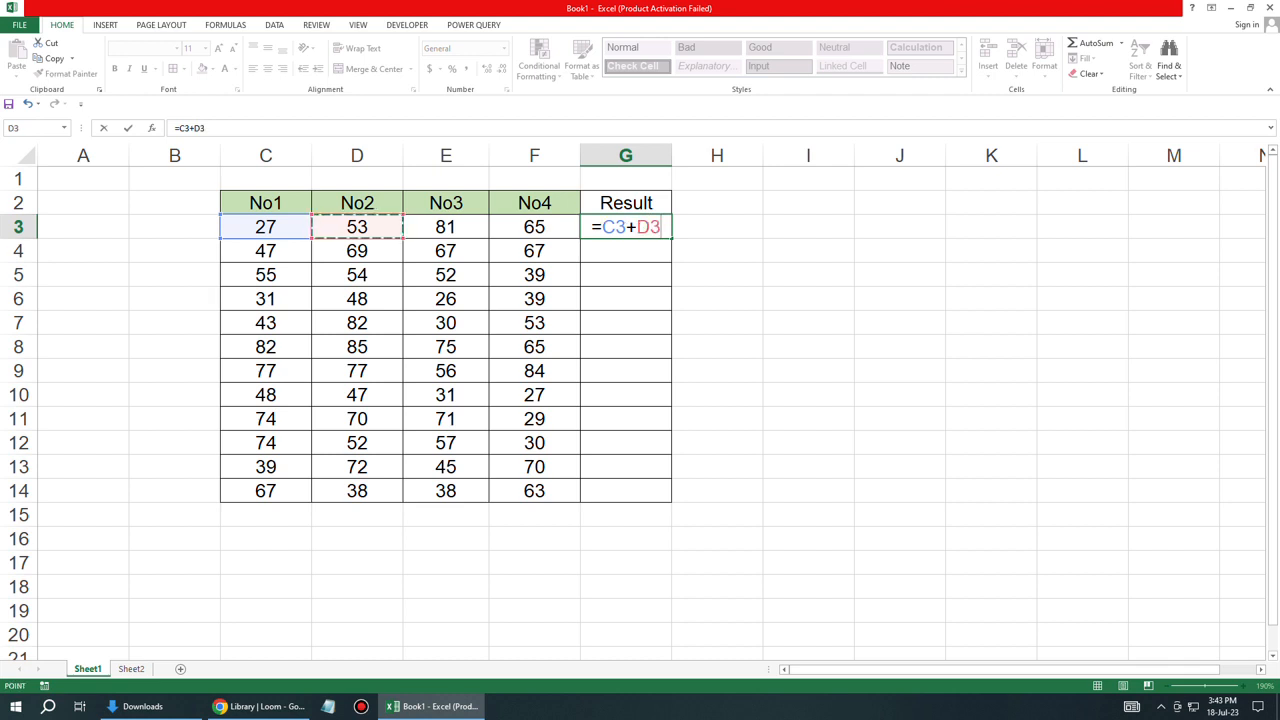
pyautogui.write('+')
pyautogui.click(446, 227)
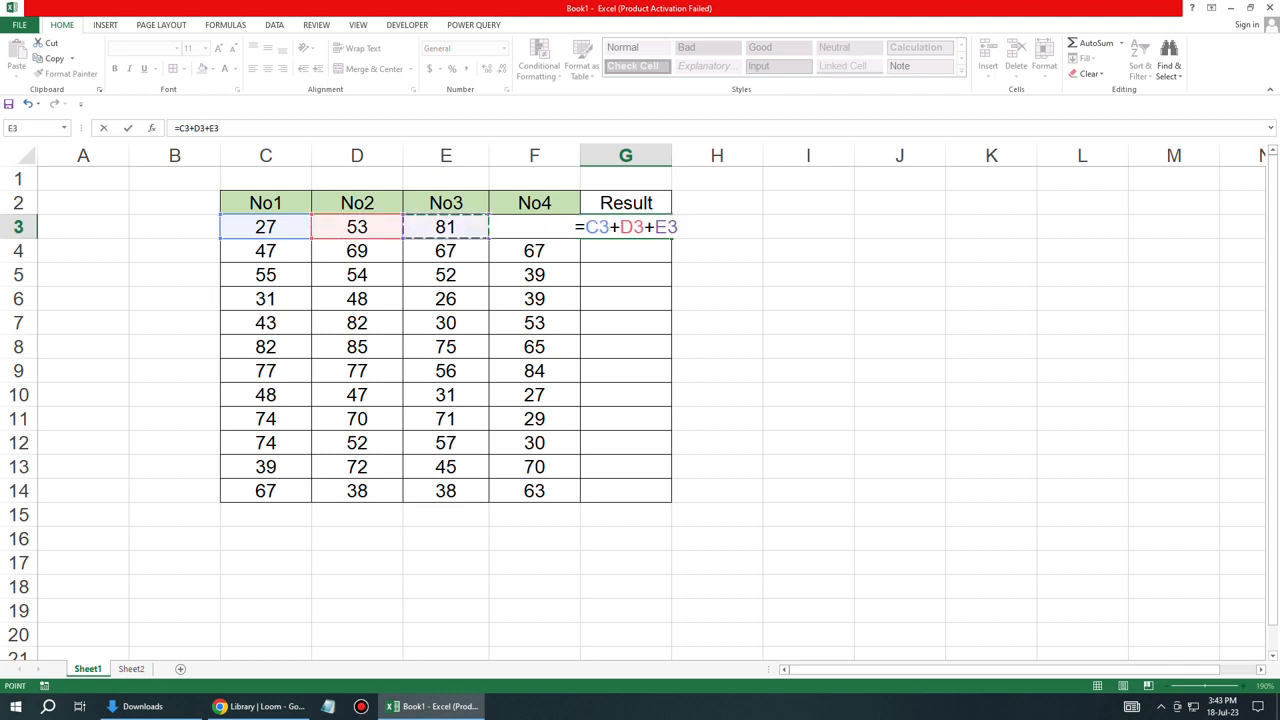
pyautogui.write('+')
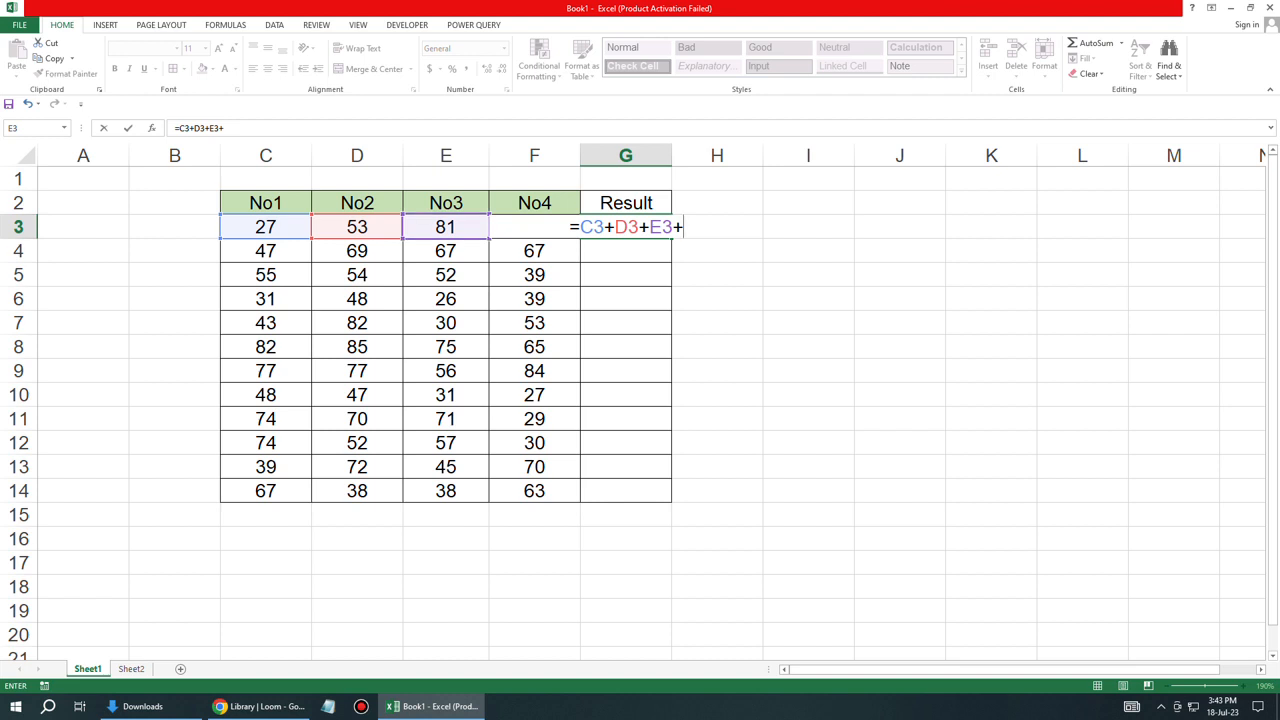
pyautogui.write('F3')
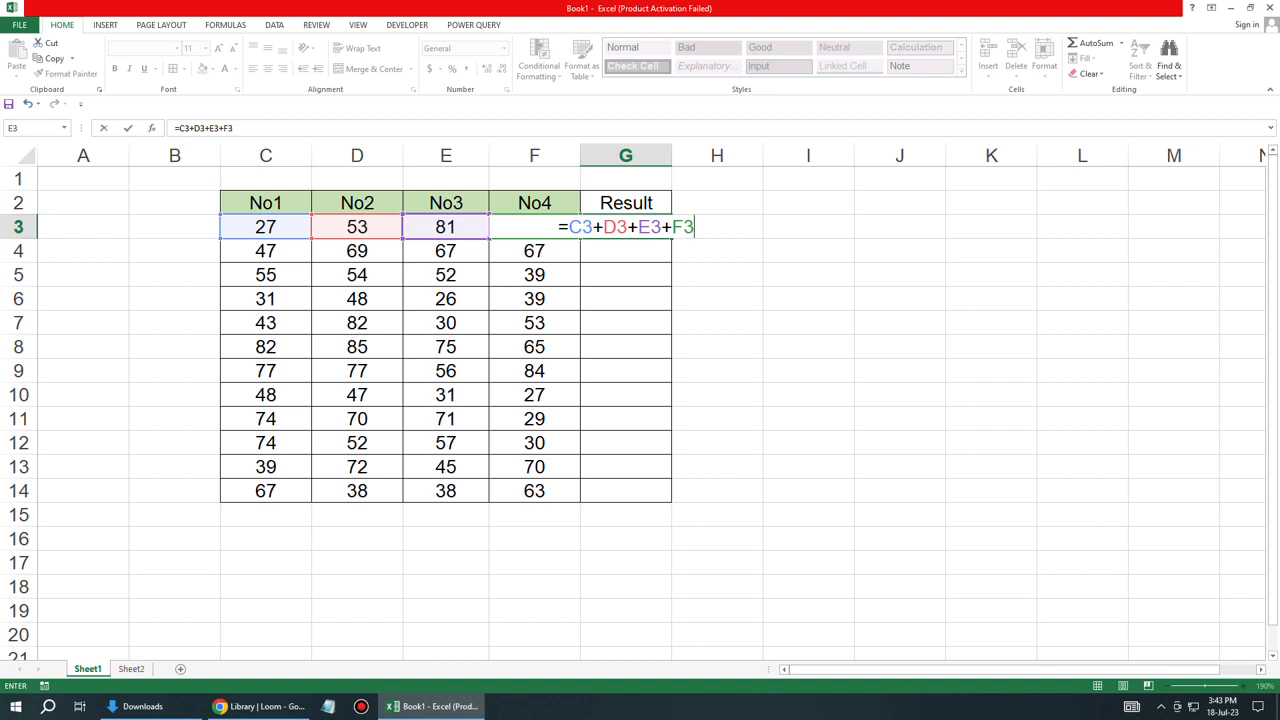
pyautogui.press('Return')
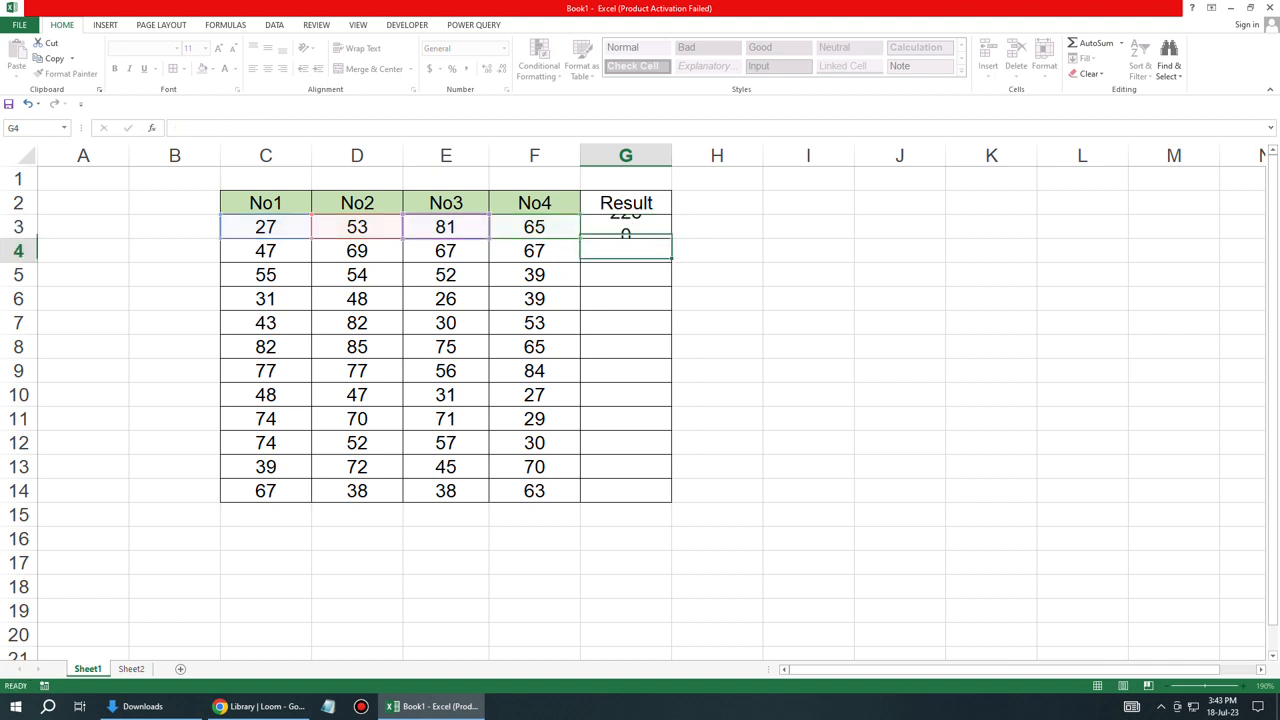
# - Fill the addition formula from G3 down to G14 and check the first two results against C3:F3 and C4:F4
pyautogui.click(625, 227)
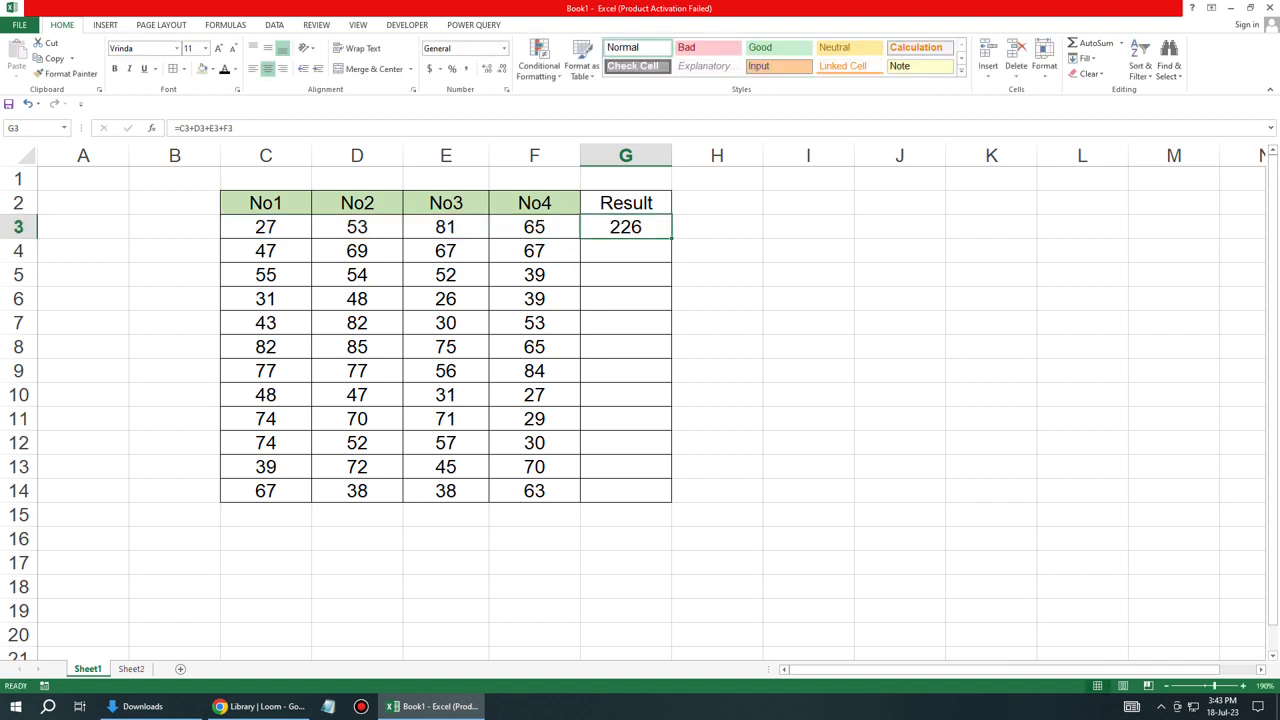
pyautogui.press('F2')
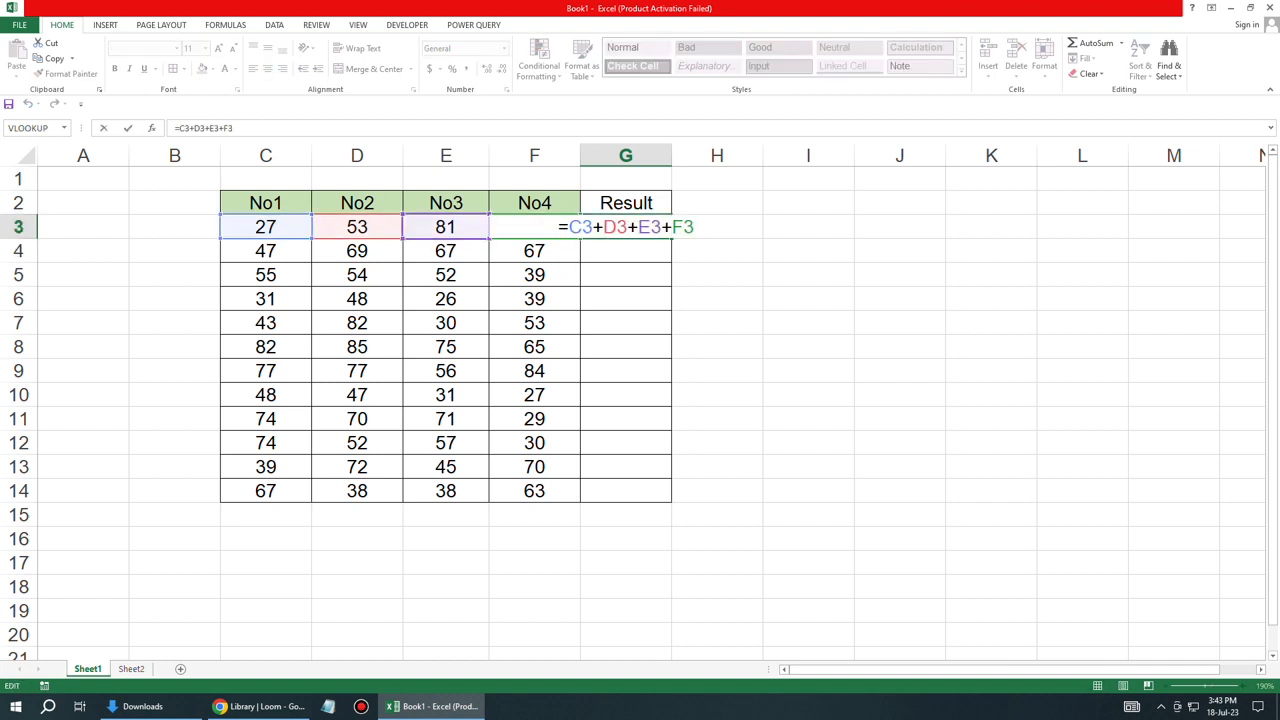
pyautogui.press('Return')
pyautogui.click(625, 227)
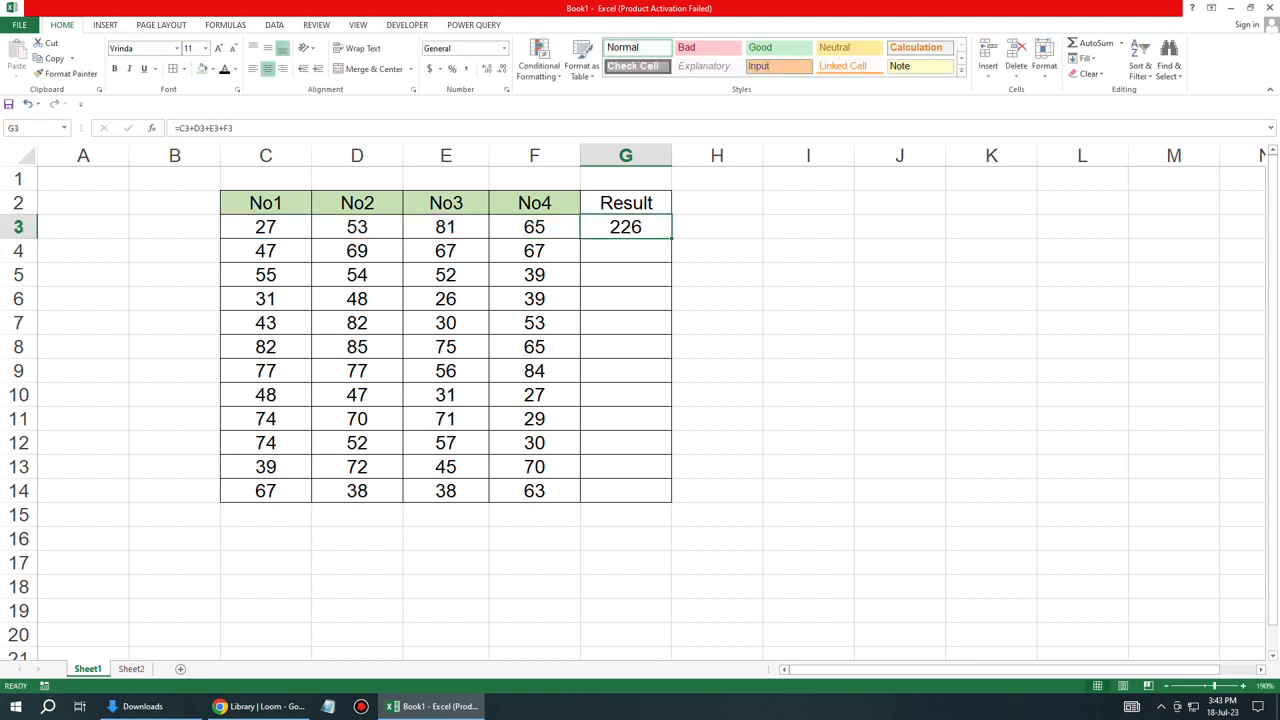
pyautogui.moveTo(672, 238); pyautogui.dragTo(678, 510)
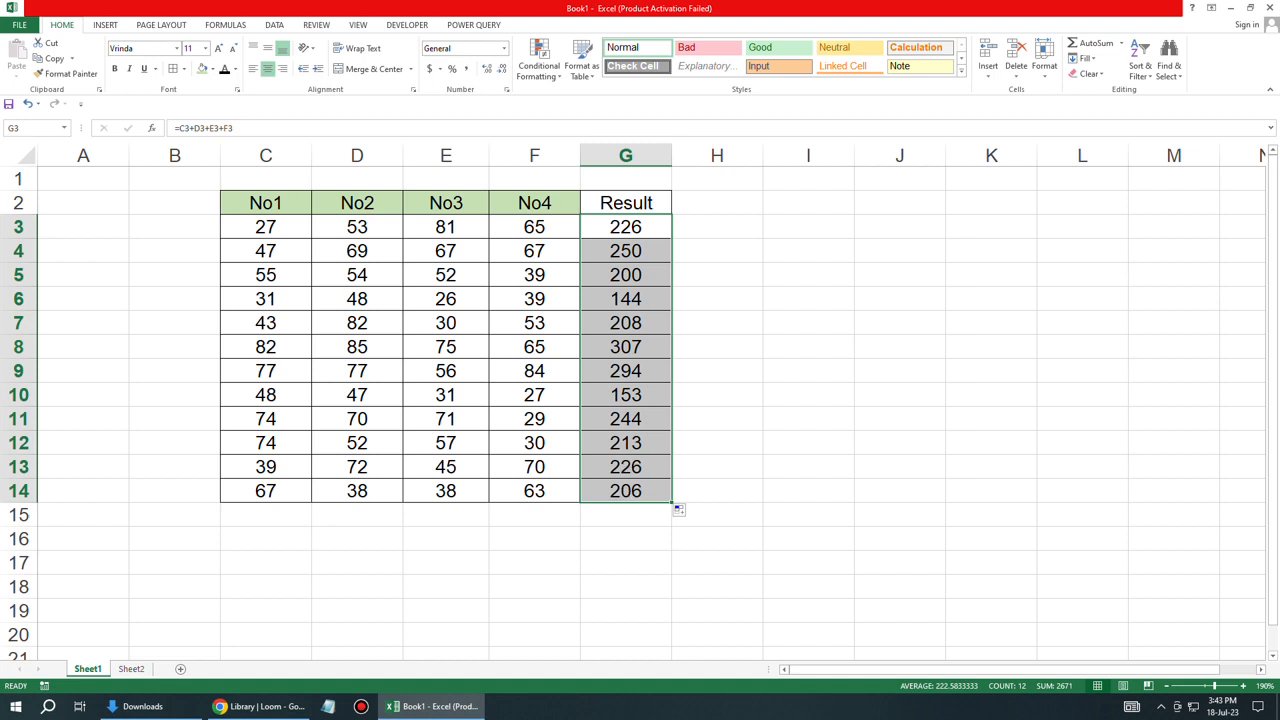
pyautogui.click(625, 251)
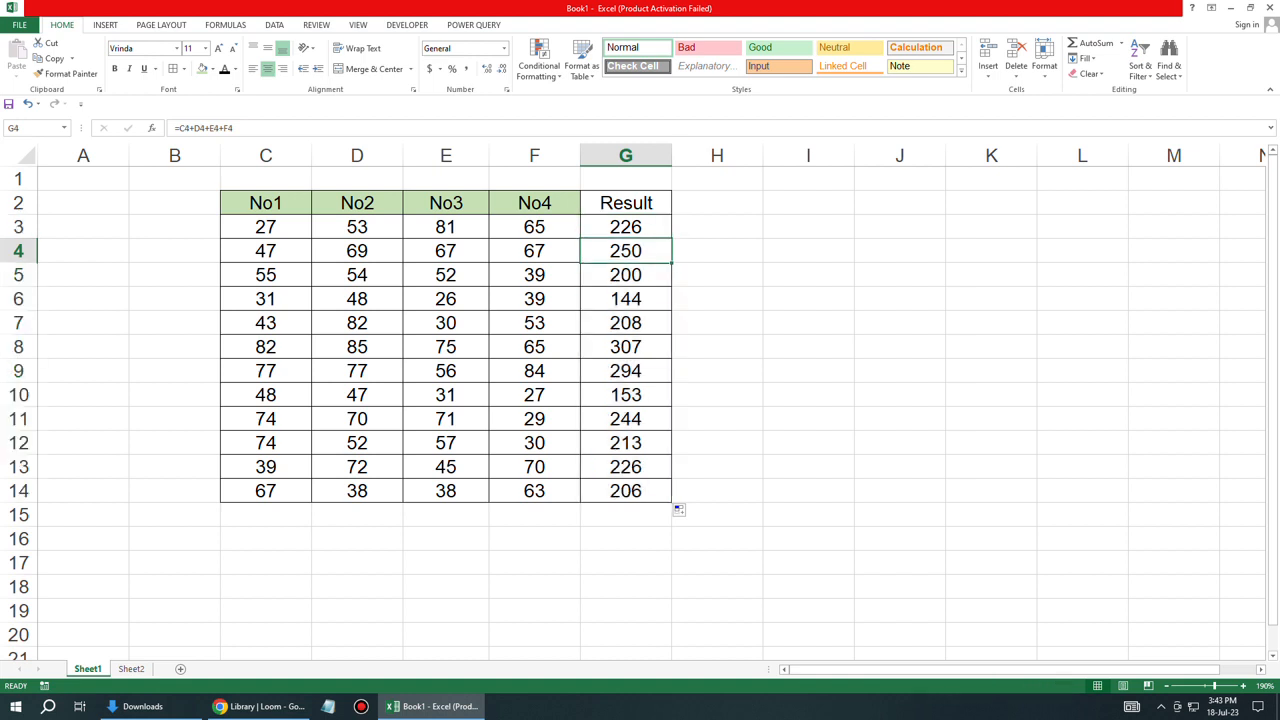
pyautogui.click(625, 227)
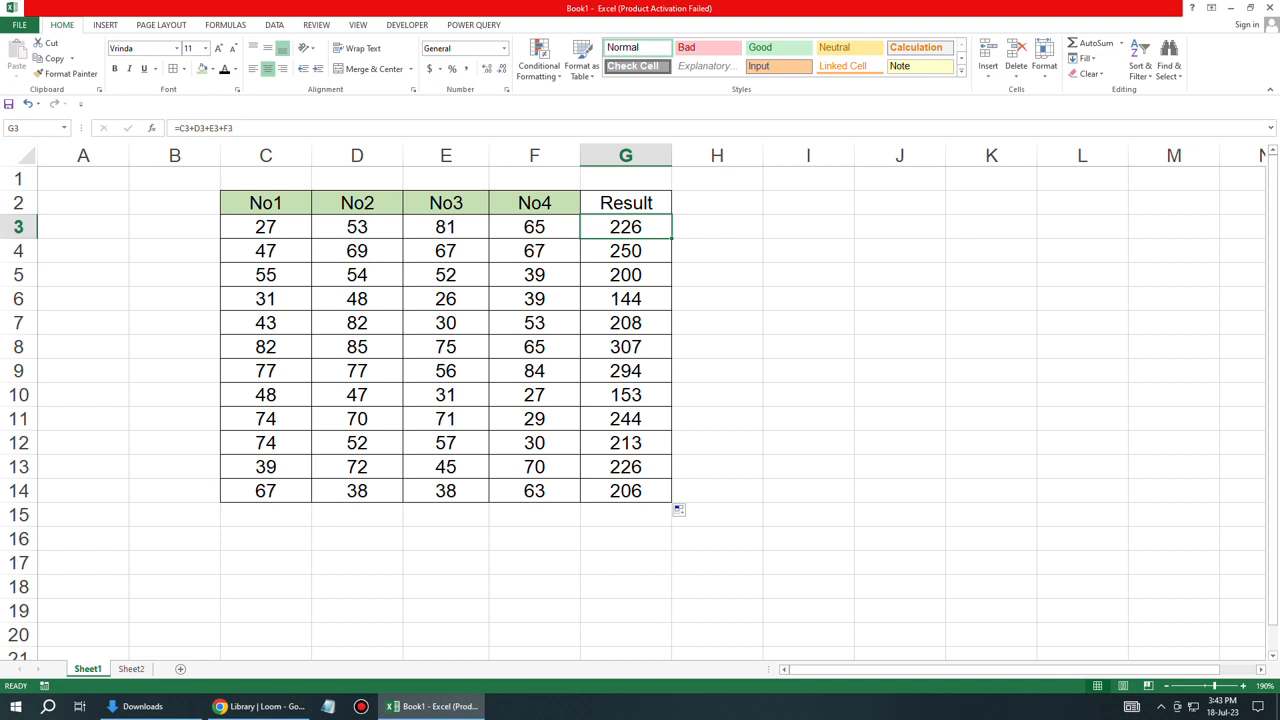
pyautogui.moveTo(265, 227); pyautogui.dragTo(534, 227)
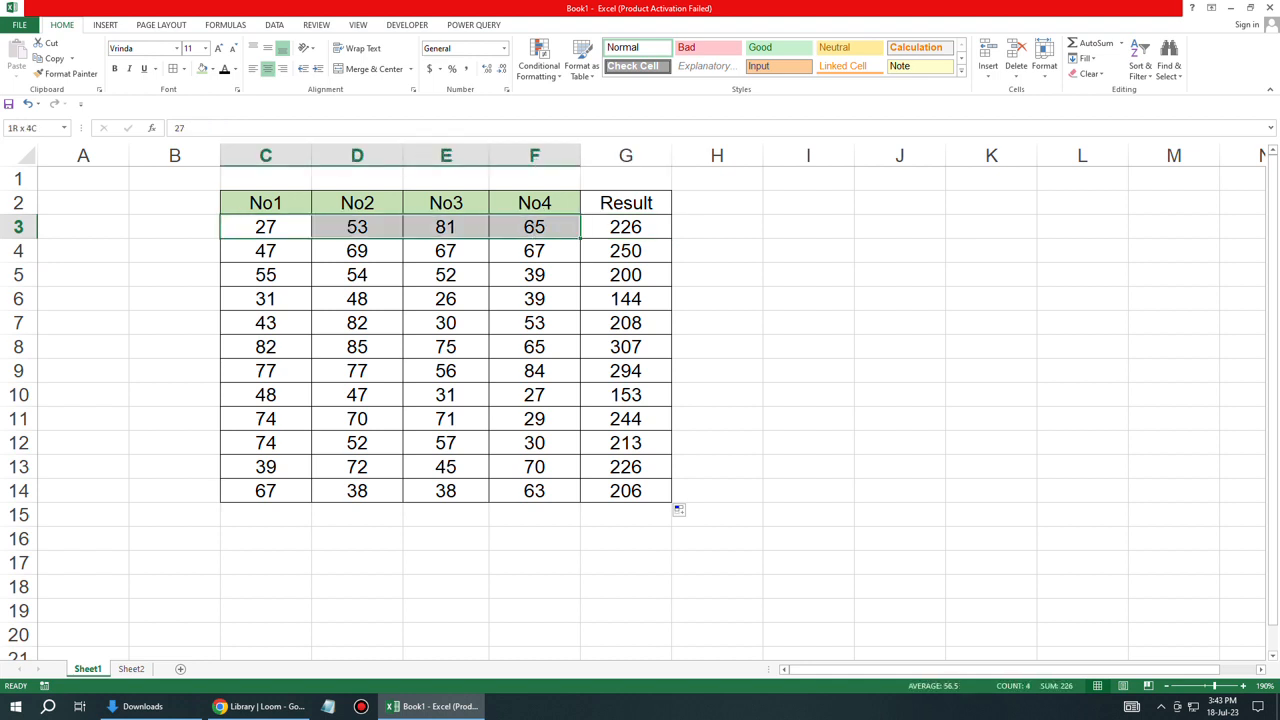
pyautogui.click(625, 251)
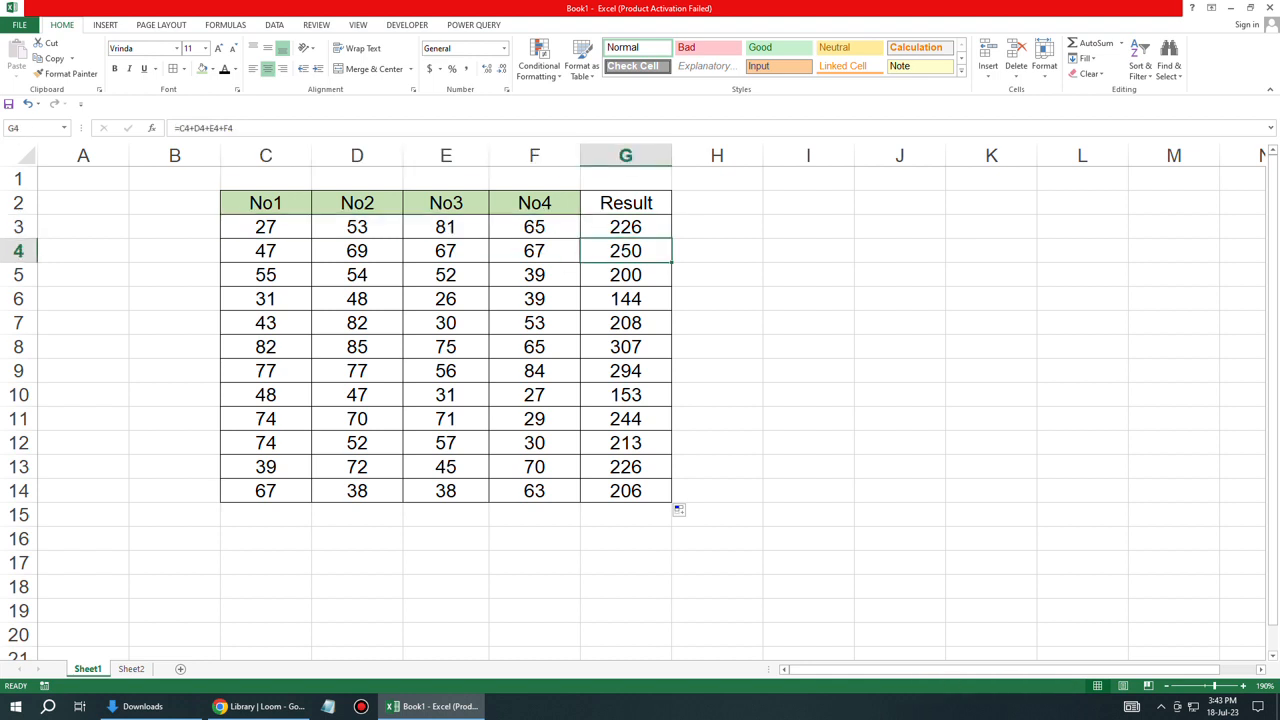
pyautogui.moveTo(265, 251); pyautogui.dragTo(534, 251)
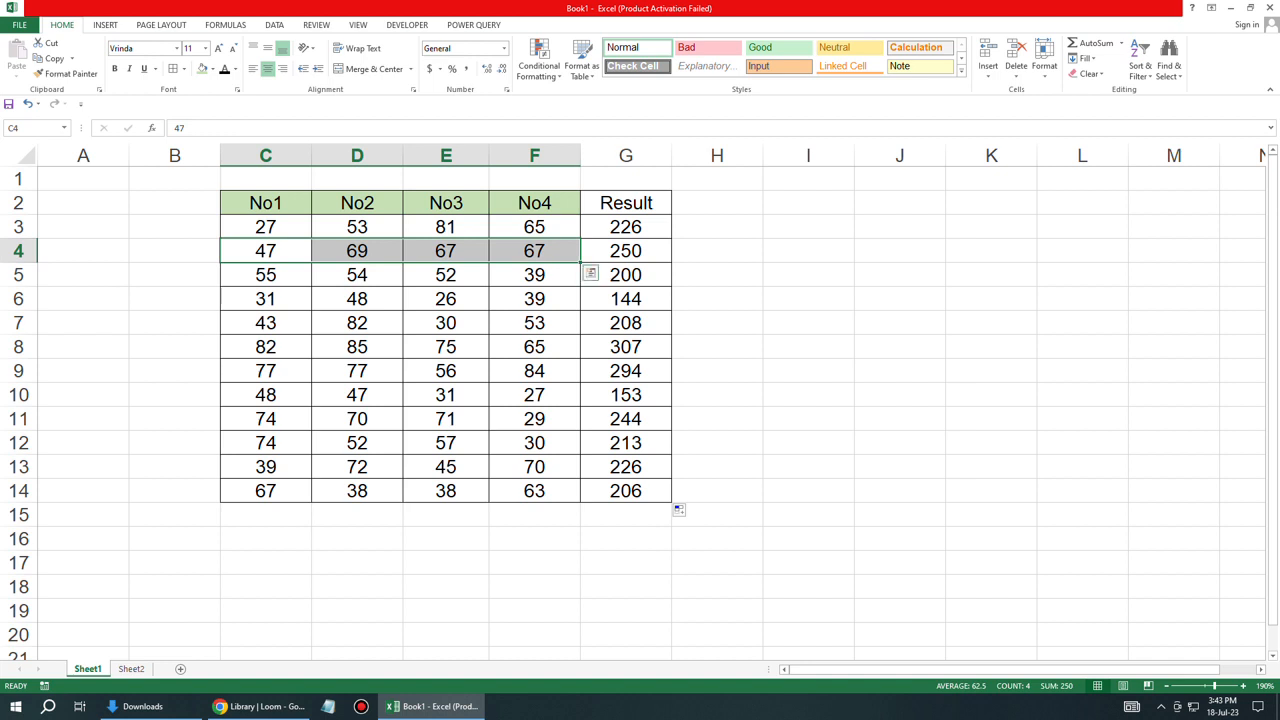
# - Clear the addition formulas from the Result cells G3:G14
pyautogui.moveTo(638, 227); pyautogui.dragTo(640, 491)
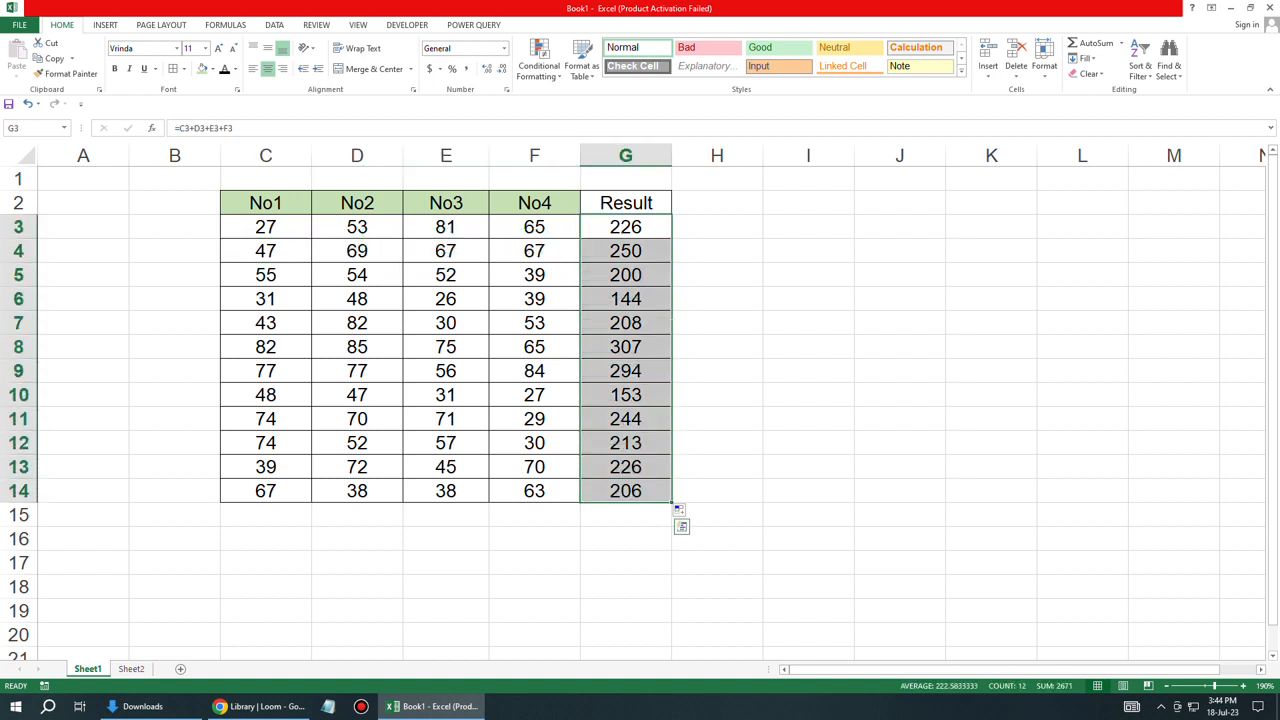
pyautogui.press('Delete')
pyautogui.click(630, 227)
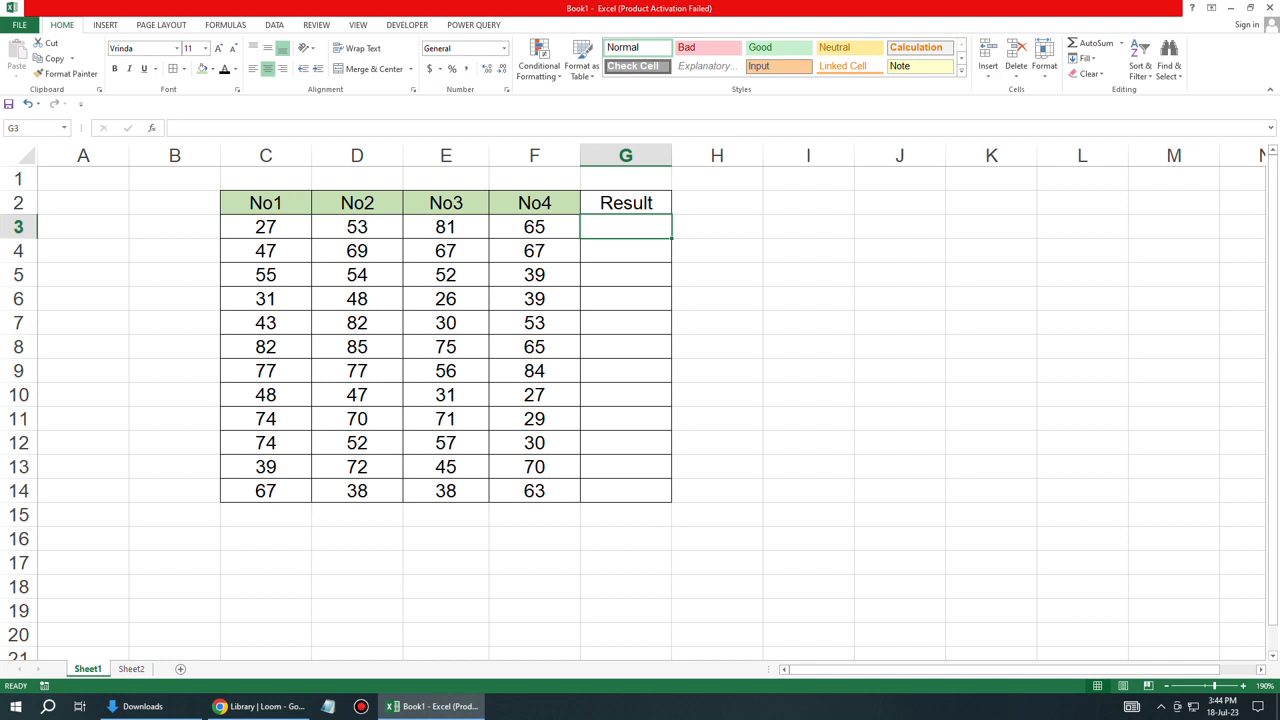
pyautogui.moveTo(808, 203); pyautogui.dragTo(990, 299)
# - Enter the formula =SUM(C3:F3) in cell G3 to total the first row's four numbers
pyautogui.click(626, 227)
pyautogui.write('=su')
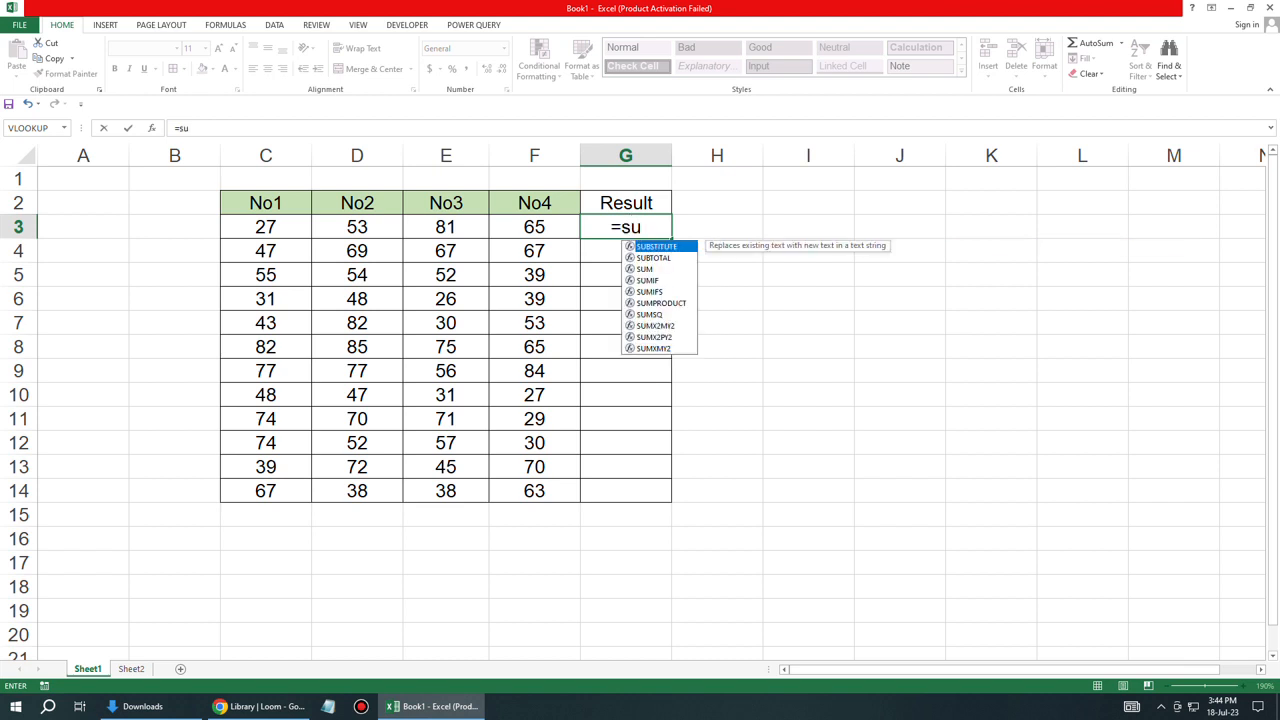
pyautogui.write('m')
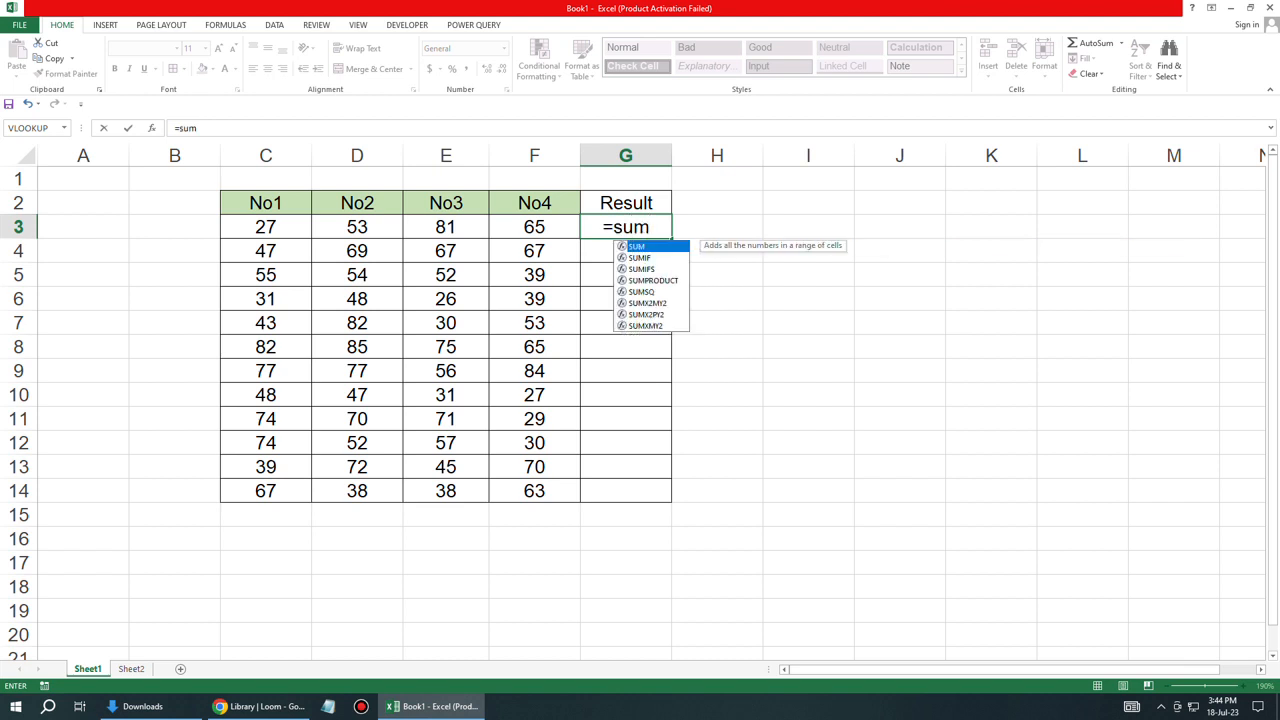
pyautogui.press('Tab')
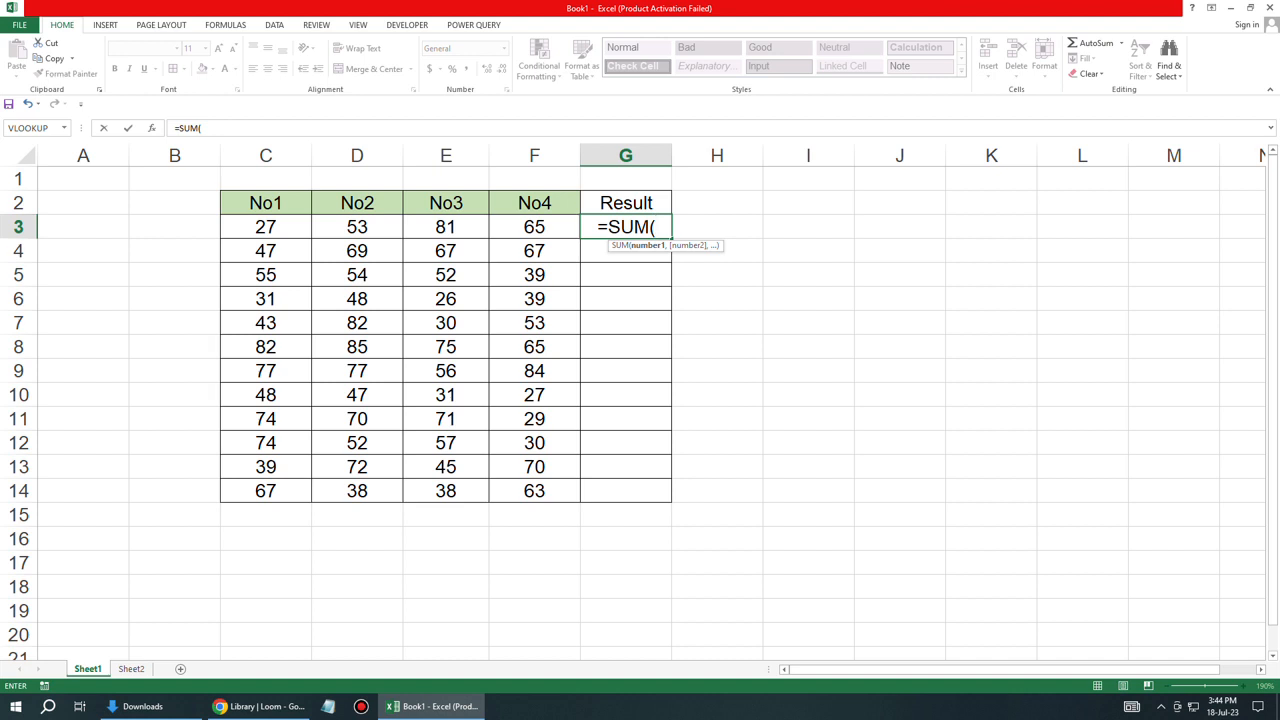
pyautogui.moveTo(265, 227); pyautogui.dragTo(535, 227)
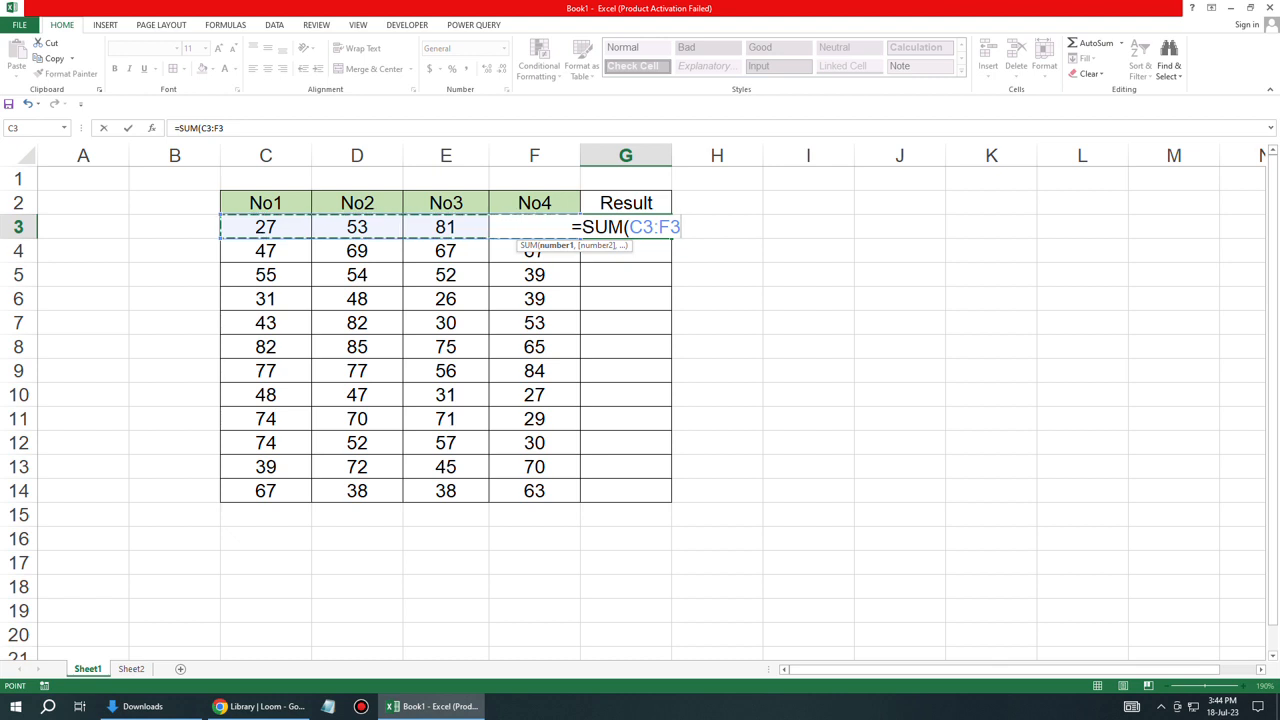
pyautogui.write(')')
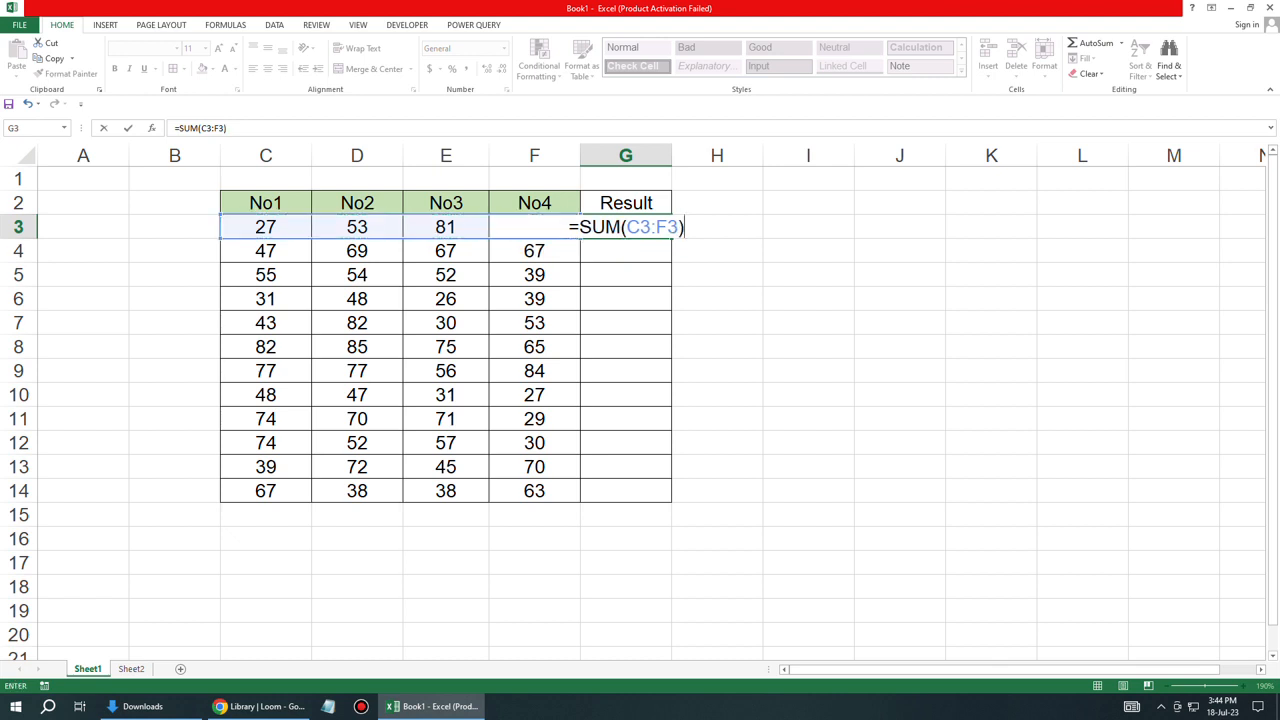
pyautogui.press('Return')
# - Fill the SUM formula down the Result column to G14, and clear the copies in G4:G14
pyautogui.click(626, 227)
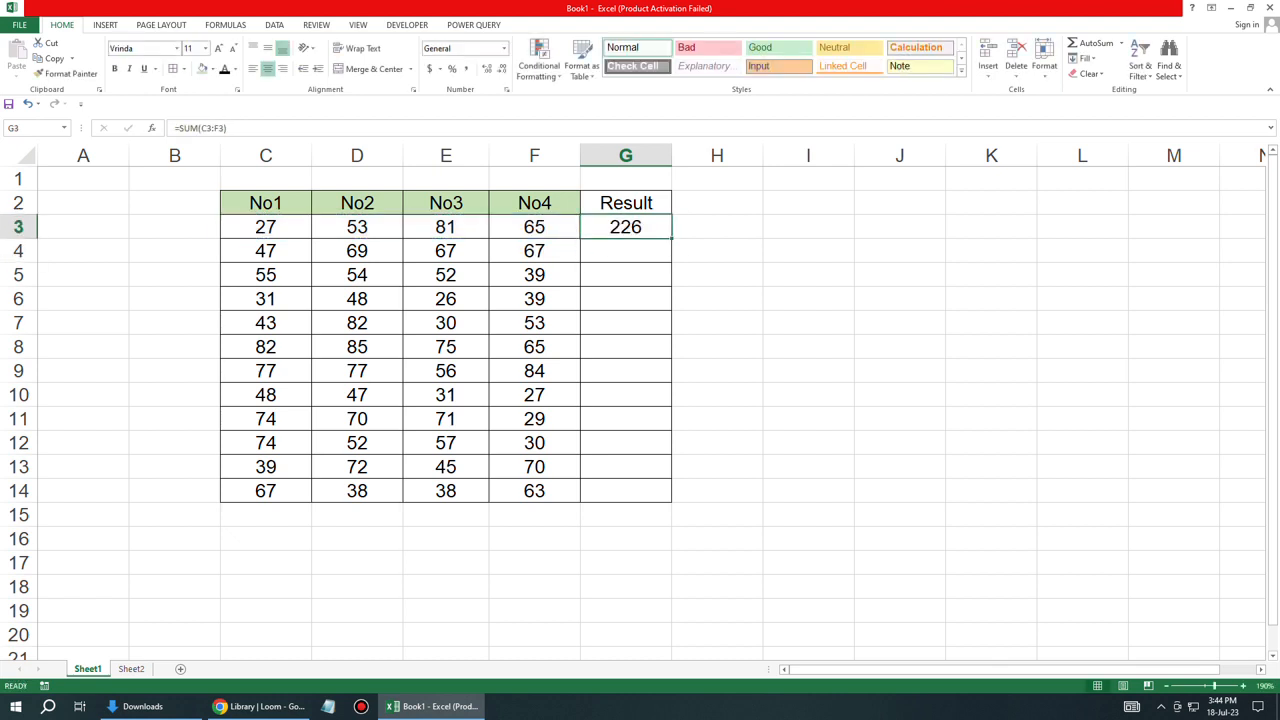
pyautogui.doubleClick(671, 239)
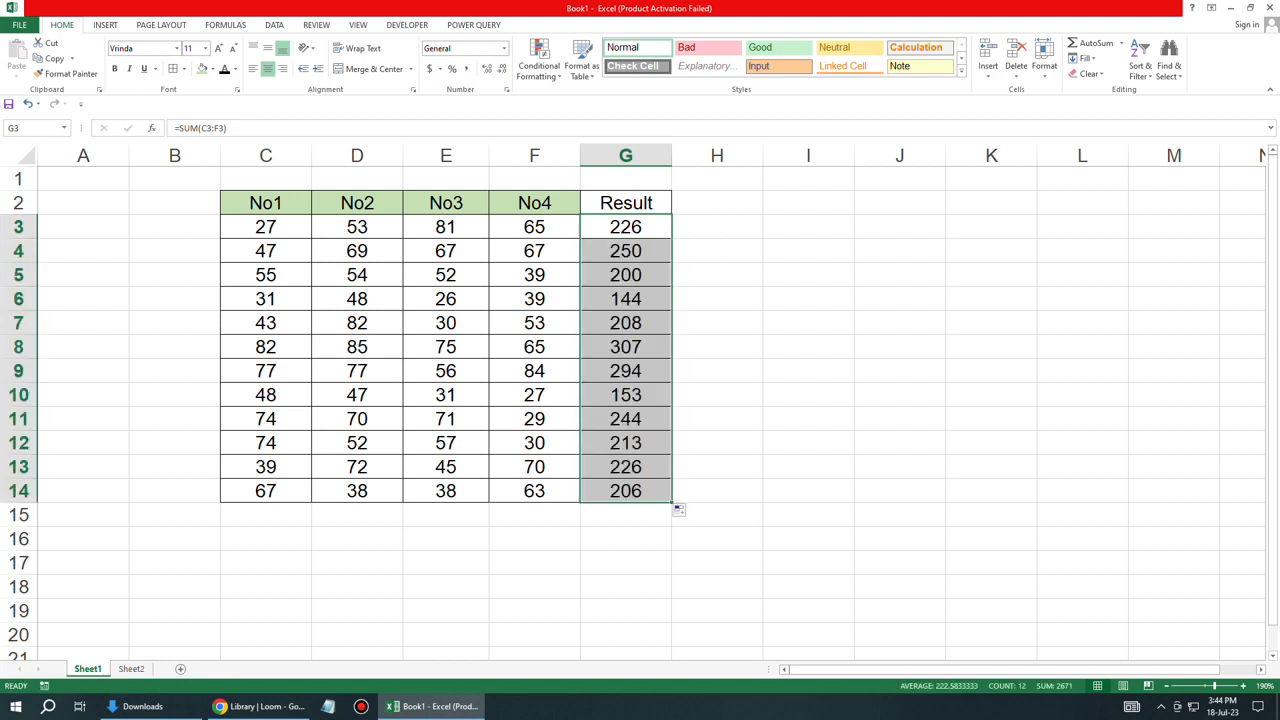
pyautogui.moveTo(626, 251); pyautogui.dragTo(626, 491)
pyautogui.press('Delete')
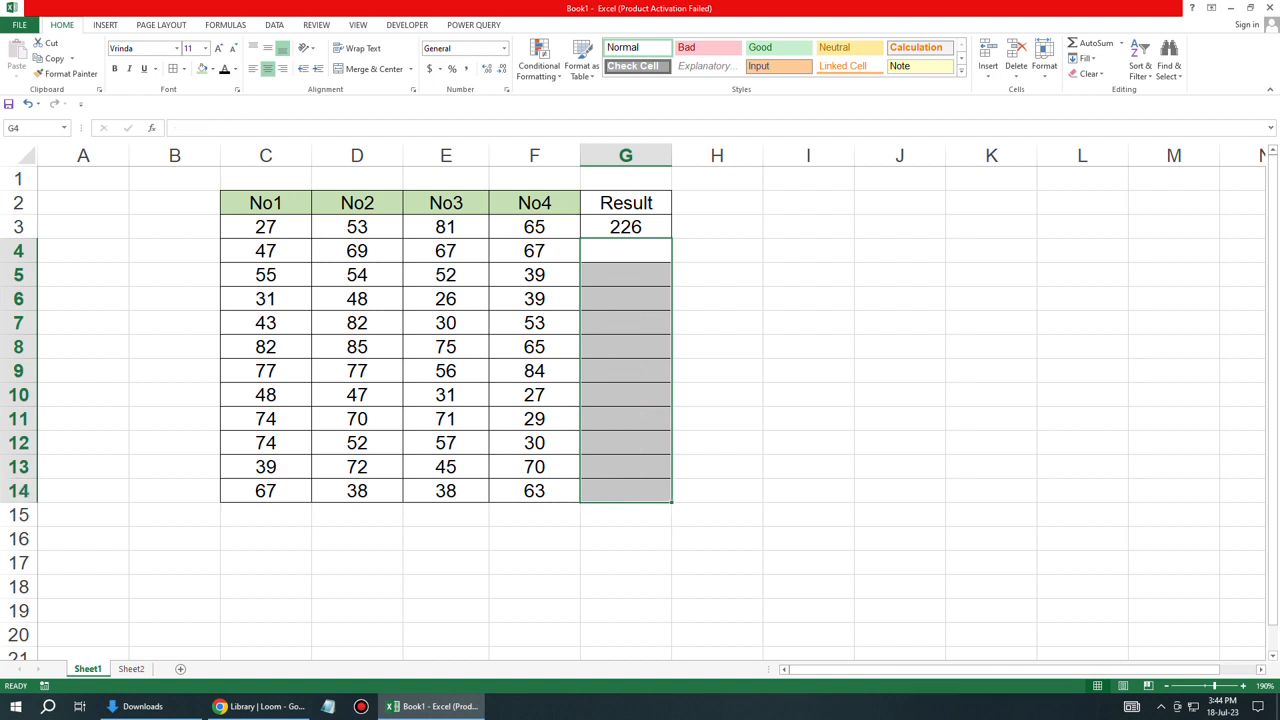
# - Fill the SUM formula from G3 down through G14 and review the formula in G3
pyautogui.click(626, 227)
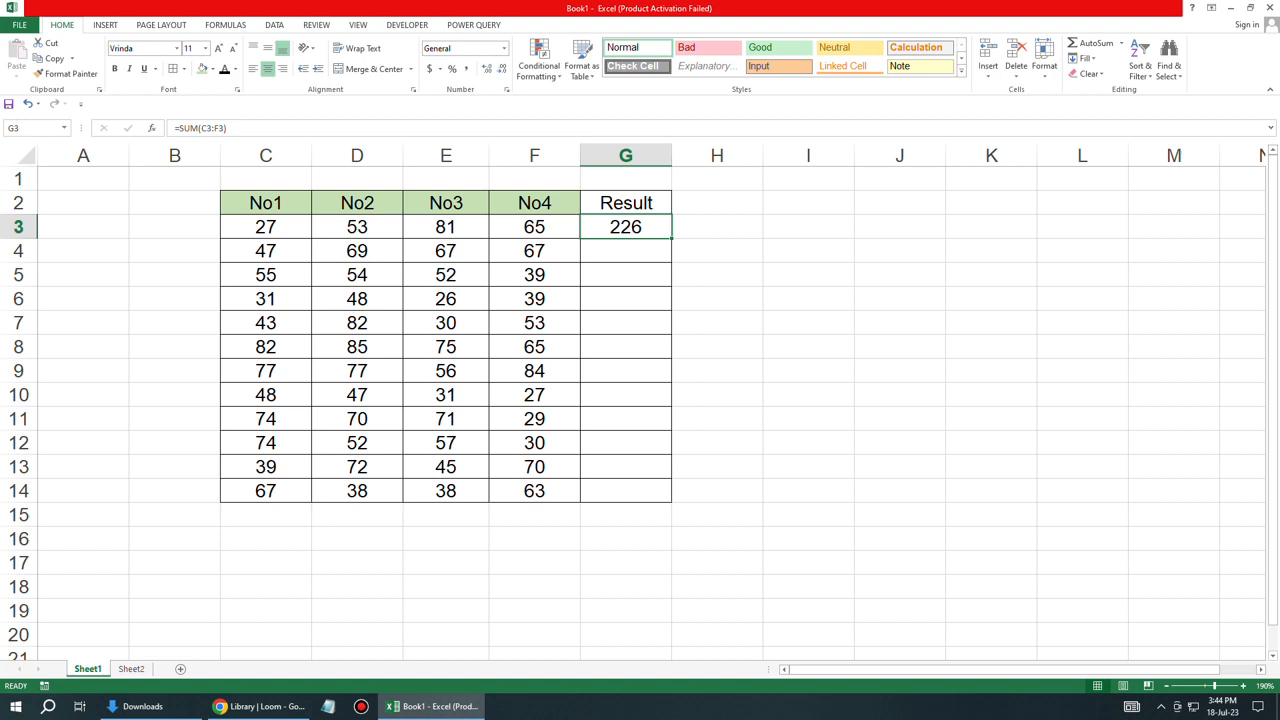
pyautogui.doubleClick(671, 239)
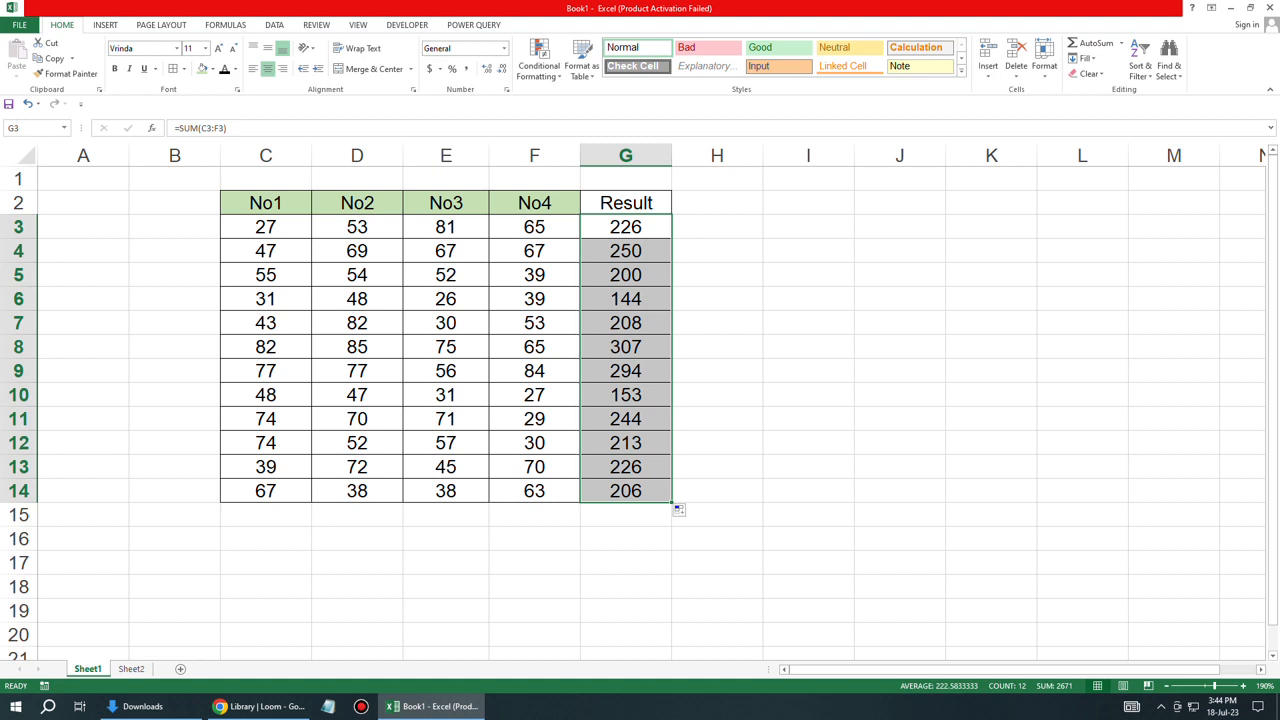
pyautogui.moveTo(626, 227); pyautogui.dragTo(626, 491)
pyautogui.press('F2')
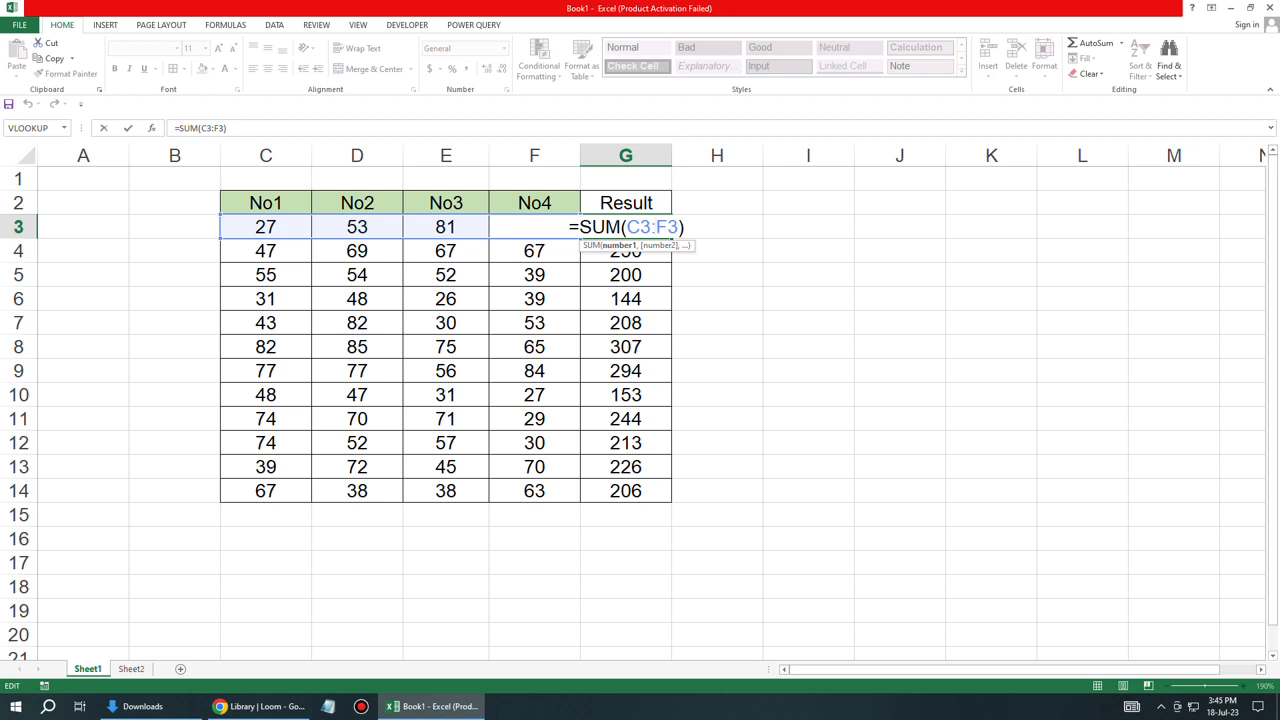
pyautogui.press('Return')
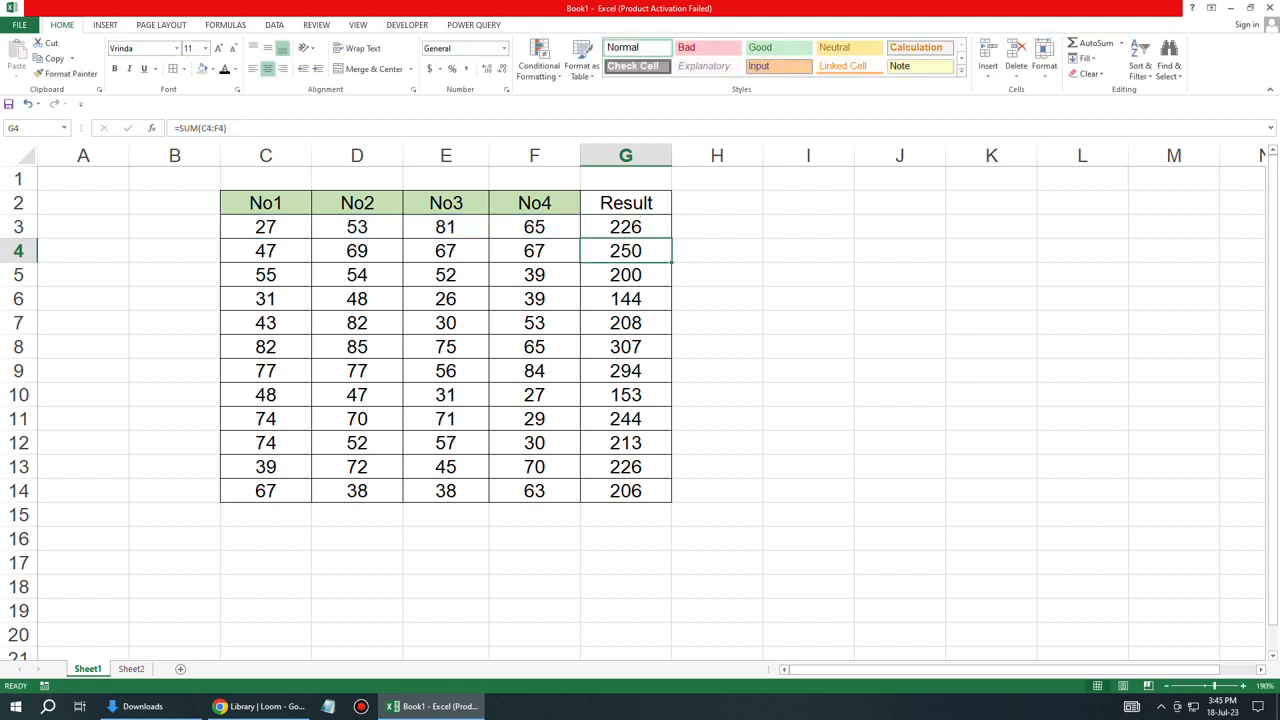
# - Clear the Result cells G3:G14 and enter the formula =SUM(C3,D3,E3,F3) in cell G3
pyautogui.moveTo(626, 227); pyautogui.dragTo(626, 491)
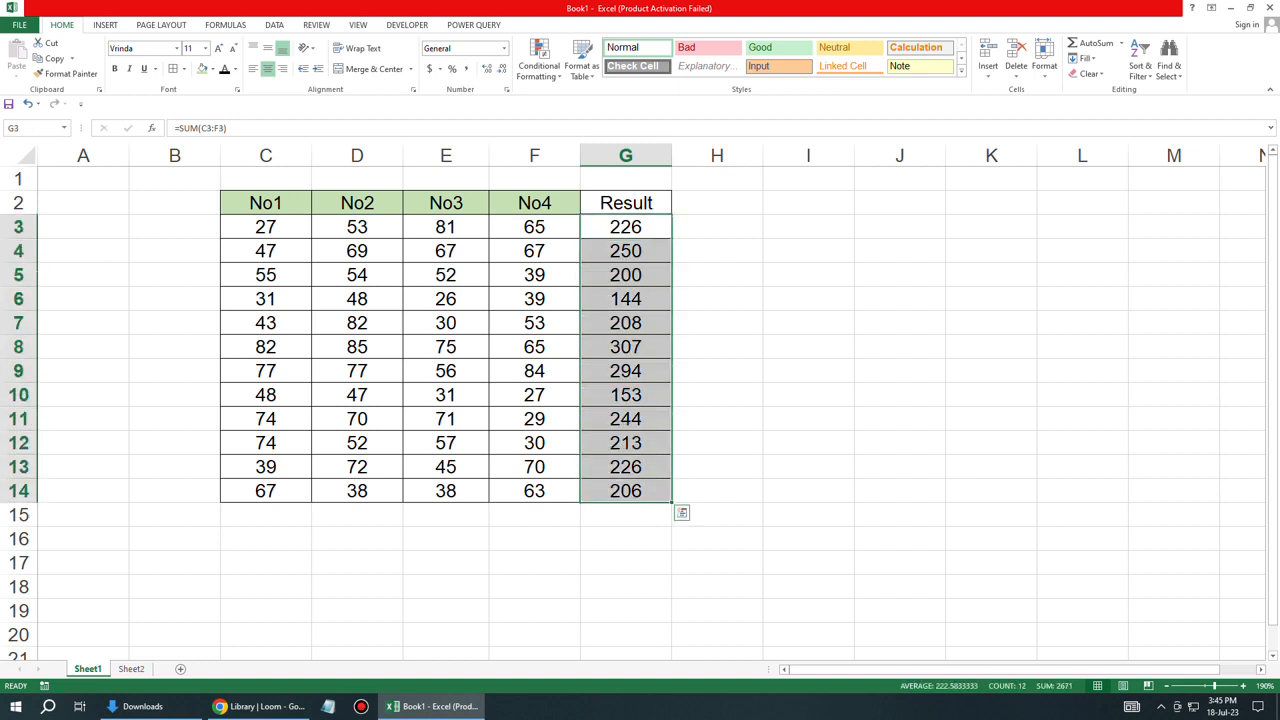
pyautogui.press('Delete')
pyautogui.click(626, 227)
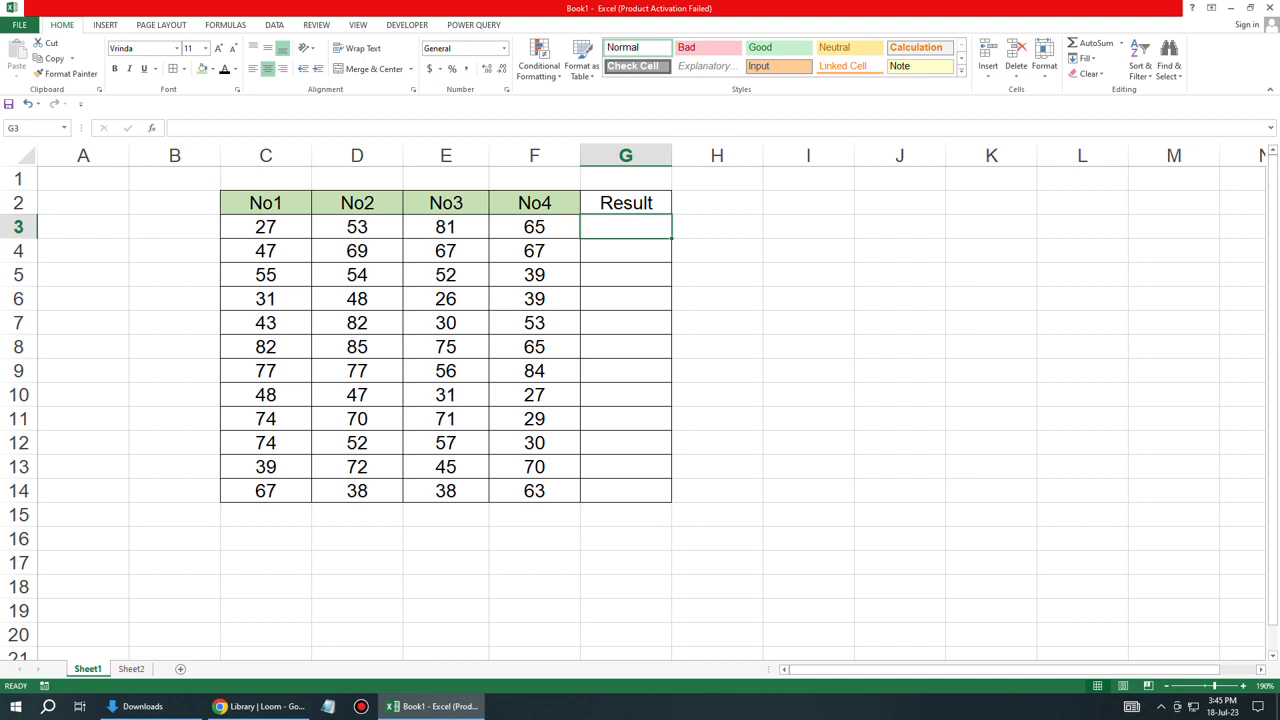
pyautogui.write('=sum')
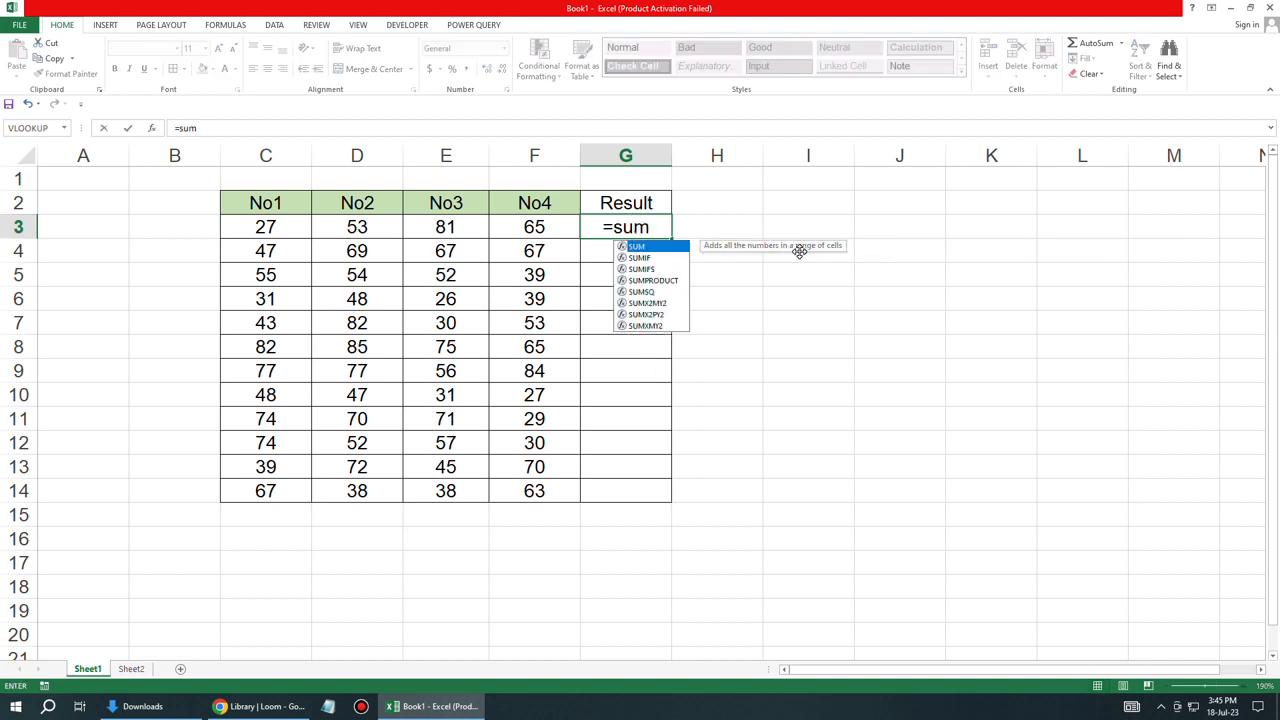
pyautogui.press('Tab')
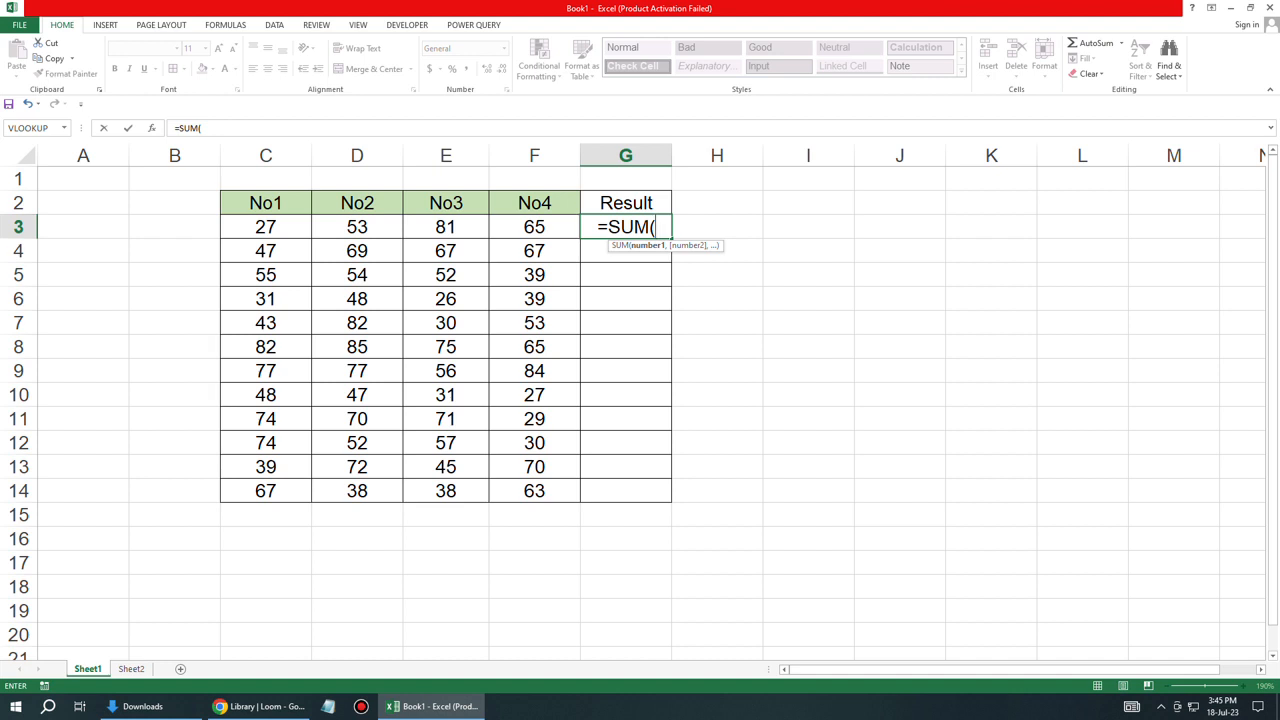
pyautogui.click(266, 227)
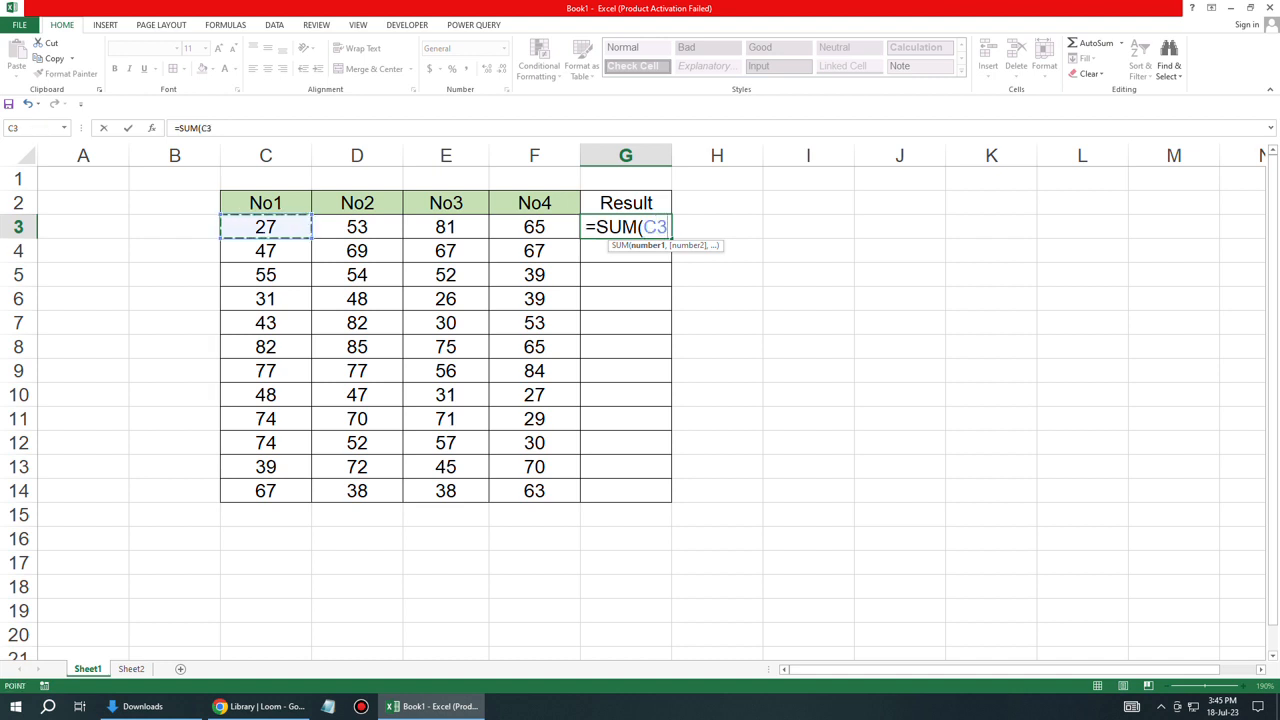
pyautogui.write(',D3,')
pyautogui.click(446, 227)
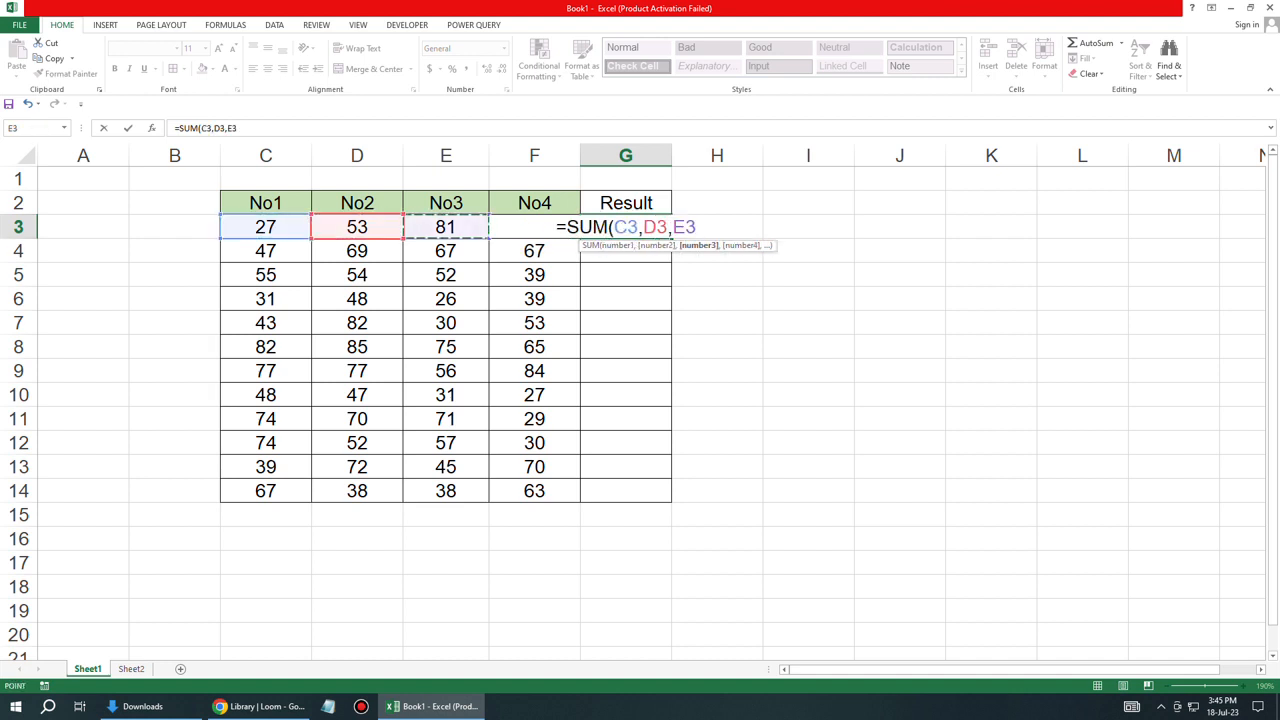
pyautogui.write(',')
pyautogui.write('F')
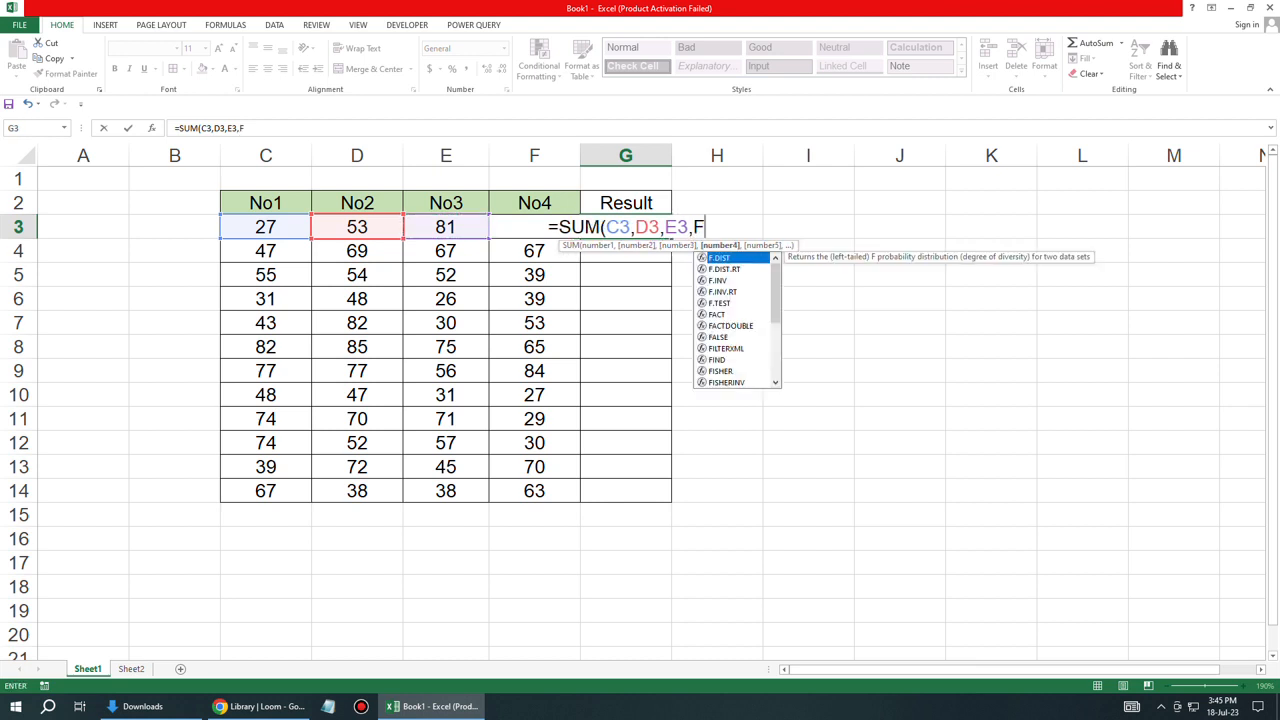
pyautogui.write('3)')
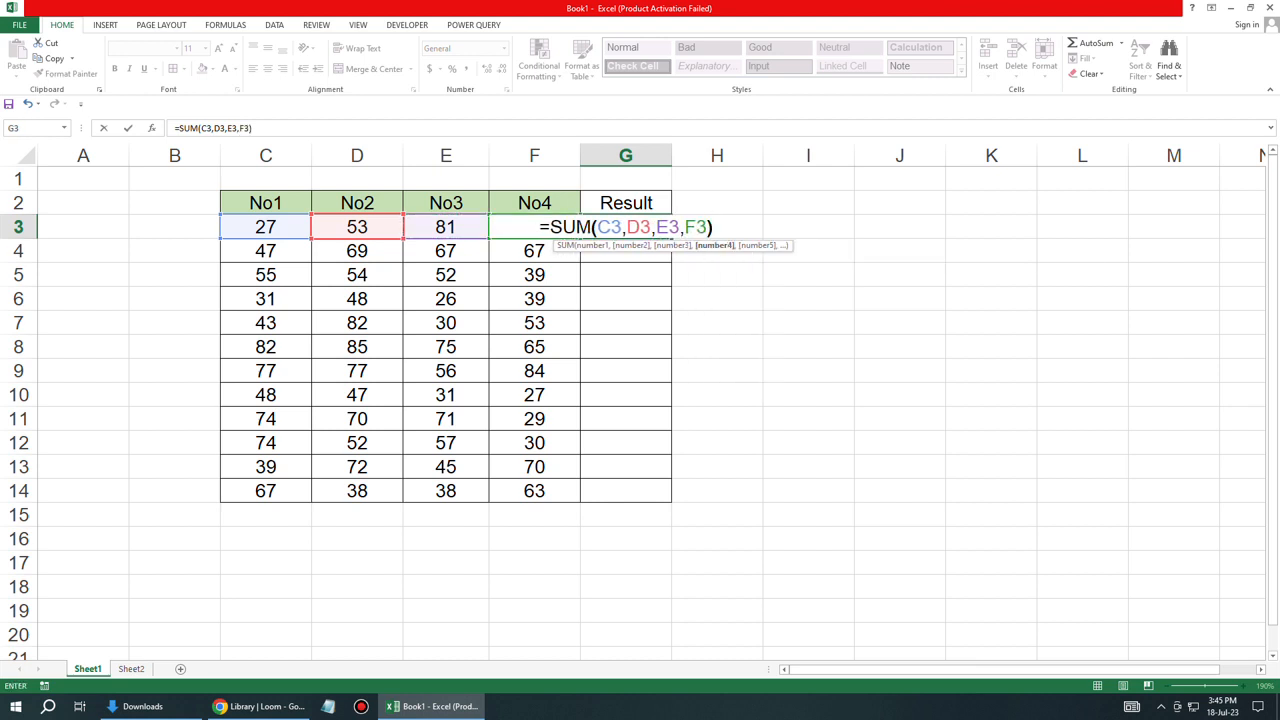
pyautogui.press('Return')
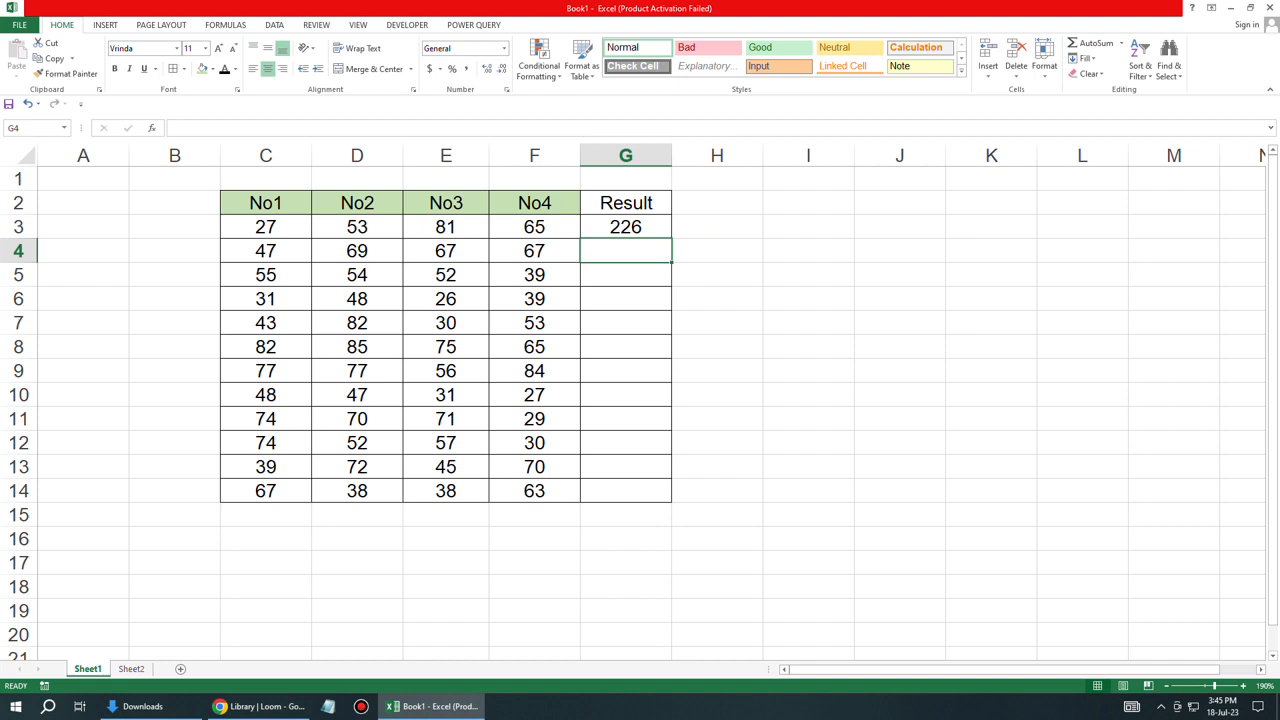
# - Fill the comma-separated SUM formula from G3 down to G14, and clear all the Result cells G3:G14
pyautogui.click(625, 227)
pyautogui.doubleClick(671, 239)
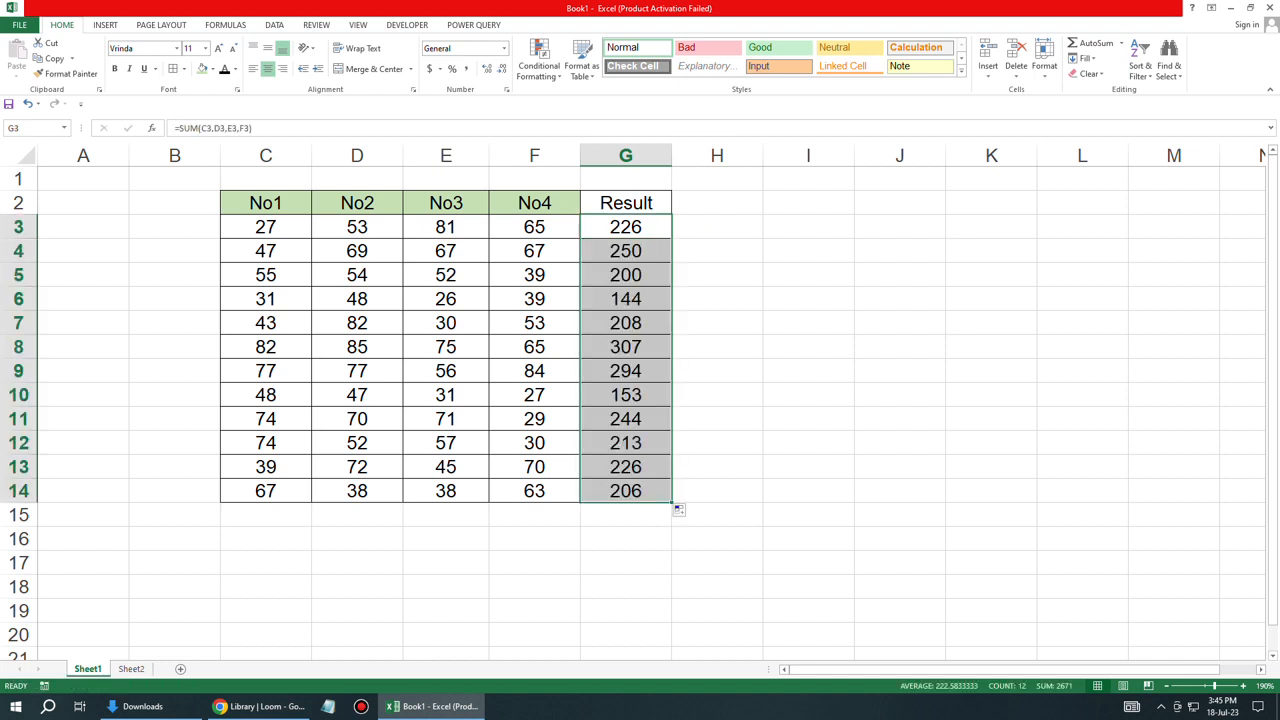
pyautogui.moveTo(625, 227); pyautogui.dragTo(625, 490)
pyautogui.press('Delete')
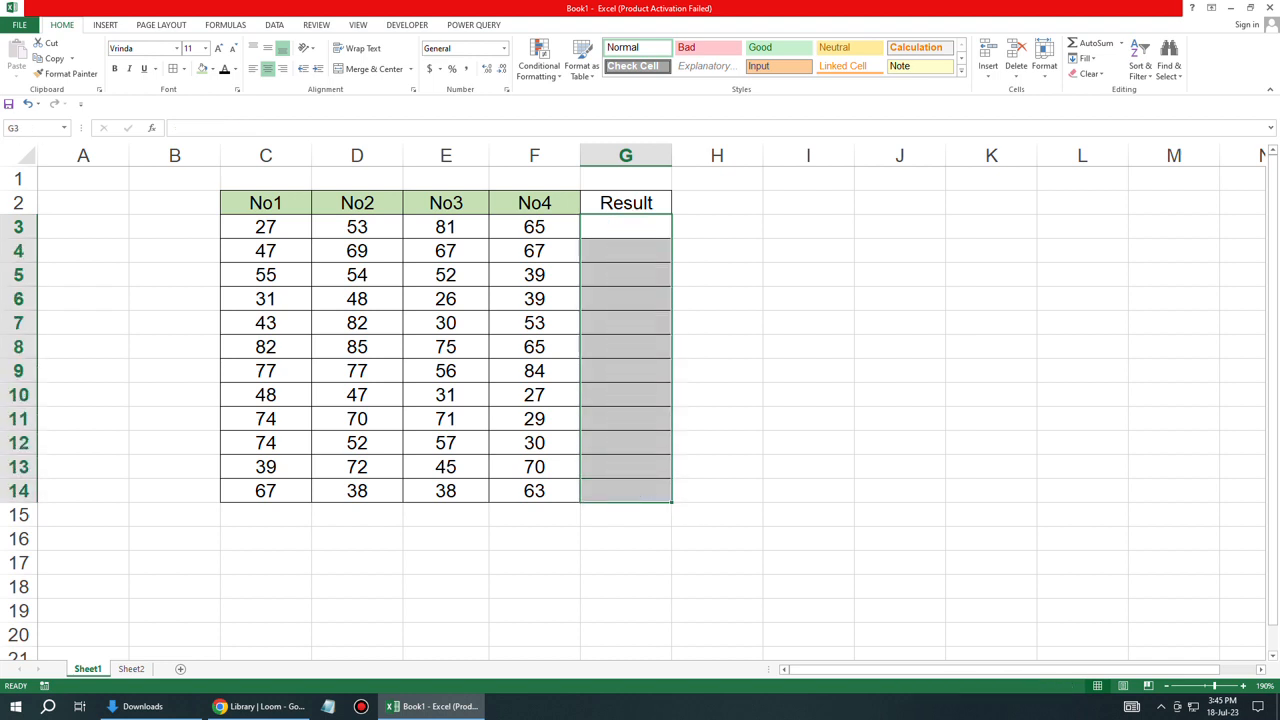
# - Merge and center the cells I2:K3 beside the table and align their content vertically to the middle
pyautogui.click(808, 227)
pyautogui.moveTo(808, 203); pyautogui.dragTo(990, 228)
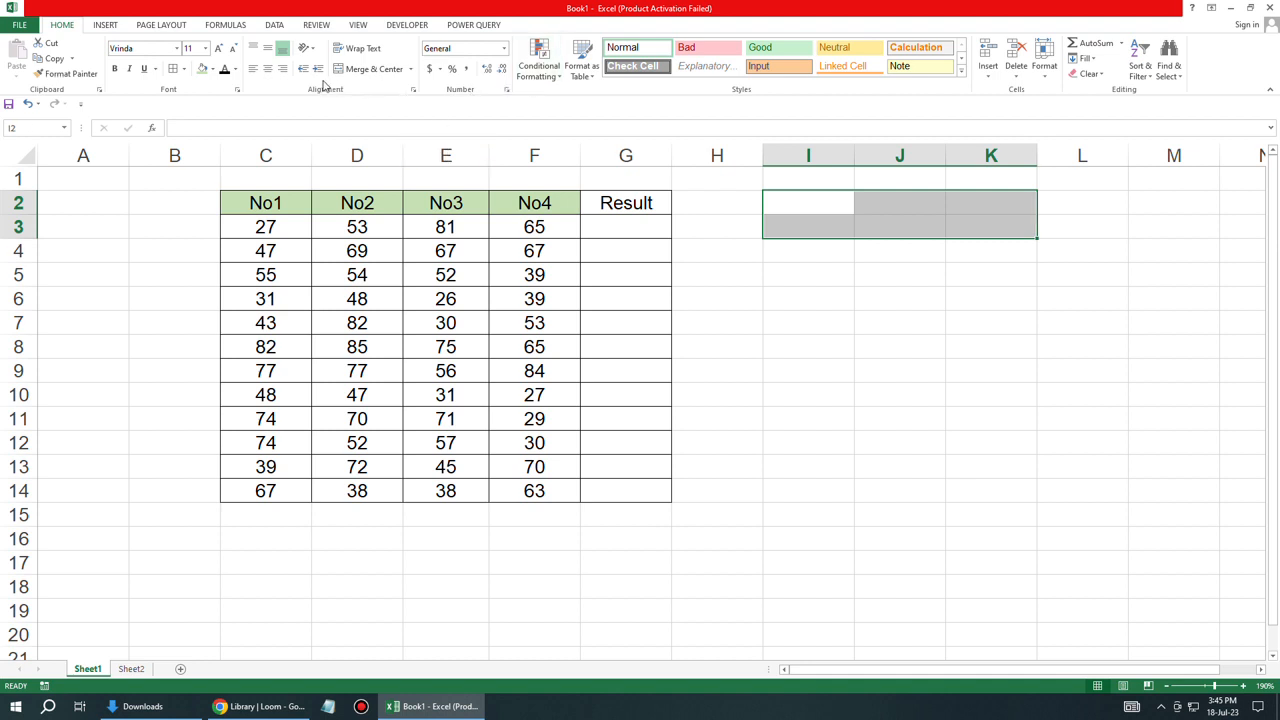
pyautogui.click(374, 68)
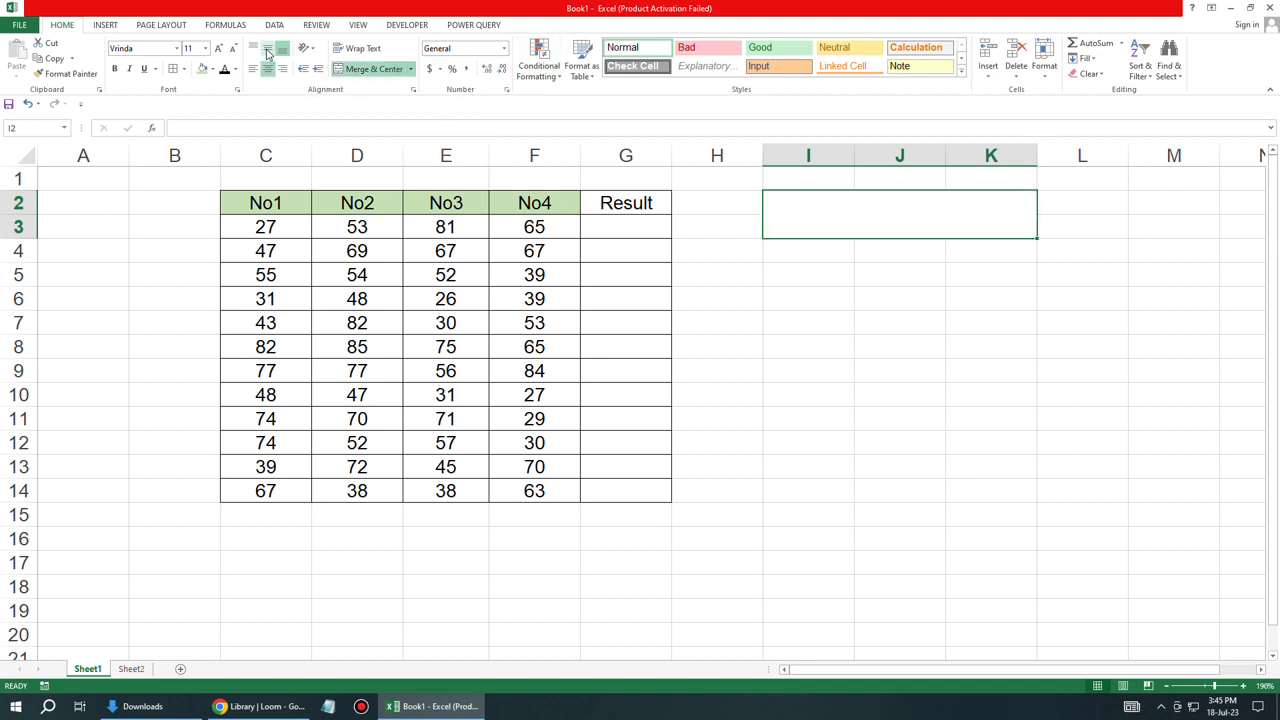
pyautogui.click(268, 50)
# - Enter the note "Auto Sum= Alt+=" in the merged cell I2:K3
pyautogui.write('Au')
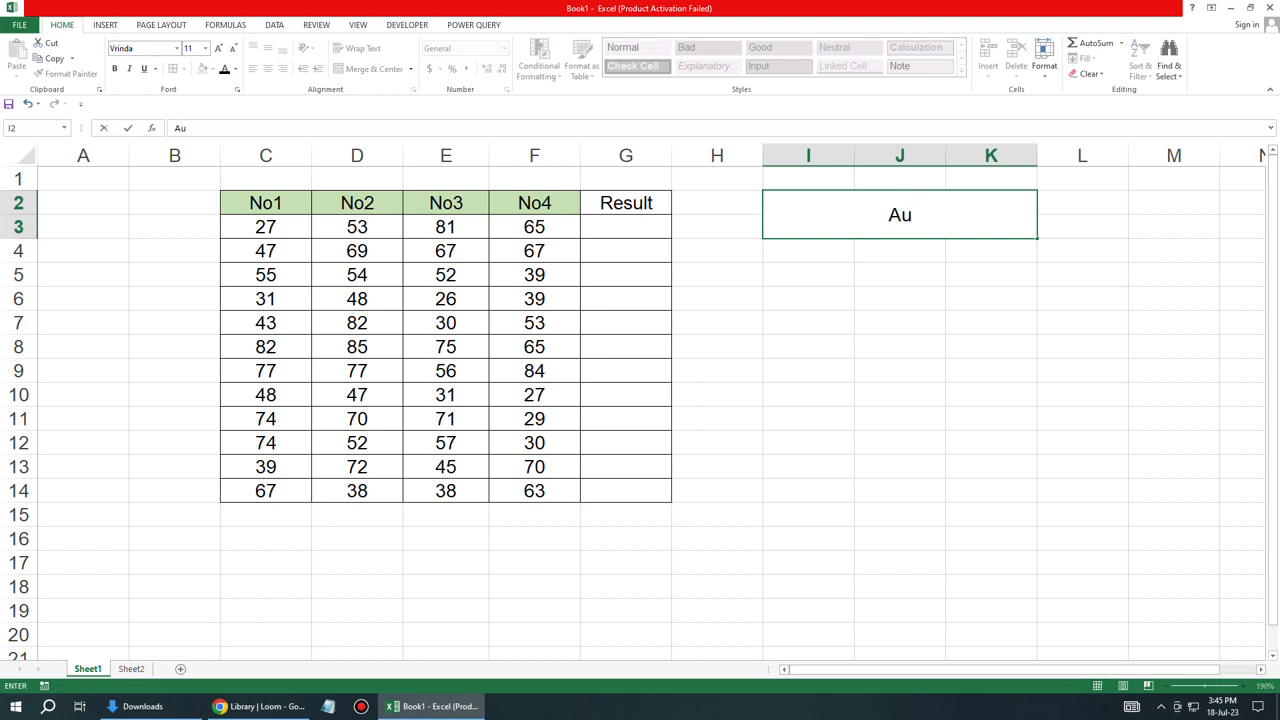
pyautogui.write('to Sum= ')
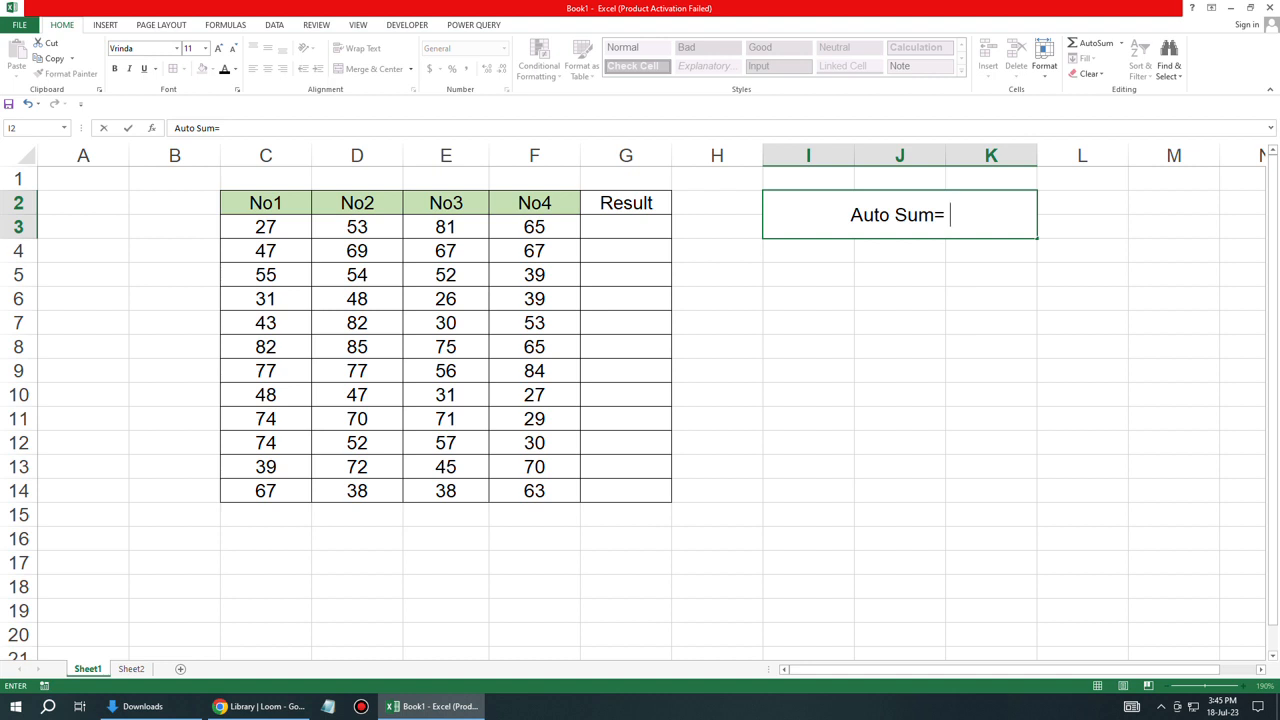
pyautogui.write('Alt')
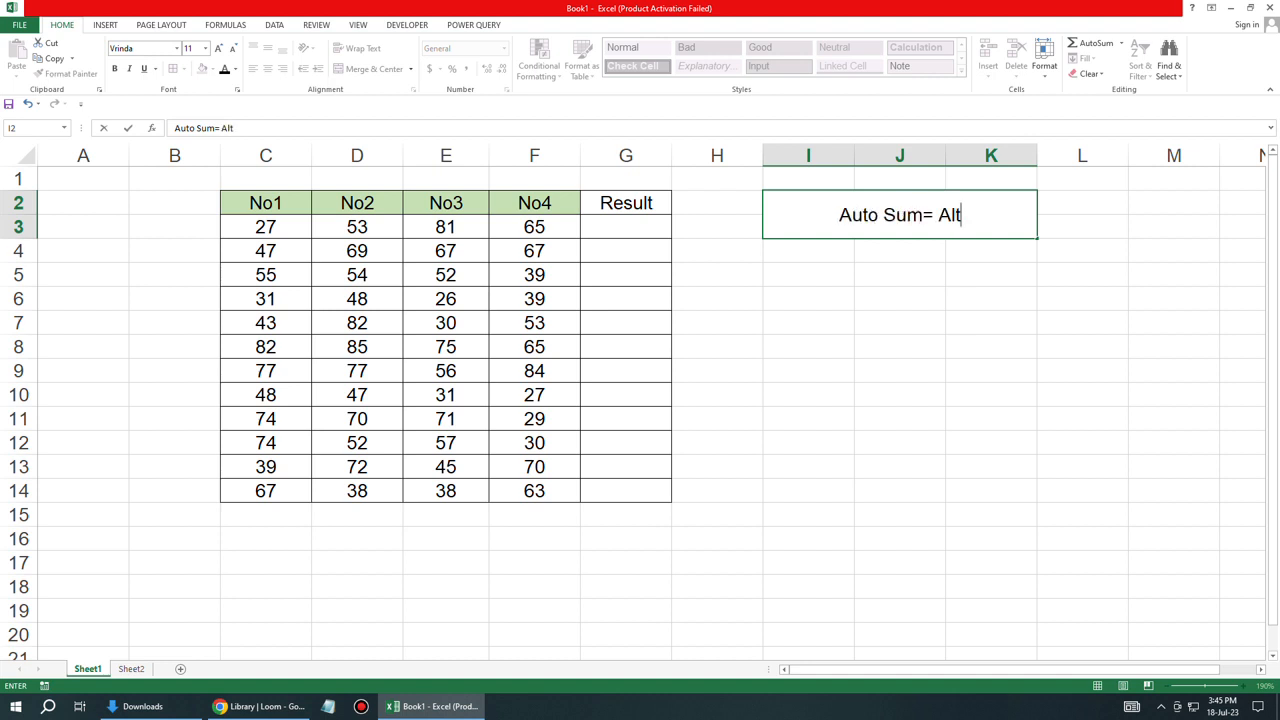
pyautogui.write('+=')
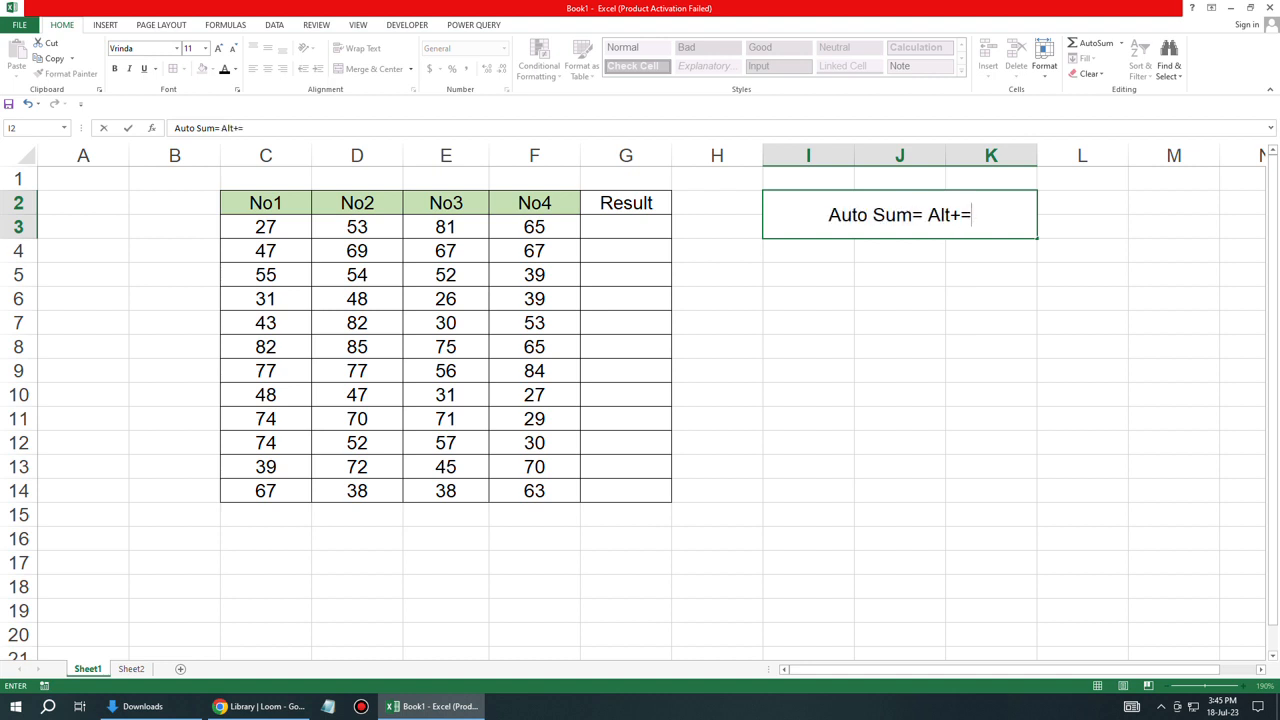
pyautogui.click(808, 371)
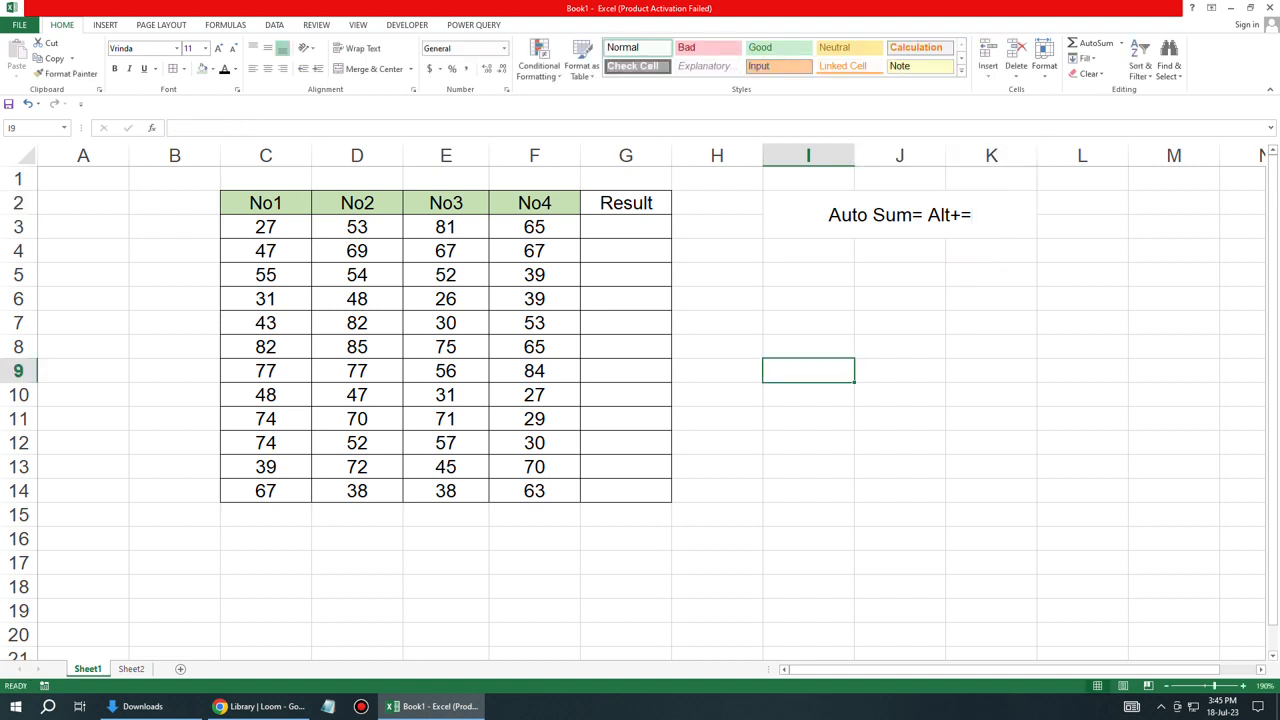
# - Total the first row's numbers C3:F3 into cell G3 with AutoSum and check the formula it inserts
pyautogui.moveTo(265, 227); pyautogui.dragTo(534, 225)
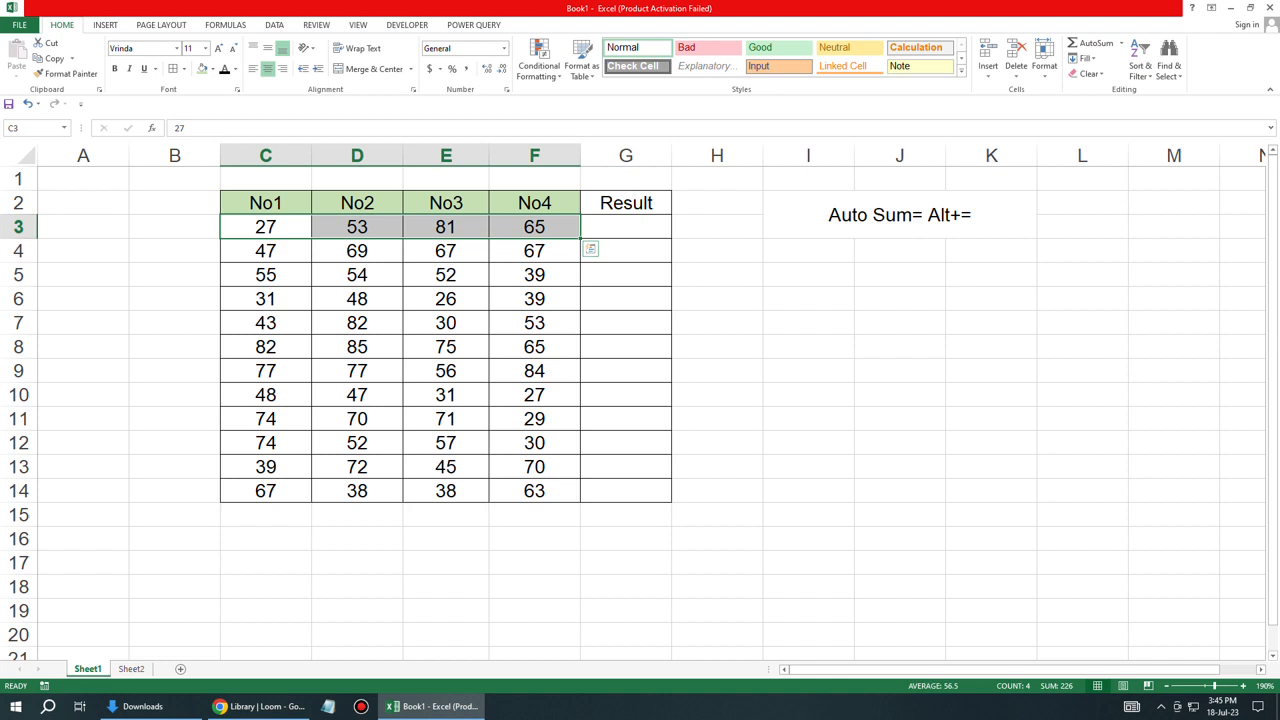
pyautogui.hotkey('alt', '=')
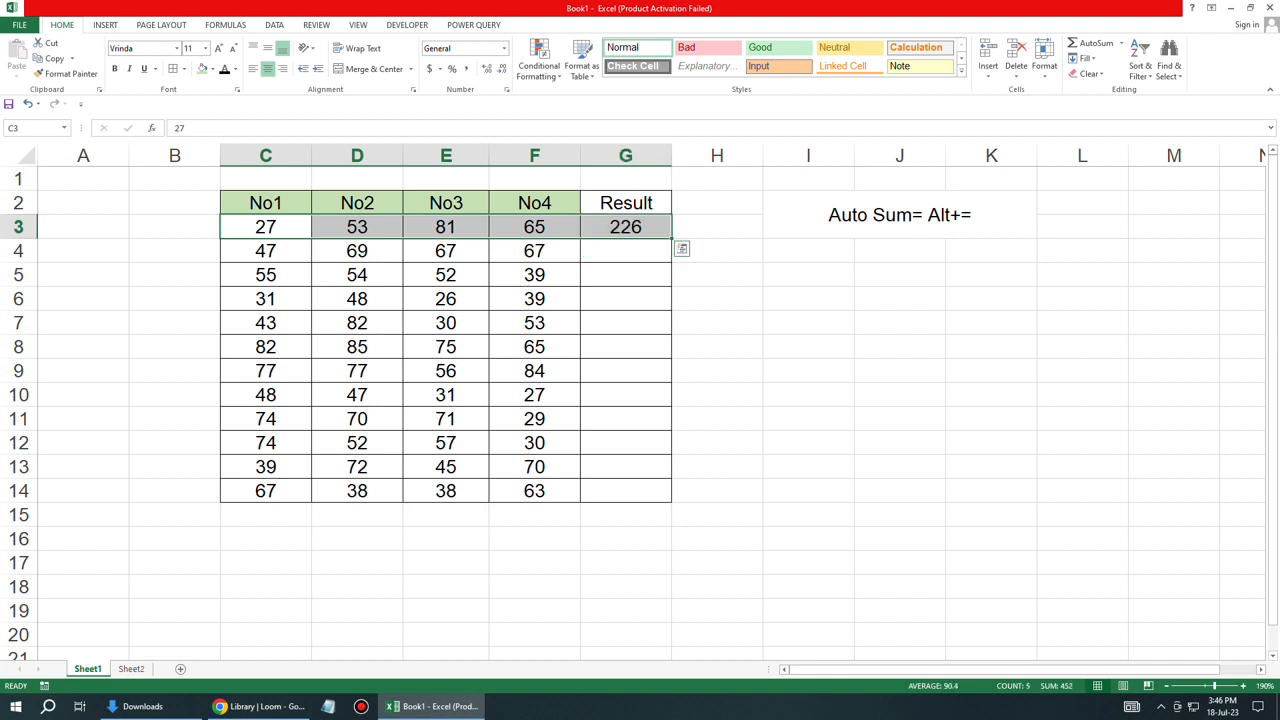
pyautogui.click(640, 228)
pyautogui.doubleClick(640, 228)
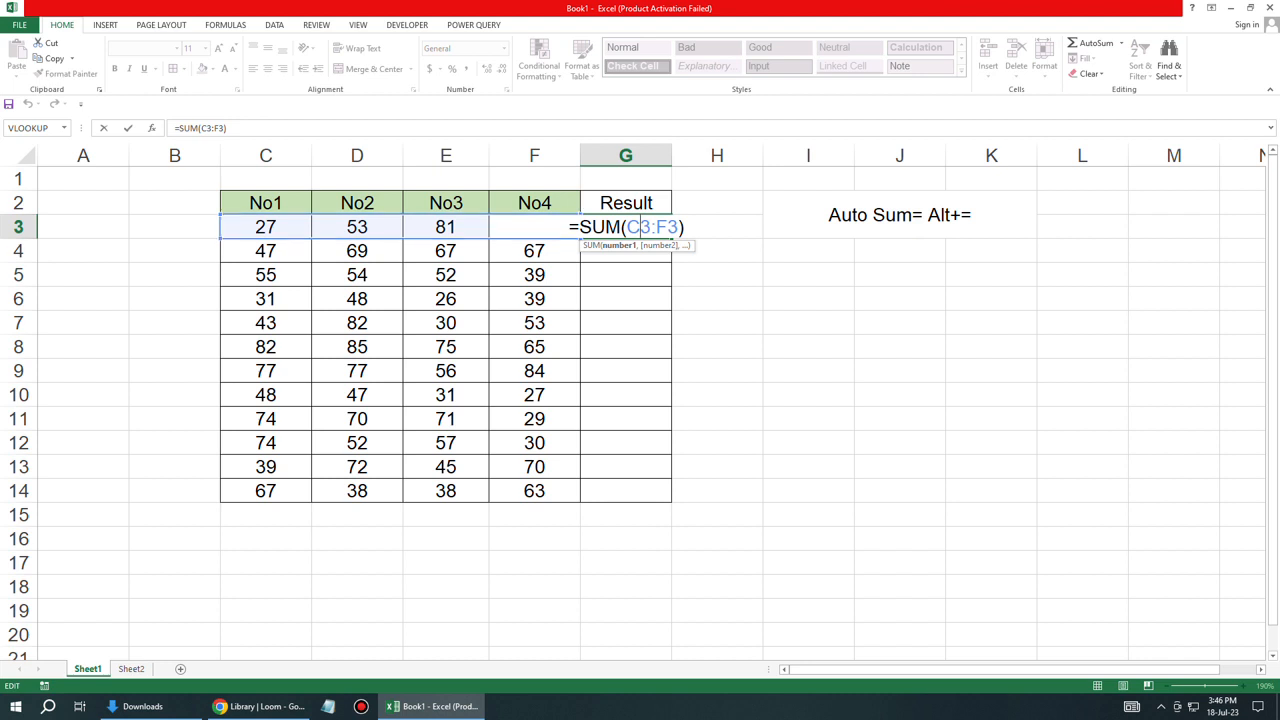
pyautogui.press('Return')
# - Fill the AutoSum formula from G3 down the Result column to G14 and select the Auto Sum note
pyautogui.click(625, 227)
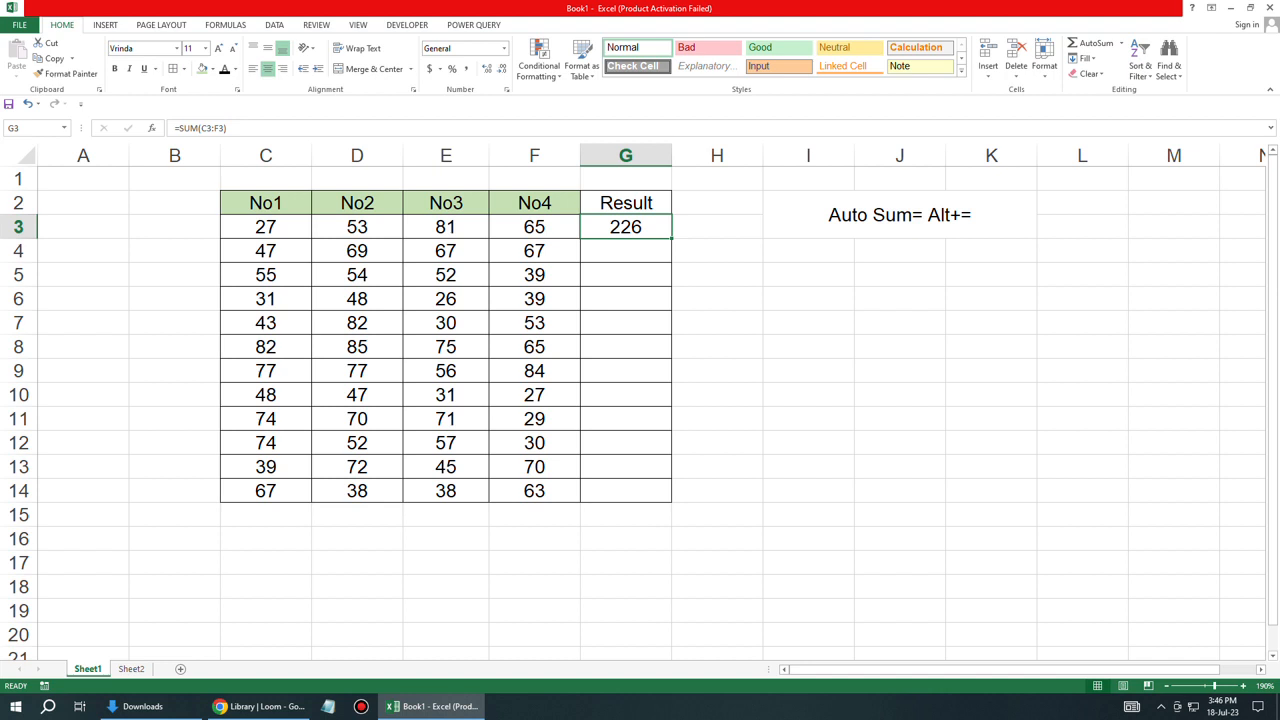
pyautogui.moveTo(671, 238); pyautogui.dragTo(665, 500)
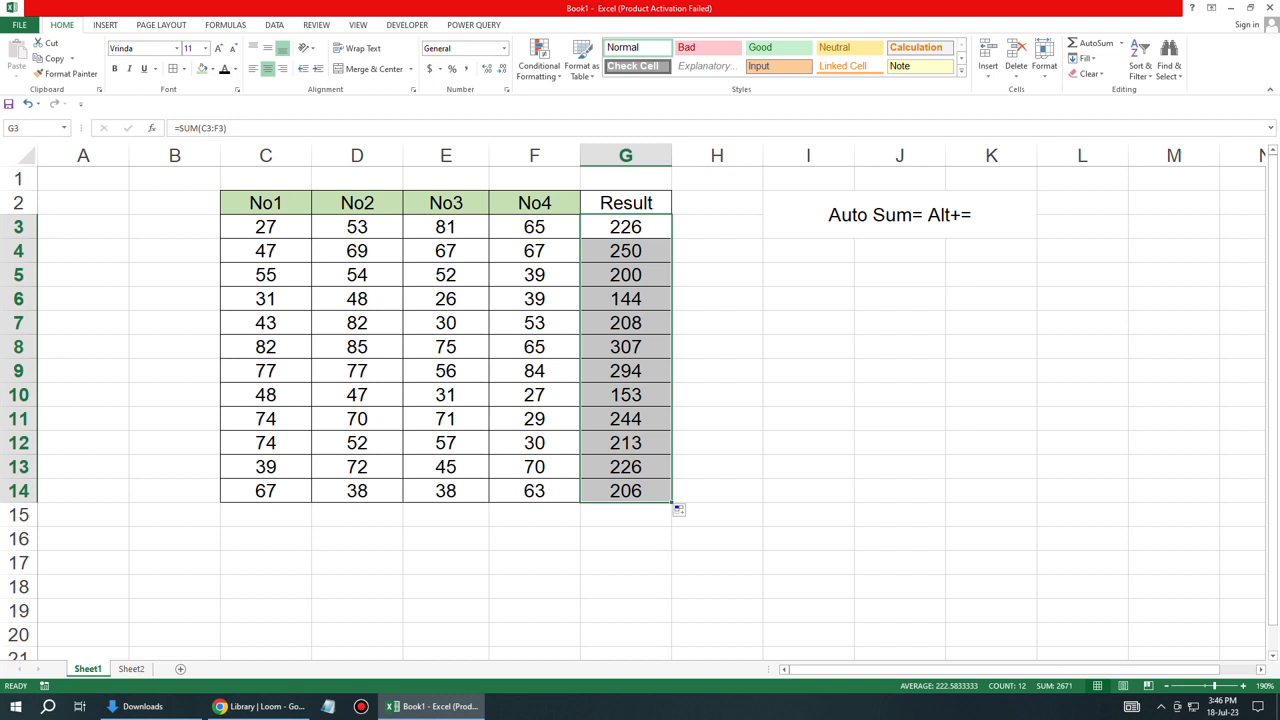
pyautogui.click(899, 214)
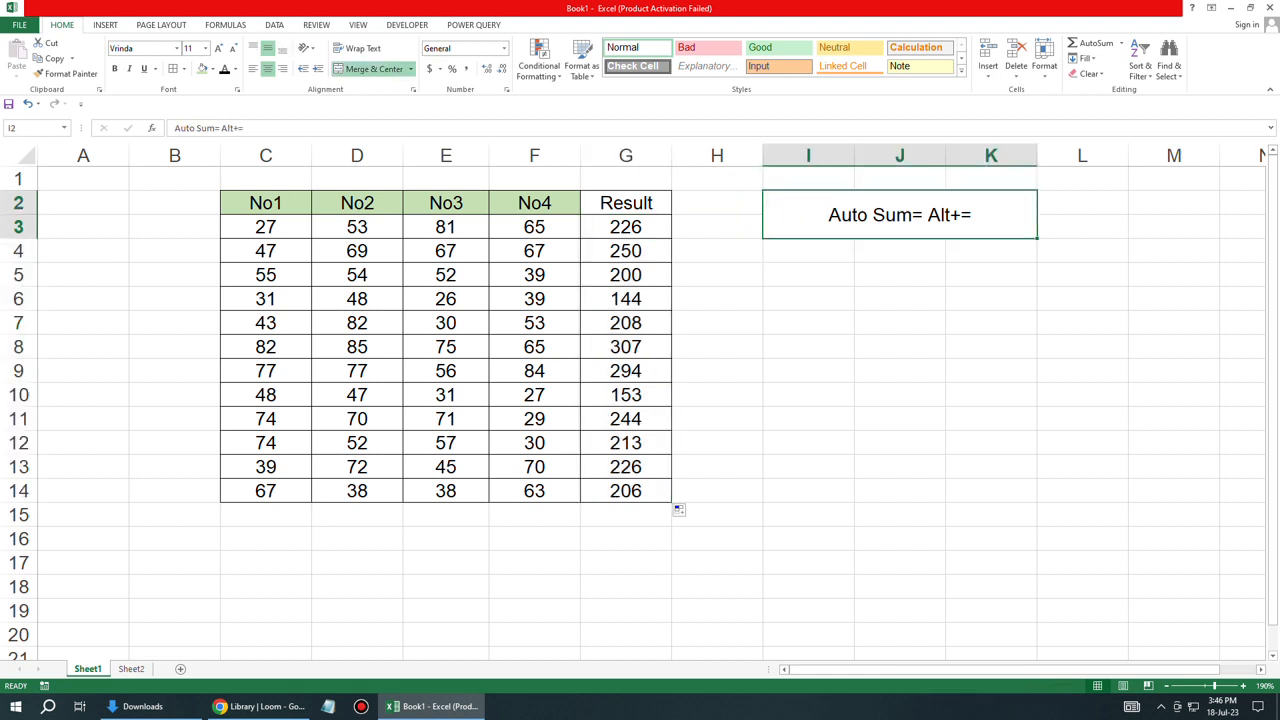
# - Clear the AutoSum formulas from the Result cells G3:G14
pyautogui.moveTo(625, 227); pyautogui.dragTo(625, 491)
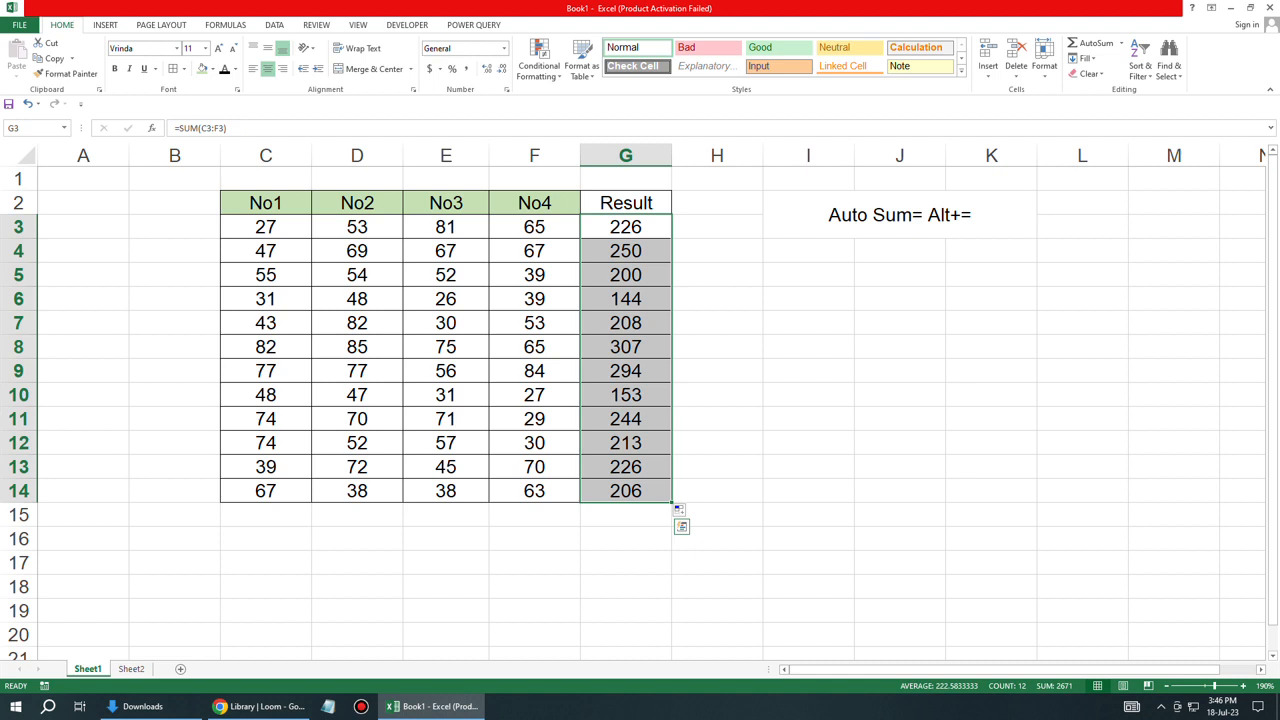
pyautogui.press('Delete')
pyautogui.click(625, 227)
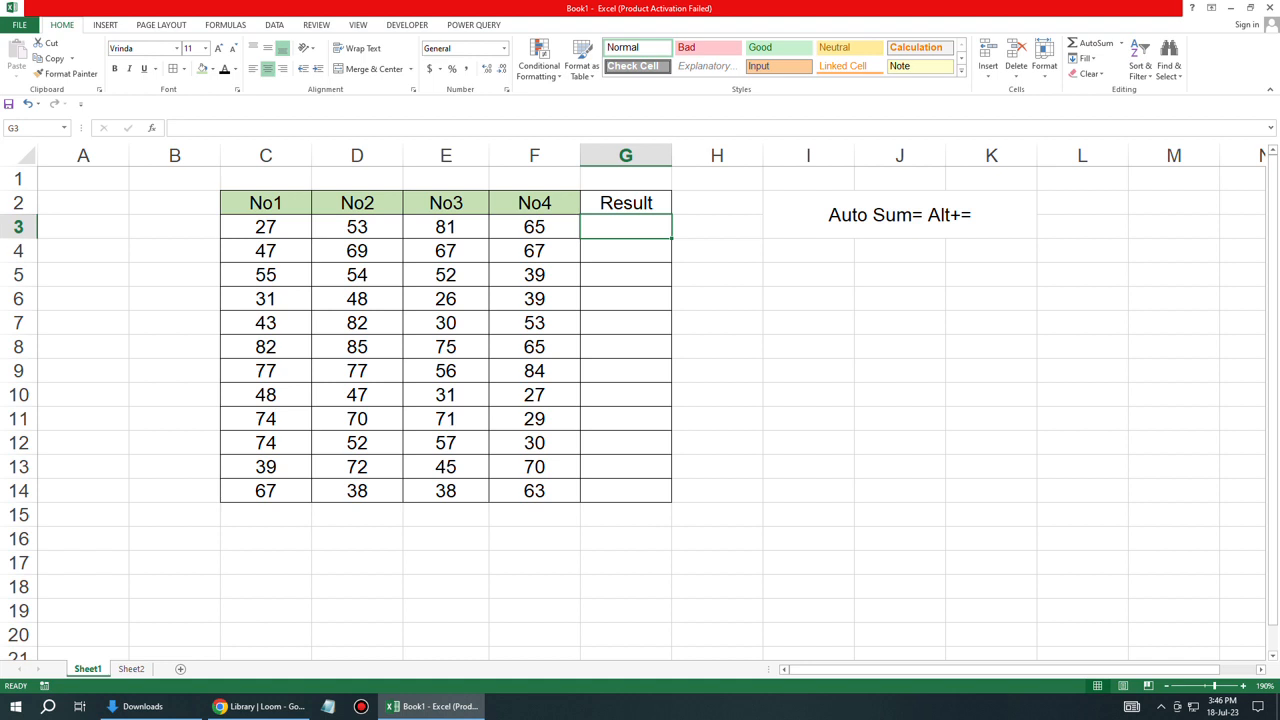
# - Enter =(No1+No2)-(No3+No4) as plain text in cell I5, below the Auto Sum note
pyautogui.click(808, 274)
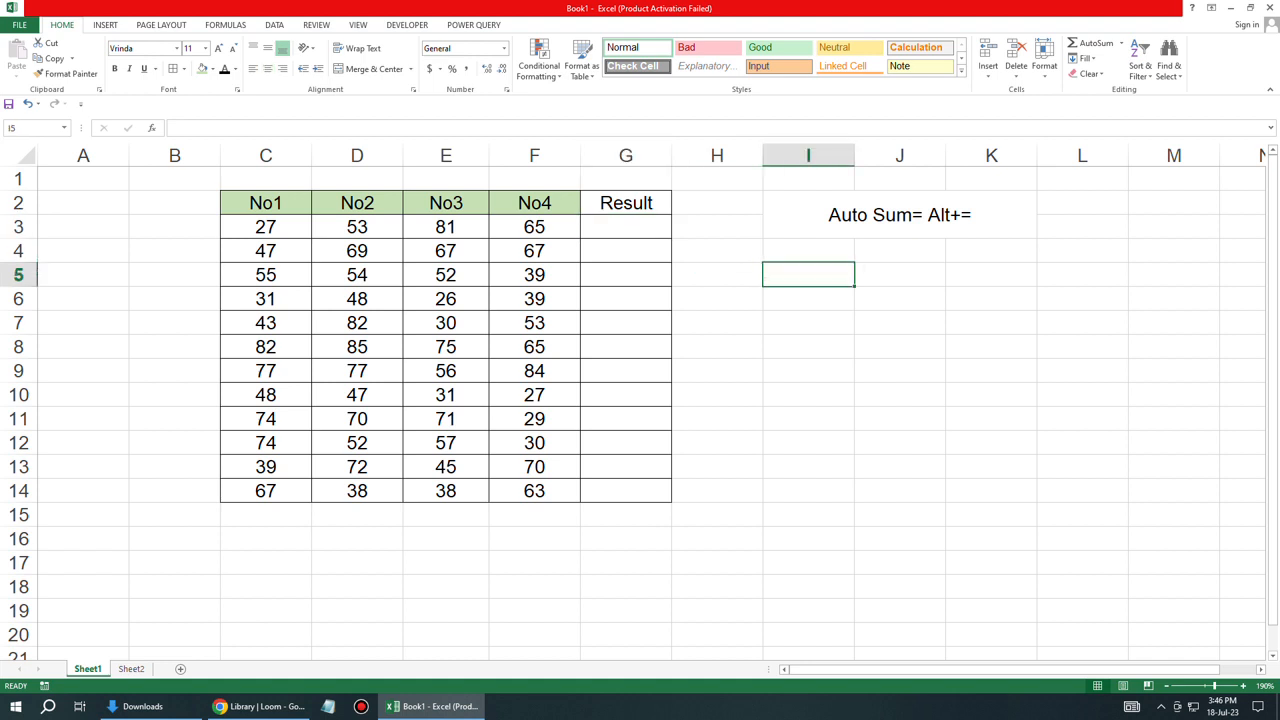
pyautogui.write('=')
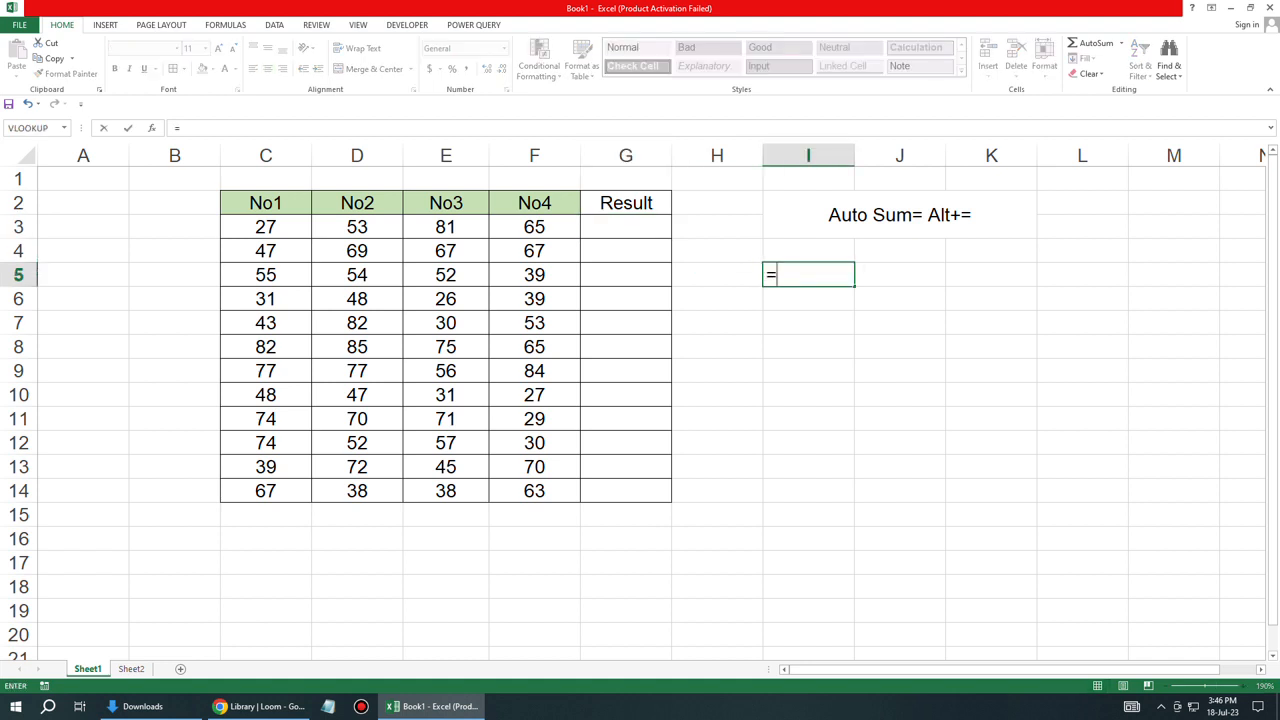
pyautogui.write('(No')
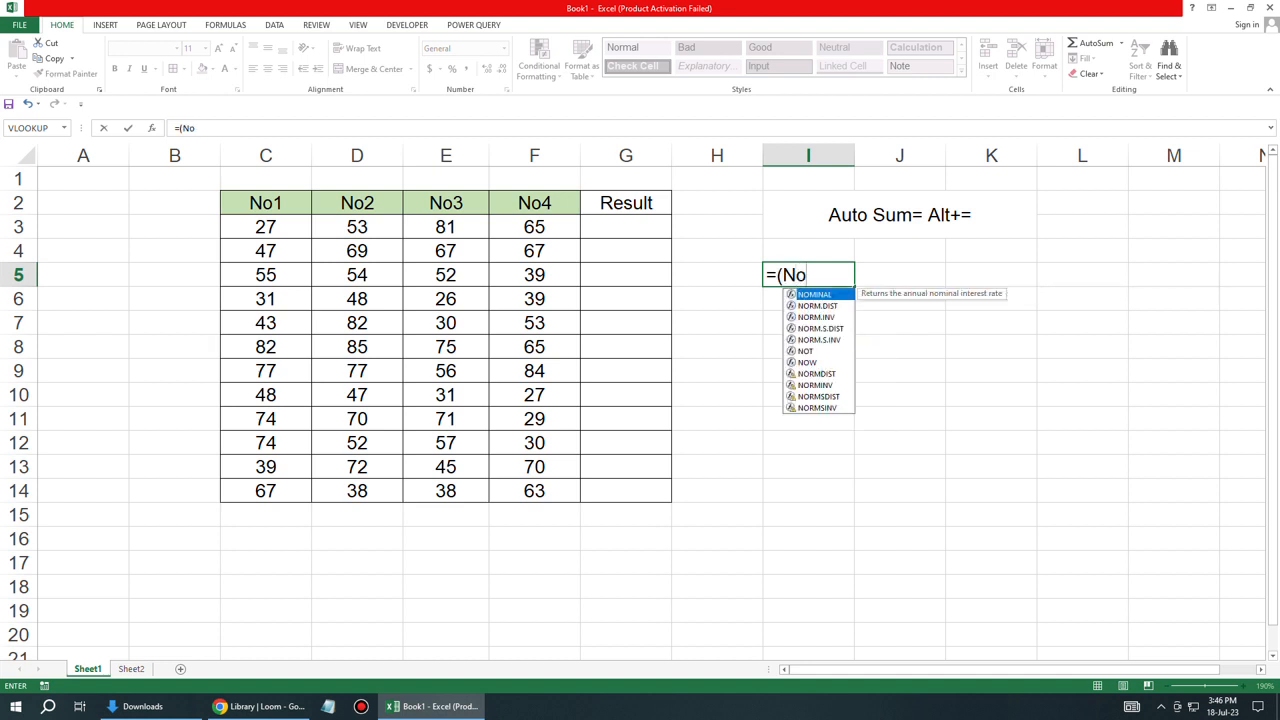
pyautogui.write('1+')
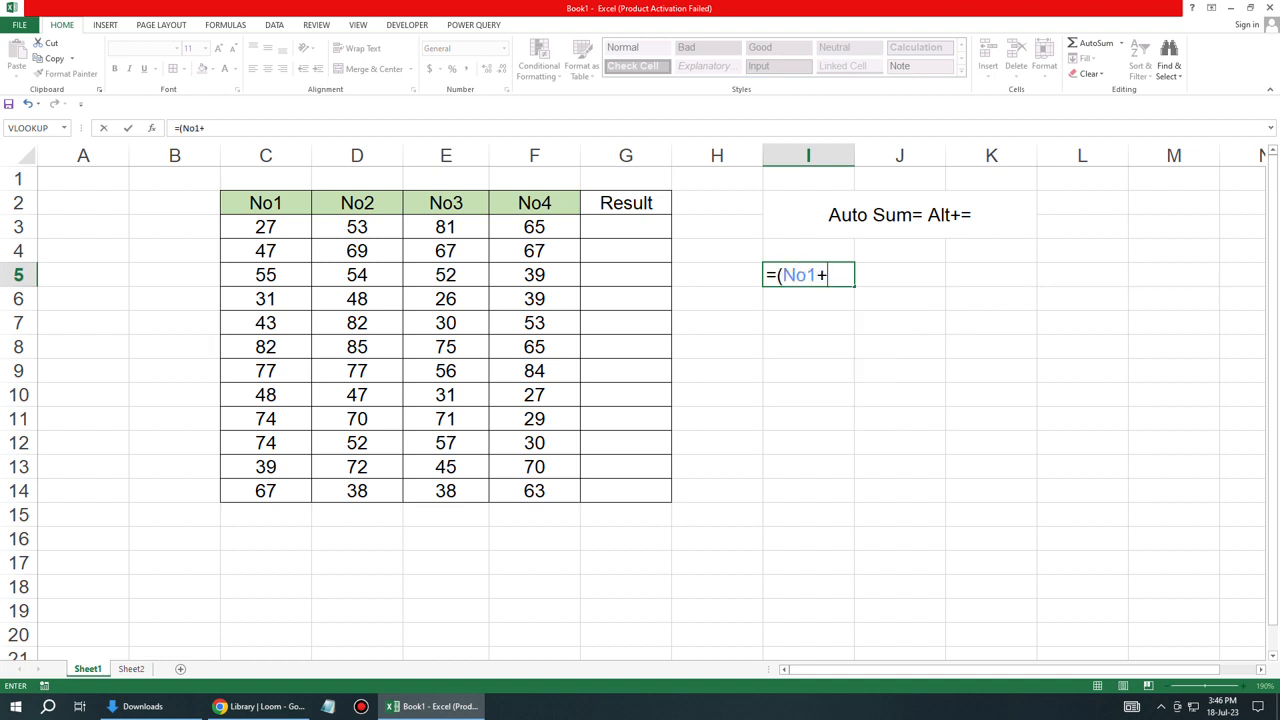
pyautogui.write('No2)-(No')
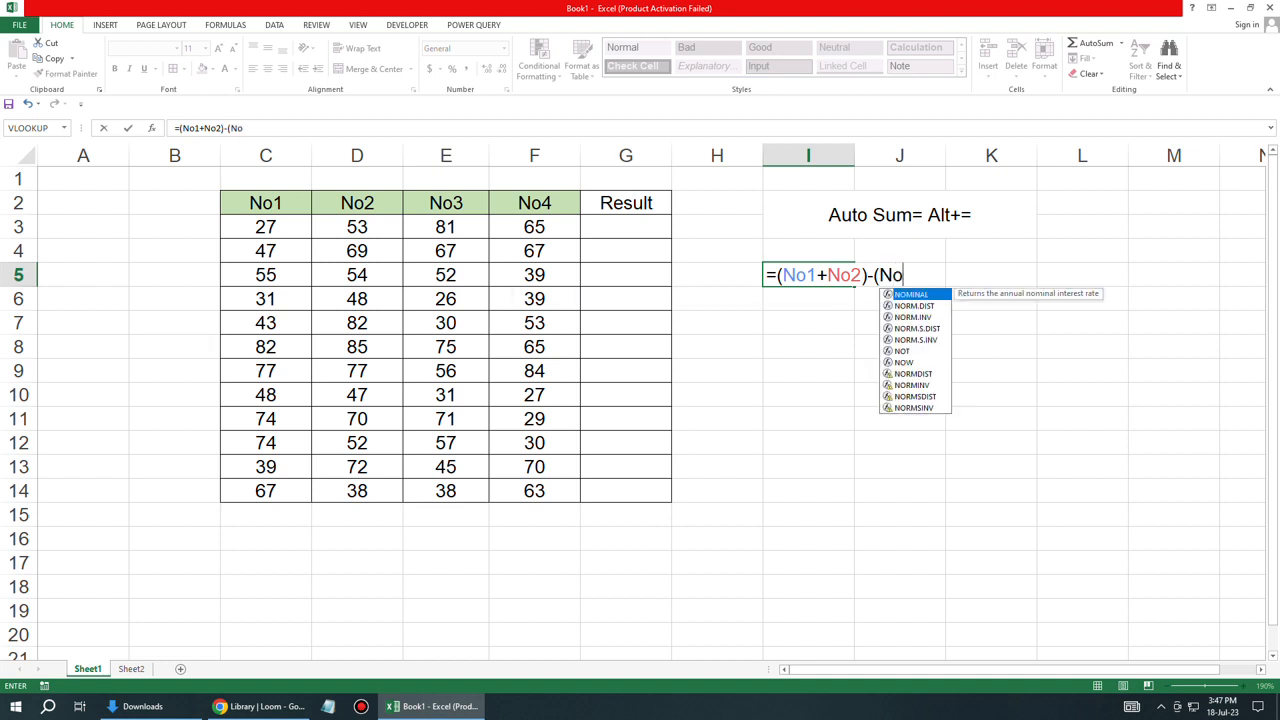
pyautogui.write('3+')
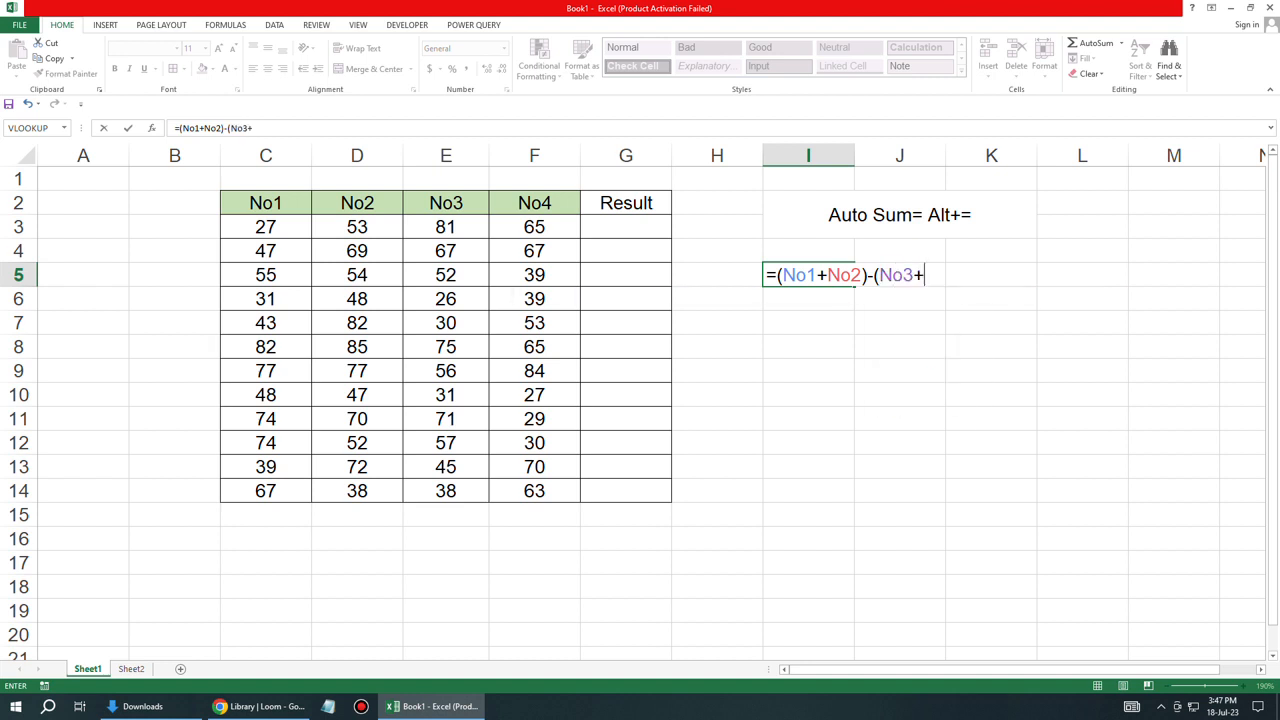
pyautogui.write('No4)')
pyautogui.press('F2')
pyautogui.press('Home')
pyautogui.press('Return')
pyautogui.press('Return')
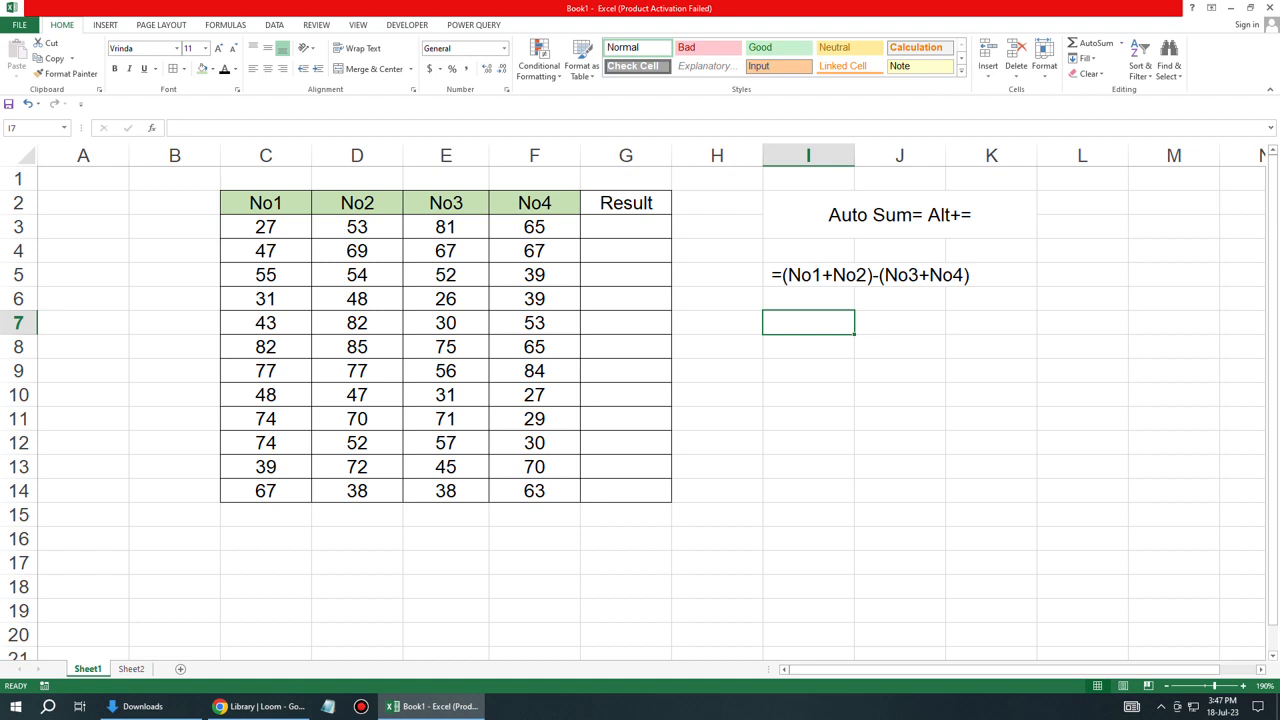
# - Enter the formula =(C3+D3)-(E3+F3) in the first Result cell, G3
pyautogui.click(626, 227)
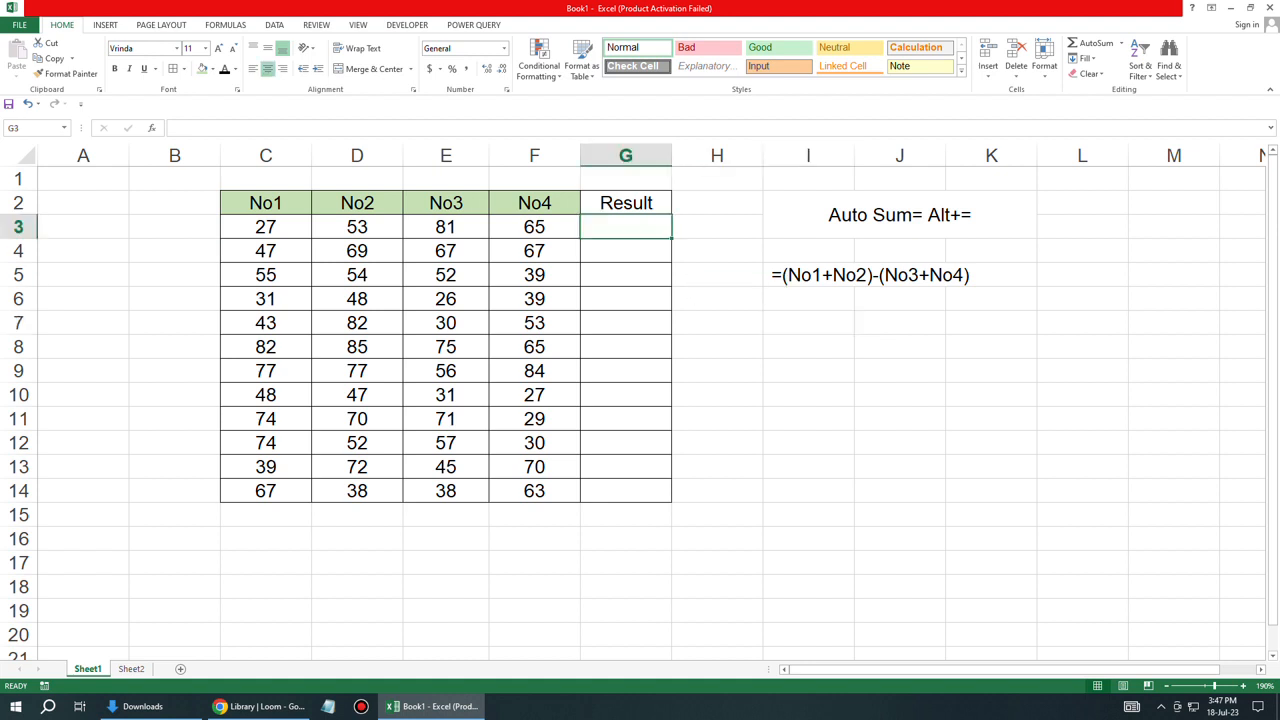
pyautogui.write('=')
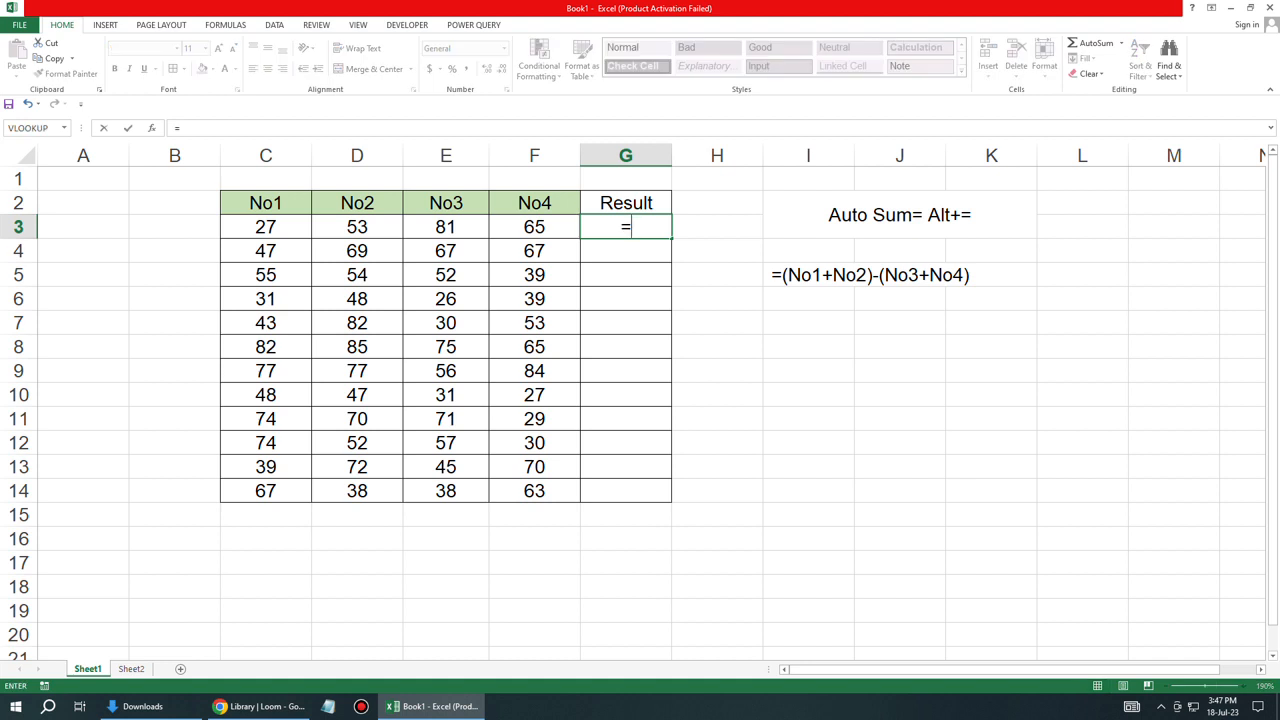
pyautogui.write('(')
pyautogui.click(266, 227)
pyautogui.write('+')
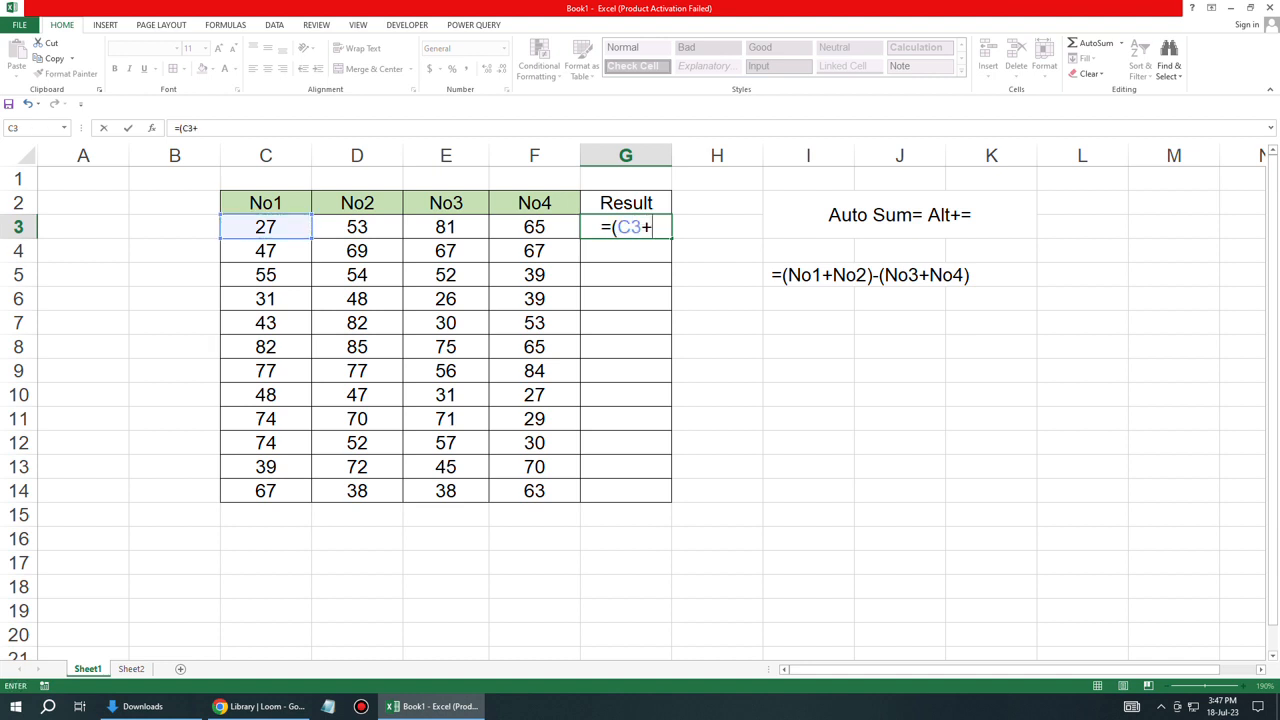
pyautogui.click(357, 227)
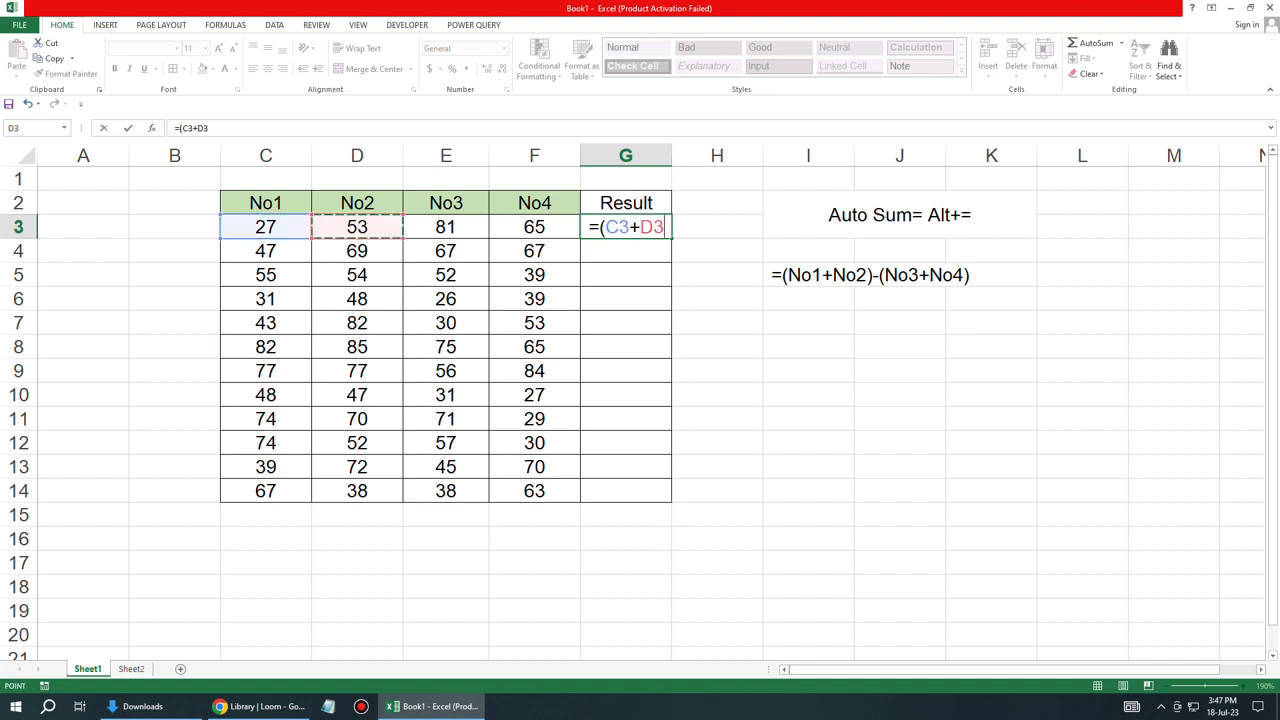
pyautogui.write(')-')
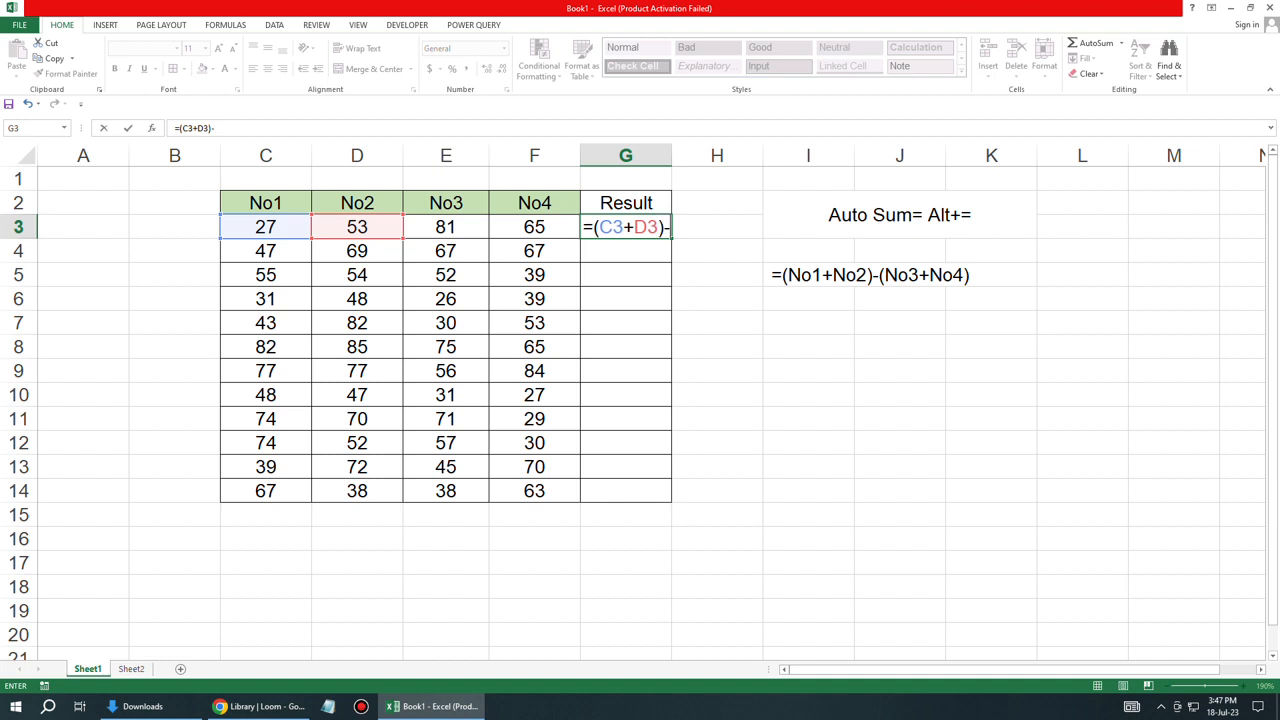
pyautogui.write('(')
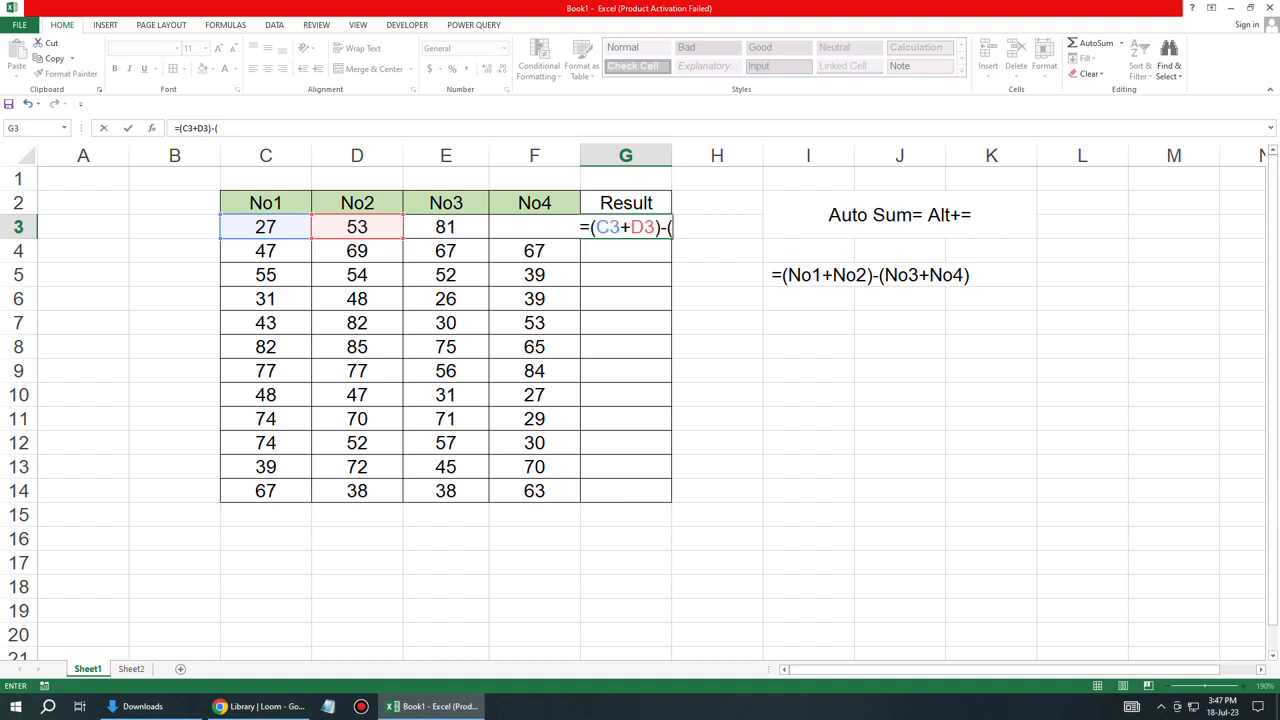
pyautogui.click(446, 227)
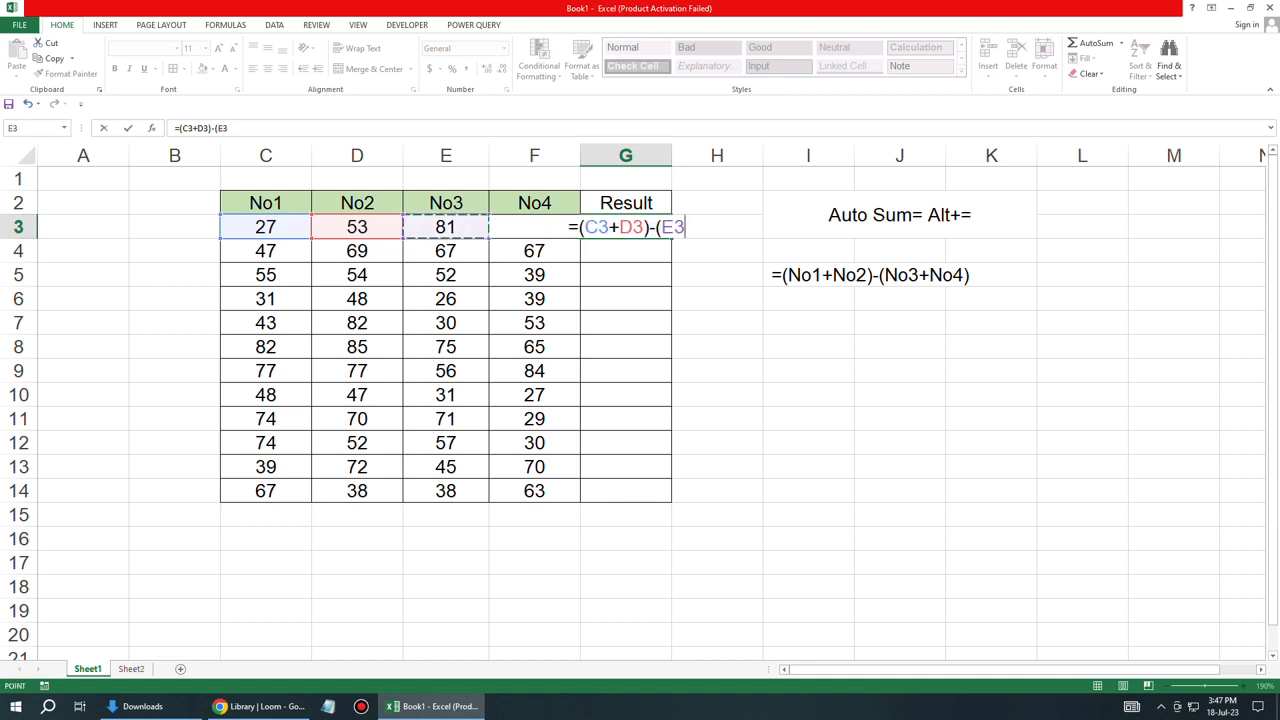
pyautogui.write('+F')
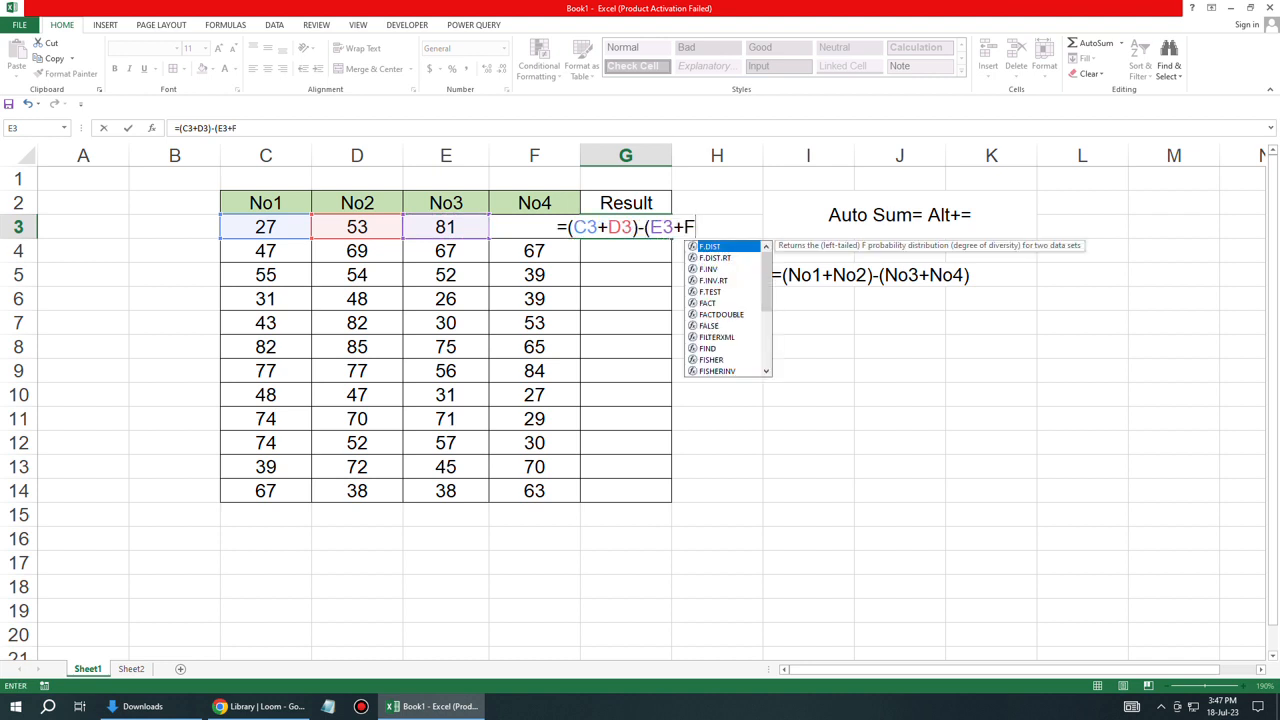
pyautogui.write('3)')
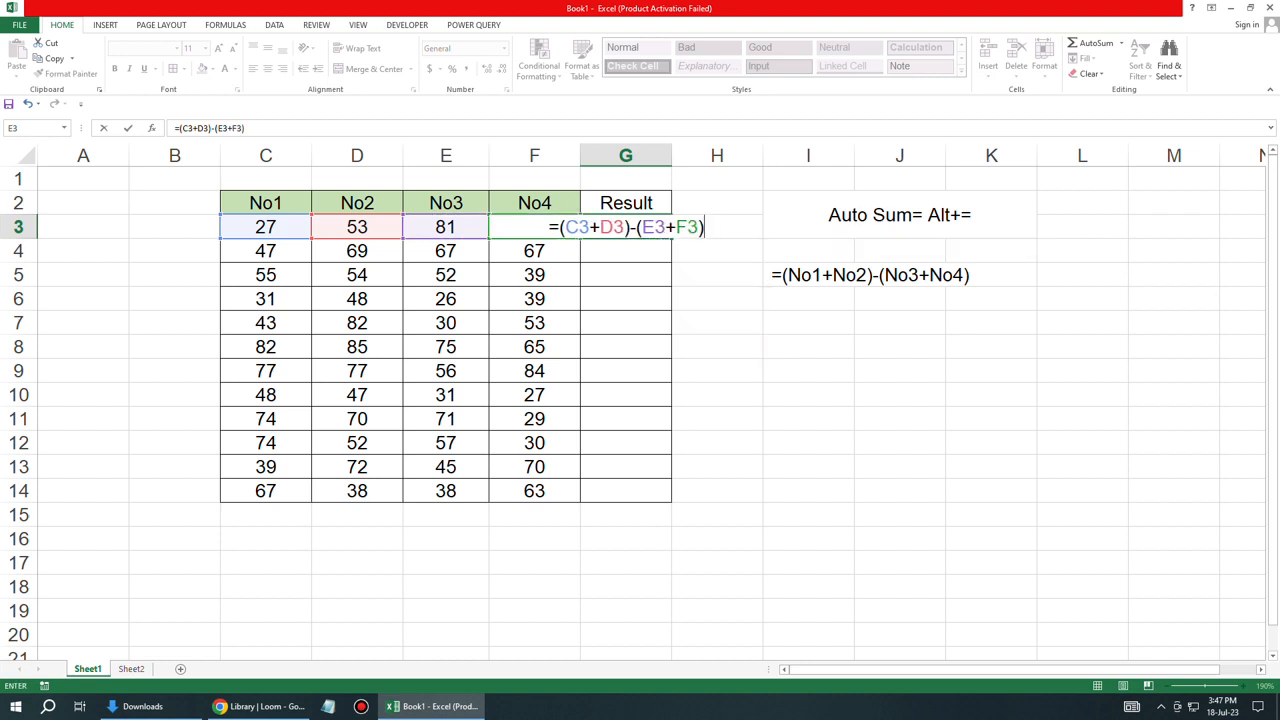
pyautogui.press('Return')
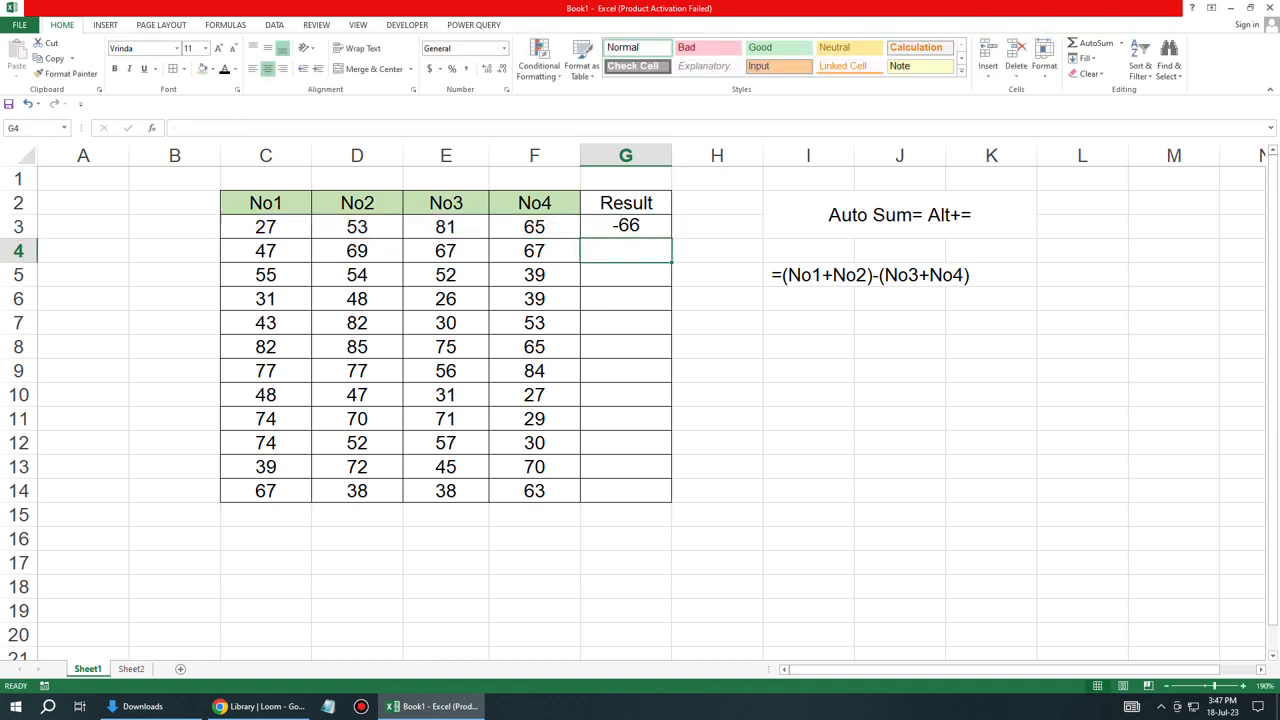
# - Fill the bracketed formula from G3 down the Result column to G14 and check the formulas in G3 and G4
pyautogui.press('Up')
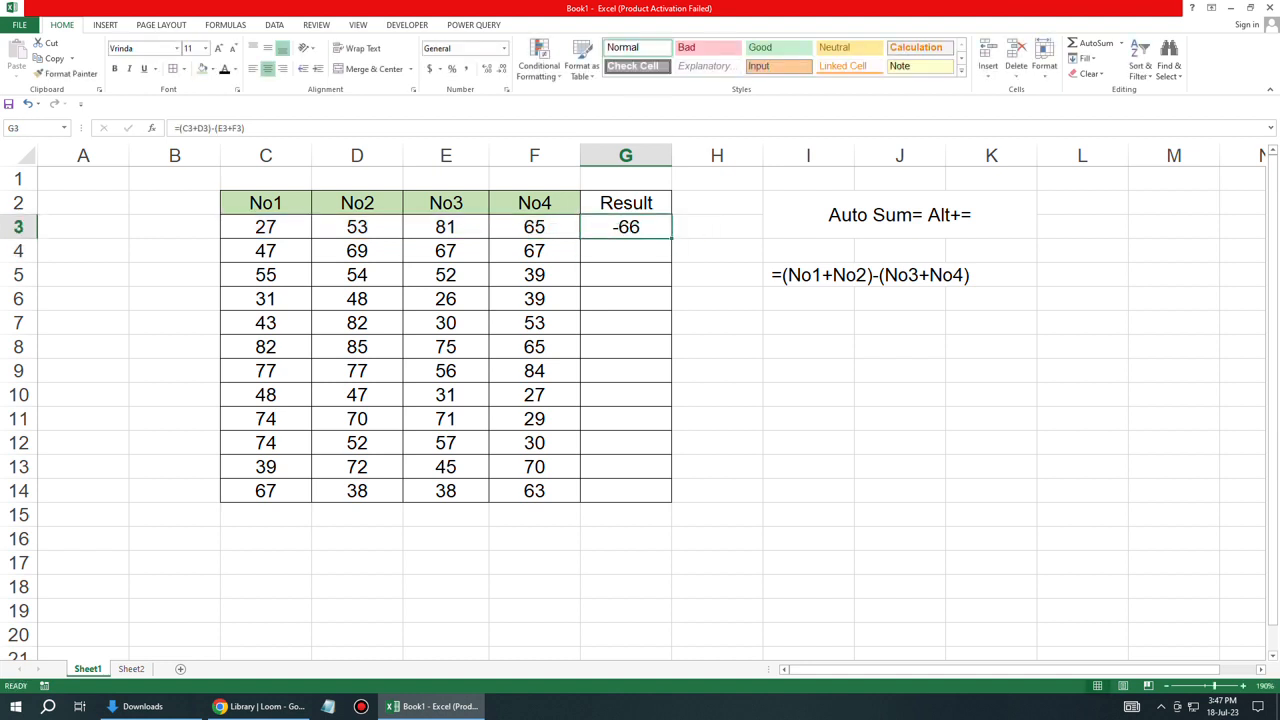
pyautogui.doubleClick(672, 238)
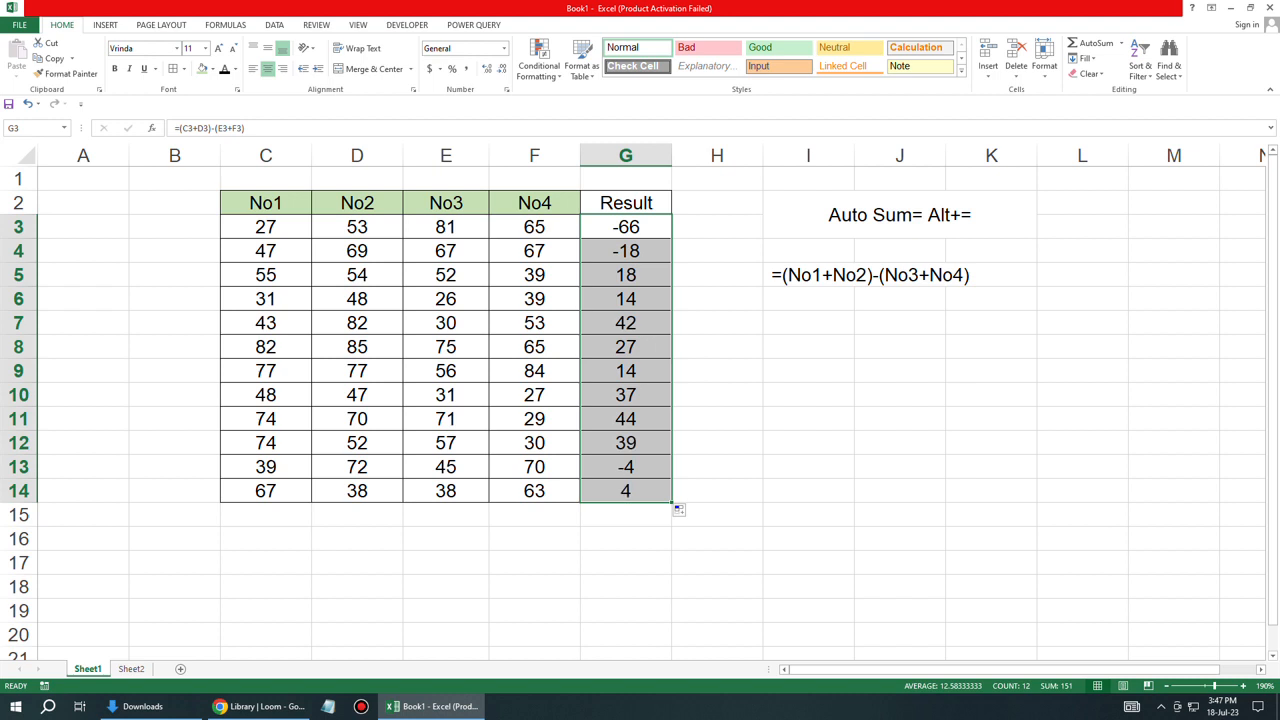
pyautogui.click(626, 227)
pyautogui.click(626, 251)
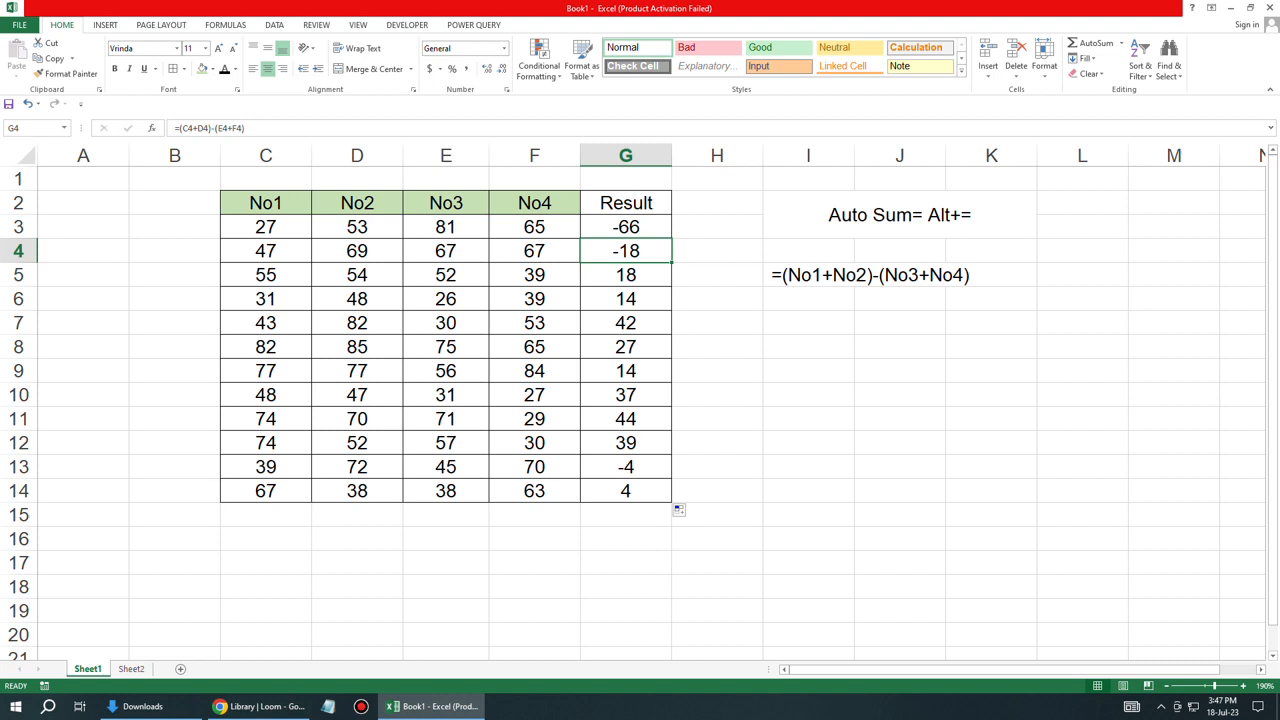
# - Clear the bracketed addition and subtraction formulas from the Result cells G3:G14
pyautogui.moveTo(626, 227); pyautogui.dragTo(626, 491)
pyautogui.press('Delete')
# - Calculate the first row in G3 with the formula =SUM(C3:D3)-SUM(E3:F3)
pyautogui.click(626, 227)
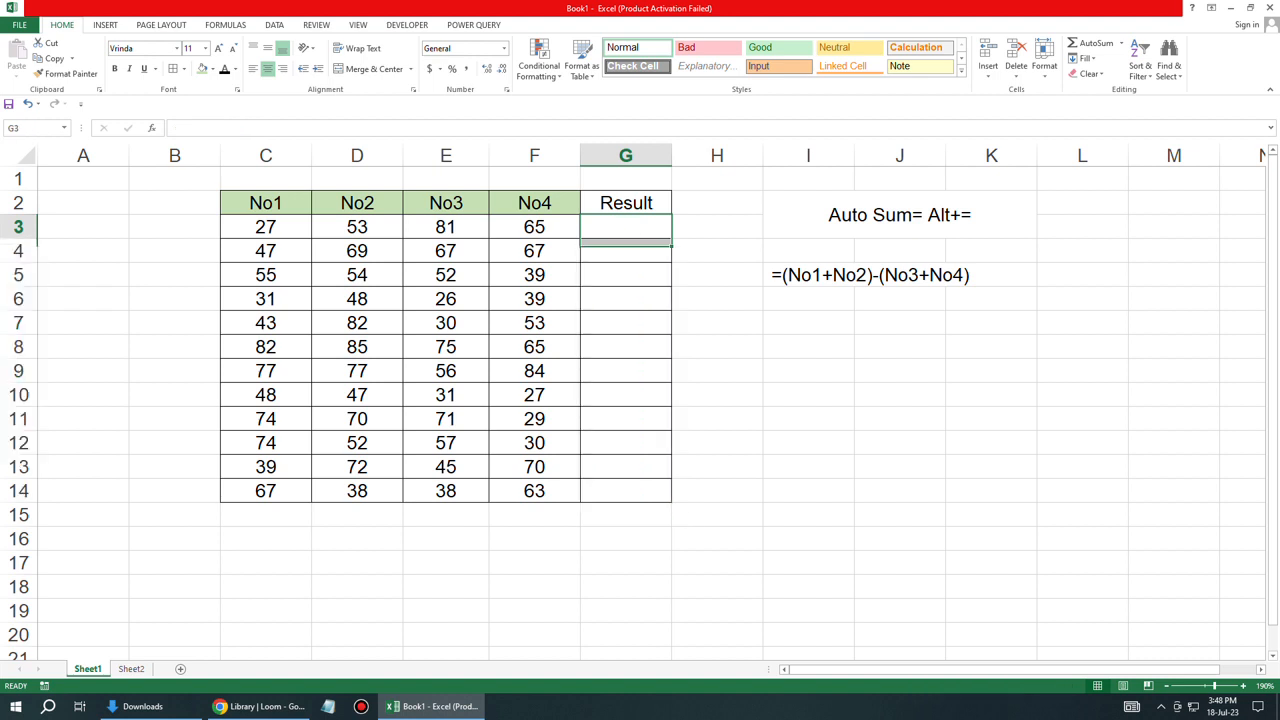
pyautogui.write('=sum')
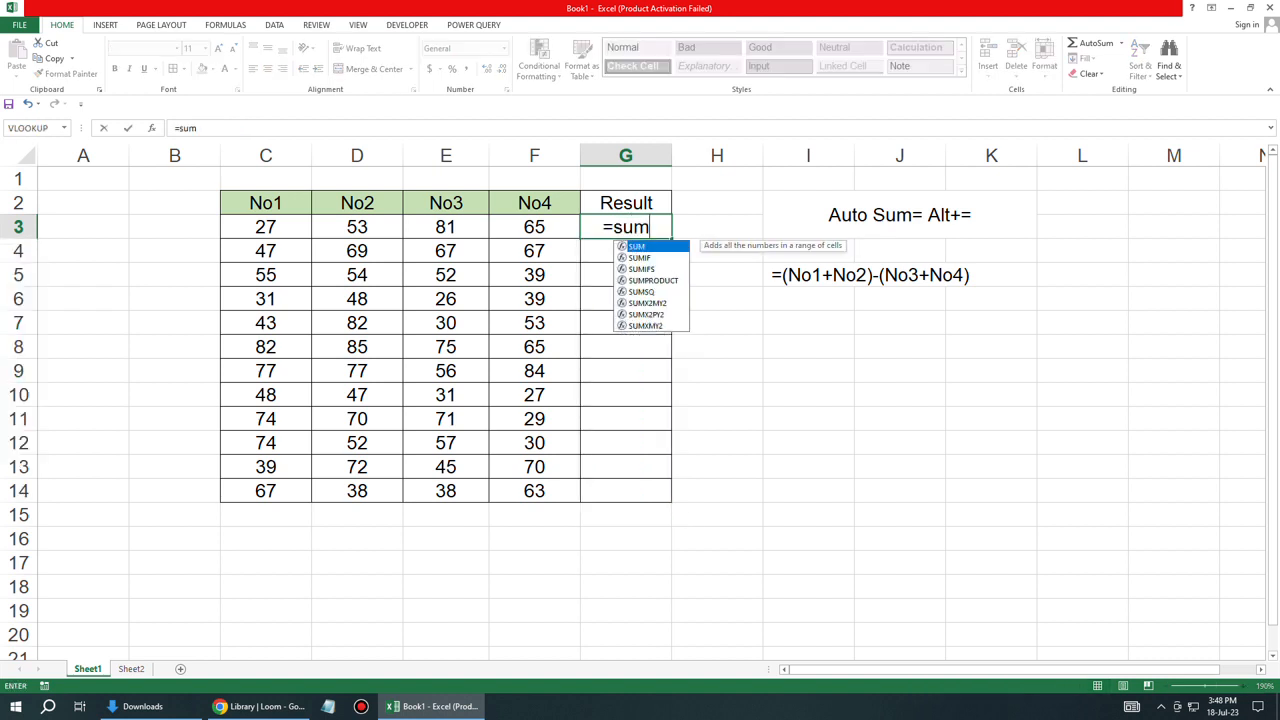
pyautogui.press('Tab')
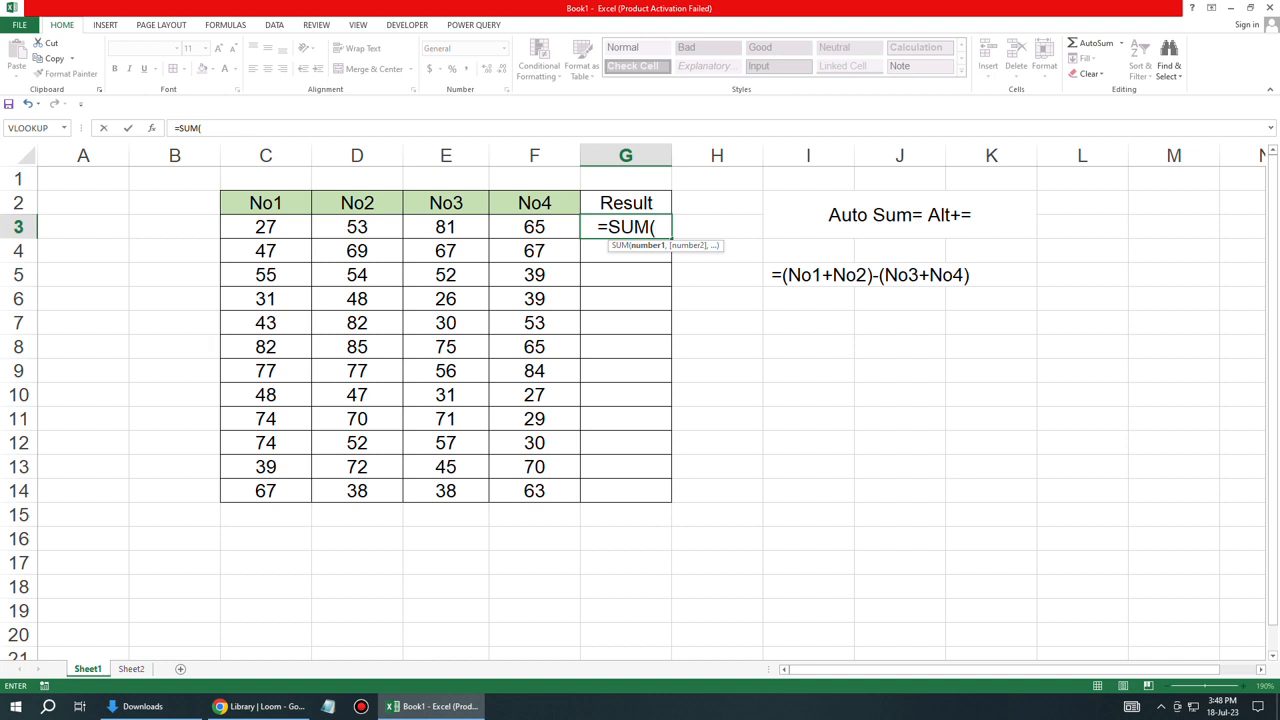
pyautogui.moveTo(265, 227); pyautogui.dragTo(357, 227)
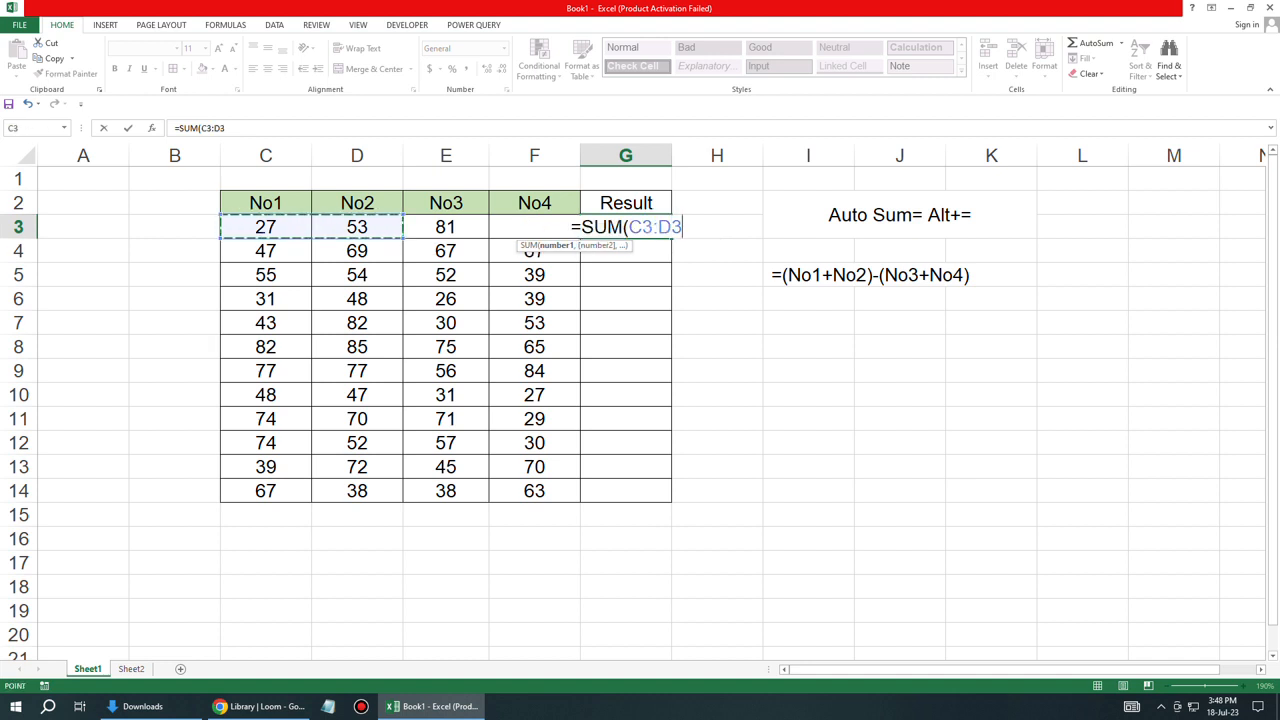
pyautogui.write(')')
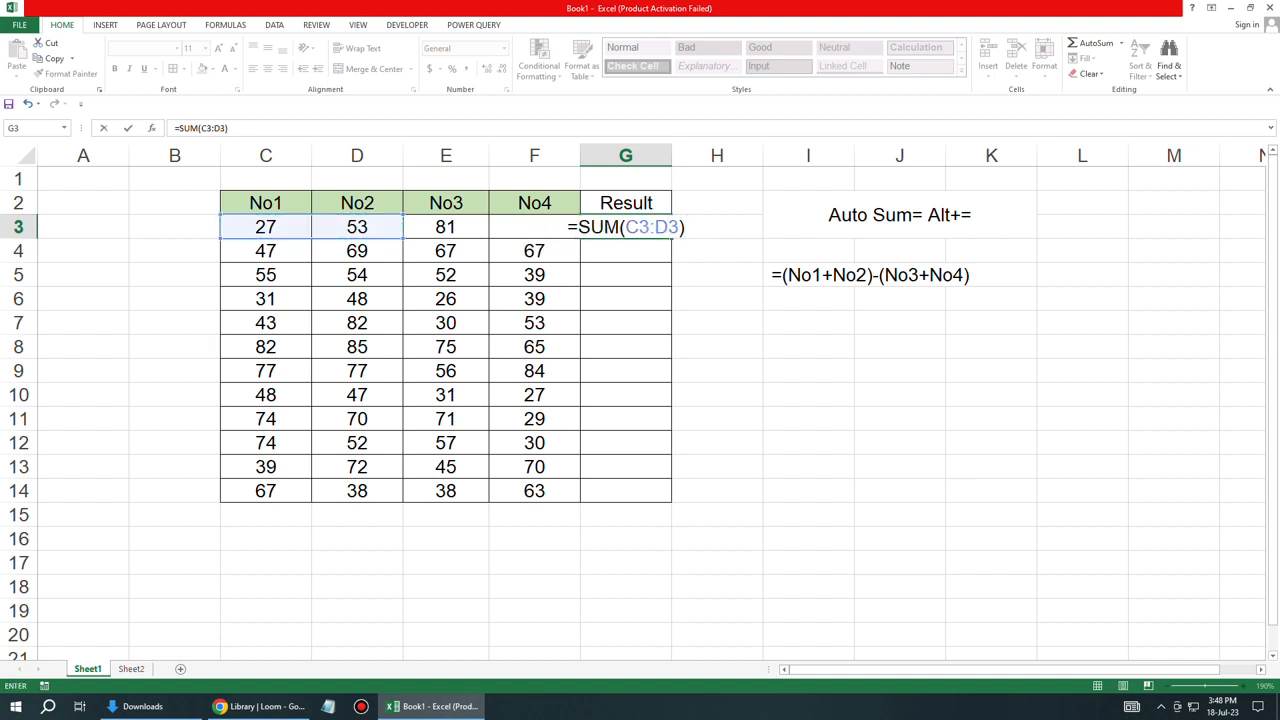
pyautogui.write('-')
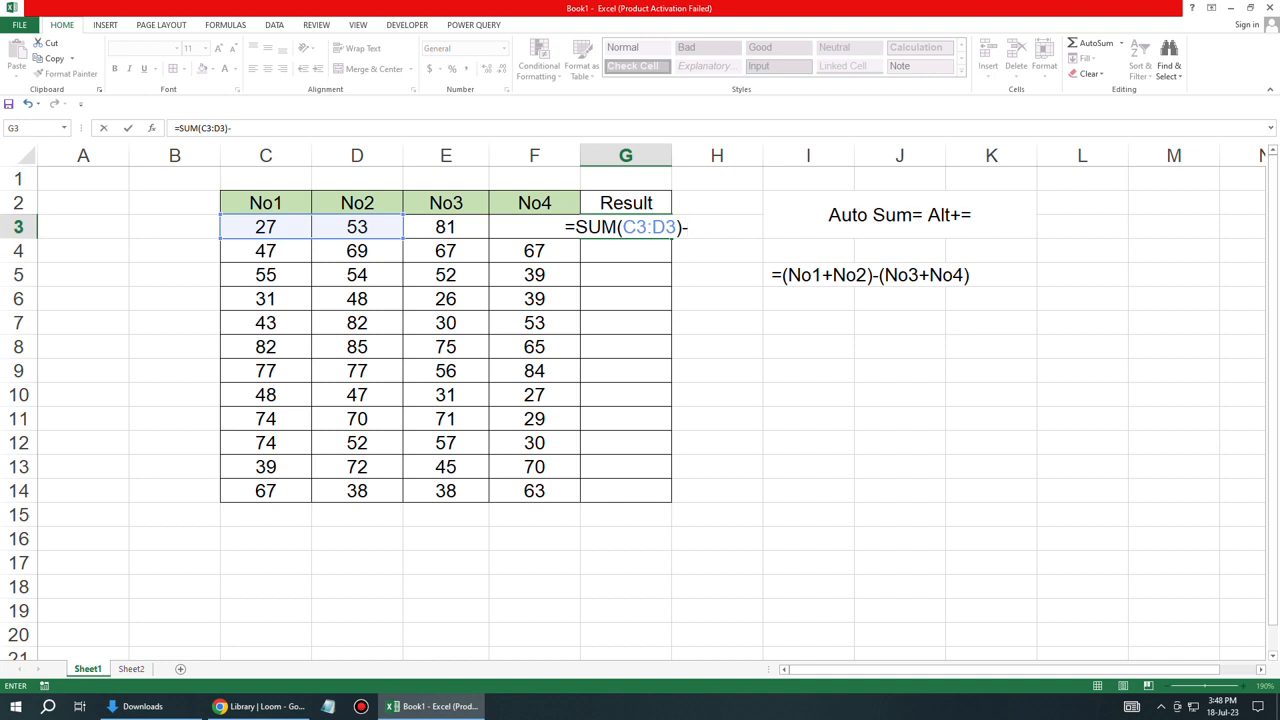
pyautogui.write('sum')
pyautogui.press('Tab')
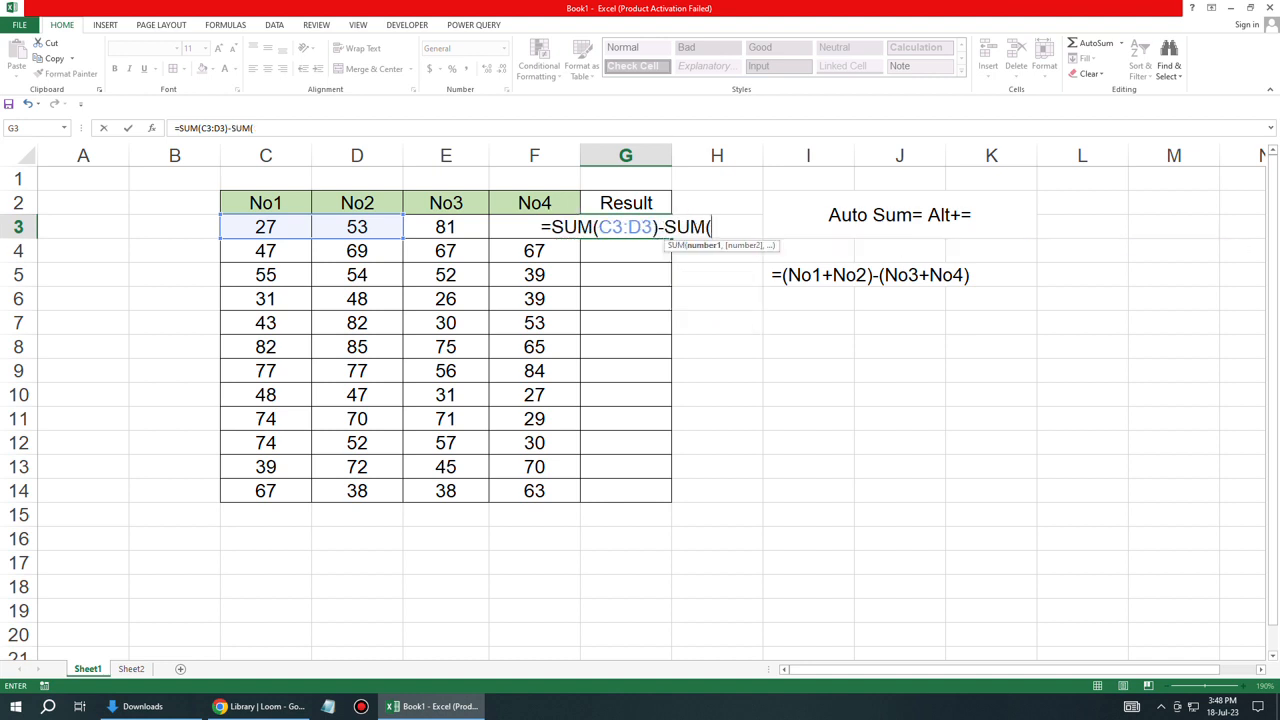
pyautogui.press('Left')
pyautogui.press('Left')
pyautogui.hotkey('shift', 'Right')
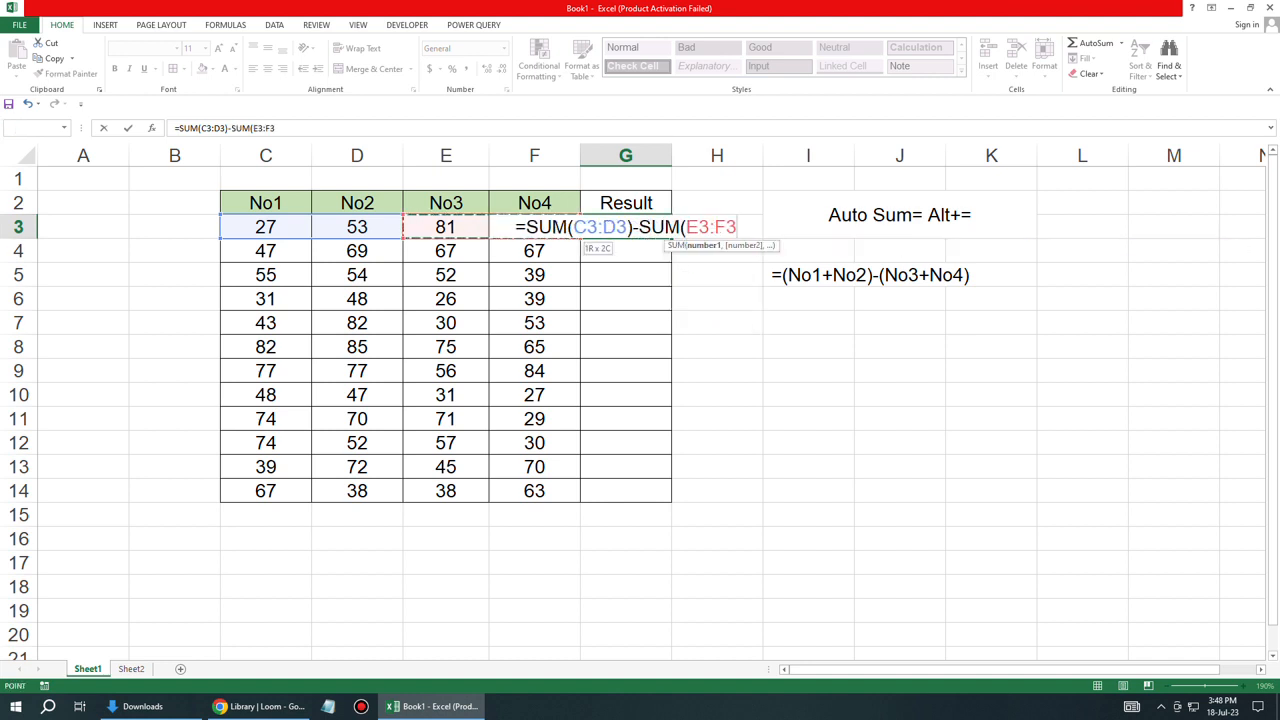
pyautogui.write(')')
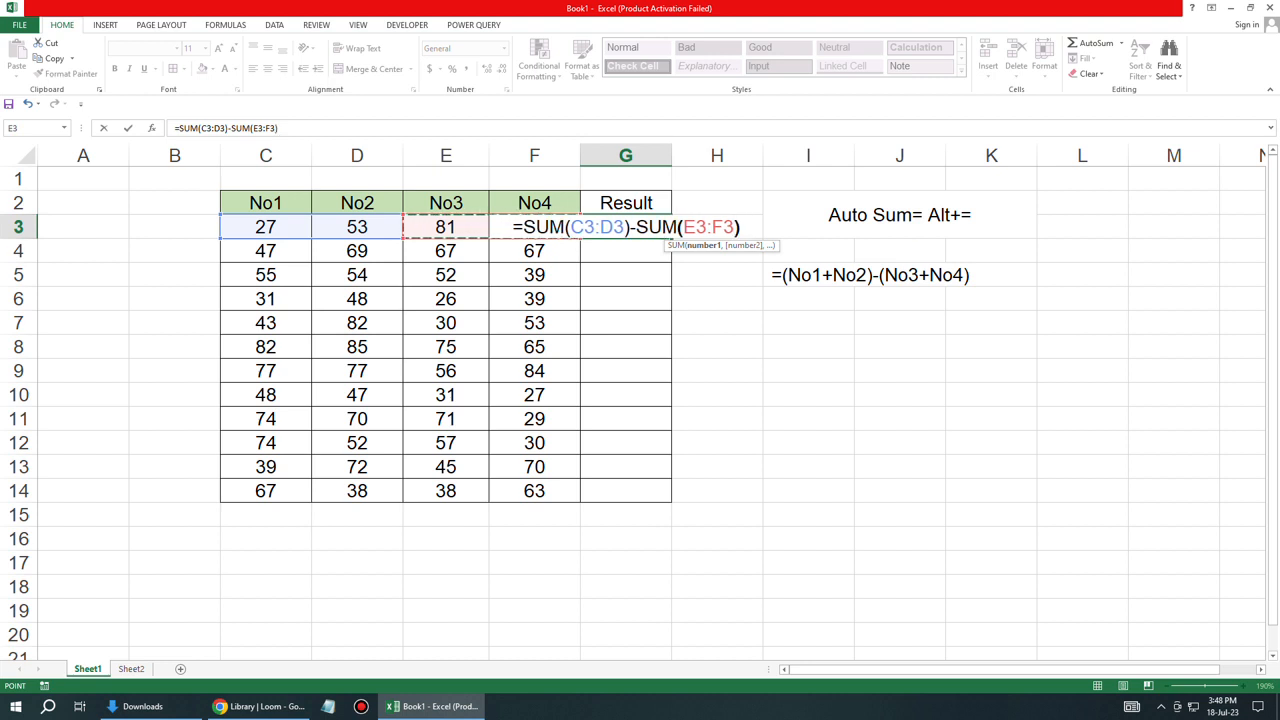
pyautogui.press('Return')
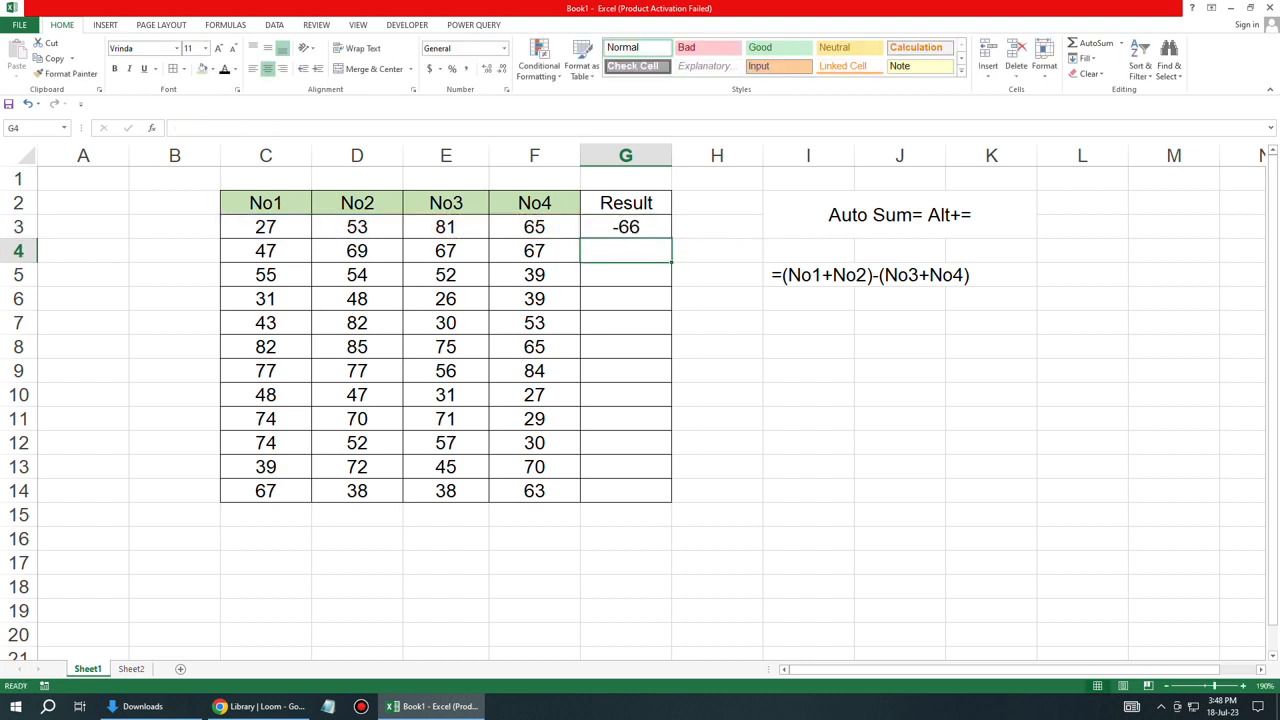
# - Fill the SUM-minus-SUM formula from G3 down to G14 and inspect the formula and its references in G3
pyautogui.press('Up')
pyautogui.moveTo(671, 238); pyautogui.dragTo(677, 508)
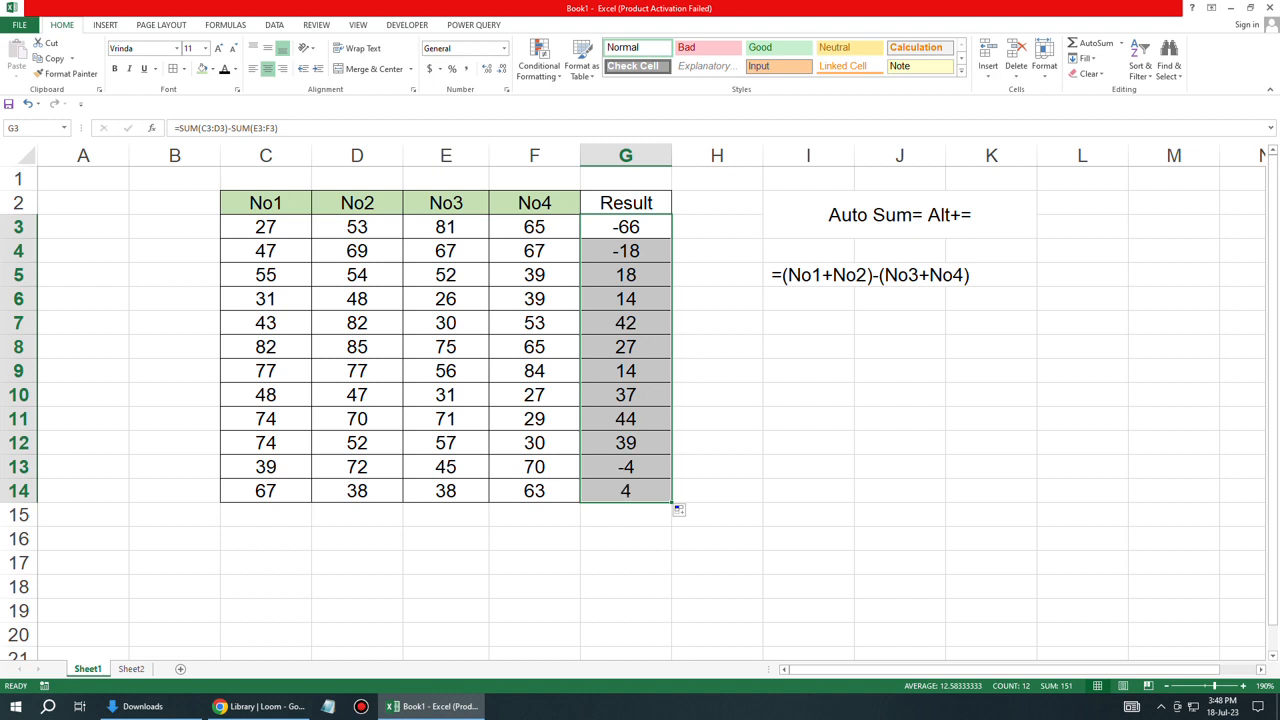
pyautogui.doubleClick(625, 227)
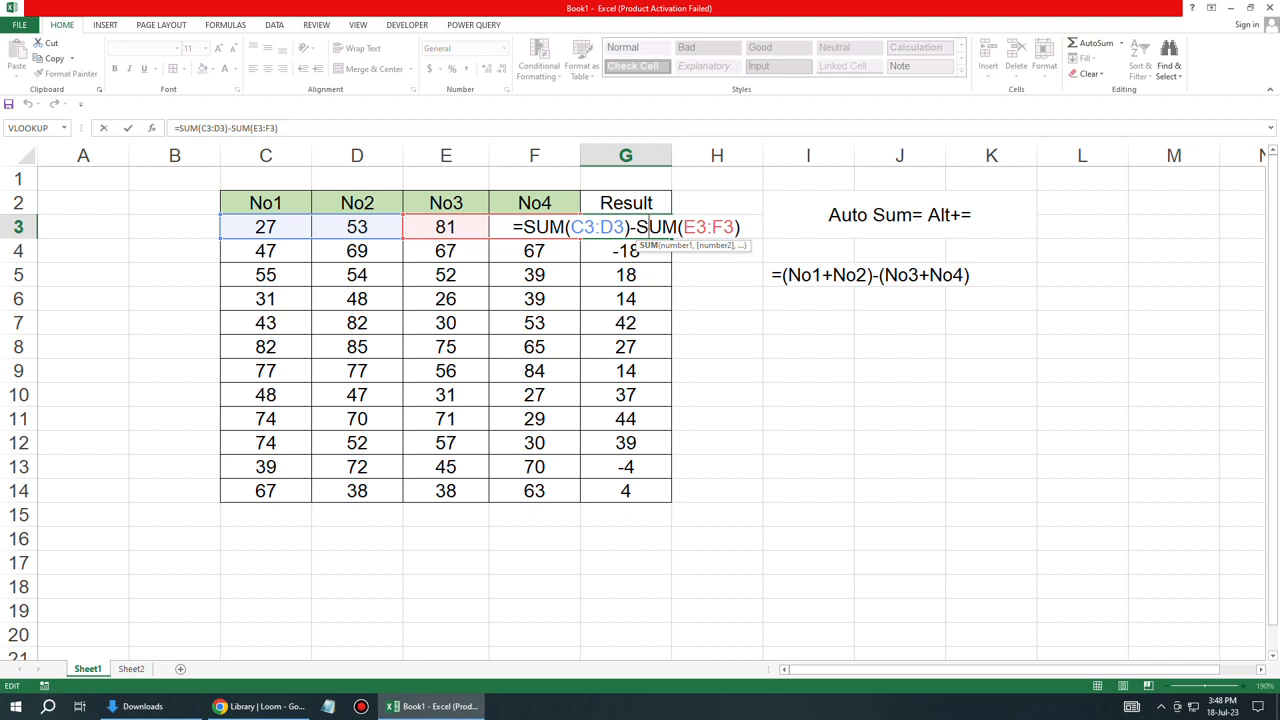
pyautogui.press('Return')
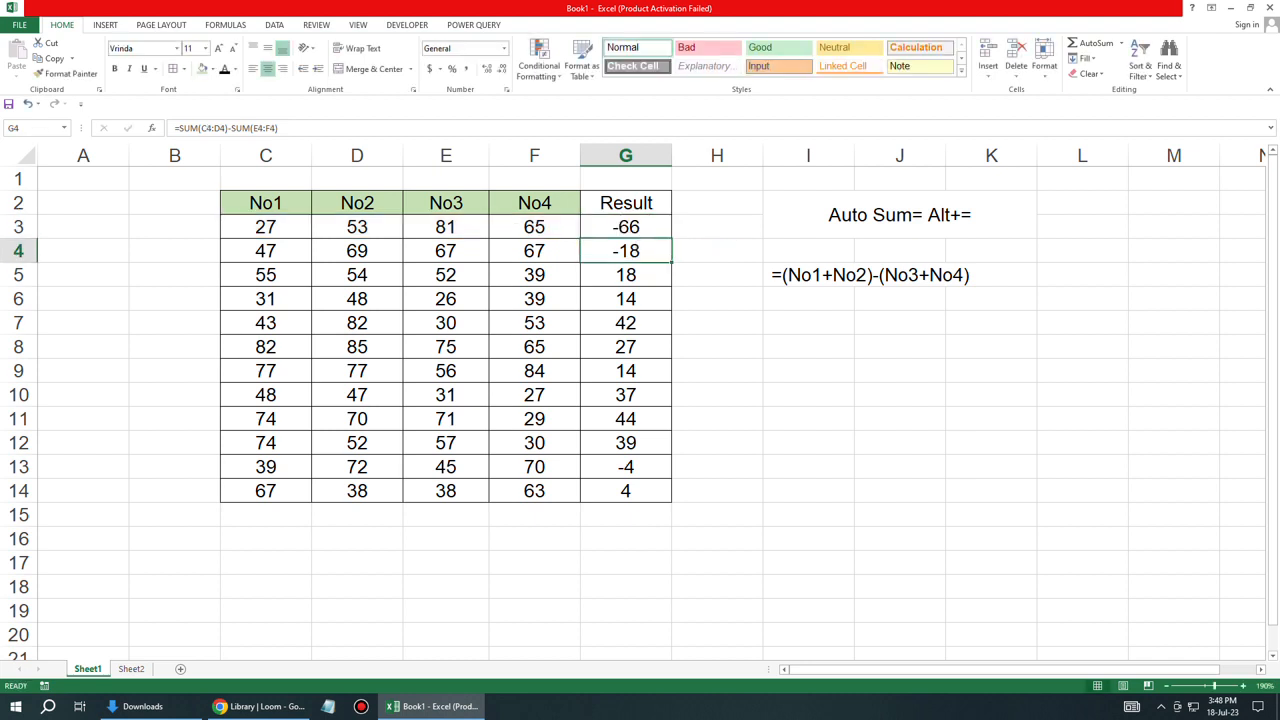
# - Clear the SUM-minus-SUM formulas from the Result cells G3:G14
pyautogui.press('Up')
pyautogui.hotkey('shift', 'Down')
pyautogui.hotkey('shift', 'Down')
pyautogui.hotkey('shift', 'Down')
pyautogui.hotkey('shift', 'Down')
pyautogui.hotkey('shift', 'Down')
pyautogui.hotkey('shift', 'Down')
pyautogui.hotkey('shift', 'Down')
pyautogui.hotkey('shift', 'Down')
pyautogui.hotkey('shift', 'Down')
pyautogui.hotkey('shift', 'Down')
pyautogui.hotkey('shift', 'Down')
pyautogui.press('Delete')
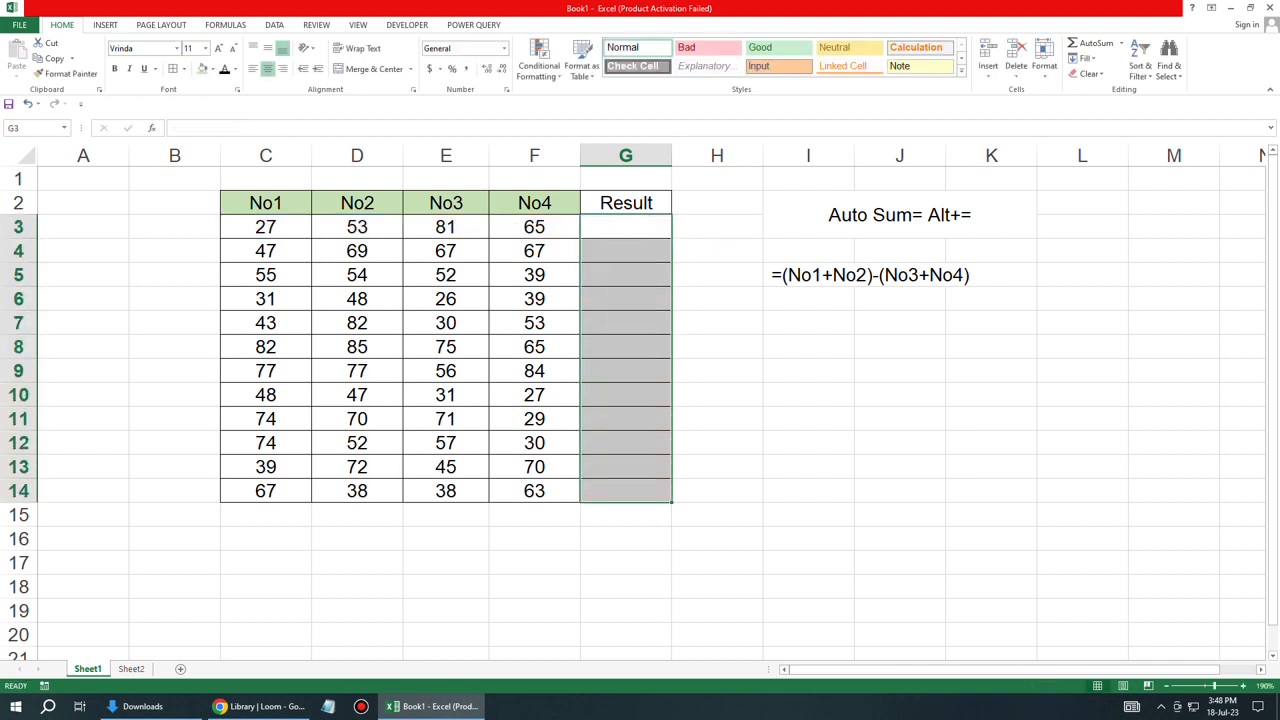
# - Total the first row's four numbers in G3 with the formula =SUM(C3:F3)
pyautogui.click(625, 227)
pyautogui.write('=sum')
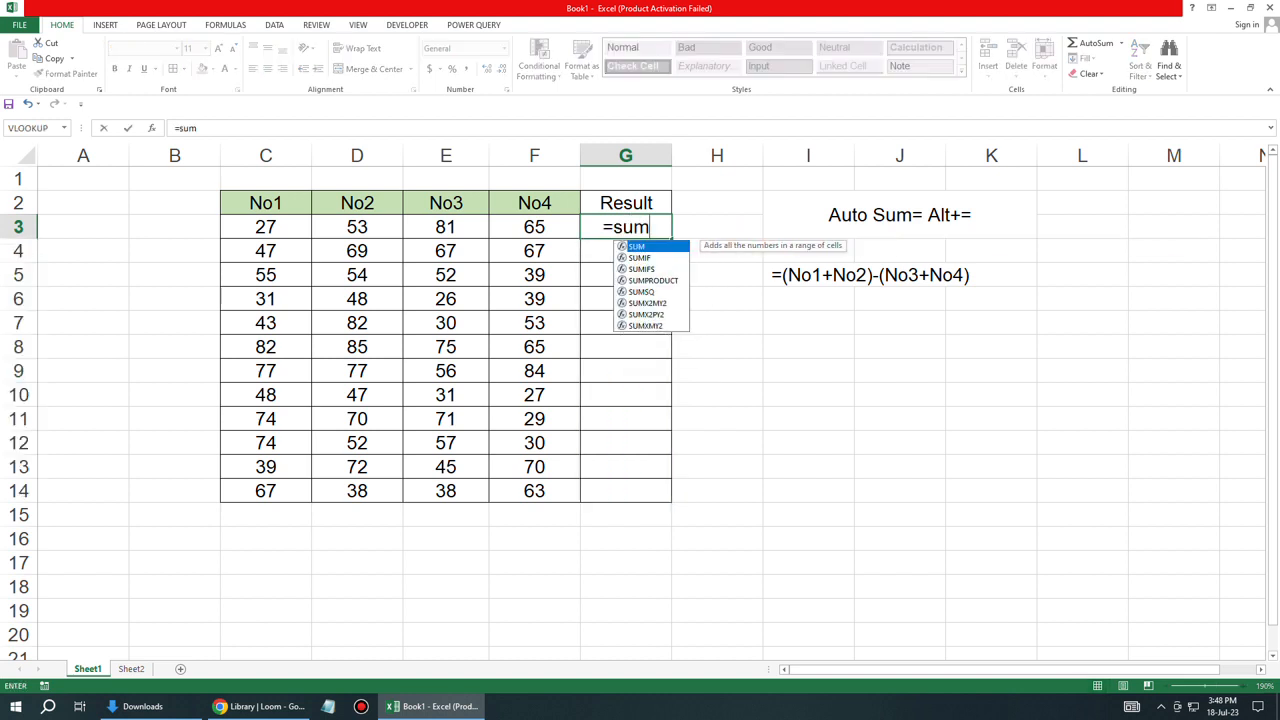
pyautogui.press('Tab')
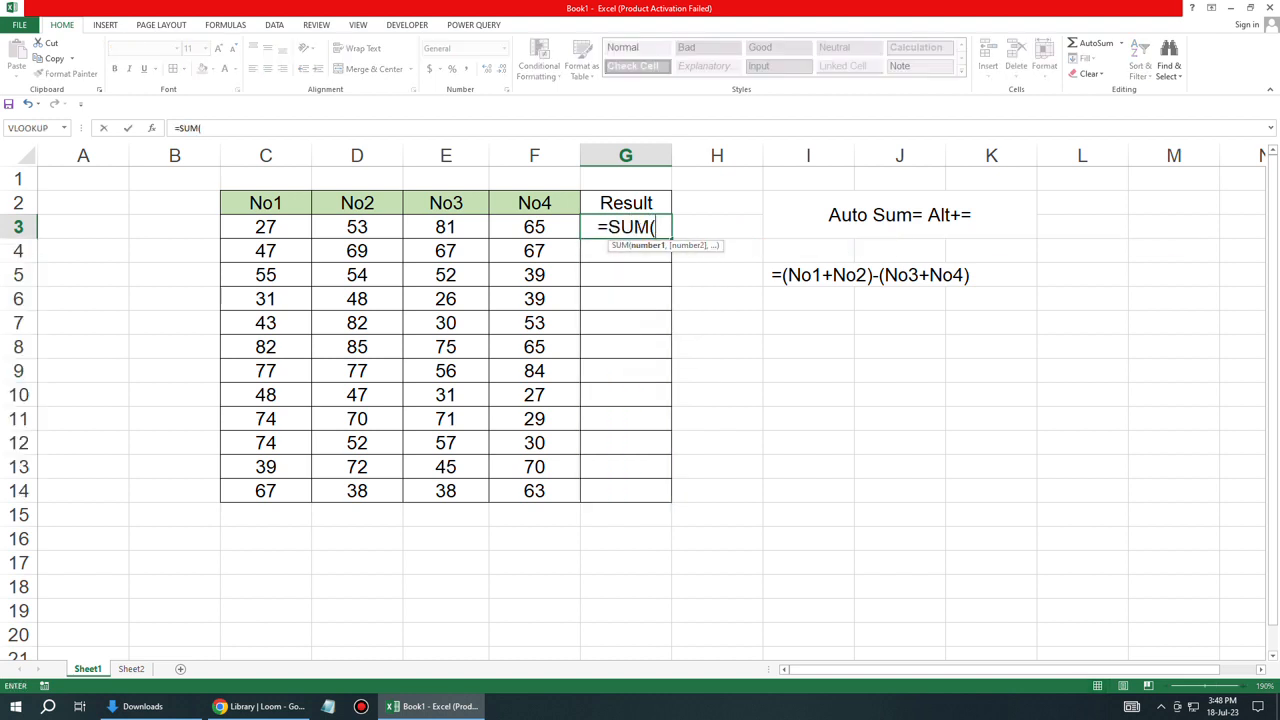
pyautogui.moveTo(265, 227); pyautogui.dragTo(534, 227)
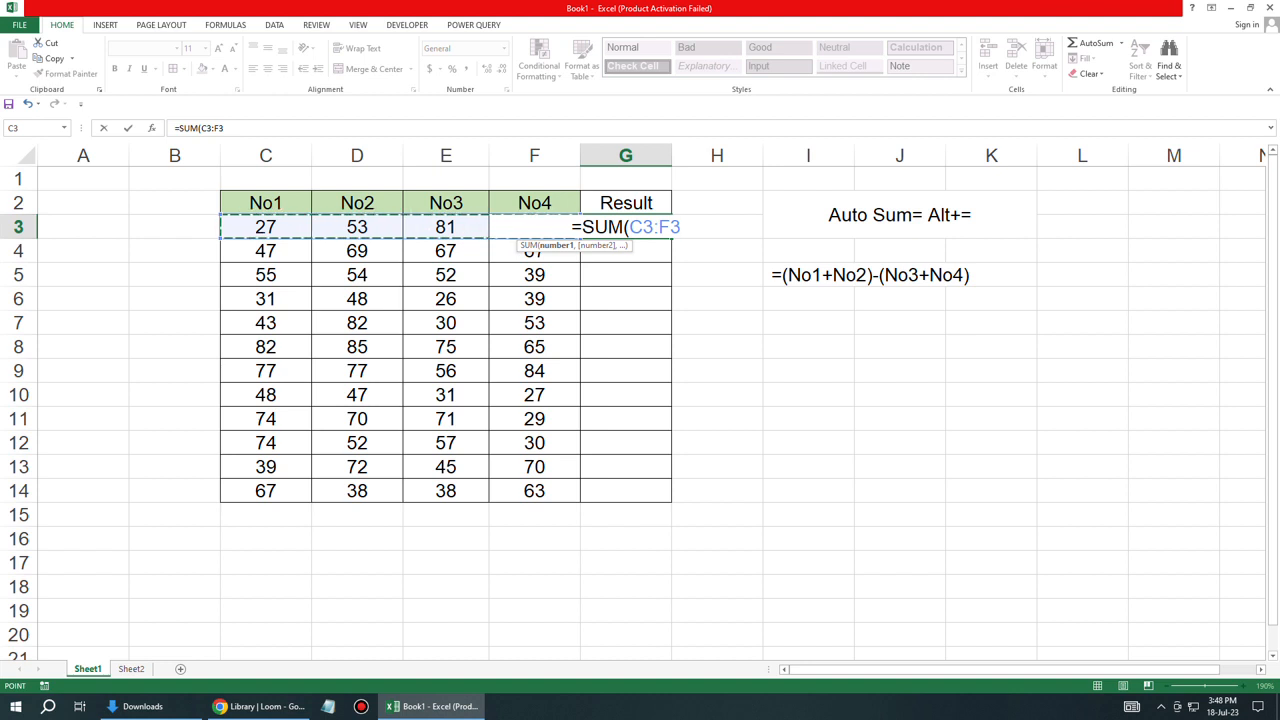
pyautogui.write(')')
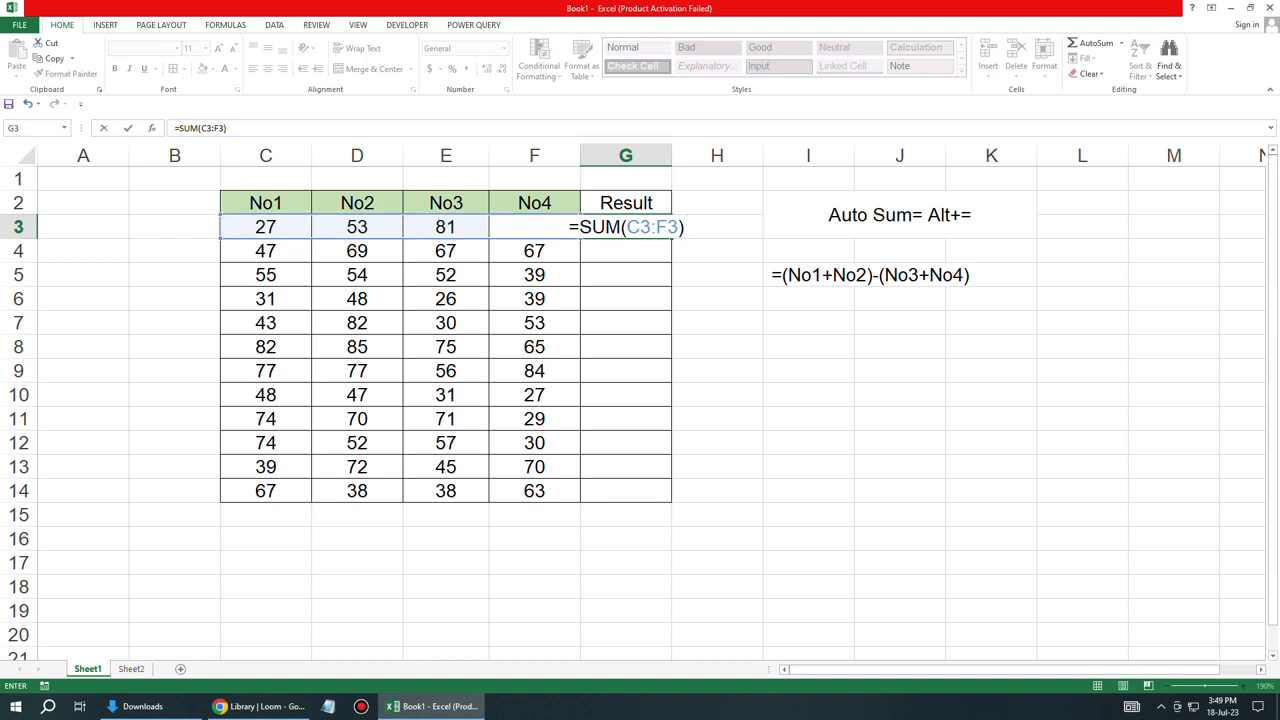
pyautogui.press('Return')
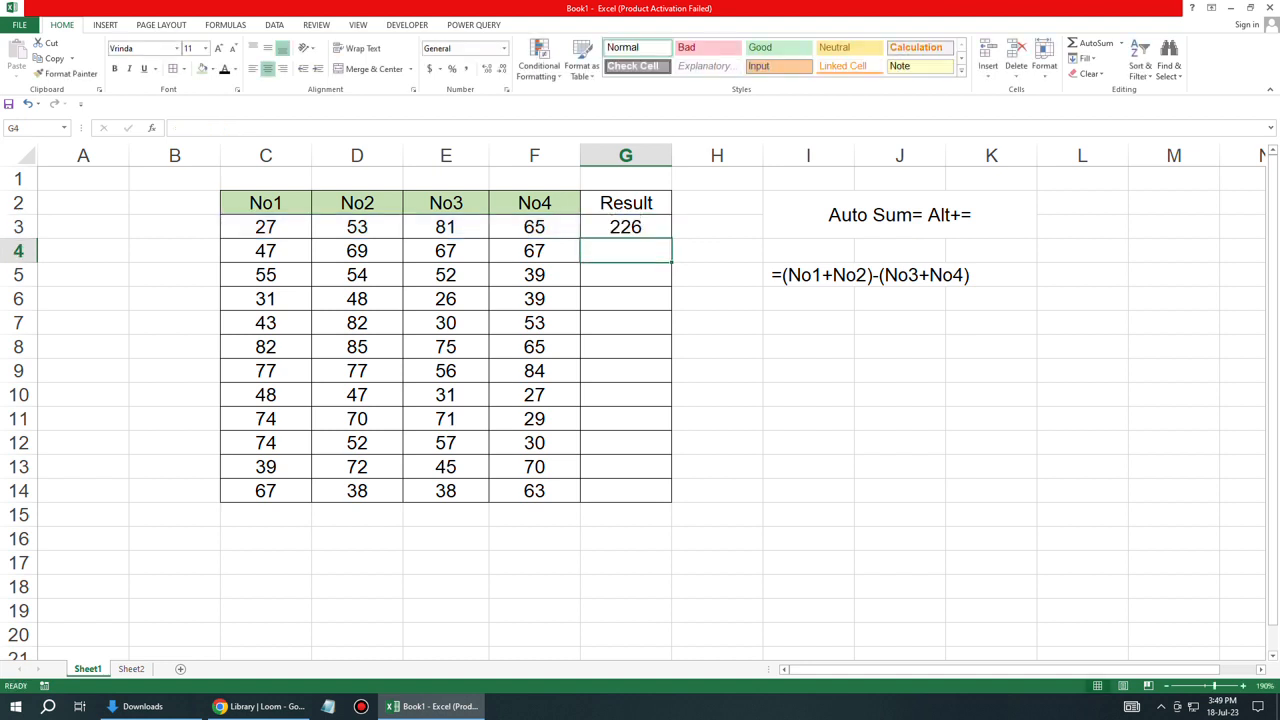
# - Select the Result range G3:G14 and clear the row total from it
pyautogui.moveTo(626, 227); pyautogui.dragTo(626, 491)
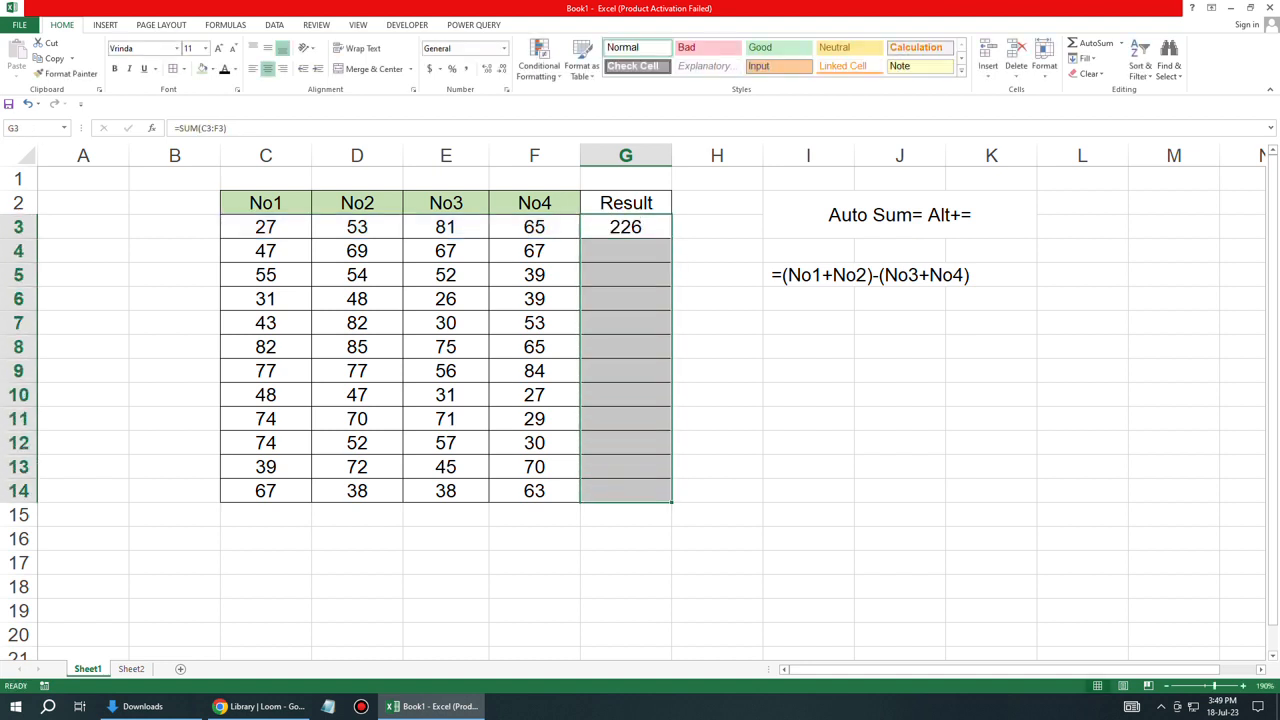
pyautogui.press('Delete')
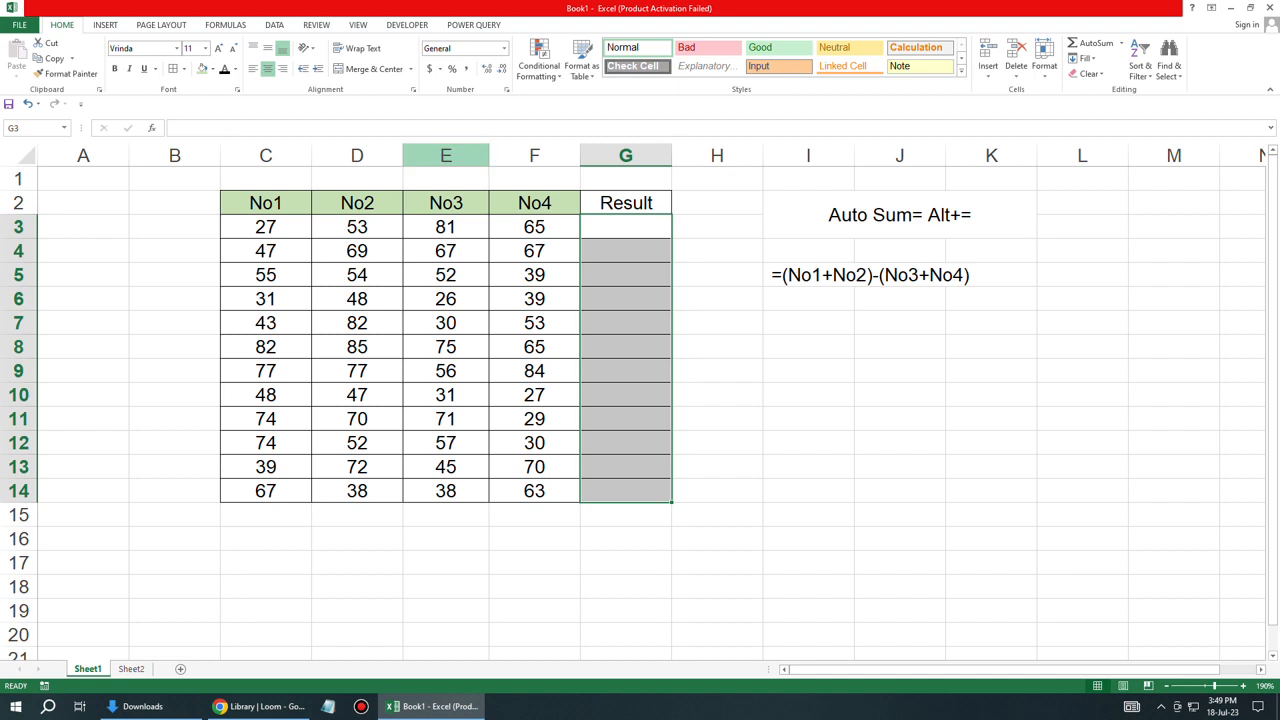
# - Delete the No3 and No4 columns from the table
pyautogui.rightClick(460, 155)
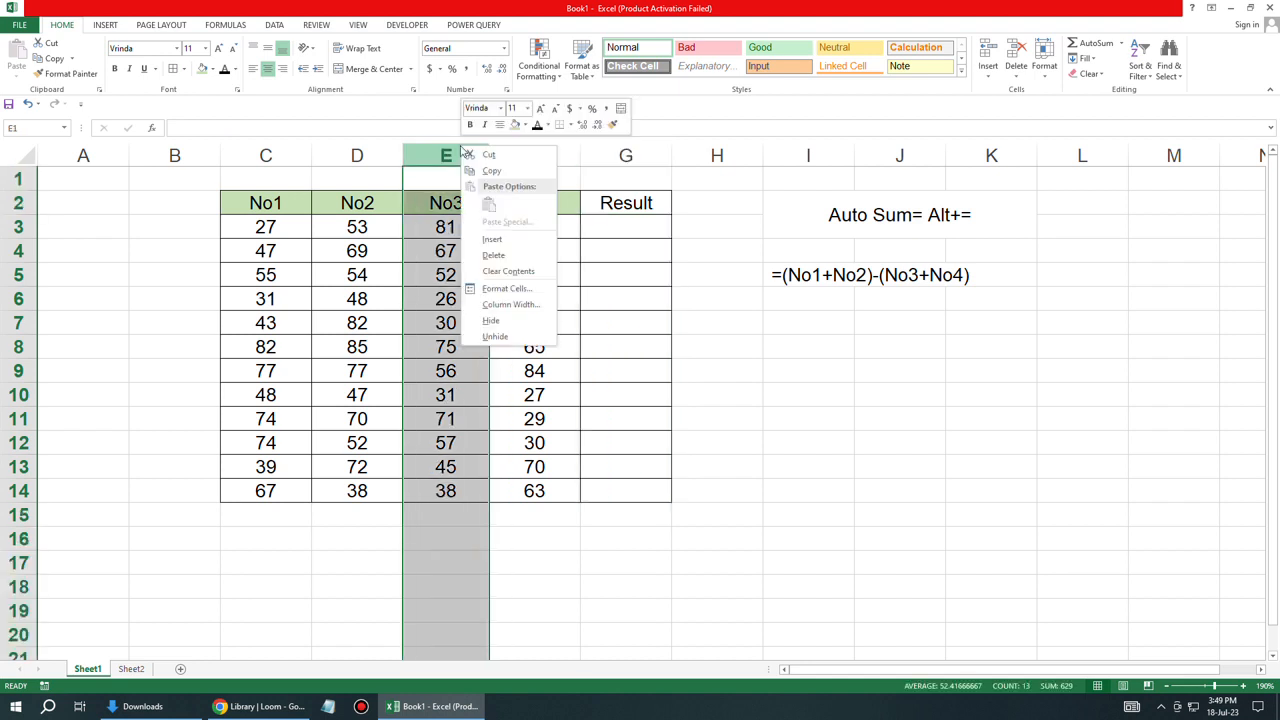
pyautogui.click(498, 262)
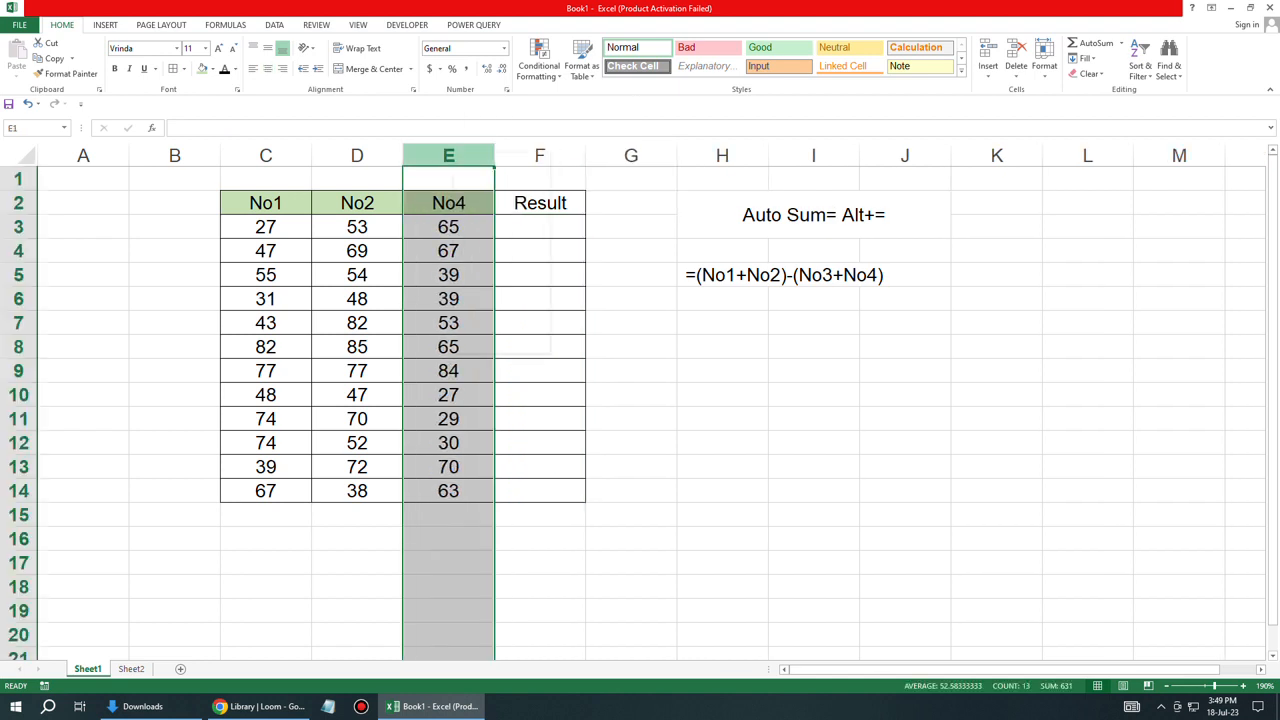
pyautogui.rightClick(455, 156)
pyautogui.click(491, 262)
pyautogui.click(452, 228)
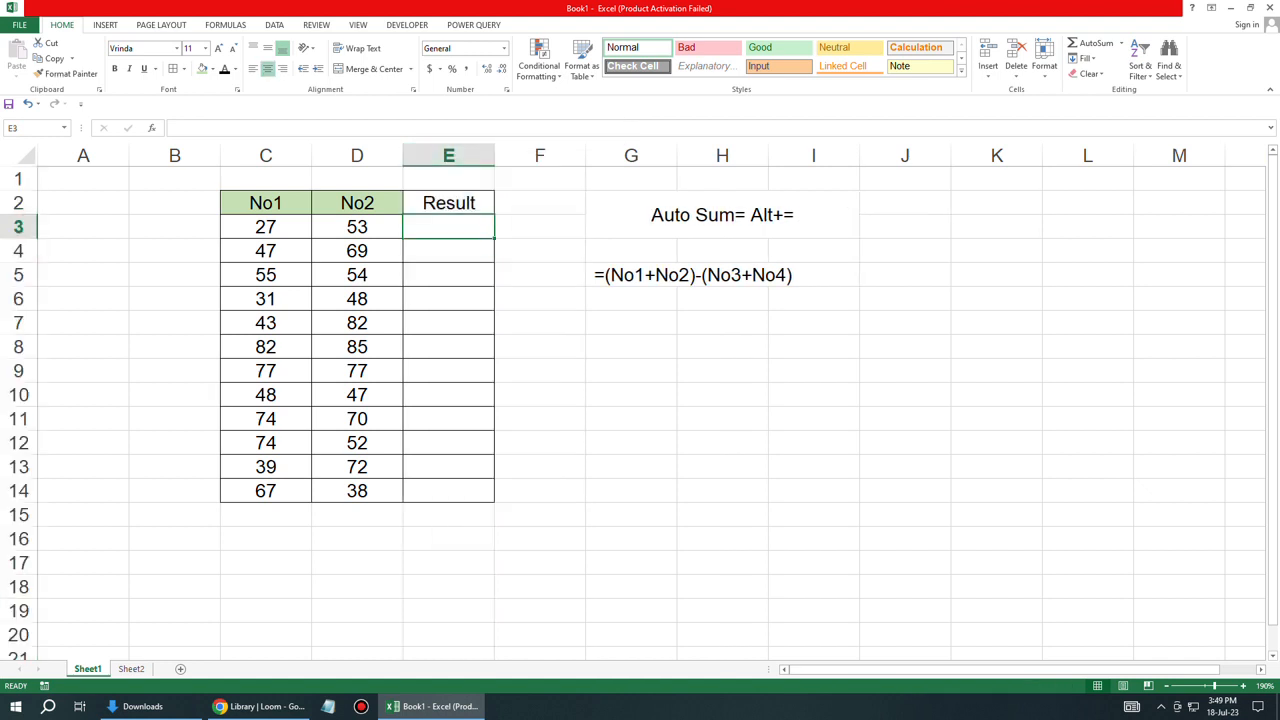
# - Clear the Auto Sum and combined-formula notes in G2:I5 beside the table
pyautogui.click(722, 215)
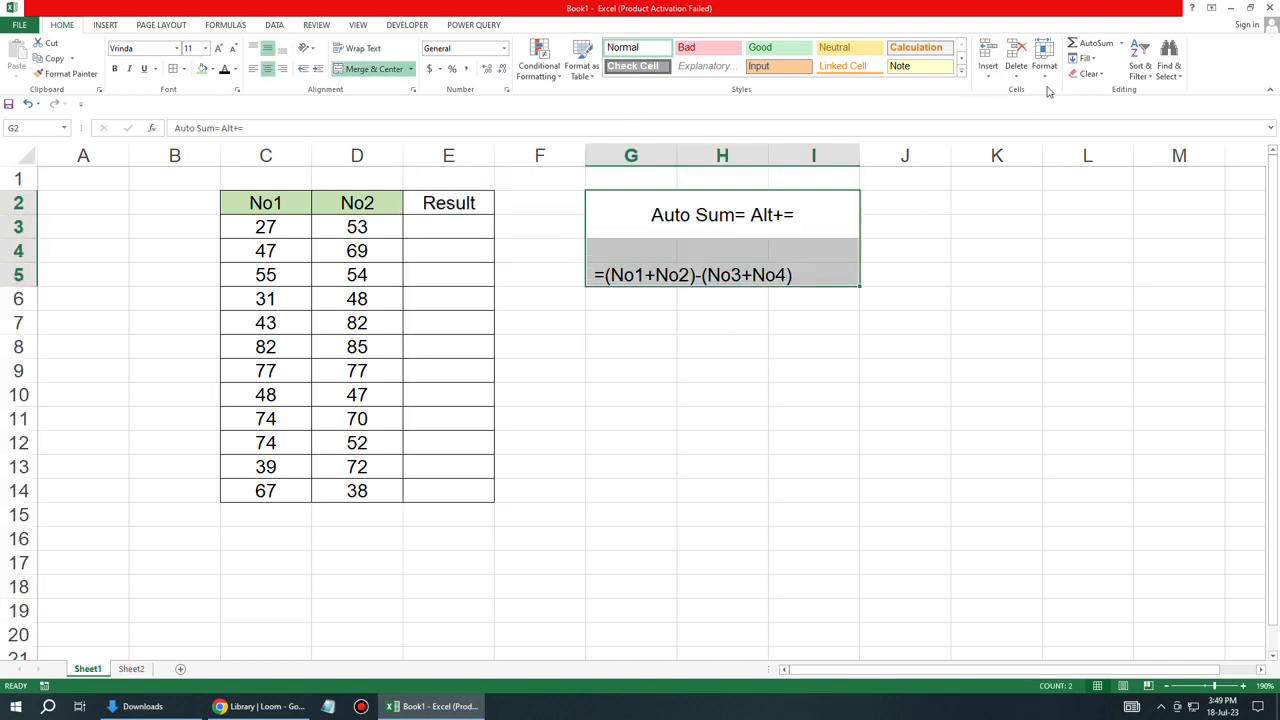
pyautogui.click(1087, 74)
pyautogui.click(1100, 100)
pyautogui.click(722, 275)
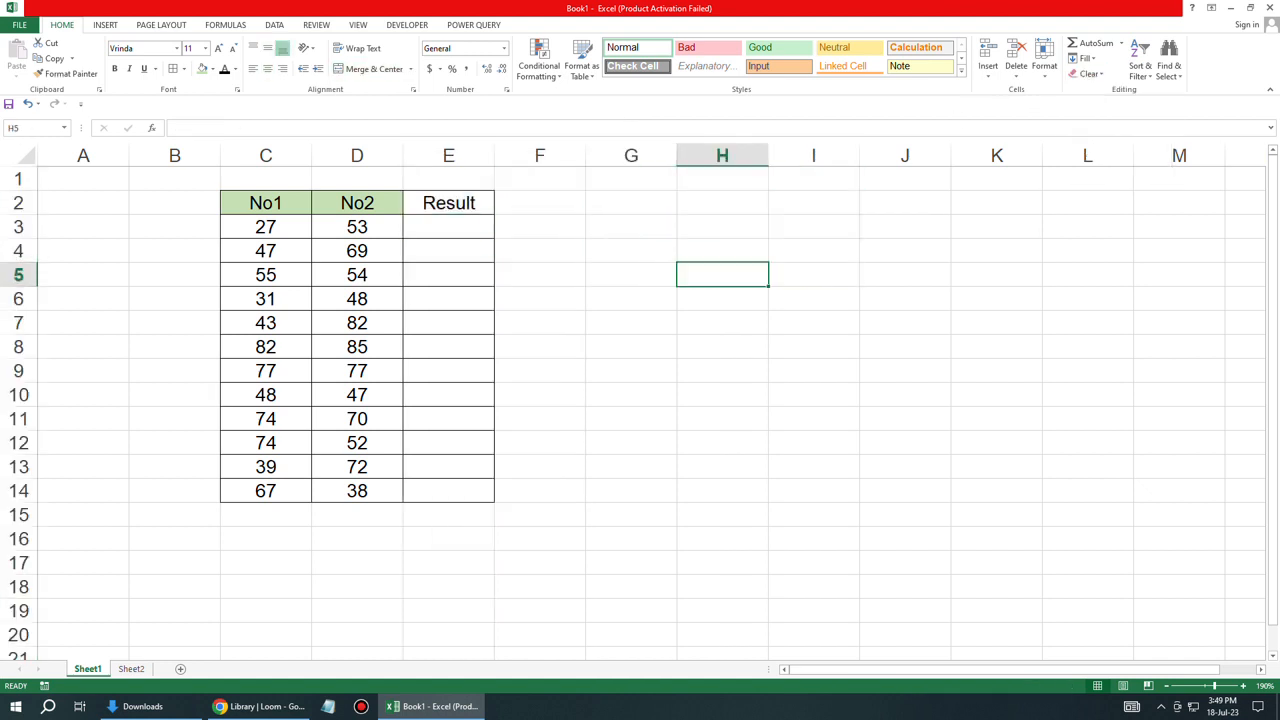
# - Subtract No2 from No1 for the first row by entering =C3-D3 in E3
pyautogui.click(448, 227)
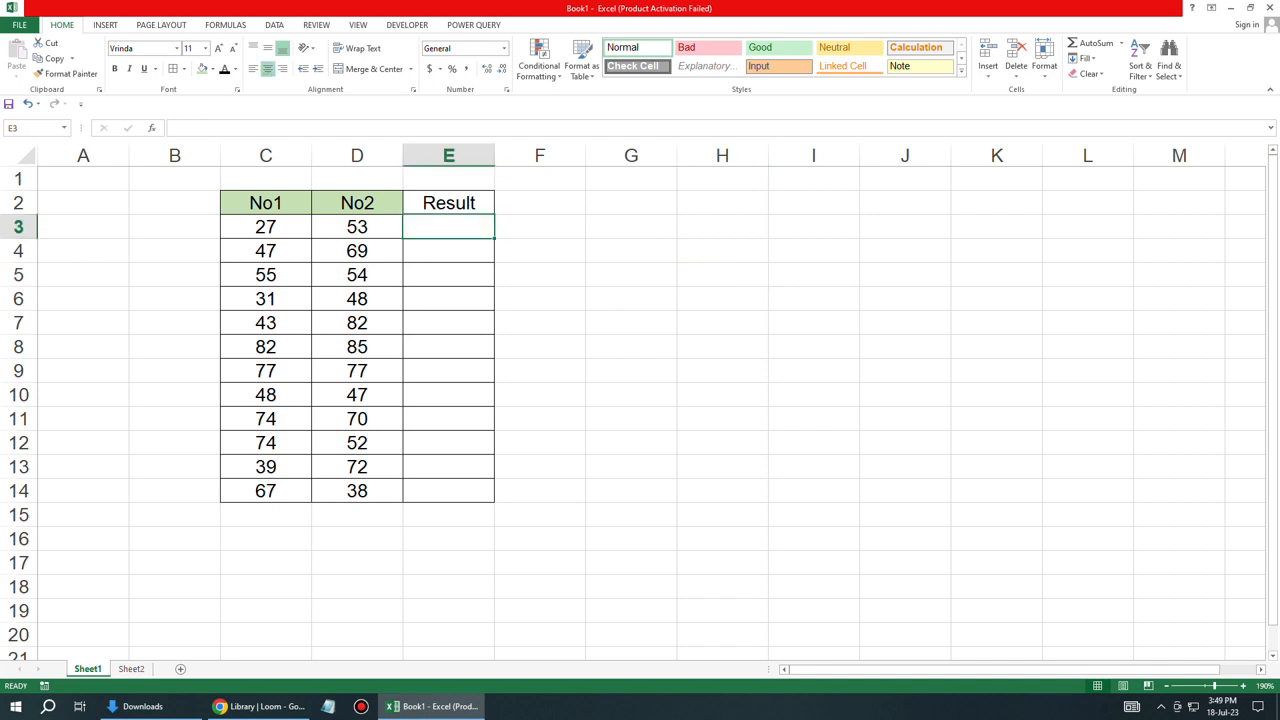
pyautogui.write('=')
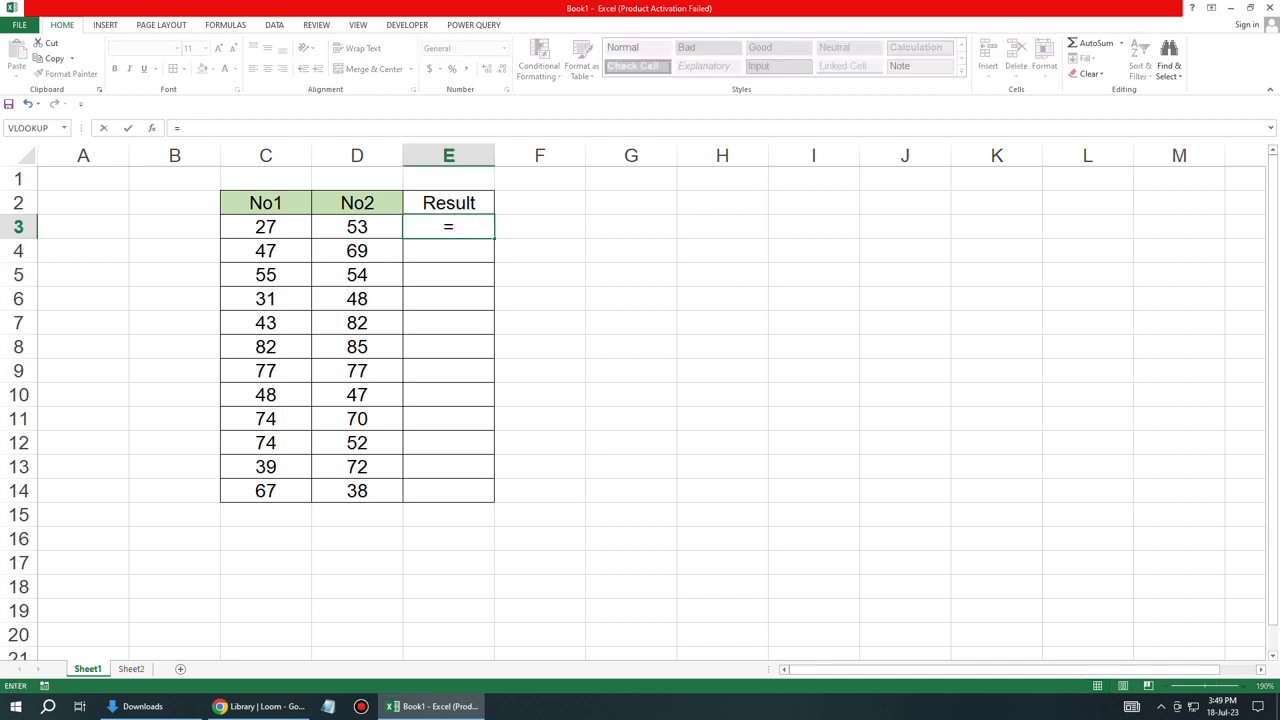
pyautogui.click(265, 227)
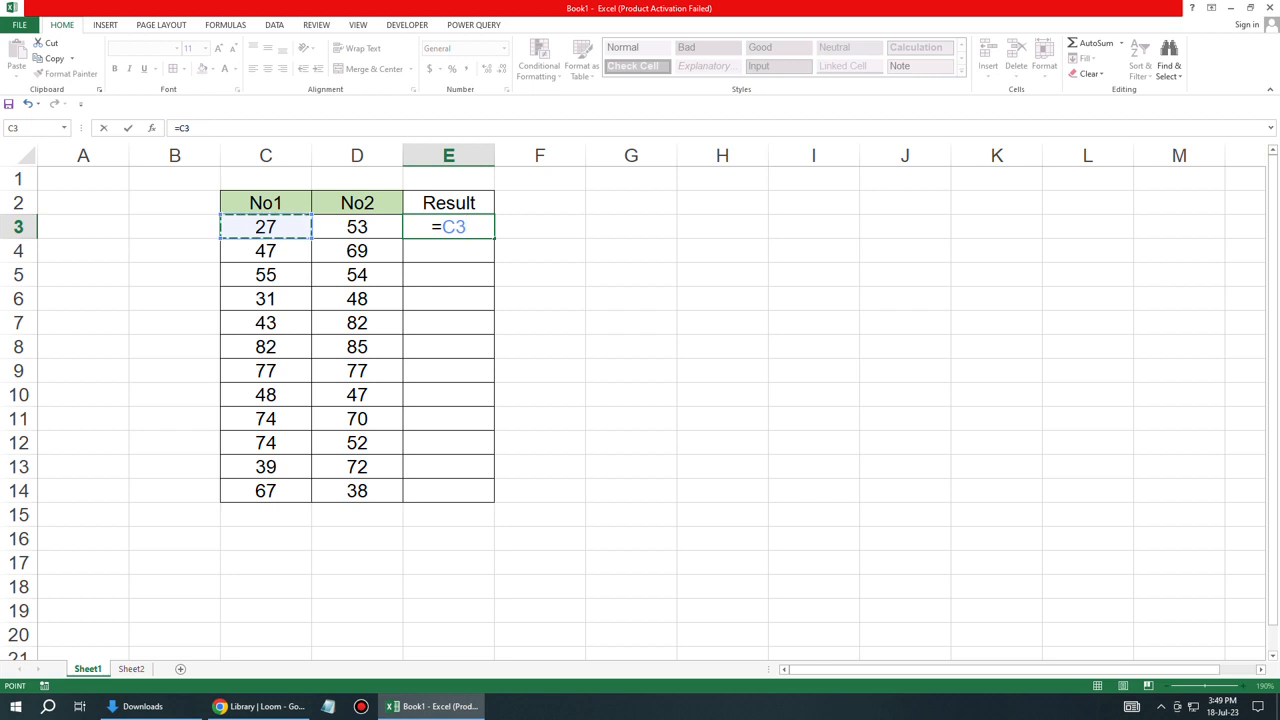
pyautogui.write('-')
pyautogui.click(357, 227)
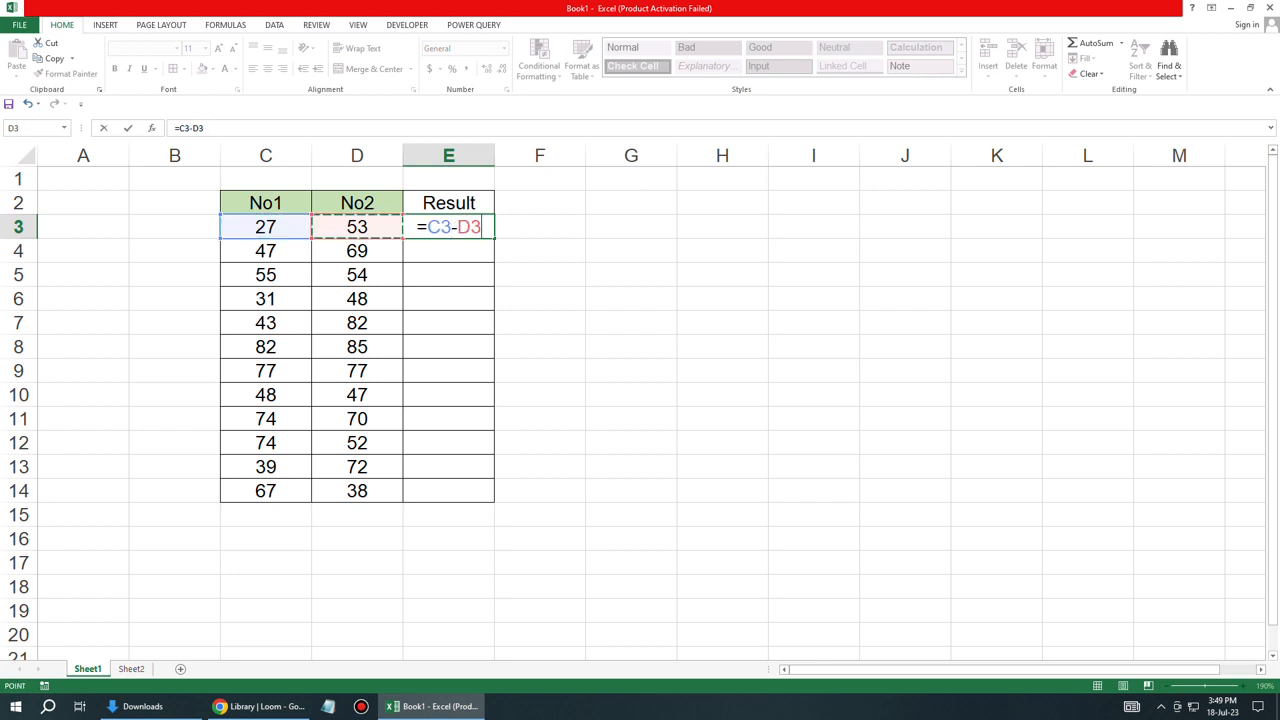
pyautogui.press('Return')
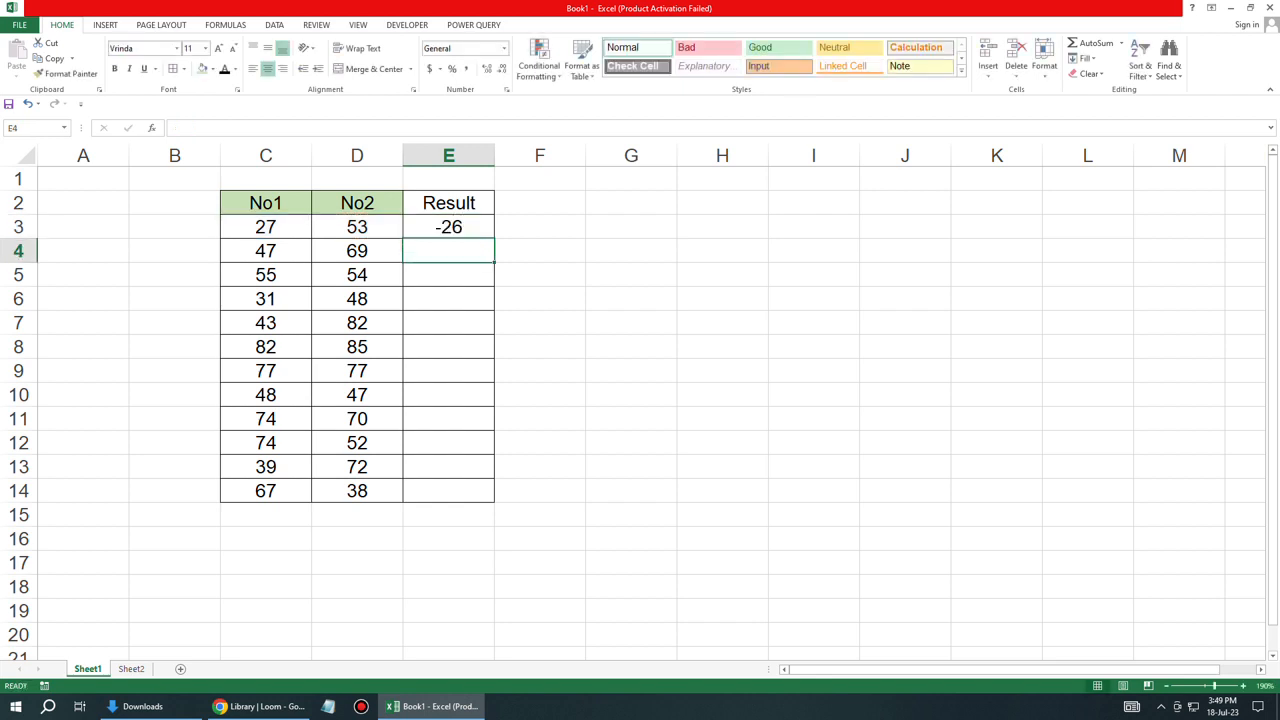
# - Fill the subtraction formula from E3 down to E14 and inspect the formula and its references in E3
pyautogui.click(448, 227)
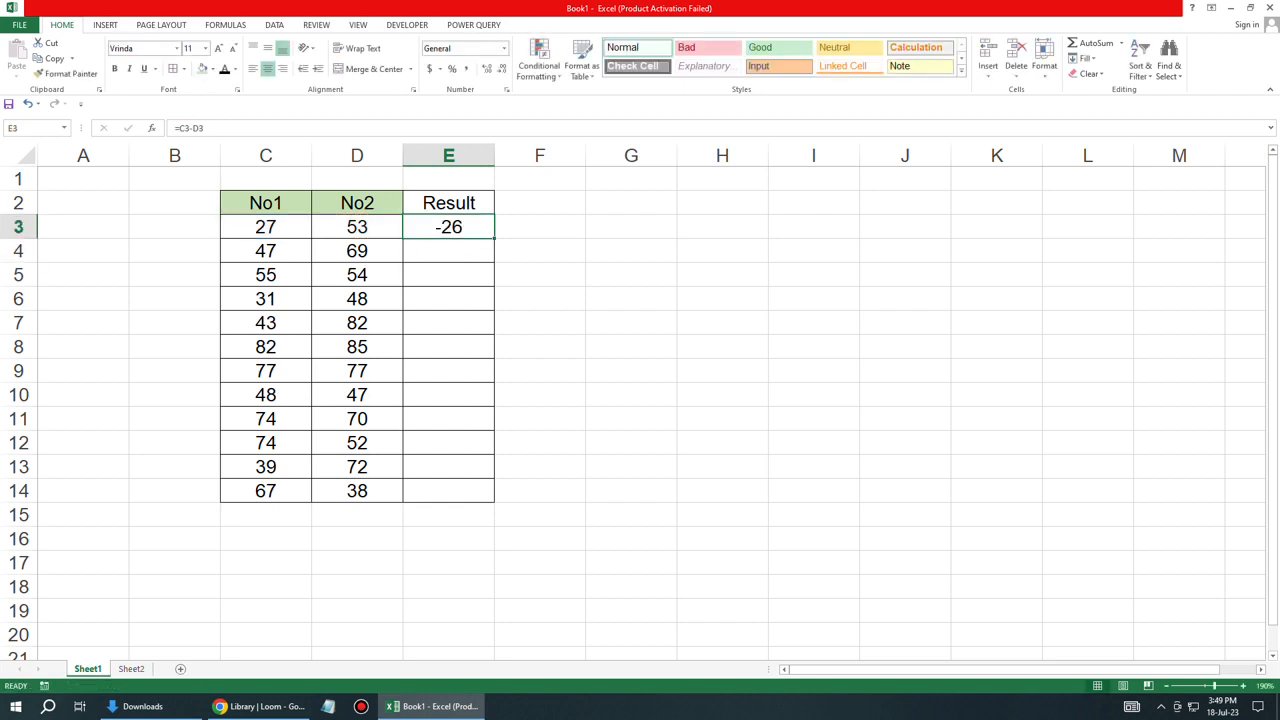
pyautogui.doubleClick(494, 238)
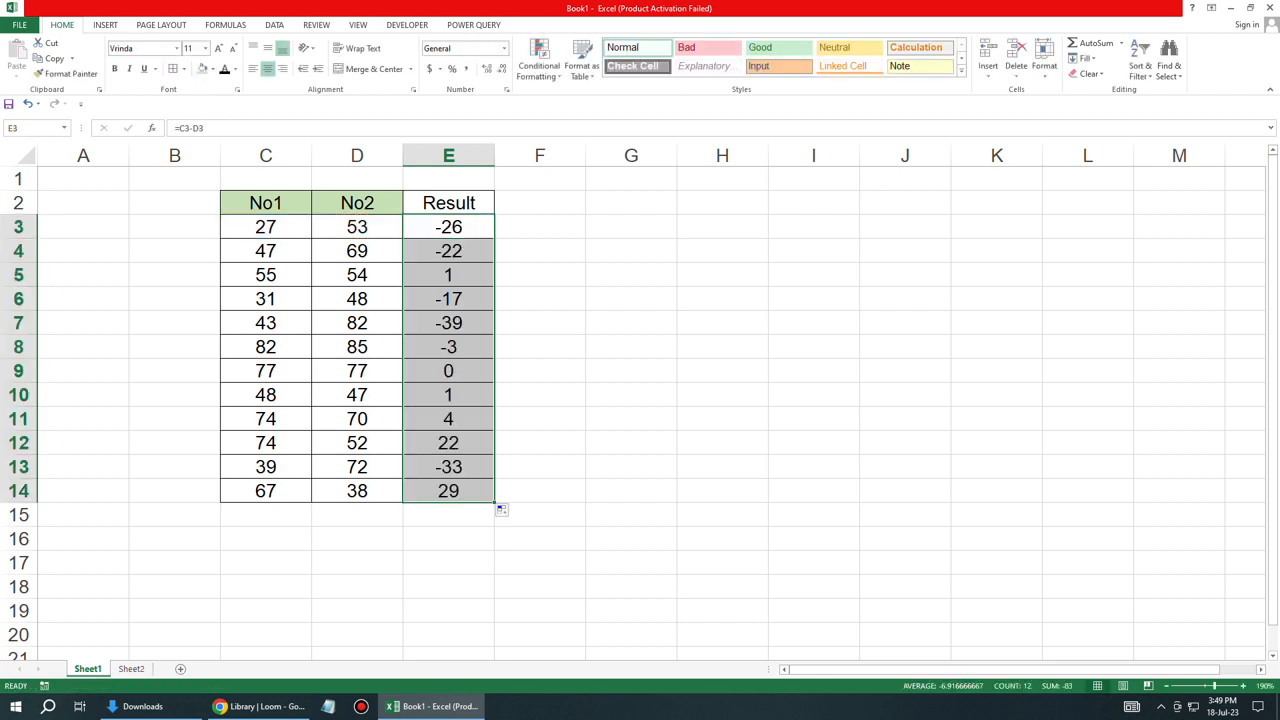
pyautogui.click(357, 227)
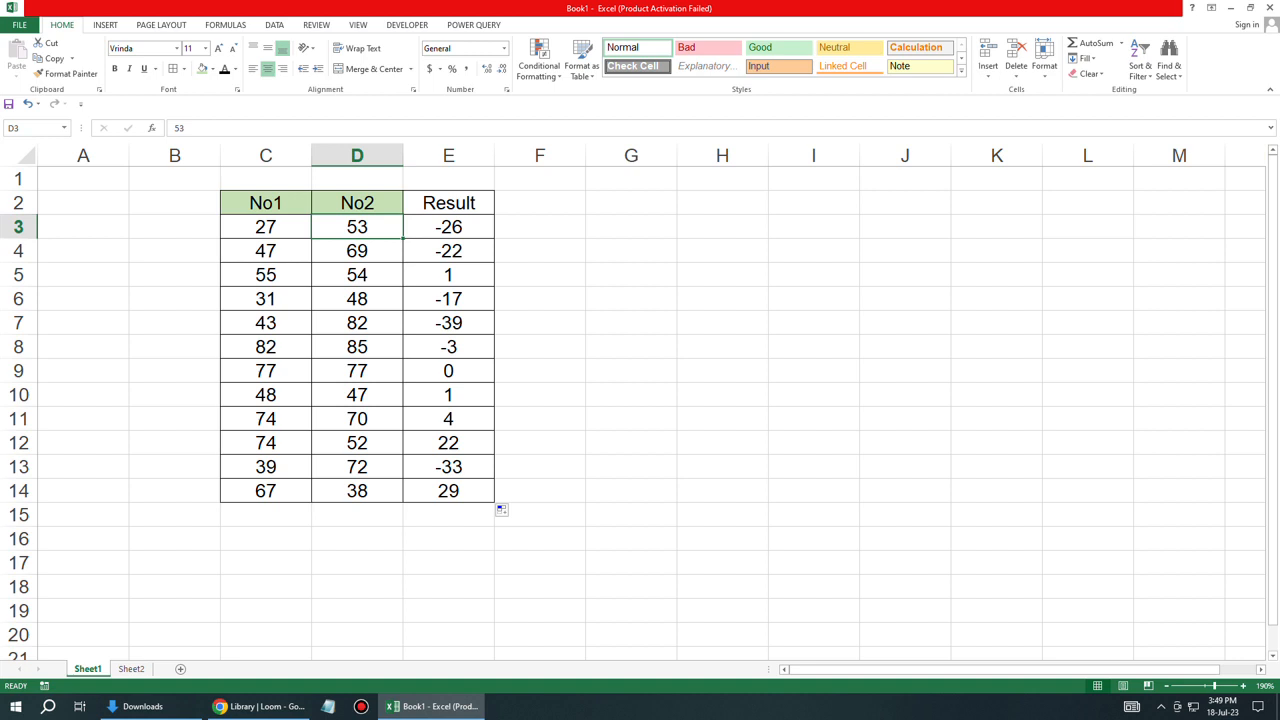
pyautogui.click(448, 227)
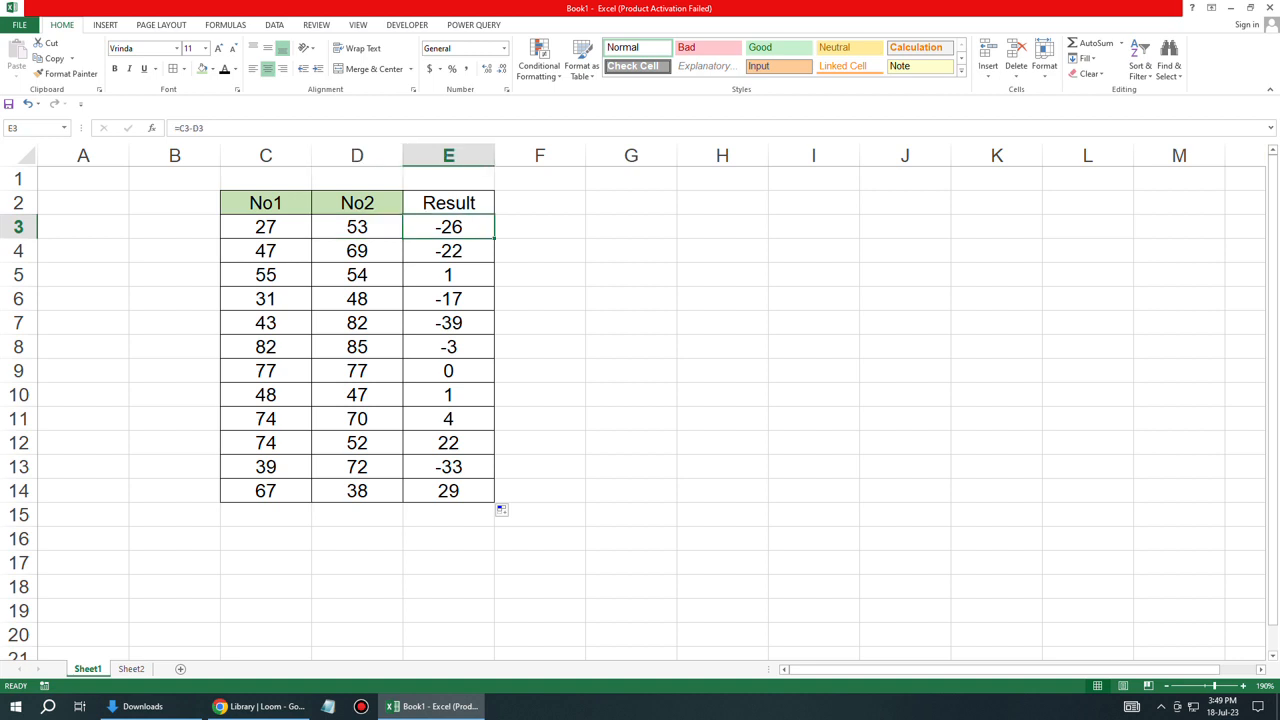
pyautogui.doubleClick(440, 227)
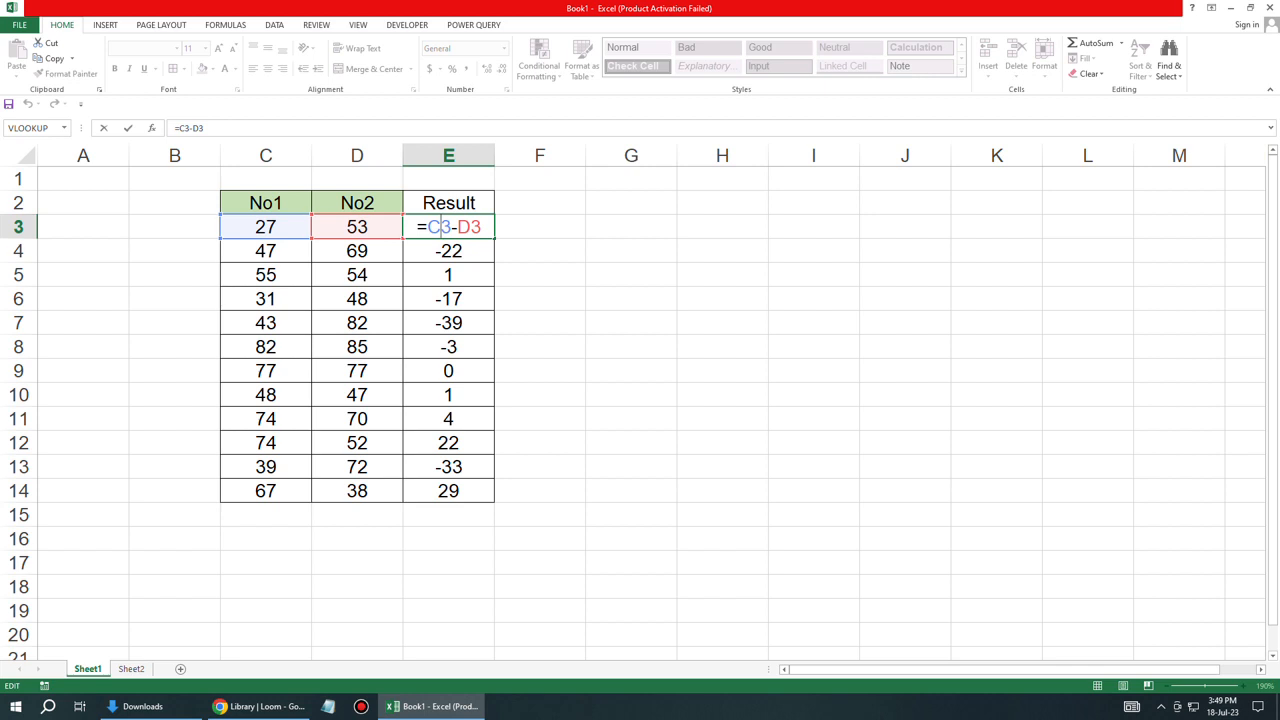
pyautogui.press('Return')
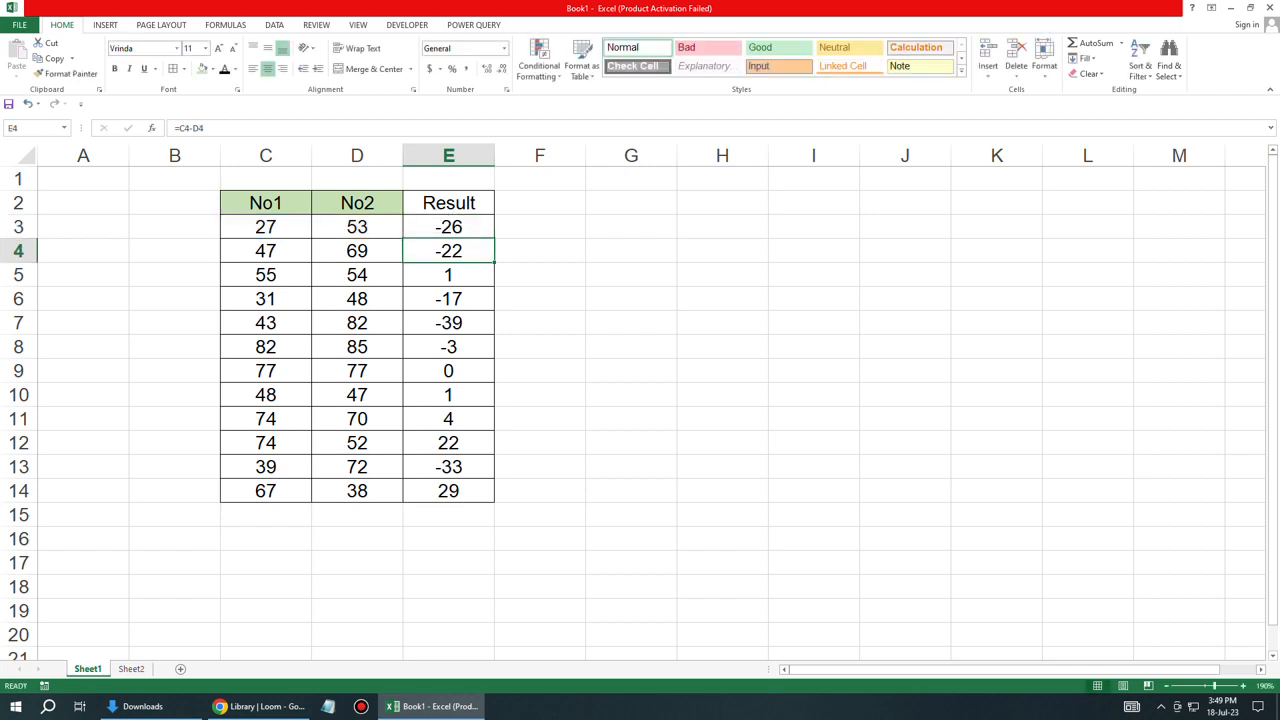
# - Change the first row's No1 value in C3 to 85
pyautogui.click(265, 227)
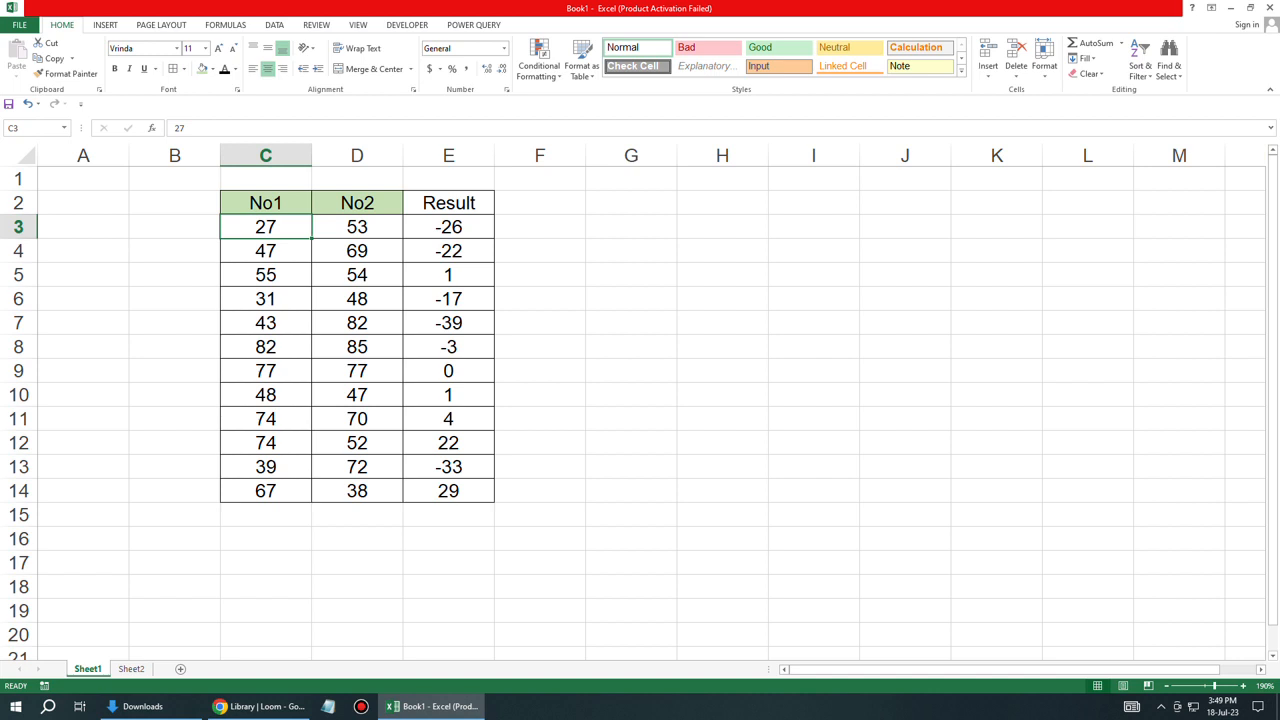
pyautogui.write('85')
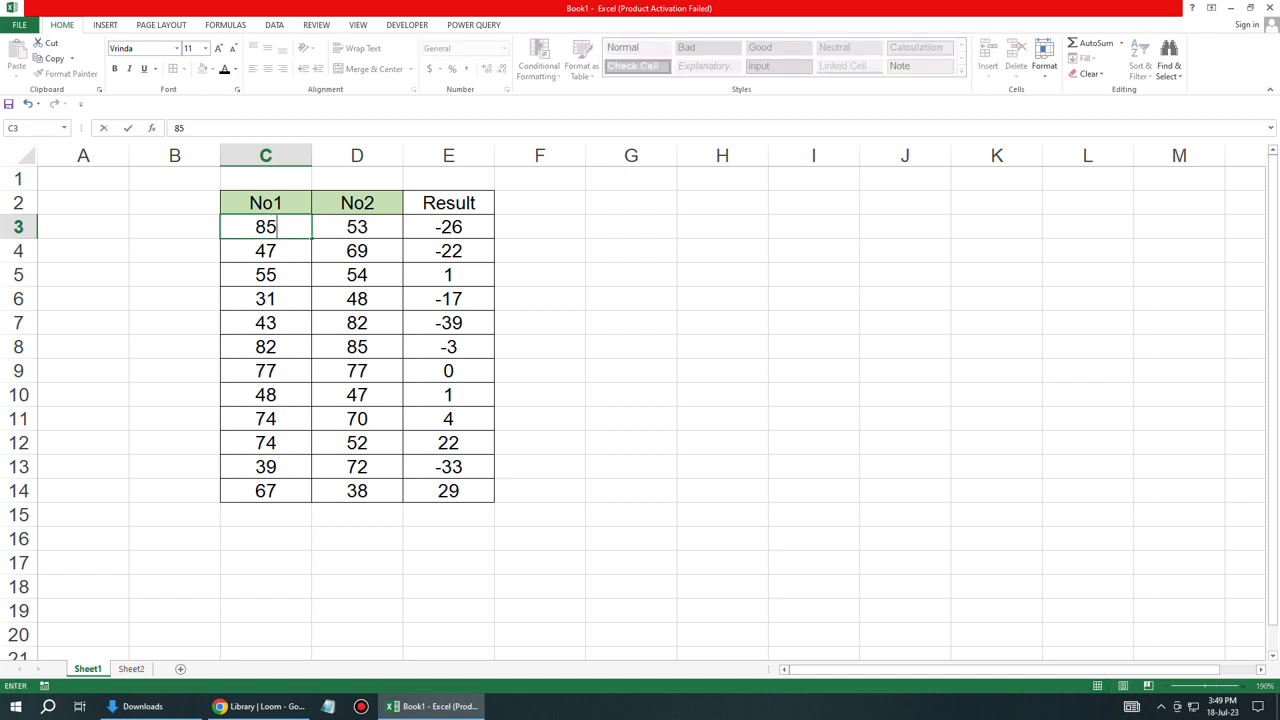
pyautogui.press('Return')
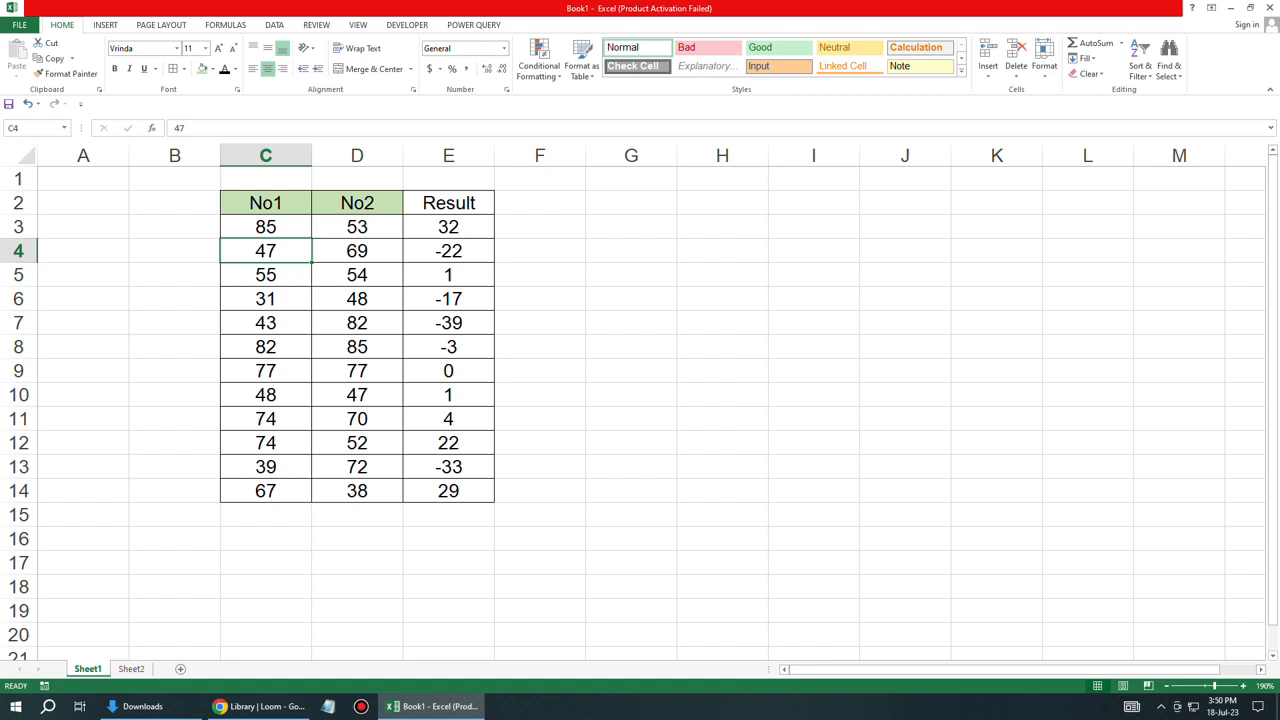
# - Clear the subtraction formulas from E3:E14 and enter the multiplication formula =C3*D3 in E3
pyautogui.moveTo(448, 227); pyautogui.dragTo(448, 491)
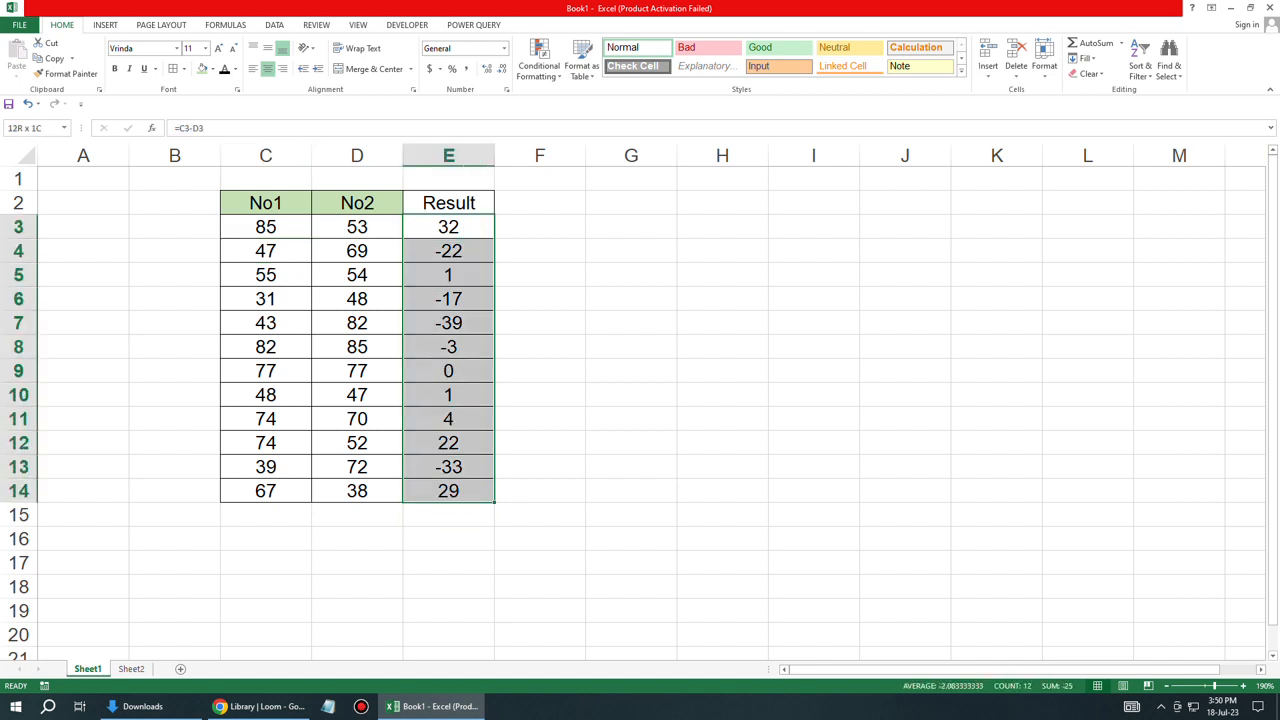
pyautogui.press('Delete')
pyautogui.click(448, 227)
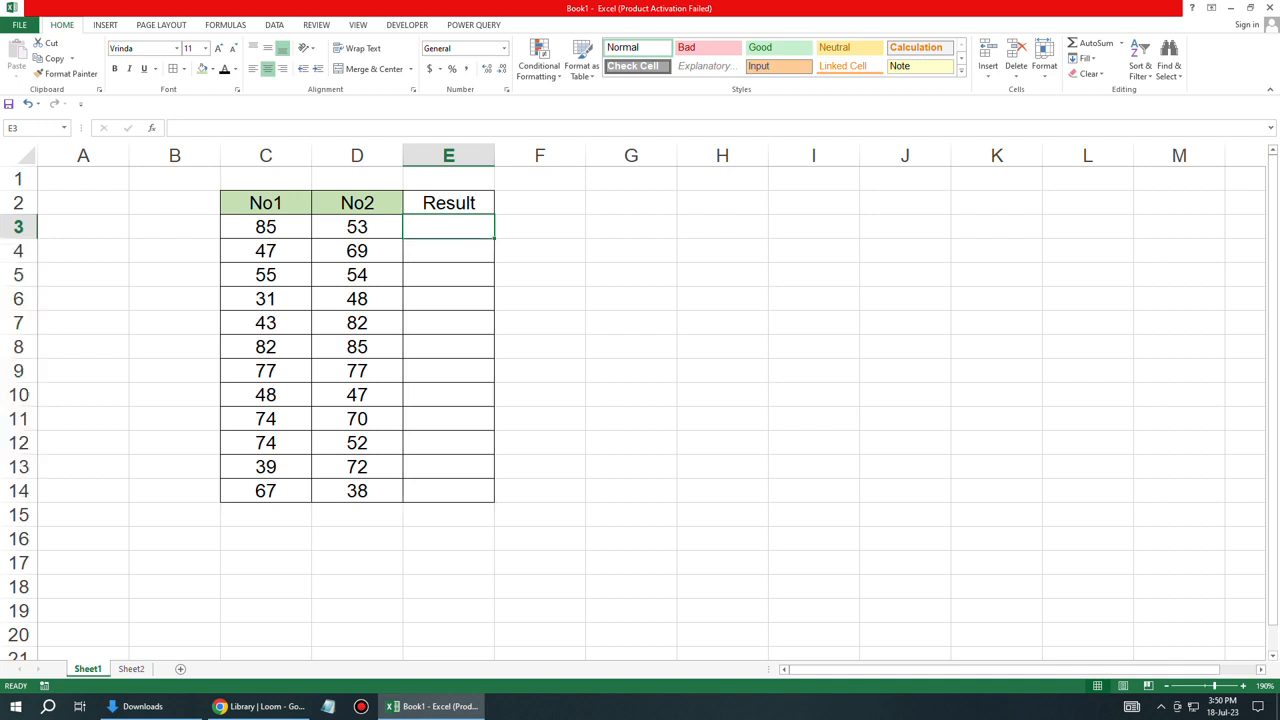
pyautogui.write('=')
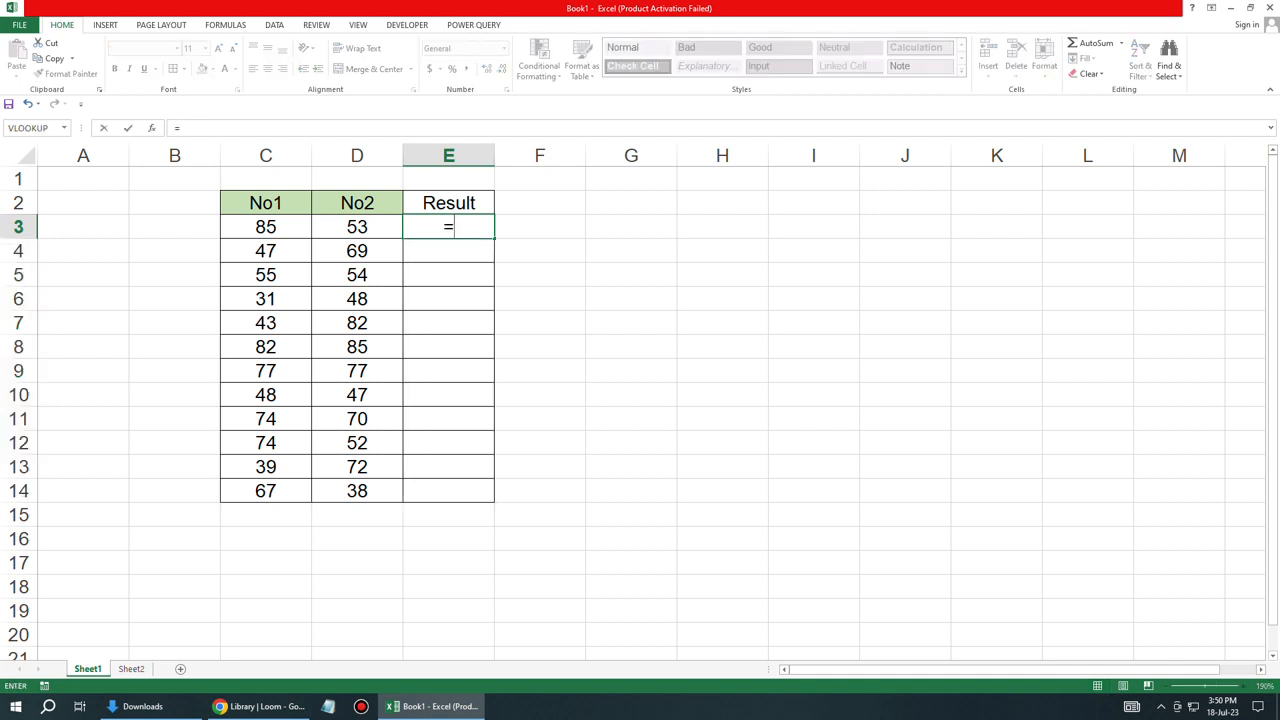
pyautogui.click(265, 227)
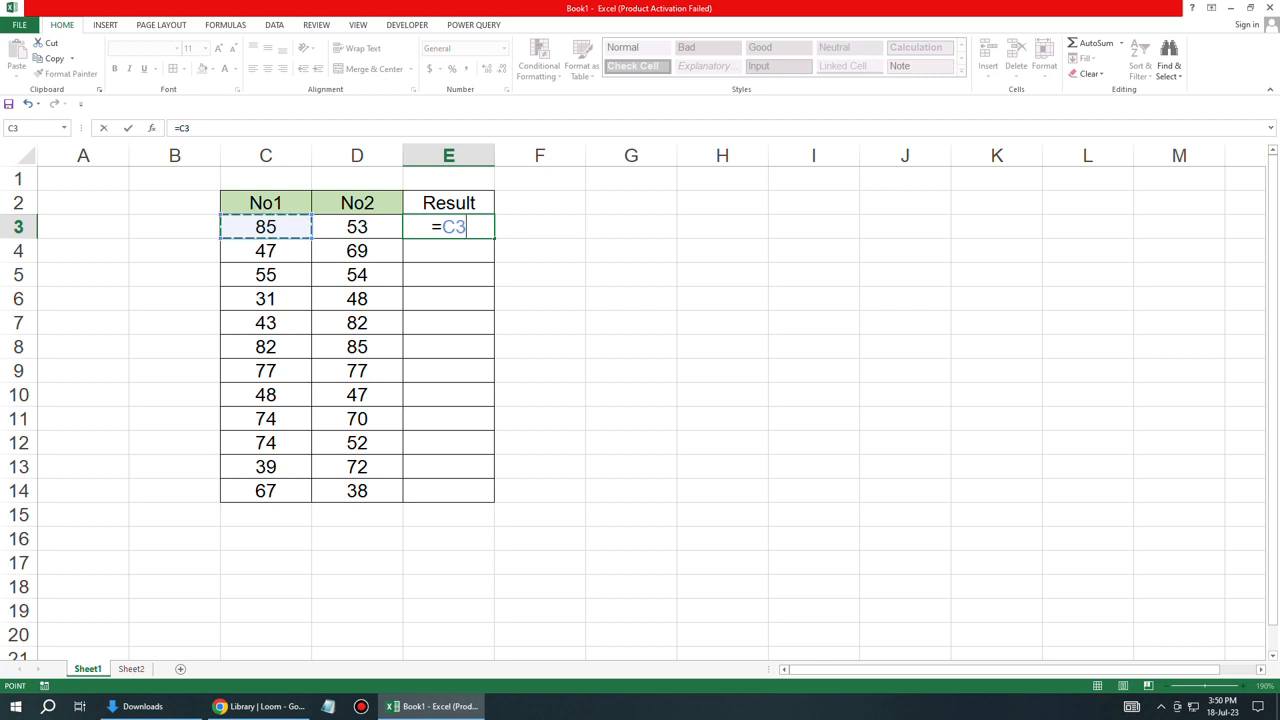
pyautogui.write('*')
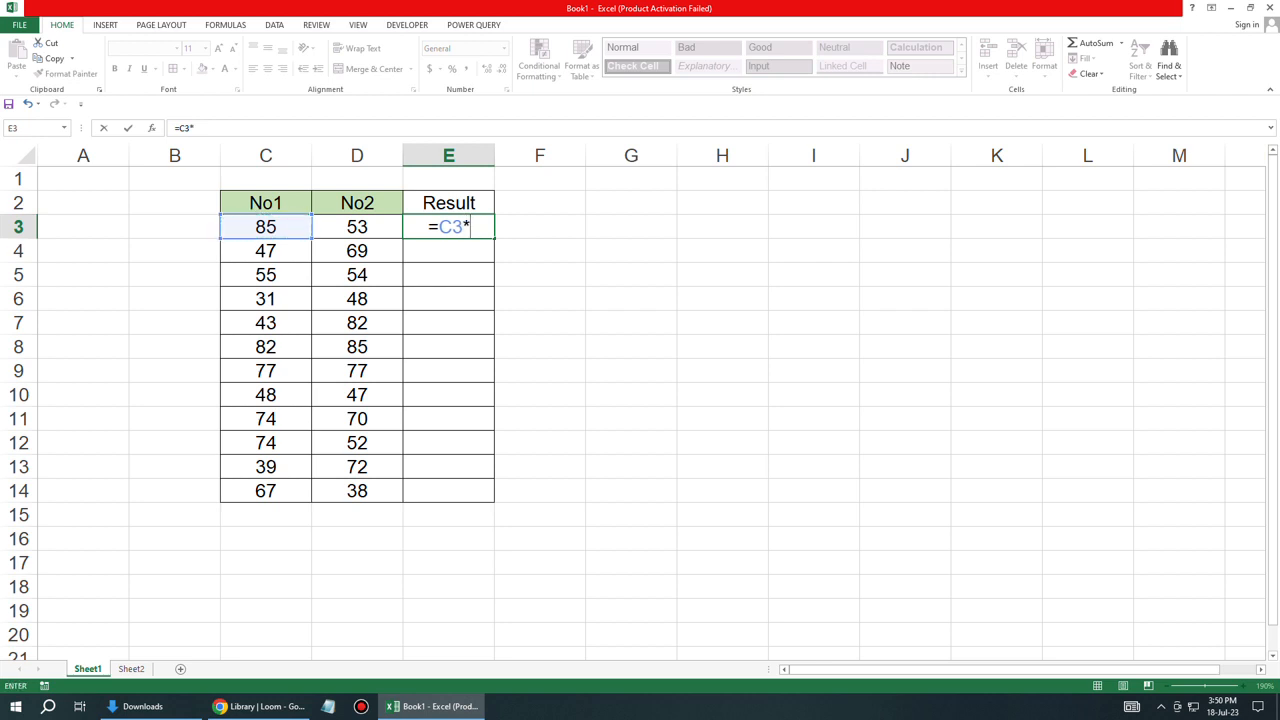
pyautogui.click(357, 227)
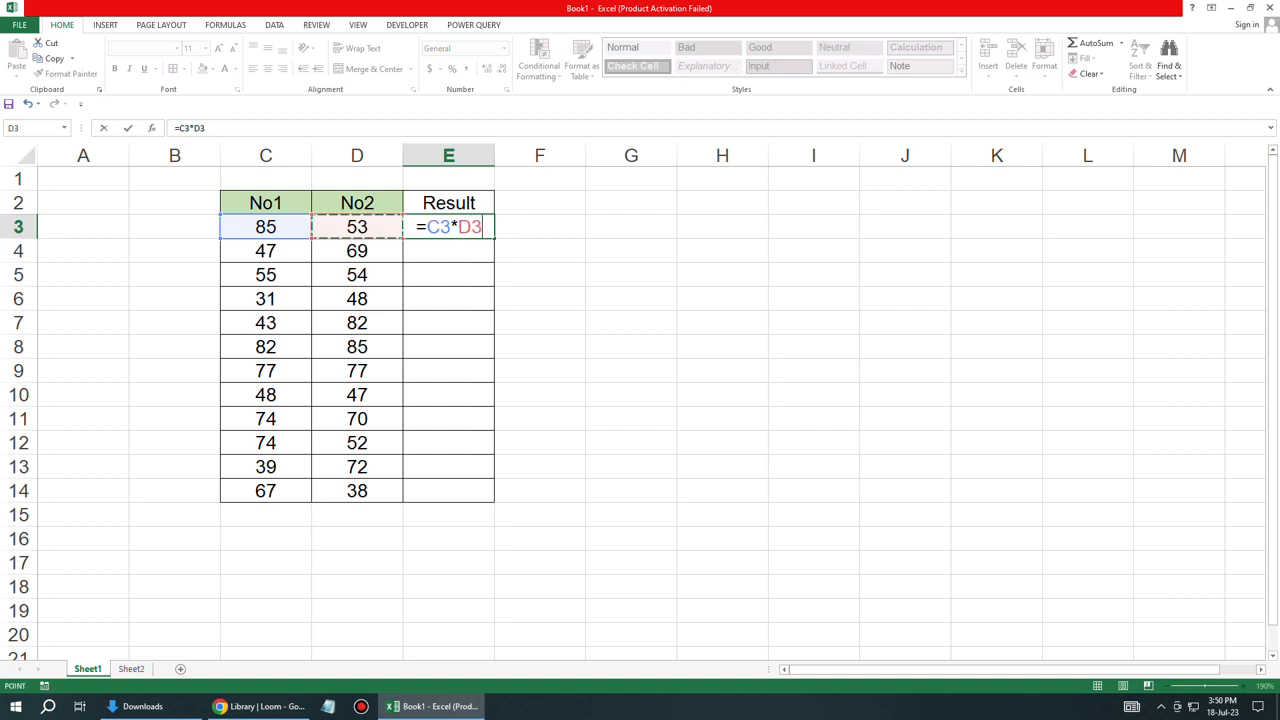
pyautogui.press('Return')
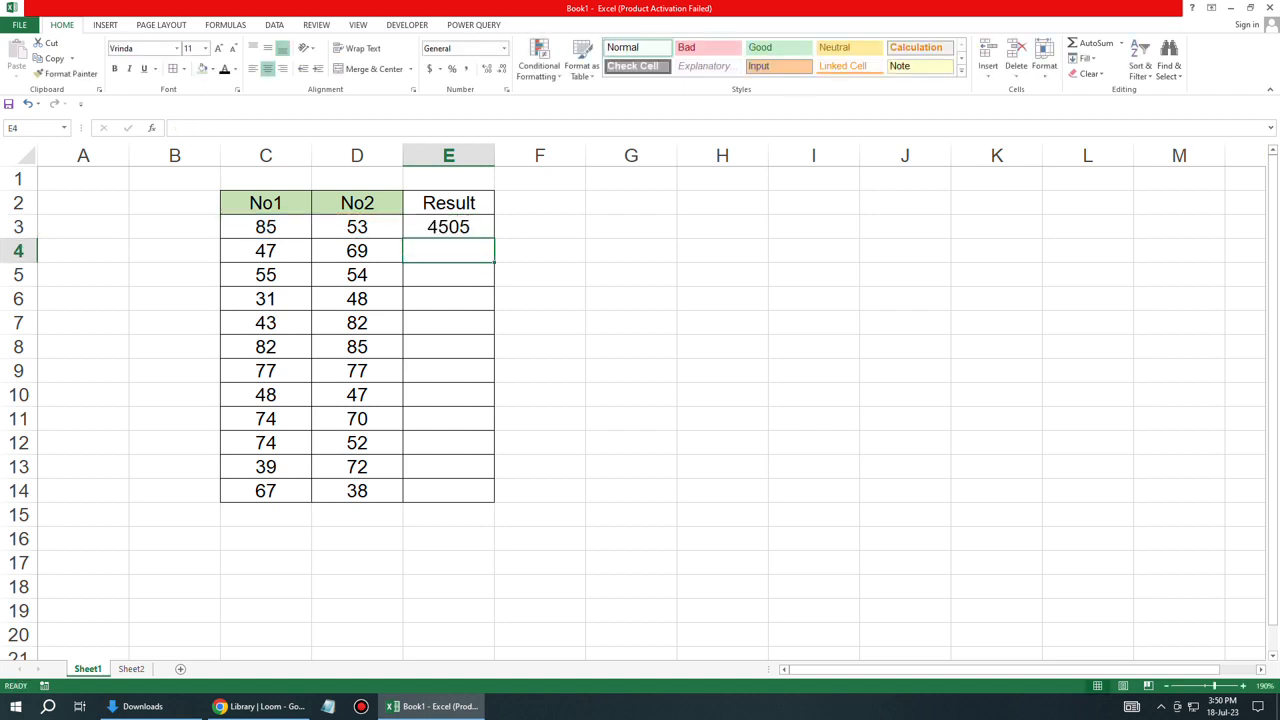
# - Fill the multiplication formula from E3 down to E14 and inspect the formula and its references in E3
pyautogui.click(449, 227)
pyautogui.moveTo(494, 238); pyautogui.dragTo(494, 502)
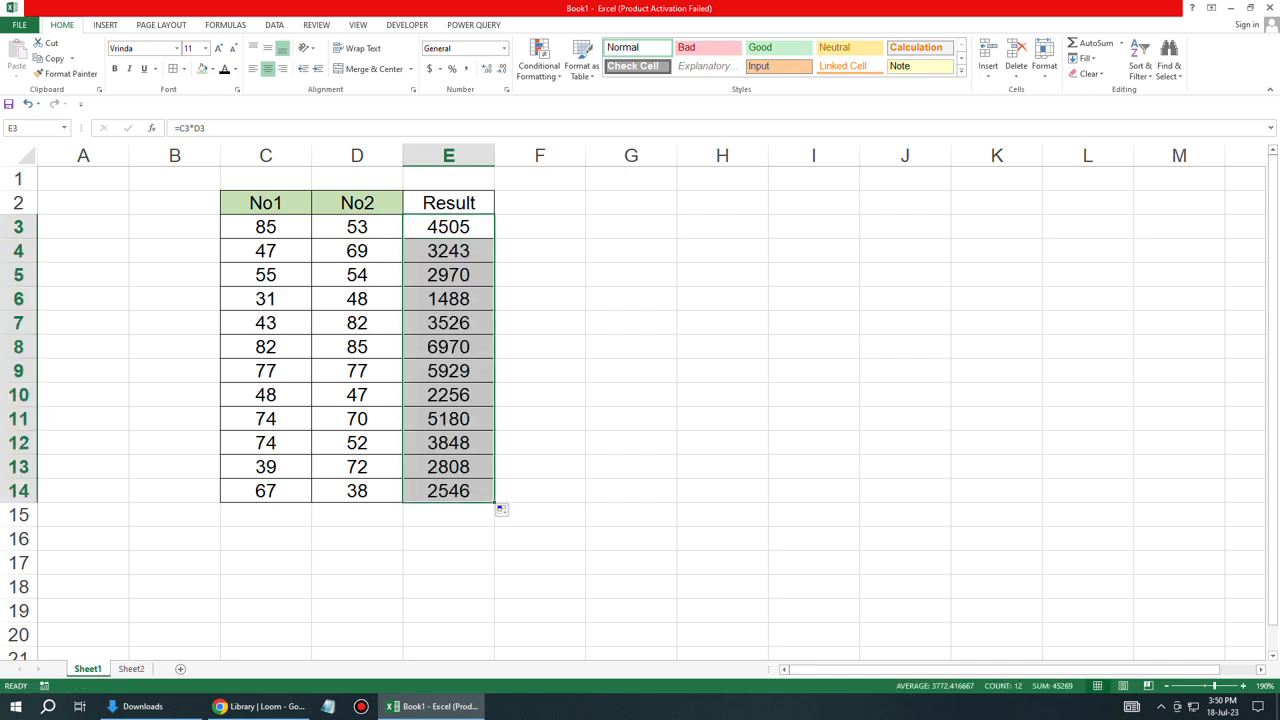
pyautogui.click(540, 227)
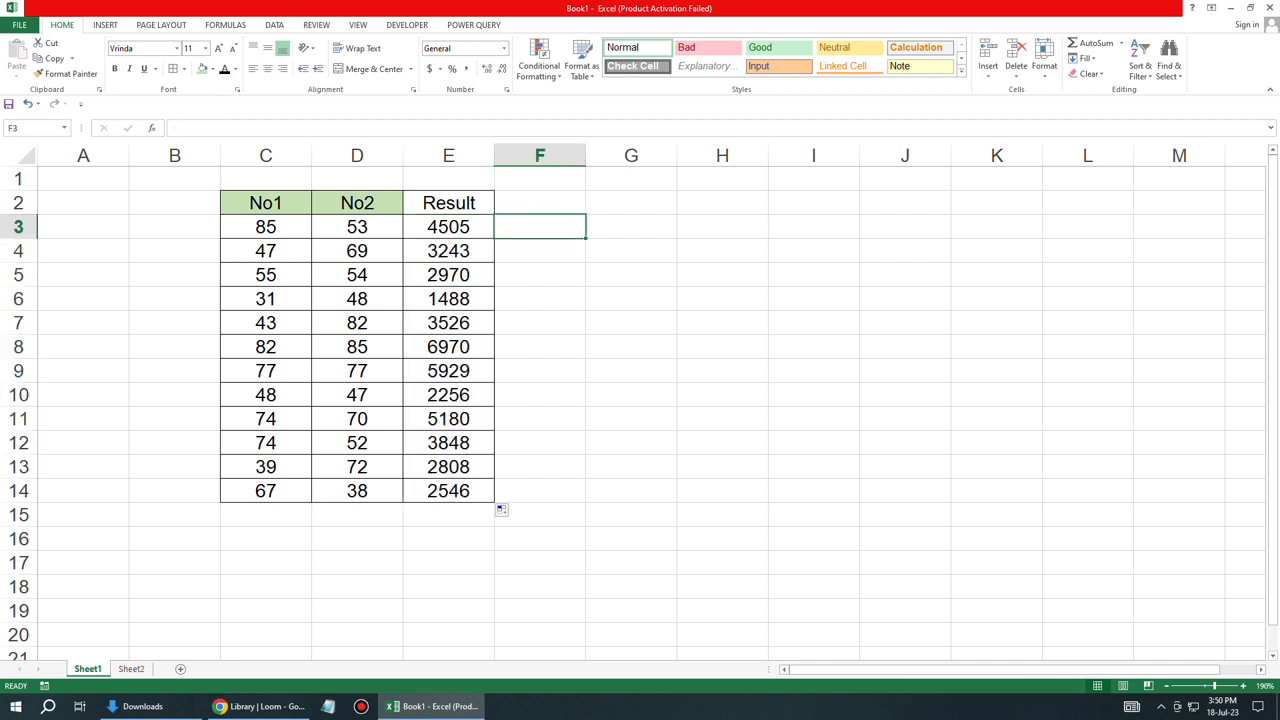
pyautogui.moveTo(448, 227); pyautogui.dragTo(448, 491)
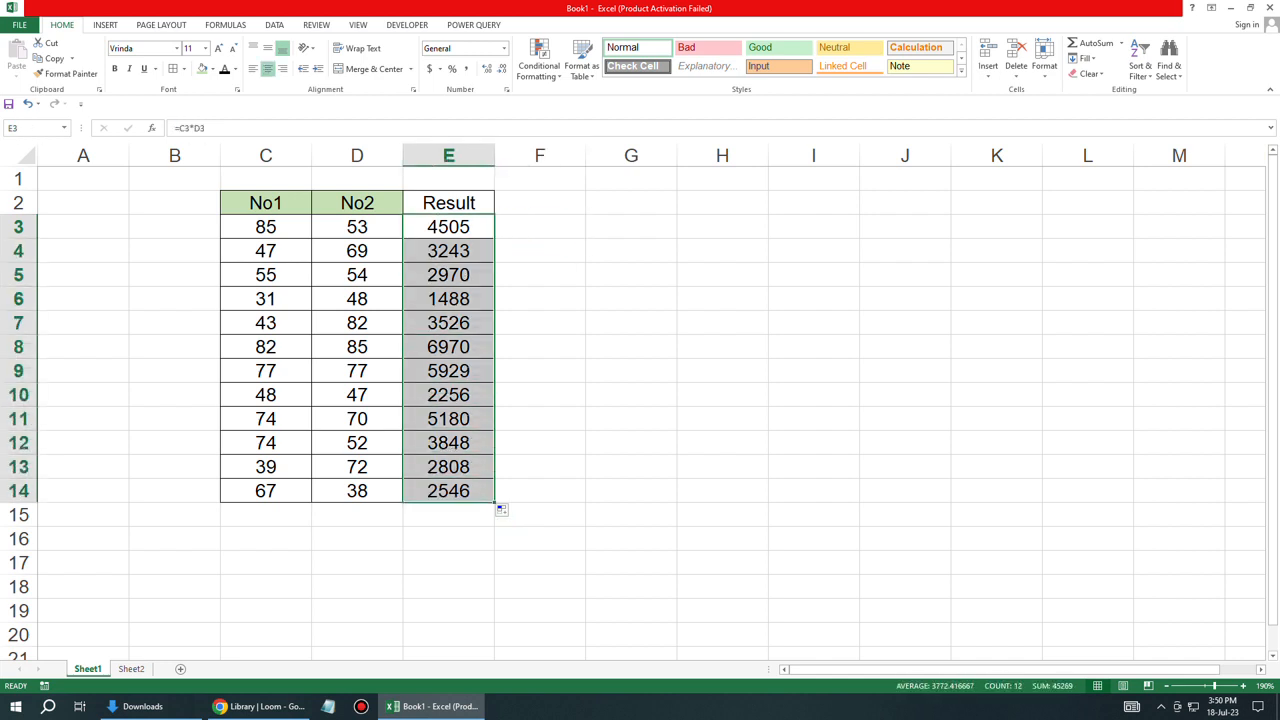
pyautogui.doubleClick(458, 227)
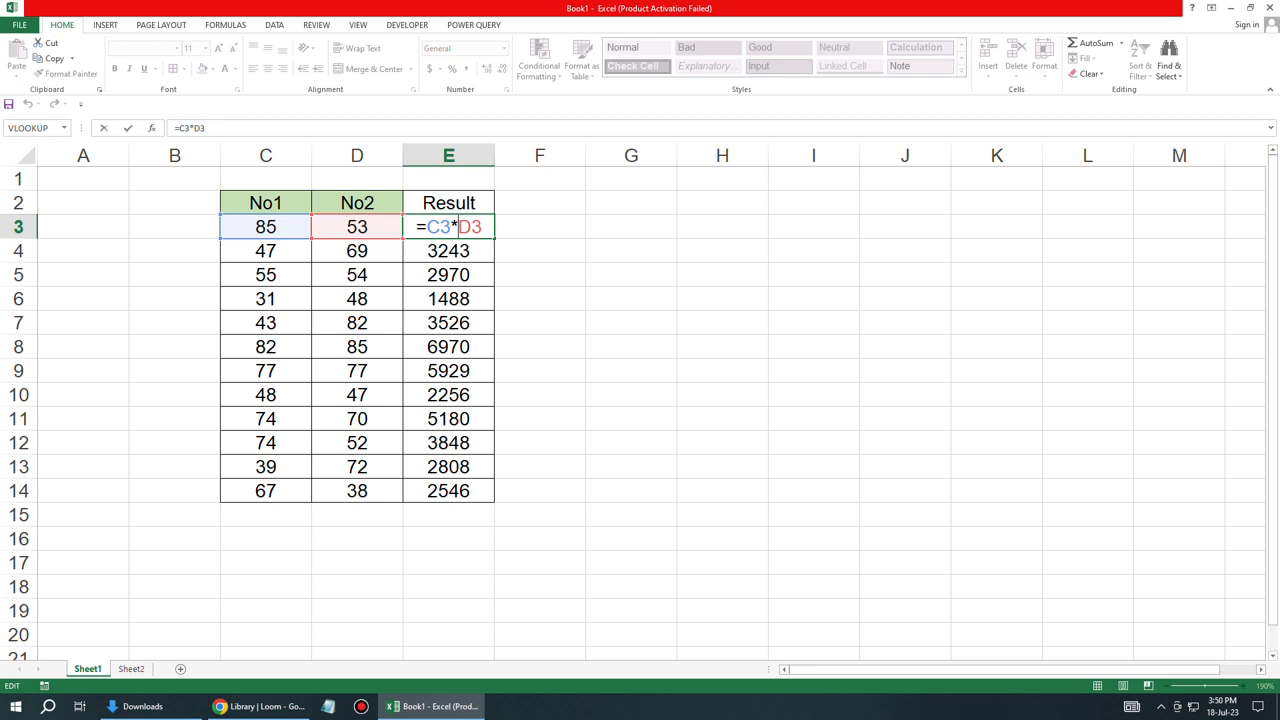
pyautogui.press('Return')
# - Clear the multiplication formulas from the Result cells E3:E14
pyautogui.press('Up')
pyautogui.hotkey('shift', 'Down')
pyautogui.hotkey('shift', 'Down')
pyautogui.hotkey('shift', 'Down')
pyautogui.hotkey('shift', 'Down')
pyautogui.hotkey('shift', 'Down')
pyautogui.hotkey('shift', 'Down')
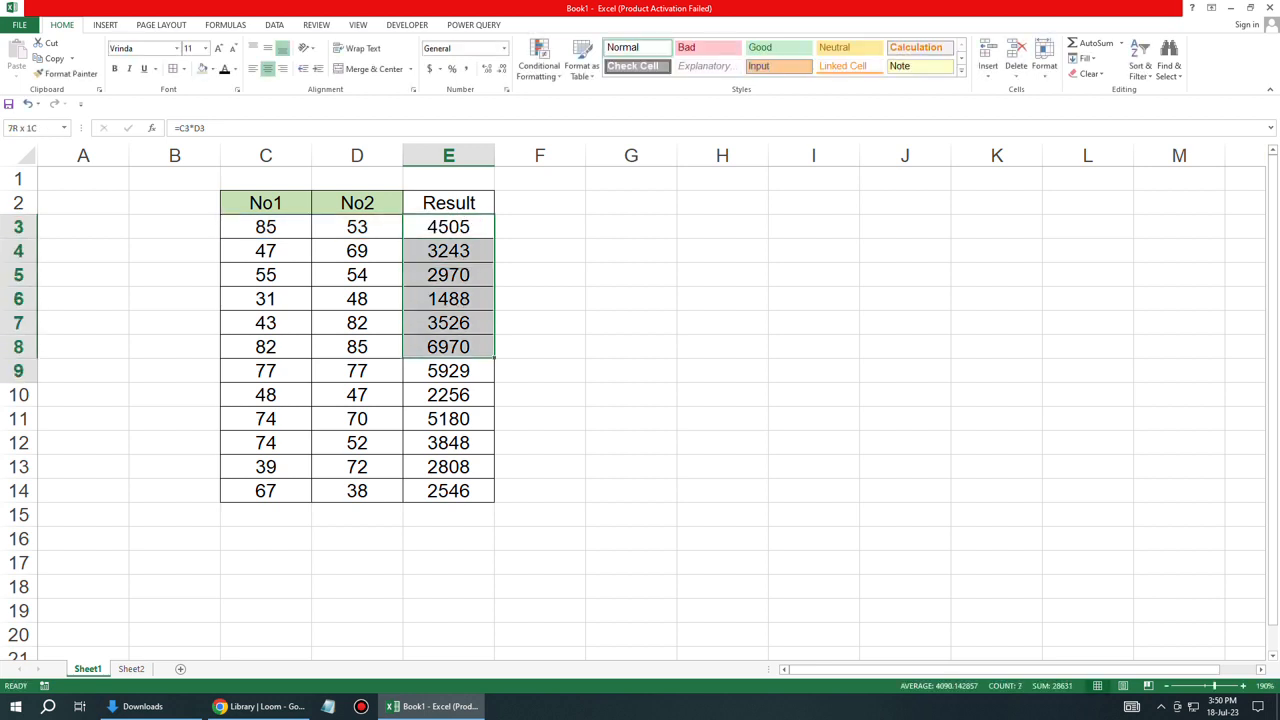
pyautogui.hotkey('shift', 'Down')
pyautogui.hotkey('shift', 'Down')
pyautogui.hotkey('shift', 'Down')
pyautogui.hotkey('shift', 'Down')
pyautogui.hotkey('shift', 'Down')
pyautogui.hotkey('shift', 'Down')
pyautogui.press('Delete')
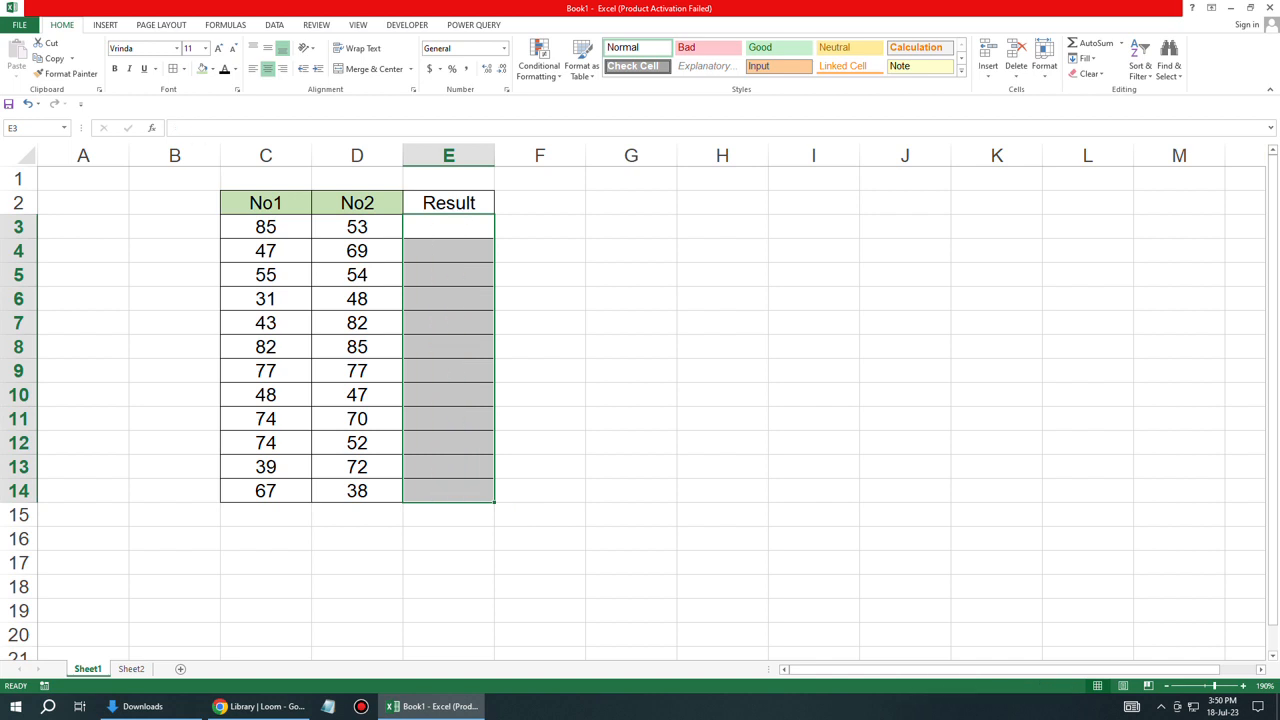
# - Enter the formula =PRODUCT(C3:D3) in E3 and fill it down to E14
pyautogui.click(448, 227)
pyautogui.write('=p')
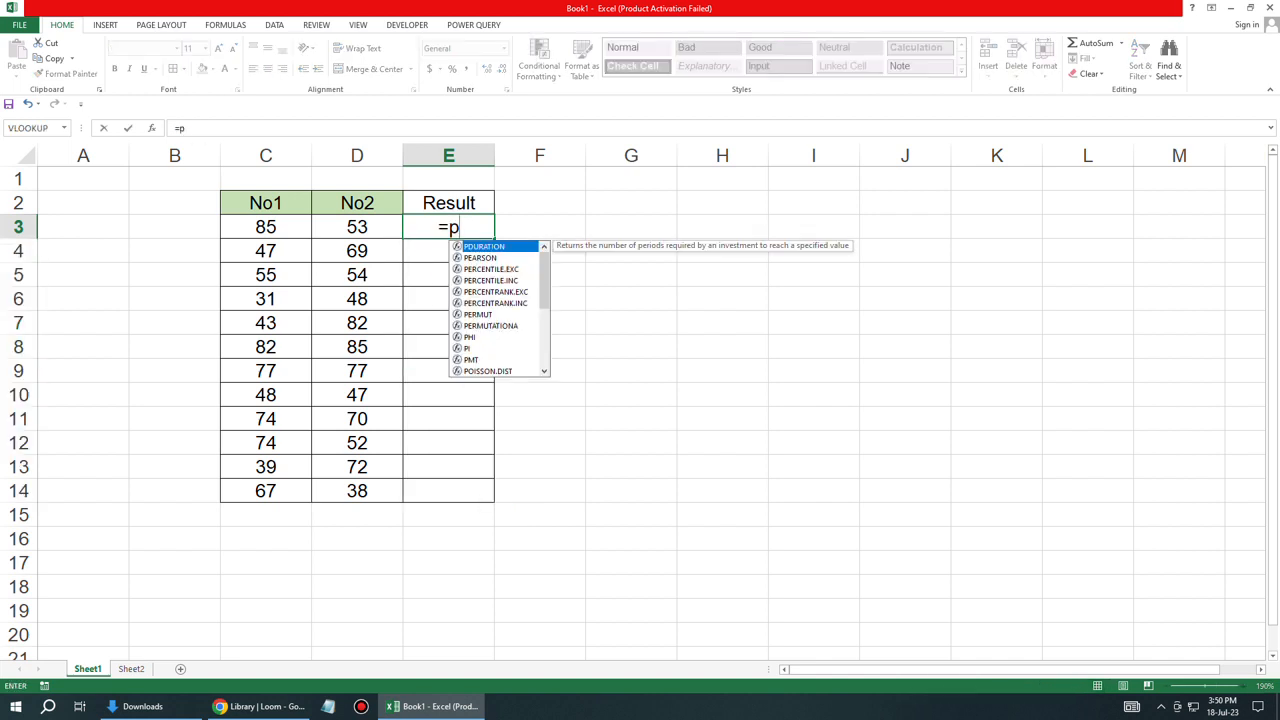
pyautogui.write('roduc')
pyautogui.press('Tab')
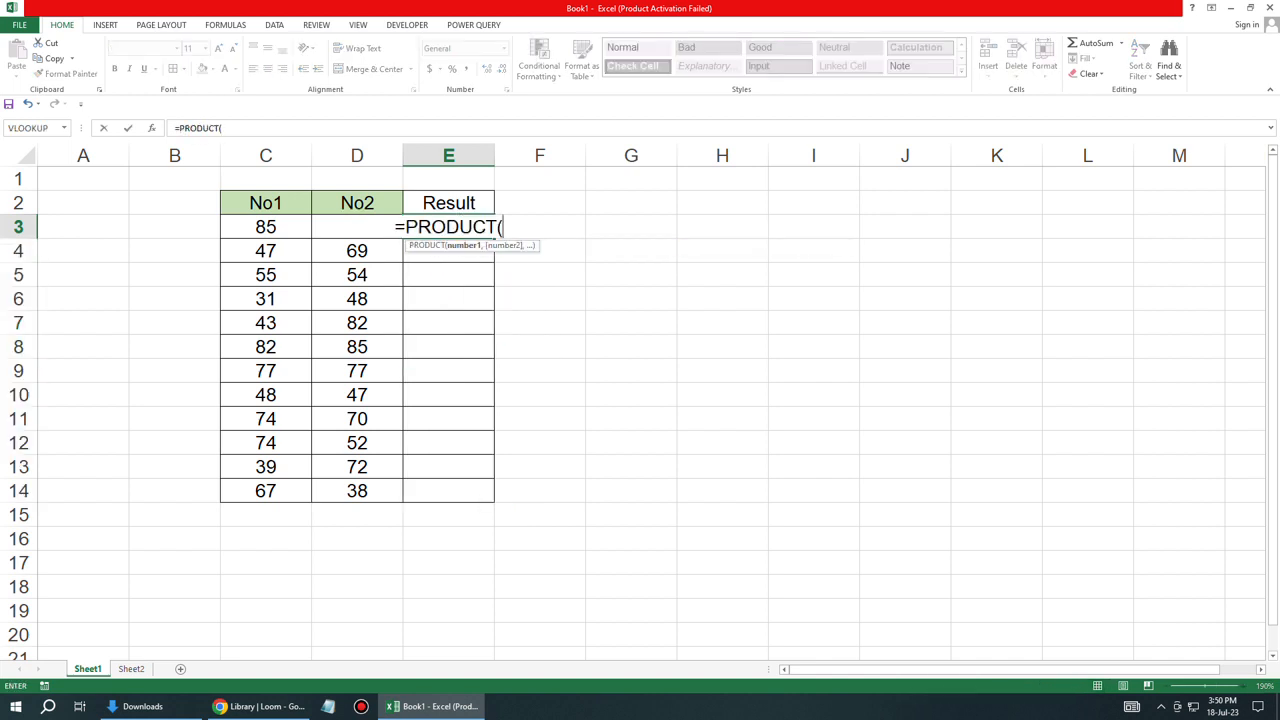
pyautogui.press('Left')
pyautogui.press('Left')
pyautogui.write(':D3')
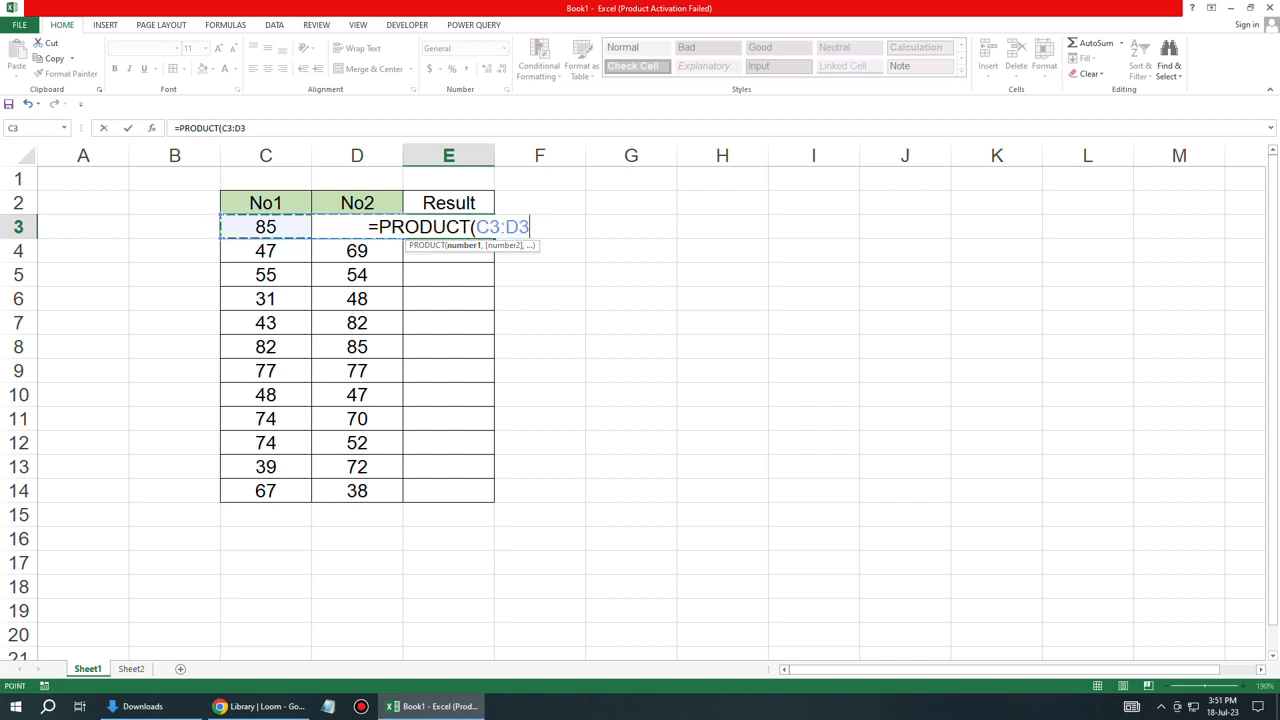
pyautogui.write(')')
pyautogui.press('Return')
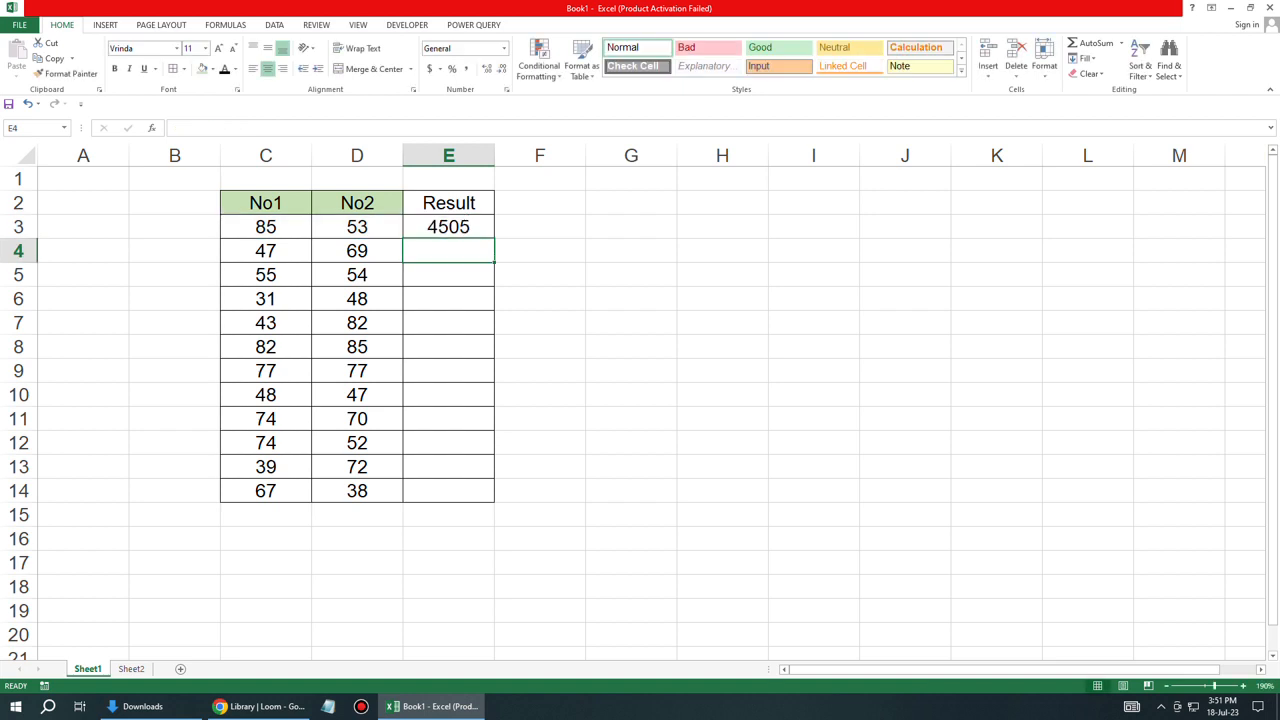
pyautogui.press('Up')
pyautogui.moveTo(494, 238); pyautogui.dragTo(494, 498)
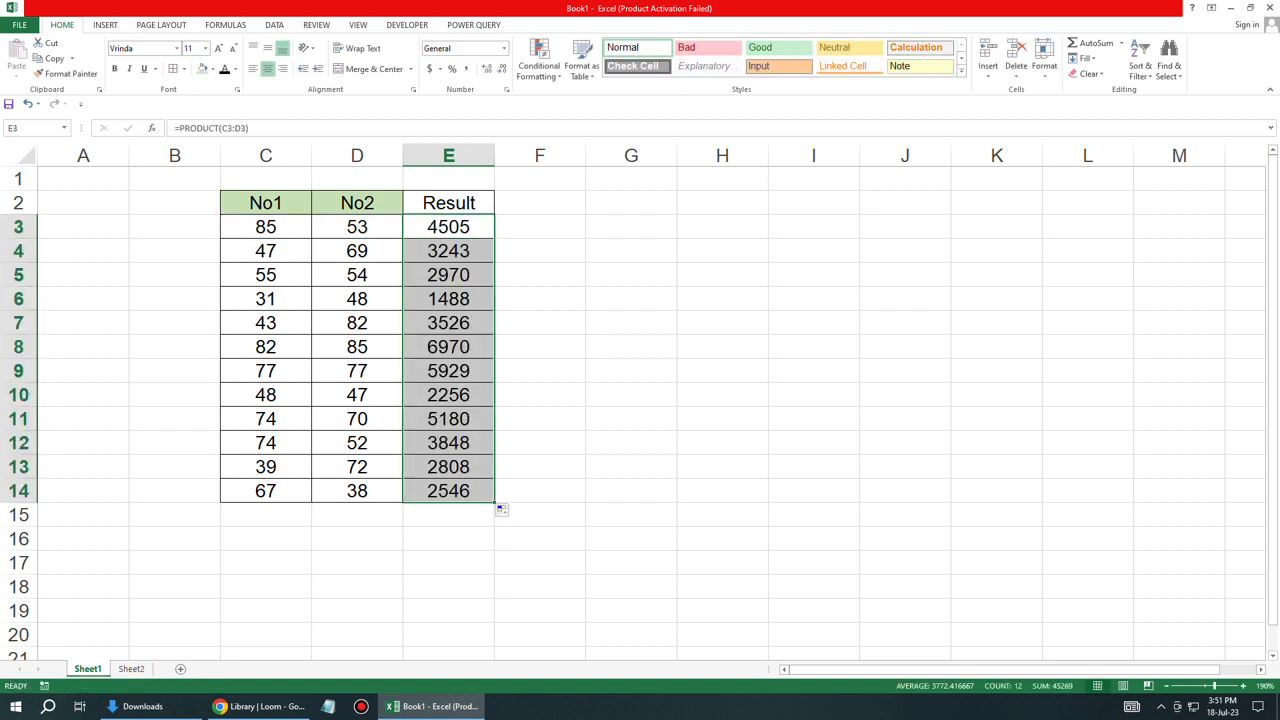
# - Enter the comparison formula =C3*D3 in F3, beside the Result column, and fill it down to F14
pyautogui.click(540, 227)
pyautogui.write('=')
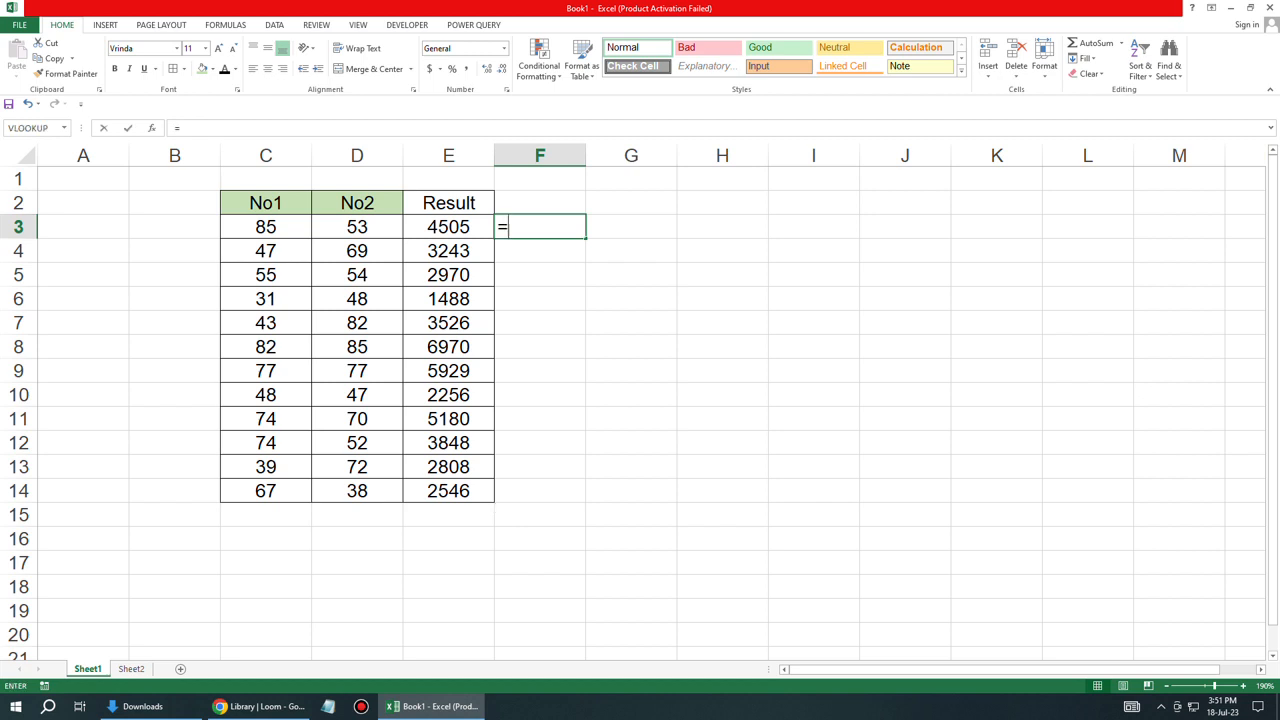
pyautogui.click(266, 227)
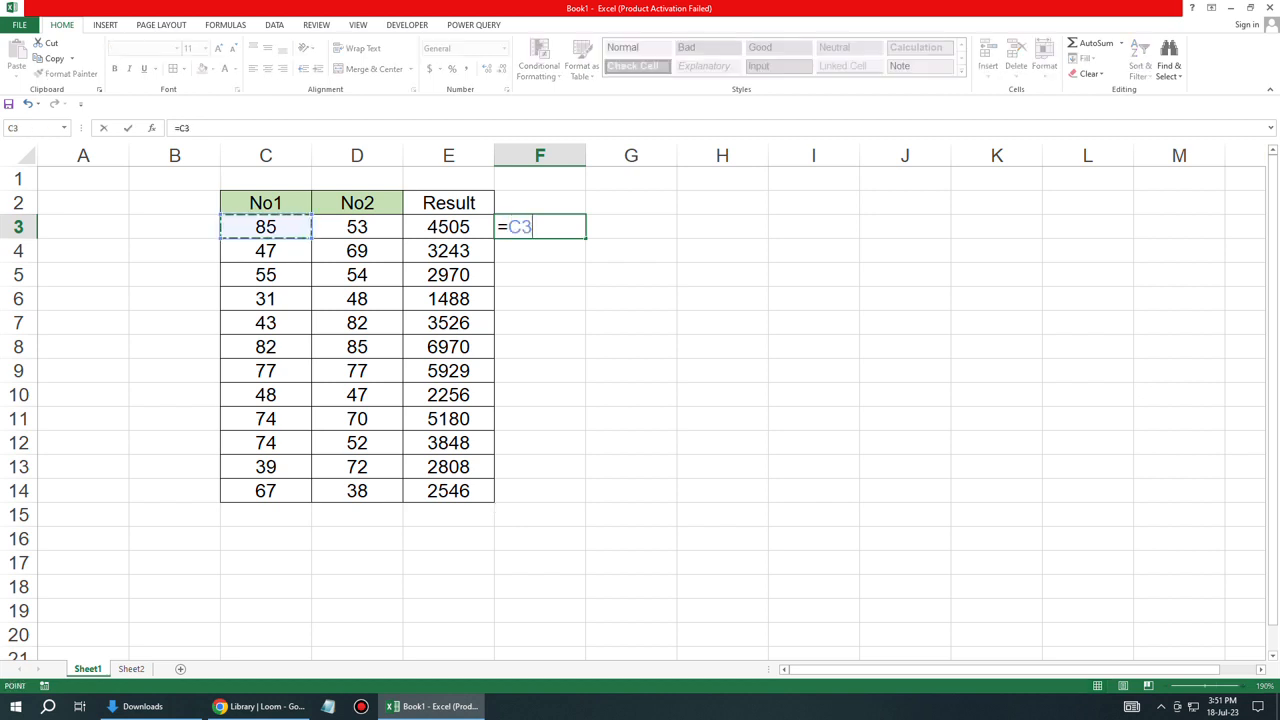
pyautogui.write('*')
pyautogui.click(357, 227)
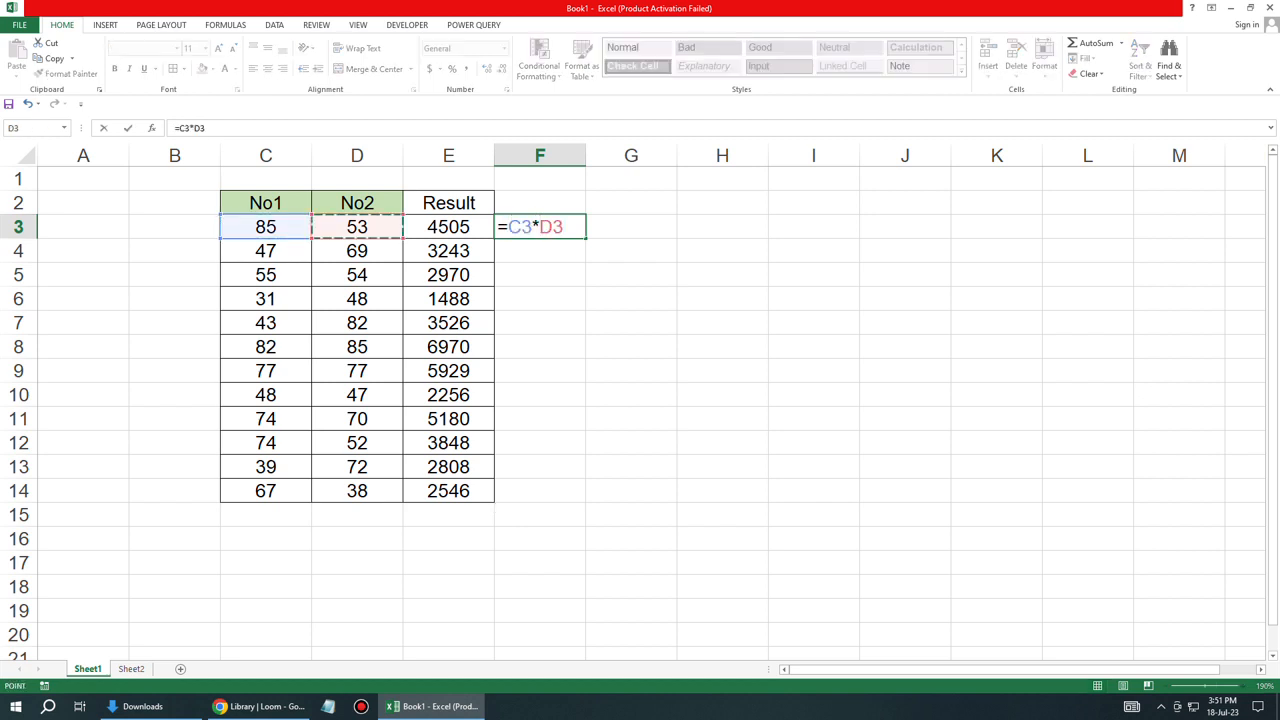
pyautogui.press('Return')
pyautogui.click(540, 227)
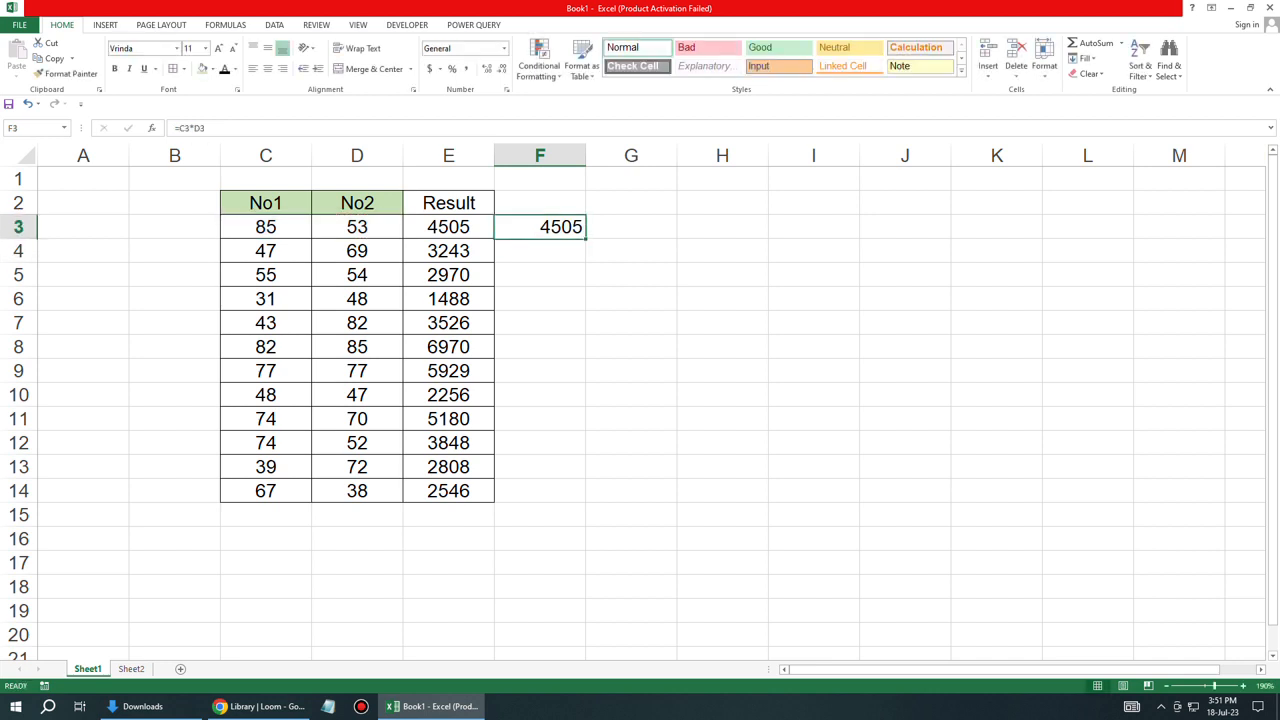
pyautogui.doubleClick(586, 239)
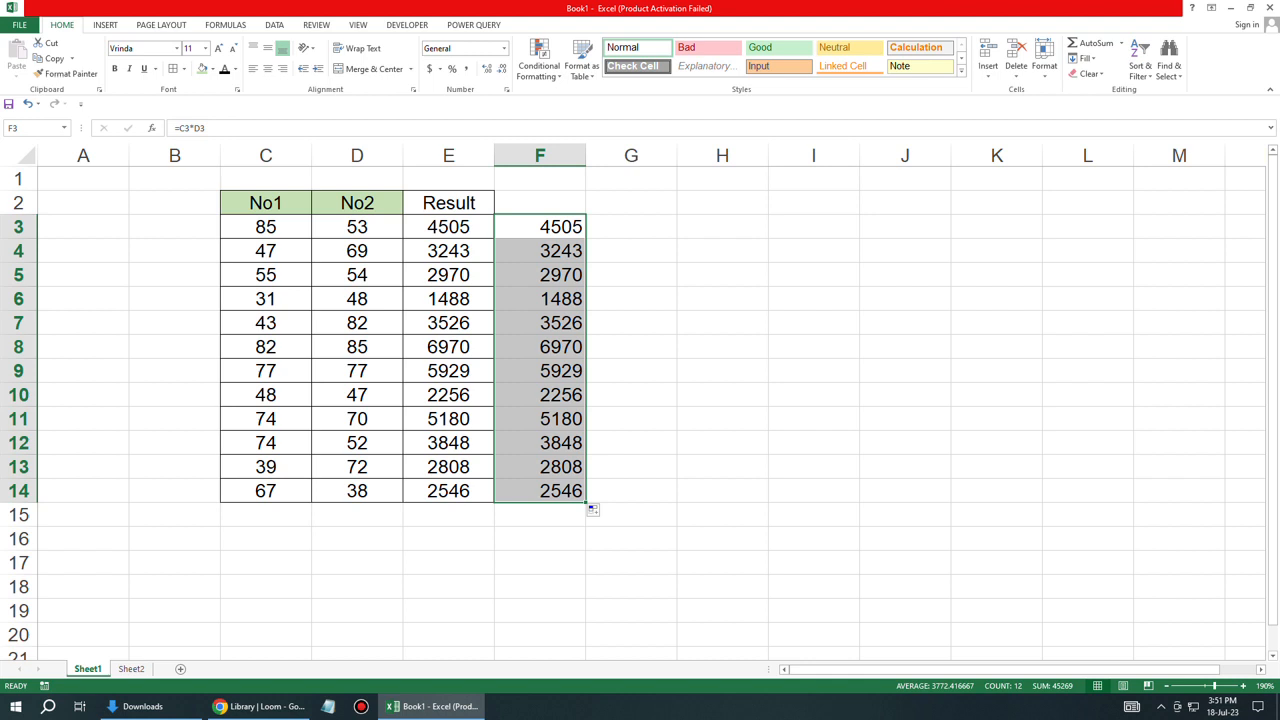
# - Inspect the multiplication formula in F3 and the PRODUCT formula in E3 with their cell references
pyautogui.doubleClick(553, 228)
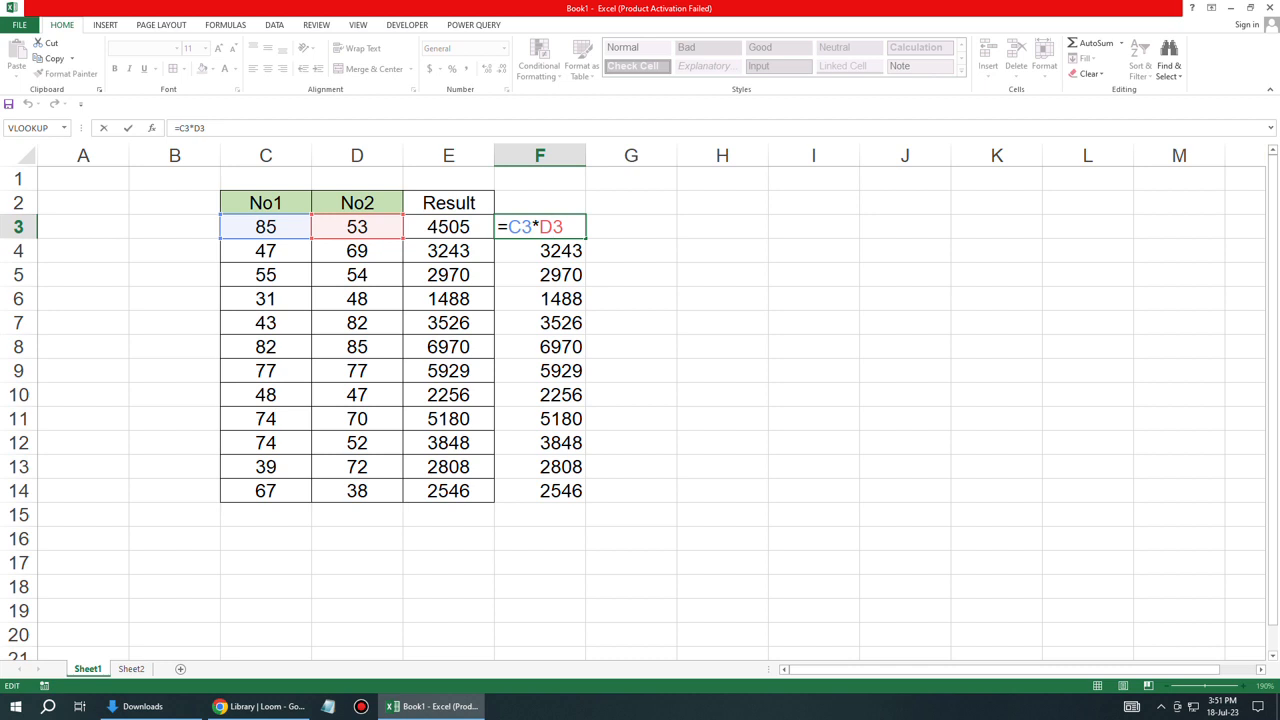
pyautogui.press('Return')
pyautogui.doubleClick(468, 228)
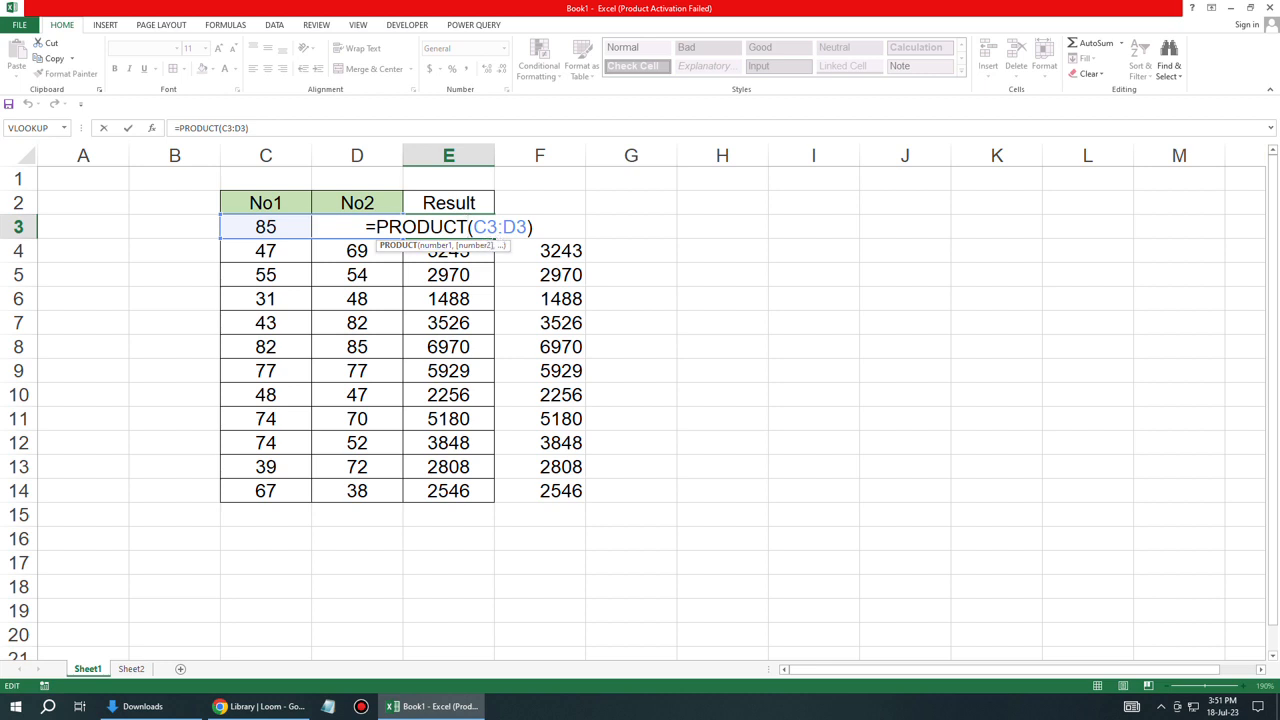
pyautogui.press('Return')
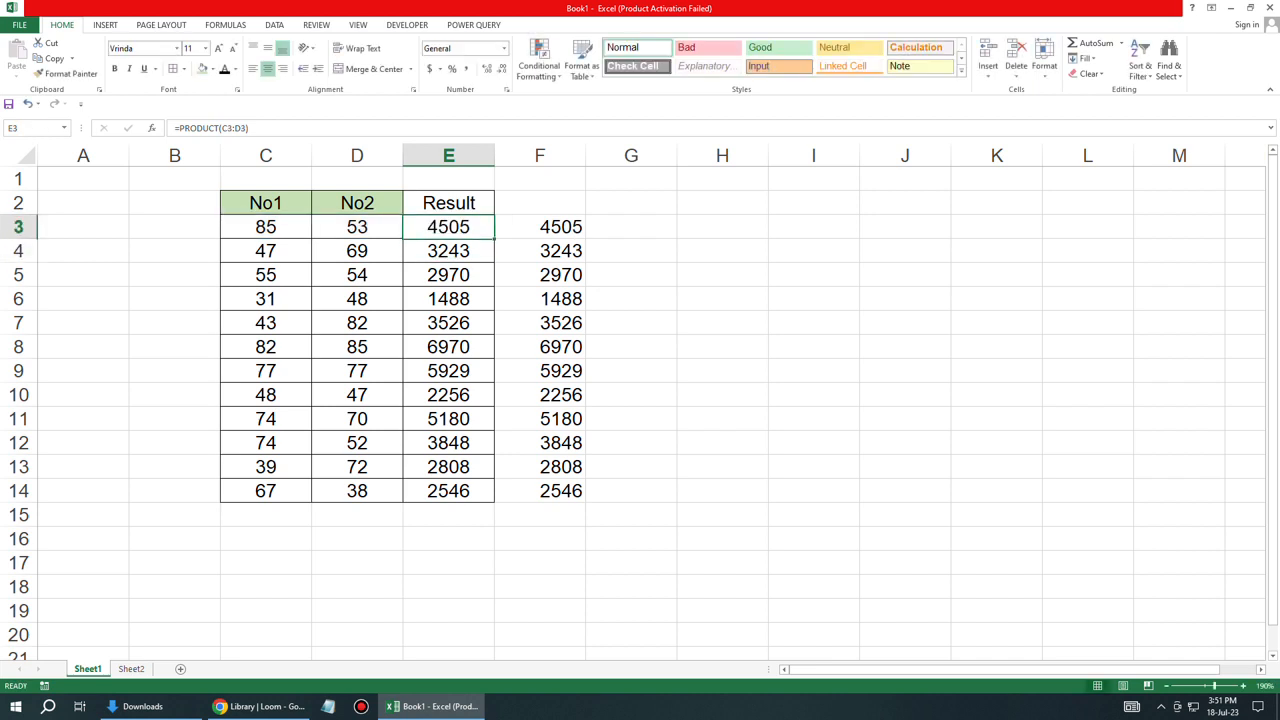
# - Clear the formulas from E3:F14 and enter the division formula =C3/D3 in E3
pyautogui.moveTo(448, 227); pyautogui.dragTo(540, 490)
pyautogui.press('Delete')
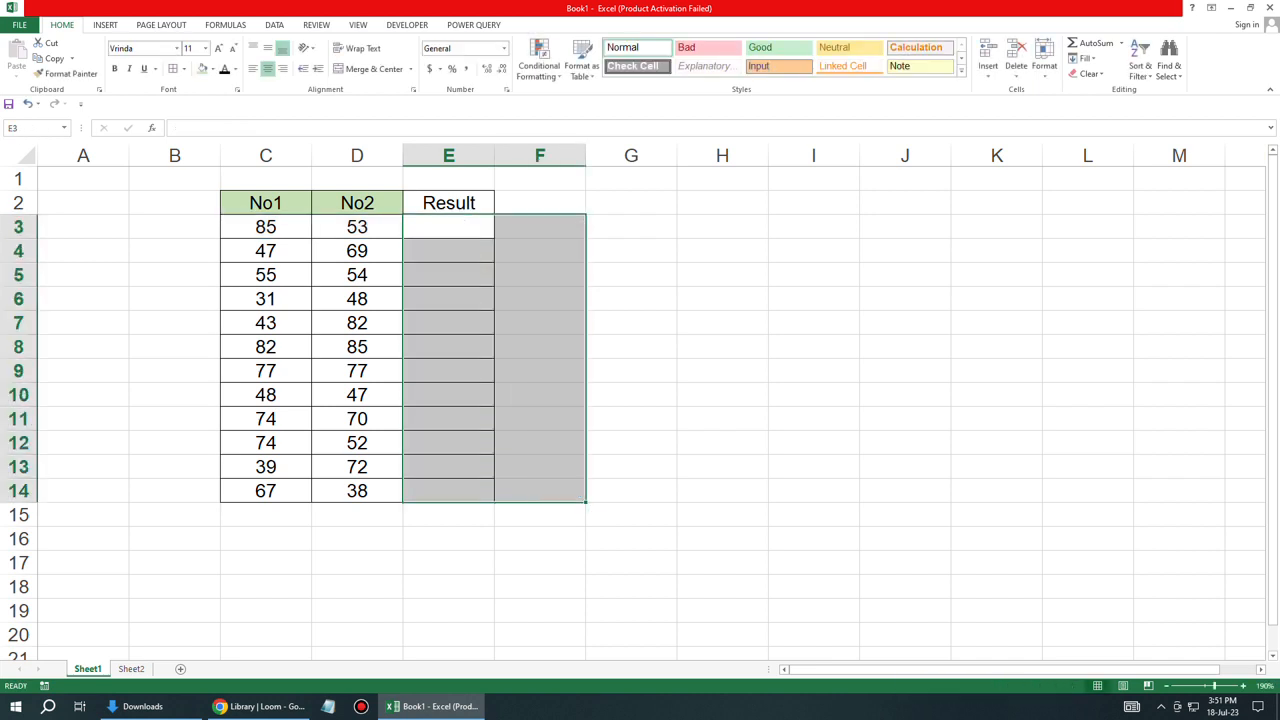
pyautogui.click(448, 227)
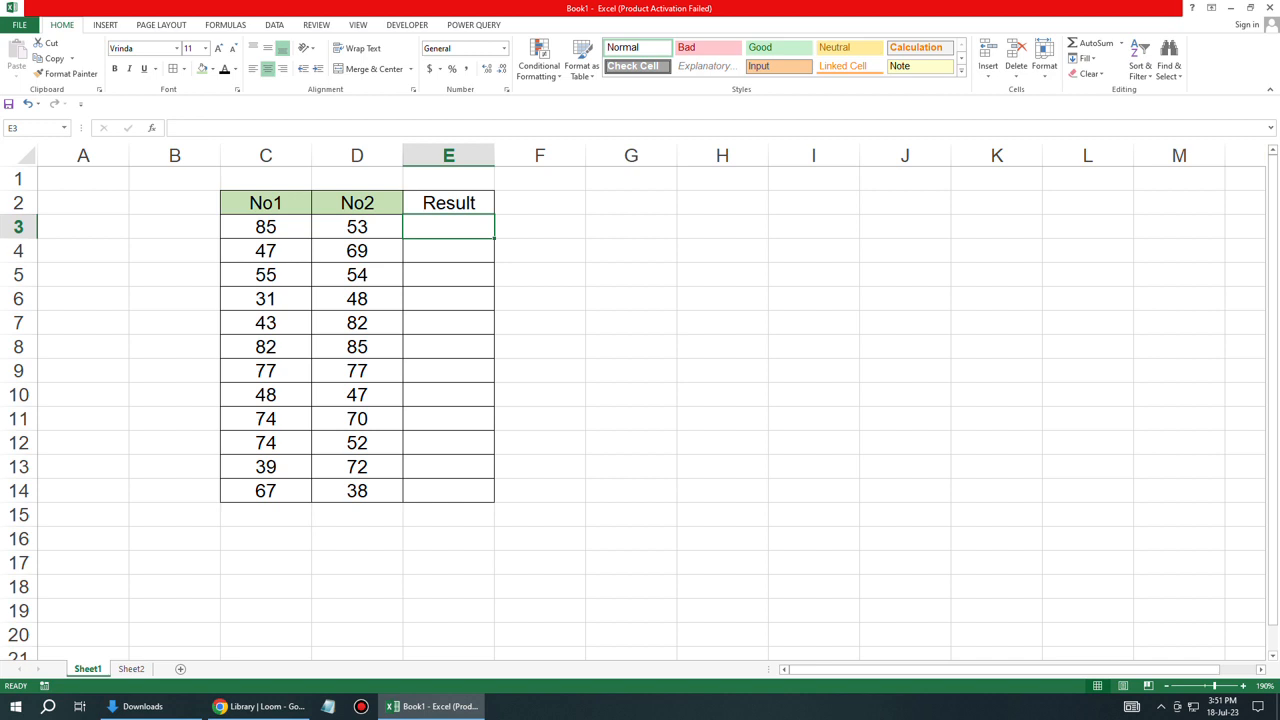
pyautogui.write('=')
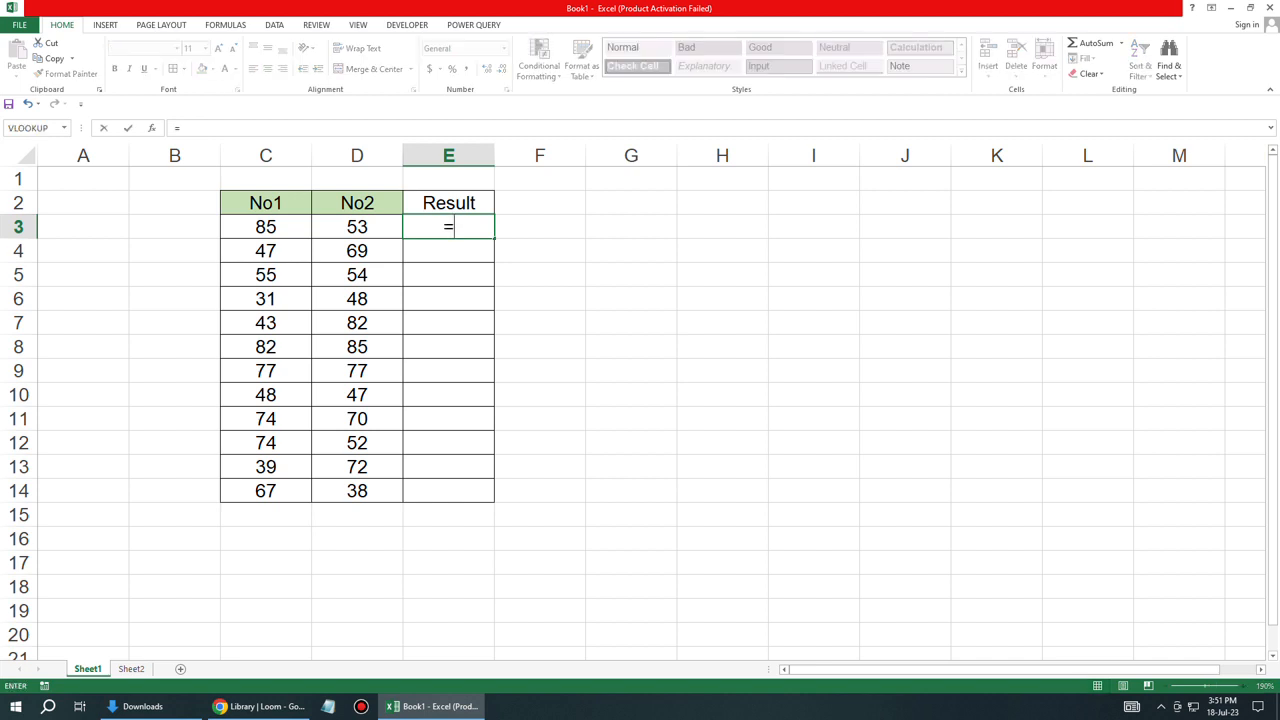
pyautogui.click(265, 227)
pyautogui.write('/')
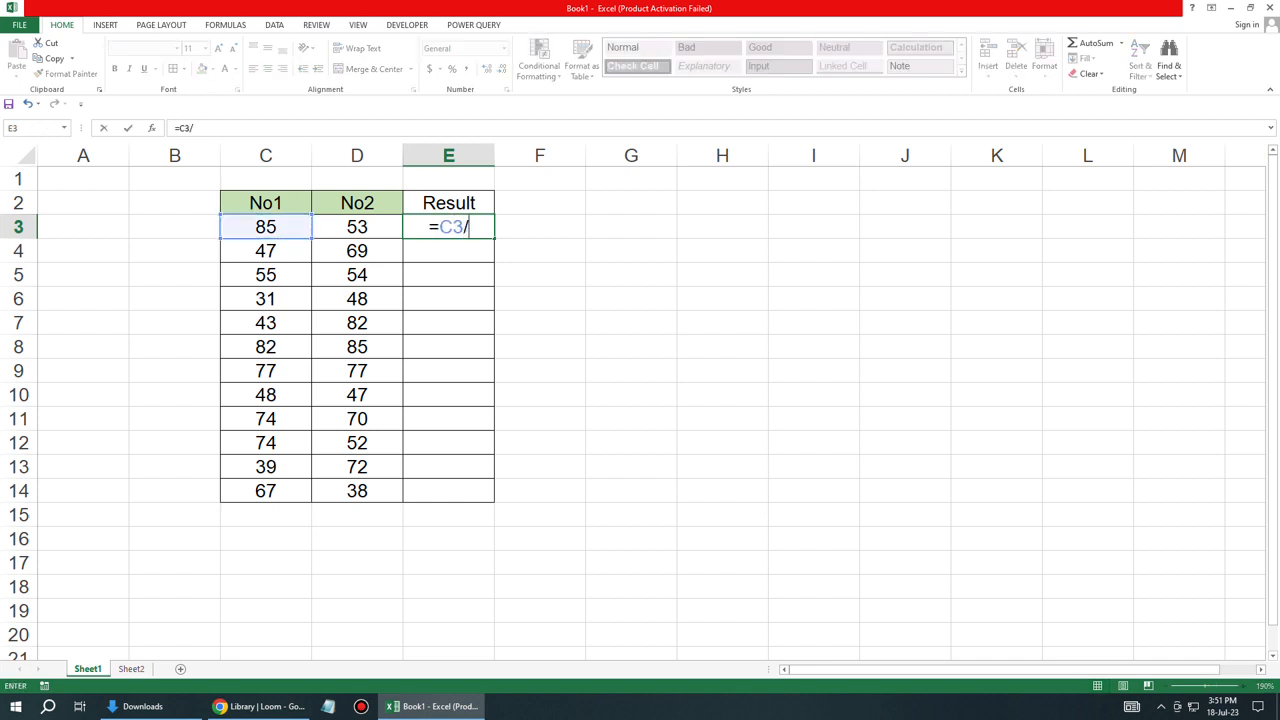
pyautogui.press('Left')
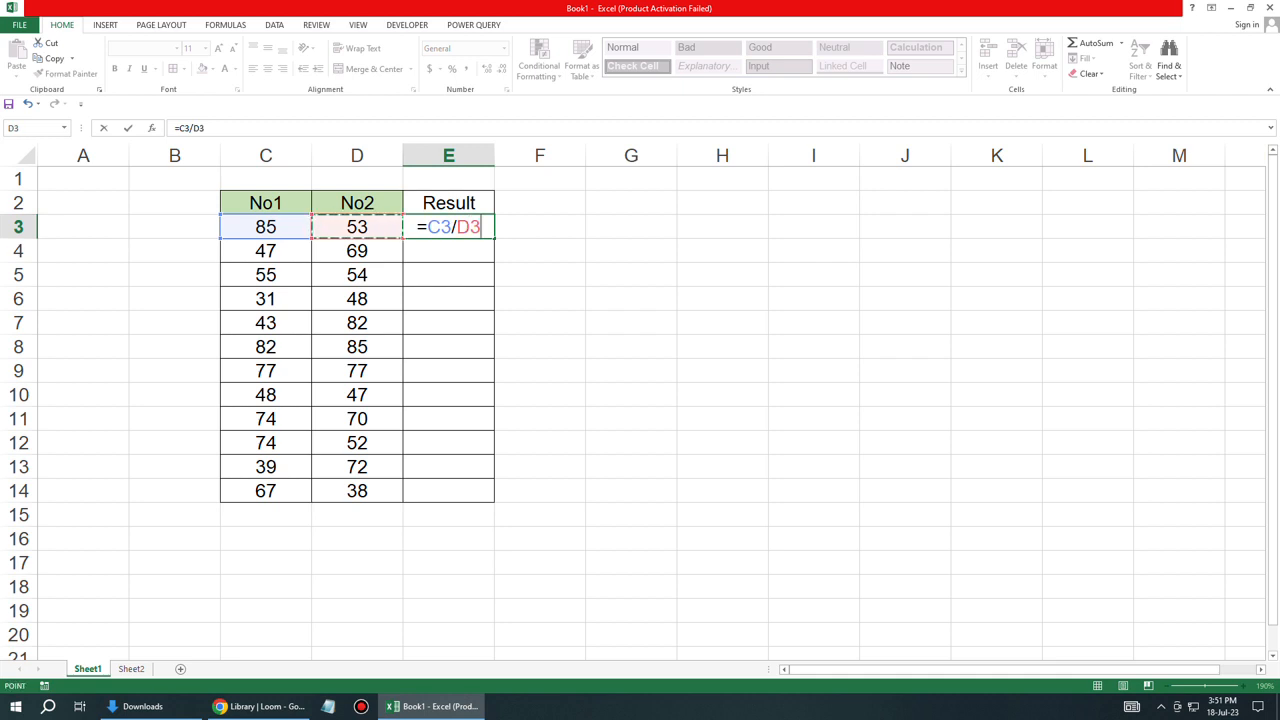
pyautogui.press('Return')
pyautogui.press('Up')
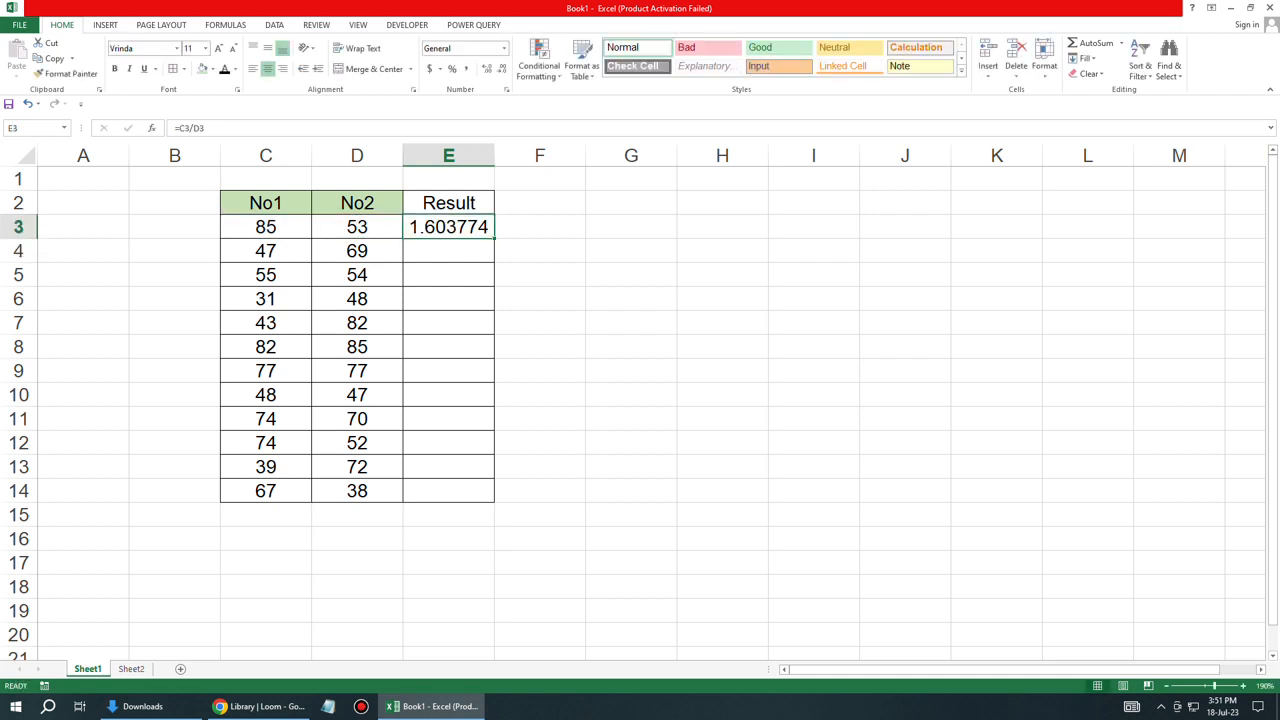
# - Fill the division formula from E3 down to E14 and widen column E slightly
pyautogui.moveTo(494, 238); pyautogui.dragTo(496, 503)
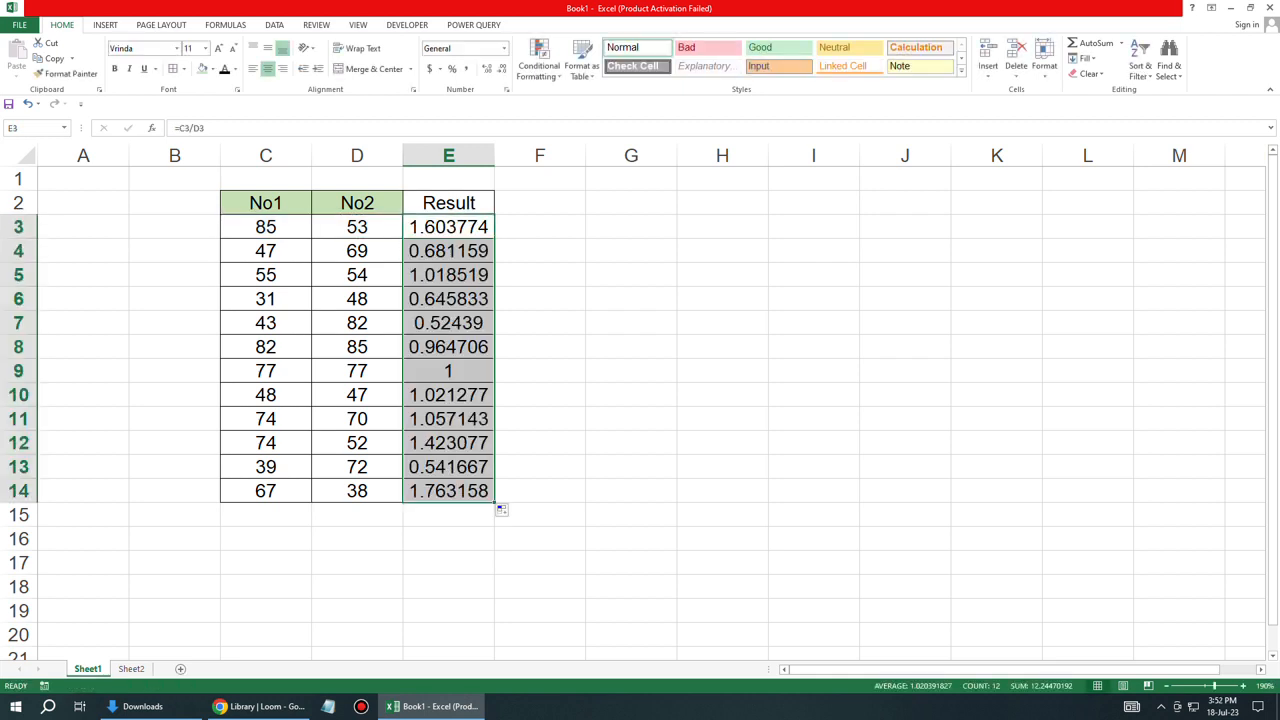
pyautogui.moveTo(494, 155); pyautogui.dragTo(511, 155)
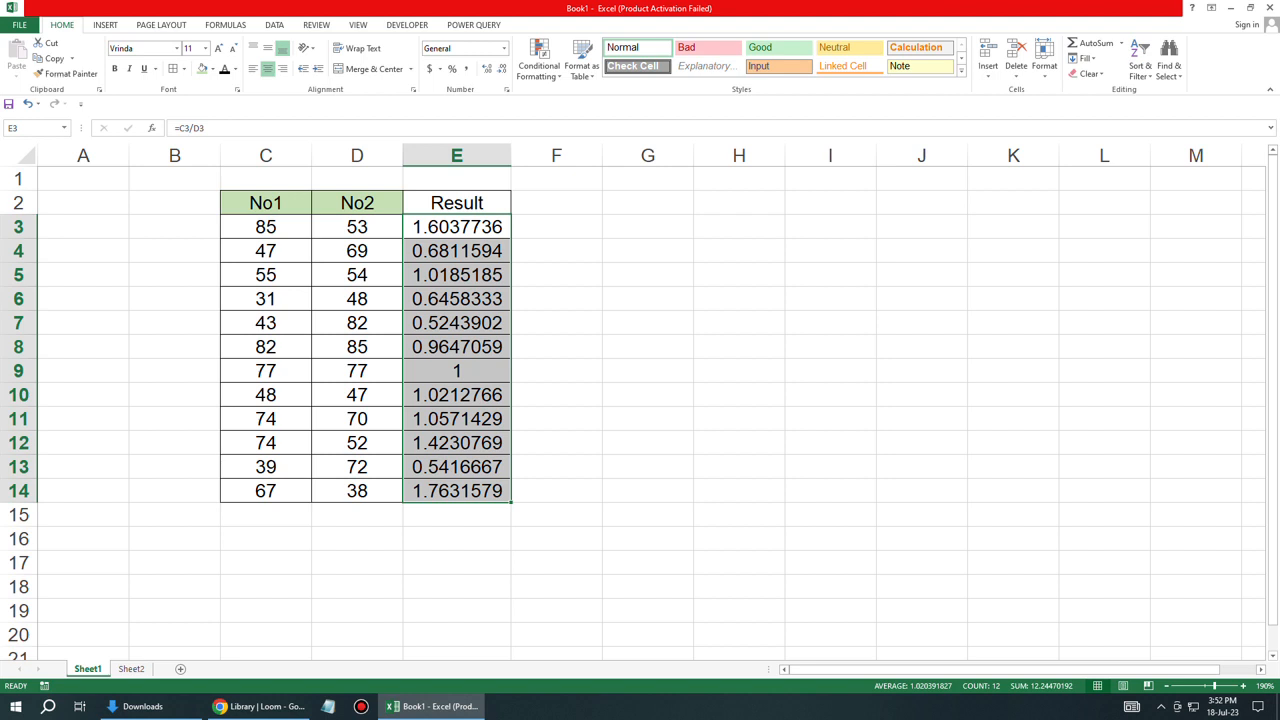
# - Change the first row's No1 value in C3 to 84 and its No2 value in D3 to 12
pyautogui.click(266, 227)
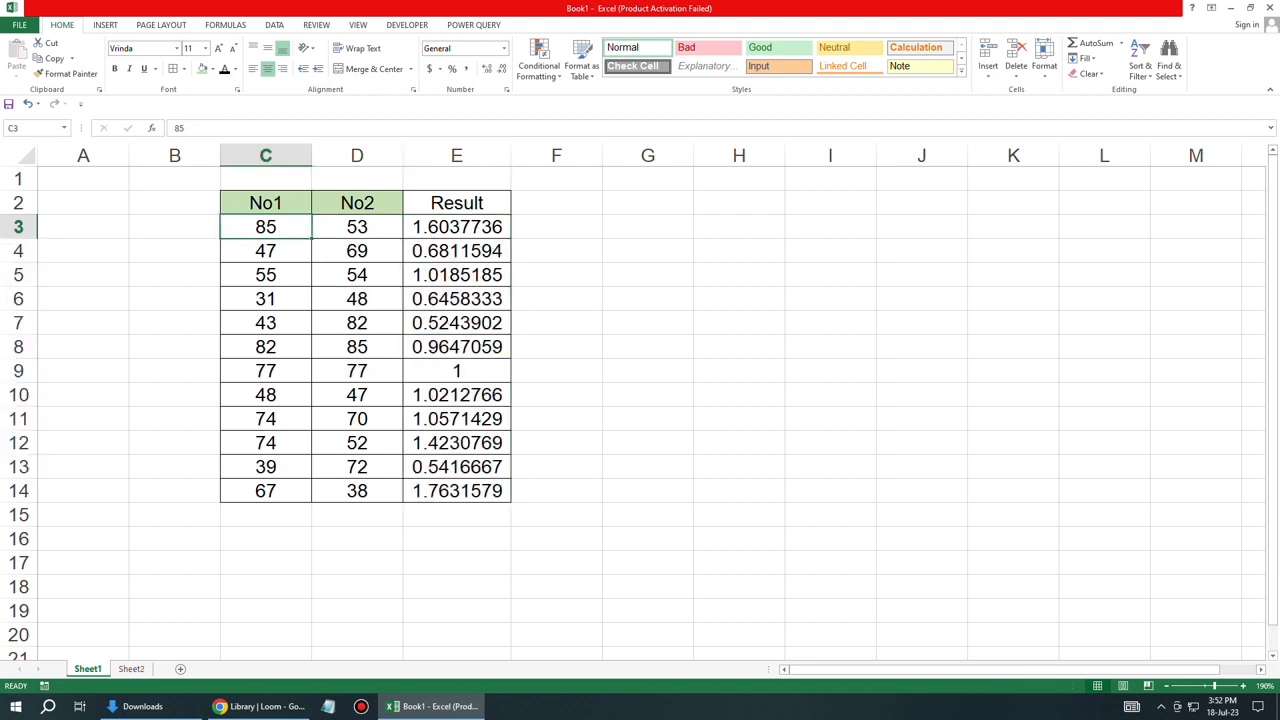
pyautogui.write('84')
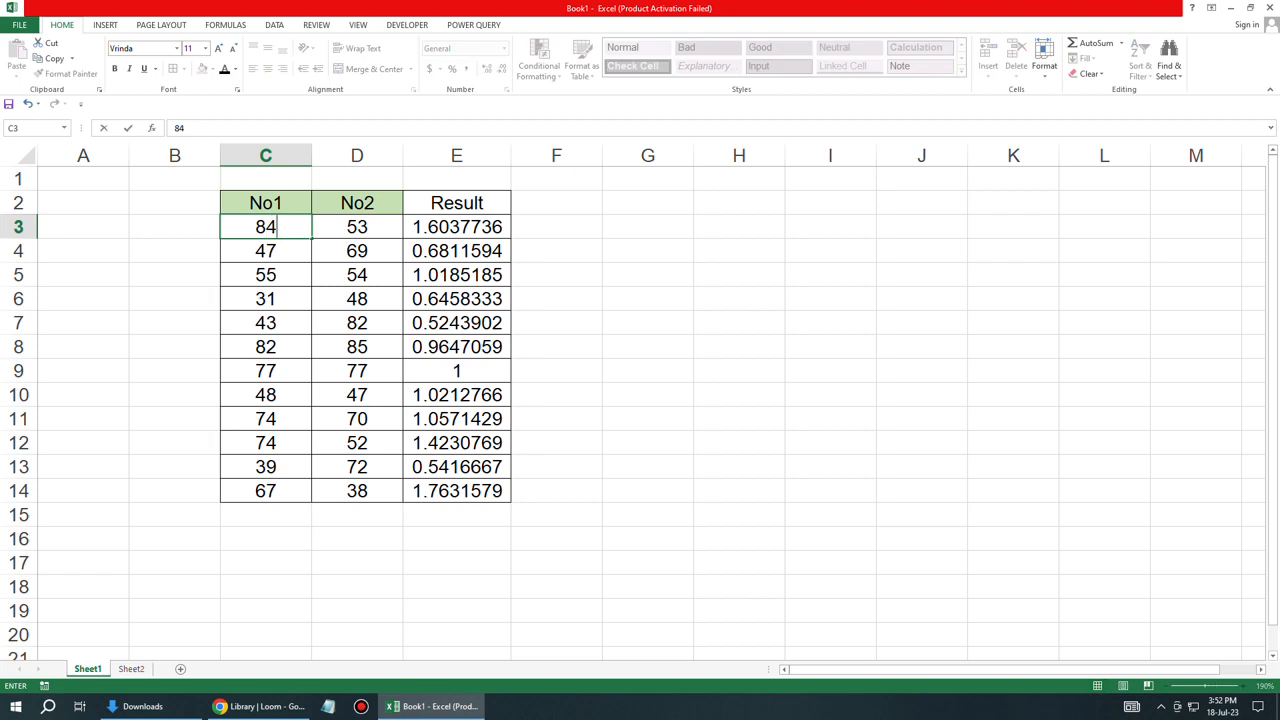
pyautogui.press('Tab')
pyautogui.write('12')
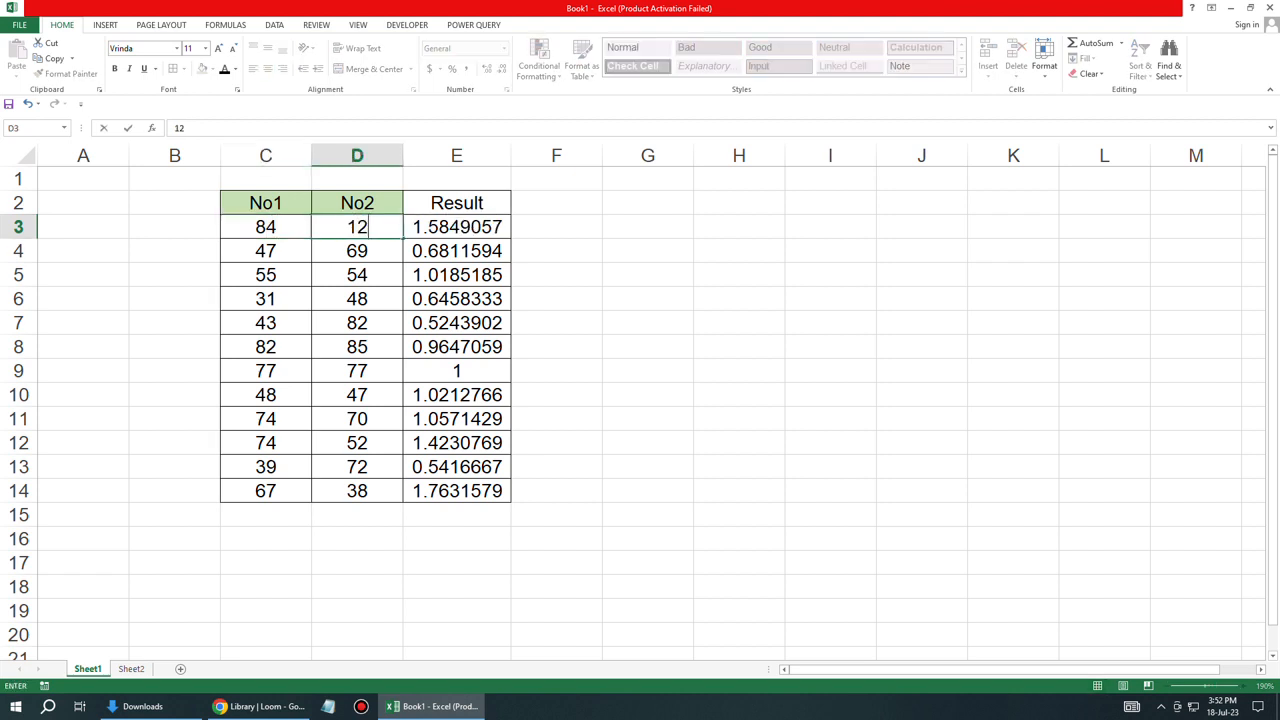
pyautogui.press('Return')
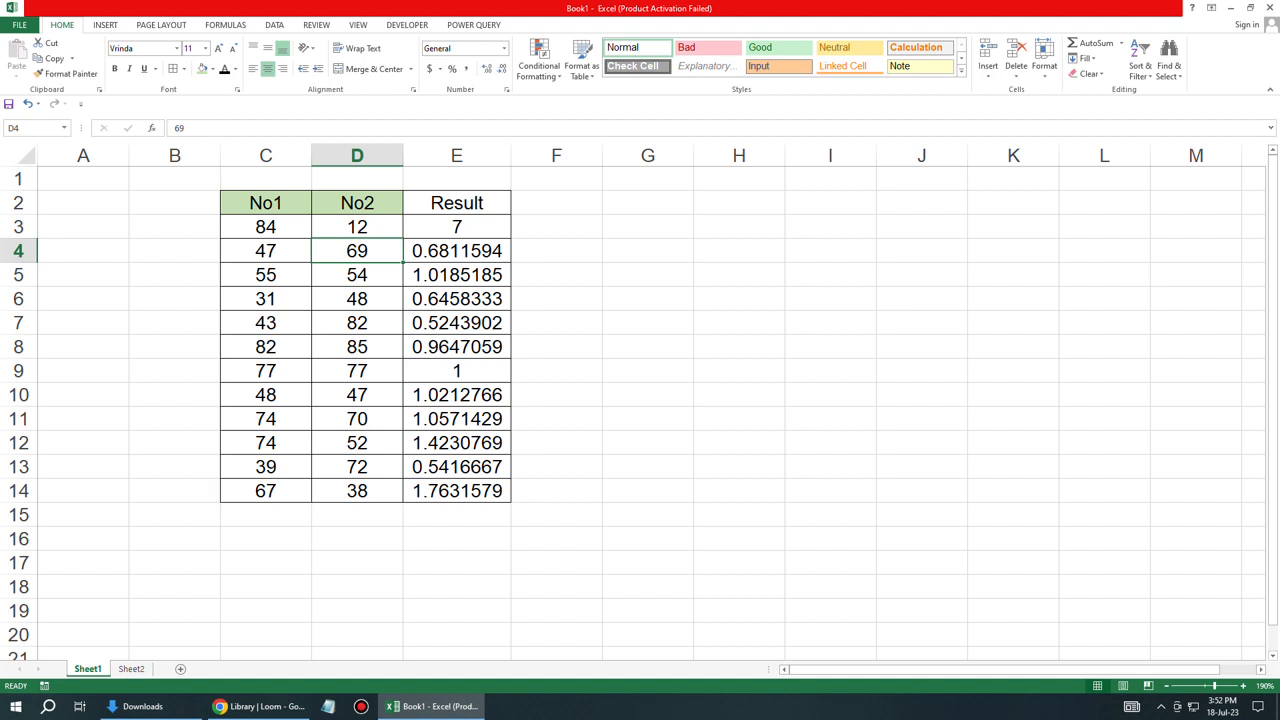
# - Format the Result cells E3:E14 with the Number category and 2 decimal places
pyautogui.moveTo(456, 227); pyautogui.dragTo(456, 491)
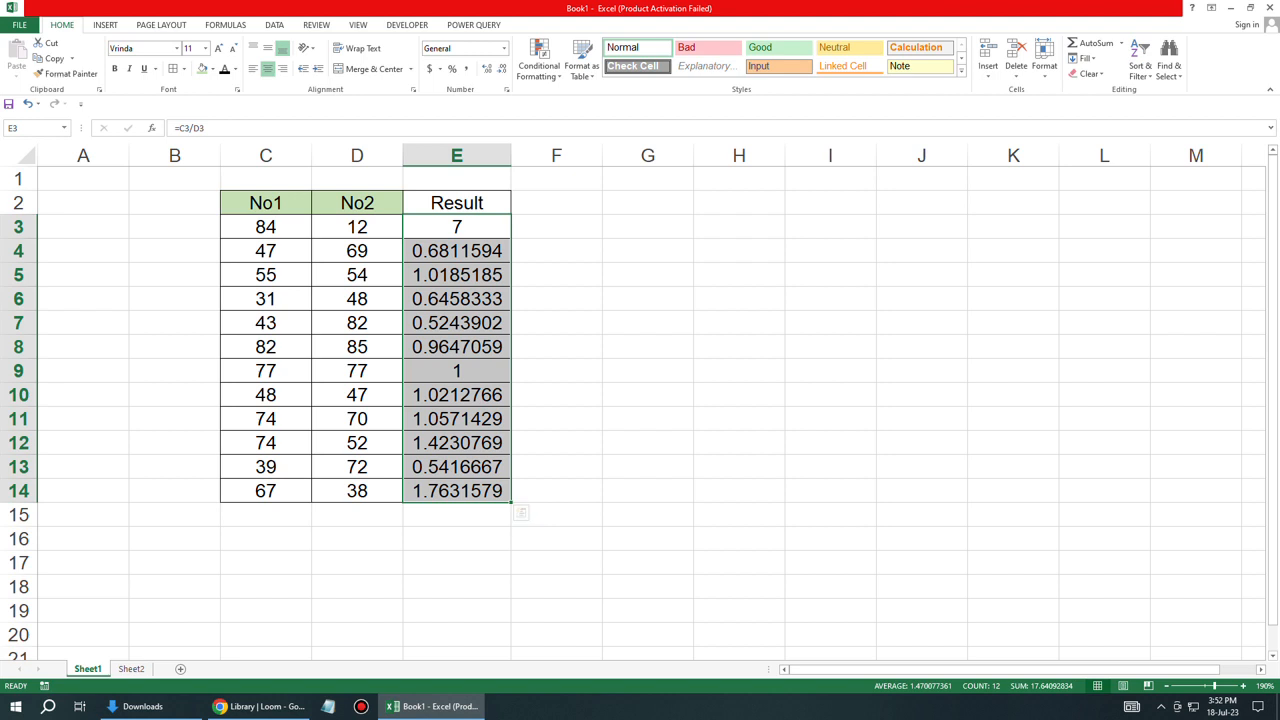
pyautogui.moveTo(456, 227); pyautogui.dragTo(456, 491)
pyautogui.click(505, 53)
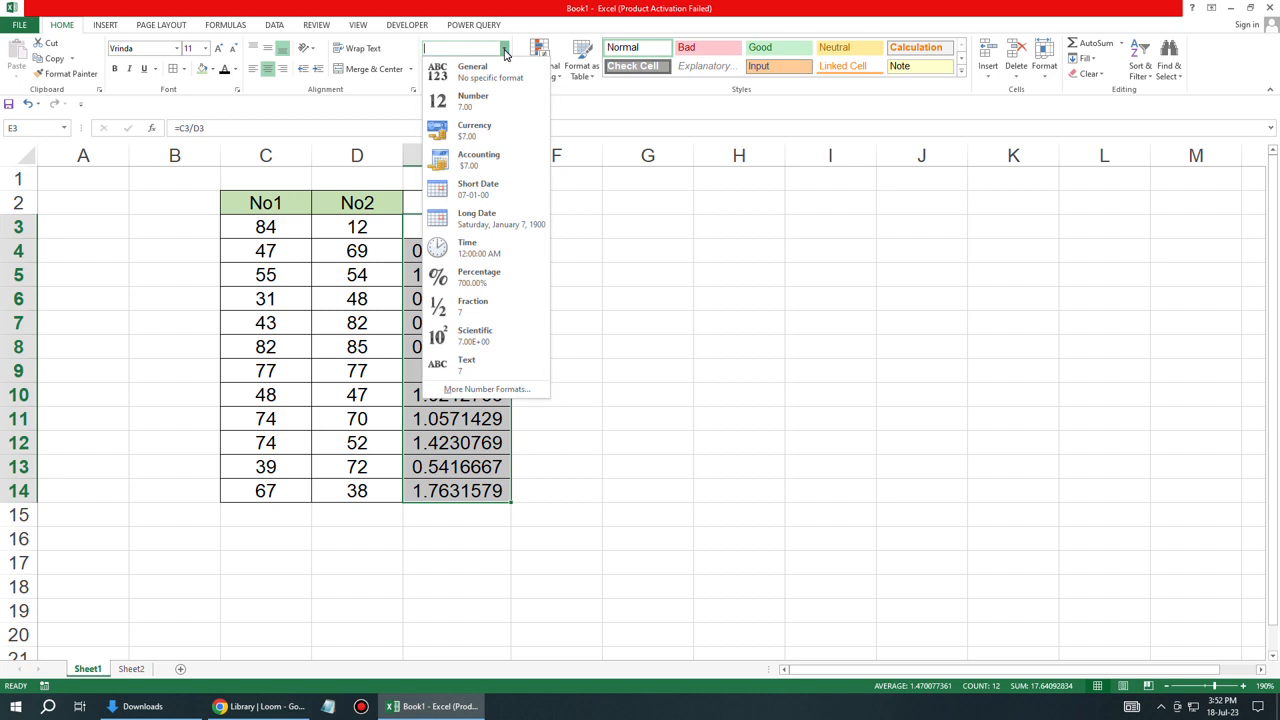
pyautogui.click(485, 390)
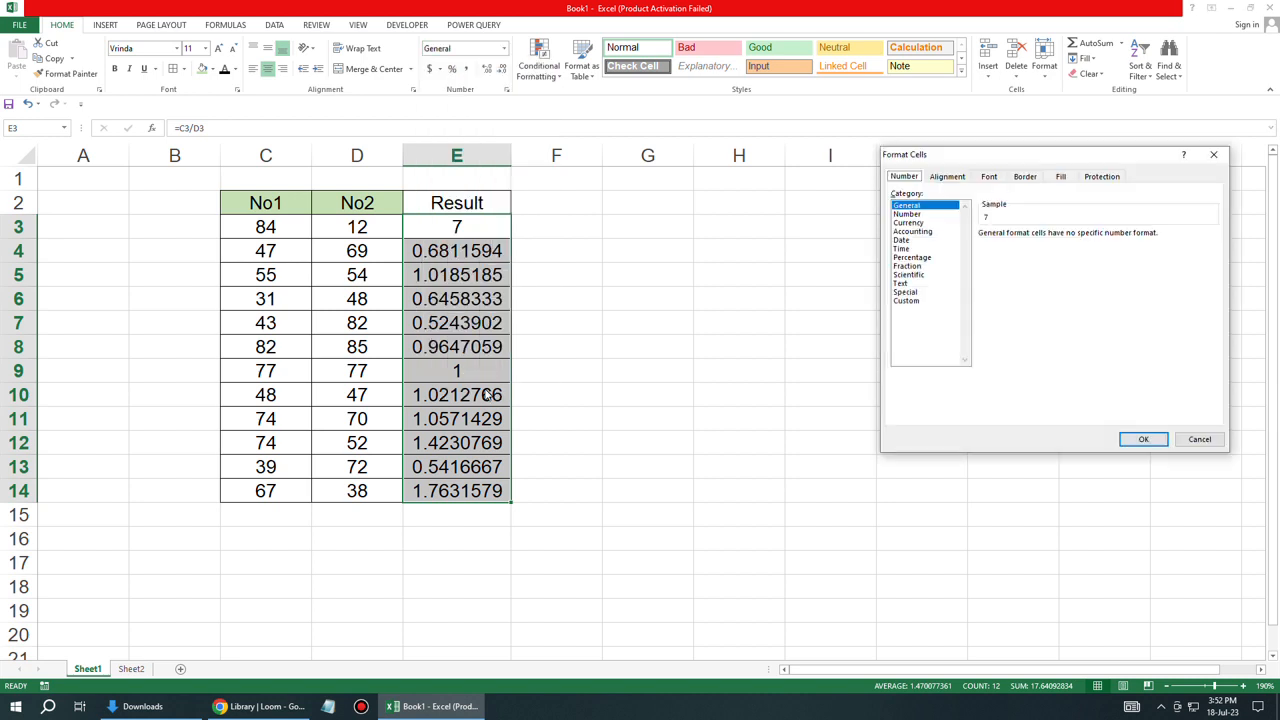
pyautogui.moveTo(1047, 160); pyautogui.dragTo(839, 187)
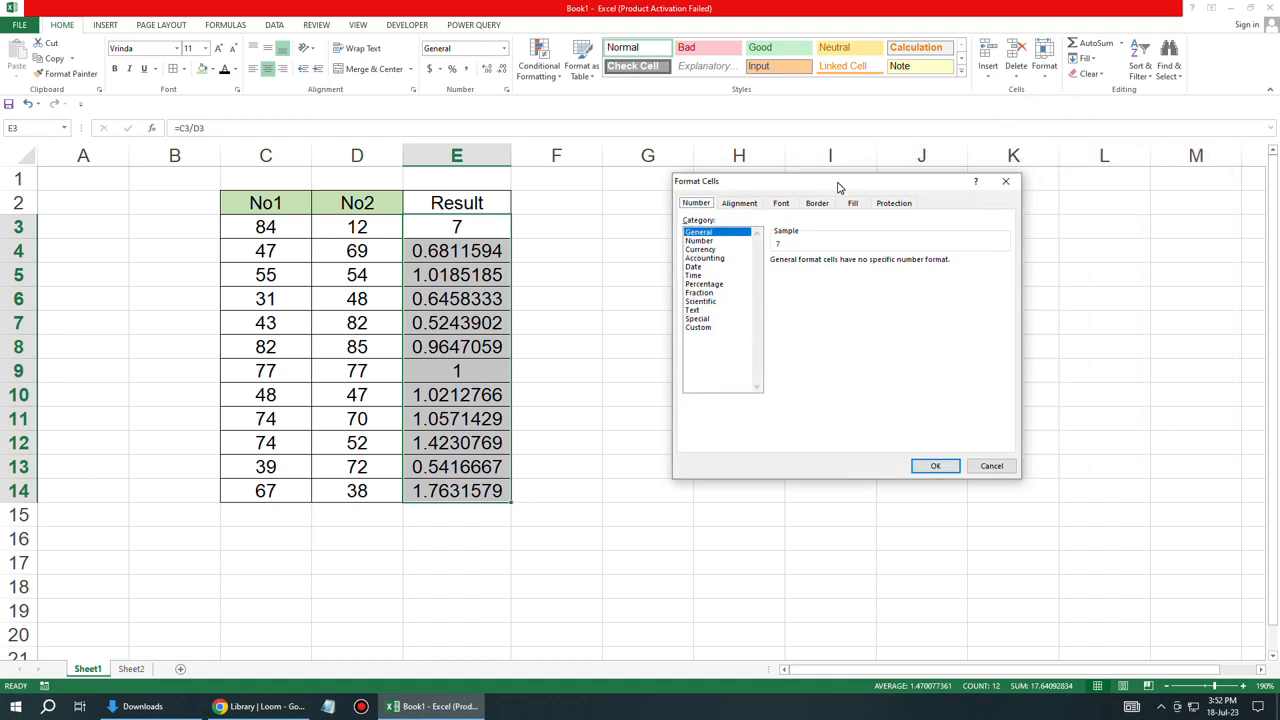
pyautogui.click(700, 241)
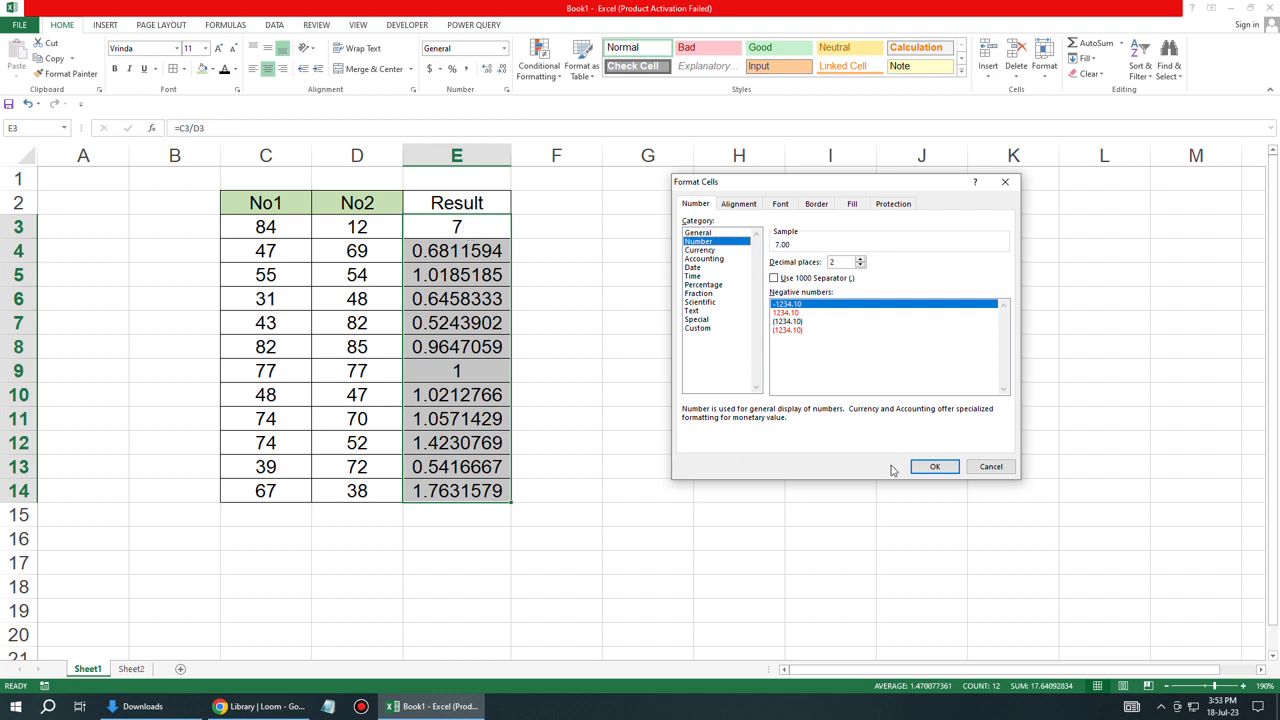
pyautogui.click(934, 467)
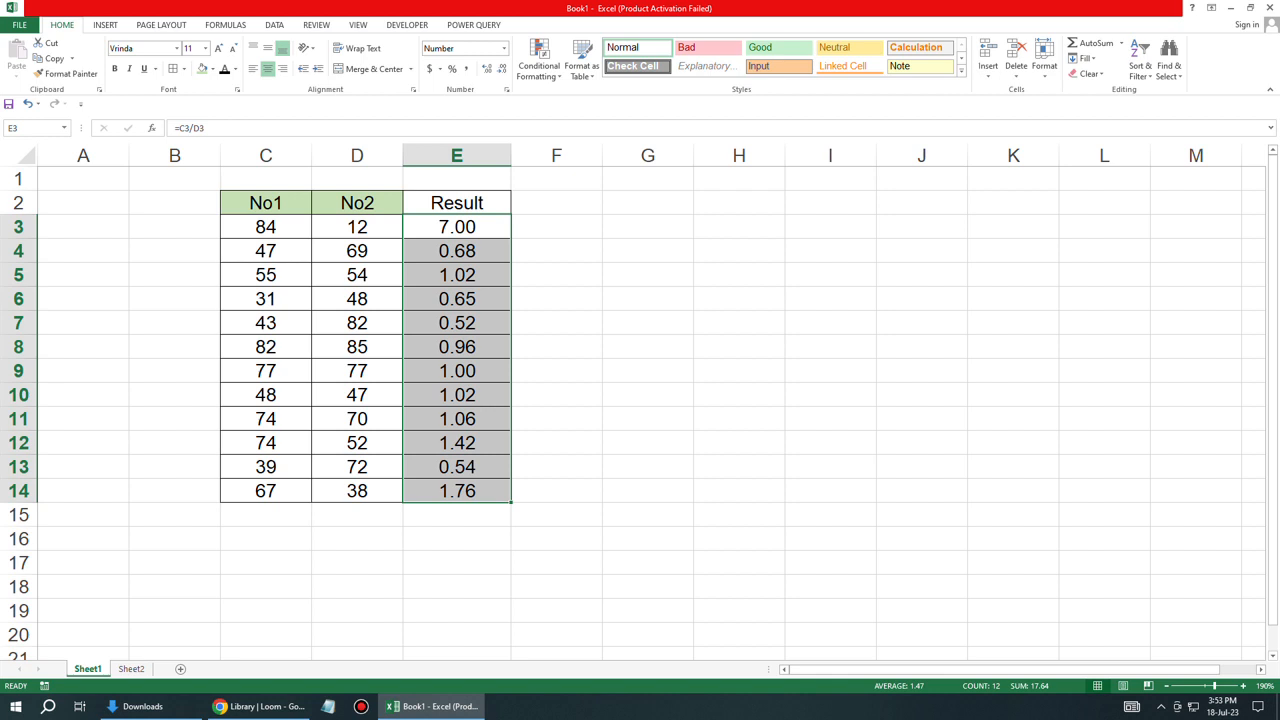
# - Reduce the number format of the Result cells E3:E14 to 0 decimal places
pyautogui.moveTo(457, 227); pyautogui.dragTo(457, 491)
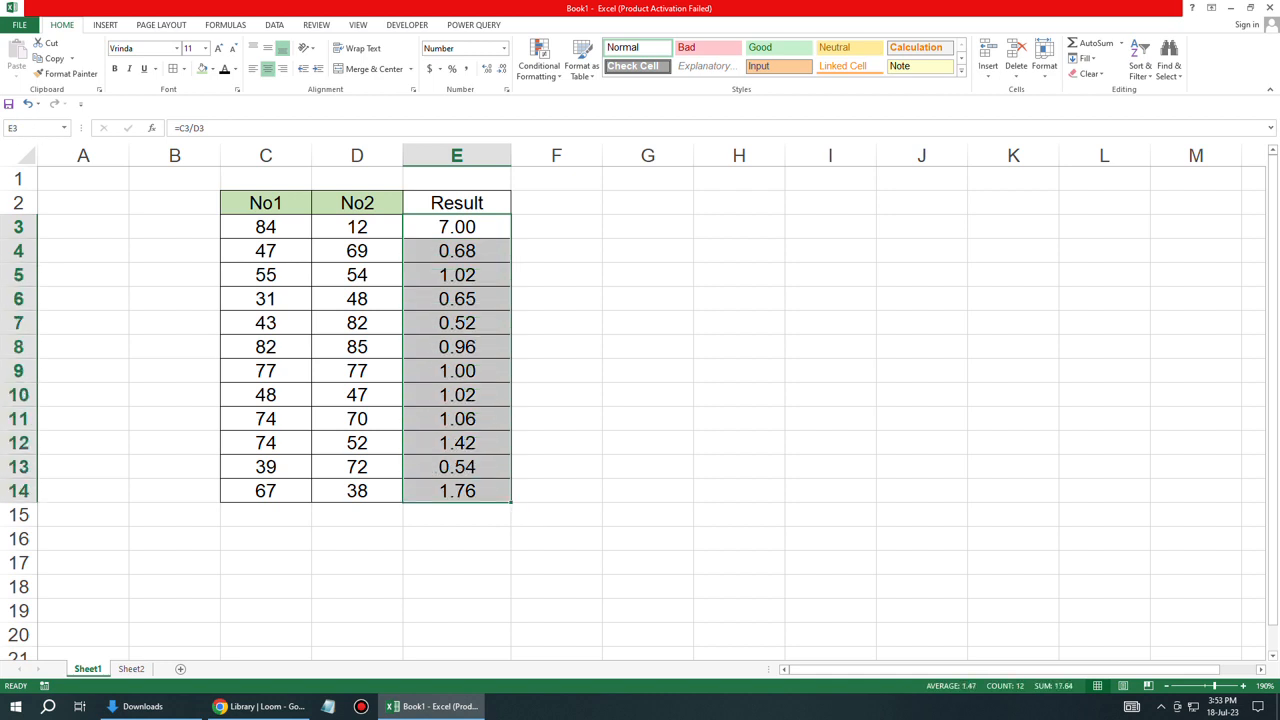
pyautogui.click(505, 50)
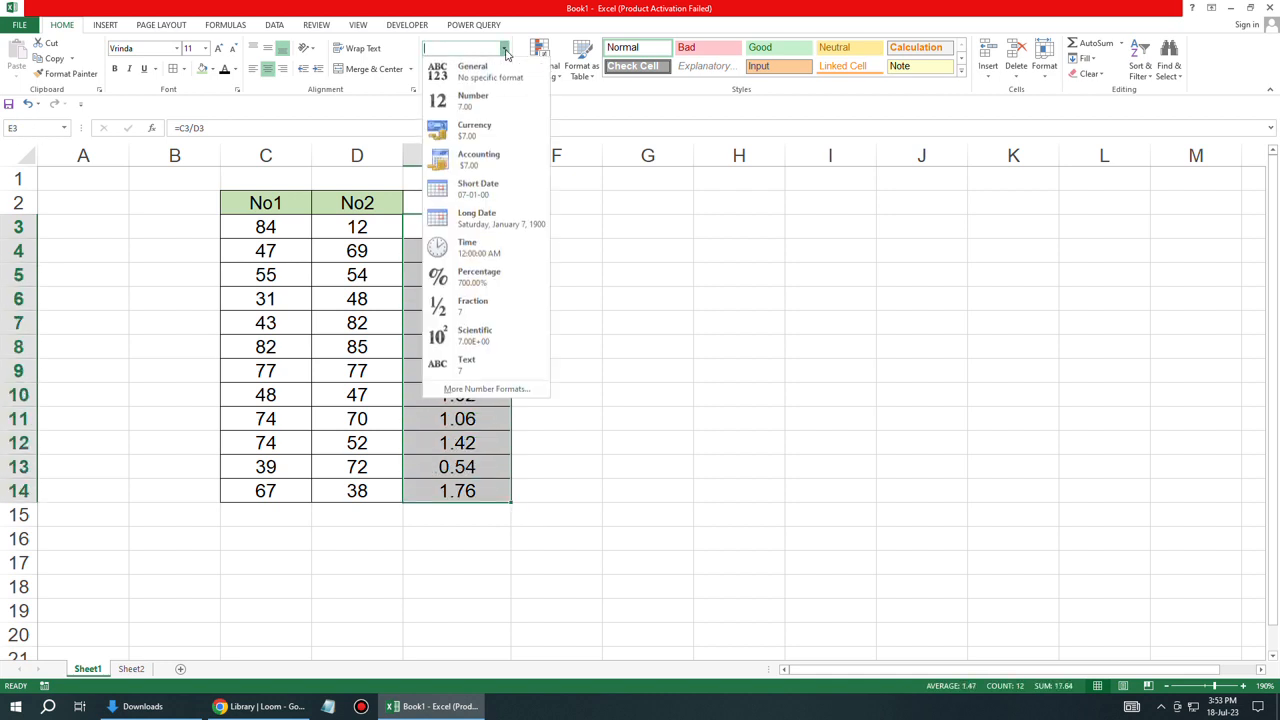
pyautogui.click(486, 389)
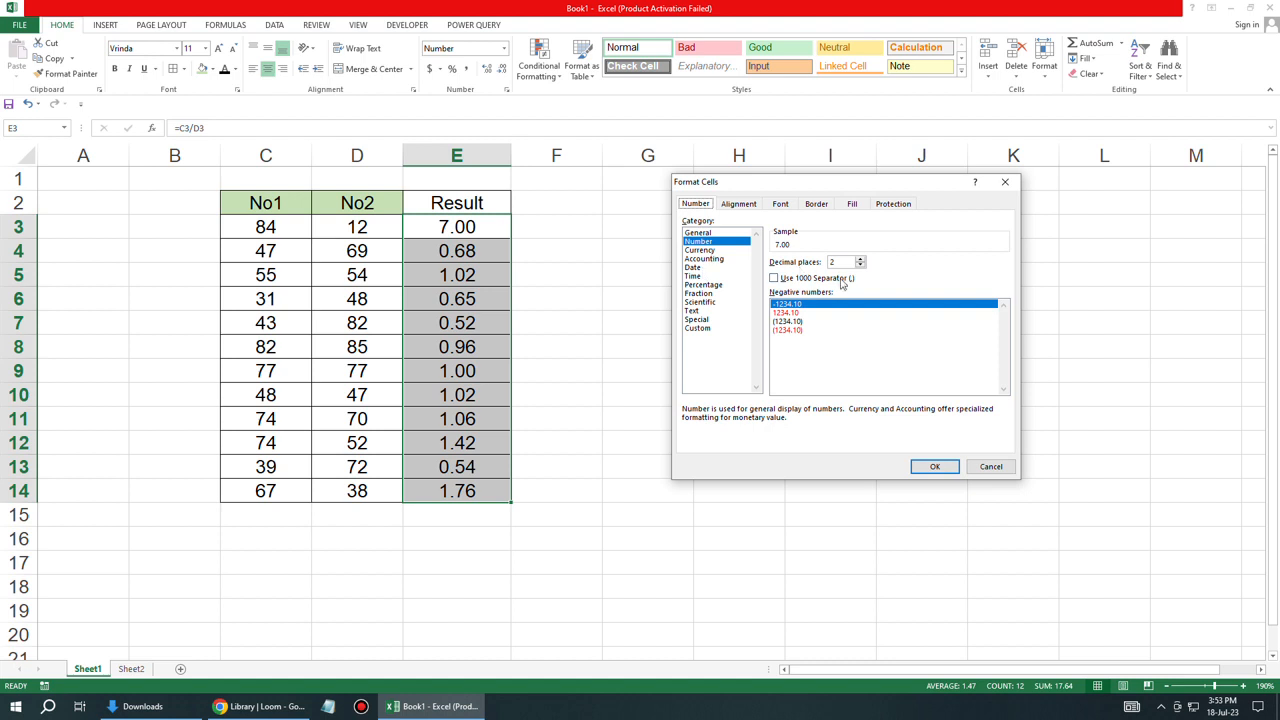
pyautogui.click(861, 265)
pyautogui.click(861, 265)
pyautogui.click(934, 467)
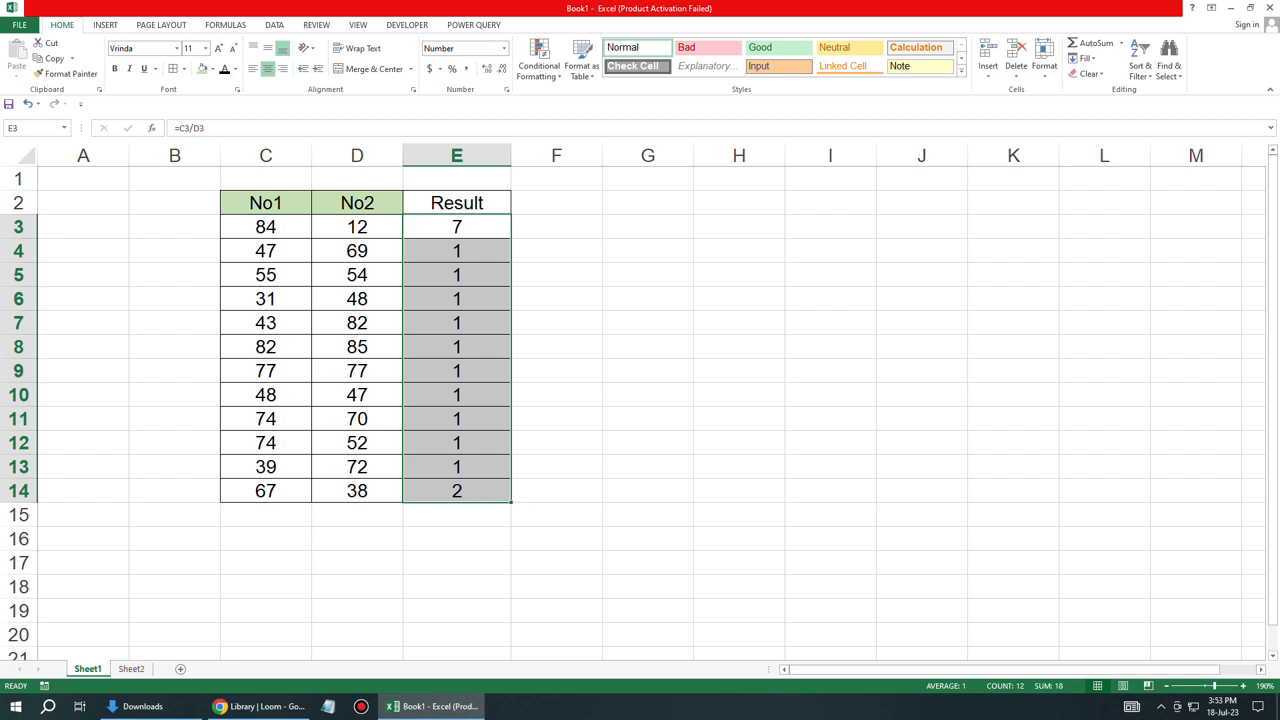
# - Return the Result cells E3:E14 to the General number format and check the formula in E3
pyautogui.moveTo(457, 227); pyautogui.dragTo(460, 491)
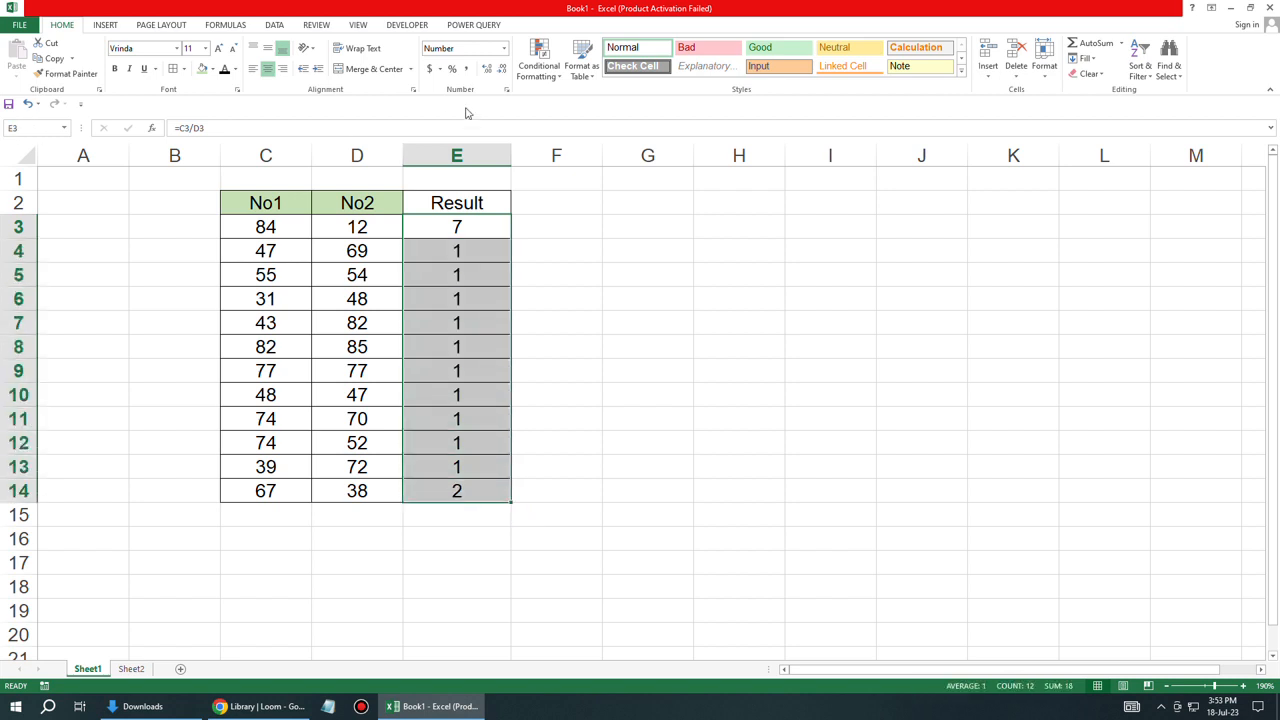
pyautogui.click(505, 52)
pyautogui.click(486, 72)
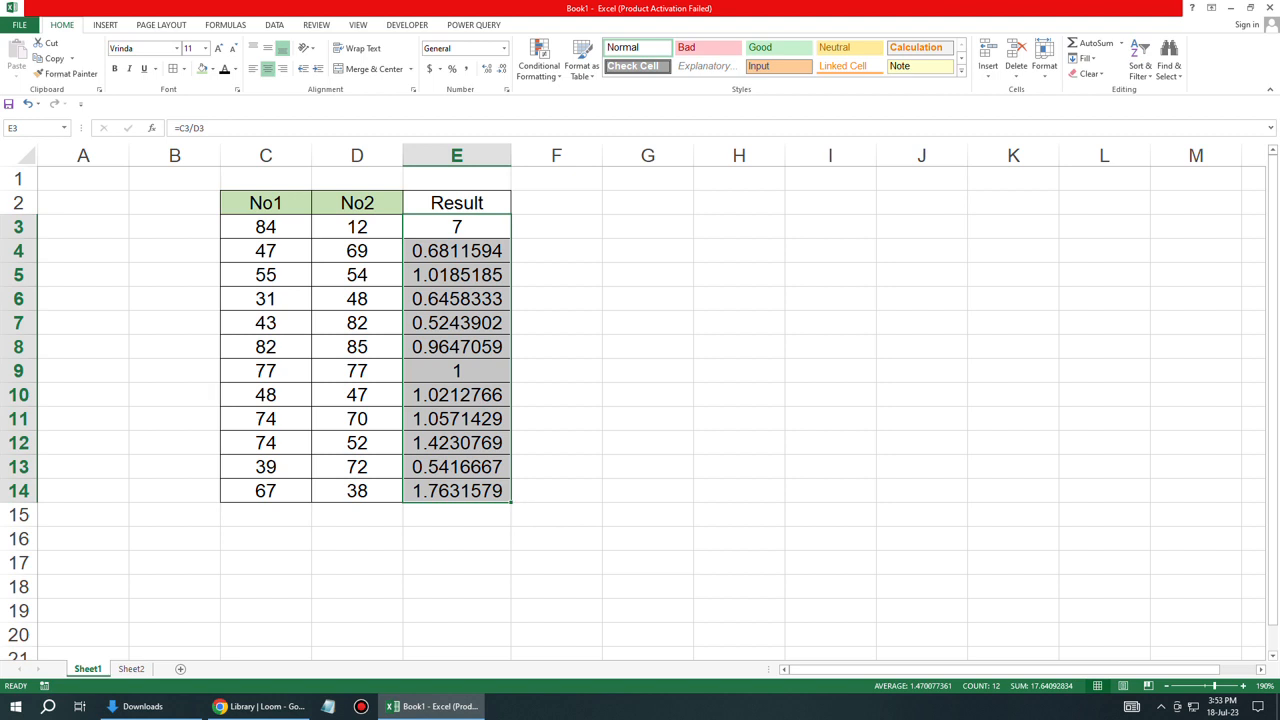
pyautogui.doubleClick(479, 228)
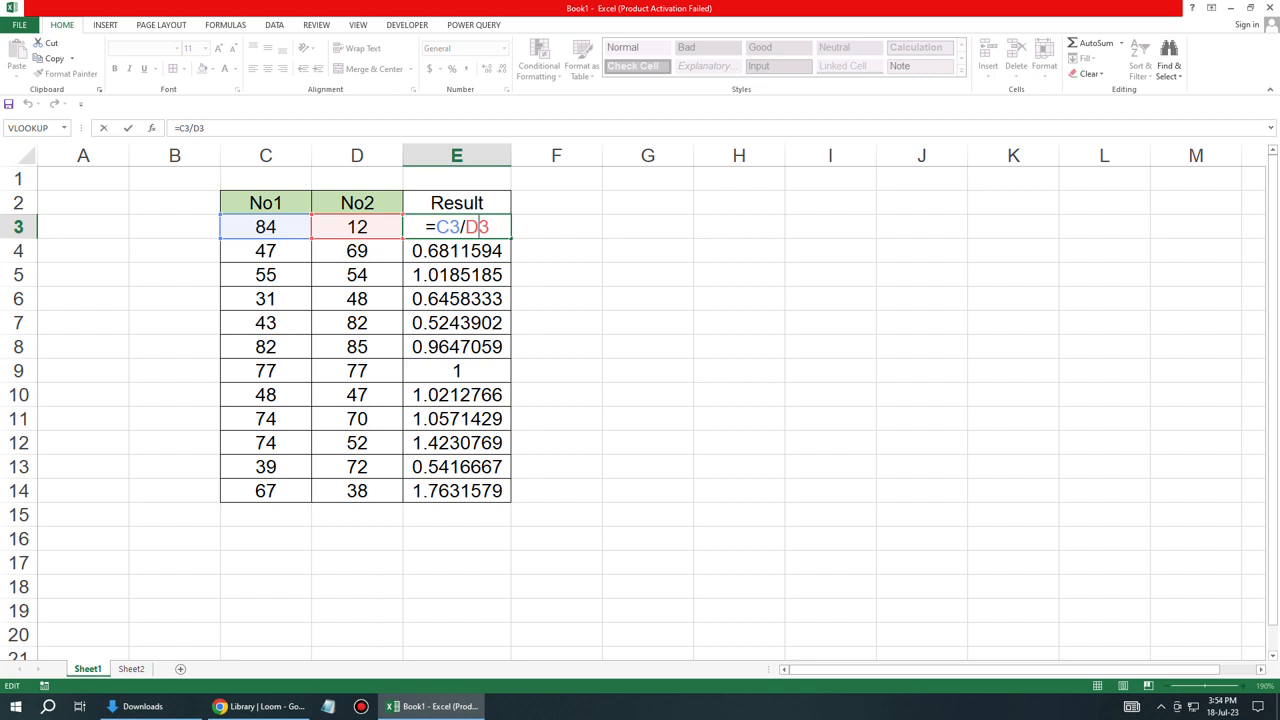
pyautogui.press('Escape')
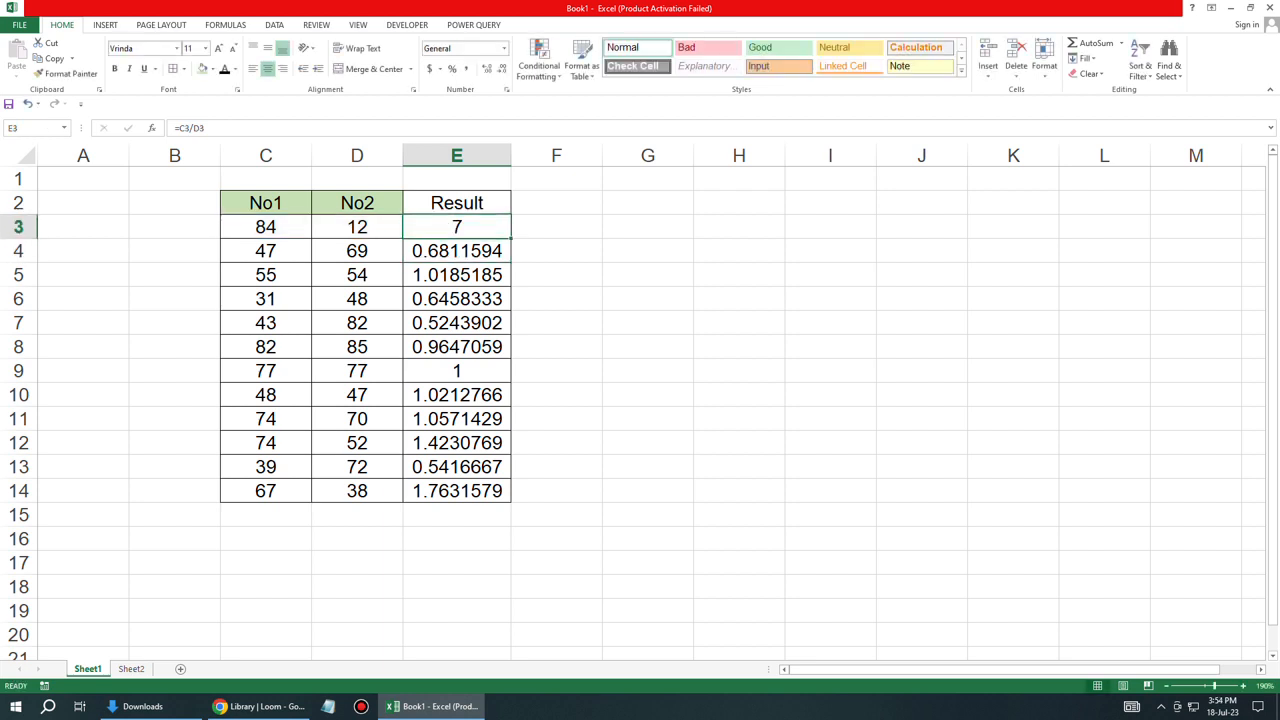
# - Undo the Result calculations, value edits and column deletions until the No3 and No4 columns are back beside an empty Result column
pyautogui.hotkey('ctrl', 'z')
pyautogui.hotkey('ctrl', 'z')
pyautogui.hotkey('ctrl', 'z')
pyautogui.hotkey('ctrl', 'z')
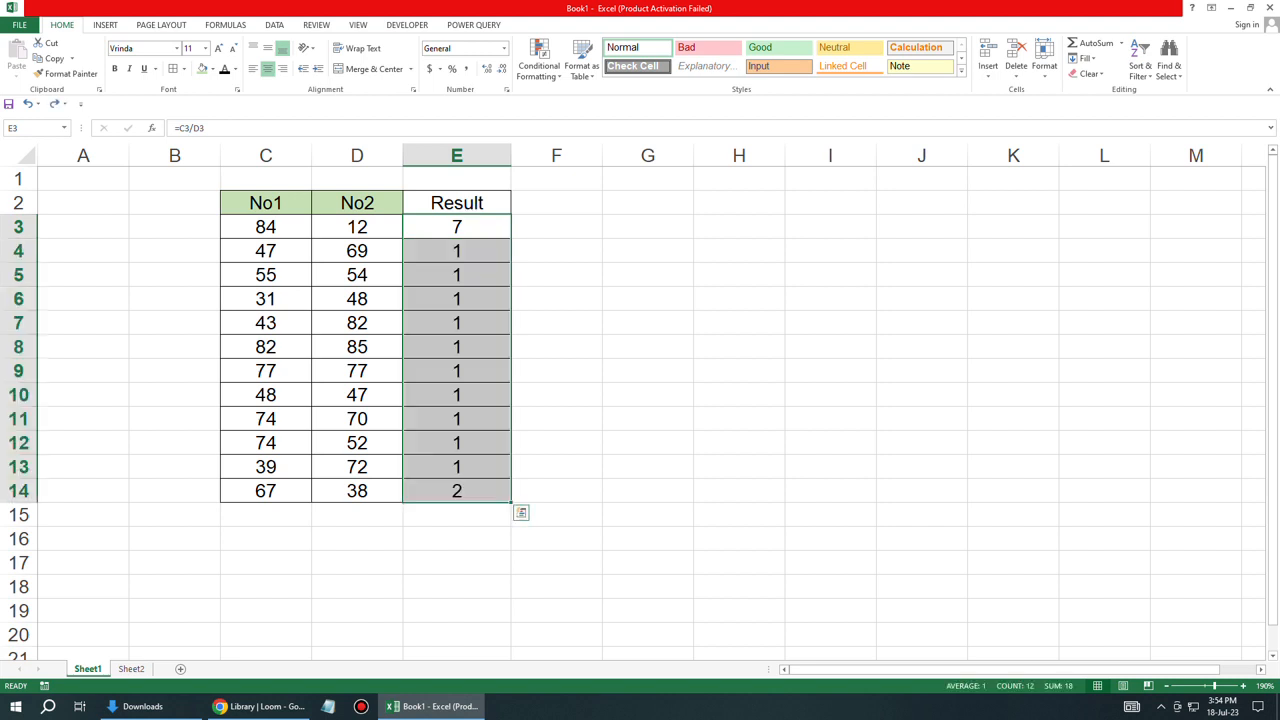
pyautogui.hotkey('ctrl', 'z')
pyautogui.hotkey('ctrl', 'z')
pyautogui.hotkey('ctrl', 'z')
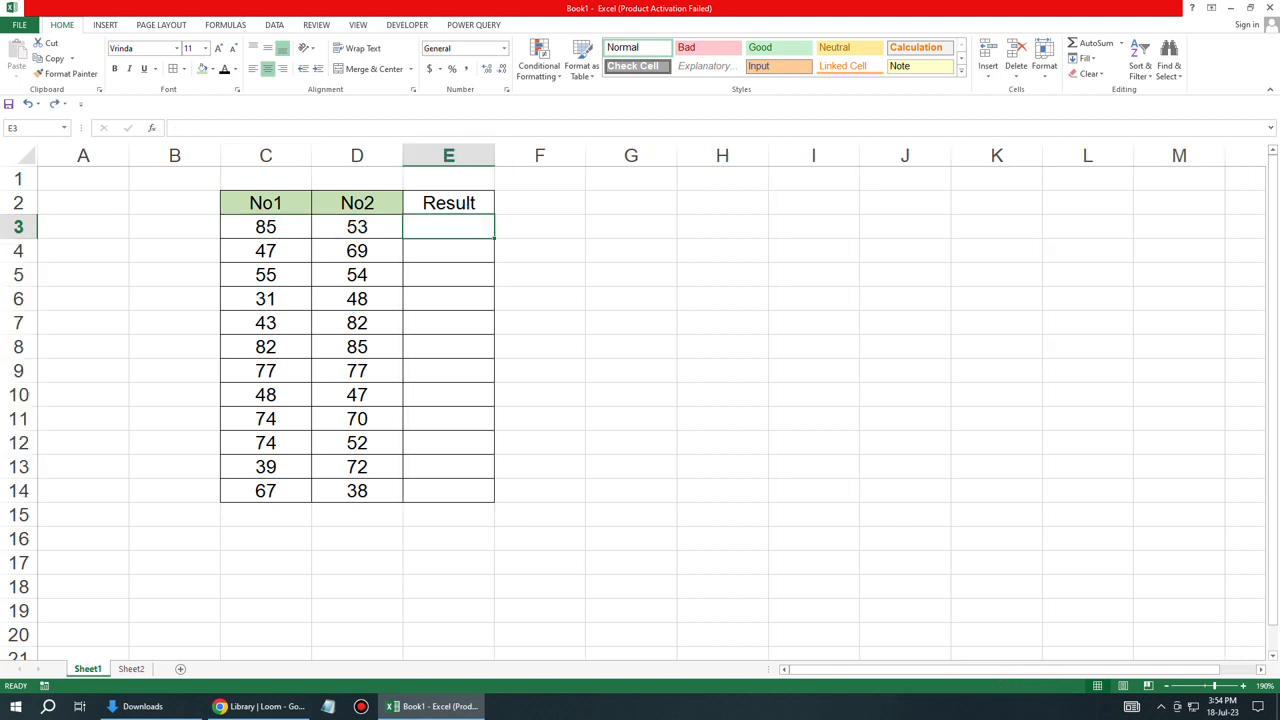
pyautogui.hotkey('ctrl', 'z')
pyautogui.hotkey('ctrl', 'z')
pyautogui.hotkey('ctrl', 'z')
pyautogui.hotkey('ctrl', 'z')
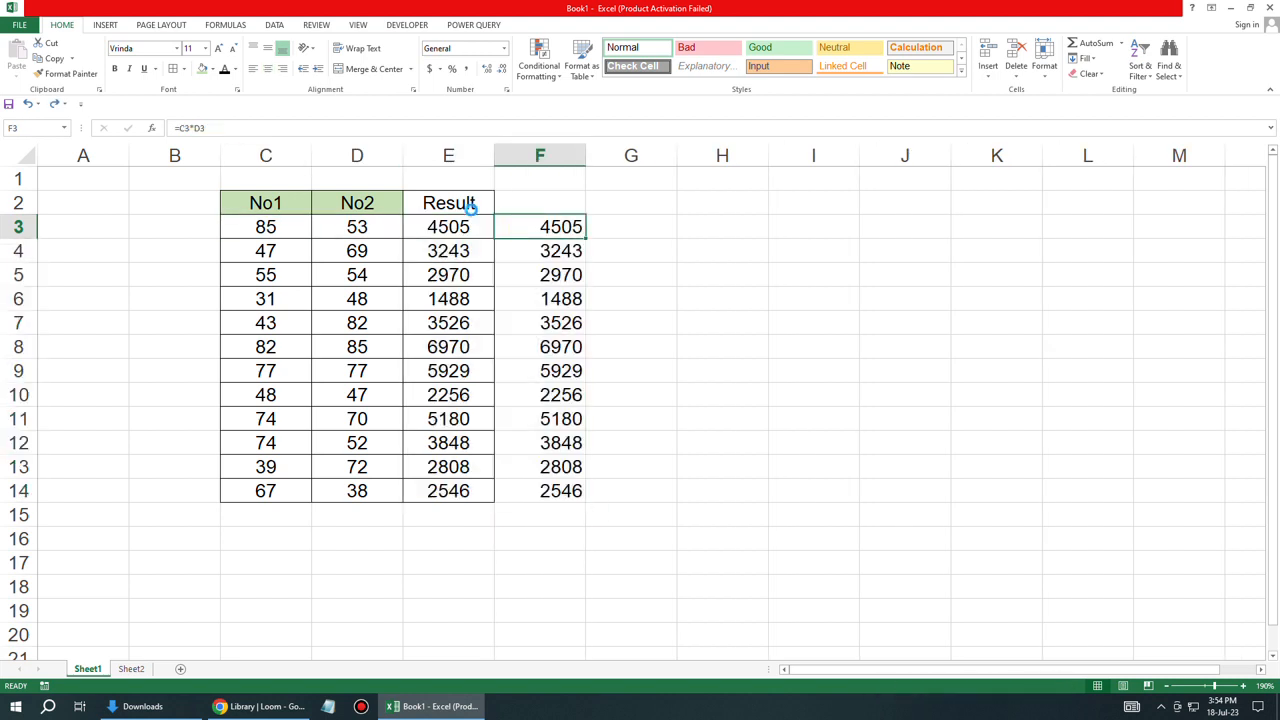
pyautogui.hotkey('ctrl', 'z')
pyautogui.hotkey('ctrl', 'z')
pyautogui.hotkey('ctrl', 'z')
pyautogui.hotkey('ctrl', 'z')
pyautogui.hotkey('ctrl', 'z')
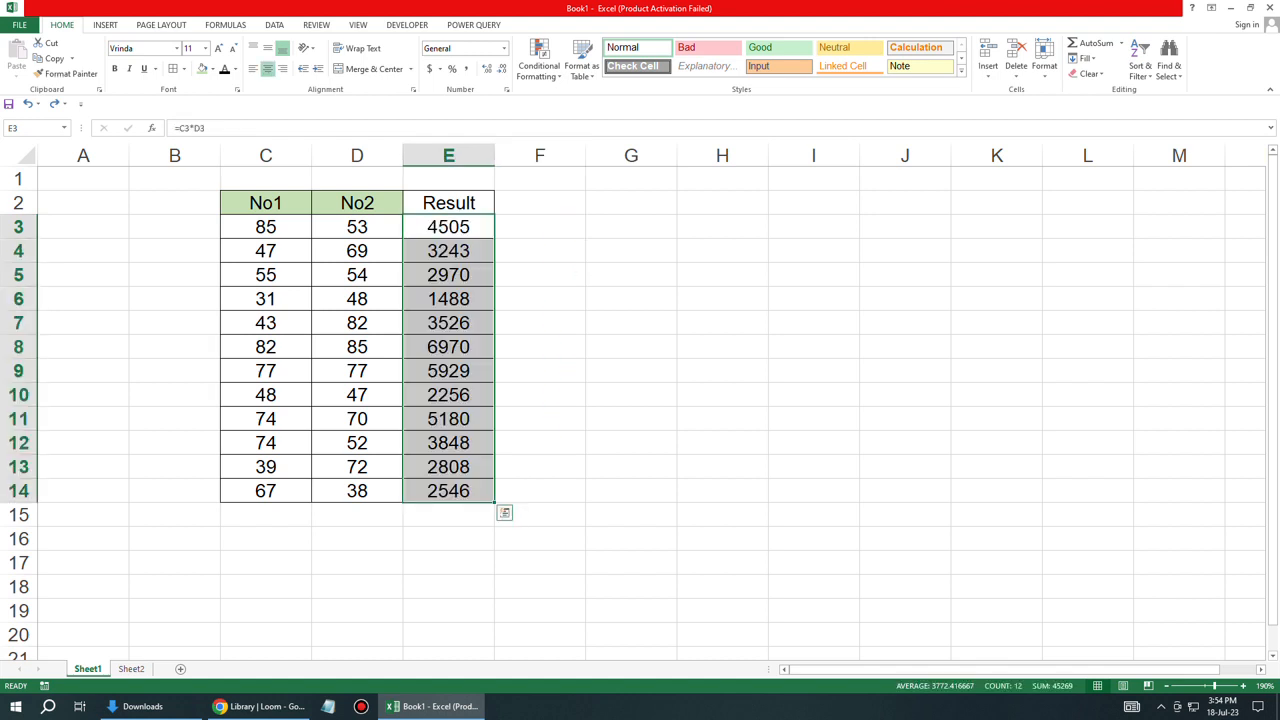
pyautogui.hotkey('ctrl', 'z')
pyautogui.hotkey('ctrl', 'z')
pyautogui.hotkey('ctrl', 'z')
pyautogui.hotkey('ctrl', 'z')
pyautogui.hotkey('ctrl', 'z')
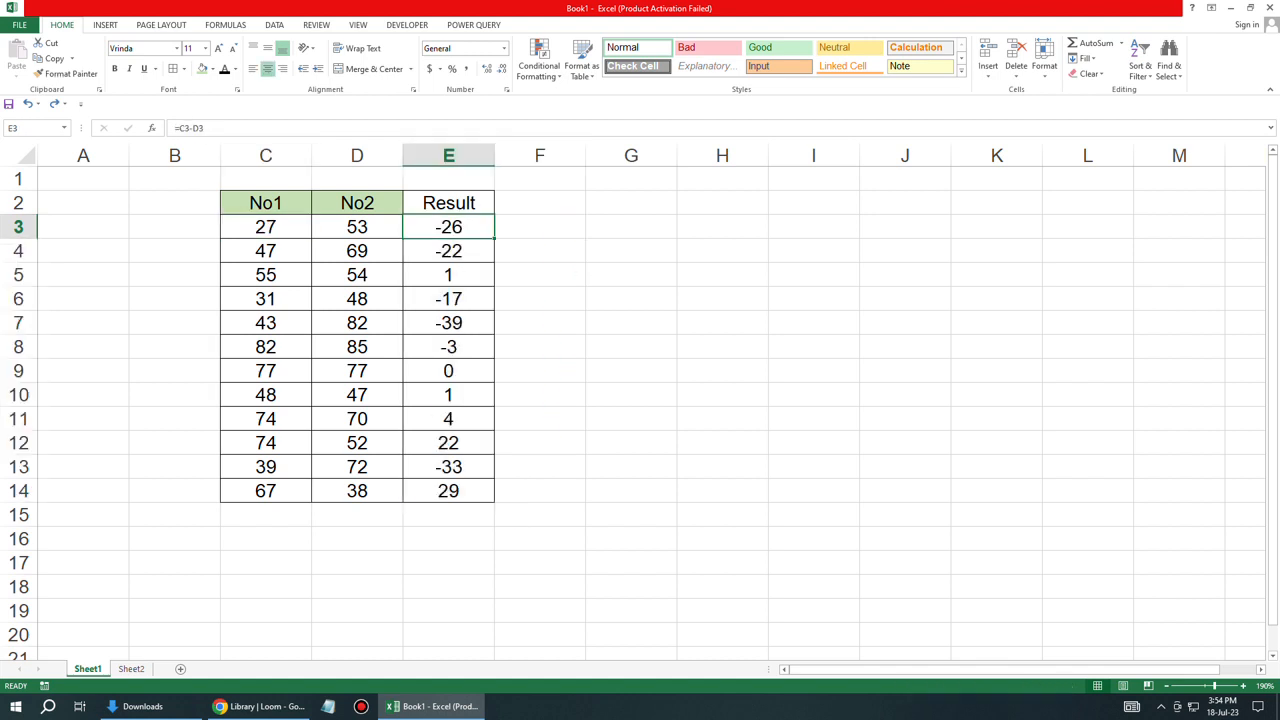
pyautogui.hotkey('ctrl', 'z')
pyautogui.hotkey('ctrl', 'z')
pyautogui.hotkey('ctrl', 'z')
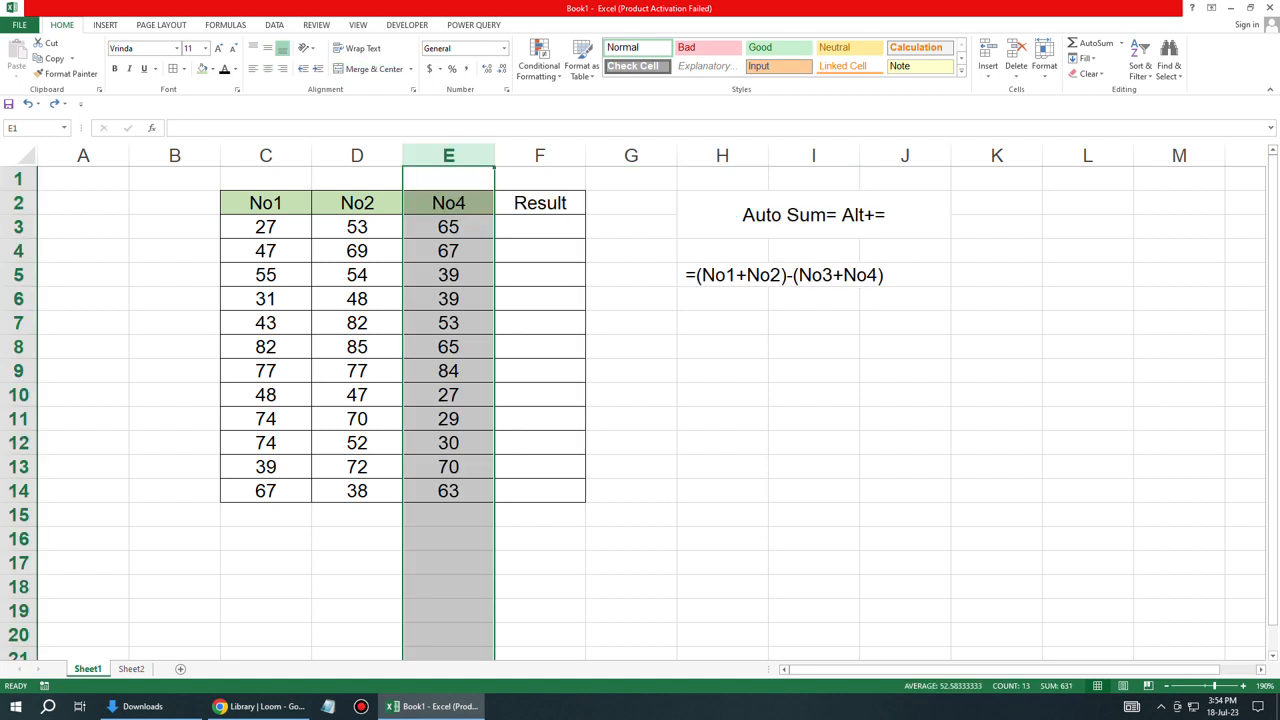
pyautogui.hotkey('ctrl', 'z')
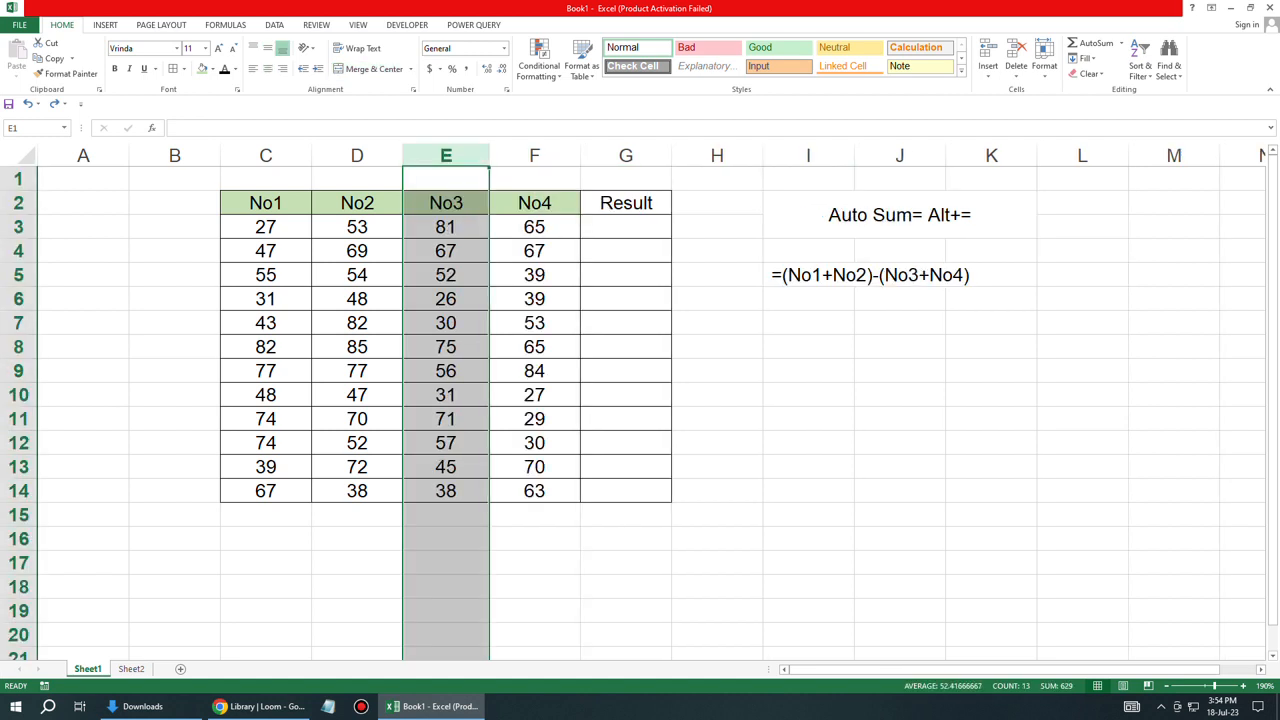
pyautogui.hotkey('ctrl', 'z')
# - Clear all contents and formatting from the Auto Sum and formula notes in I2:K5
pyautogui.click(1088, 74)
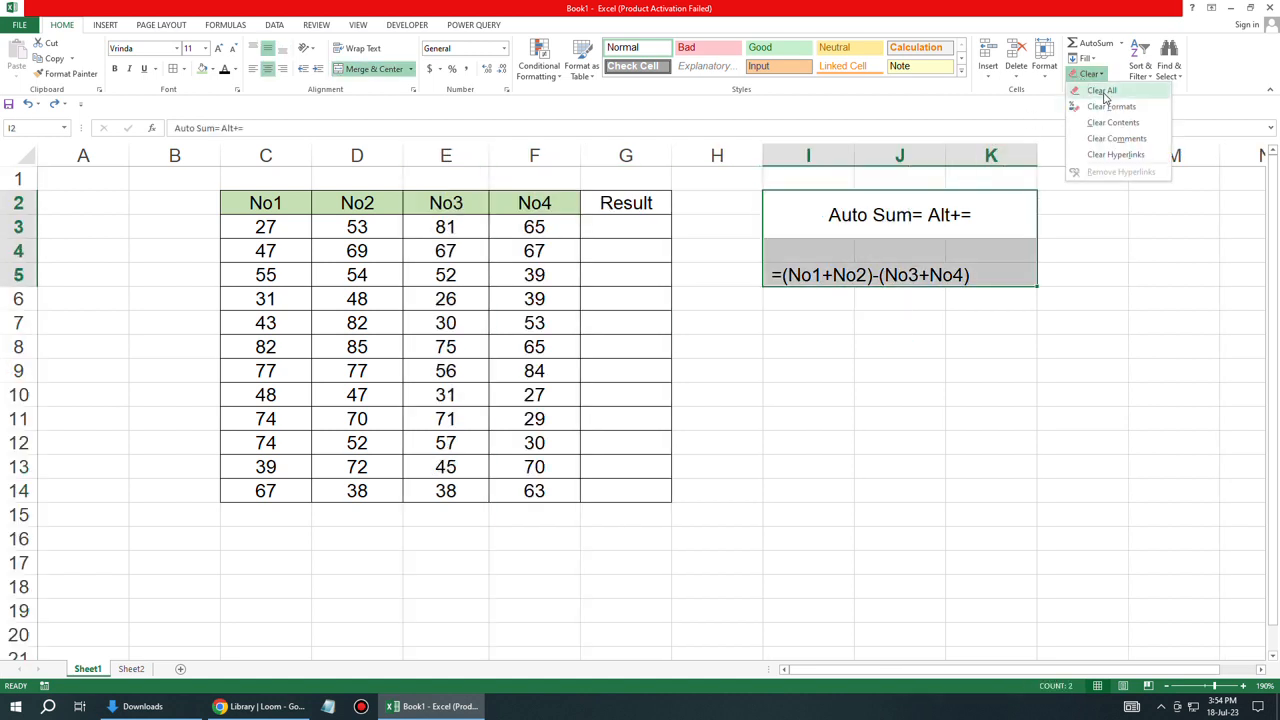
pyautogui.click(1104, 91)
pyautogui.click(808, 394)
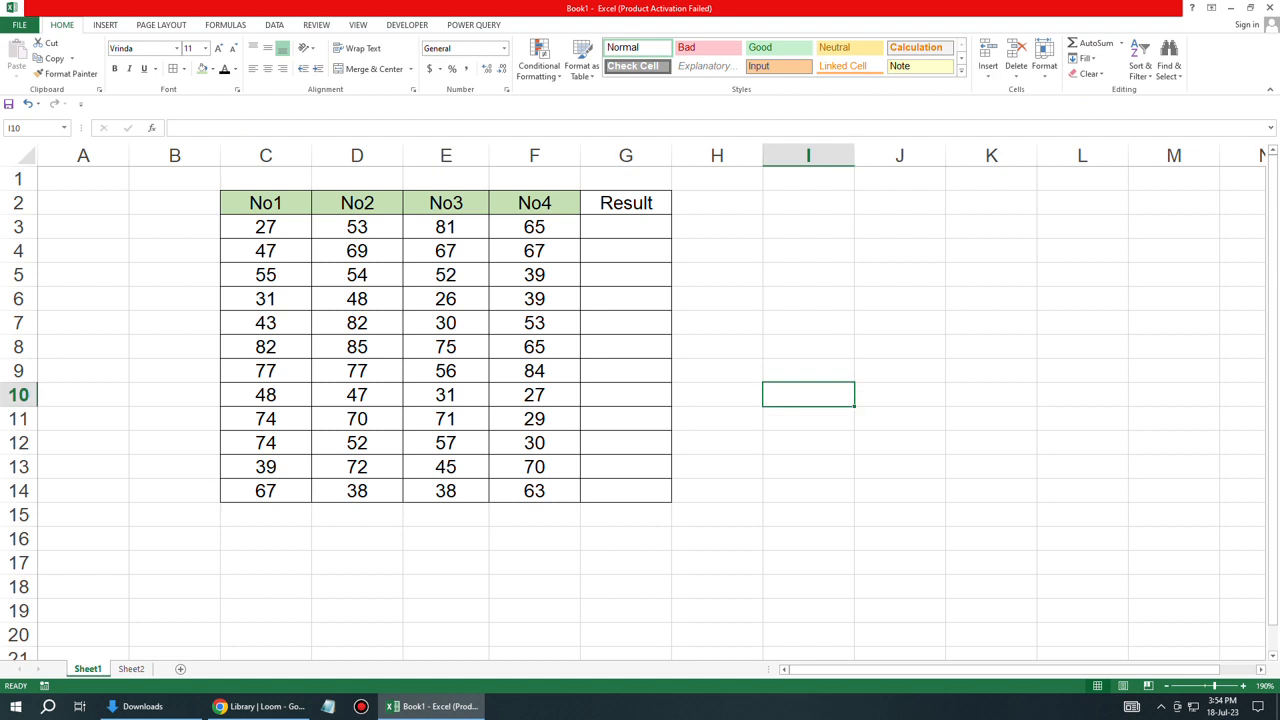
# - Start an AVERAGE formula in the first Result cell, G3
pyautogui.click(626, 227)
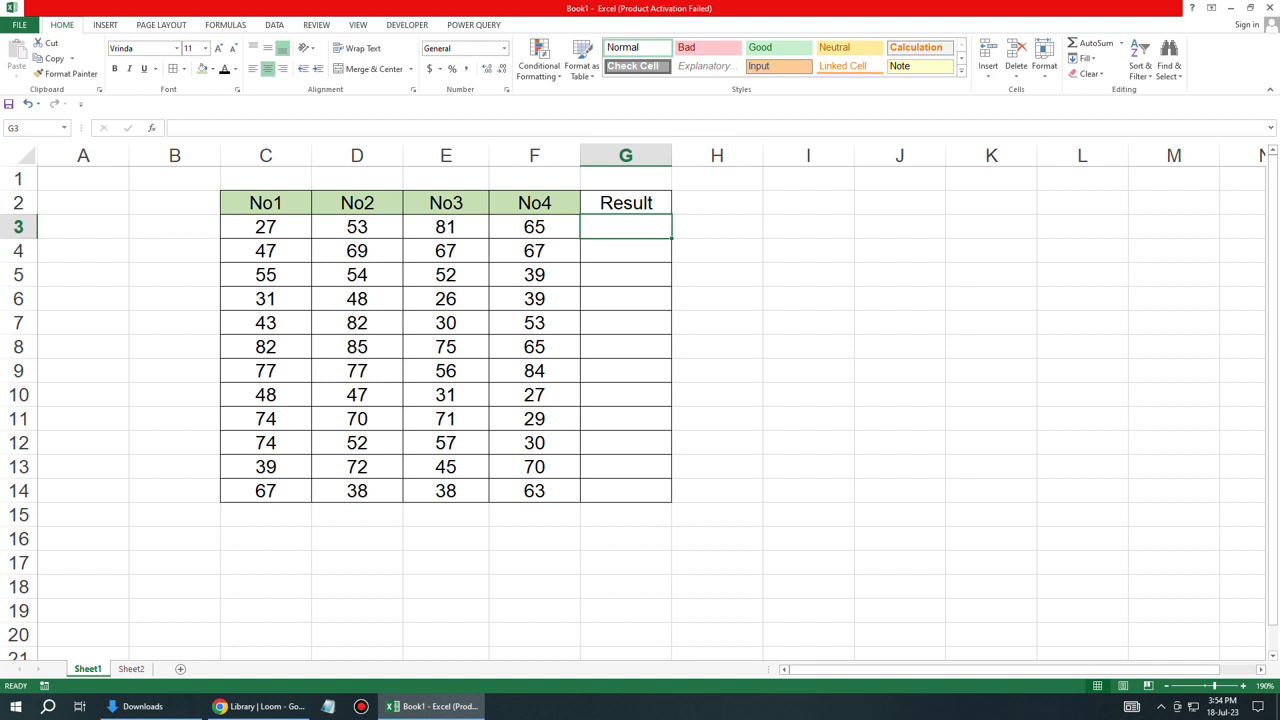
pyautogui.write('=')
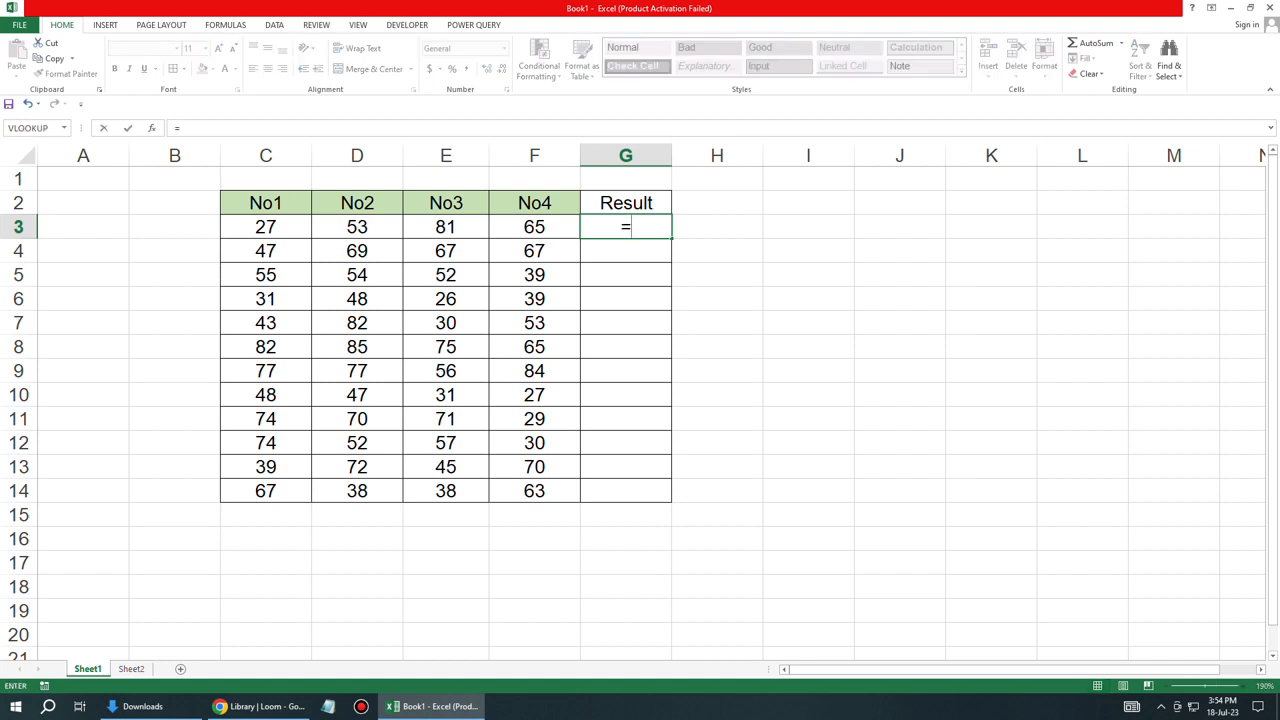
pyautogui.write('aver')
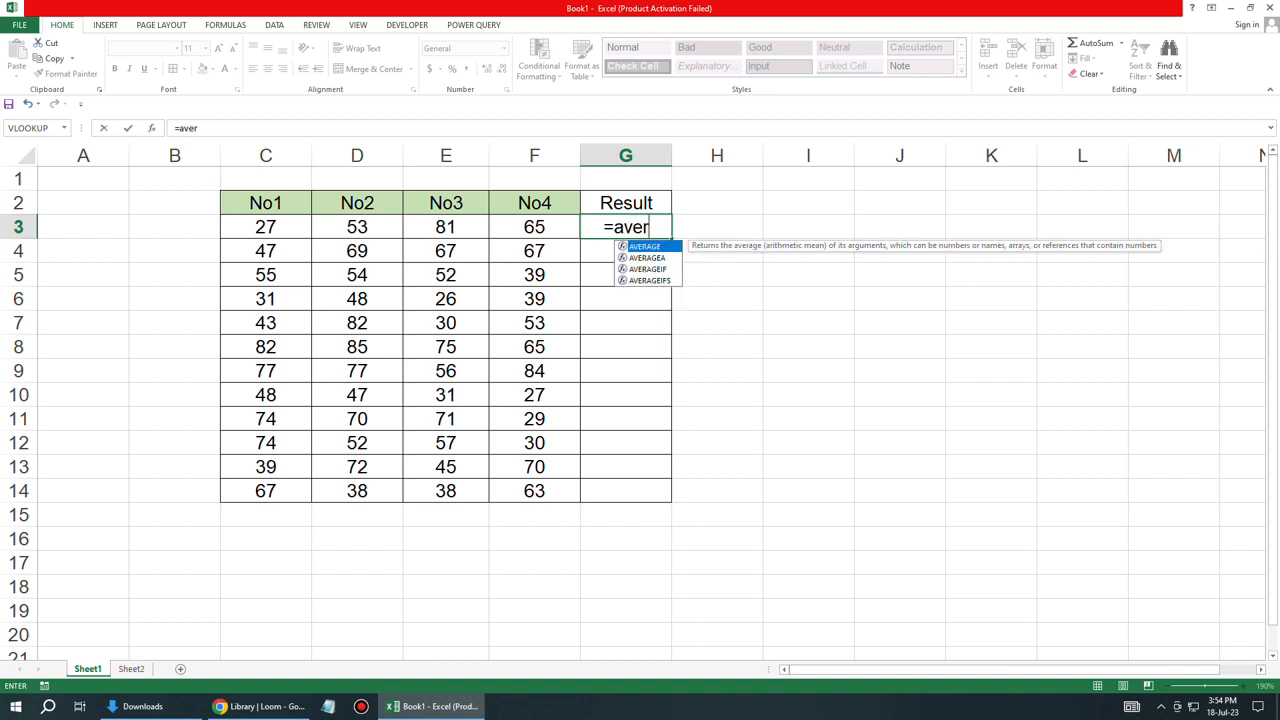
# - Enter =AVERAGE(C3:F3) in cell G3 and fill the formula down through G14
pyautogui.press('Tab')
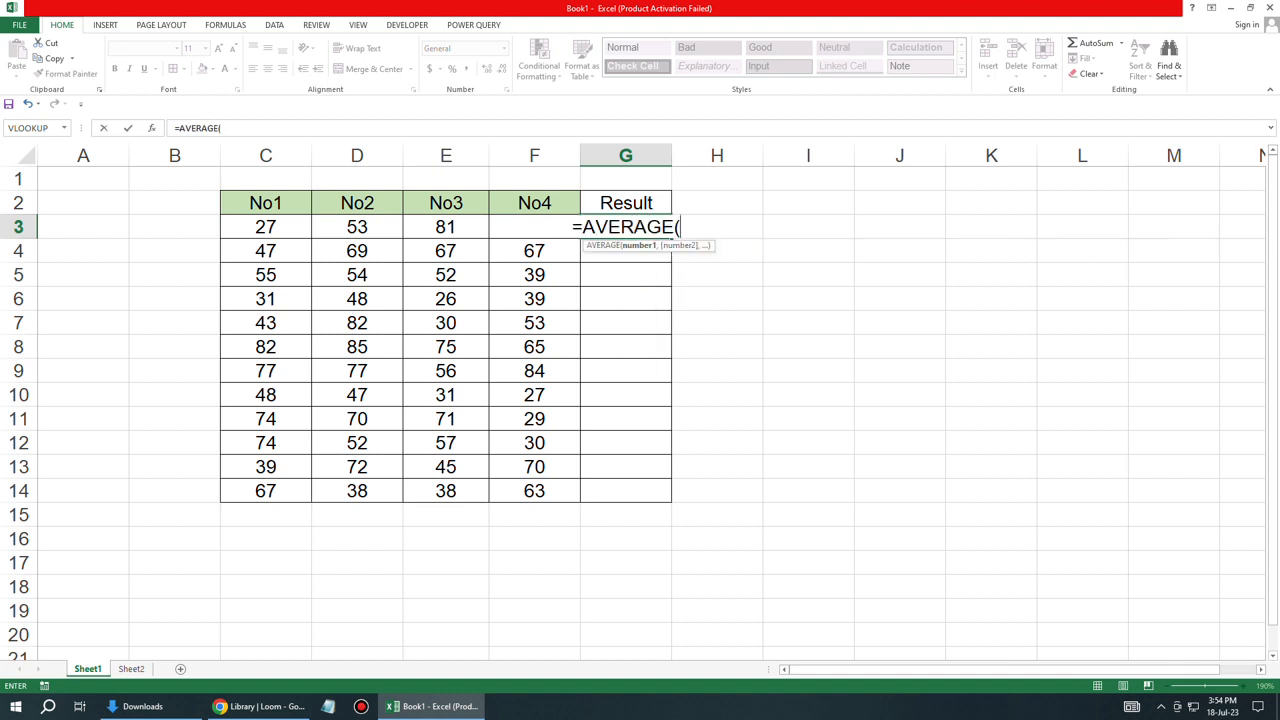
pyautogui.moveTo(265, 227); pyautogui.dragTo(534, 227)
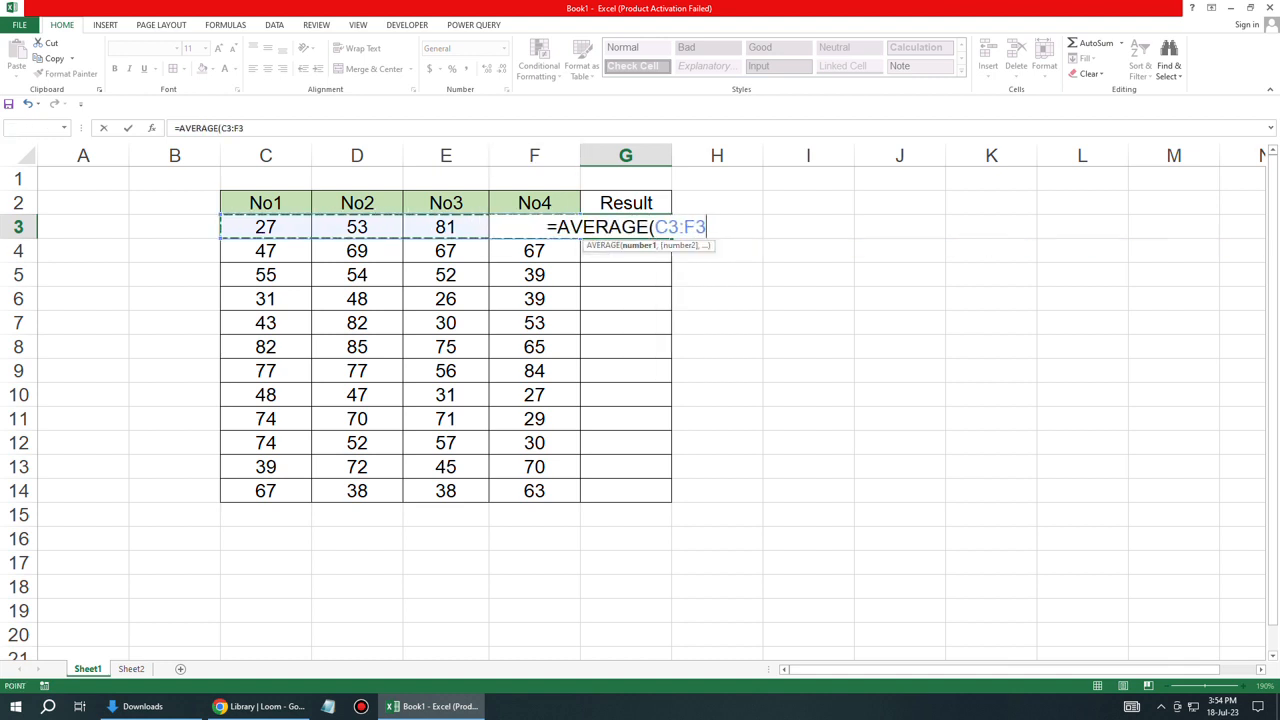
pyautogui.write(')')
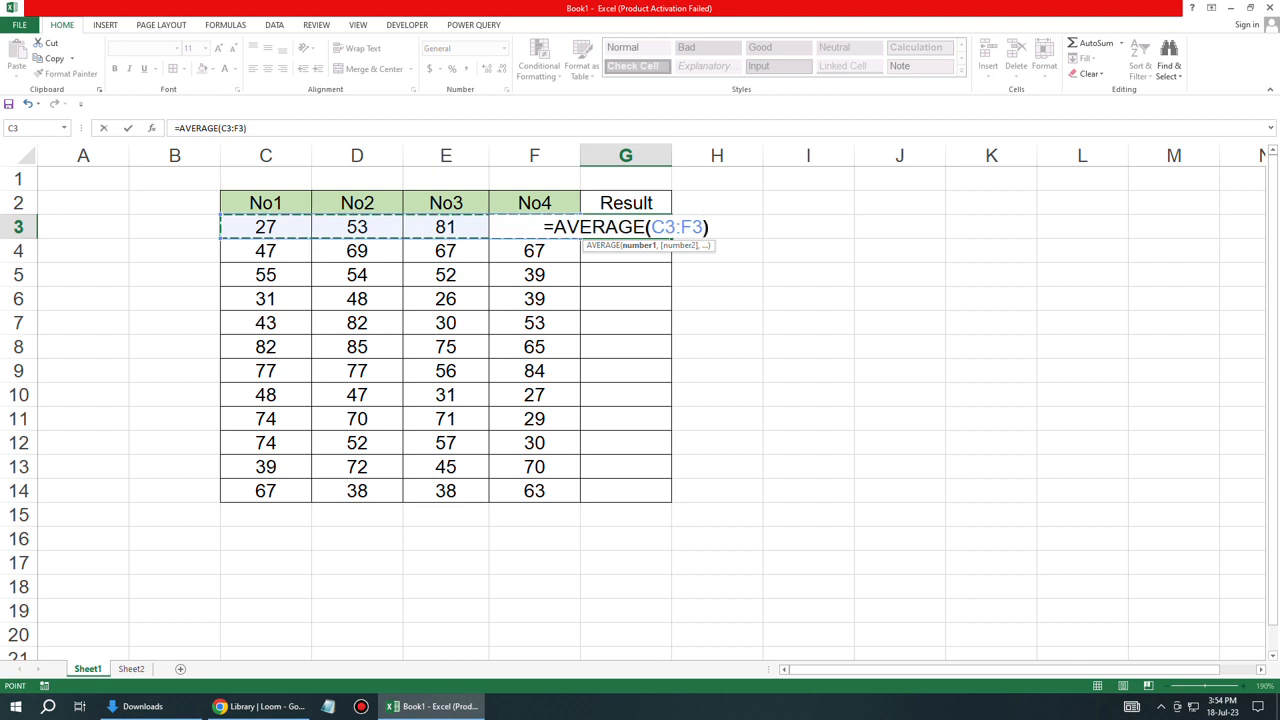
pyautogui.press('Return')
pyautogui.click(625, 227)
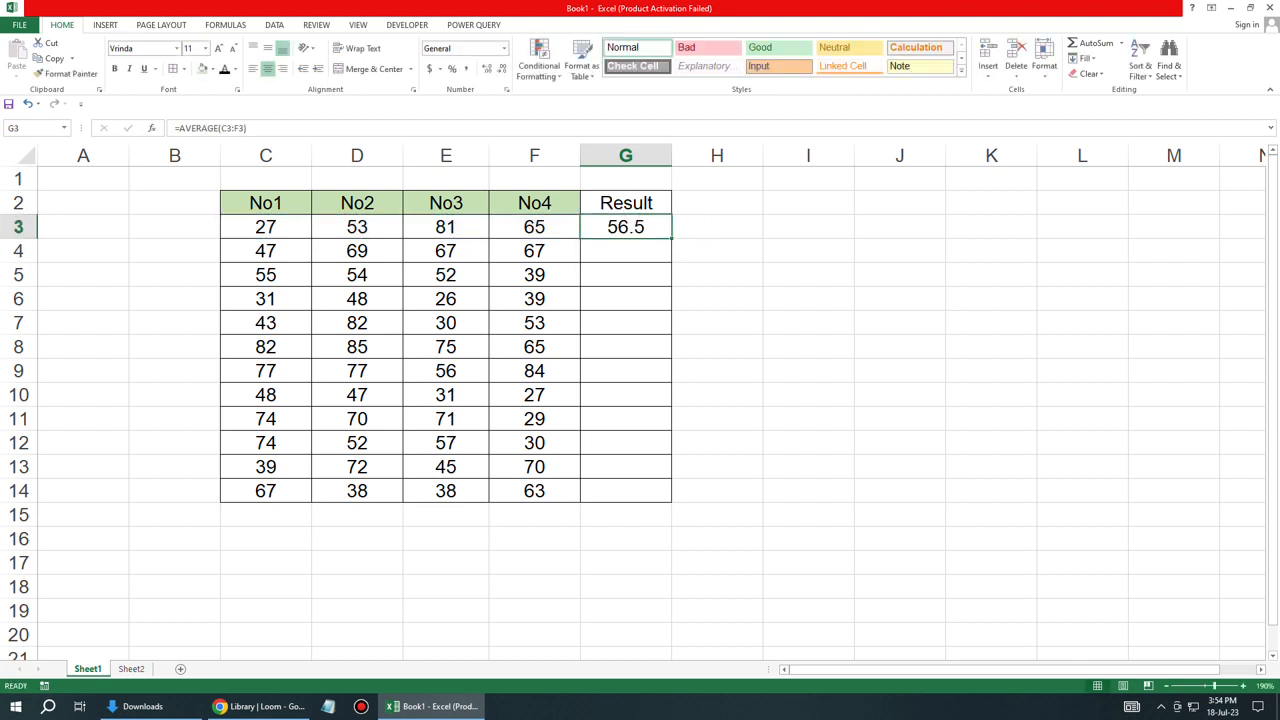
pyautogui.moveTo(671, 238); pyautogui.dragTo(671, 502)
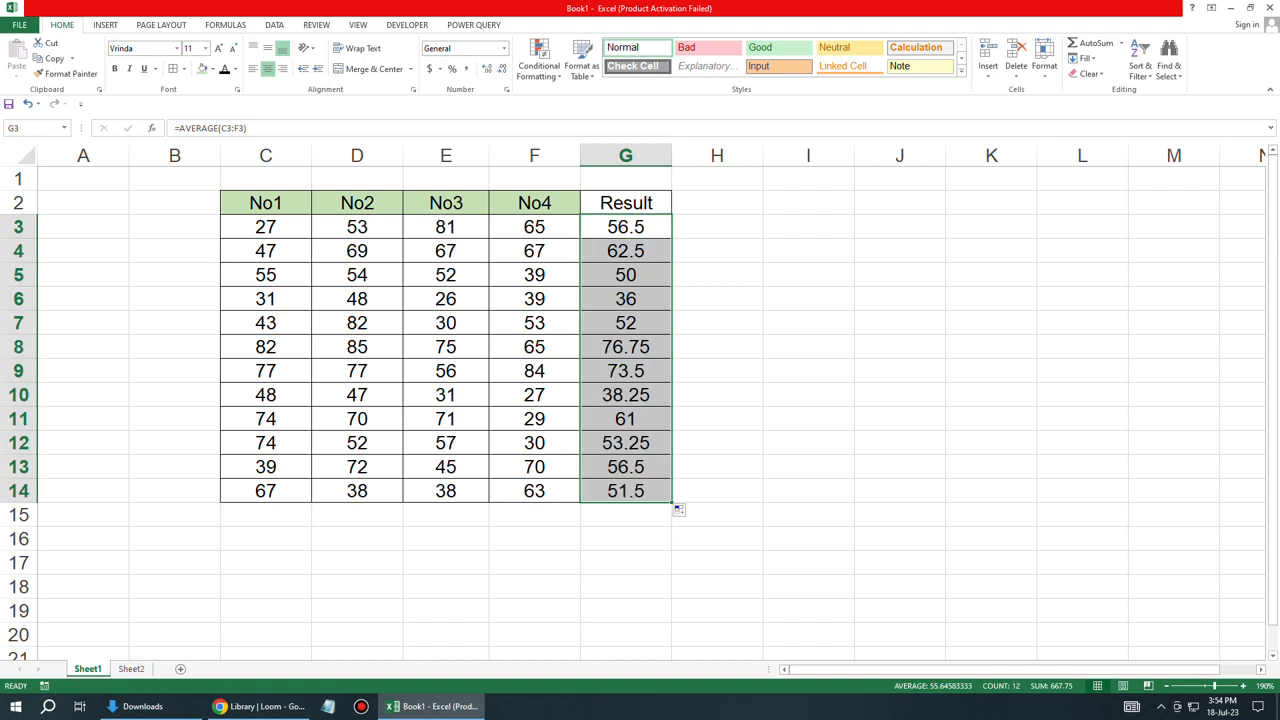
pyautogui.click(625, 227)
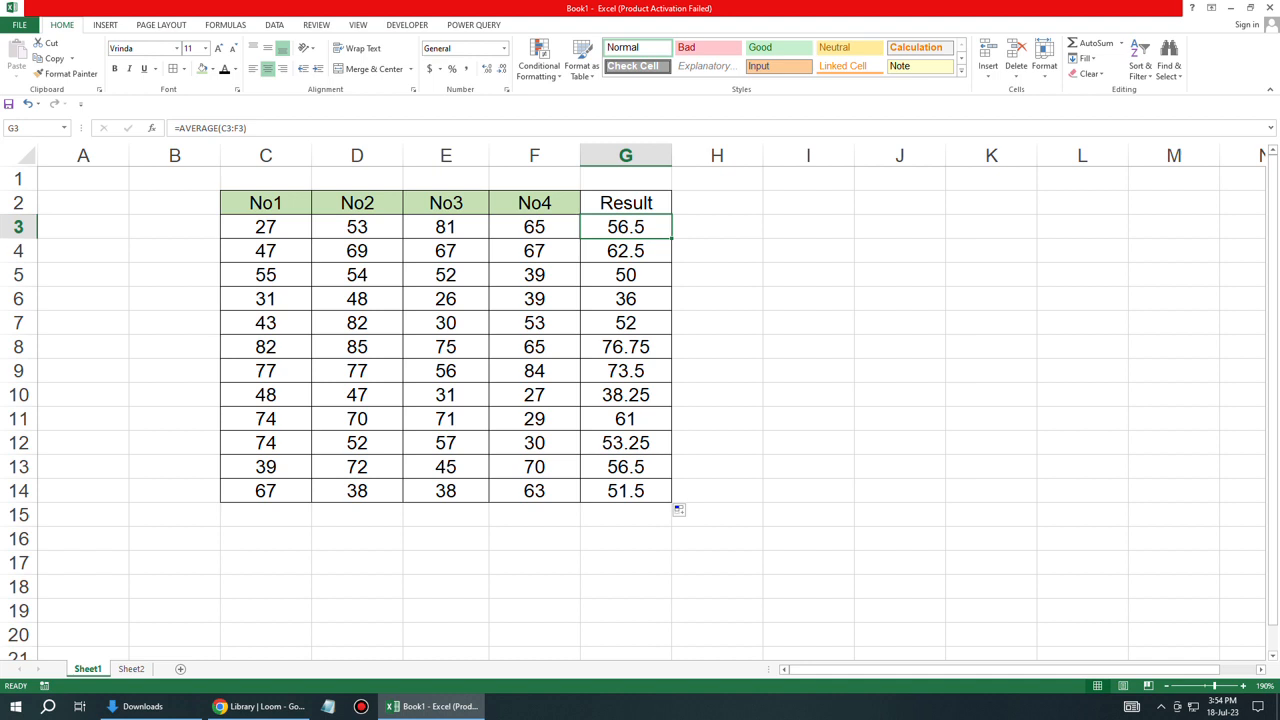
pyautogui.click(625, 275)
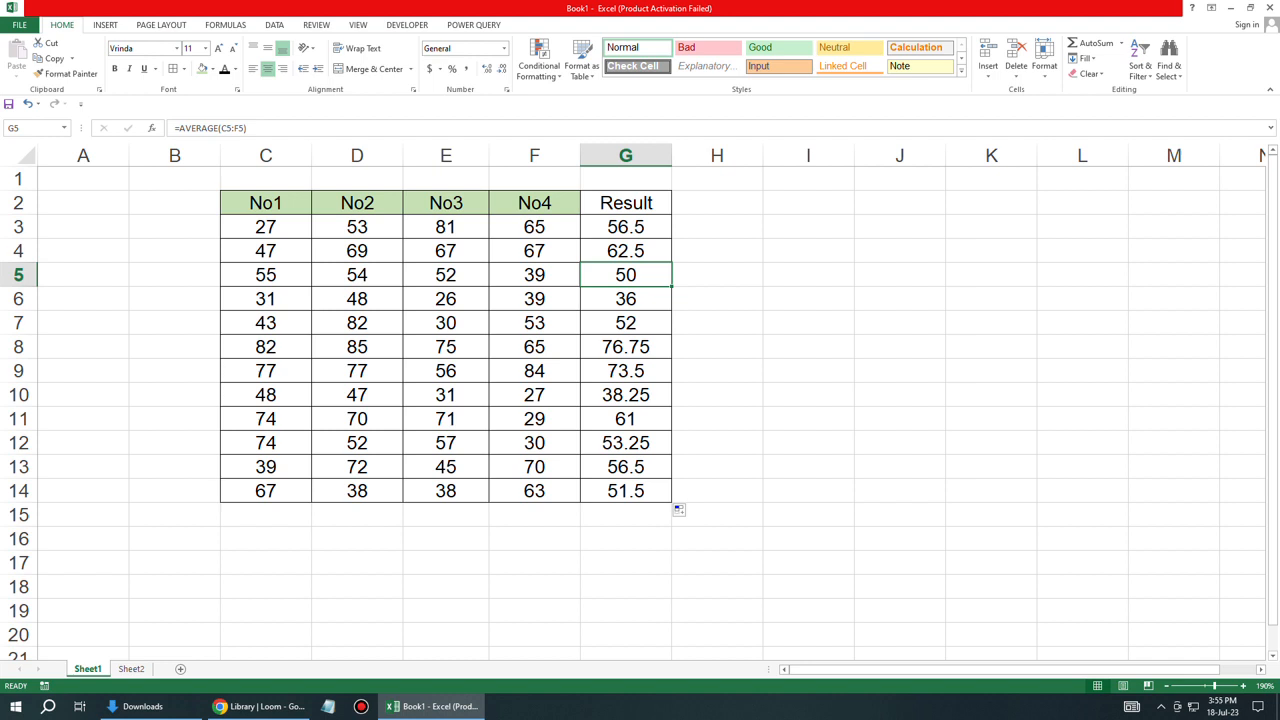
# - Format the averages in G3:G14 with the Number category and two decimal places
pyautogui.moveTo(625, 227); pyautogui.dragTo(625, 491)
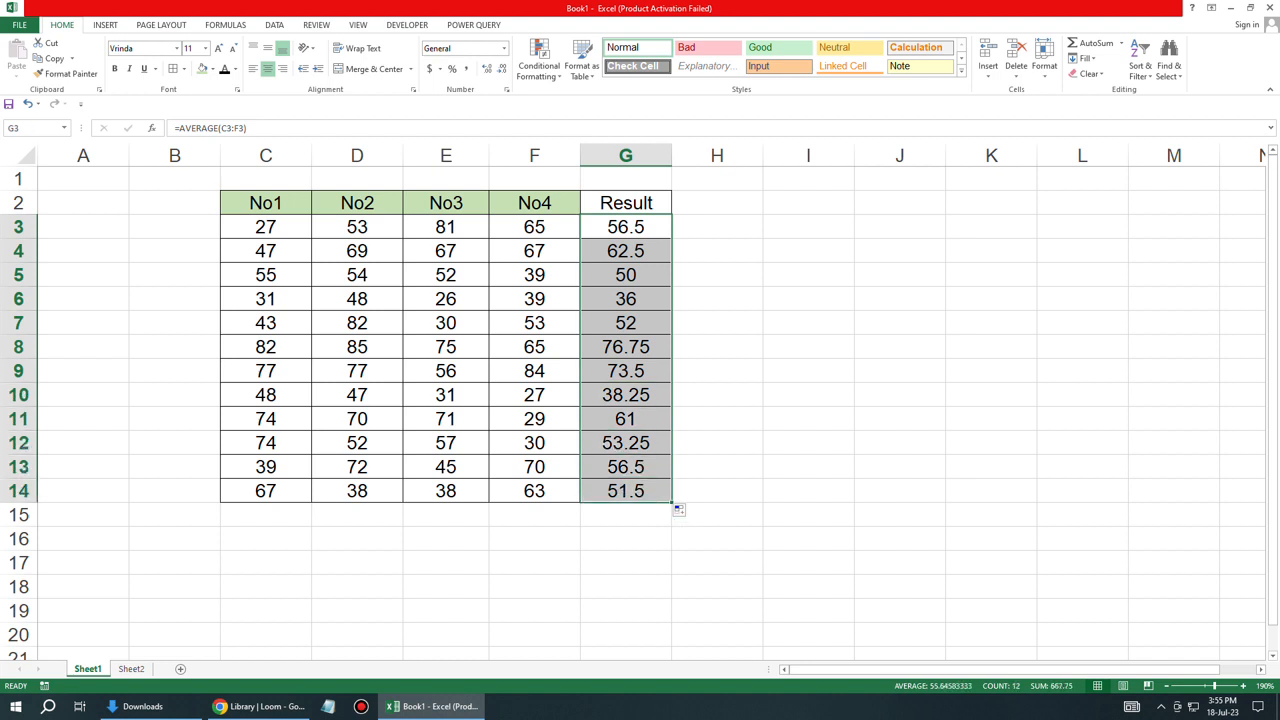
pyautogui.moveTo(625, 227); pyautogui.dragTo(625, 491)
pyautogui.click(507, 52)
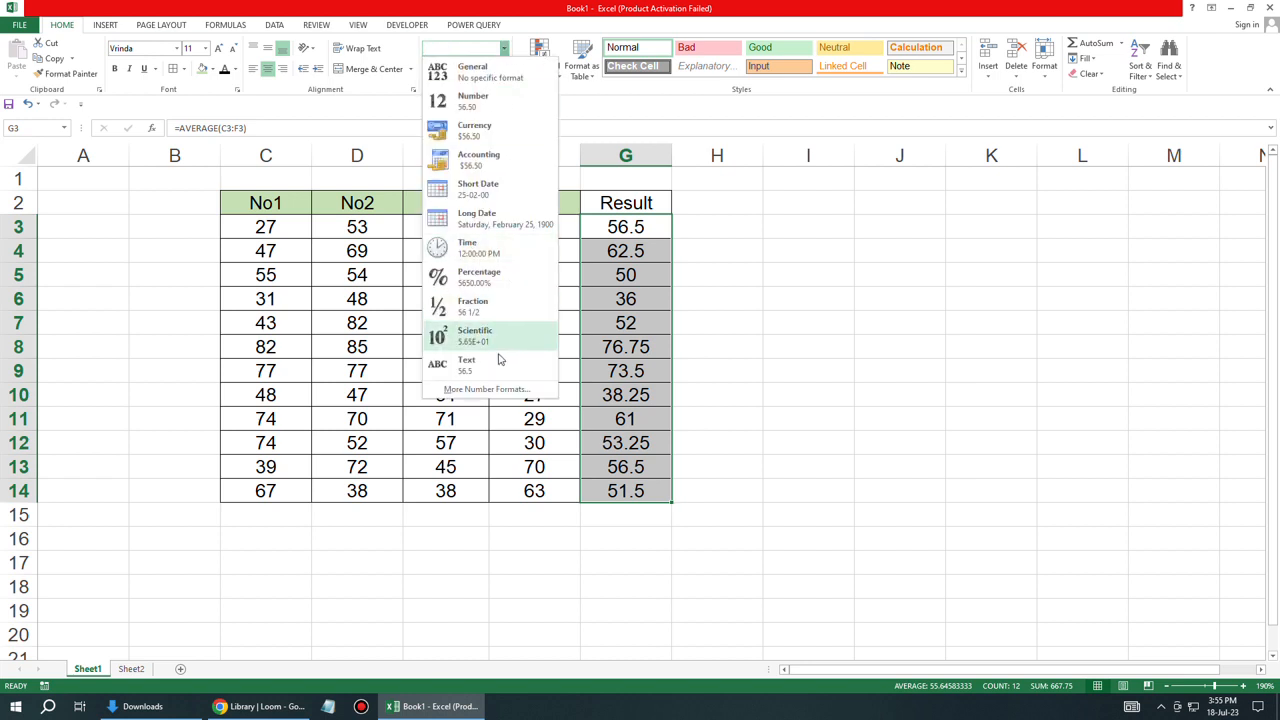
pyautogui.click(497, 391)
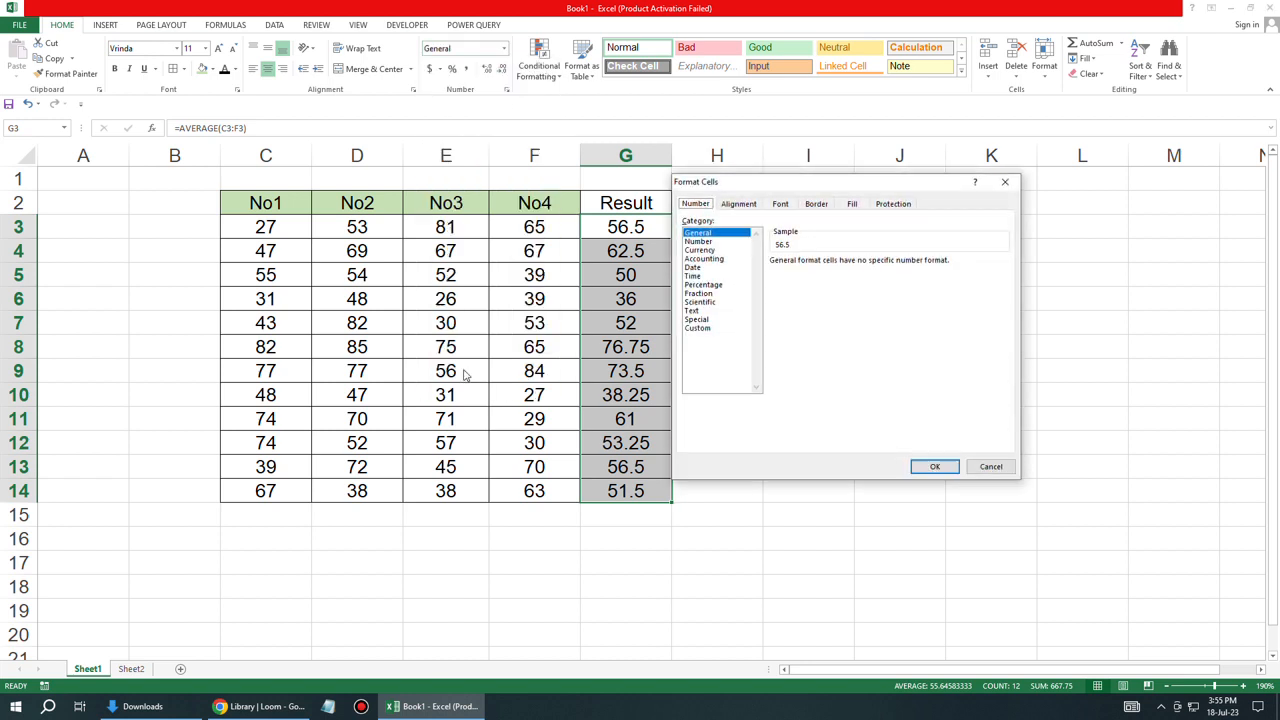
pyautogui.click(704, 242)
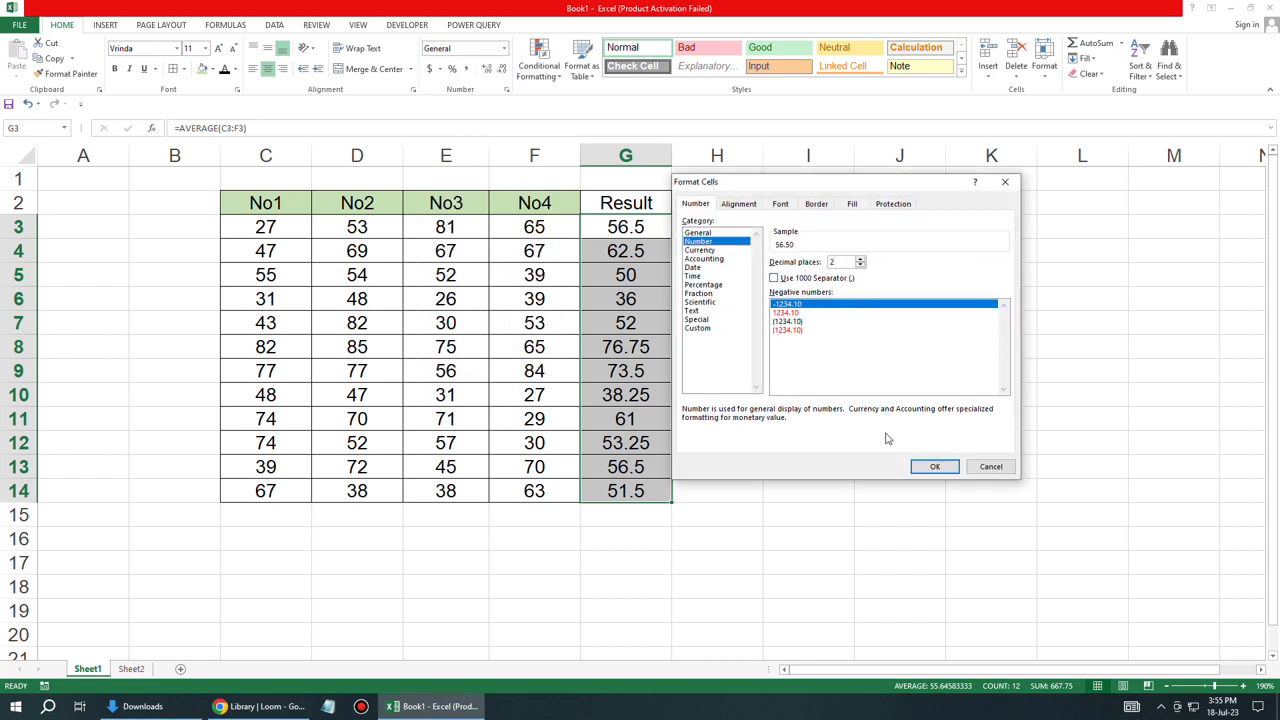
pyautogui.click(934, 466)
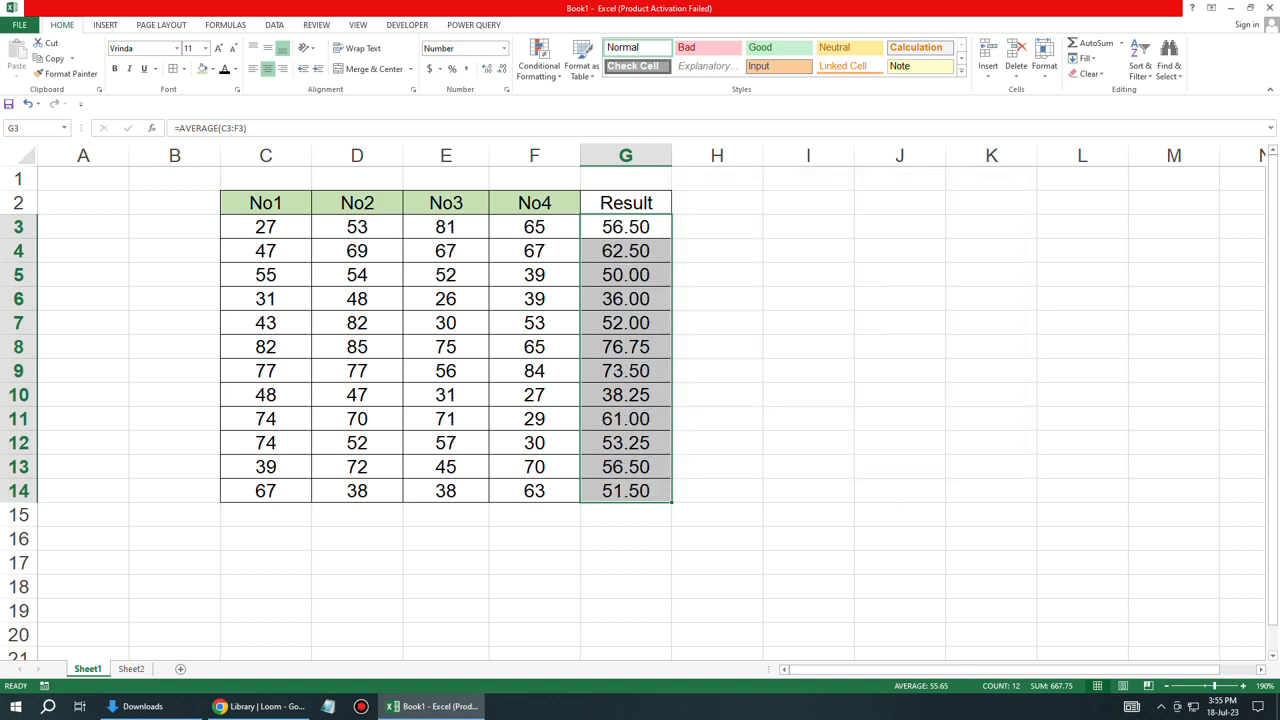
pyautogui.click(717, 227)
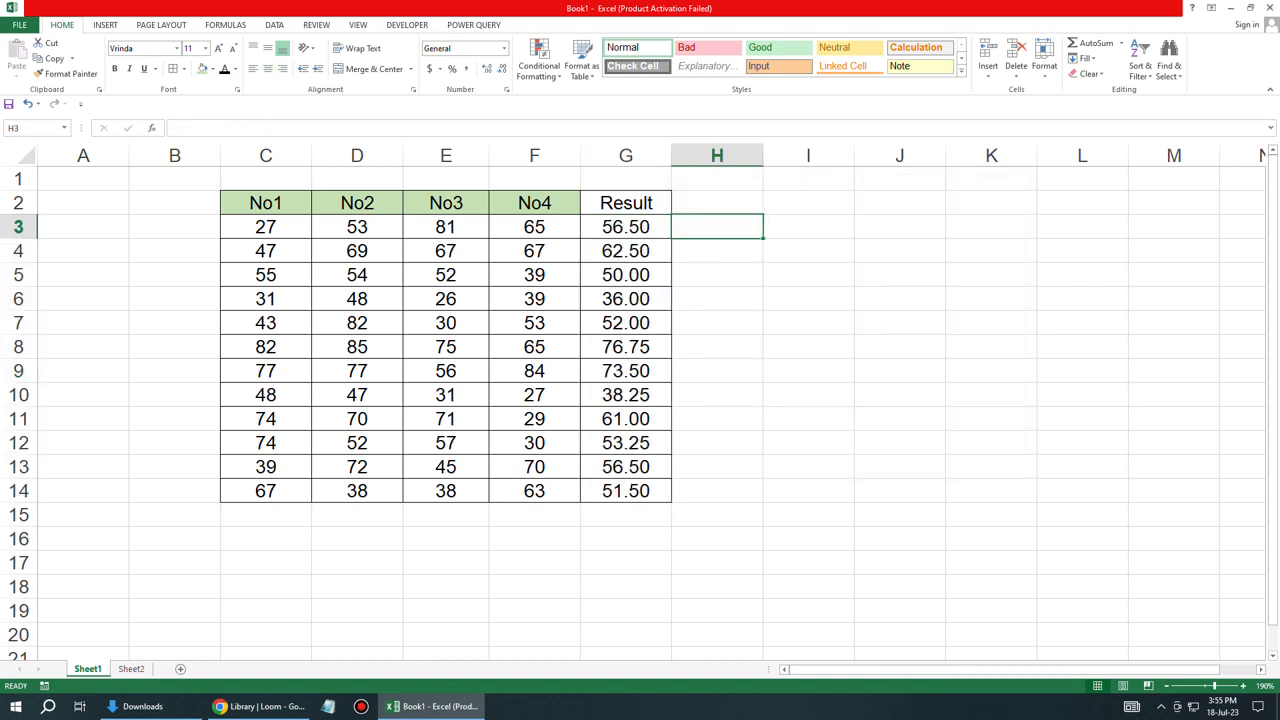
# - Clear the averages from G3:G14 and widen column G
pyautogui.click(717, 203)
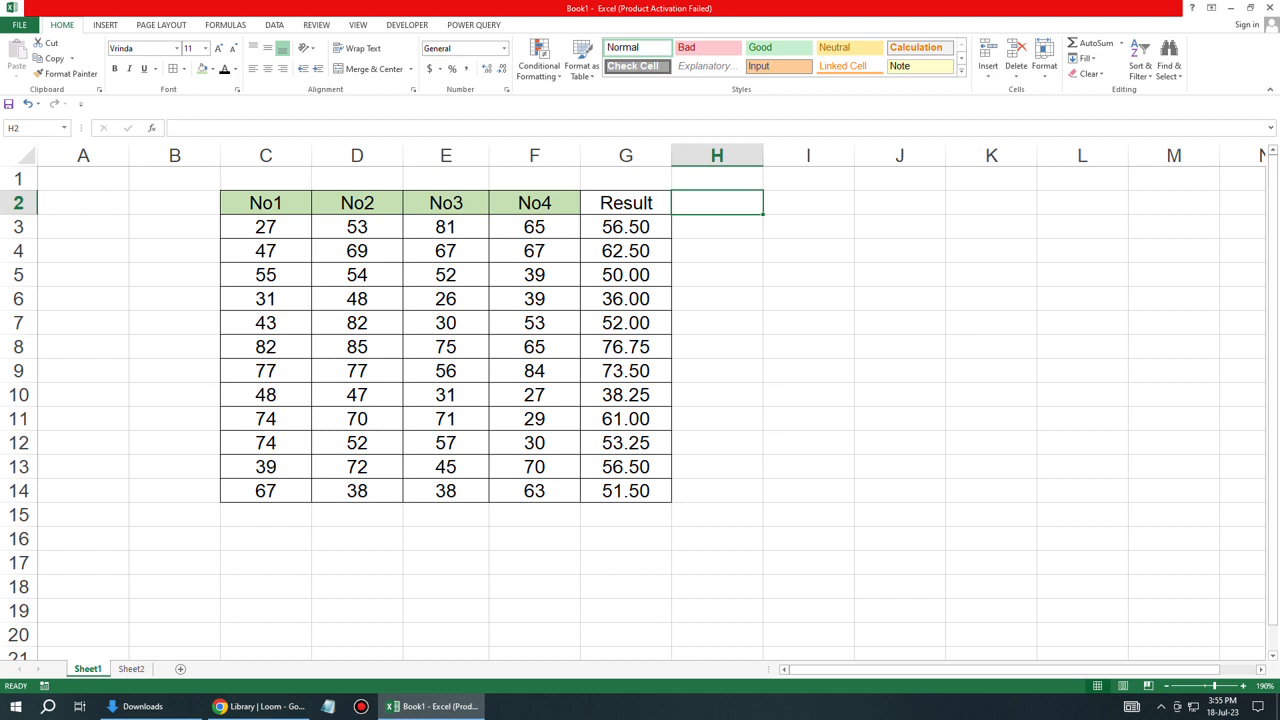
pyautogui.moveTo(626, 227); pyautogui.dragTo(626, 491)
pyautogui.press('Delete')
pyautogui.click(626, 203)
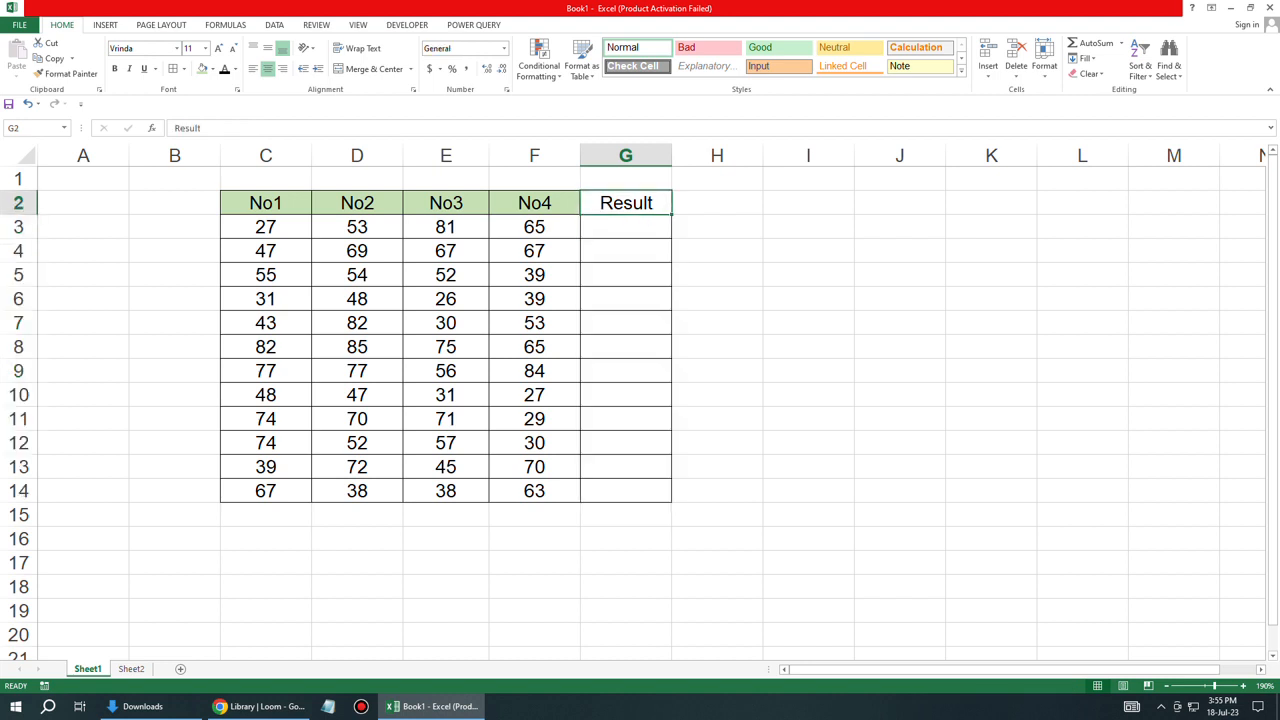
pyautogui.moveTo(671, 155); pyautogui.dragTo(708, 155)
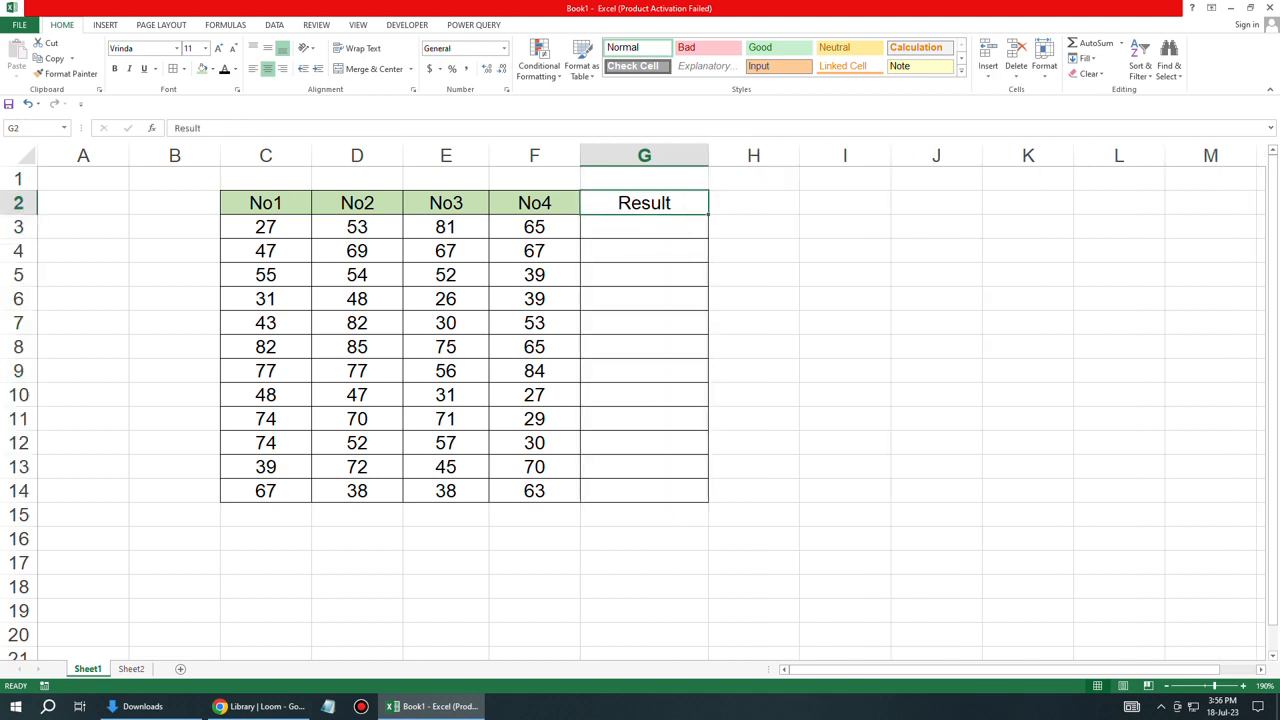
# - Enter the headings Max in G2 and Min in H2, and copy G2's formatting onto H2
pyautogui.write('Max')
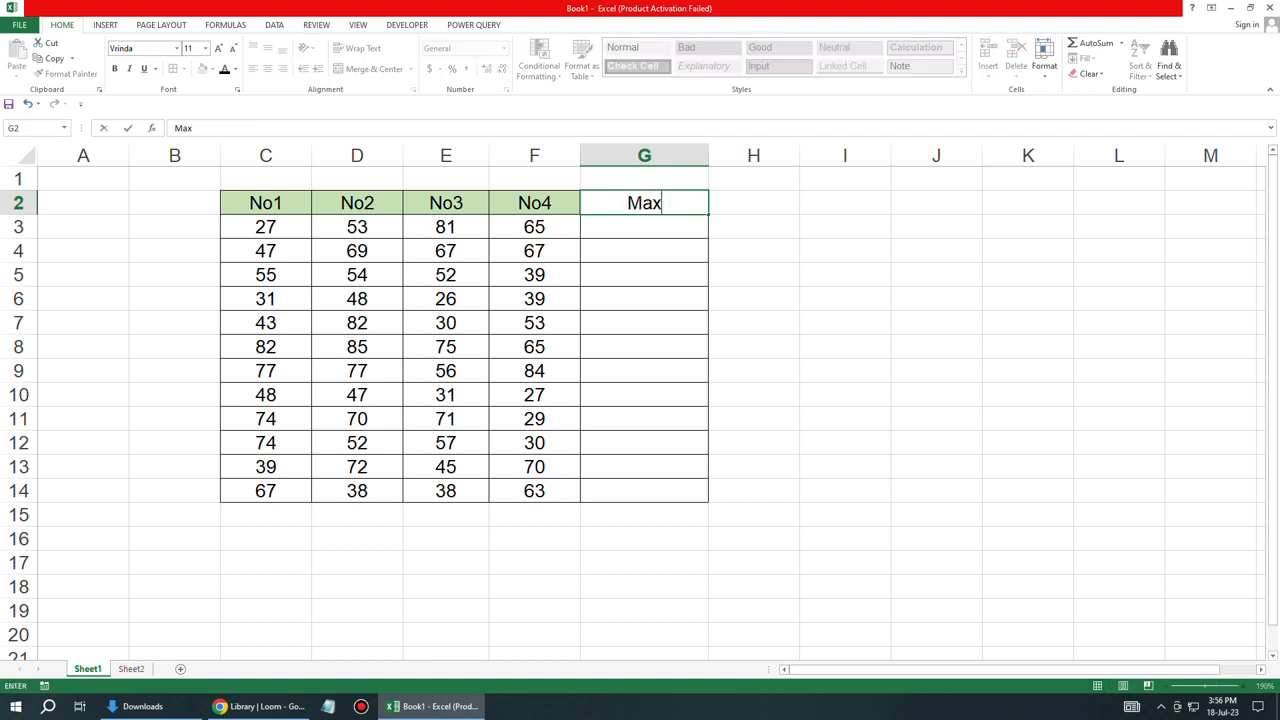
pyautogui.press('Tab')
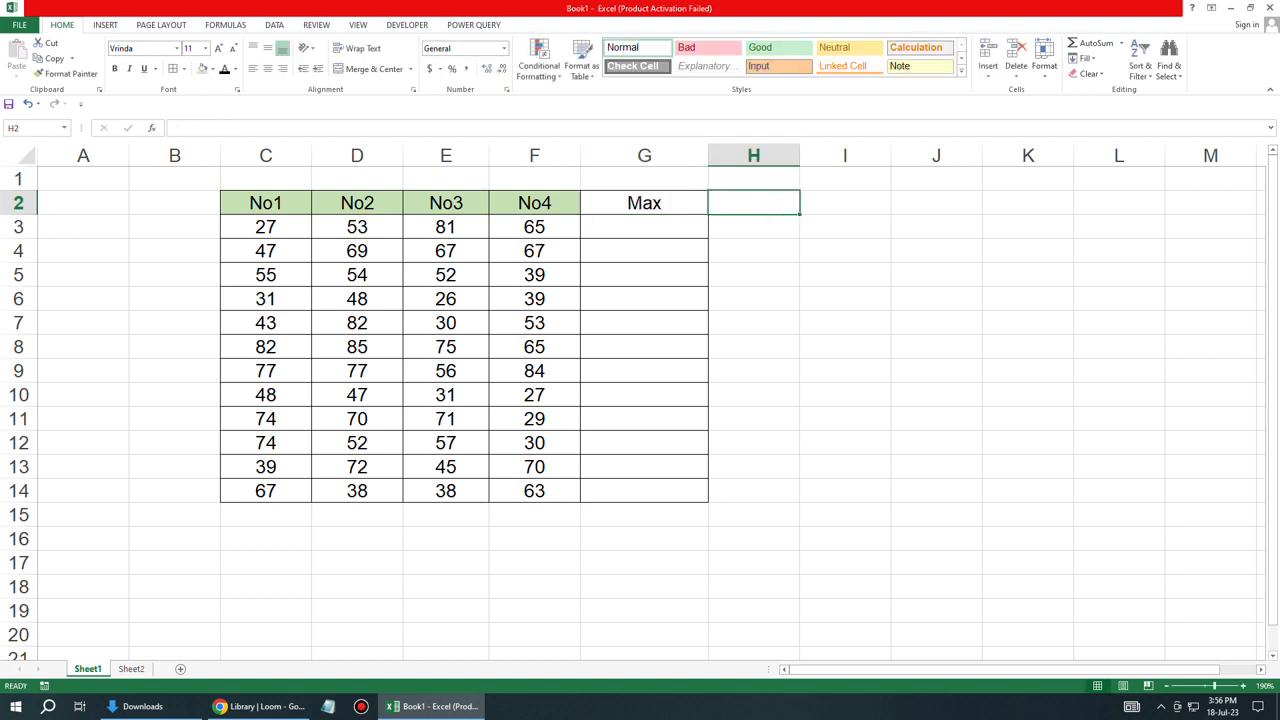
pyautogui.write('Min')
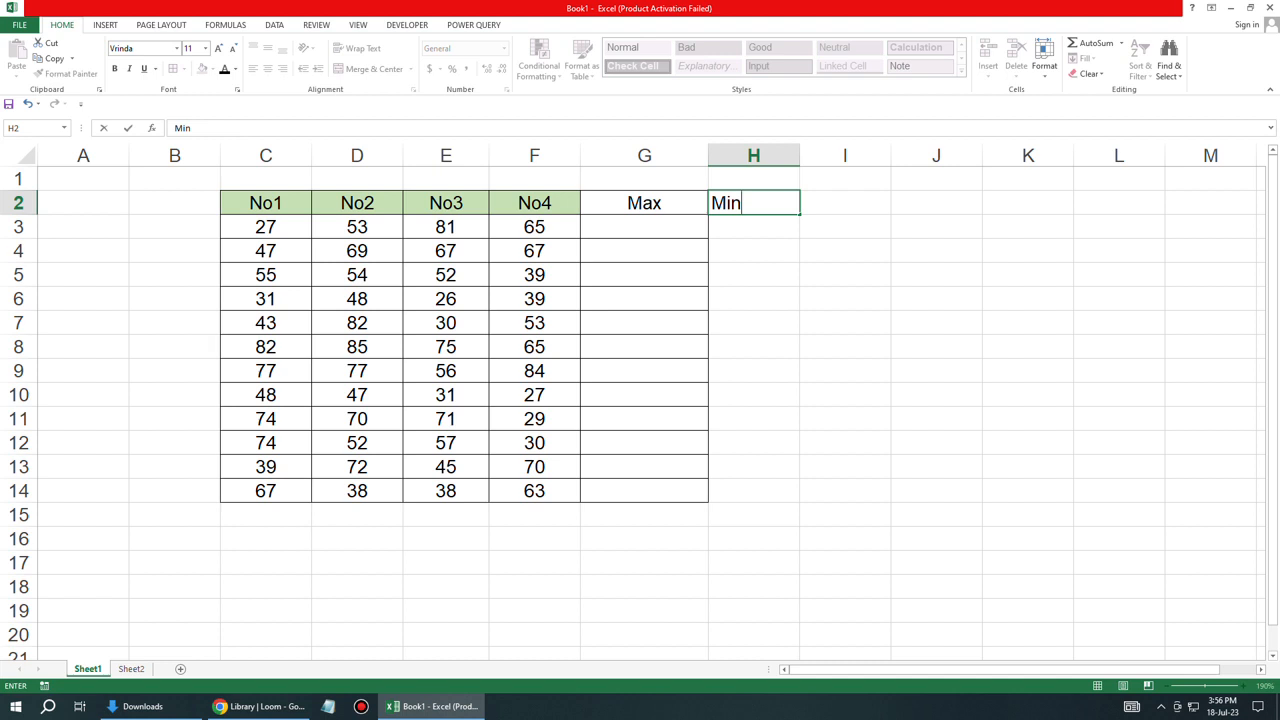
pyautogui.click(753, 338)
pyautogui.click(644, 203)
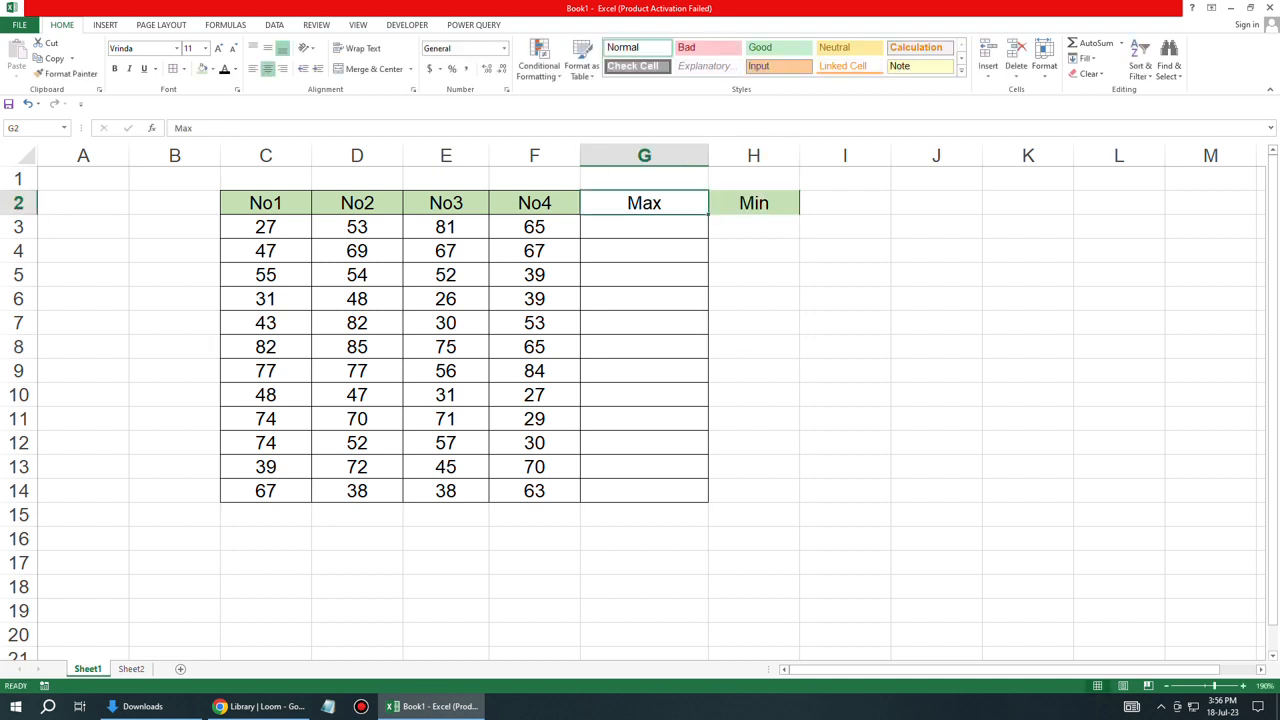
pyautogui.click(65, 73)
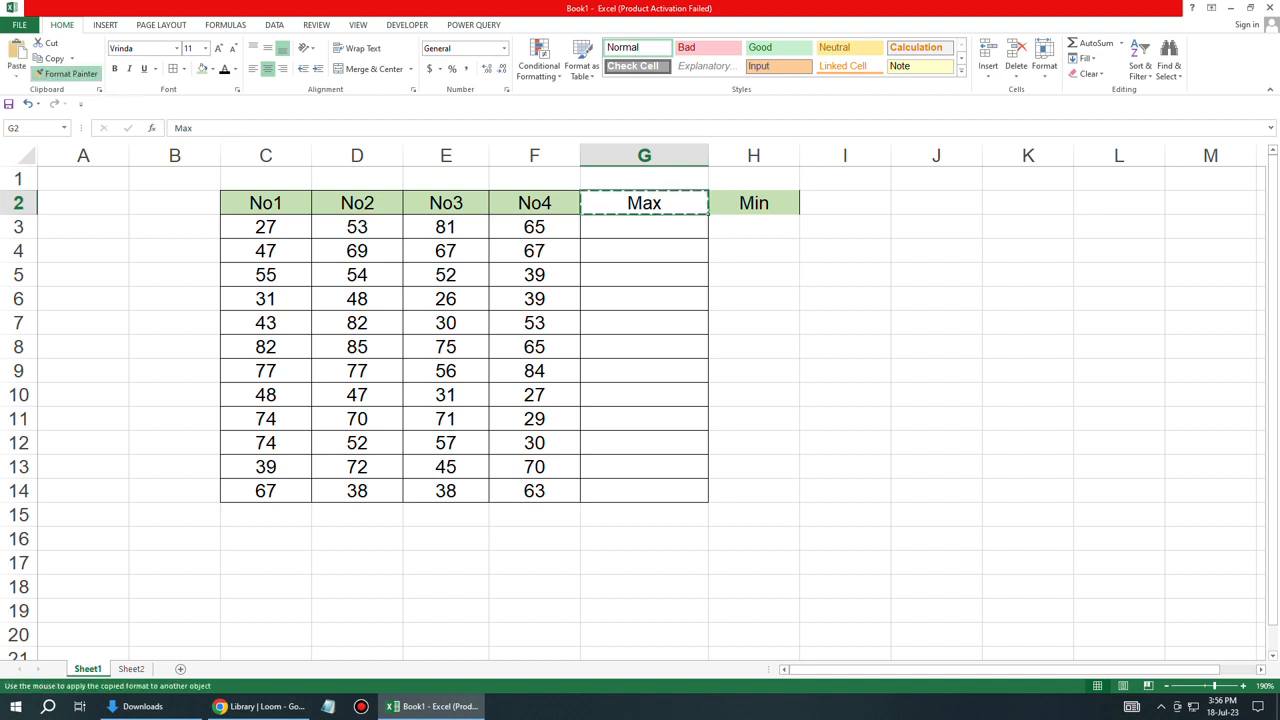
pyautogui.click(753, 203)
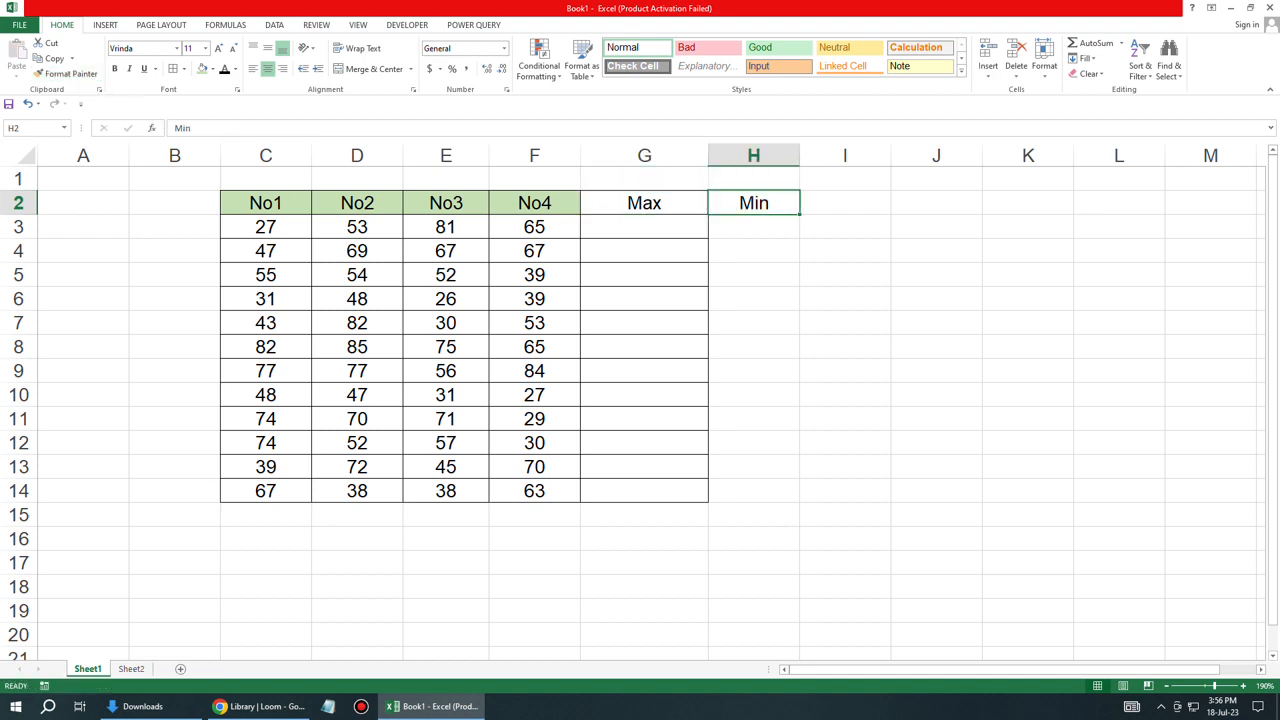
# - Apply all borders and centre alignment to H3:H14, and widen column H
pyautogui.moveTo(753, 227); pyautogui.dragTo(753, 492)
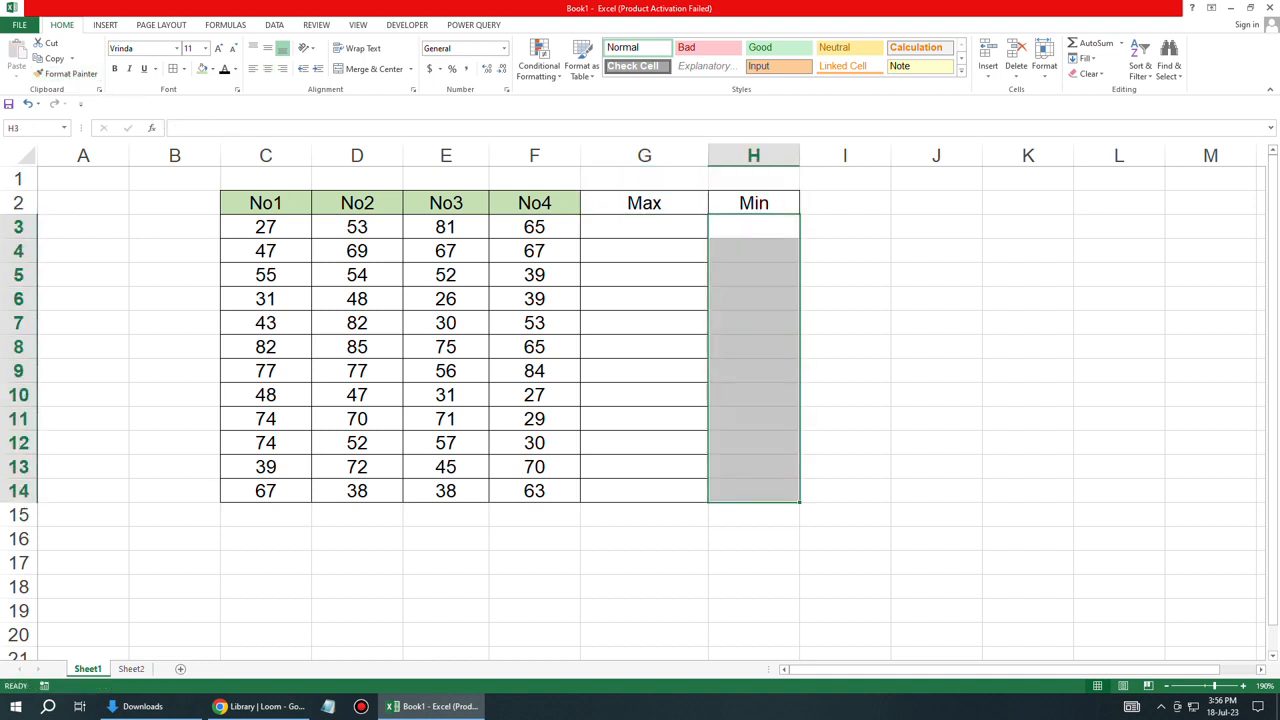
pyautogui.click(173, 69)
pyautogui.click(268, 69)
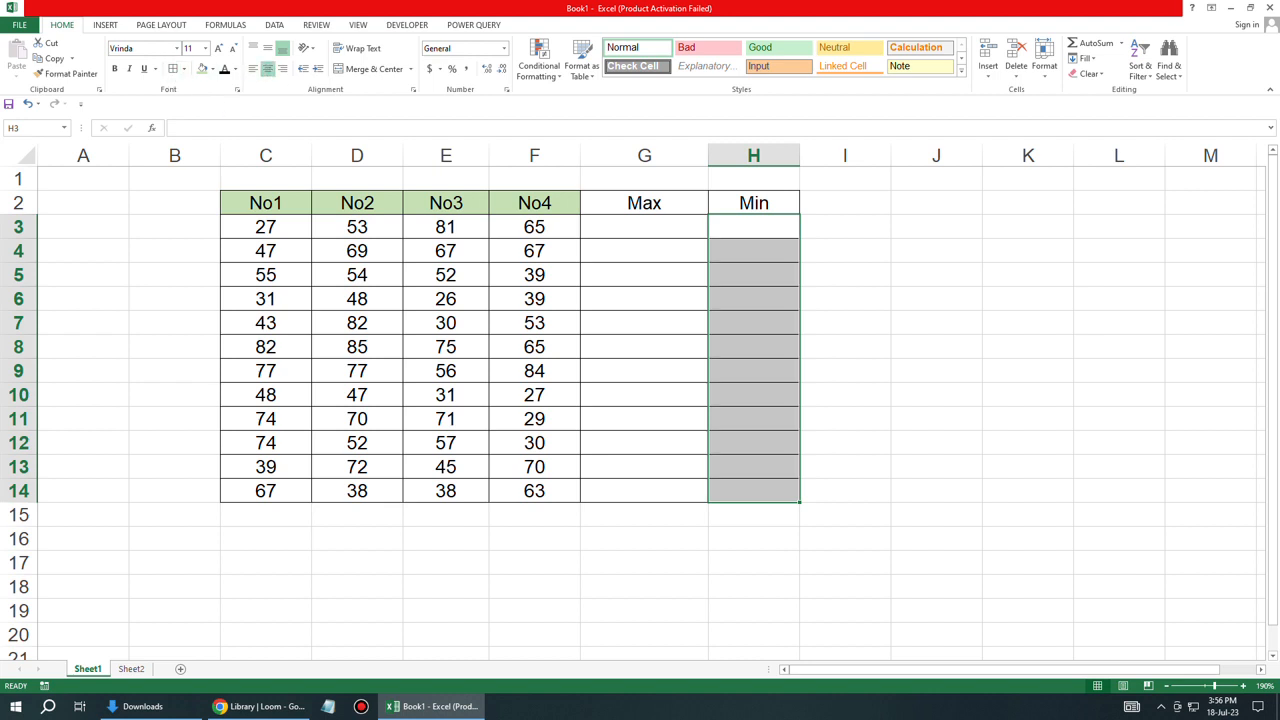
pyautogui.moveTo(799, 155); pyautogui.dragTo(835, 155)
# - Enter =MAX(C3:F3) in cell G3 to find the largest number in the first data row
pyautogui.click(644, 227)
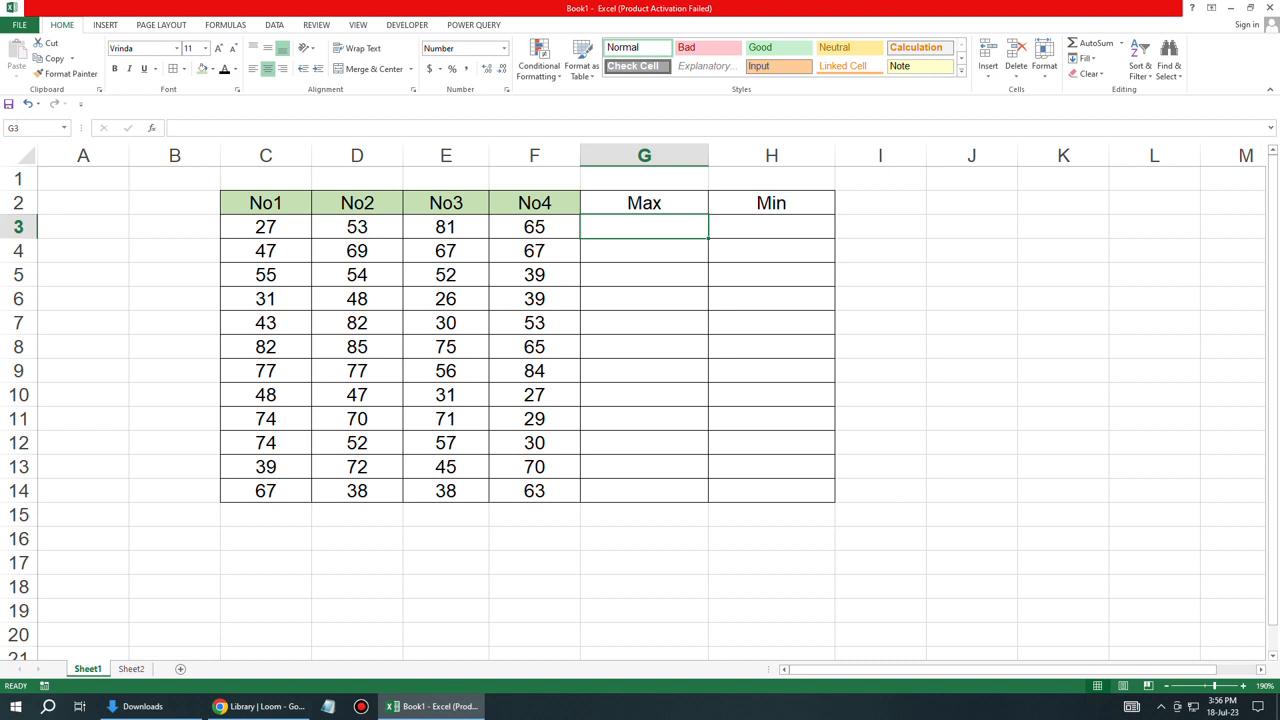
pyautogui.moveTo(266, 227); pyautogui.dragTo(534, 227)
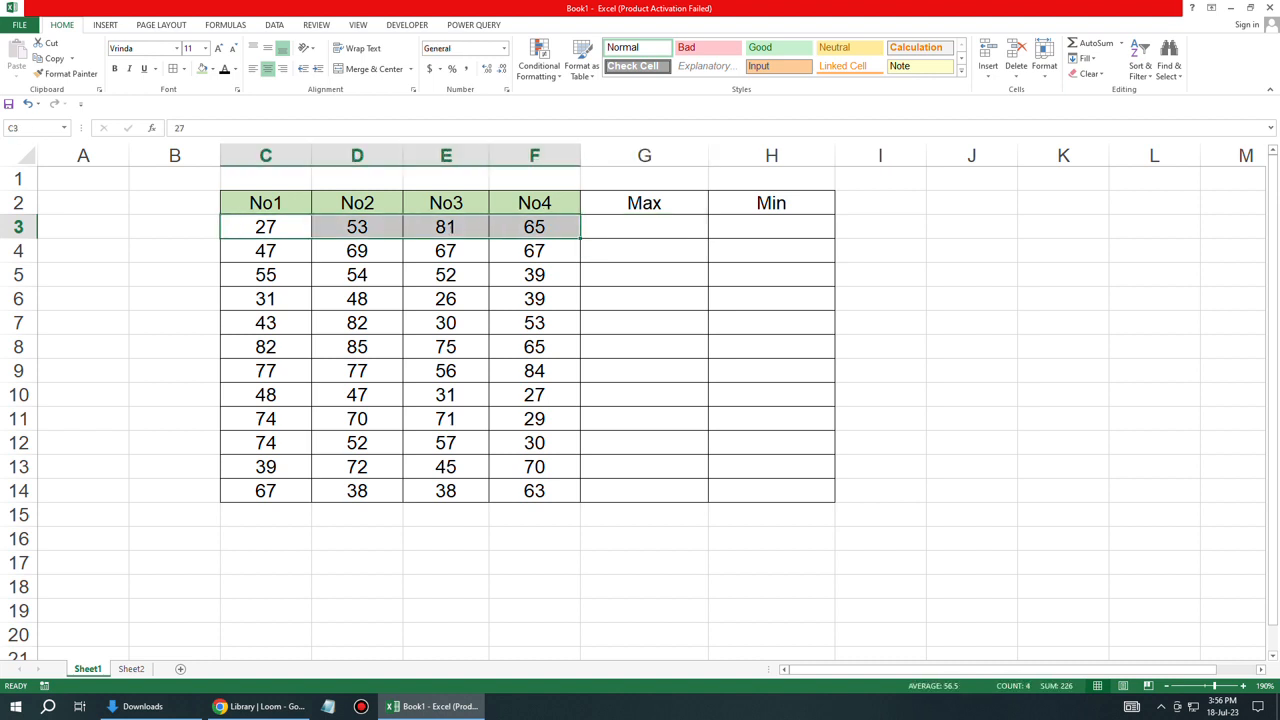
pyautogui.click(644, 227)
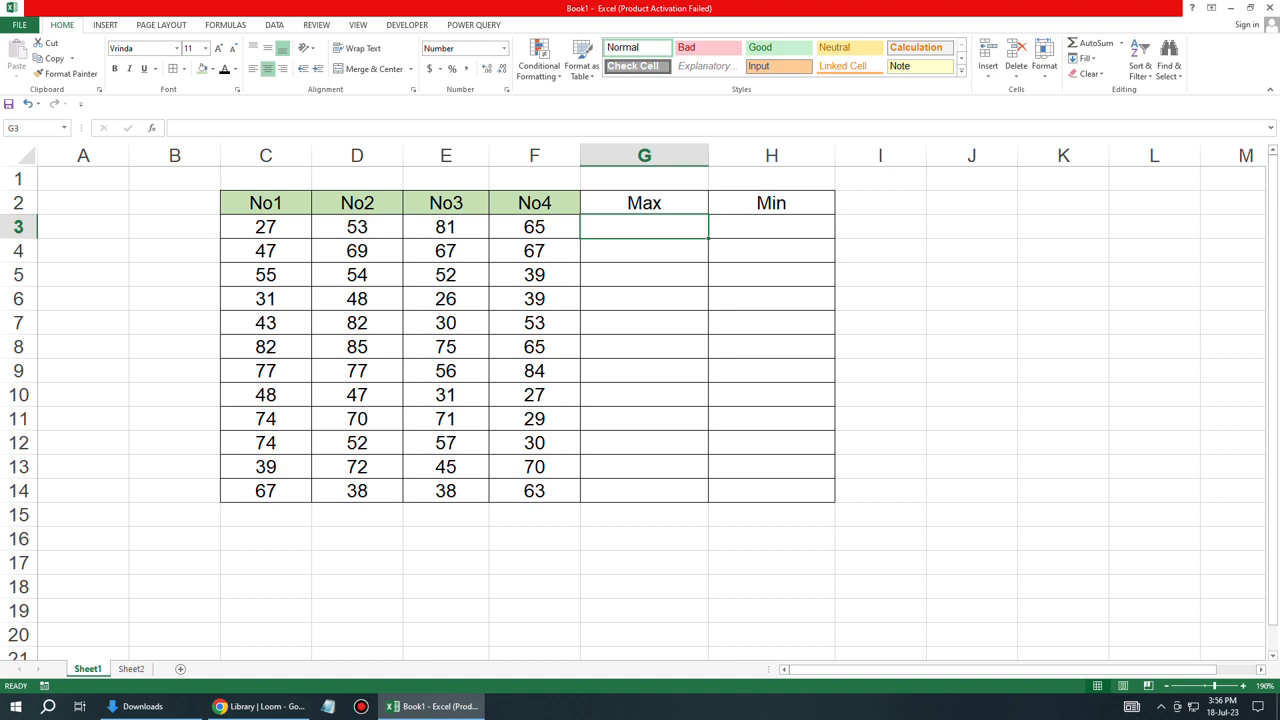
pyautogui.write('=max')
pyautogui.press('Tab')
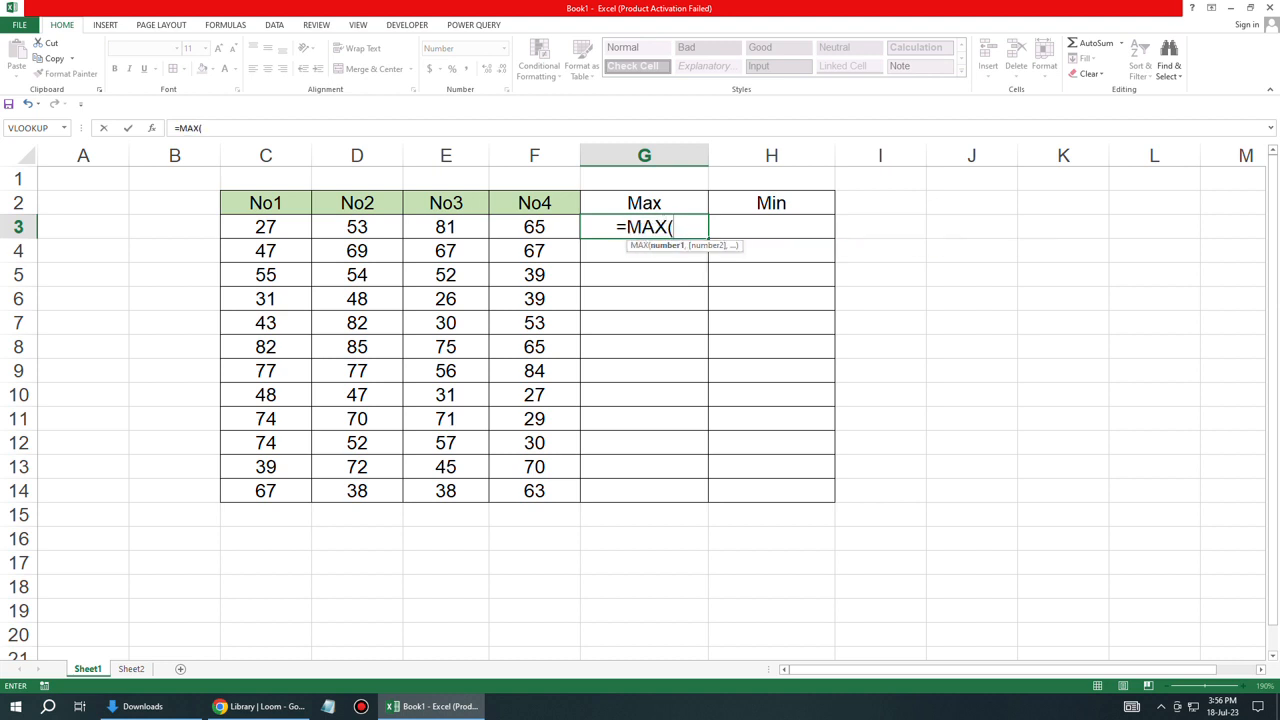
pyautogui.moveTo(265, 227); pyautogui.dragTo(534, 227)
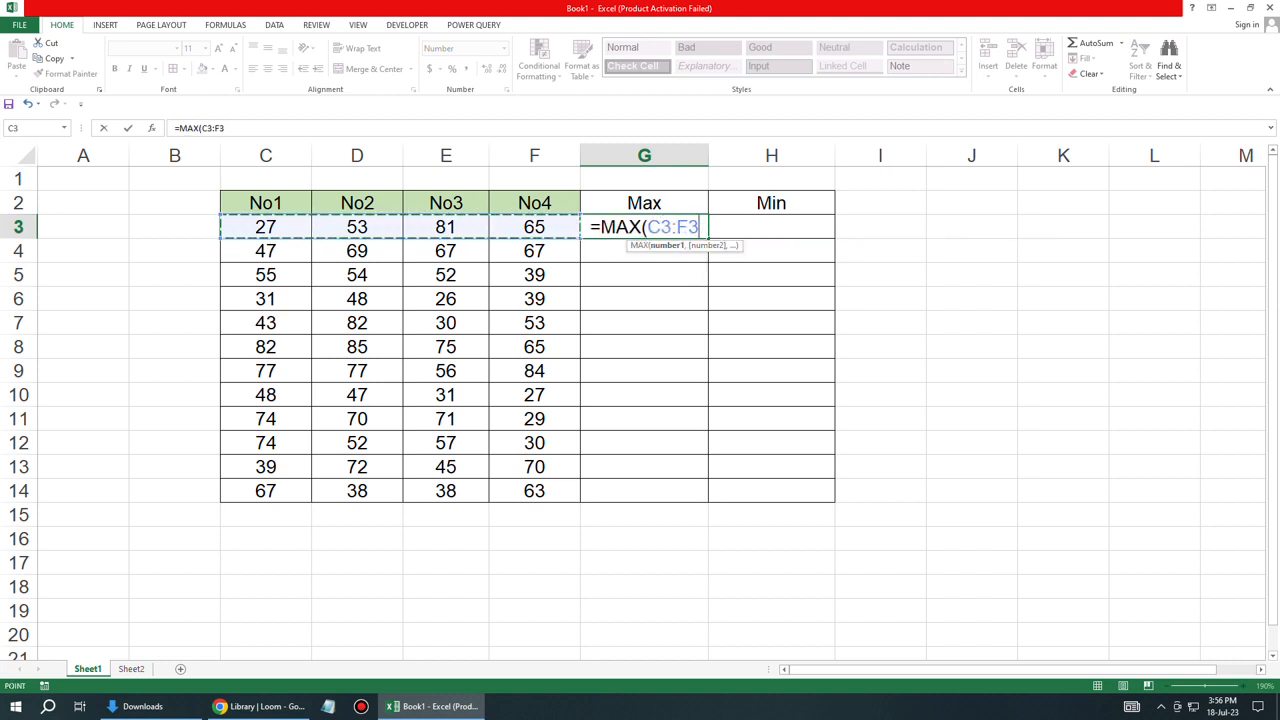
pyautogui.write(')')
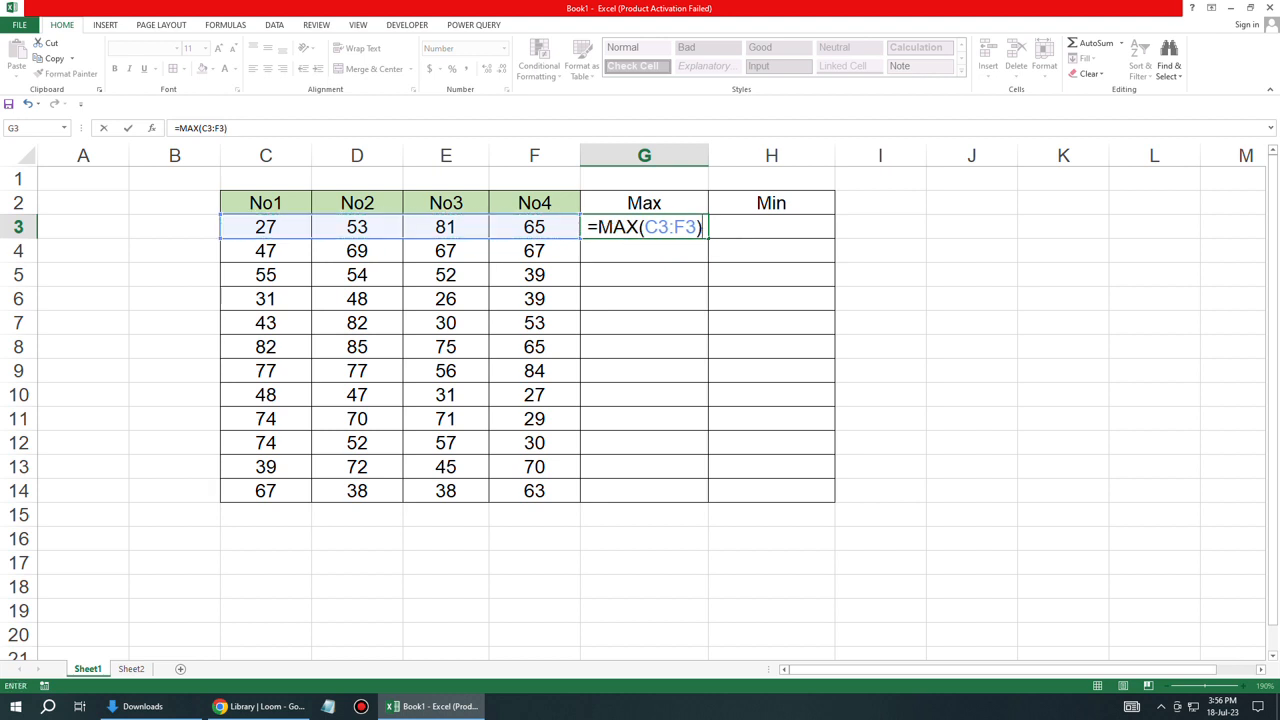
pyautogui.press('Return')
# - Change the number format of the Max cells G3:G14 to General
pyautogui.click(644, 227)
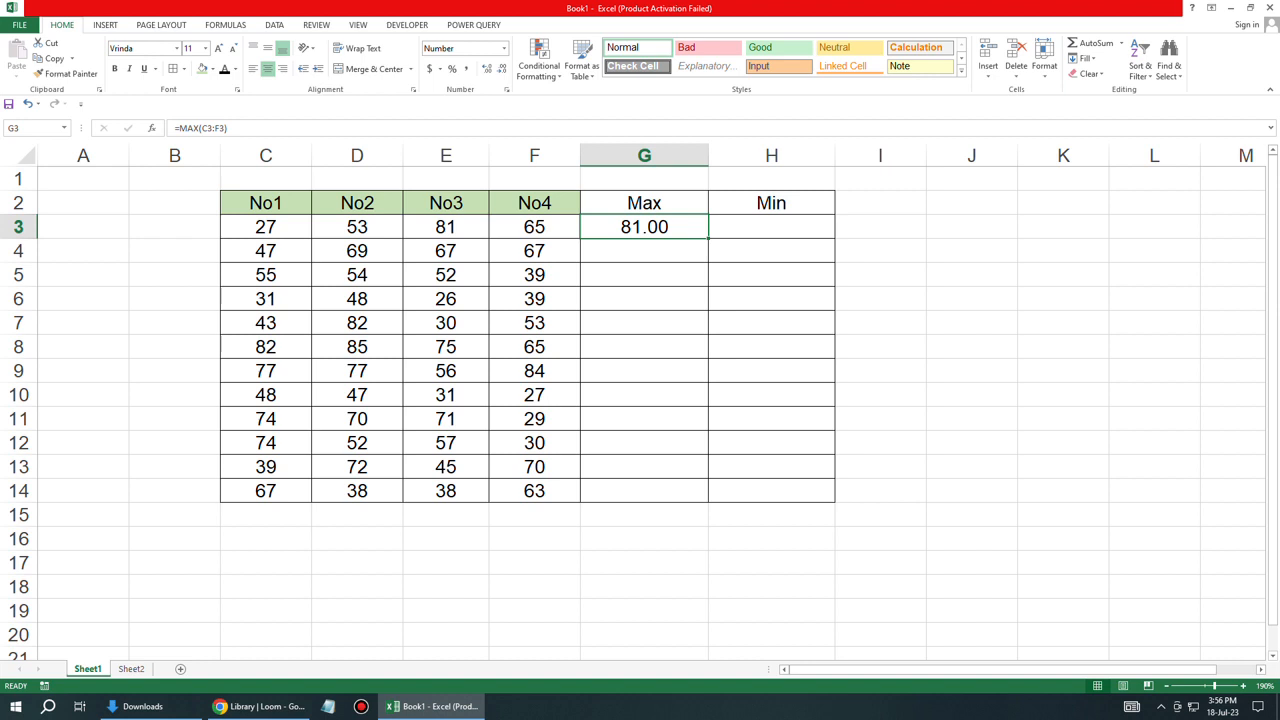
pyautogui.click(505, 51)
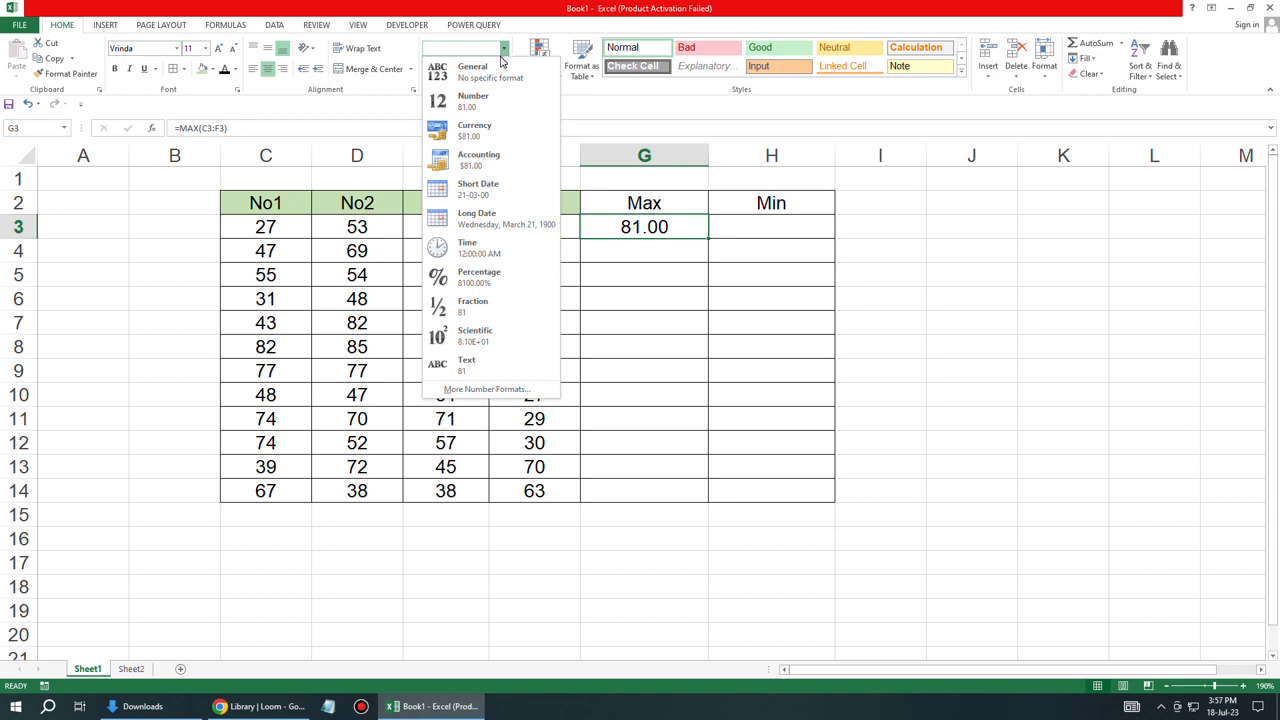
pyautogui.click(493, 79)
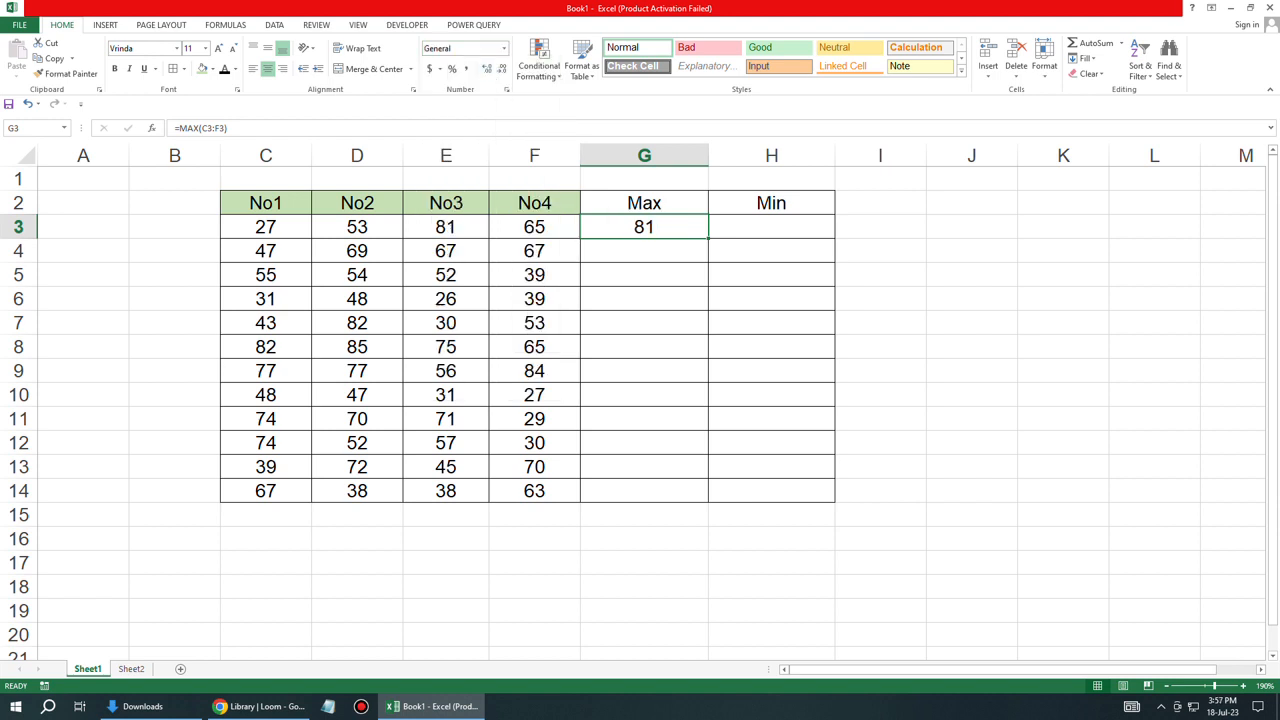
pyautogui.moveTo(644, 250); pyautogui.dragTo(644, 490)
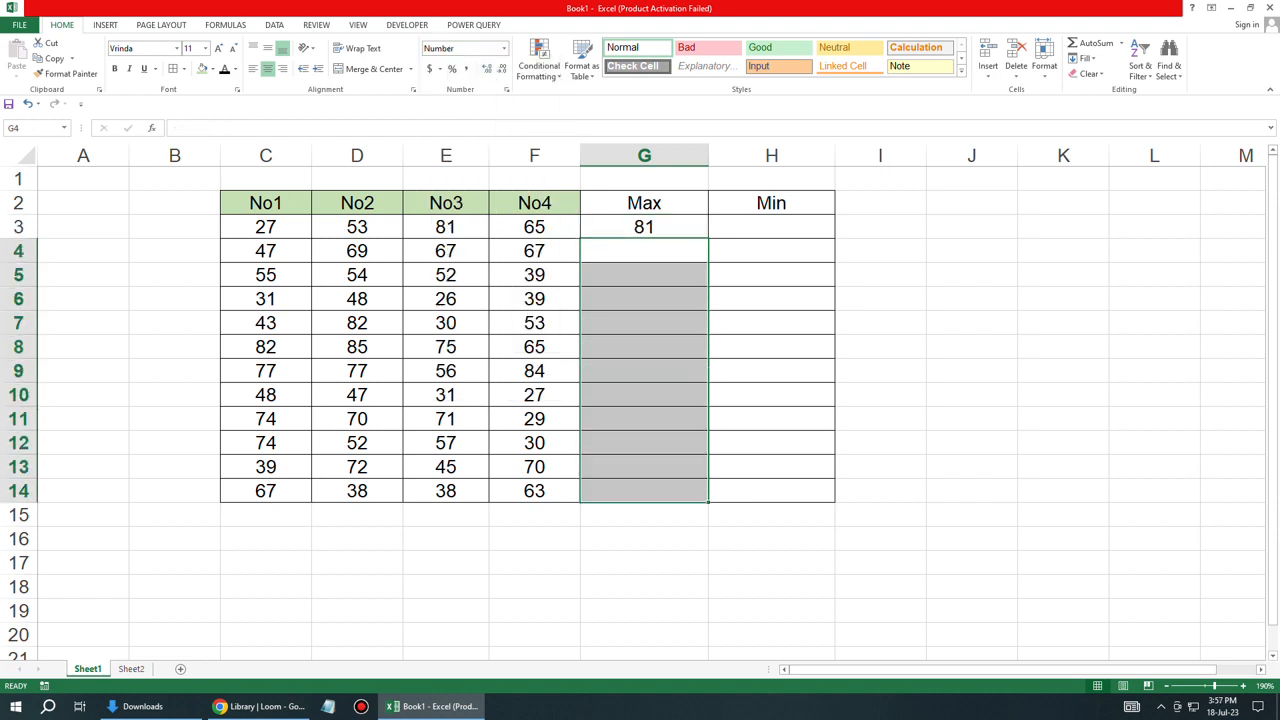
pyautogui.click(503, 49)
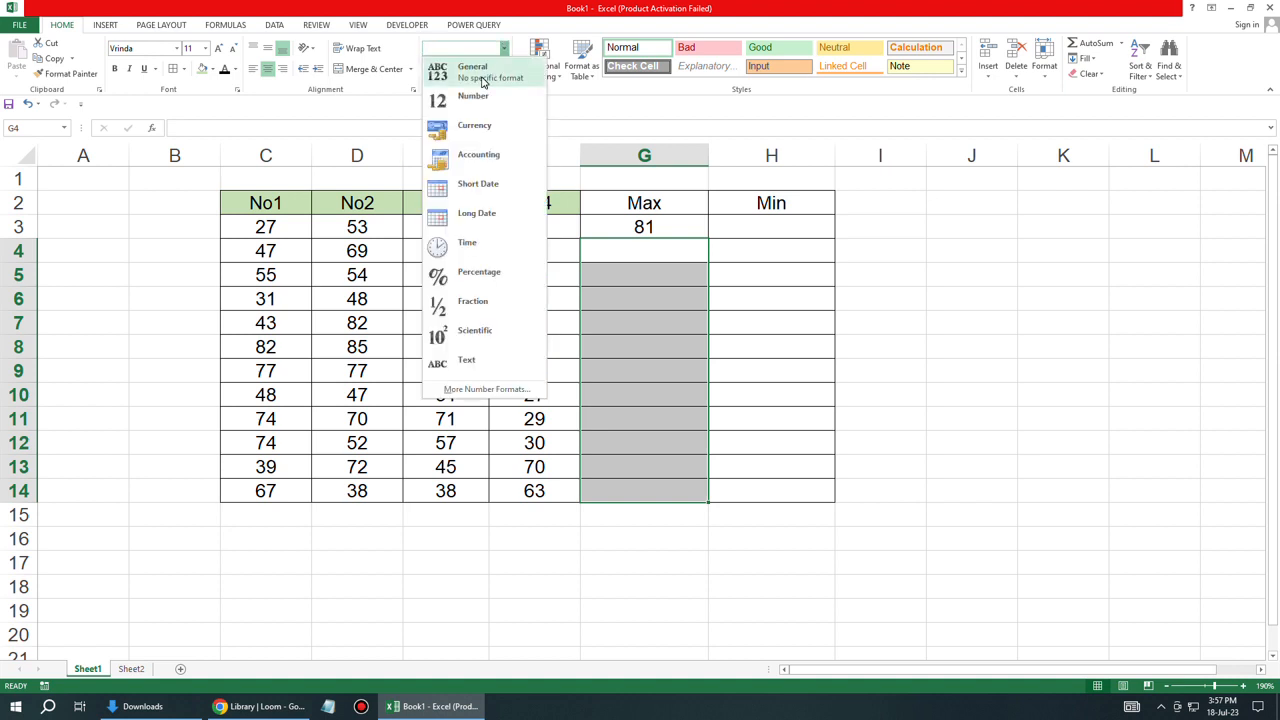
pyautogui.click(485, 80)
pyautogui.moveTo(771, 227); pyautogui.dragTo(771, 490)
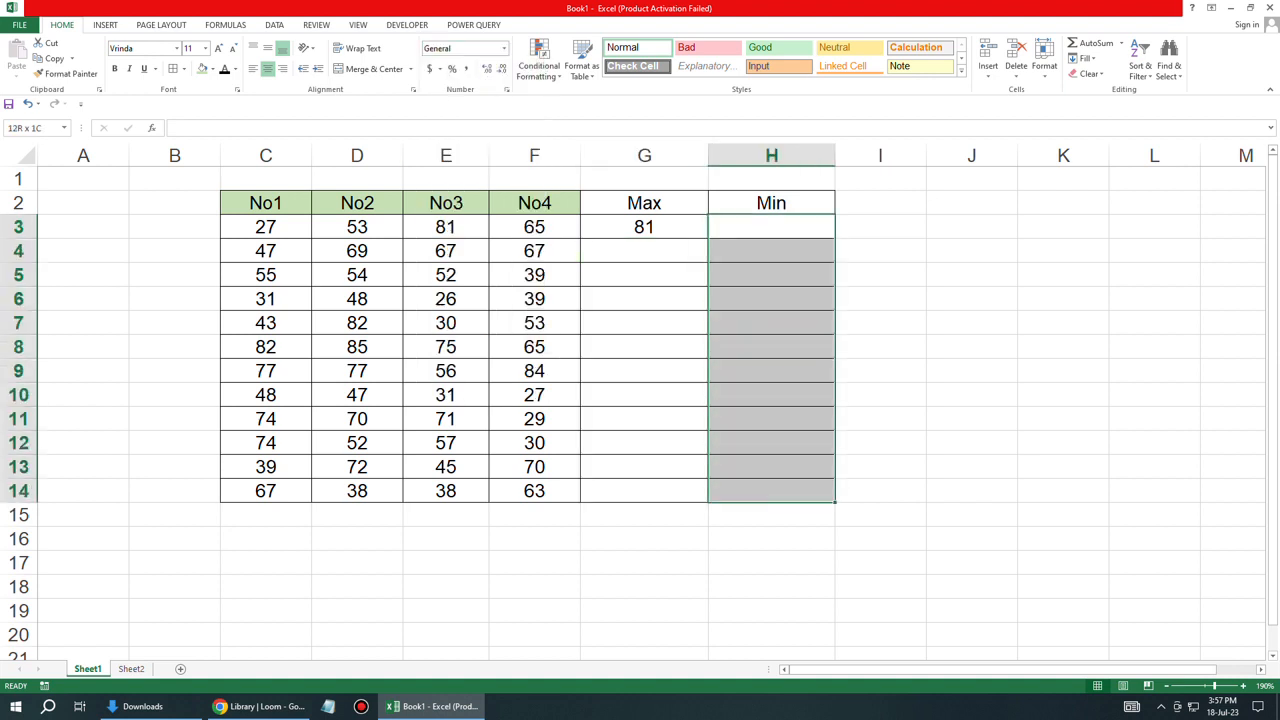
# - Fill the MAX formula from G3 down to G14 for all data rows
pyautogui.click(644, 227)
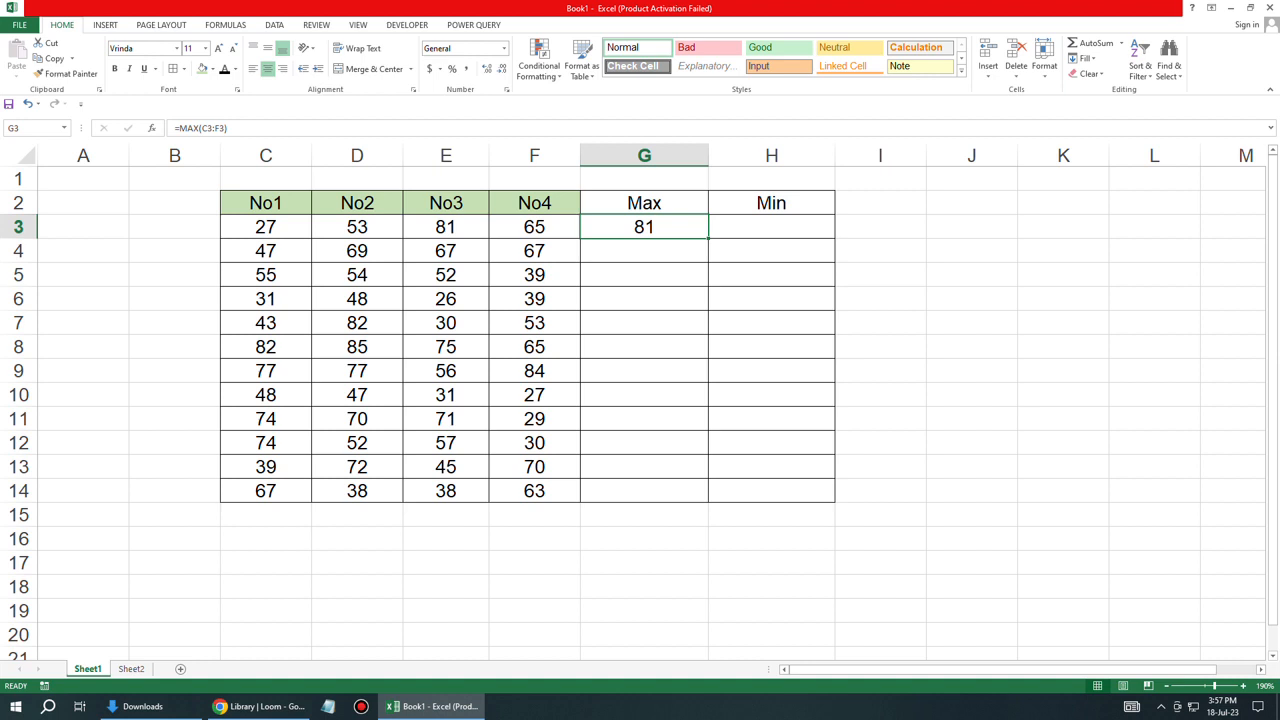
pyautogui.moveTo(265, 227); pyautogui.dragTo(534, 227)
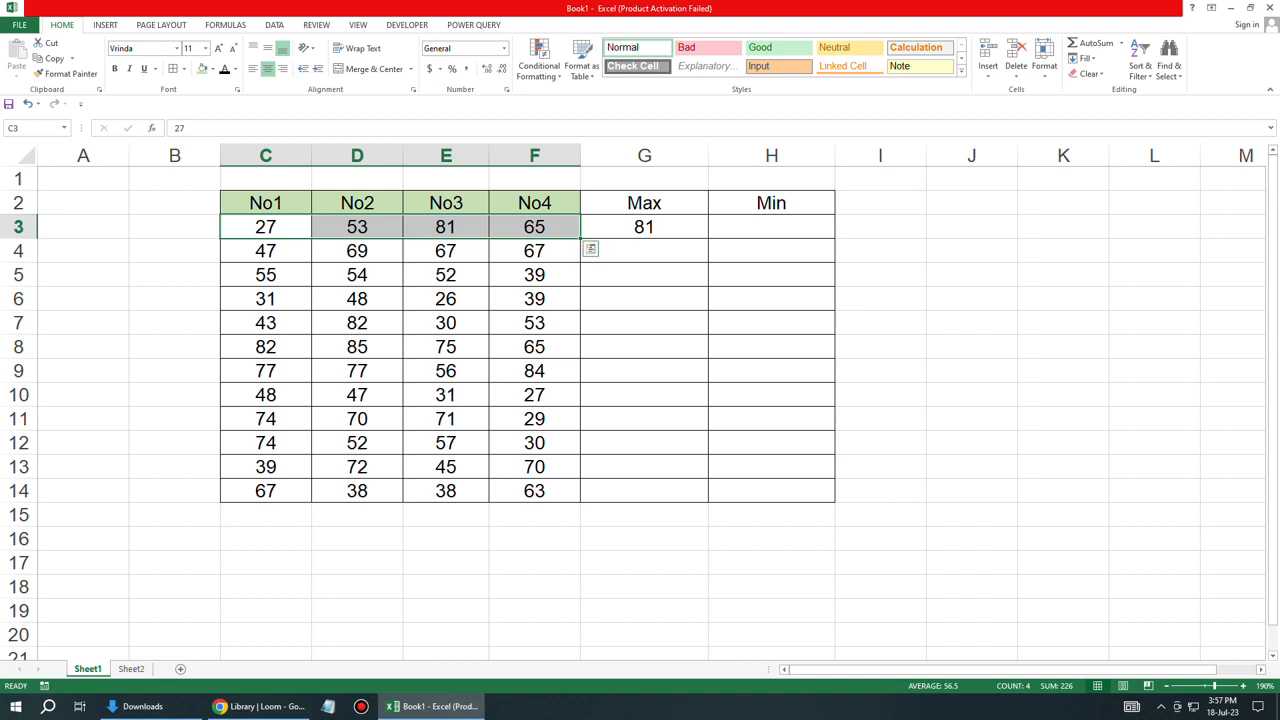
pyautogui.click(644, 227)
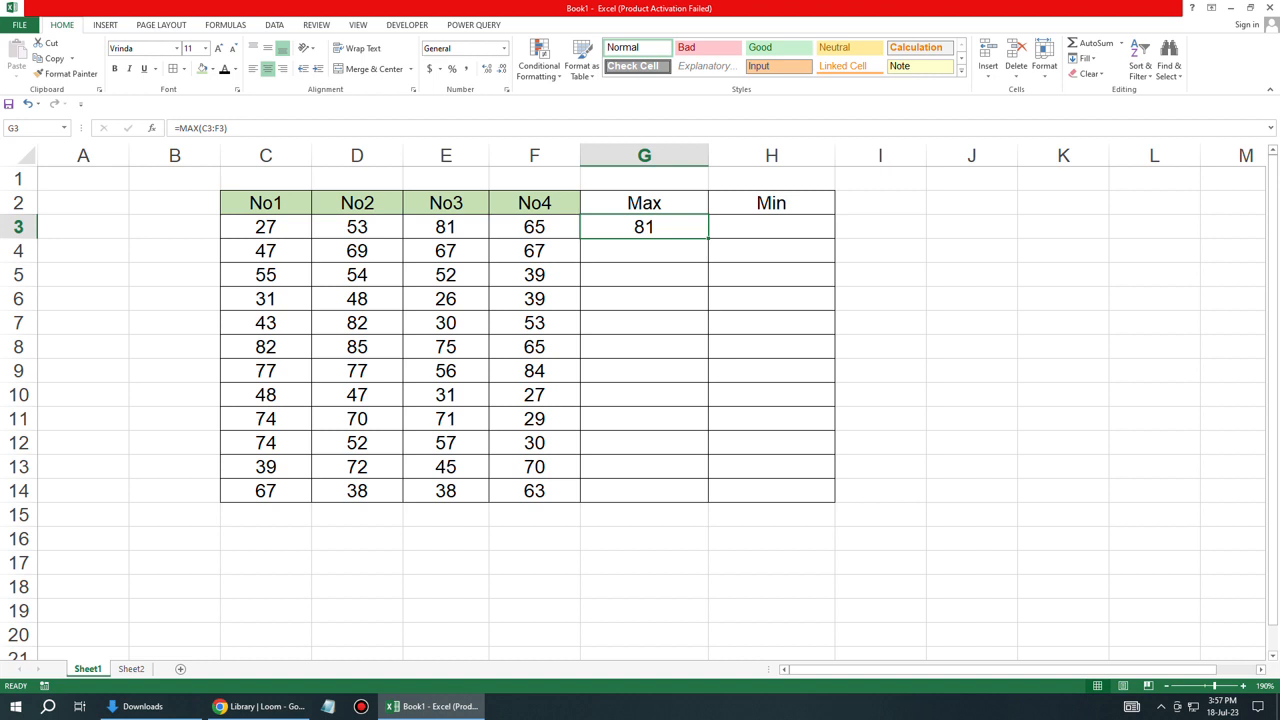
pyautogui.moveTo(708, 238); pyautogui.dragTo(714, 508)
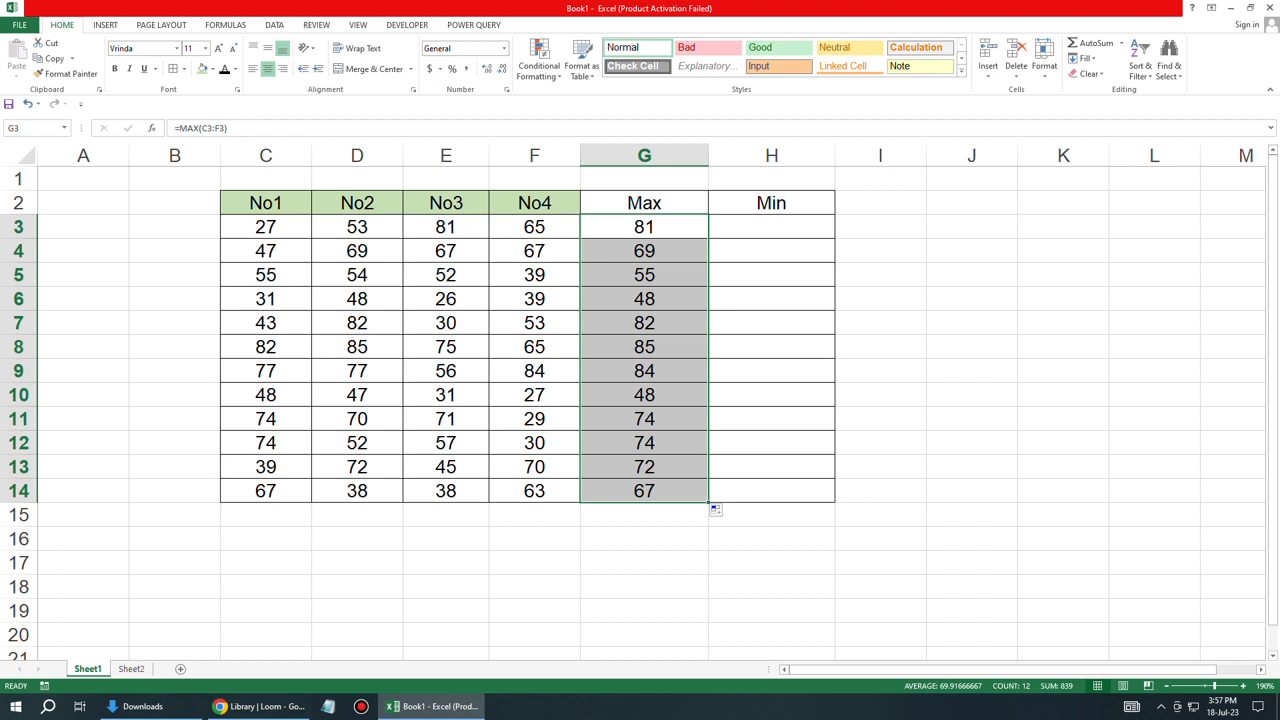
# - Enter =MIN(C3:F3) in H3 and fill it down to H14 to find each row's smallest number
pyautogui.click(771, 227)
pyautogui.write('=min')
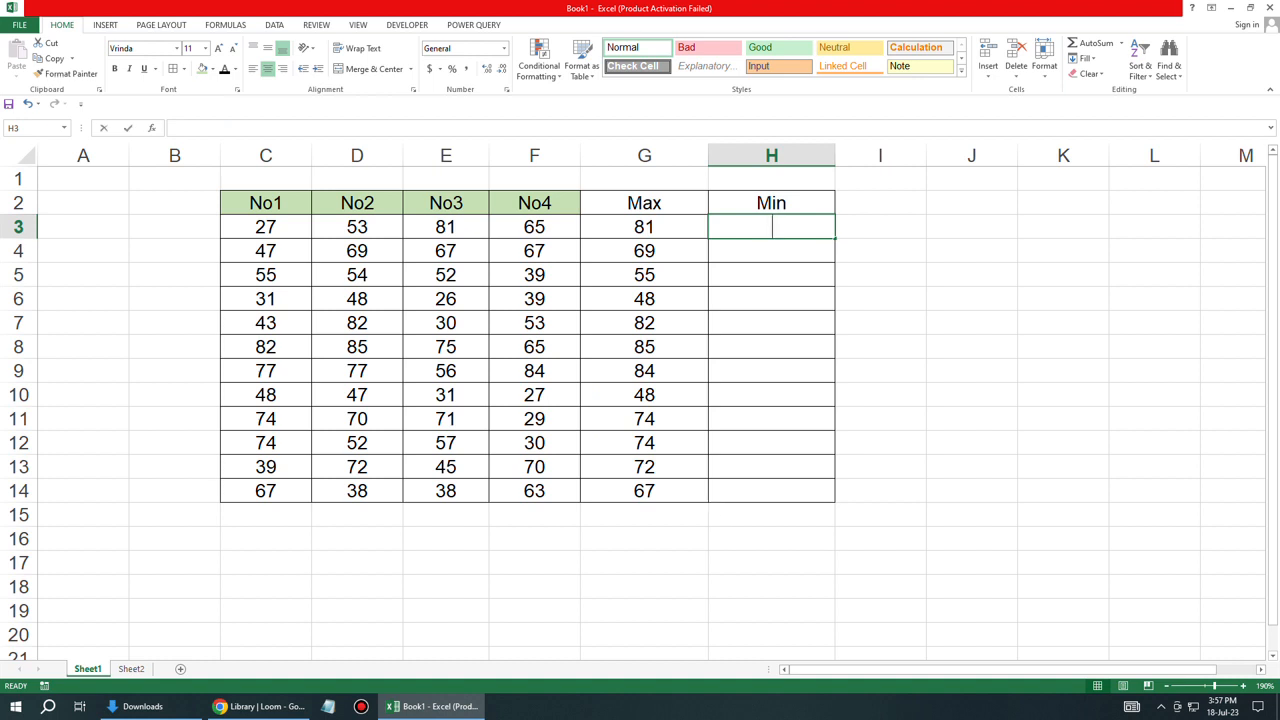
pyautogui.press('Tab')
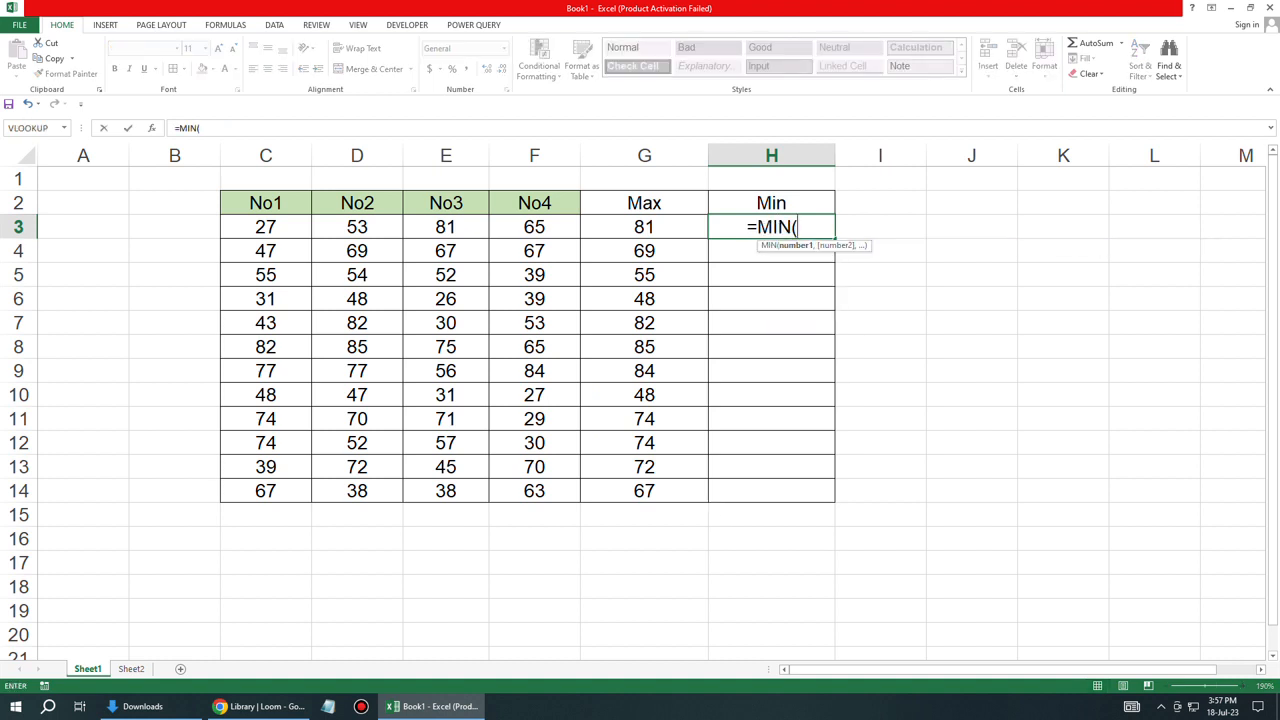
pyautogui.moveTo(265, 227); pyautogui.dragTo(565, 232)
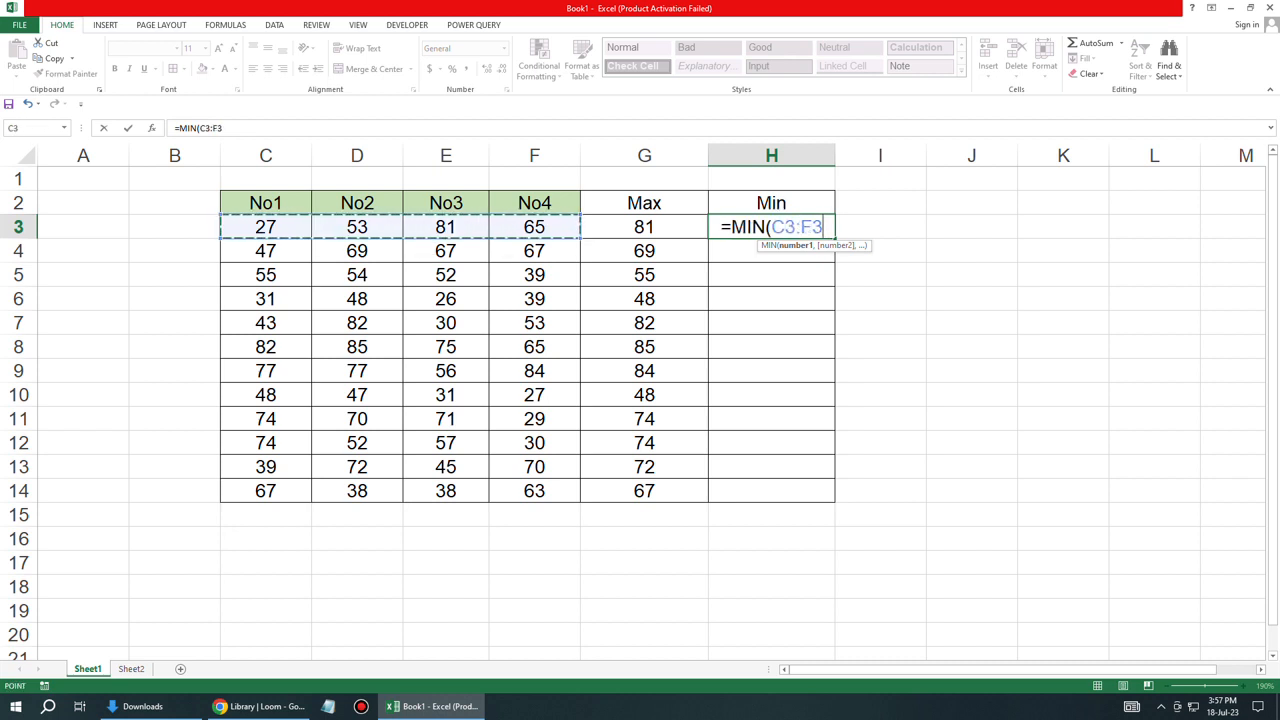
pyautogui.write(')')
pyautogui.press('Return')
pyautogui.press('Up')
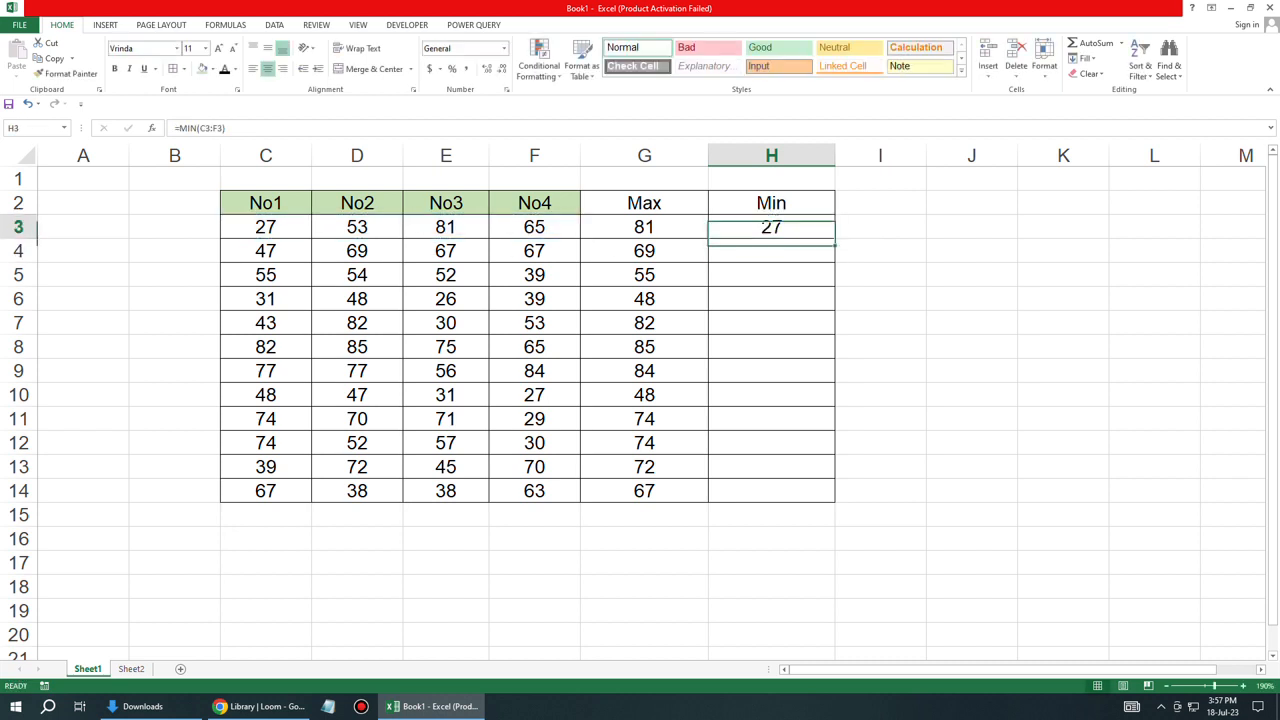
pyautogui.doubleClick(835, 238)
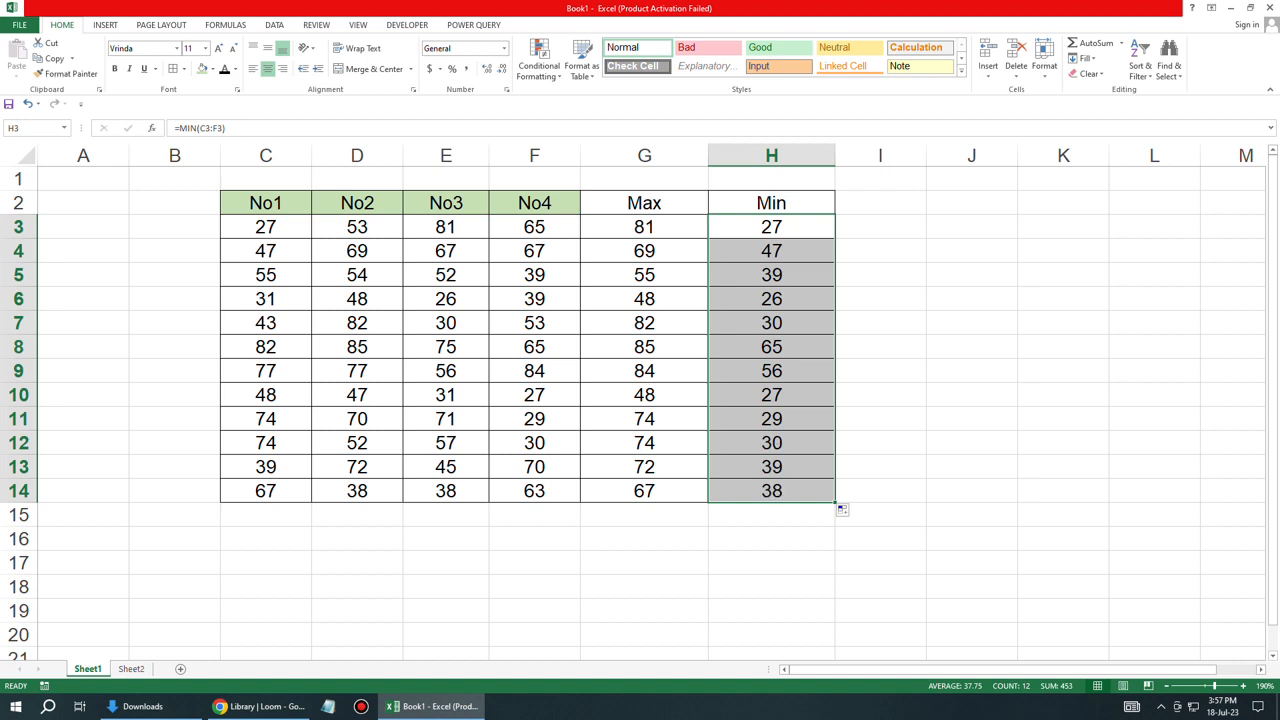
# - Set C3 to 95 and check how the Max and Min formulas in G3 and H3 respond
pyautogui.click(771, 227)
pyautogui.moveTo(265, 227); pyautogui.dragTo(540, 228)
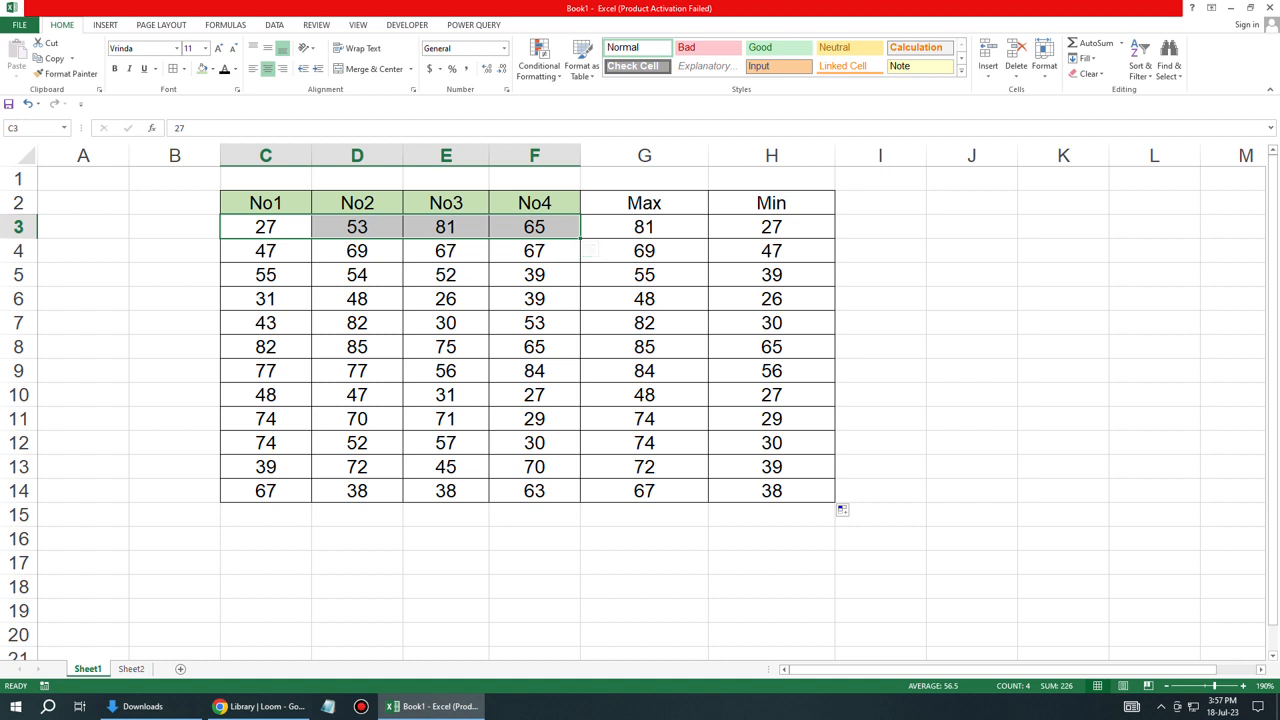
pyautogui.click(265, 227)
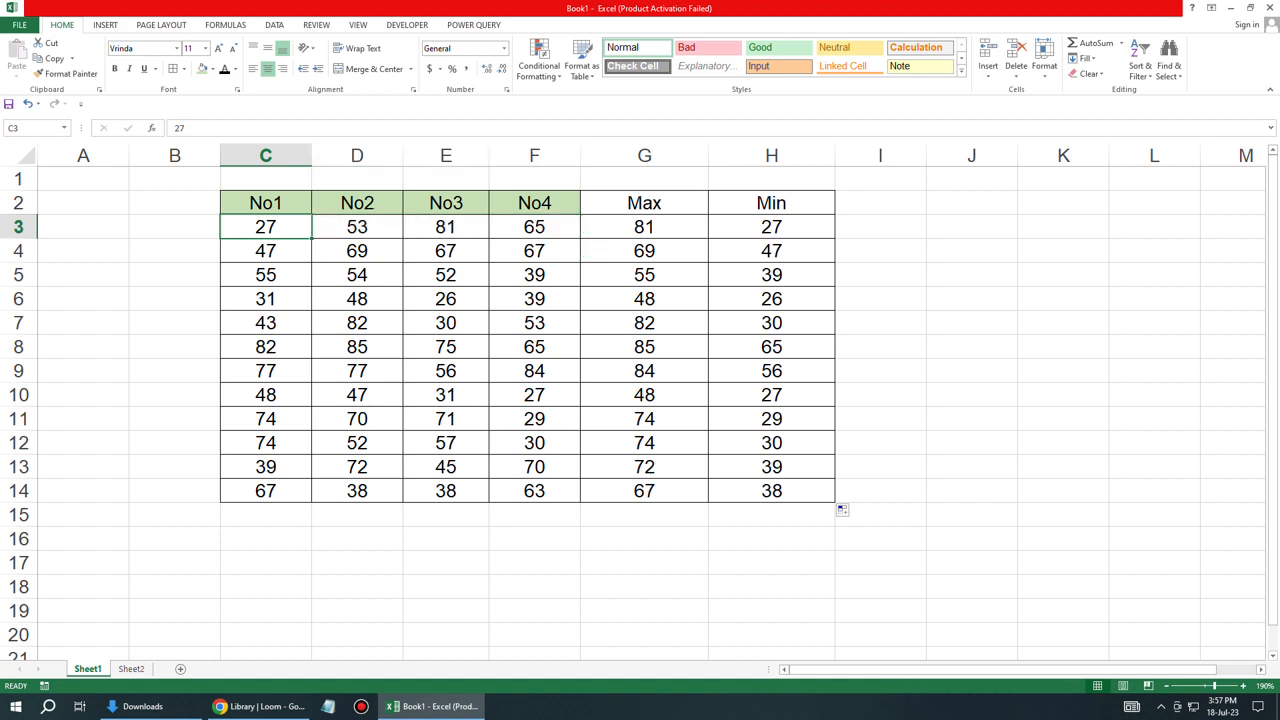
pyautogui.write('95')
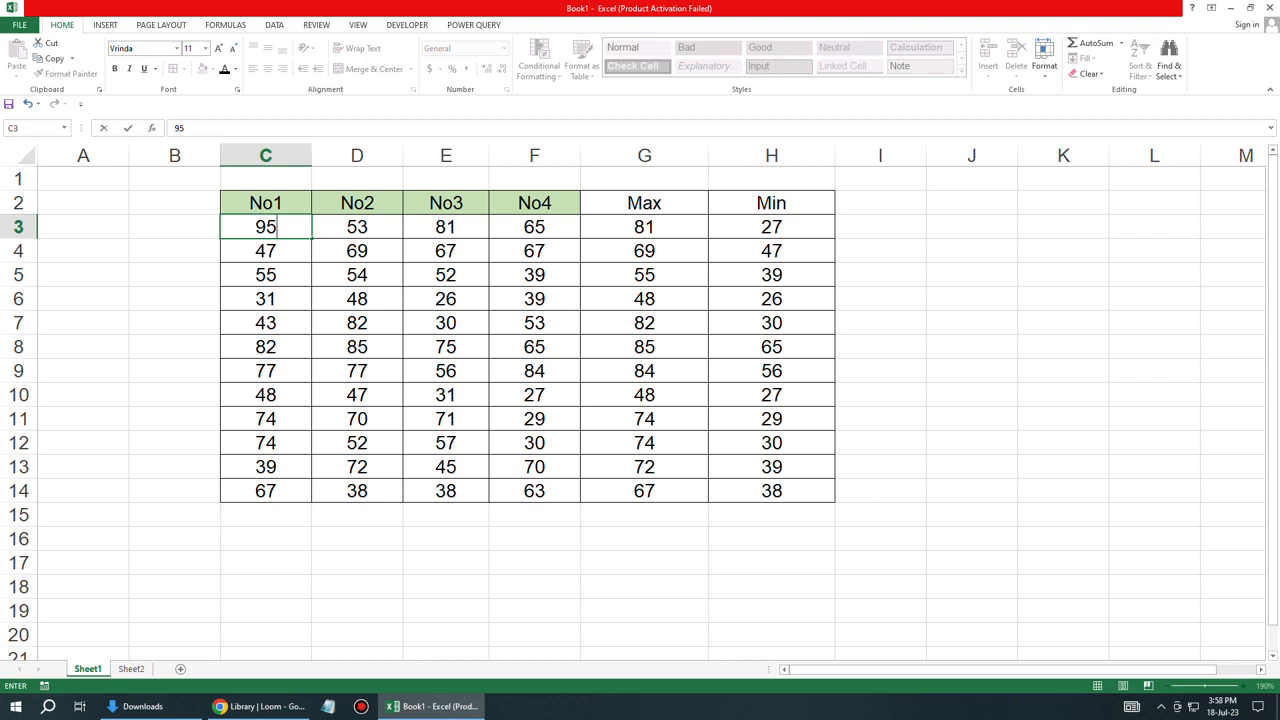
pyautogui.press('Return')
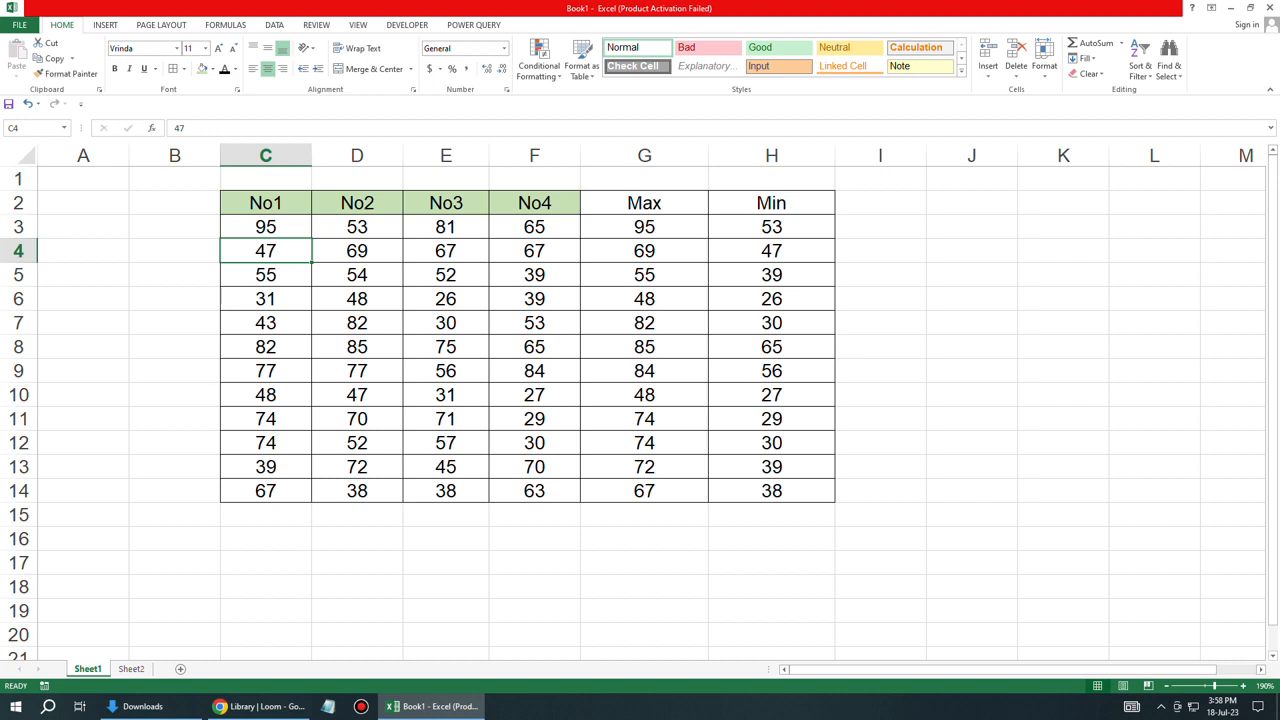
pyautogui.click(357, 227)
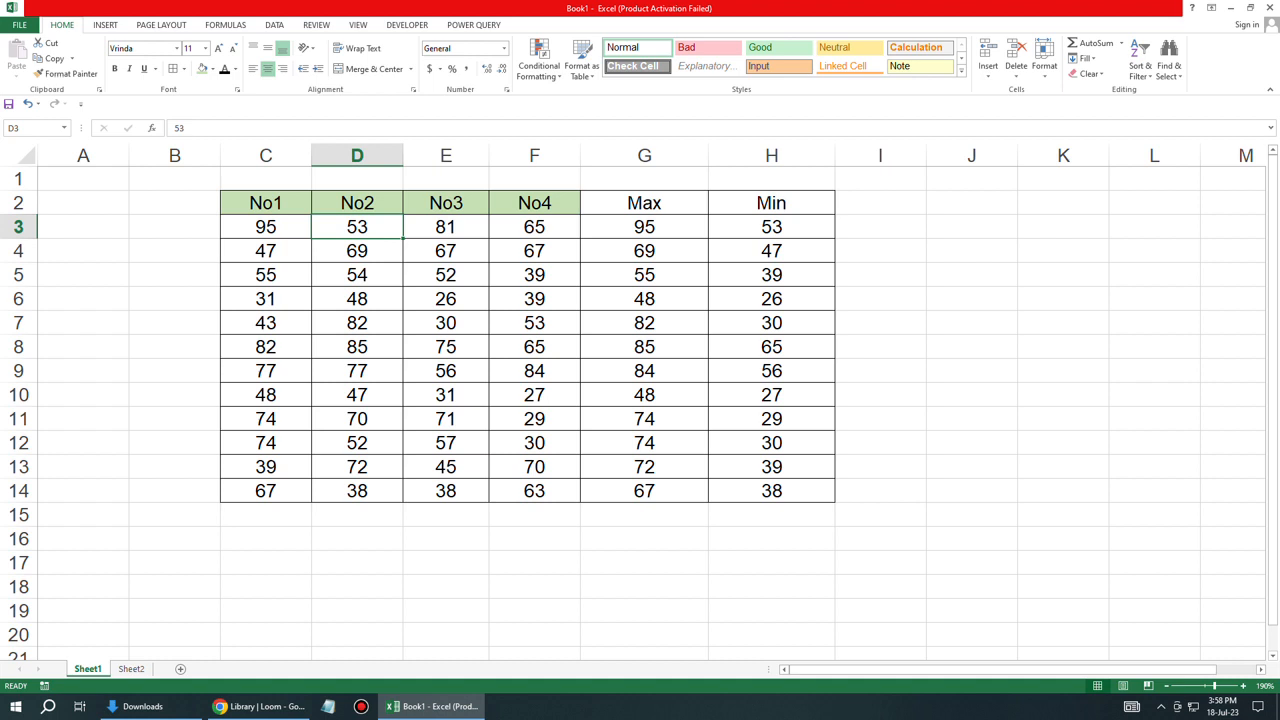
pyautogui.click(644, 227)
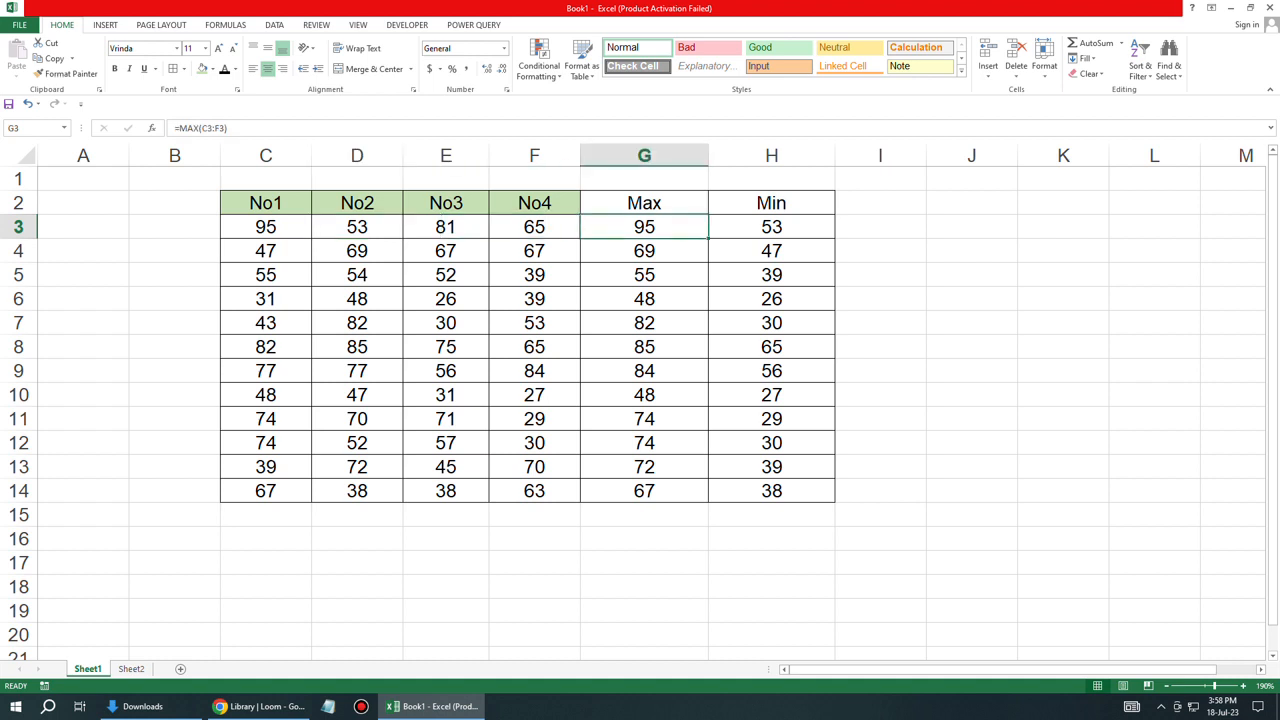
pyautogui.click(771, 227)
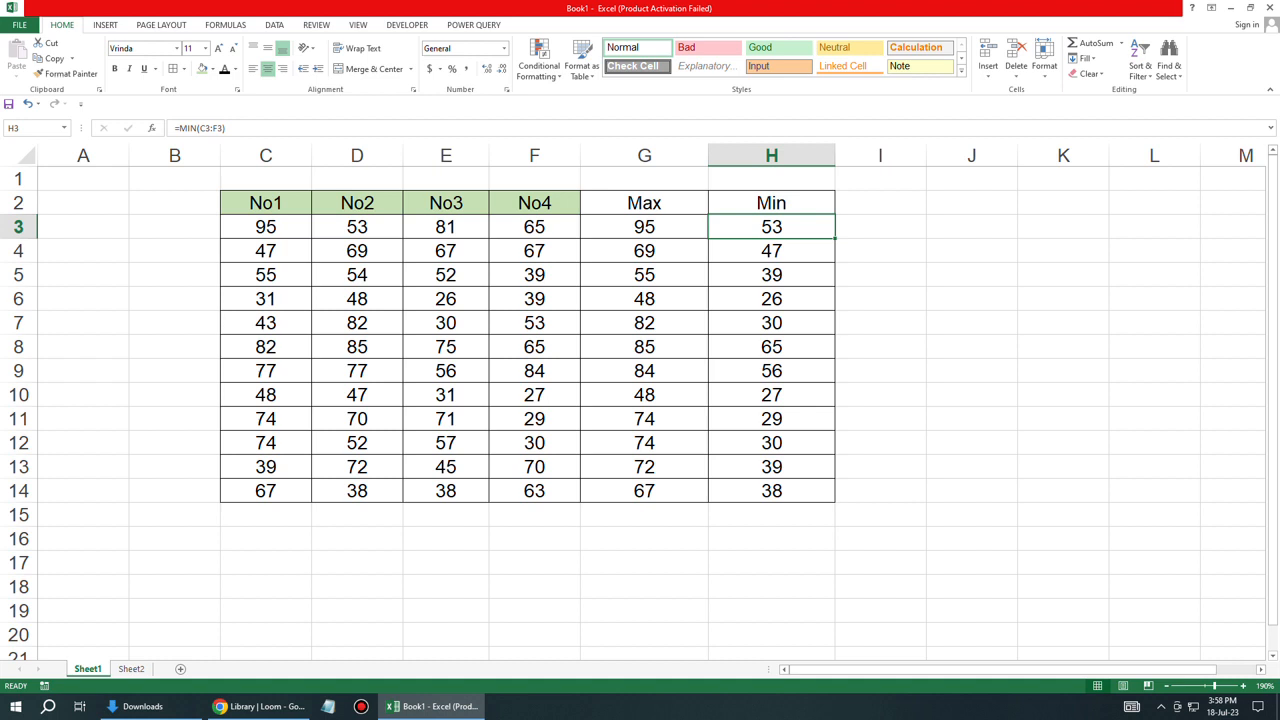
# - Clear all contents and formatting from the Max and Min columns, G2:H14
pyautogui.moveTo(644, 203); pyautogui.dragTo(771, 491)
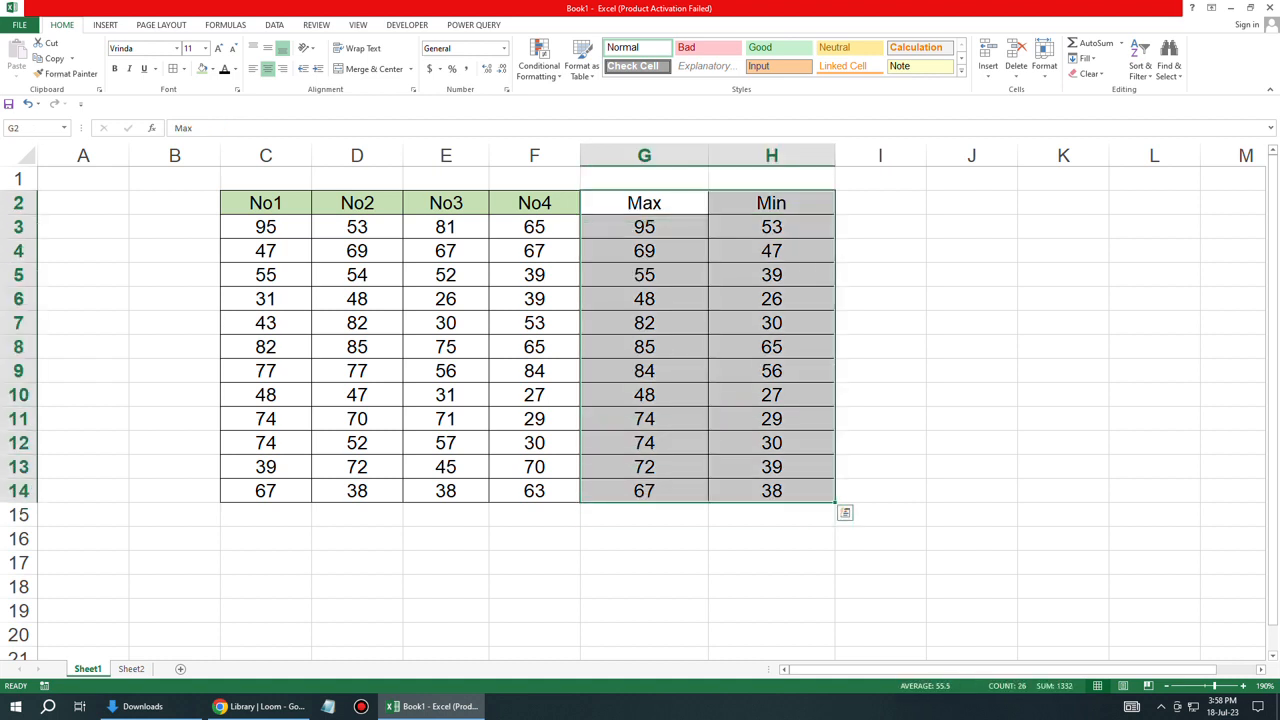
pyautogui.click(1087, 73)
pyautogui.click(1107, 98)
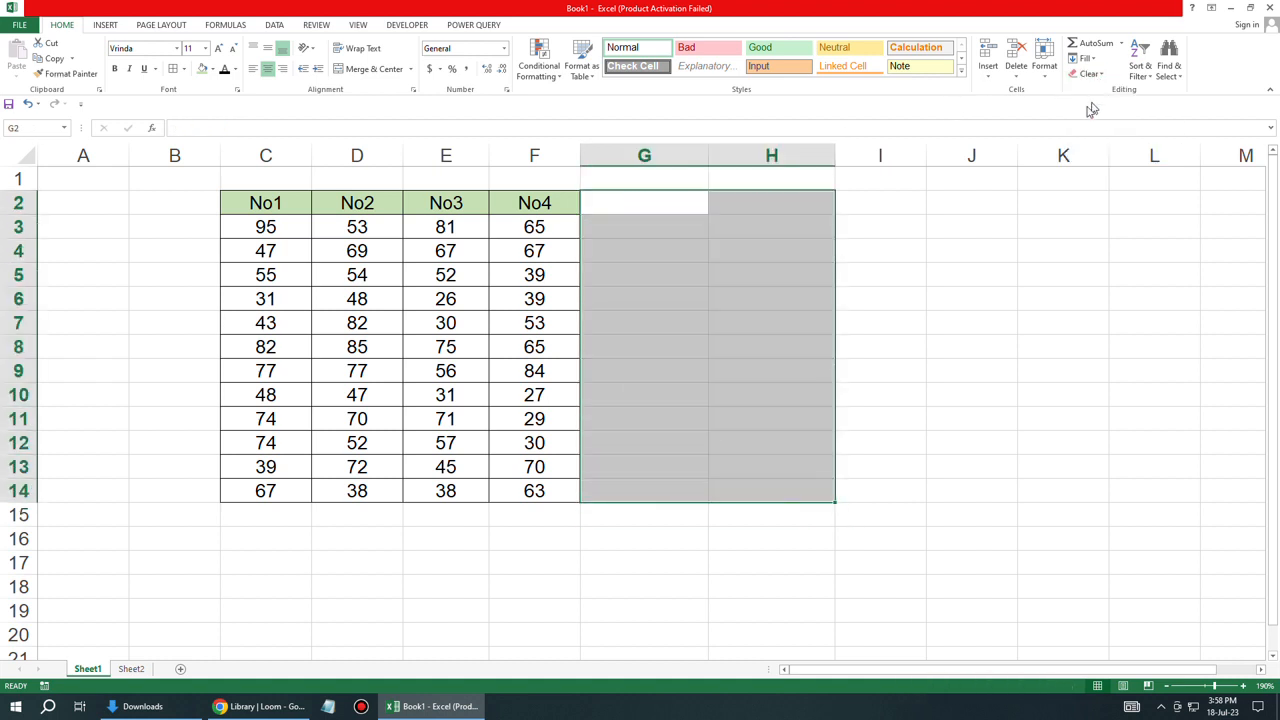
pyautogui.click(971, 298)
pyautogui.click(644, 275)
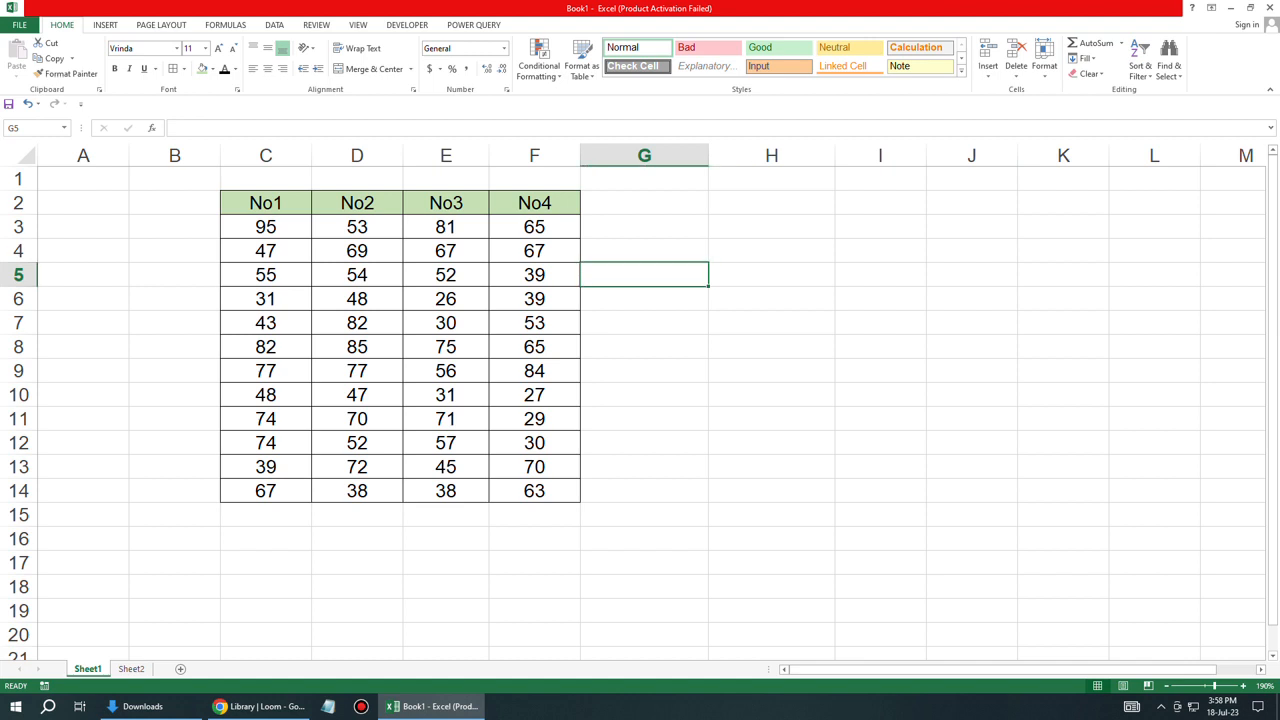
# - Merge and centre the range G2:J4 into one cell with a border around it
pyautogui.click(771, 203)
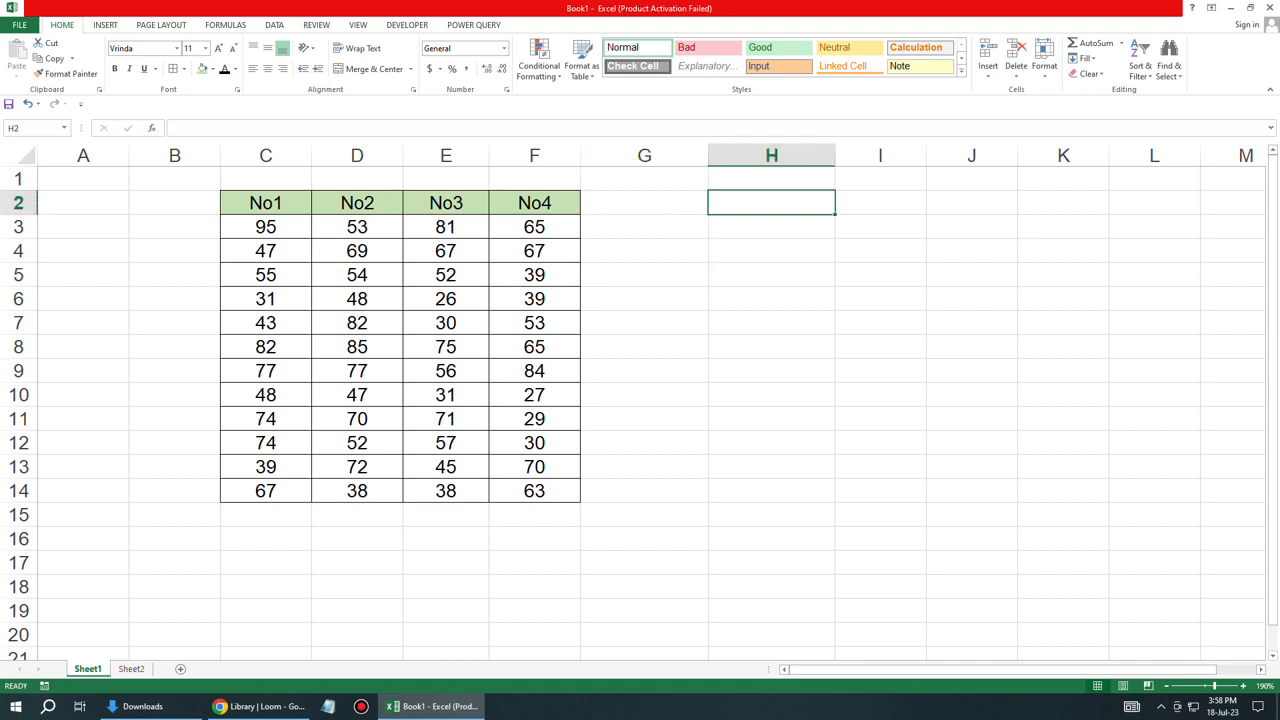
pyautogui.moveTo(644, 203); pyautogui.dragTo(971, 251)
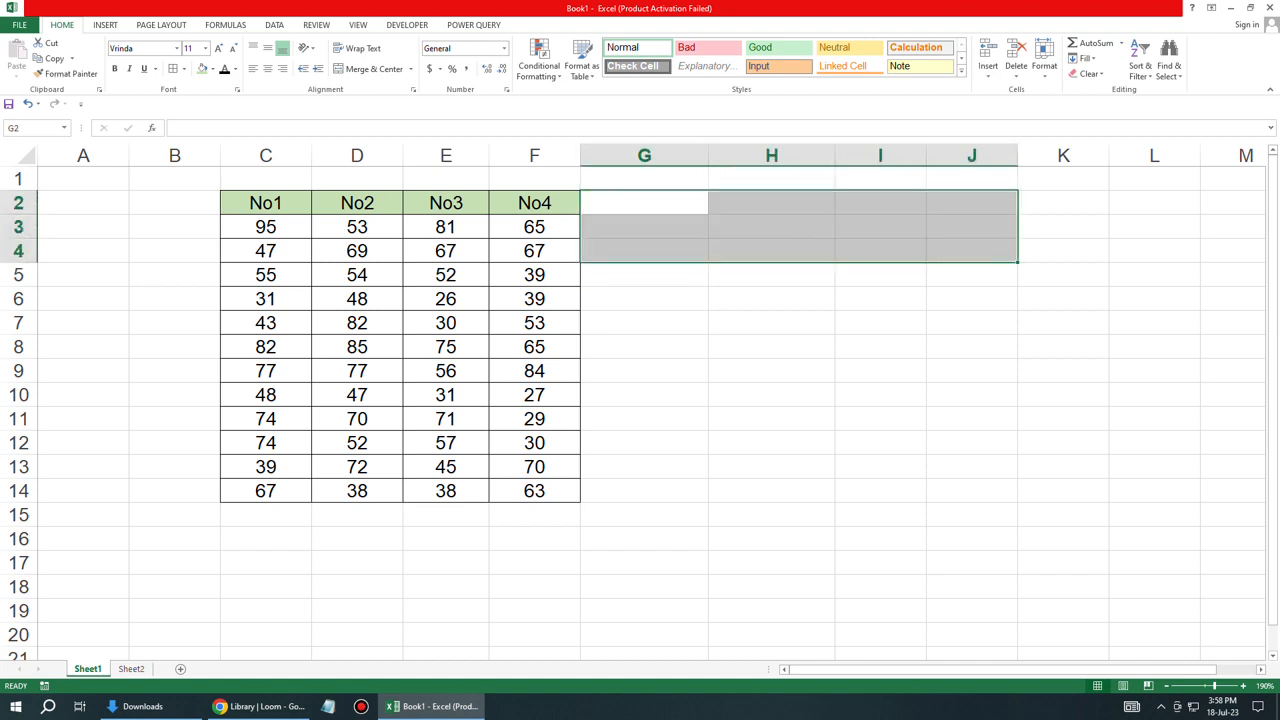
pyautogui.click(372, 68)
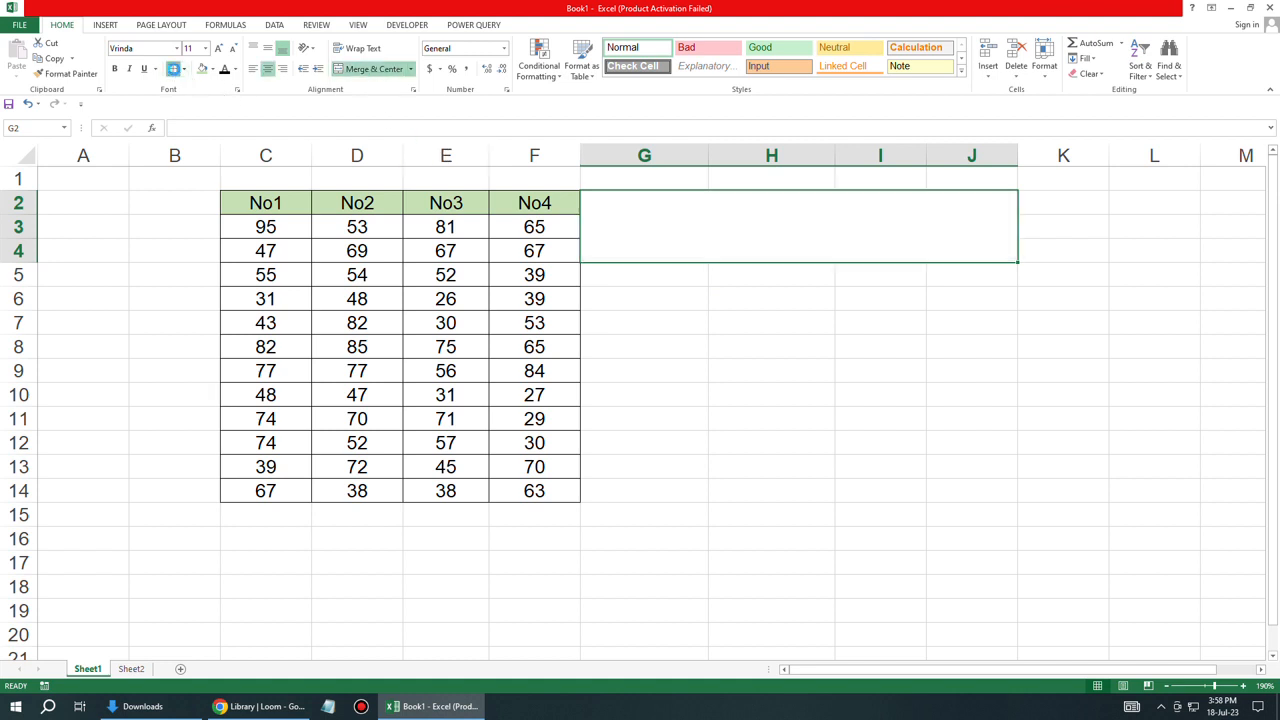
# - Enter the syntax =RANDBETWEEN(bottom,top) as literal text in the merged cell G2:J4, using a leading apostrophe
pyautogui.write('=ra')
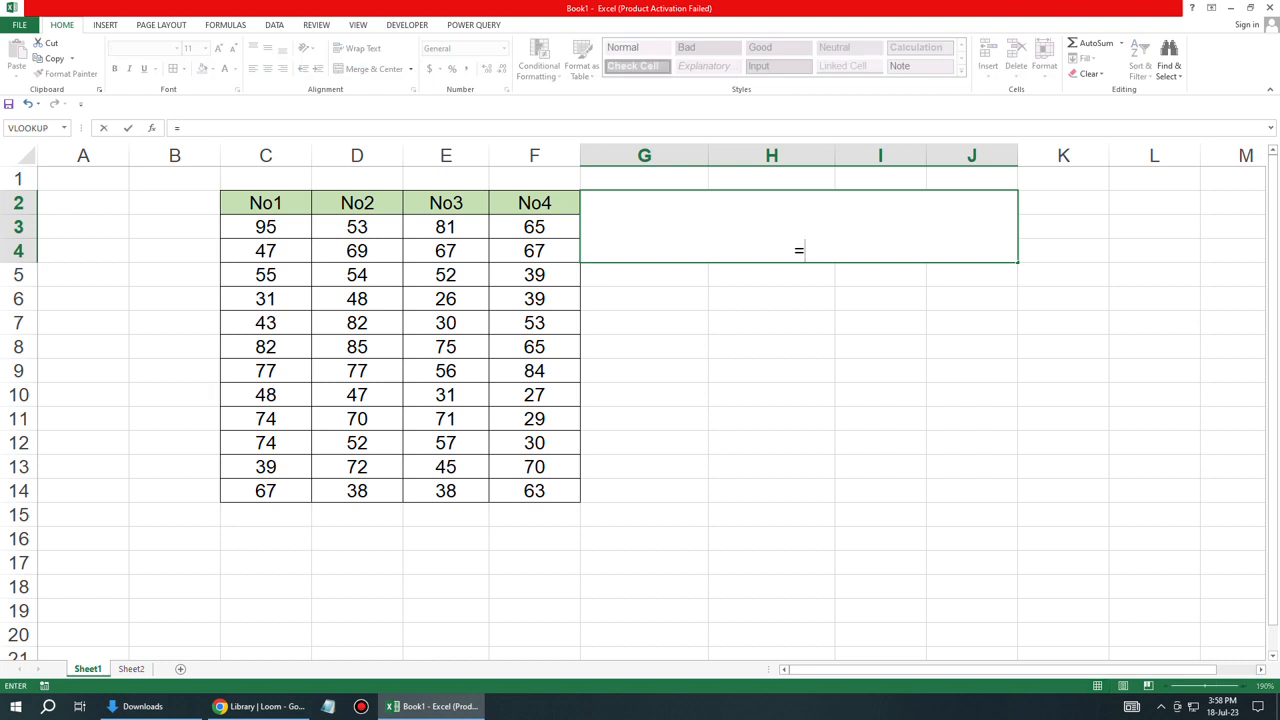
pyautogui.press('Down')
pyautogui.press('Down')
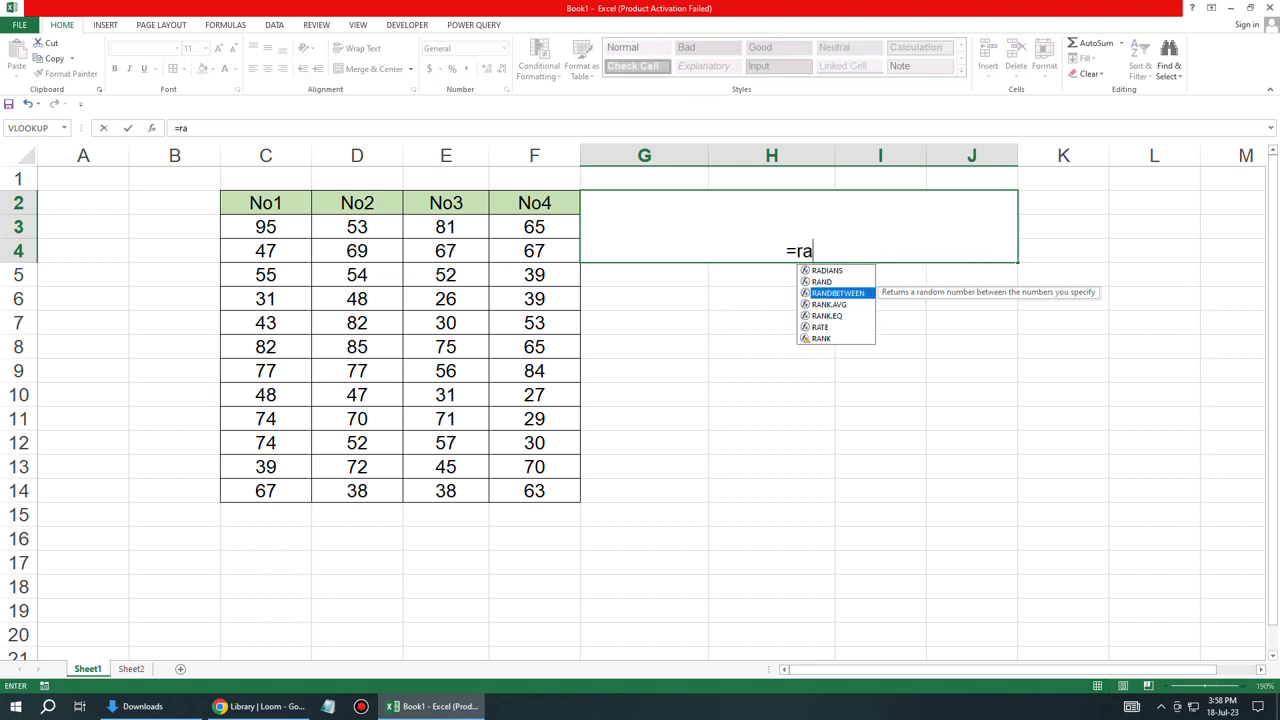
pyautogui.press('Tab')
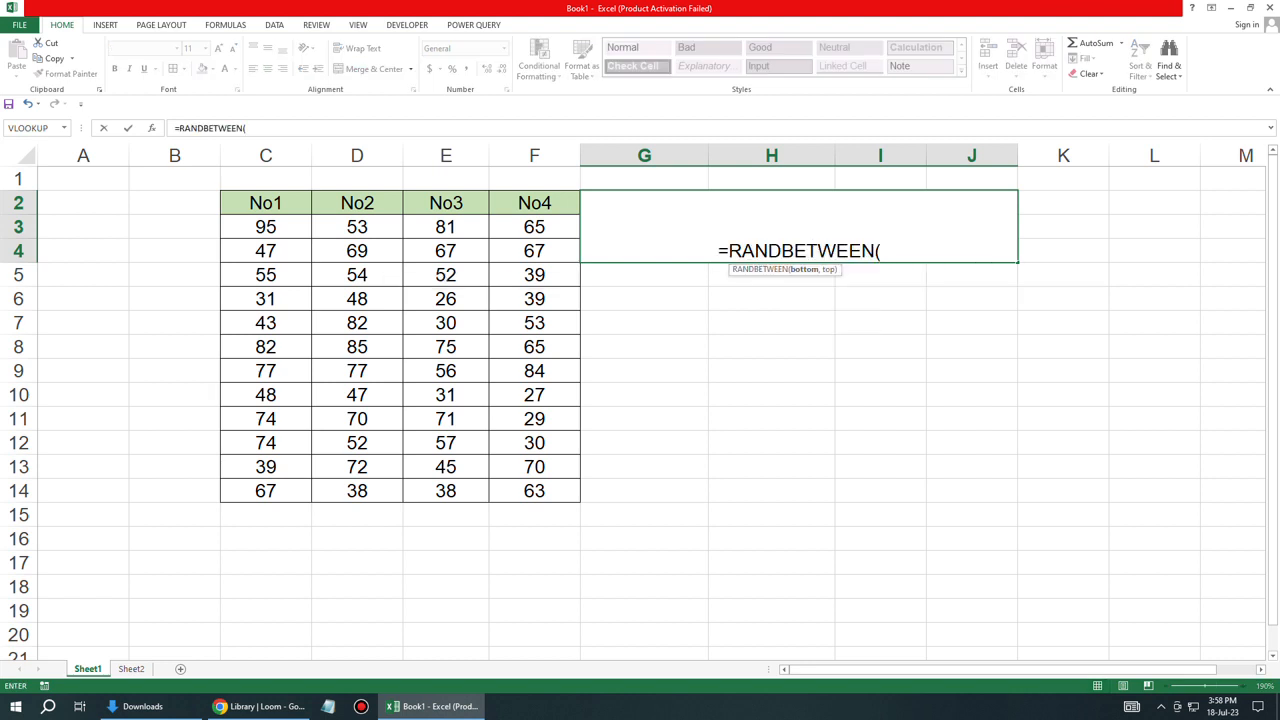
pyautogui.write('bottom')
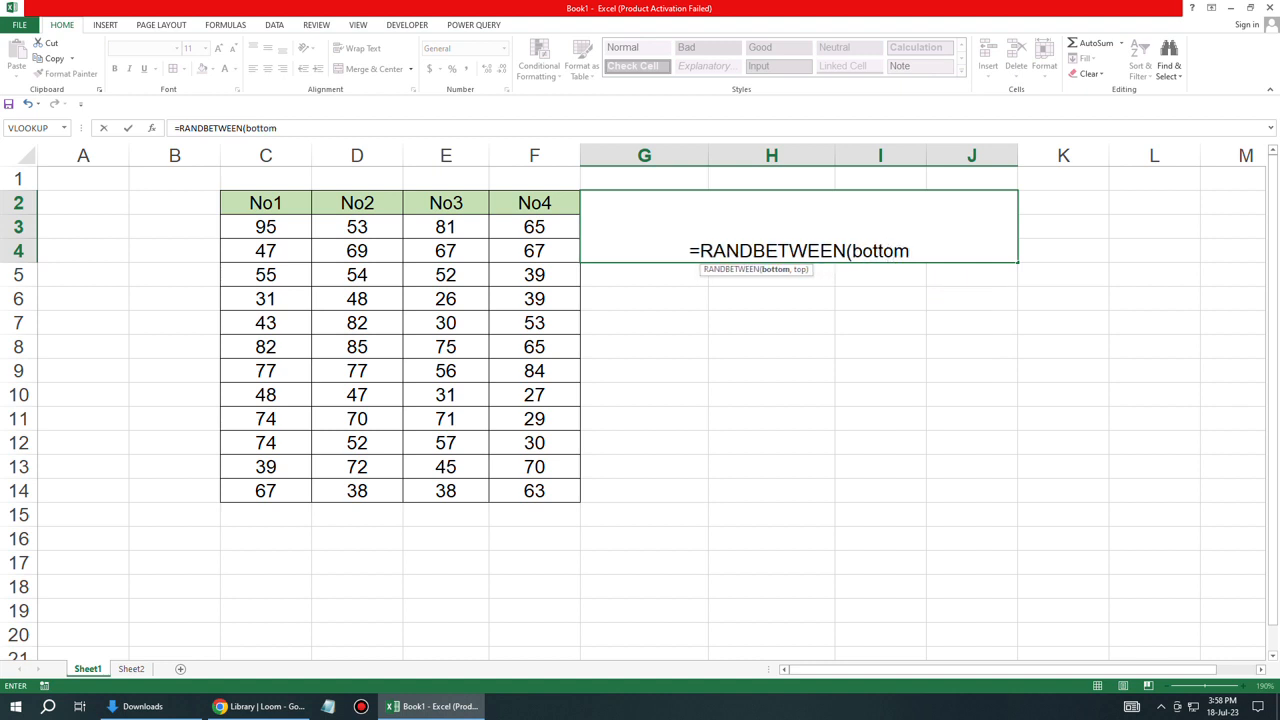
pyautogui.write(',top')
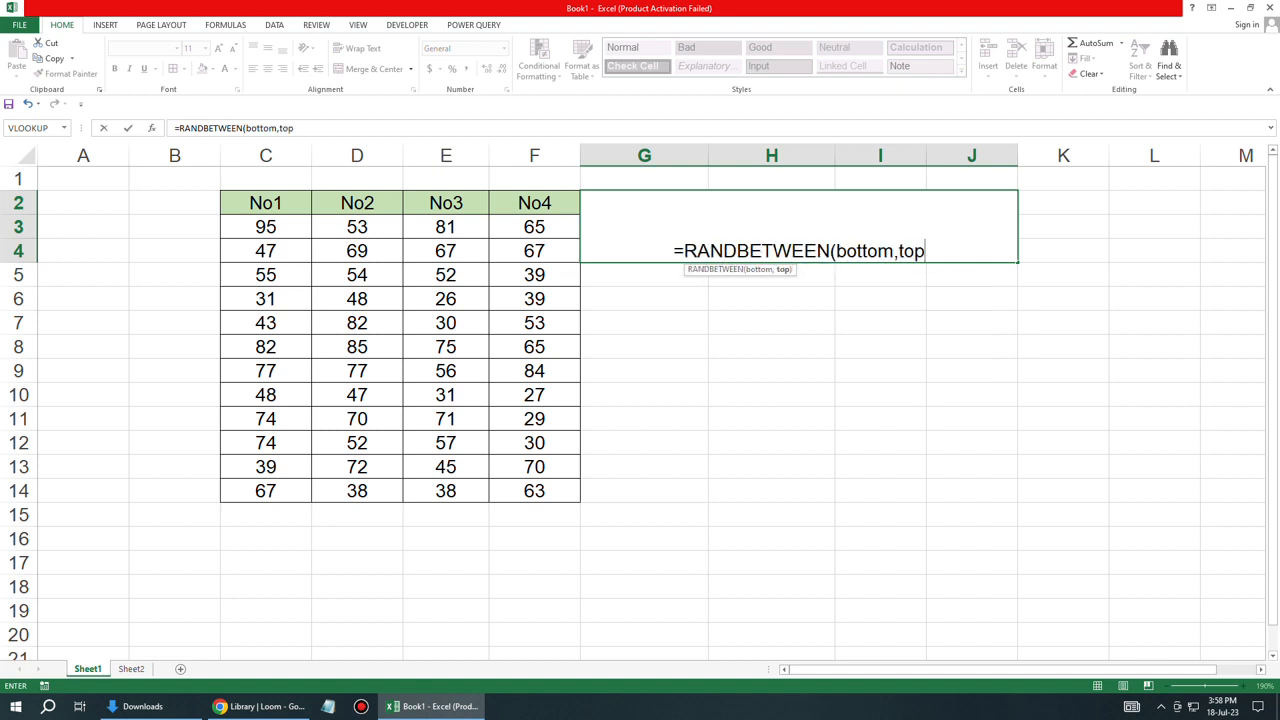
pyautogui.write(')')
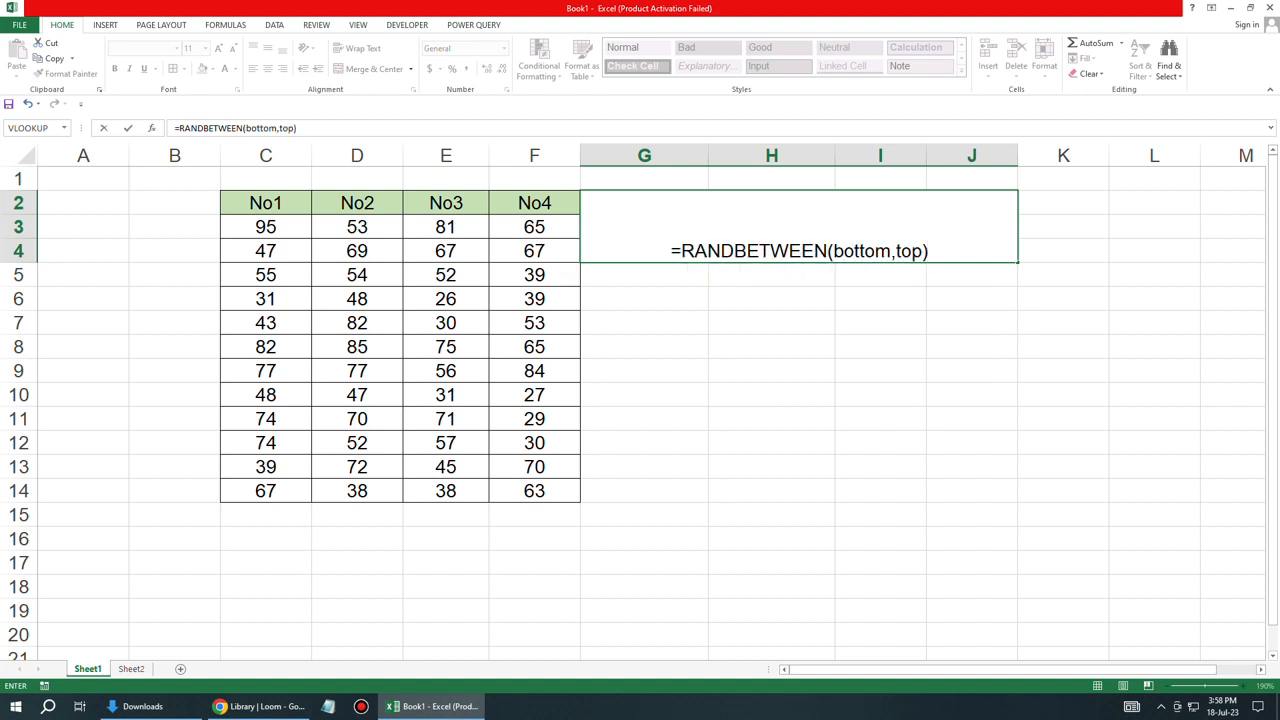
pyautogui.click(672, 251)
pyautogui.write("'")
pyautogui.click(771, 299)
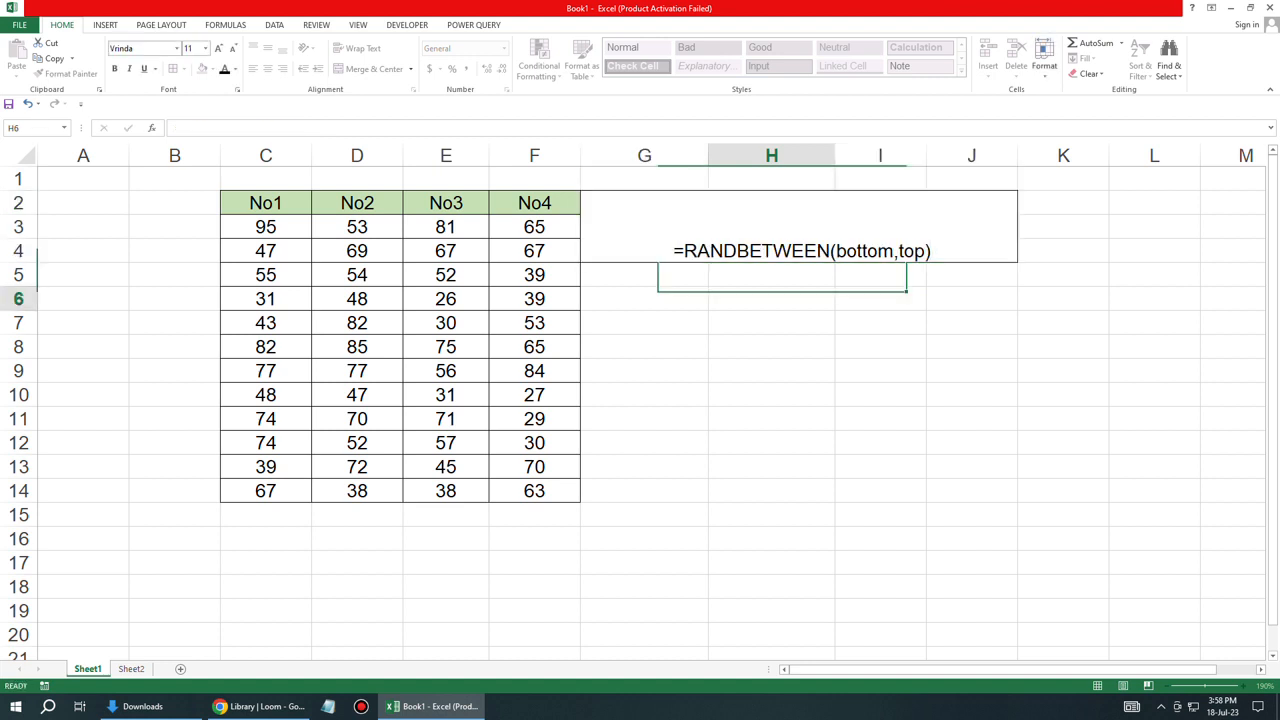
# - Vertically centre the RANDBETWEEN text in the merged cell G2:J4 with middle alignment
pyautogui.click(765, 235)
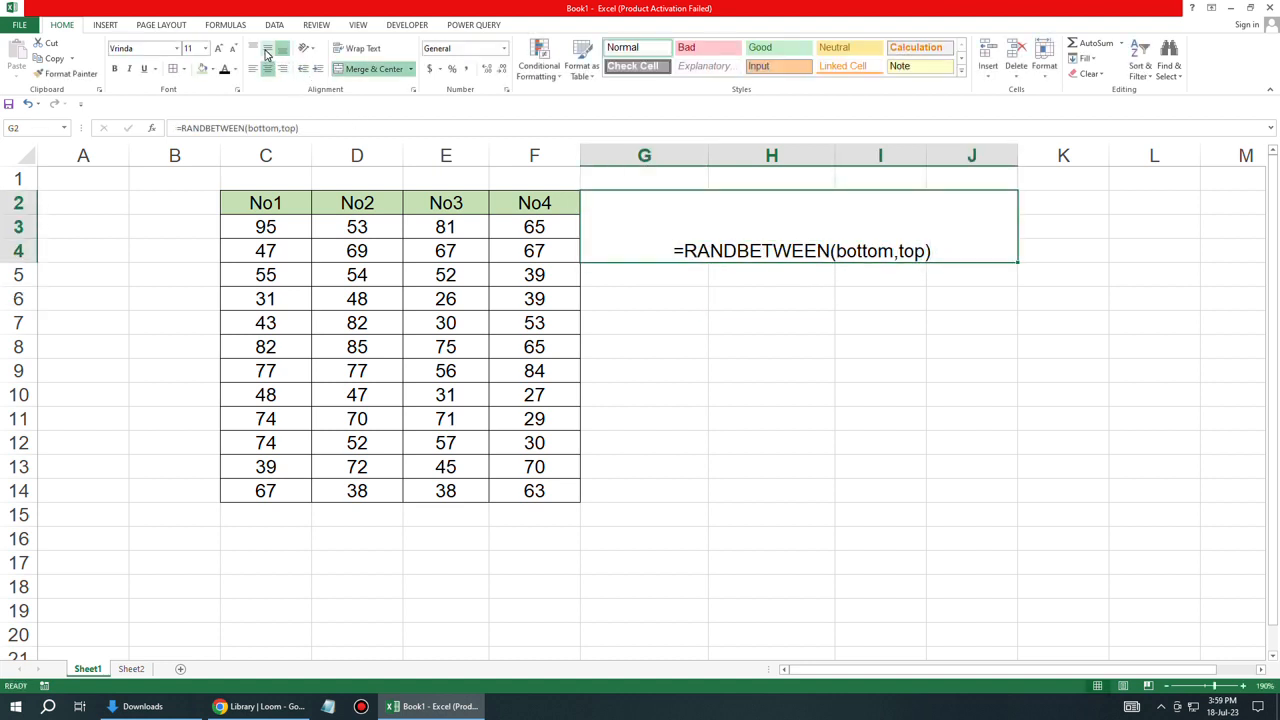
pyautogui.click(267, 55)
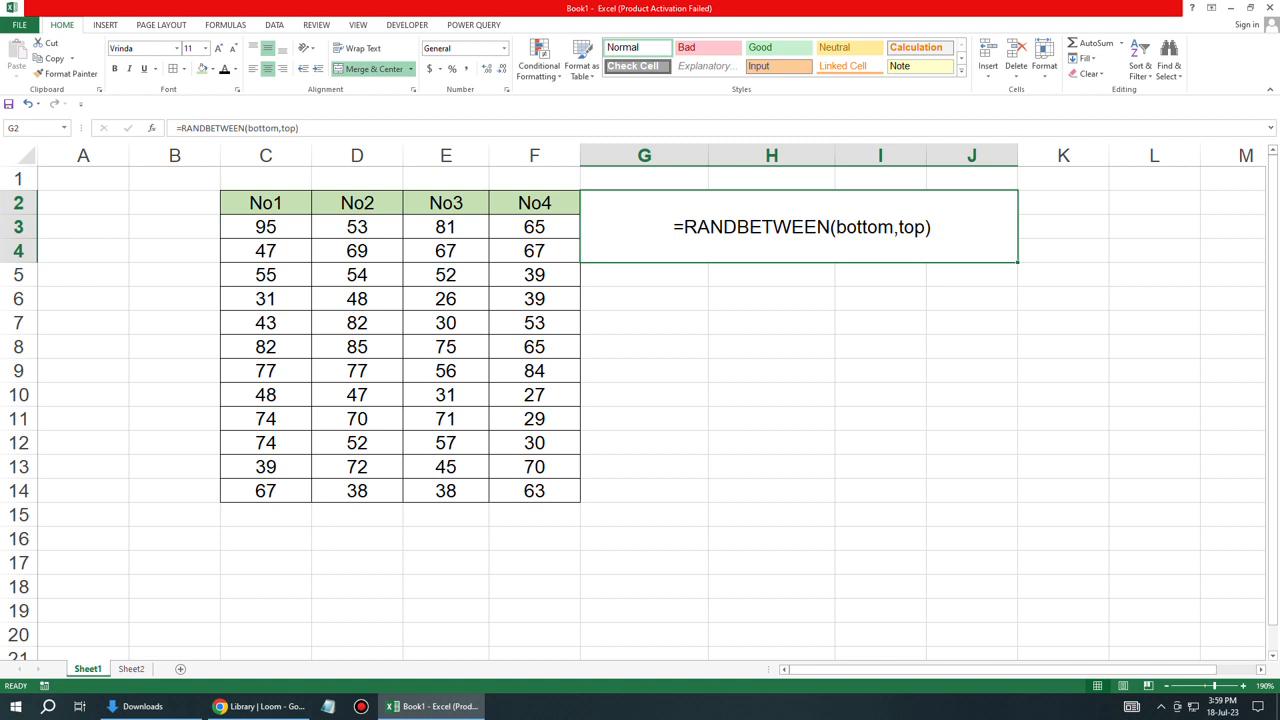
# - Merge and centre G5:J7 and fill this bordered merged block down to row 16, giving three more three-row cells
pyautogui.moveTo(644, 275); pyautogui.dragTo(971, 322)
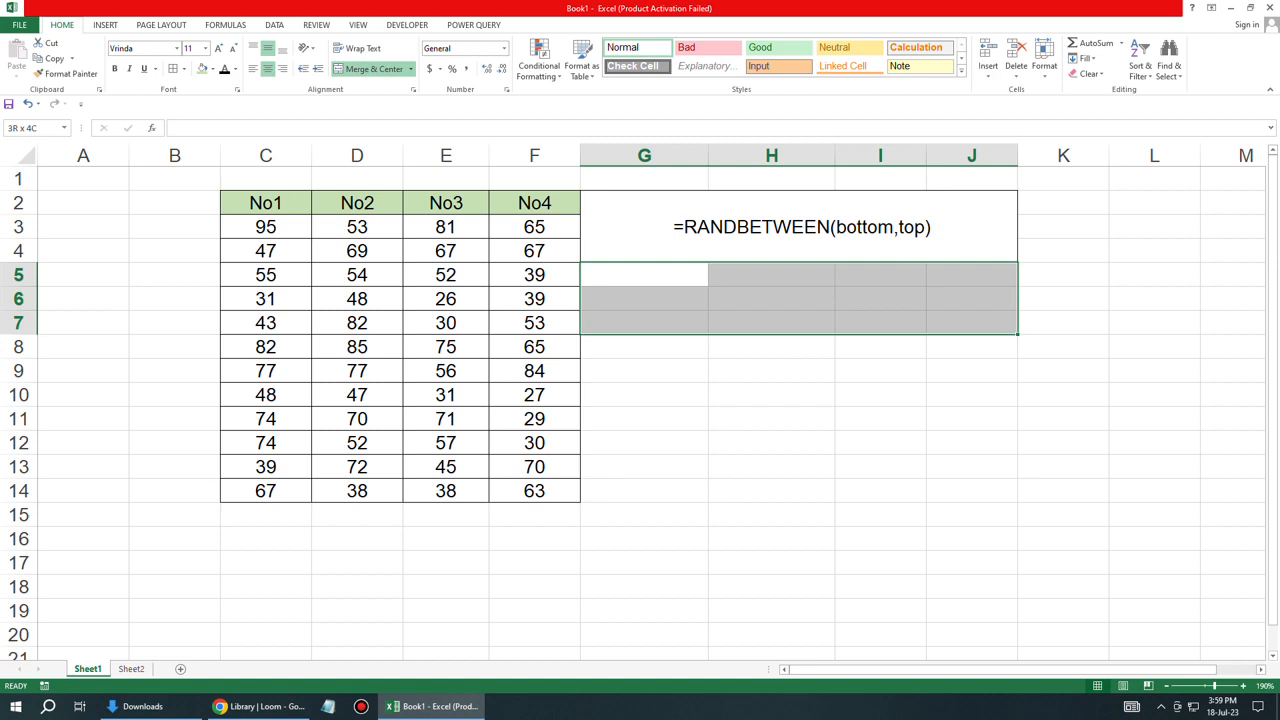
pyautogui.click(372, 72)
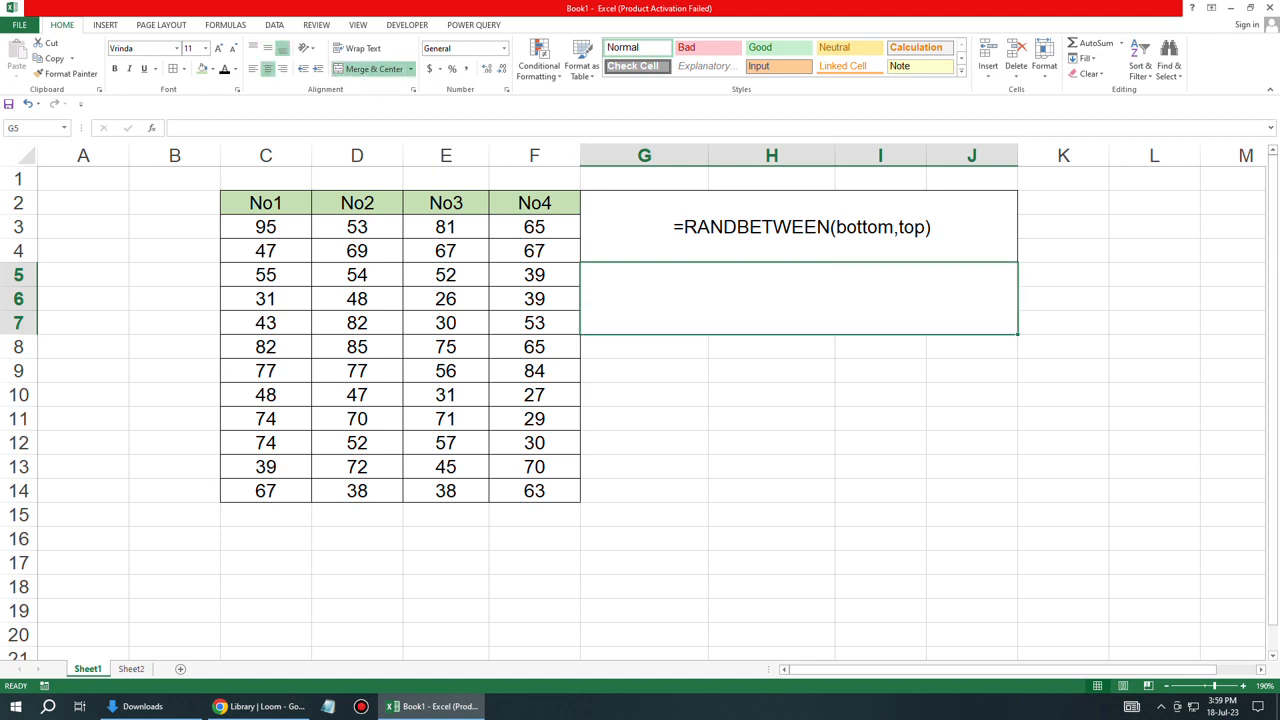
pyautogui.click(880, 346)
pyautogui.click(800, 298)
pyautogui.moveTo(1018, 334); pyautogui.dragTo(1018, 550)
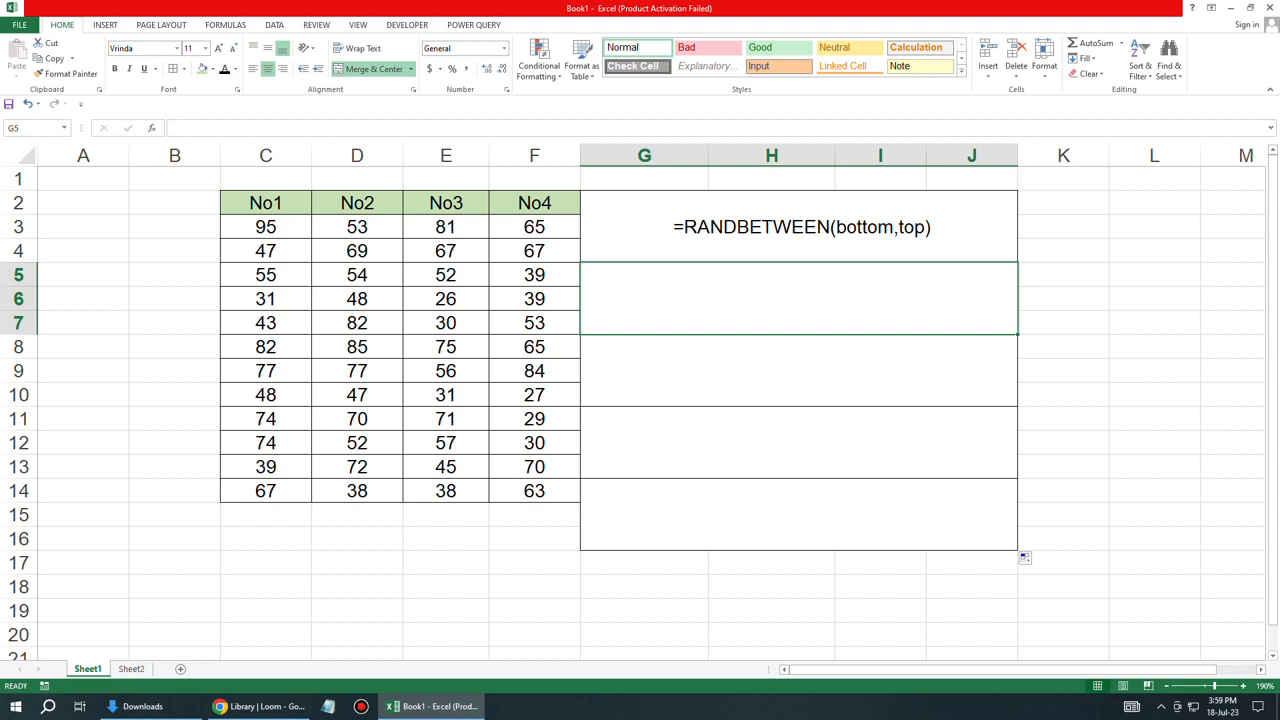
# - Enter =SUM(number1,number2,number3...) as literal text in merged cell G5:J7 using a leading apostrophe, and middle-align it
pyautogui.write('=sum')
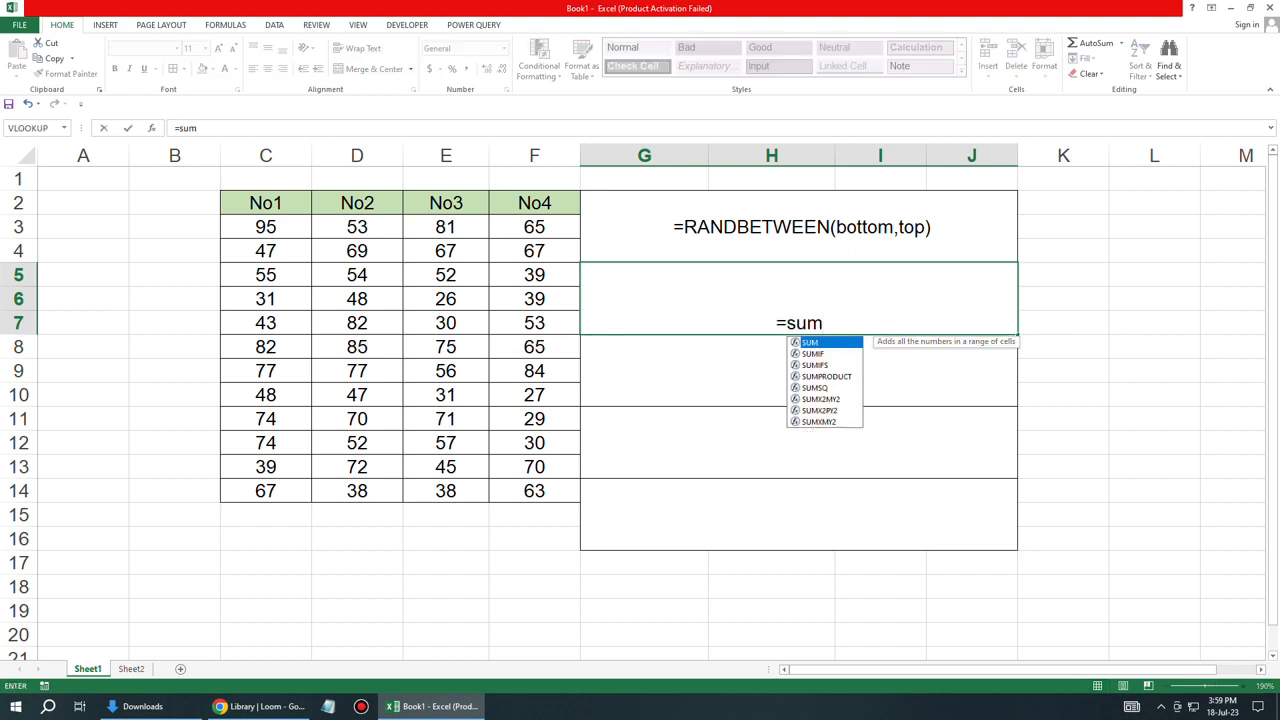
pyautogui.press('Tab')
pyautogui.write('number1')
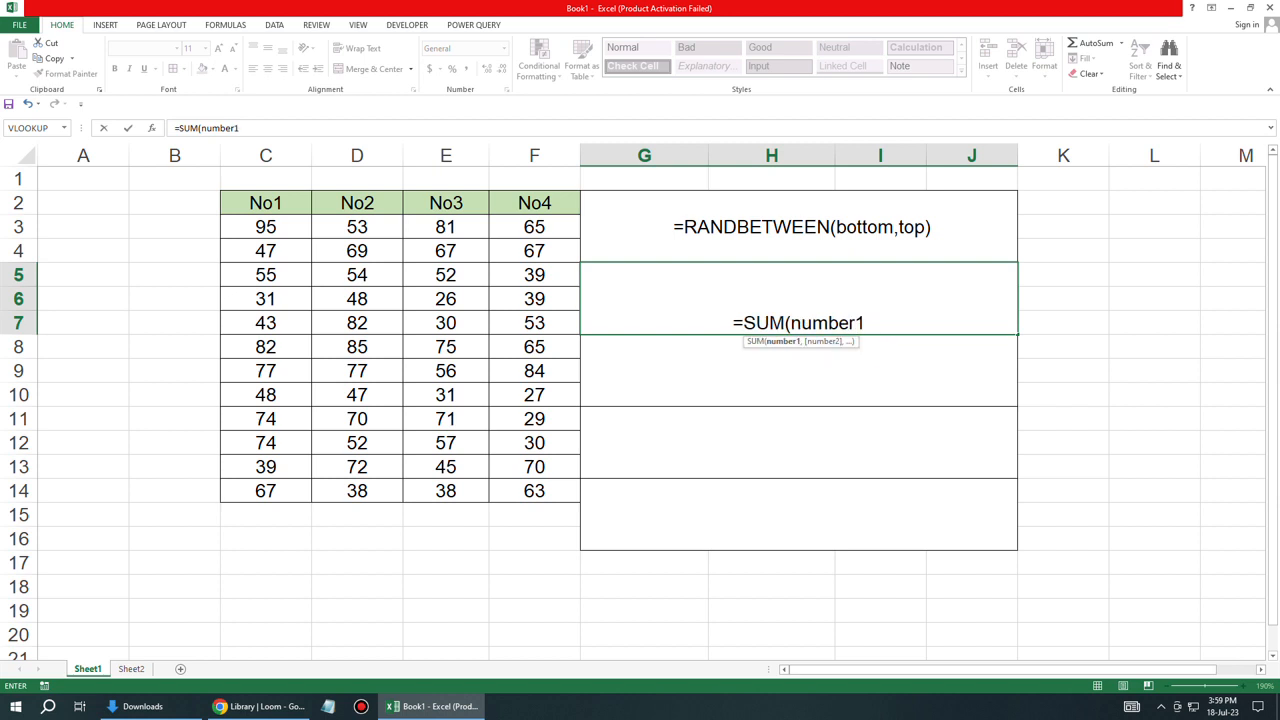
pyautogui.write(',numb')
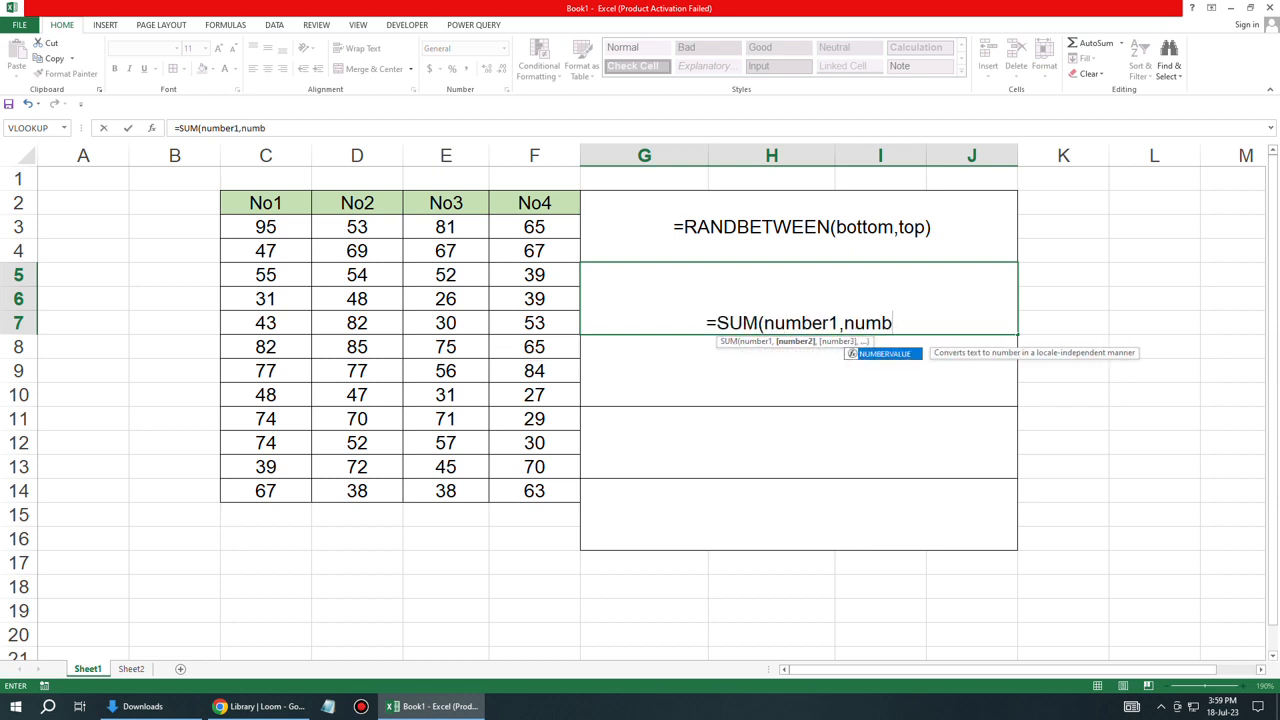
pyautogui.write('er2,number')
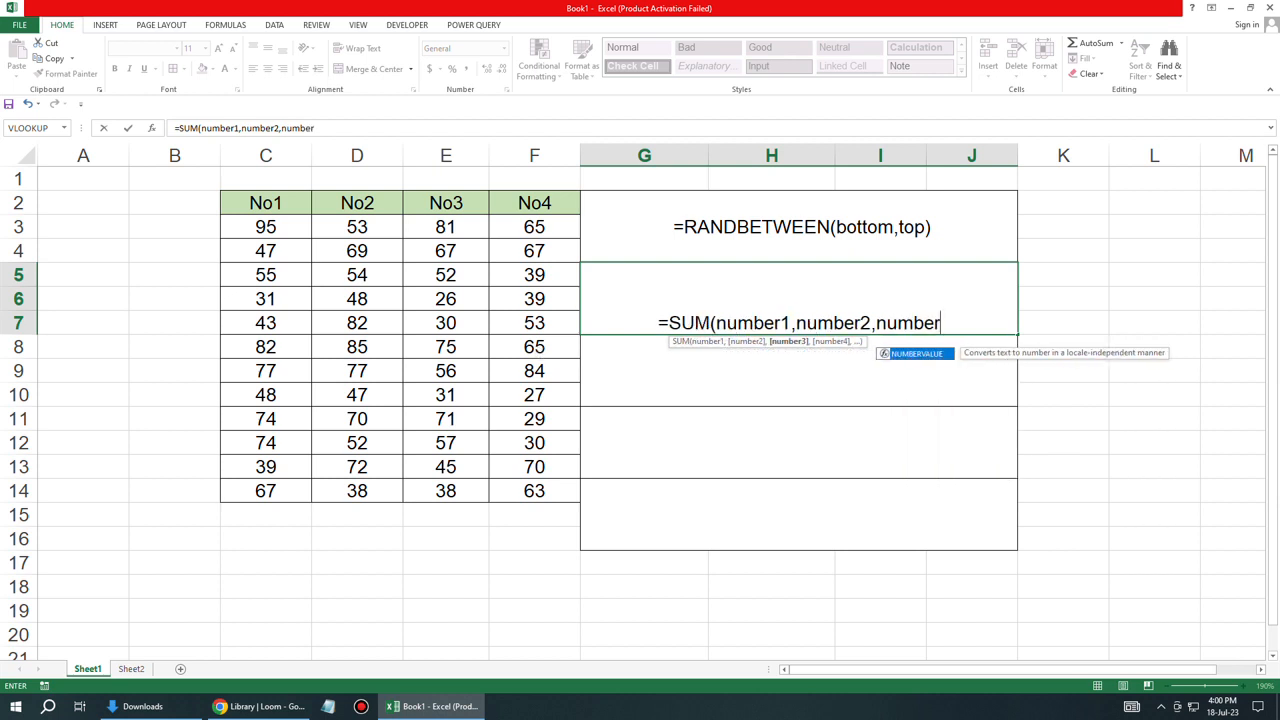
pyautogui.write('3...)')
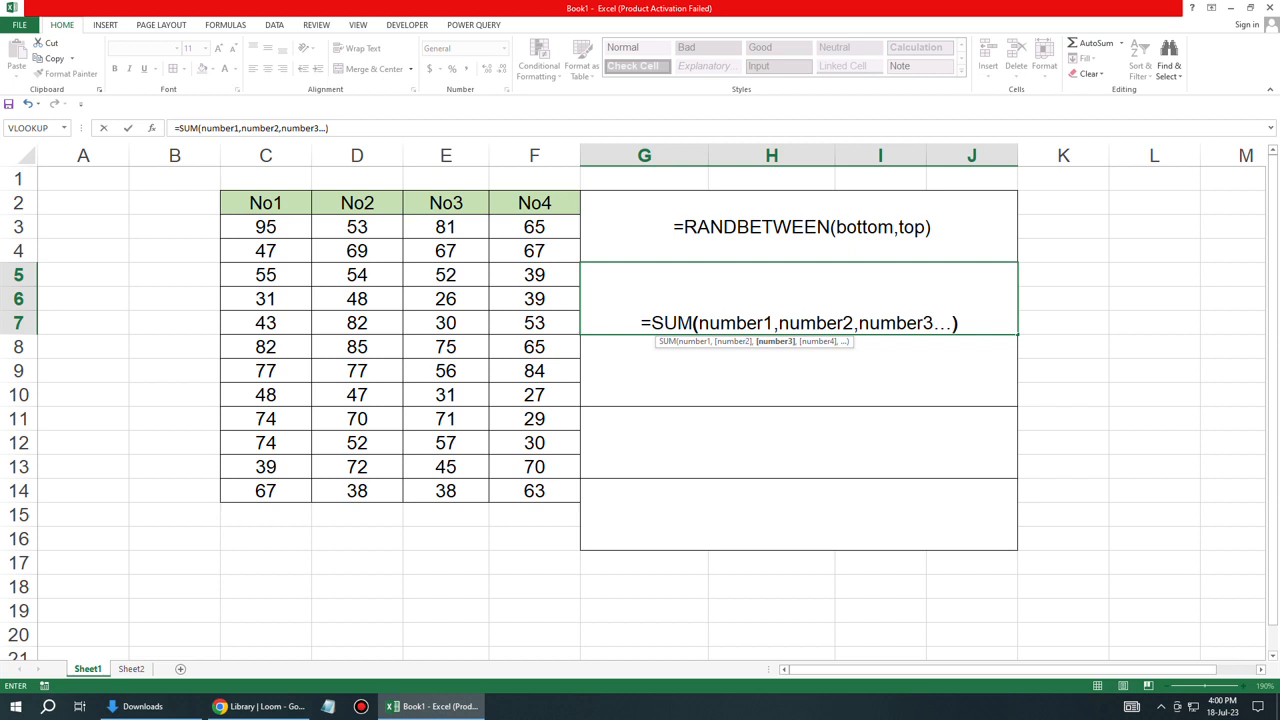
pyautogui.click(642, 323)
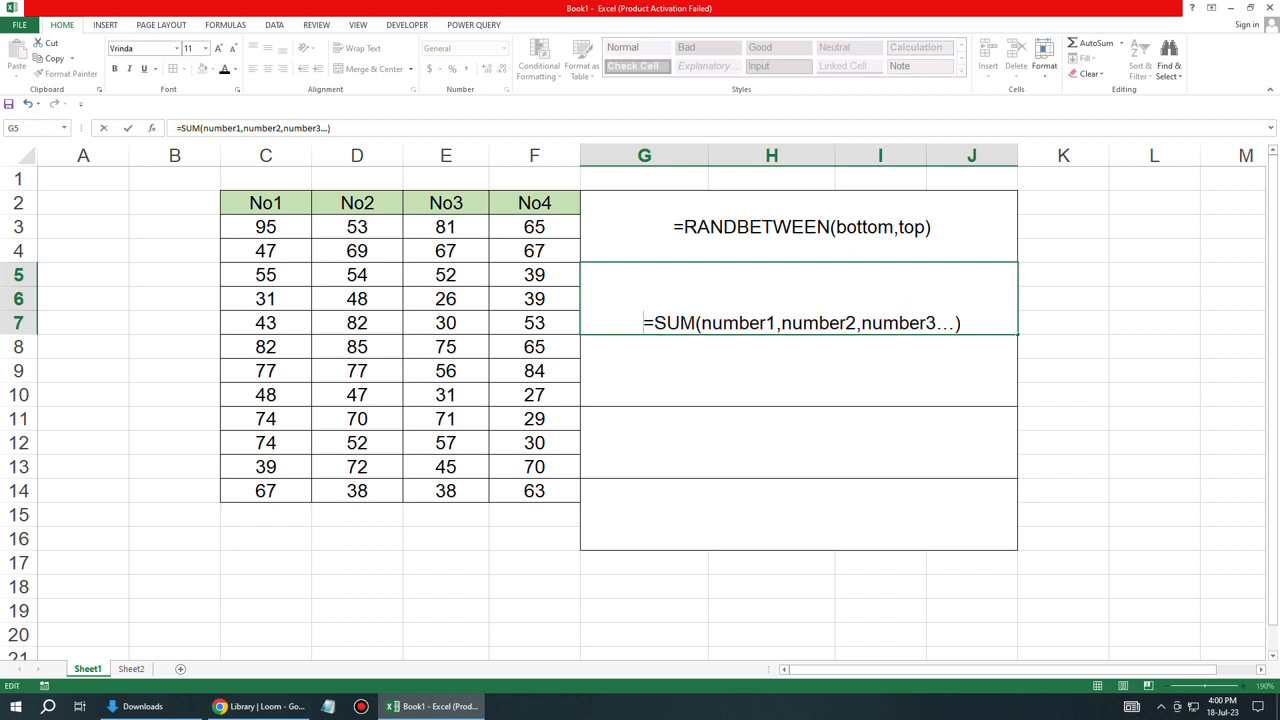
pyautogui.press('Return')
pyautogui.press('Up')
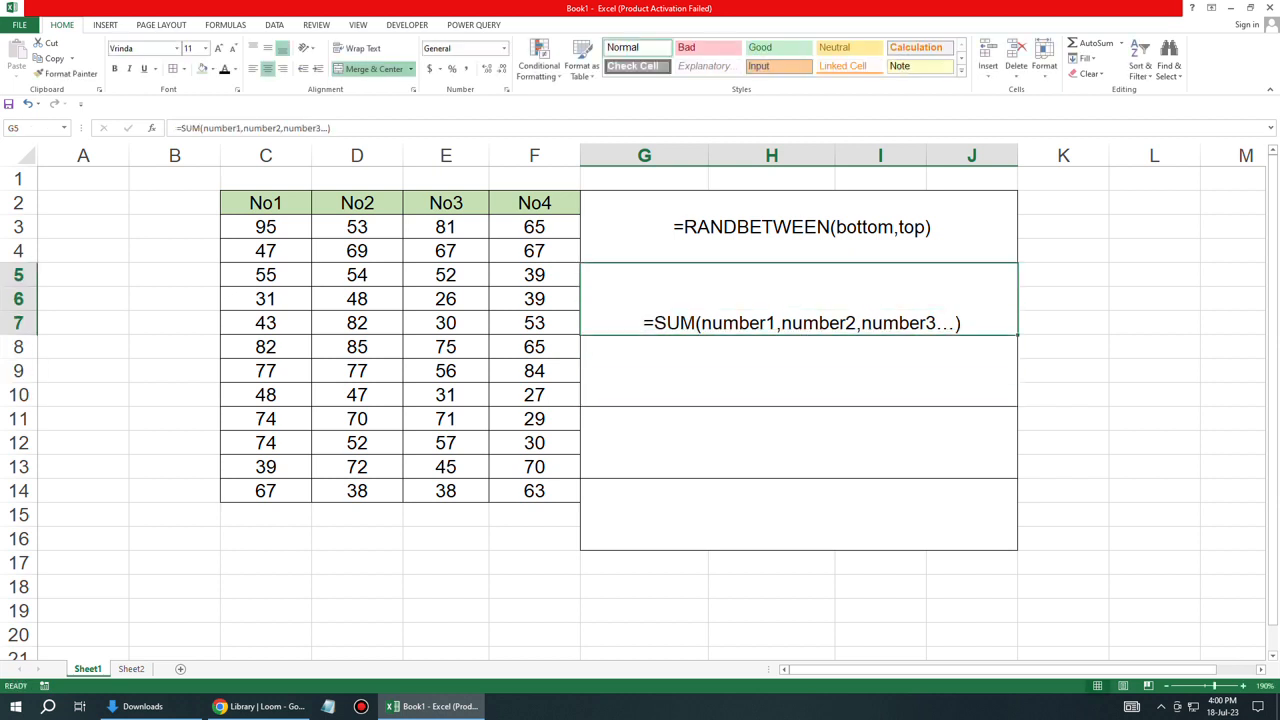
pyautogui.click(267, 47)
pyautogui.press('Return')
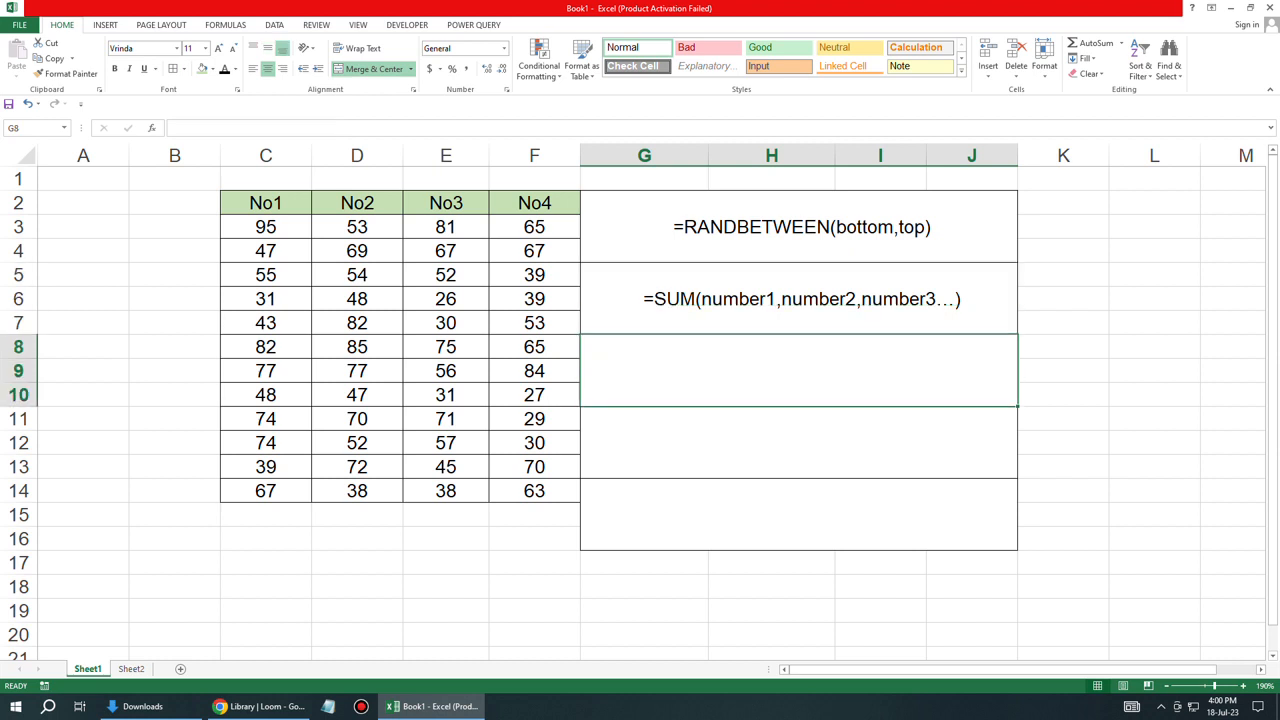
# - Enter the beginning of the product syntax, =PRODUCT(, as literal text in merged cell G8:J10
pyautogui.write('=')
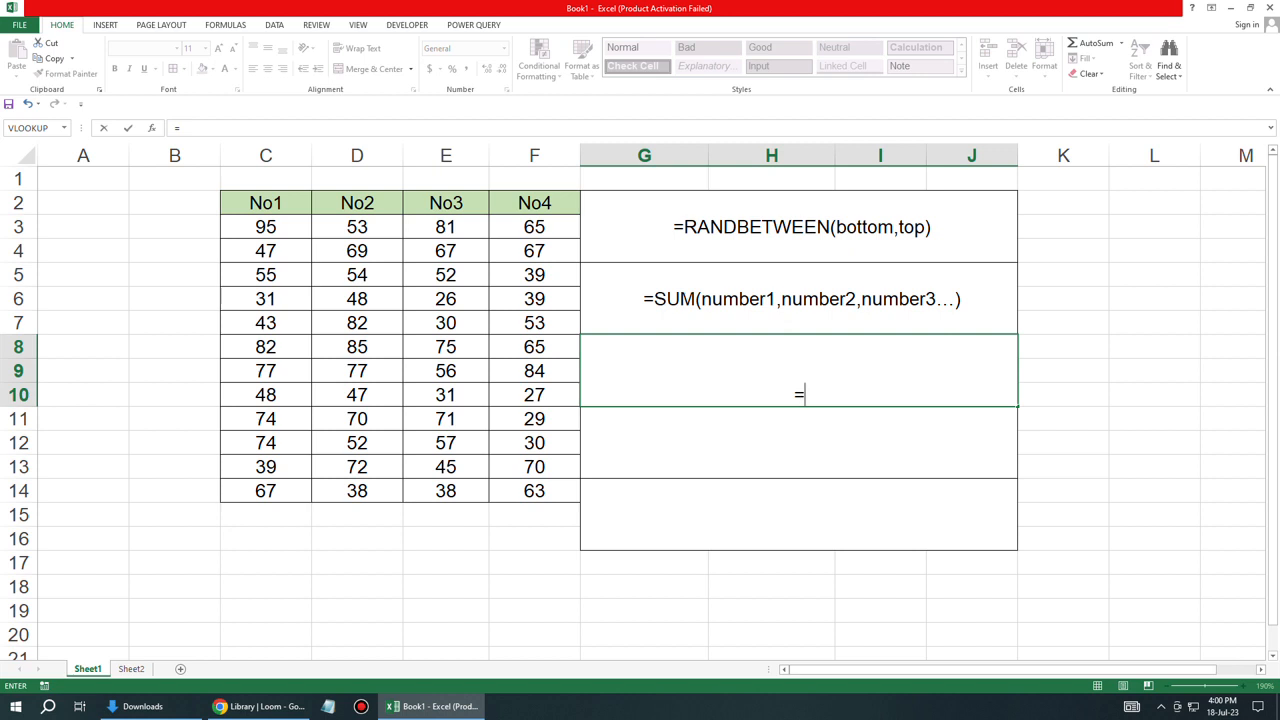
pyautogui.write('produ')
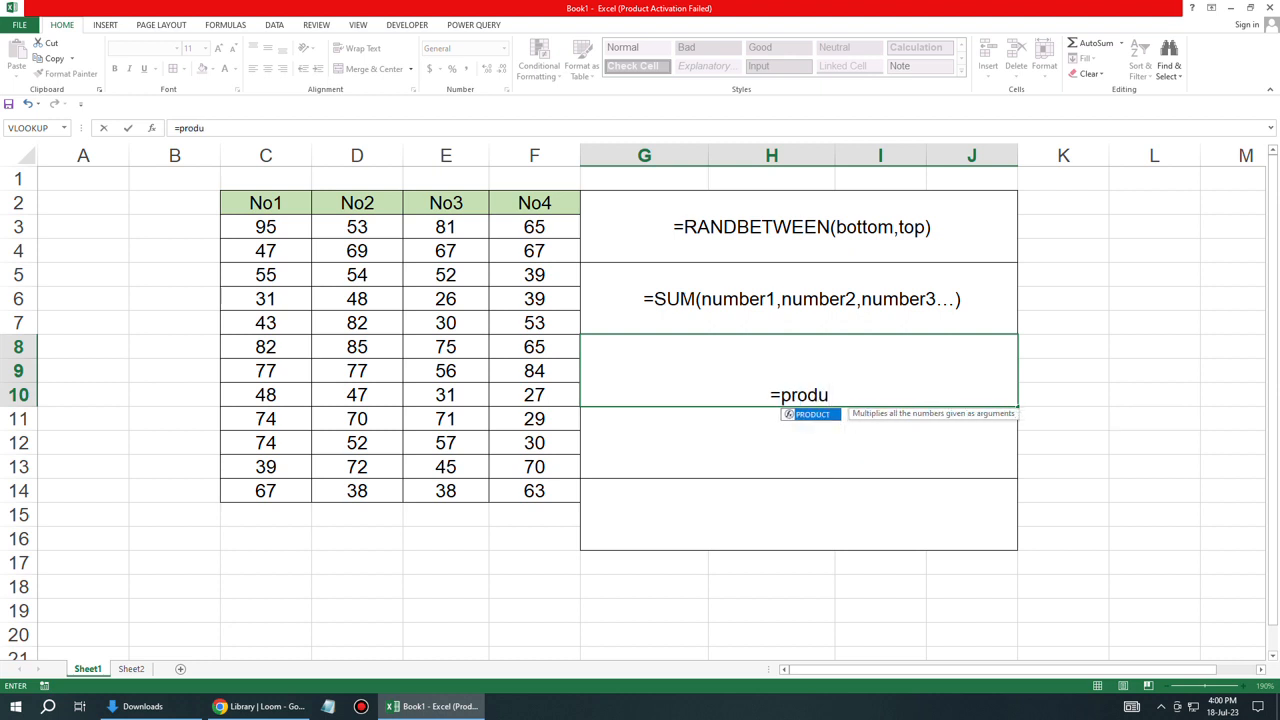
pyautogui.press('Tab')
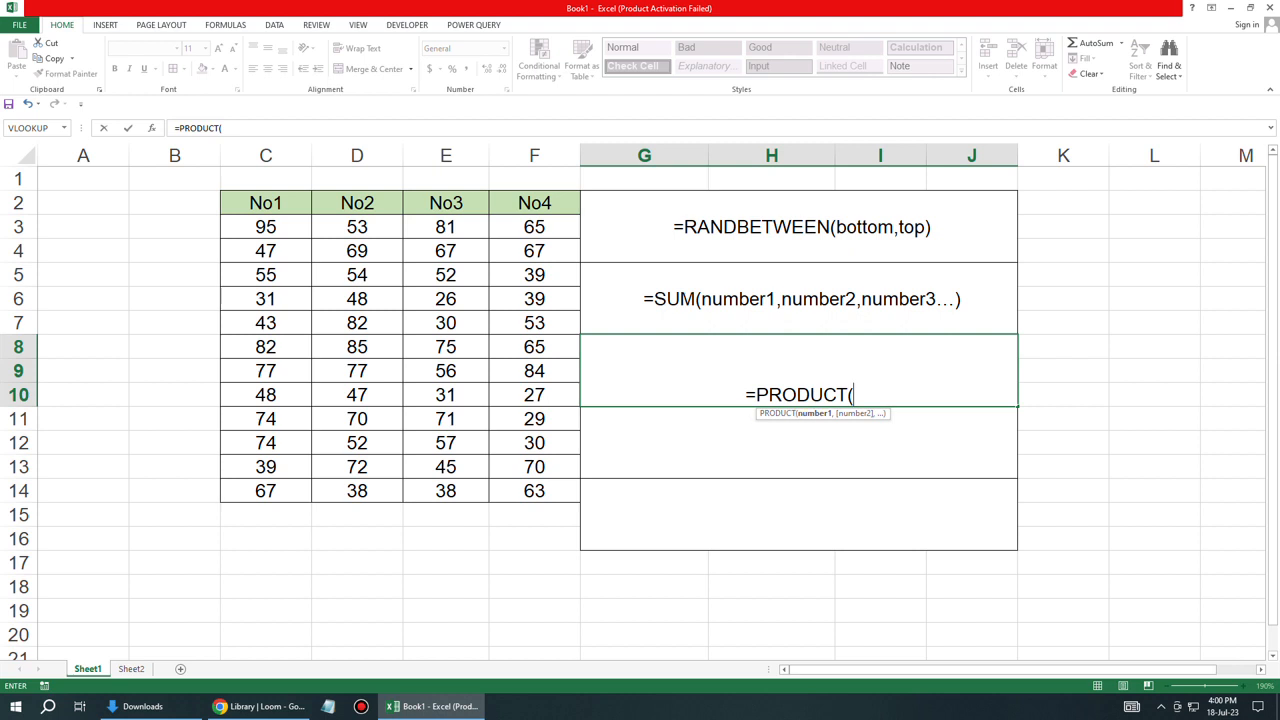
pyautogui.click(746, 395)
pyautogui.click(799, 299)
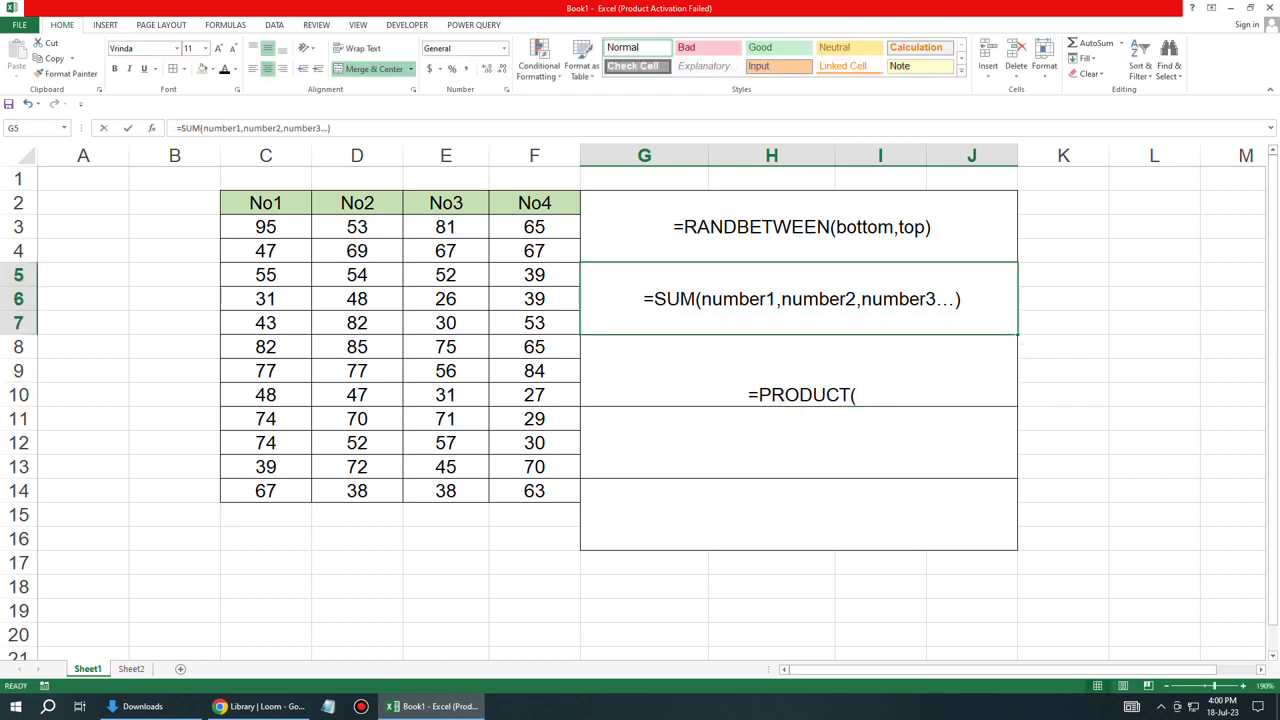
# - Complete the PRODUCT text in G8 with number1,number2,number3... copied from the SUM text and a closing parenthesis, and middle-align it
pyautogui.doubleClick(702, 299)
pyautogui.moveTo(702, 299); pyautogui.dragTo(955, 299)
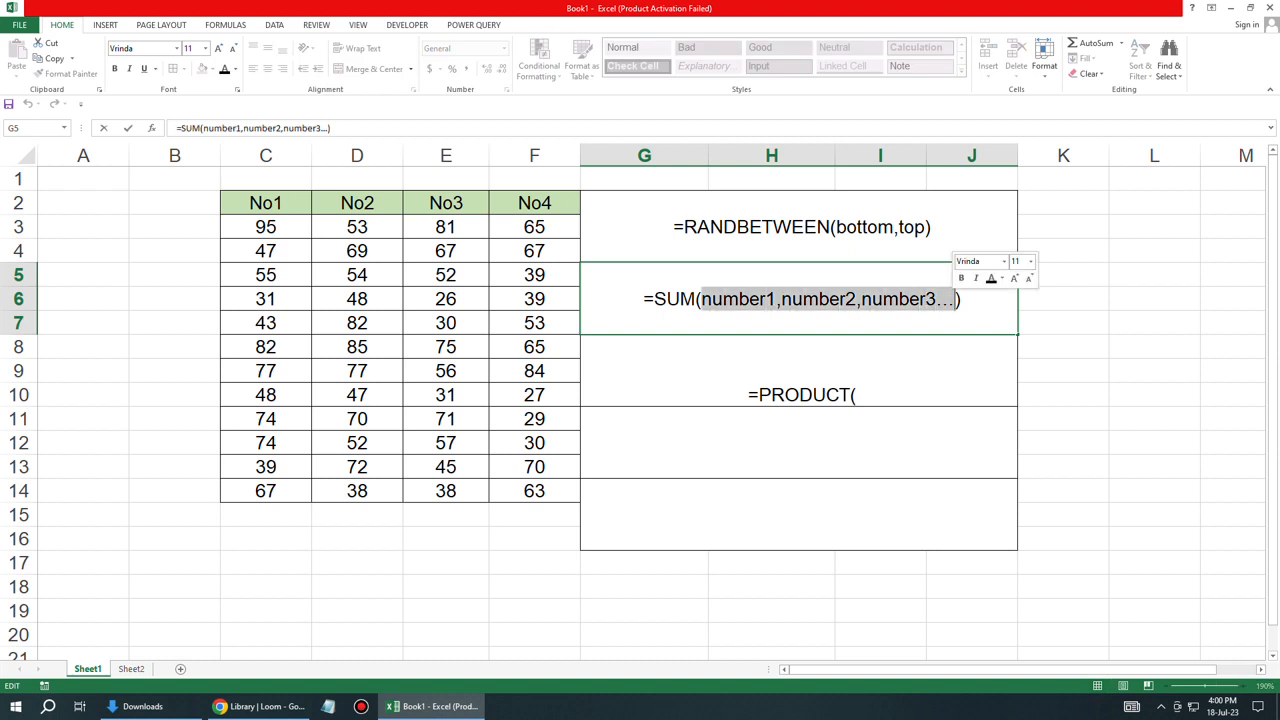
pyautogui.hotkey('ctrl', 'c')
pyautogui.doubleClick(858, 395)
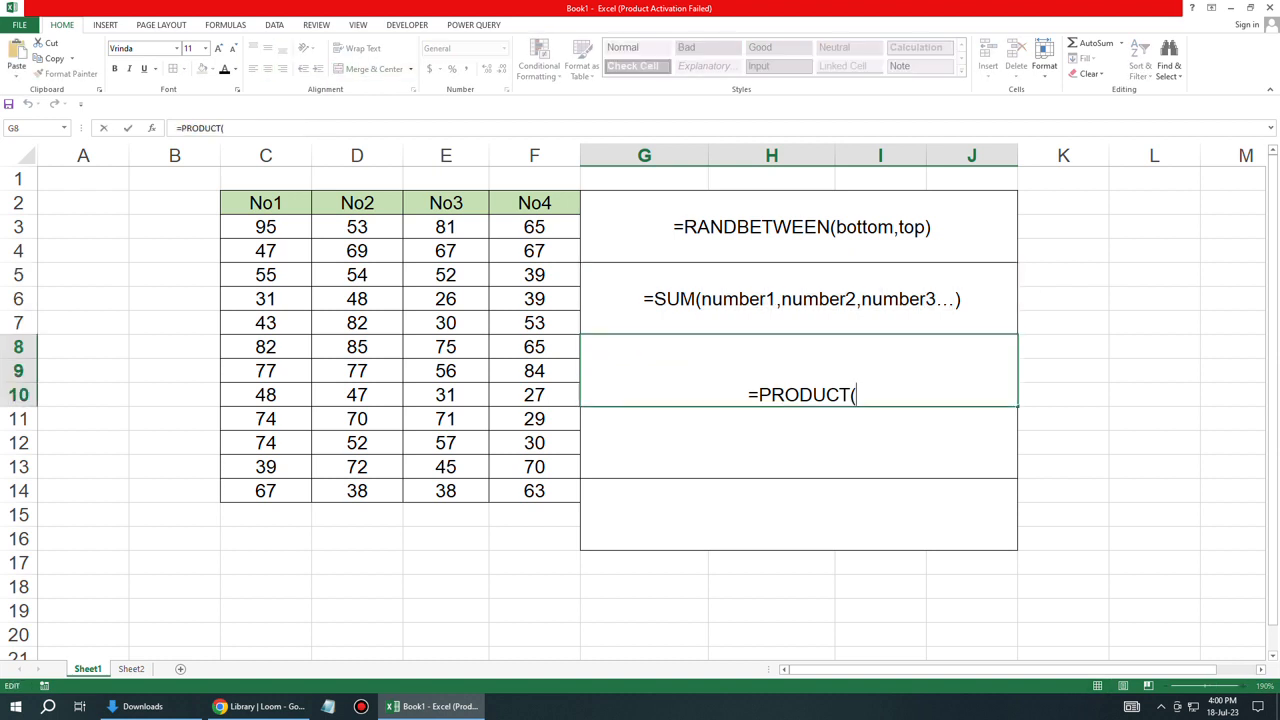
pyautogui.hotkey('ctrl', 'v')
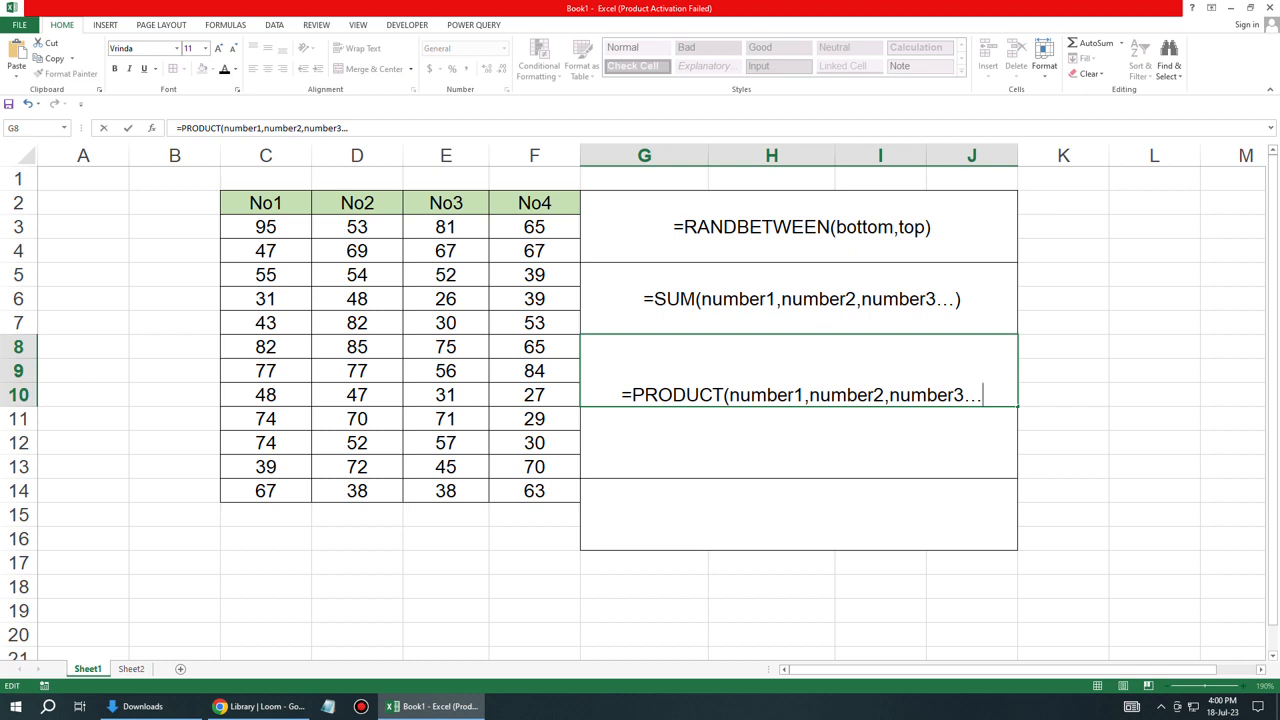
pyautogui.write(')')
pyautogui.press('Return')
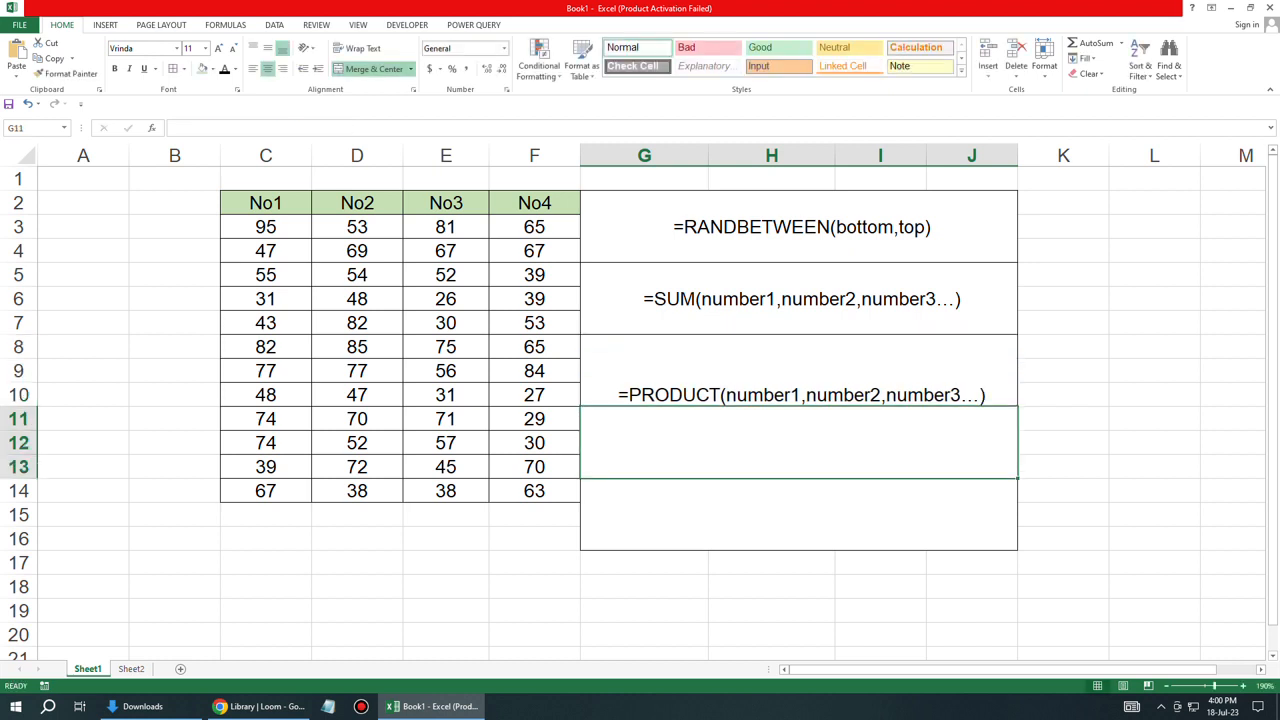
pyautogui.click(799, 375)
pyautogui.click(268, 48)
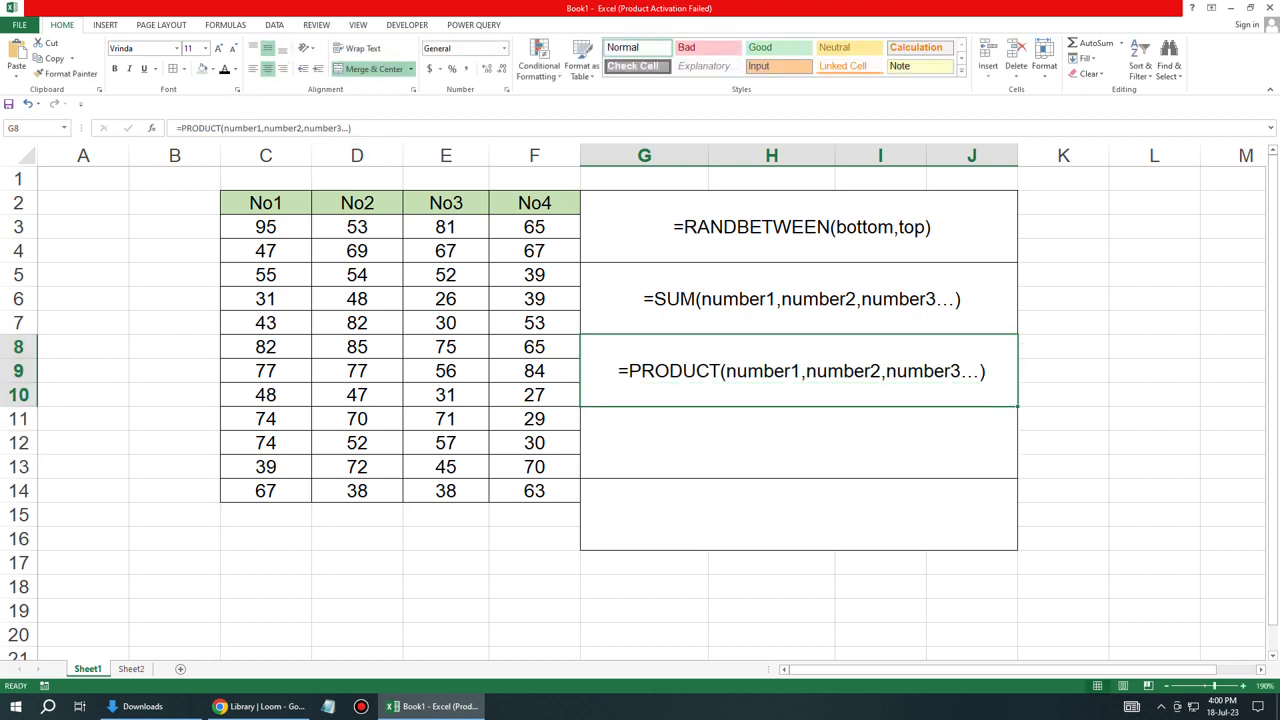
# - Enter =AVERAGE(number1,number2,number3...) in merged cell G11:J13, reusing the argument text copied from the PRODUCT cell
pyautogui.click(799, 443)
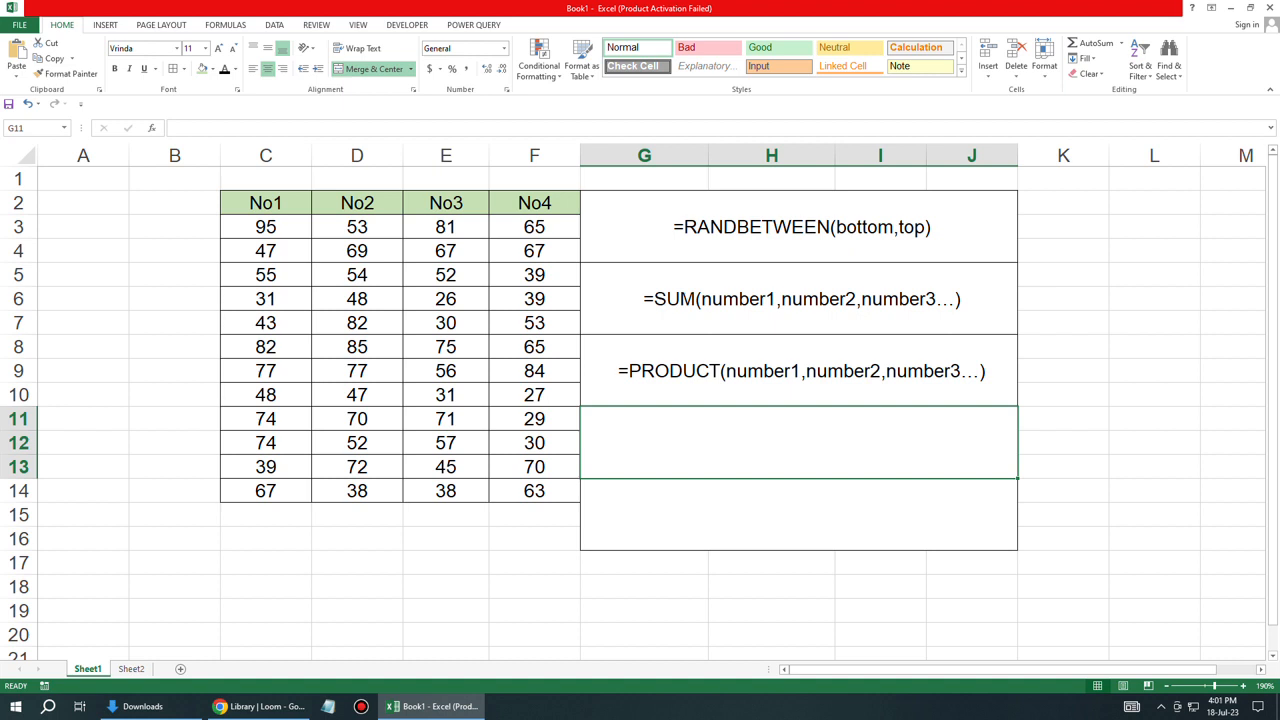
pyautogui.doubleClick(727, 371)
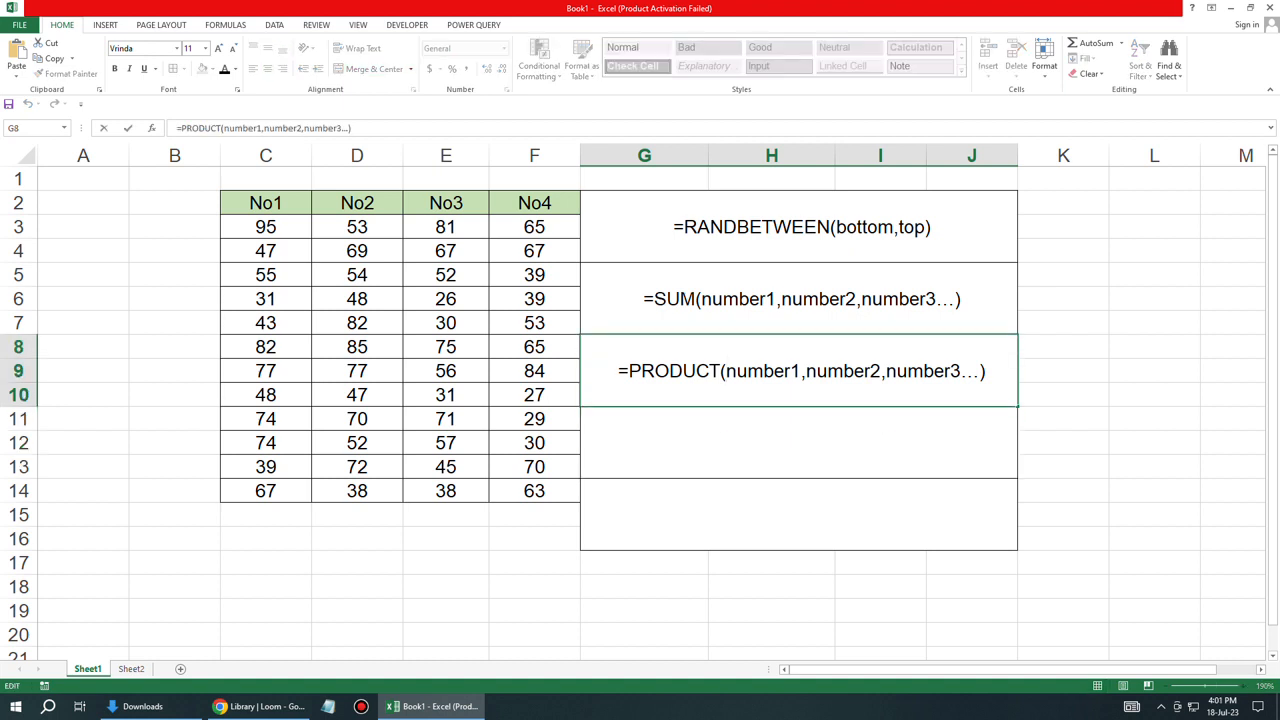
pyautogui.moveTo(727, 371); pyautogui.dragTo(980, 371)
pyautogui.hotkey('ctrl', 'c')
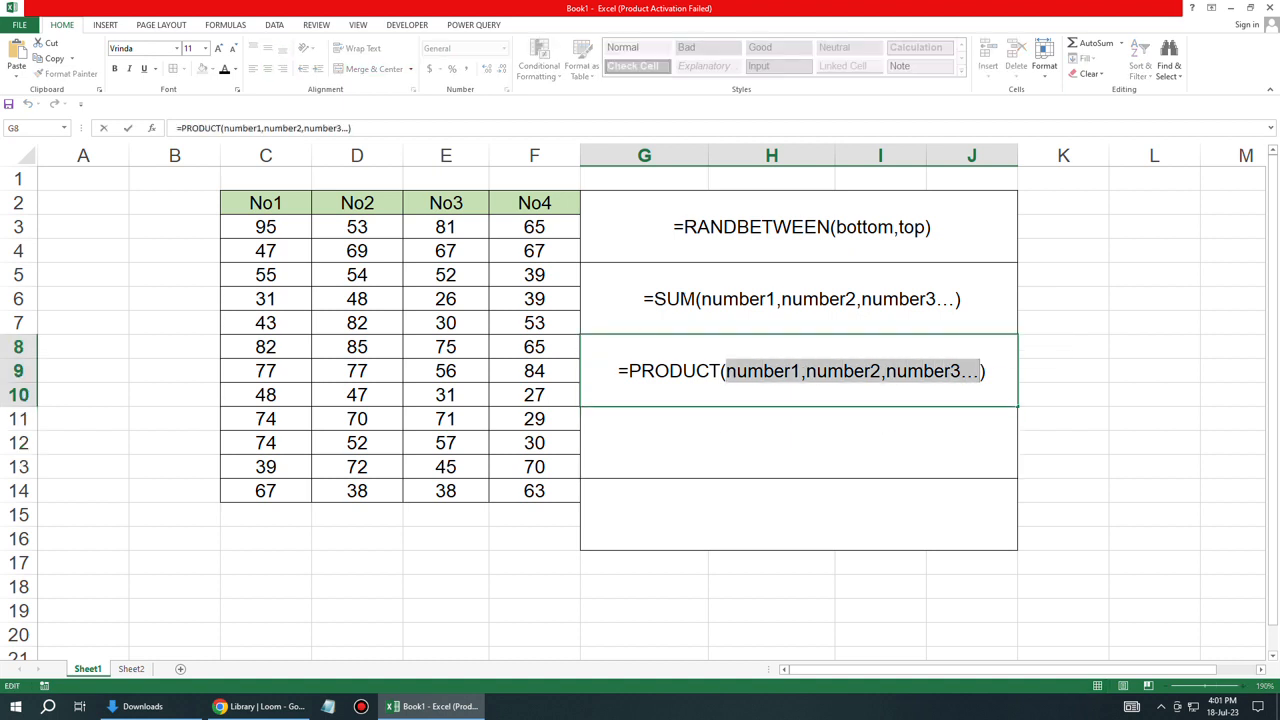
pyautogui.press('Return')
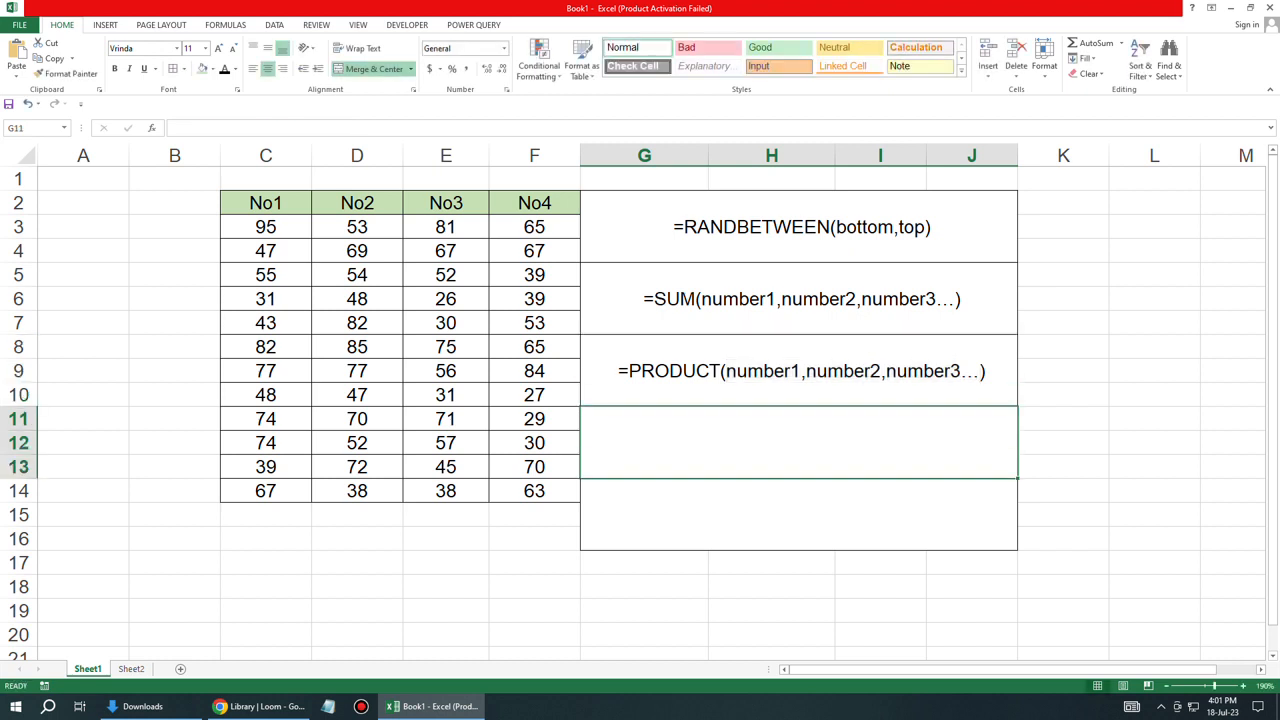
pyautogui.write('=')
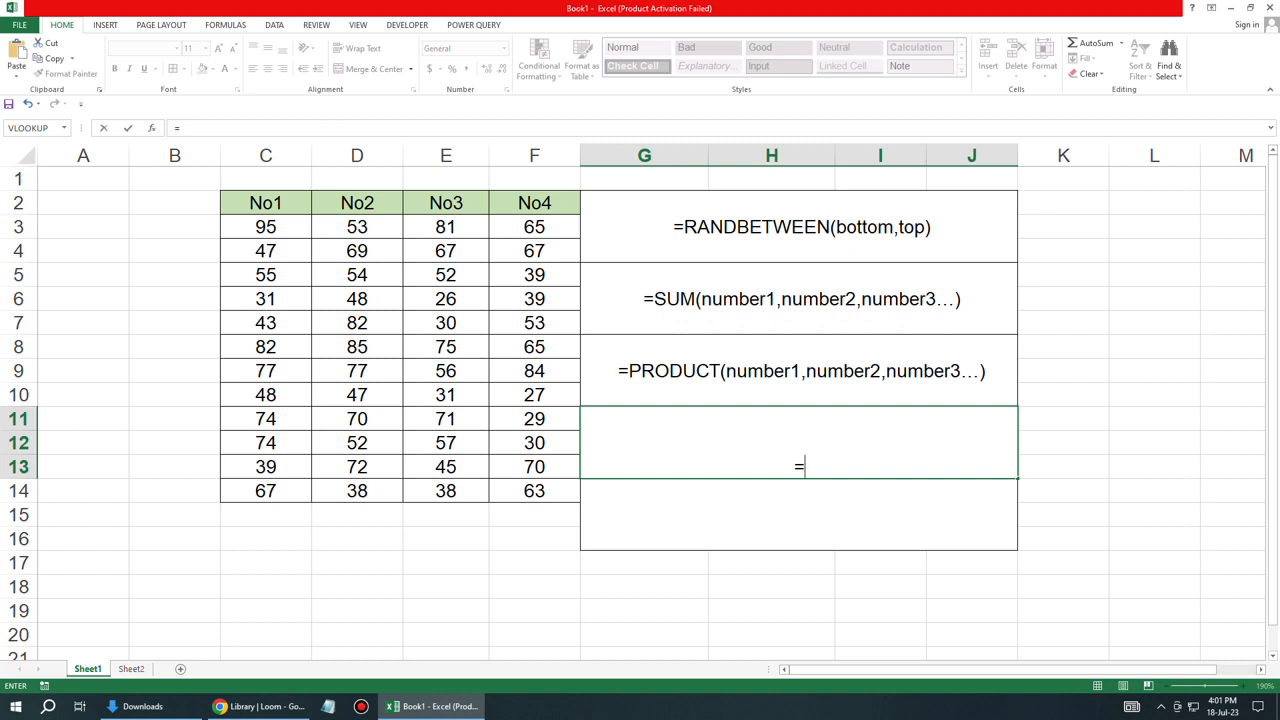
pyautogui.write('aver')
pyautogui.press('Tab')
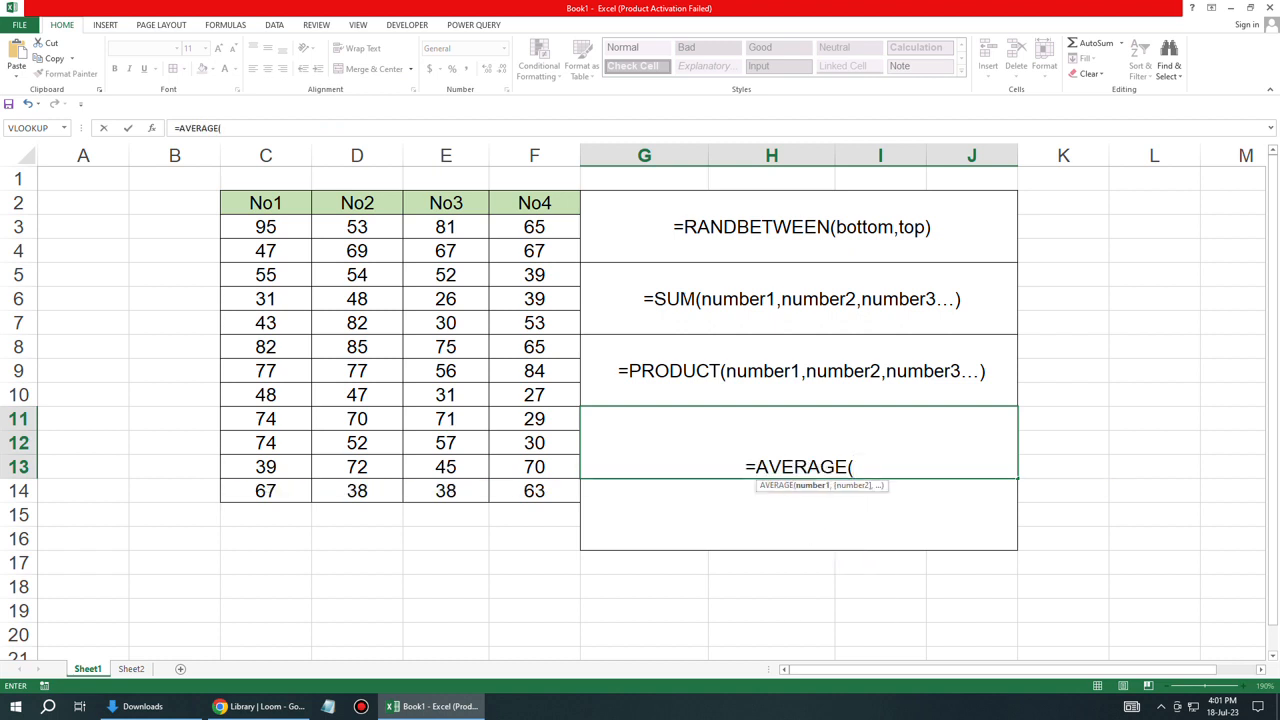
pyautogui.hotkey('ctrl', 'v')
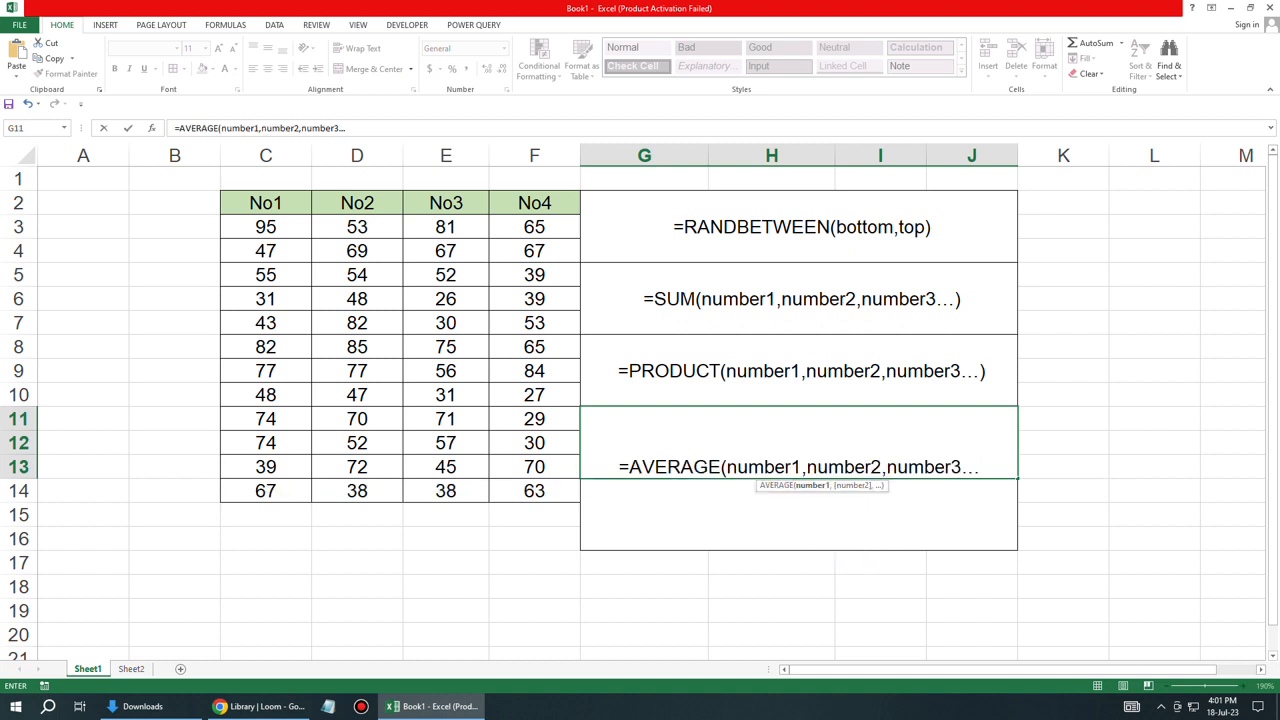
pyautogui.write(')')
pyautogui.press('Return')
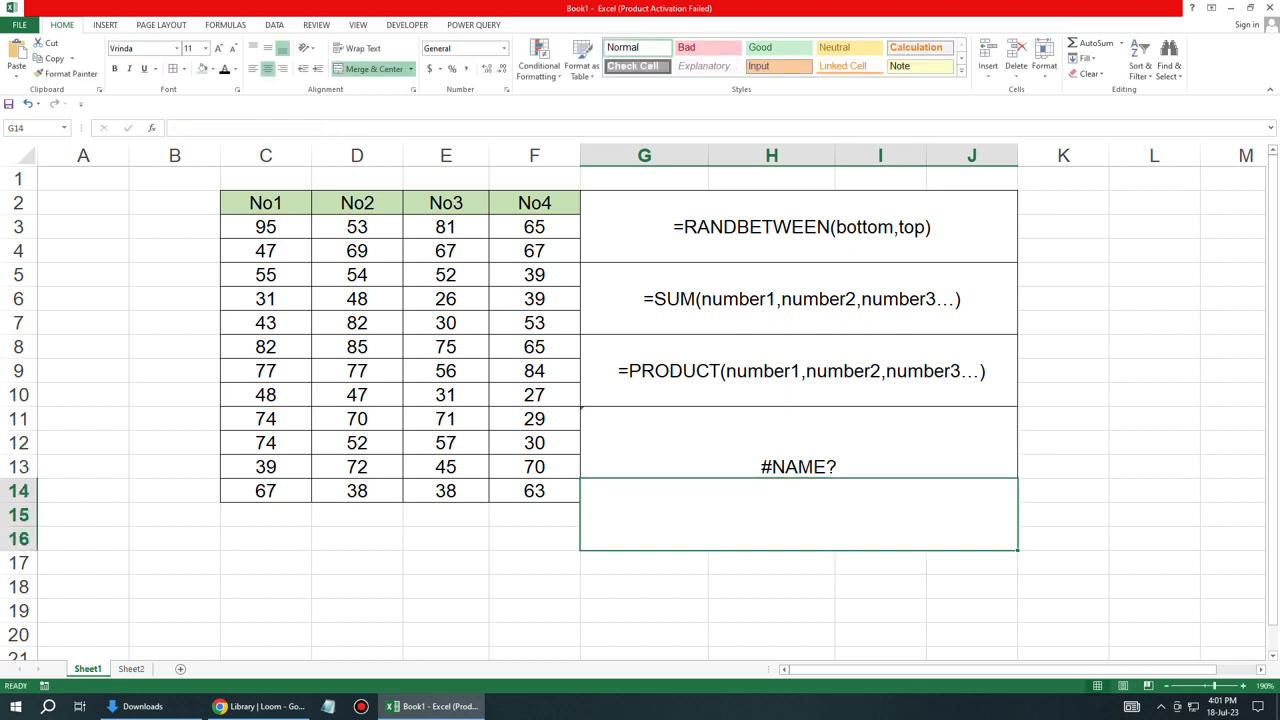
# - Turn the AVERAGE formula in G11:J13 into literal text with a leading apostrophe and middle-align it
pyautogui.press('Up')
pyautogui.press('F2')
pyautogui.press('Home')
pyautogui.write("'")
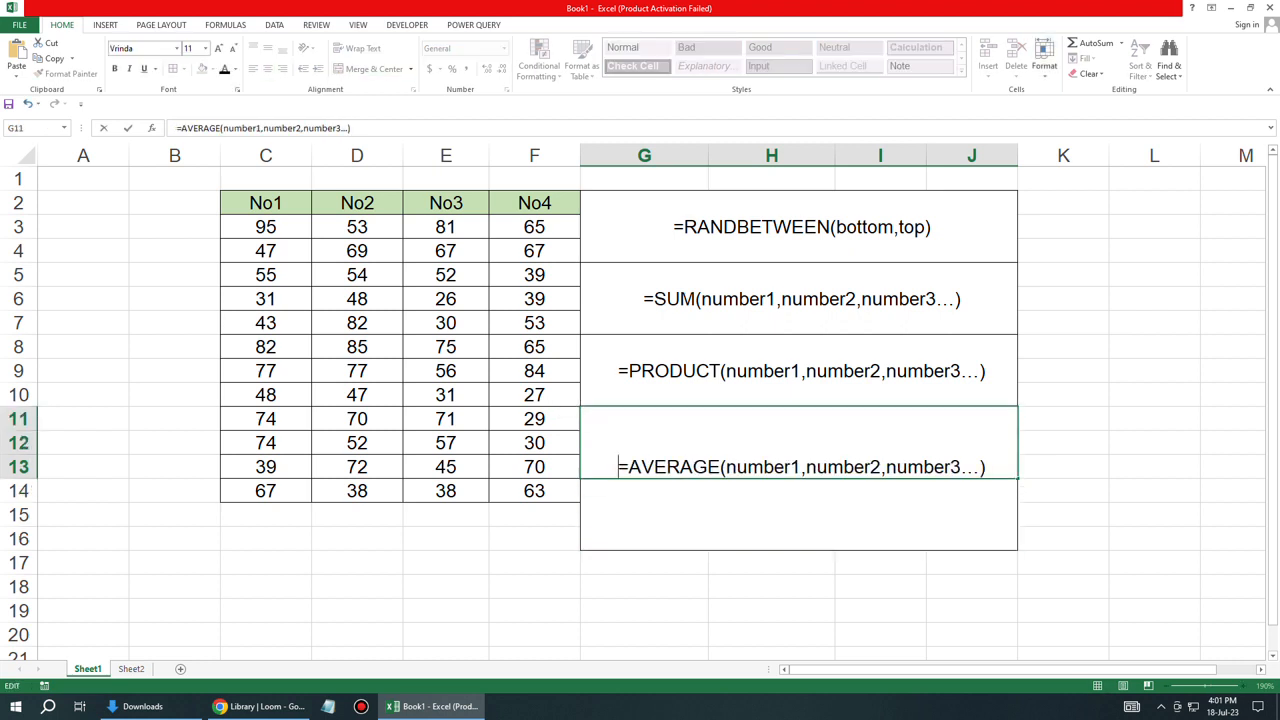
pyautogui.press('Return')
pyautogui.press('Up')
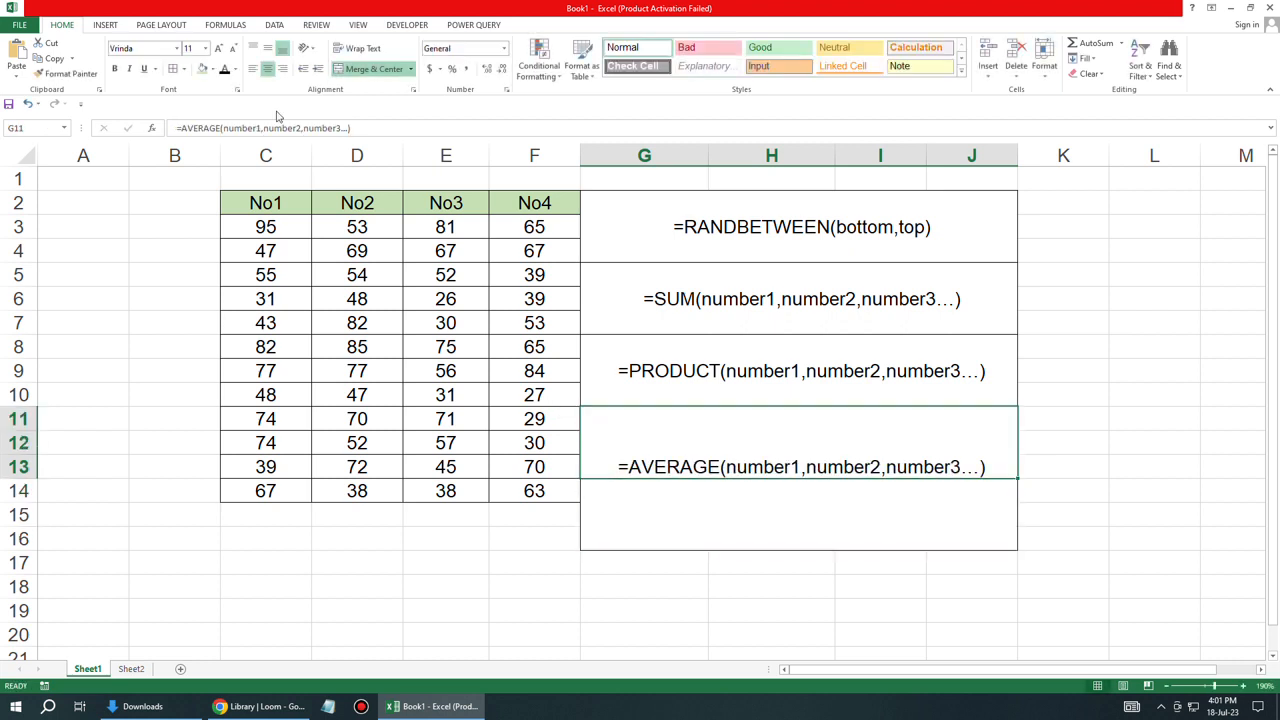
pyautogui.click(268, 49)
# - Enter =MAX(number1,number2,number3...) in merged cell G14:J16, reusing the copied argument text
pyautogui.click(798, 514)
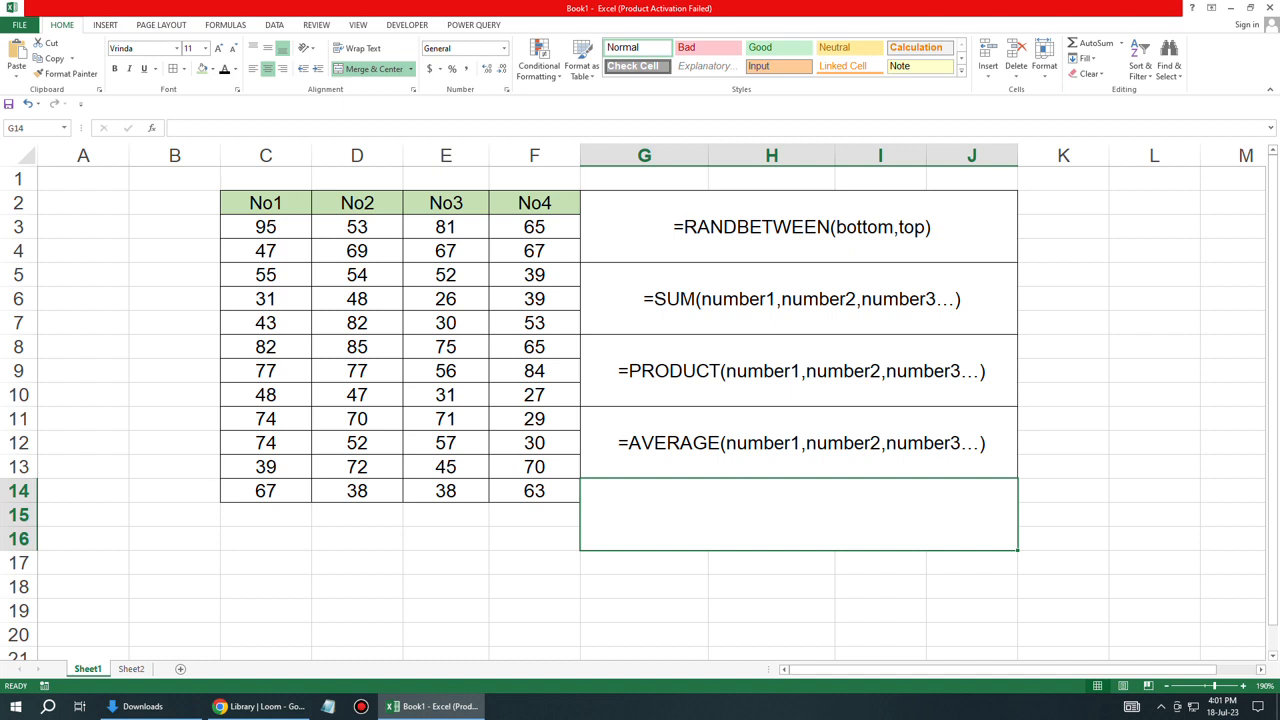
pyautogui.write('=Ma')
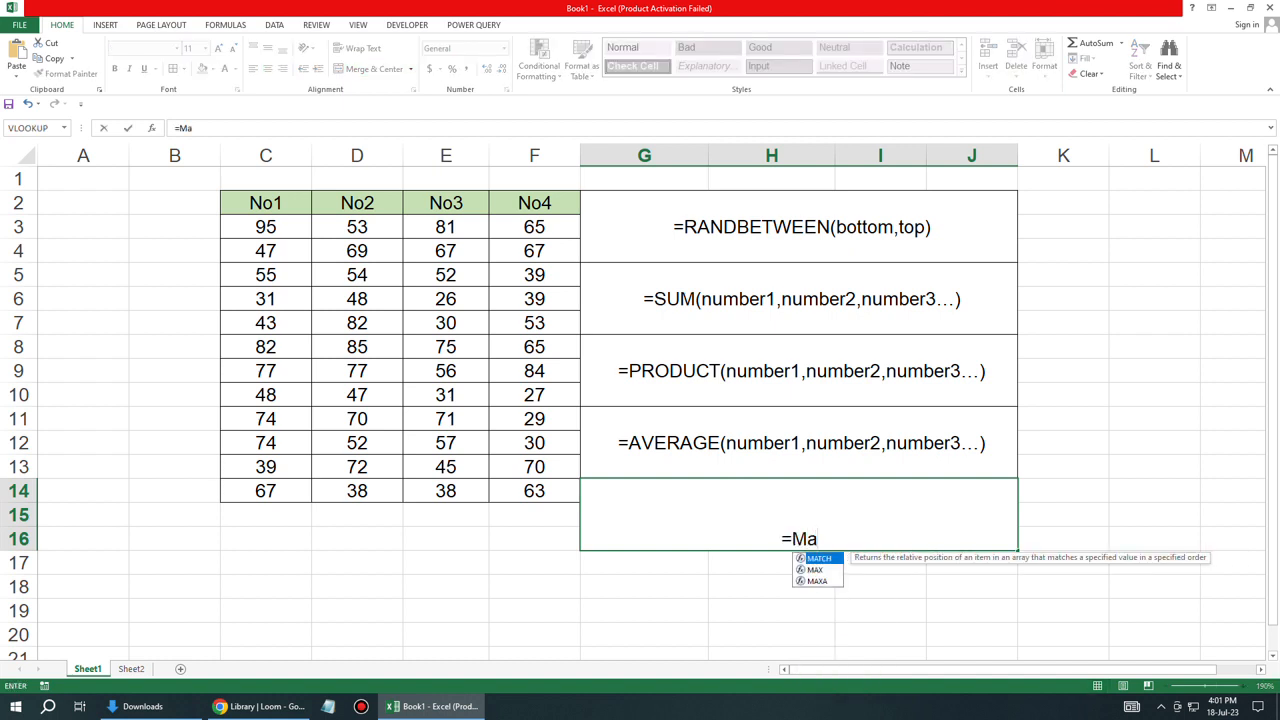
pyautogui.press('Down')
pyautogui.press('Tab')
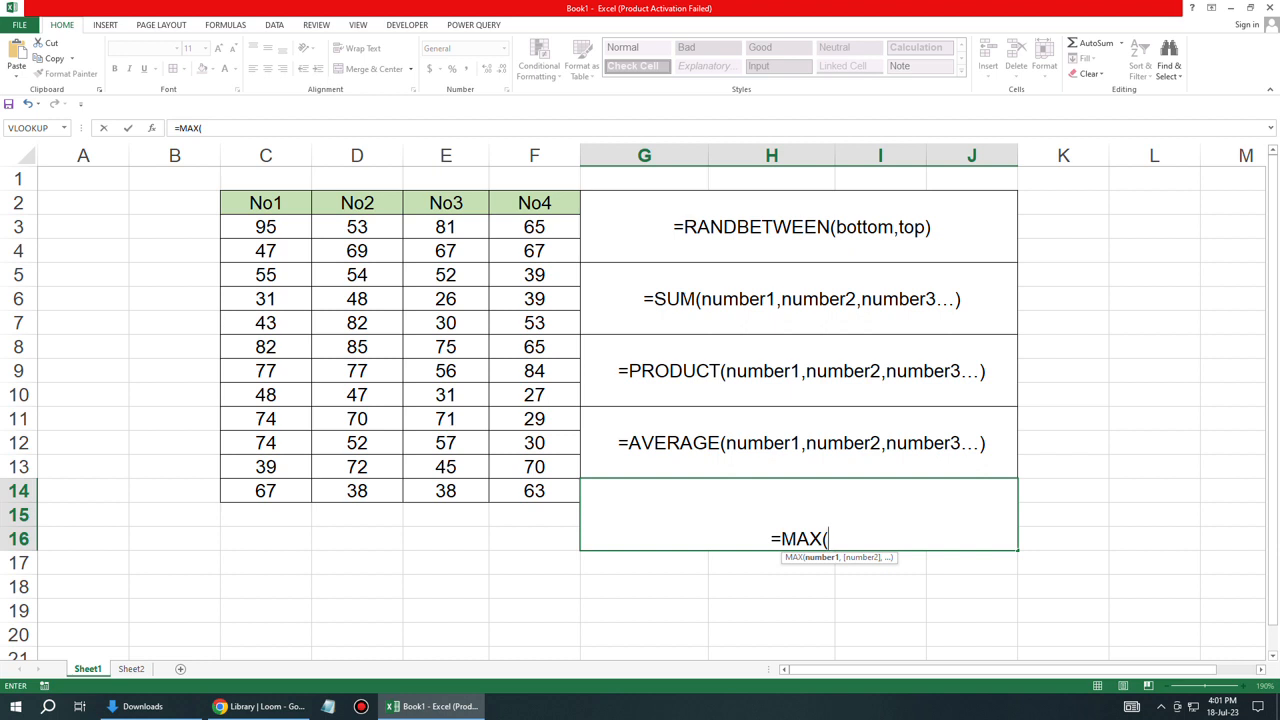
pyautogui.hotkey('ctrl', 'v')
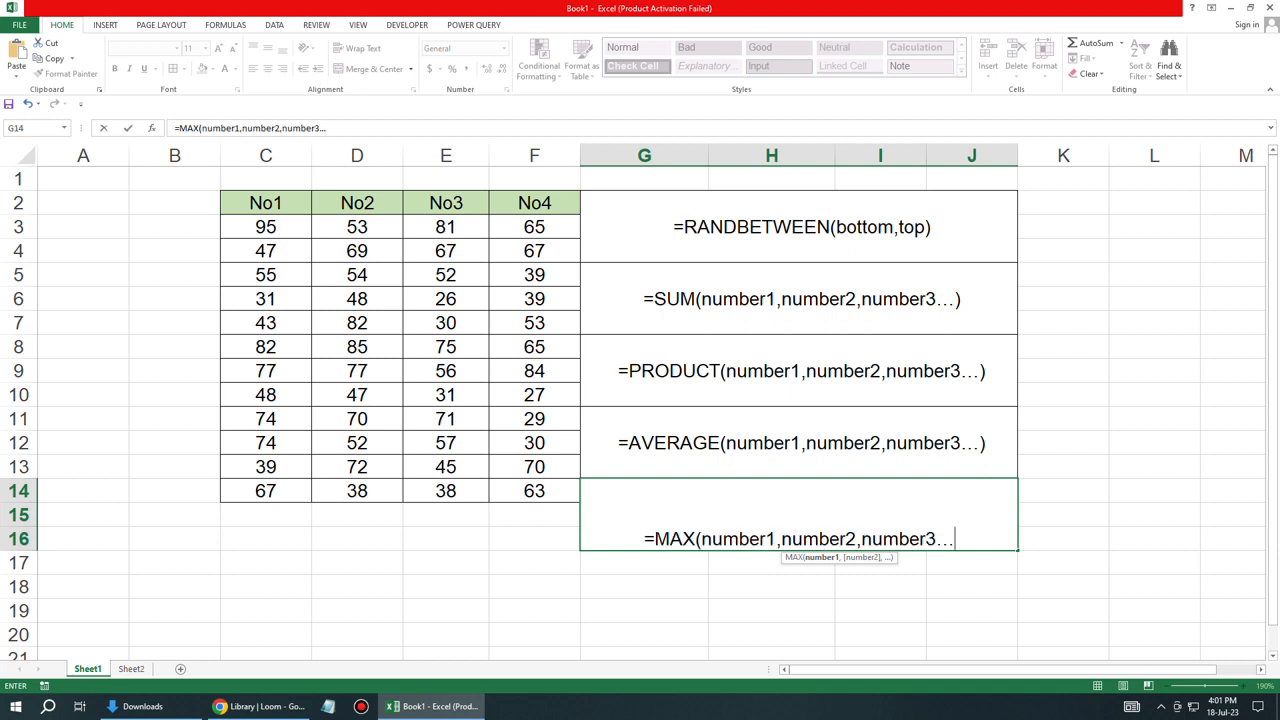
pyautogui.write(')')
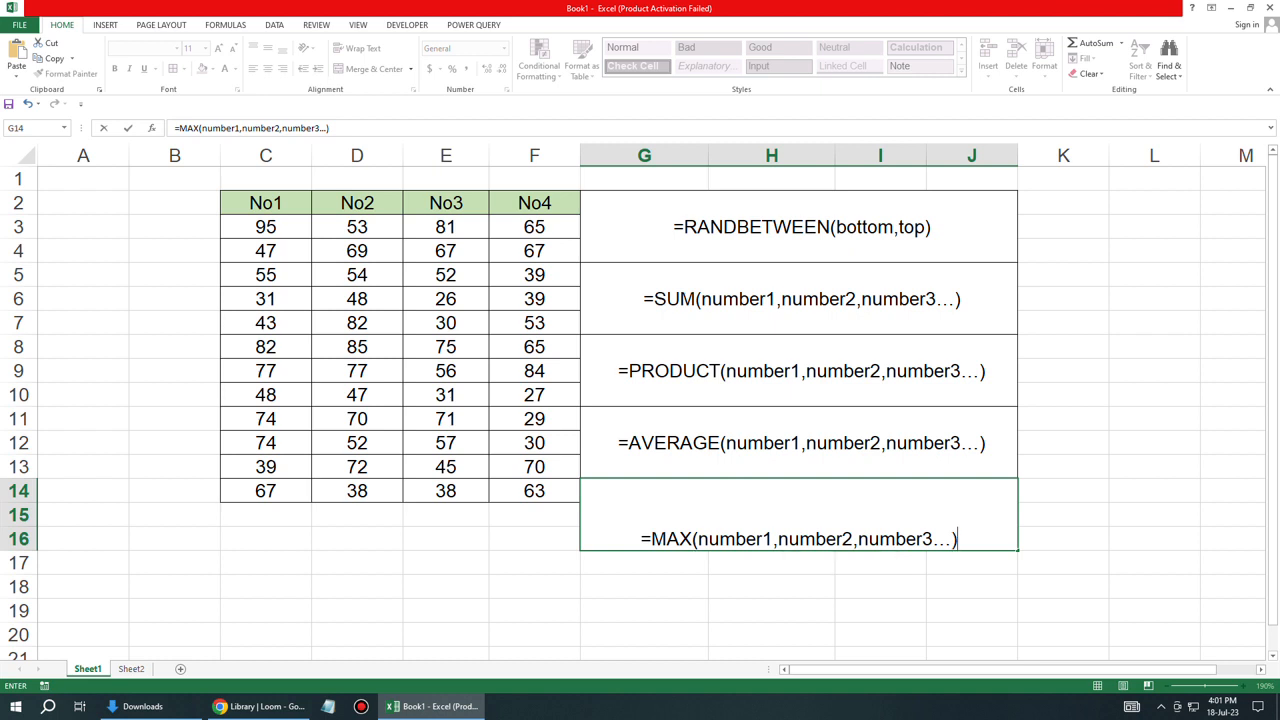
# - Add a second line in G14:J16 reading =MIN(number1,number2,number3...), reusing the copied argument text
pyautogui.hotkey('alt', 'Return')
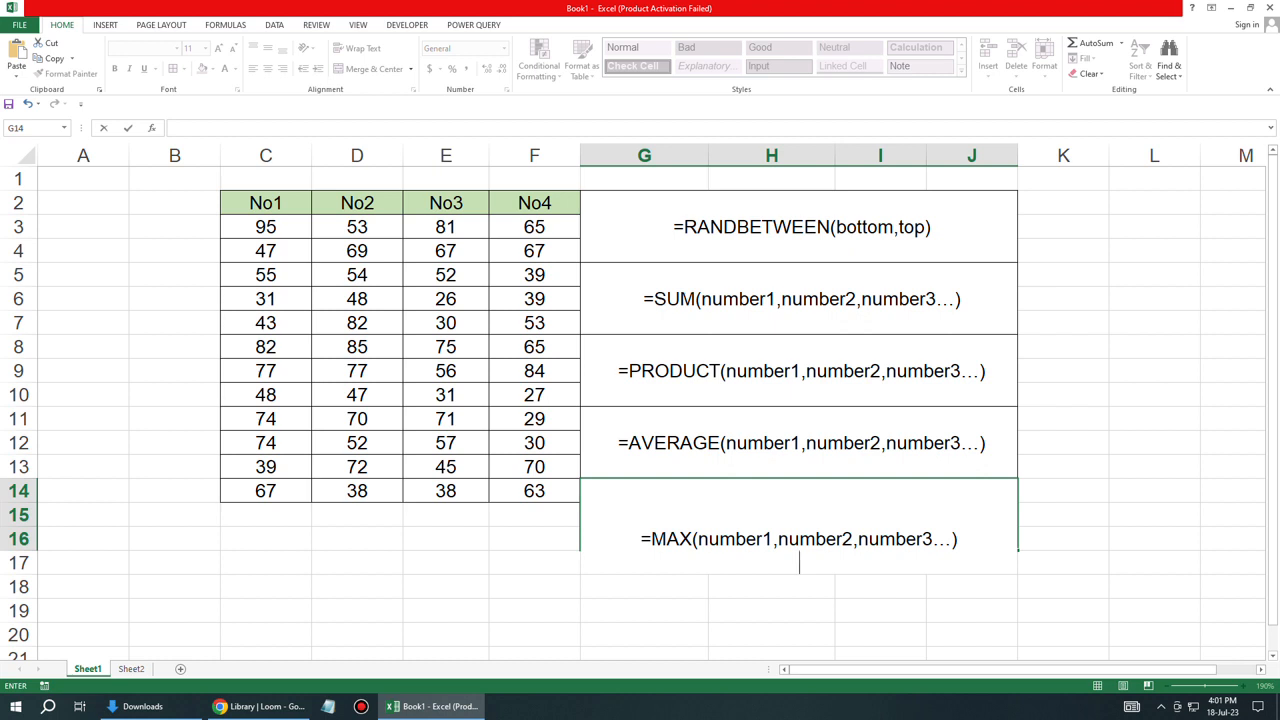
pyautogui.write('=min')
pyautogui.press('BackSpace')
pyautogui.press('BackSpace')
pyautogui.press('BackSpace')
pyautogui.write('MIN(')
pyautogui.hotkey('ctrl', 'v')
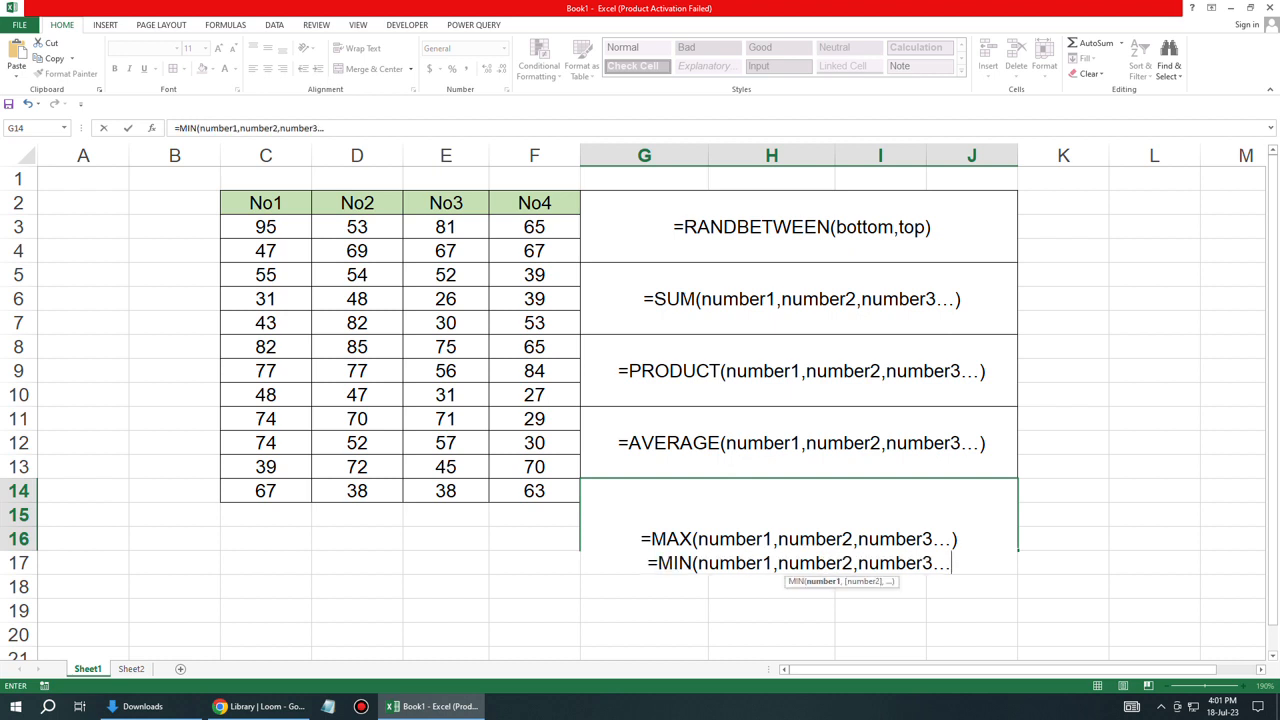
pyautogui.write(')')
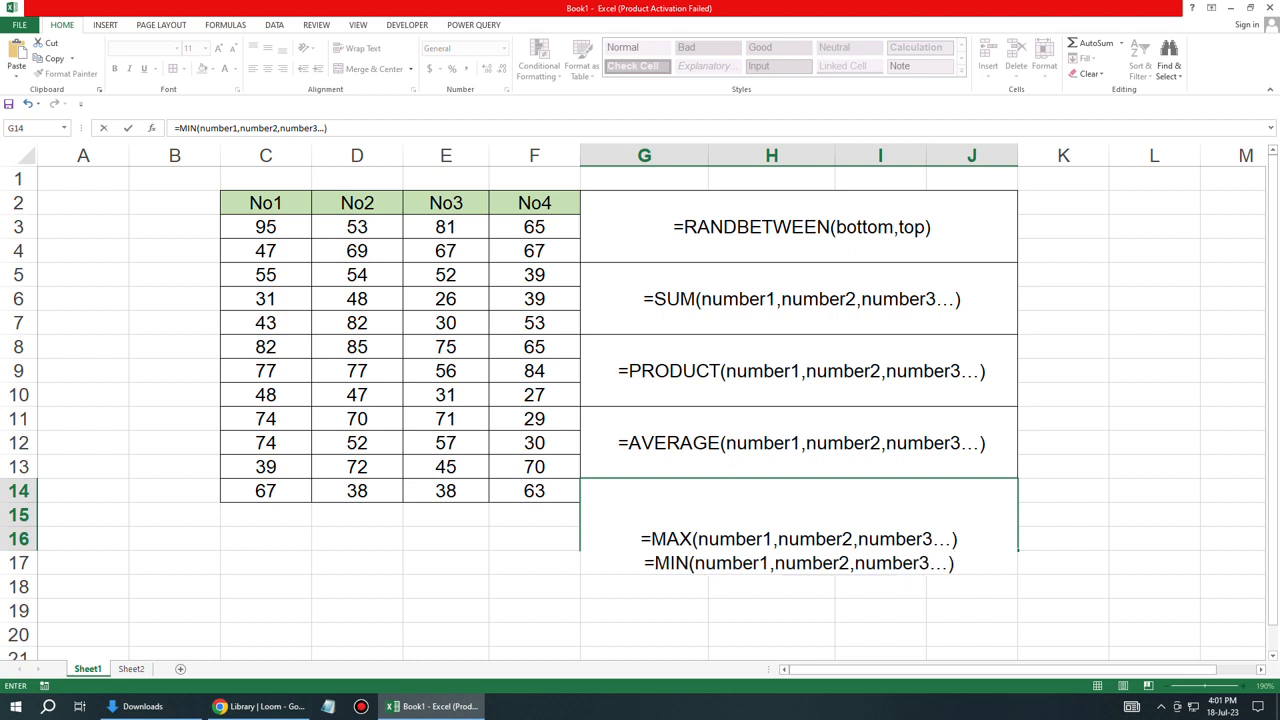
# - Turn the MAX and MIN lines in G14:J16 into literal text and middle-align the cell
pyautogui.click(641, 539)
pyautogui.click(644, 563)
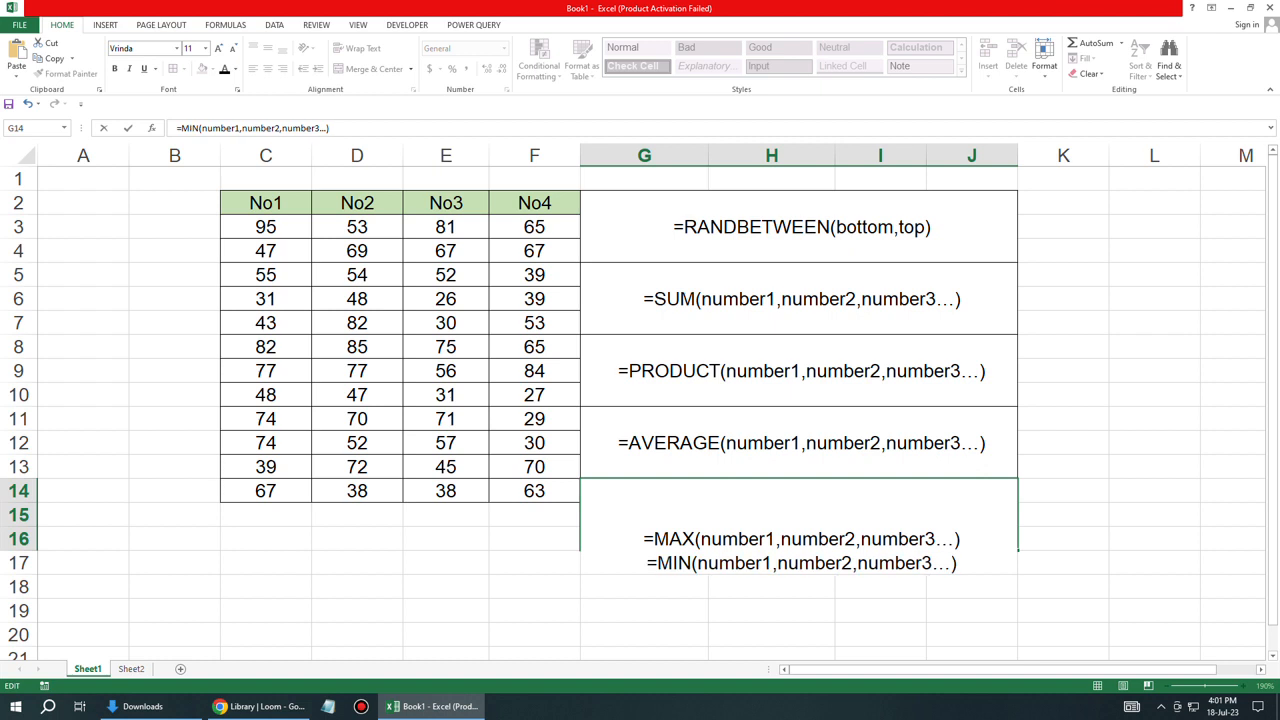
pyautogui.click(880, 610)
pyautogui.click(798, 516)
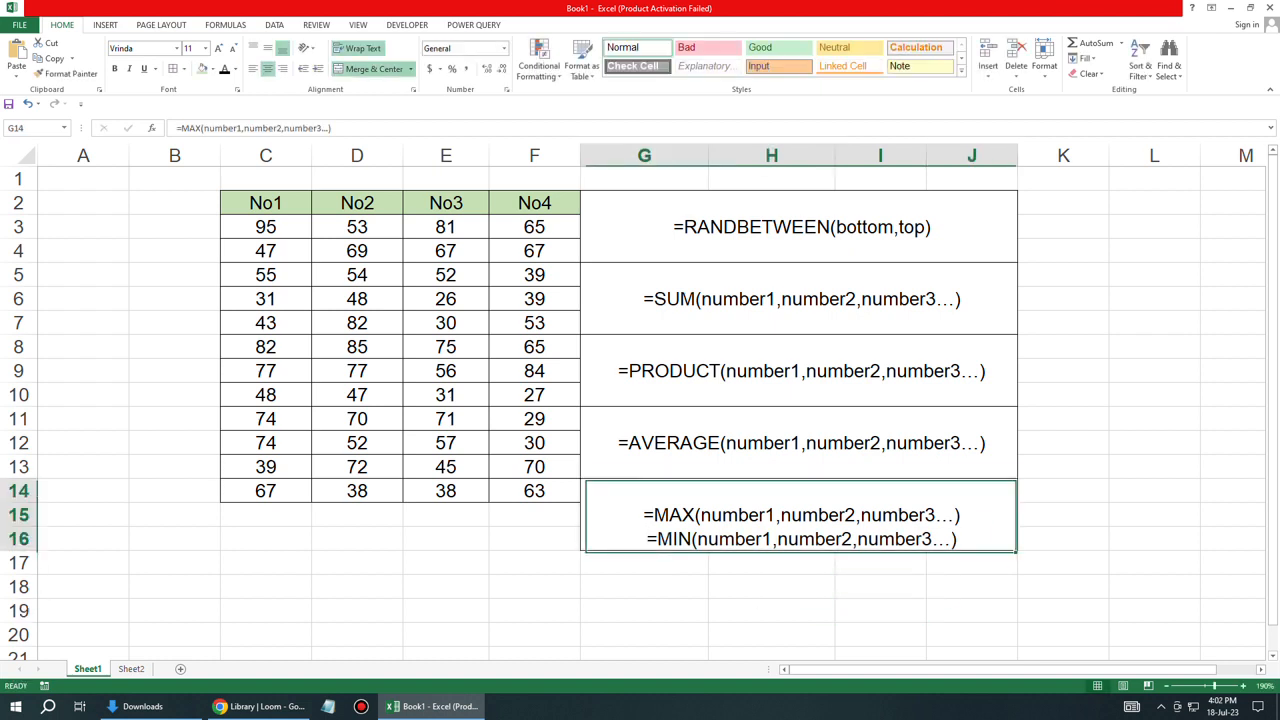
pyautogui.click(268, 48)
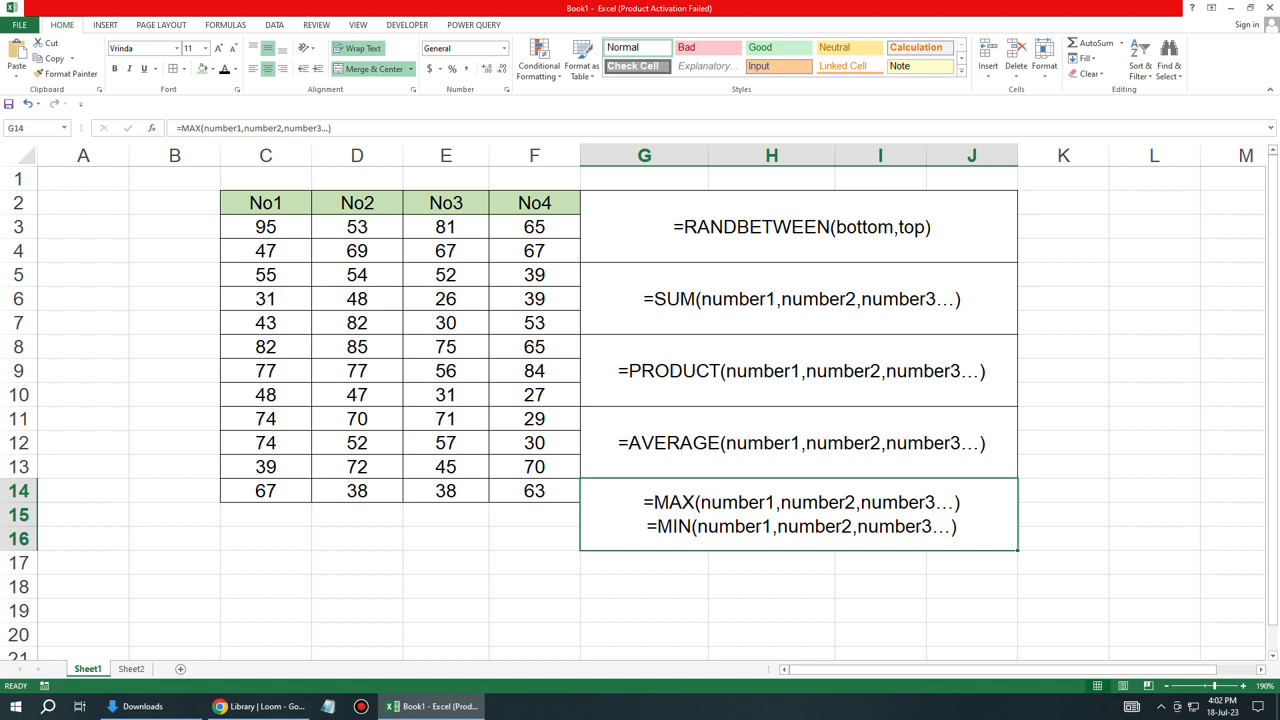
# - Remove the extra character in front of =MIN in the second line of G14:J16
pyautogui.doubleClick(647, 527)
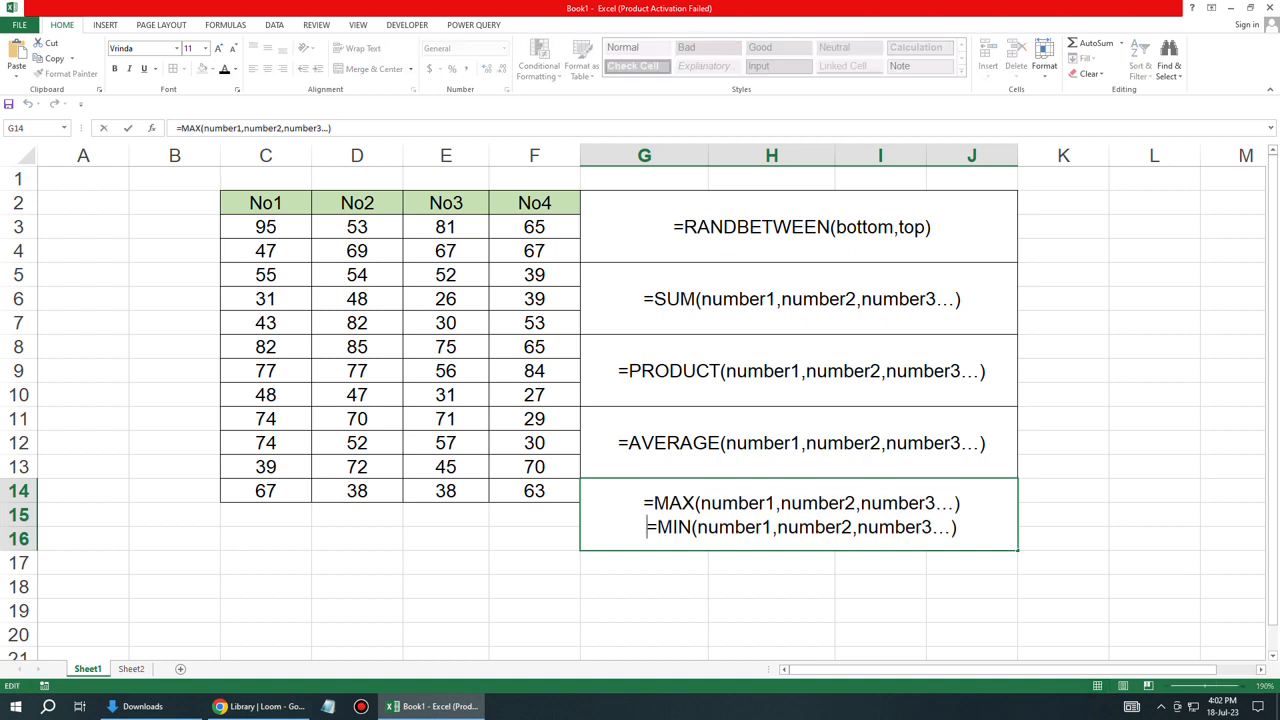
pyautogui.press('BackSpace')
pyautogui.click(880, 587)
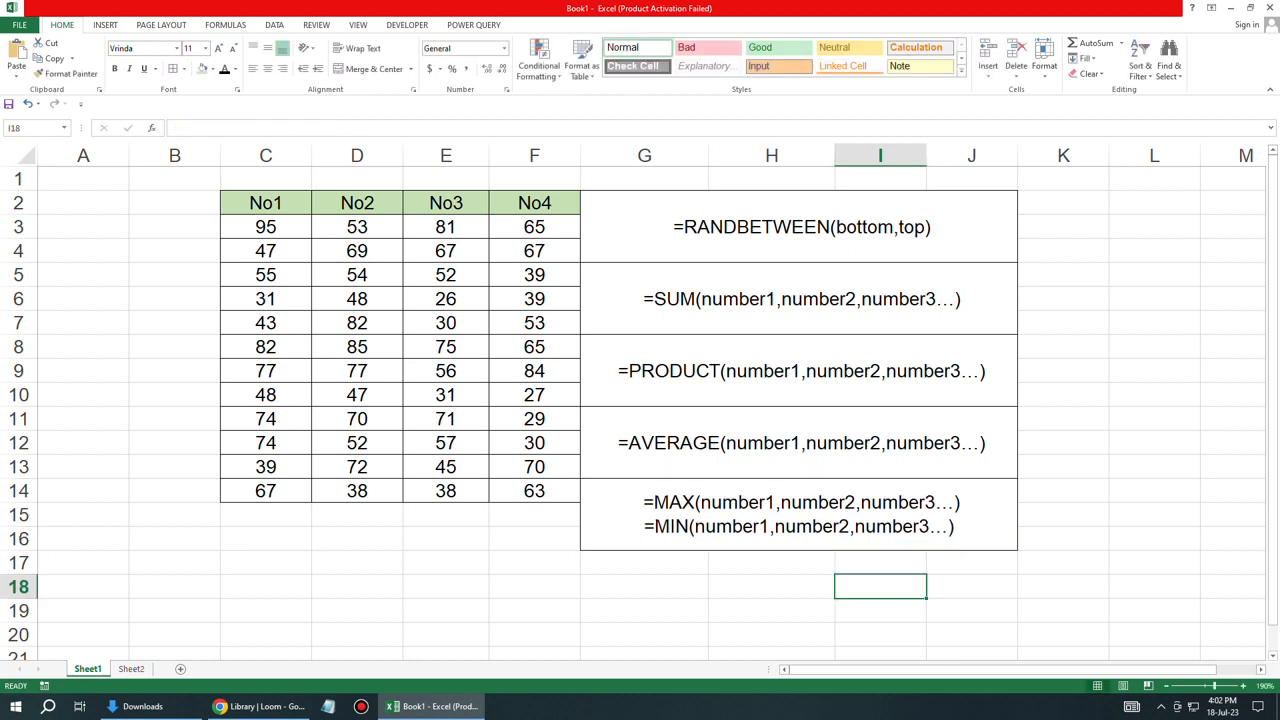
pyautogui.moveTo(800, 230); pyautogui.dragTo(800, 540)
pyautogui.click(1154, 299)
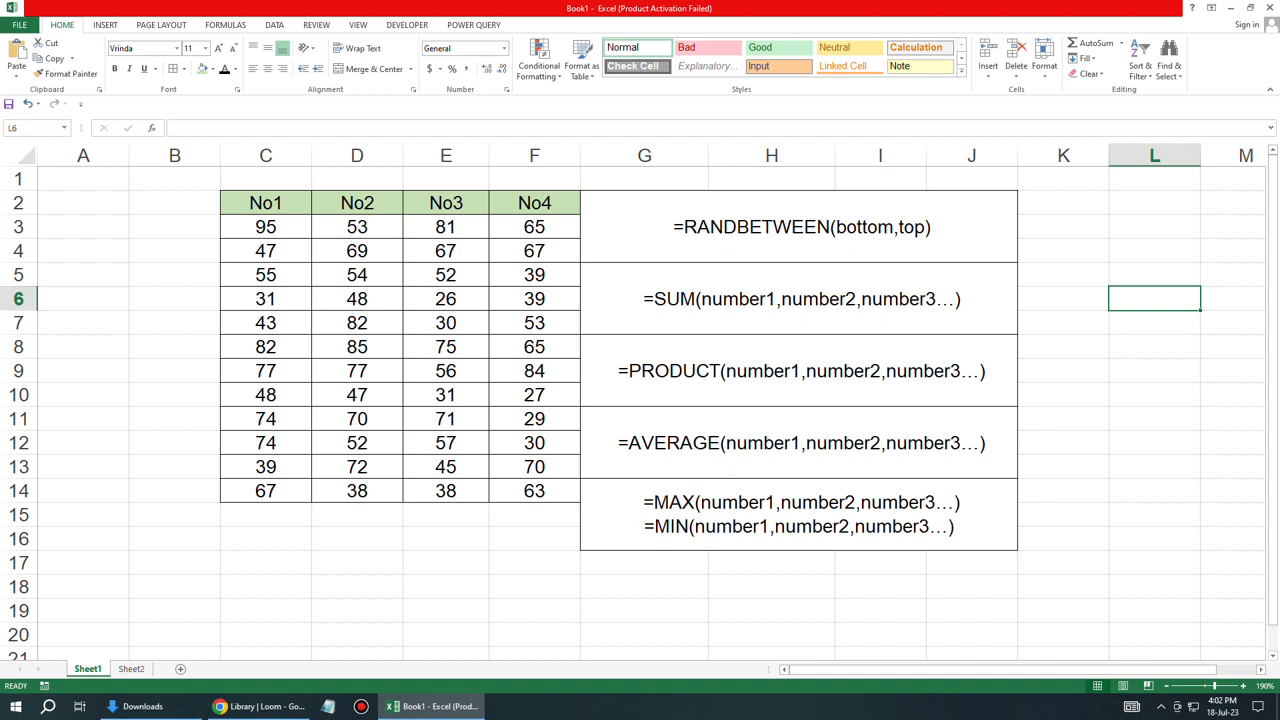
pyautogui.moveTo(800, 230); pyautogui.dragTo(800, 540)
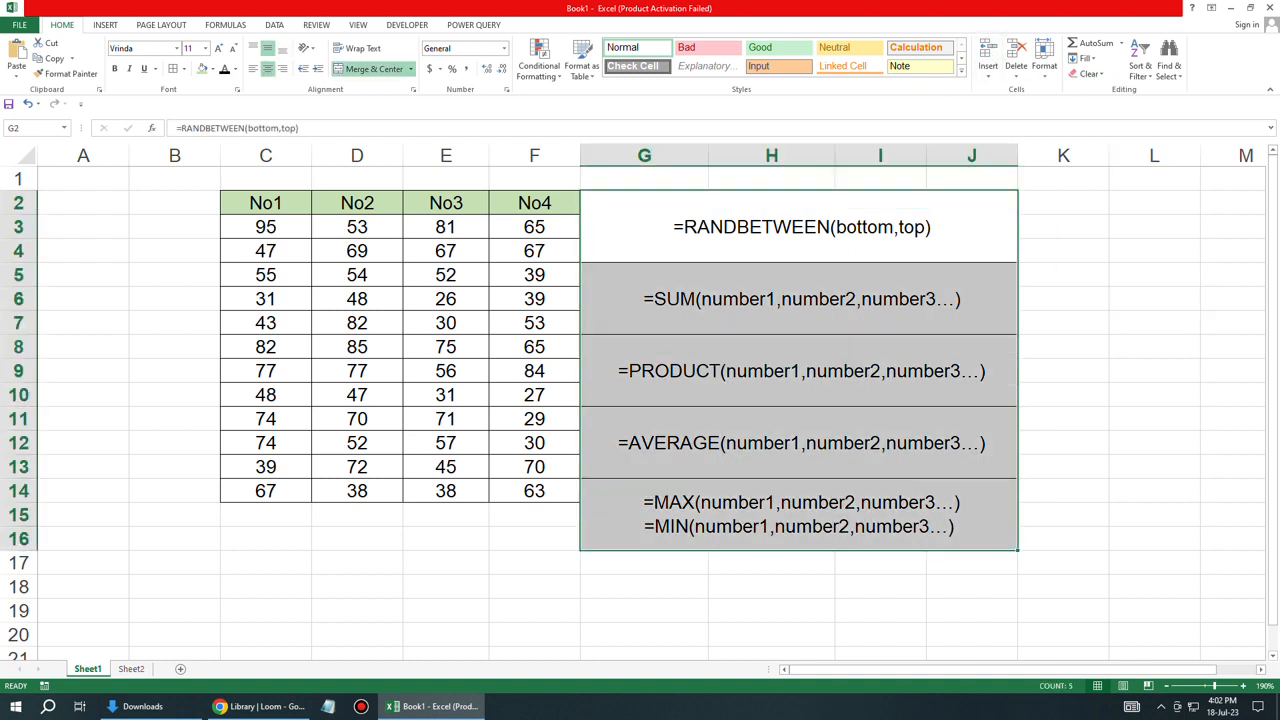
pyautogui.click(1063, 228)
# - Copy the number table C2:F14 from Sheet1 to Sheet2, starting at cell B2
pyautogui.moveTo(265, 203); pyautogui.dragTo(534, 490)
pyautogui.hotkey('ctrl', 'c')
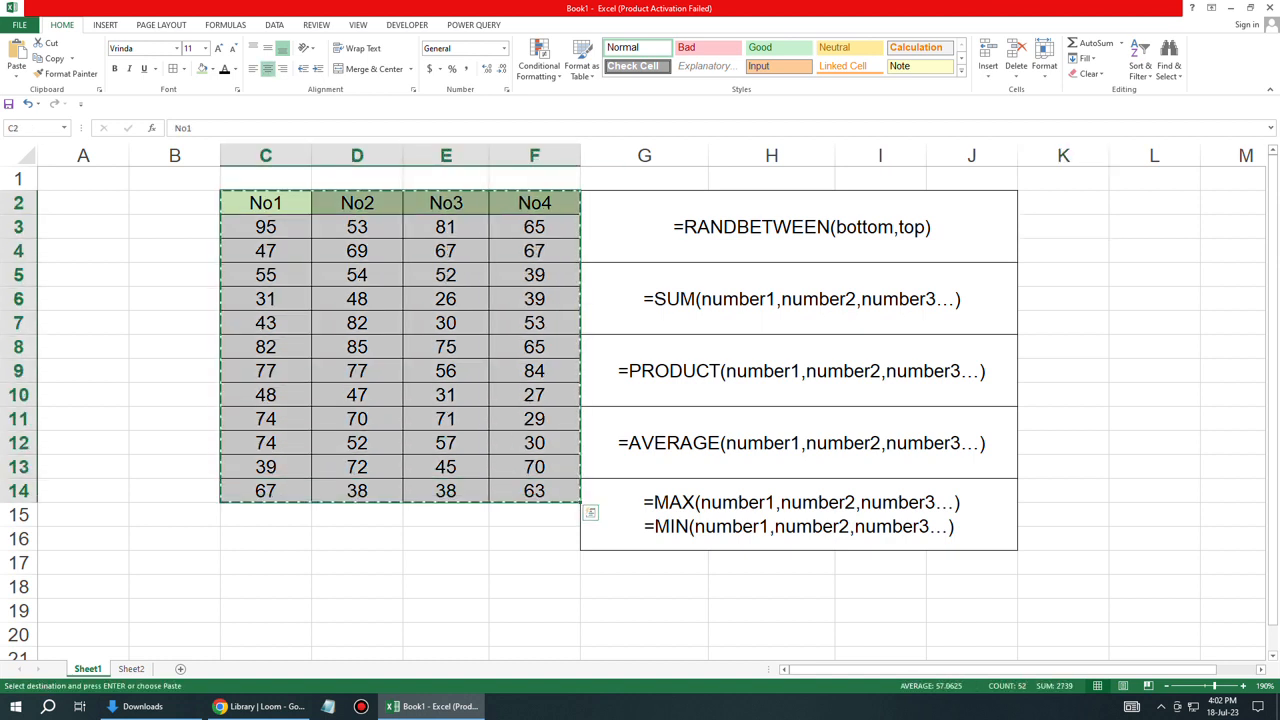
pyautogui.click(131, 668)
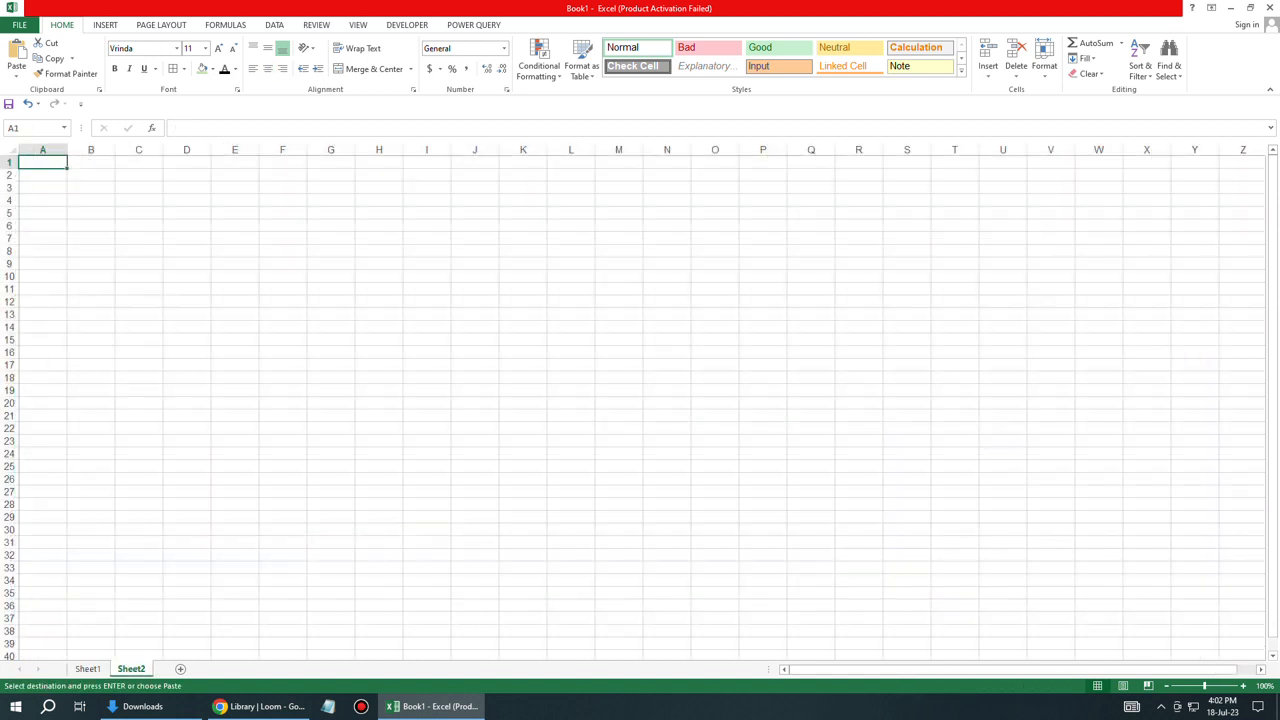
pyautogui.keyDown('ctrl'); pyautogui.scroll(7, 640, 400); pyautogui.keyUp('ctrl')
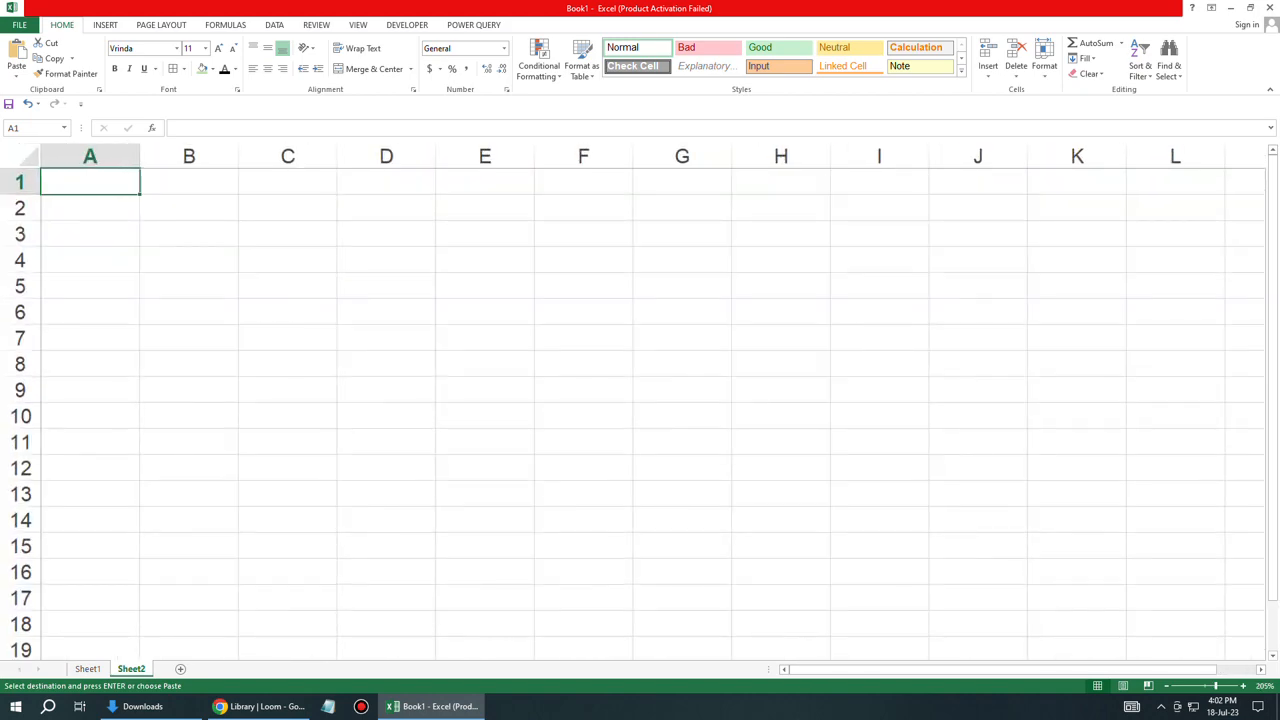
pyautogui.click(189, 208)
pyautogui.hotkey('ctrl', 'v')
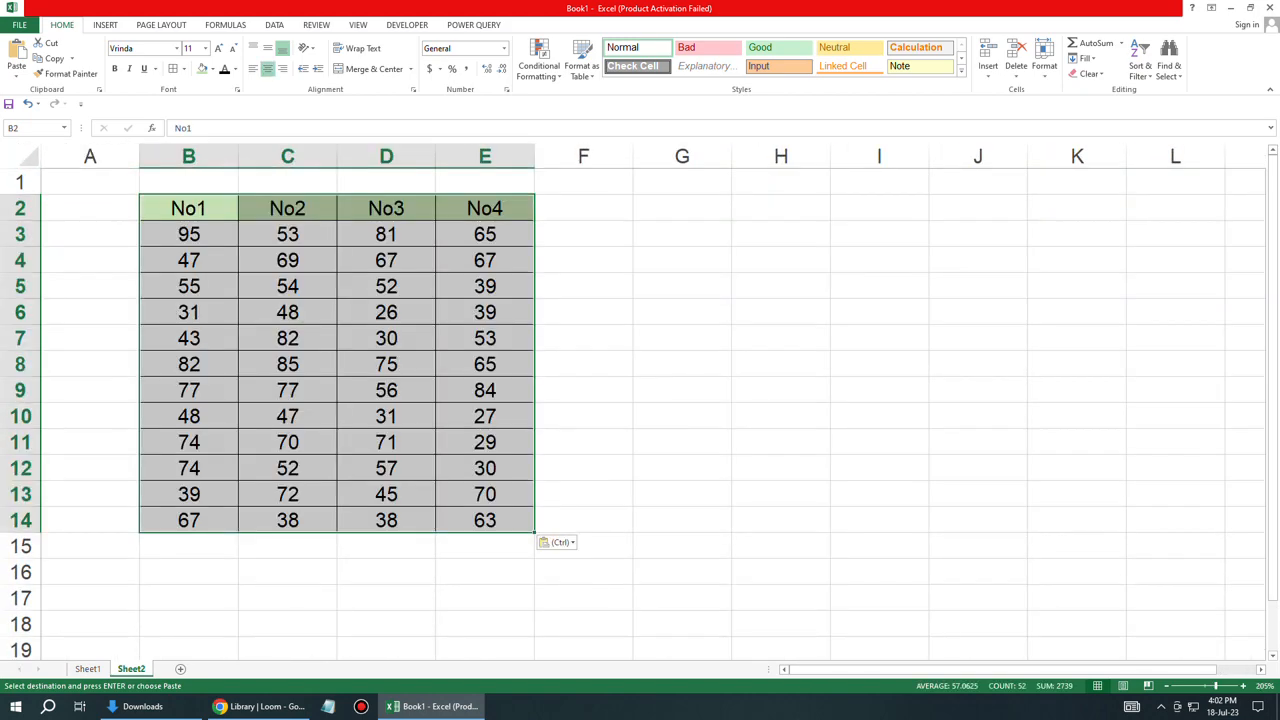
pyautogui.click(583, 208)
# - Rename the first header in B2 as Sub1 and fill the series across to Sub4 in E2
pyautogui.click(189, 208)
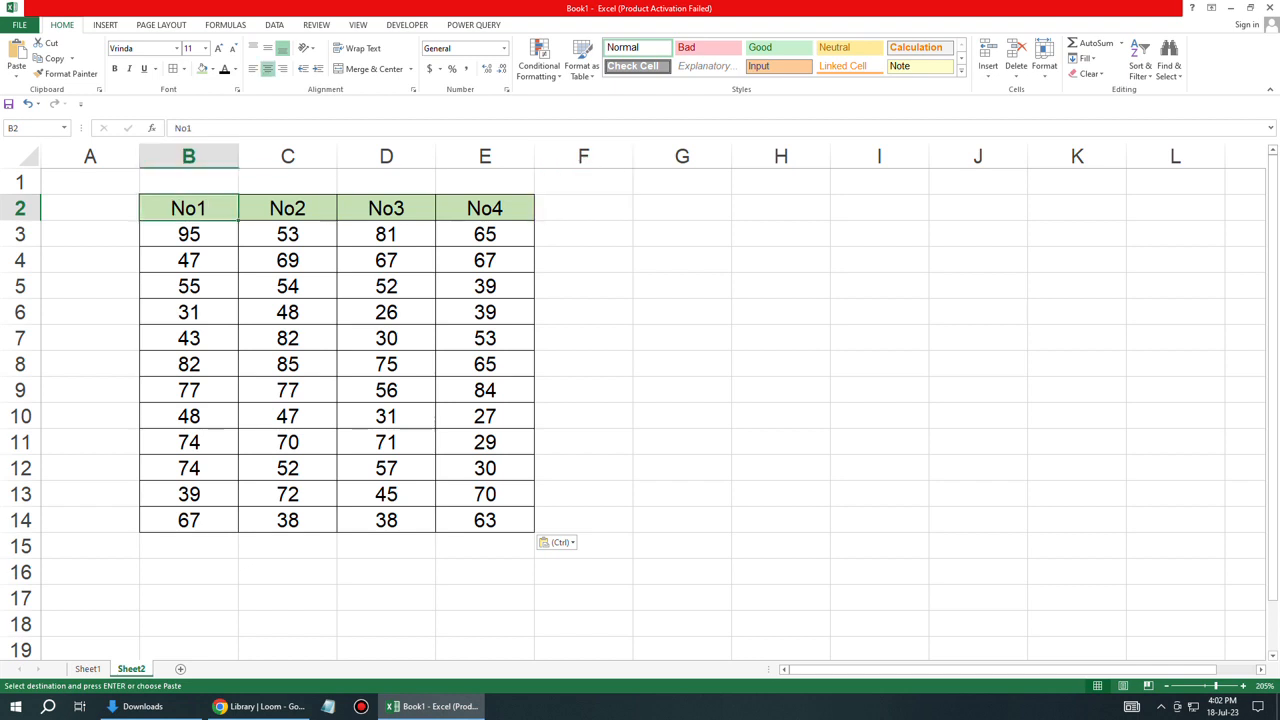
pyautogui.write('Sub1')
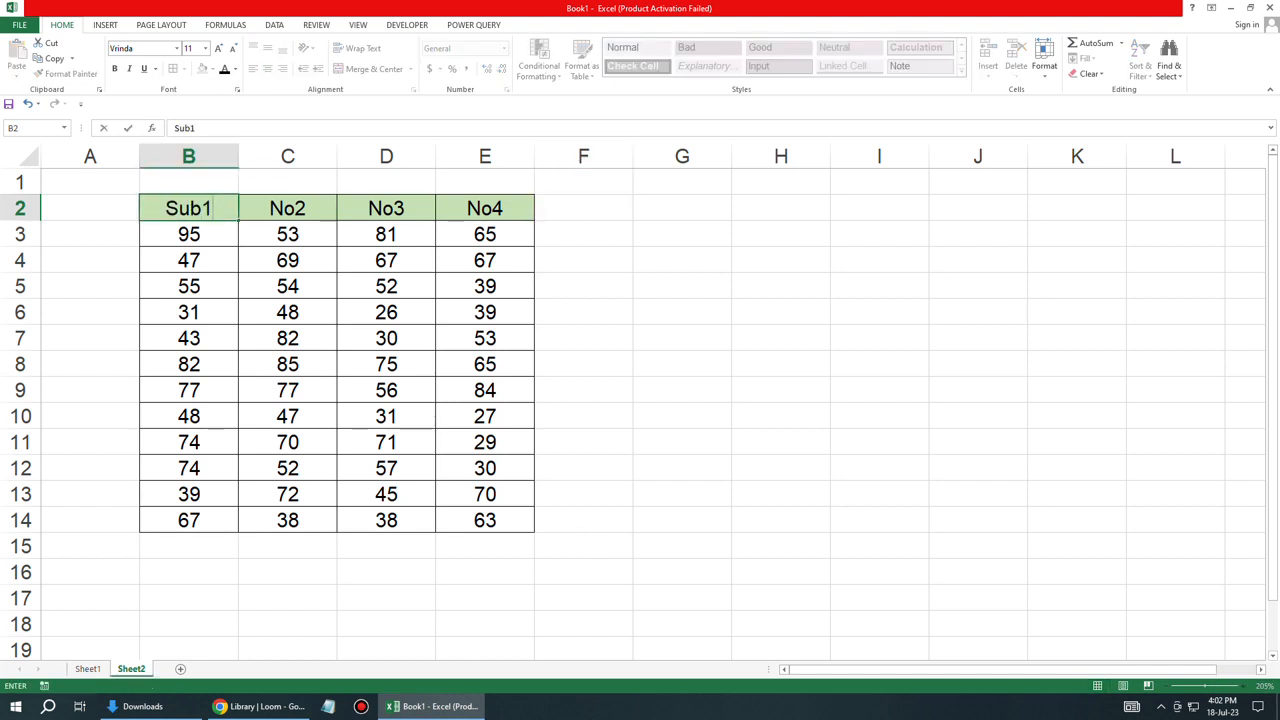
pyautogui.press('Return')
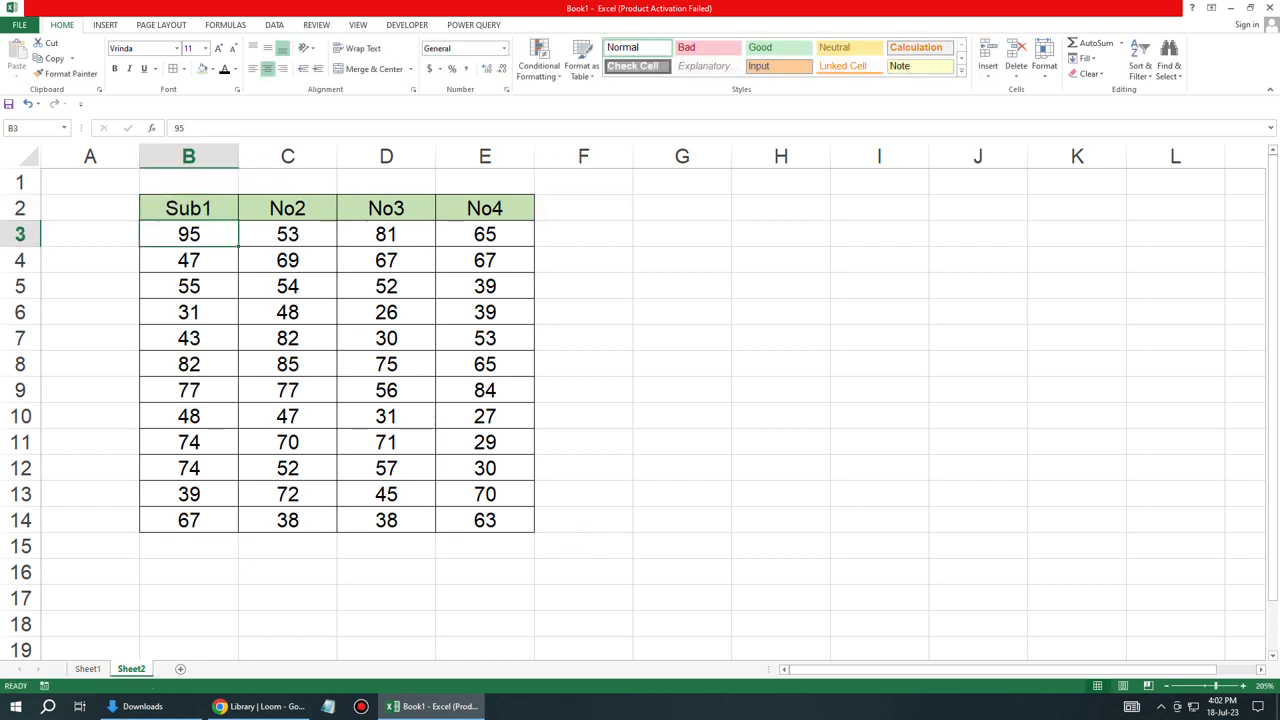
pyautogui.press('Up')
pyautogui.moveTo(238, 220); pyautogui.dragTo(534, 218)
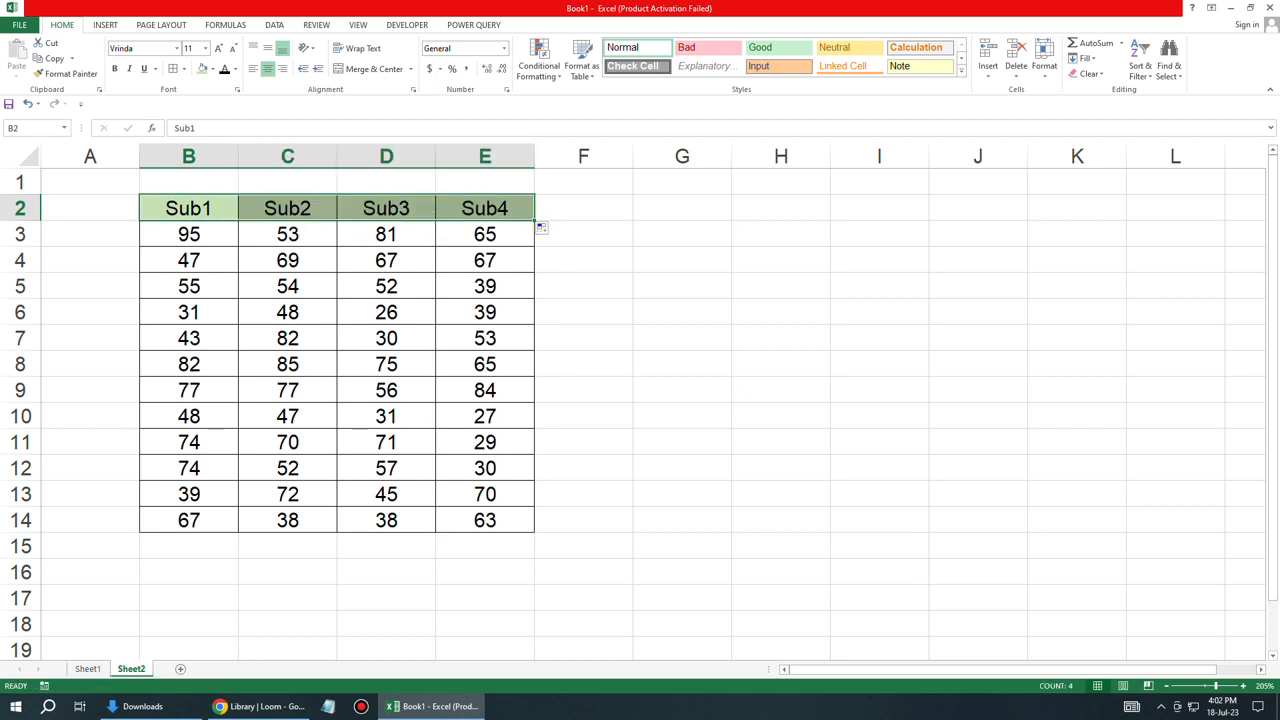
# - Extend the header series from Sub4 in E2 to add Sub5 in F2
pyautogui.click(486, 210)
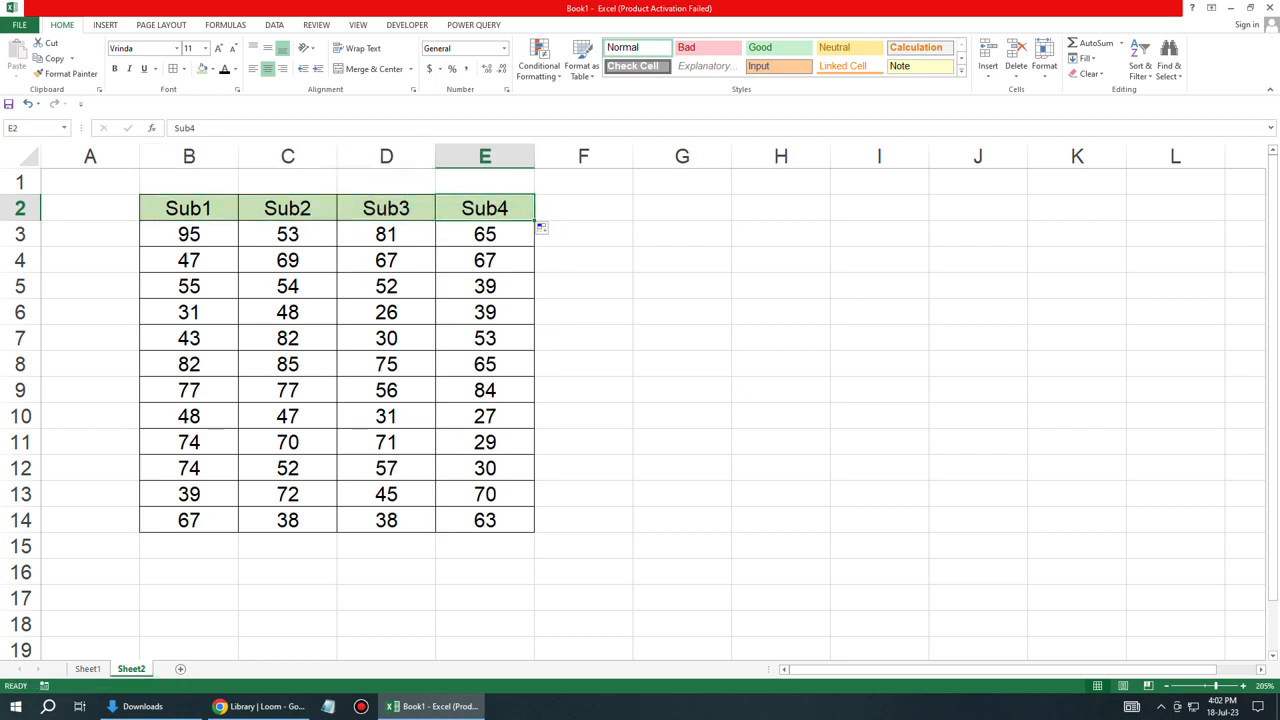
pyautogui.moveTo(534, 208); pyautogui.dragTo(602, 210)
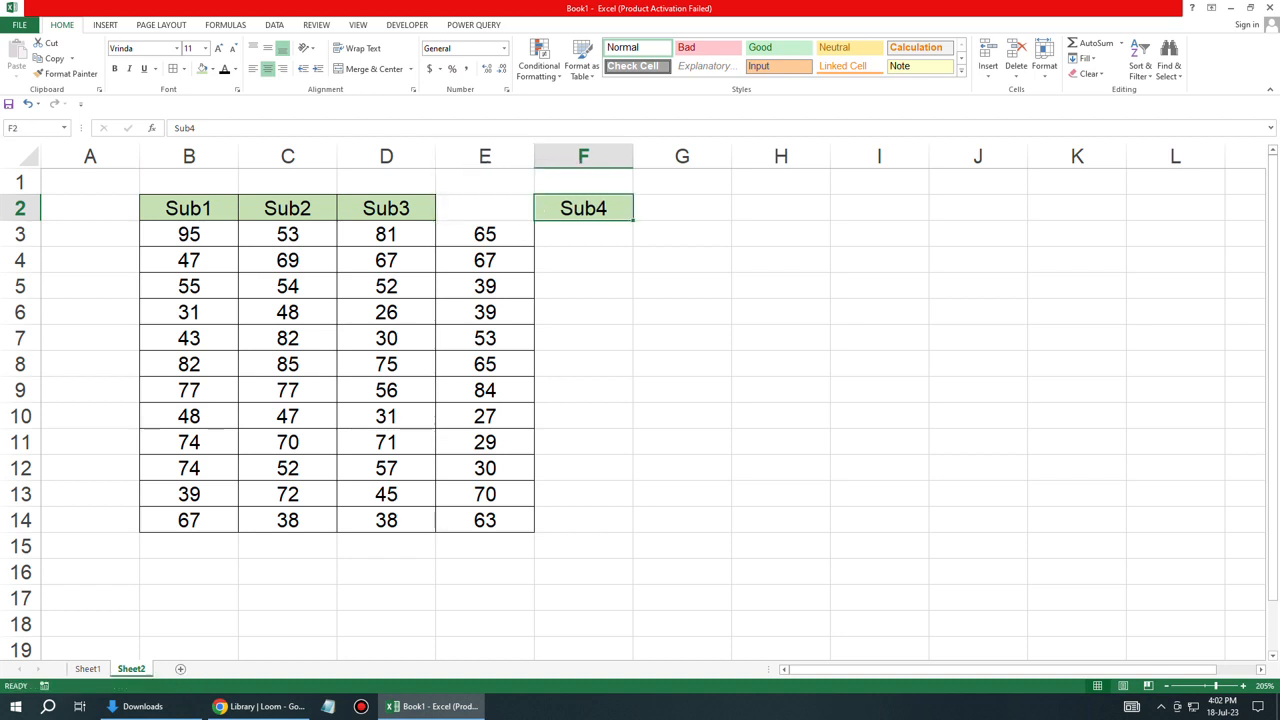
pyautogui.hotkey('ctrl', 'z')
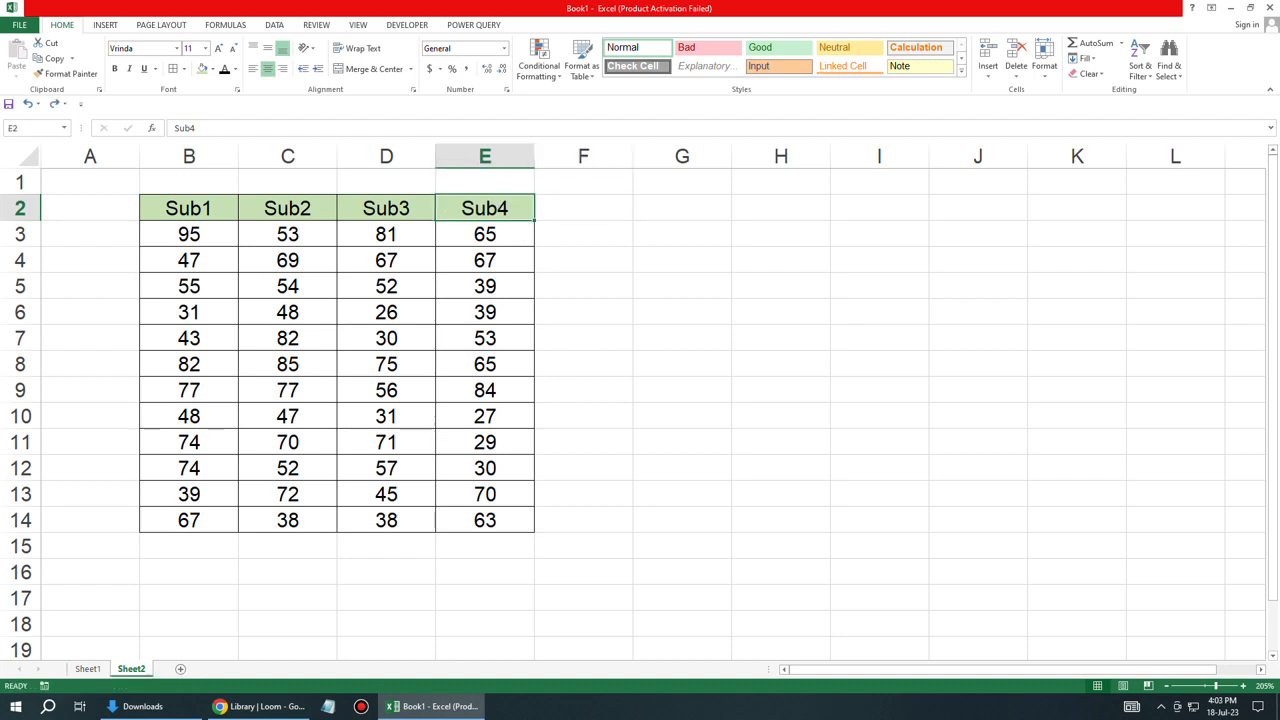
pyautogui.moveTo(534, 220); pyautogui.dragTo(590, 217)
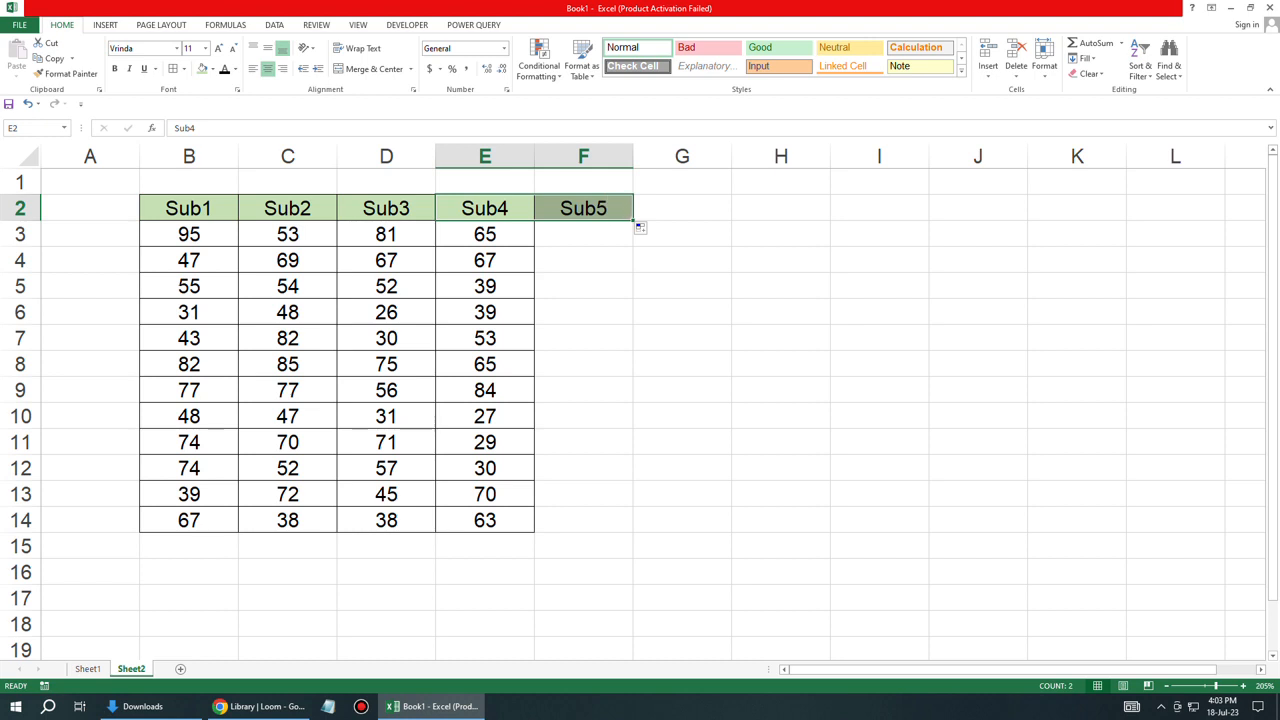
# - Fill F3:F14 under Sub5 with =RANDBETWEEN(45,95) and copy the filled range
pyautogui.click(584, 235)
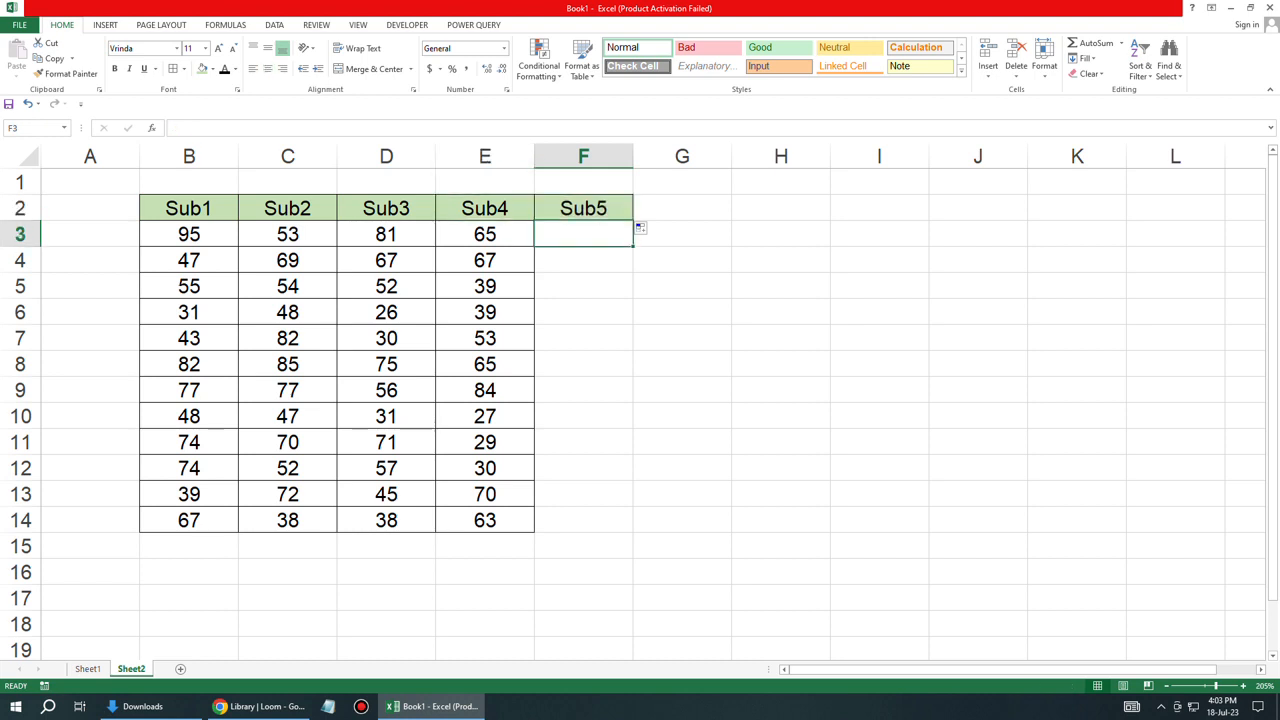
pyautogui.moveTo(584, 235); pyautogui.dragTo(584, 521)
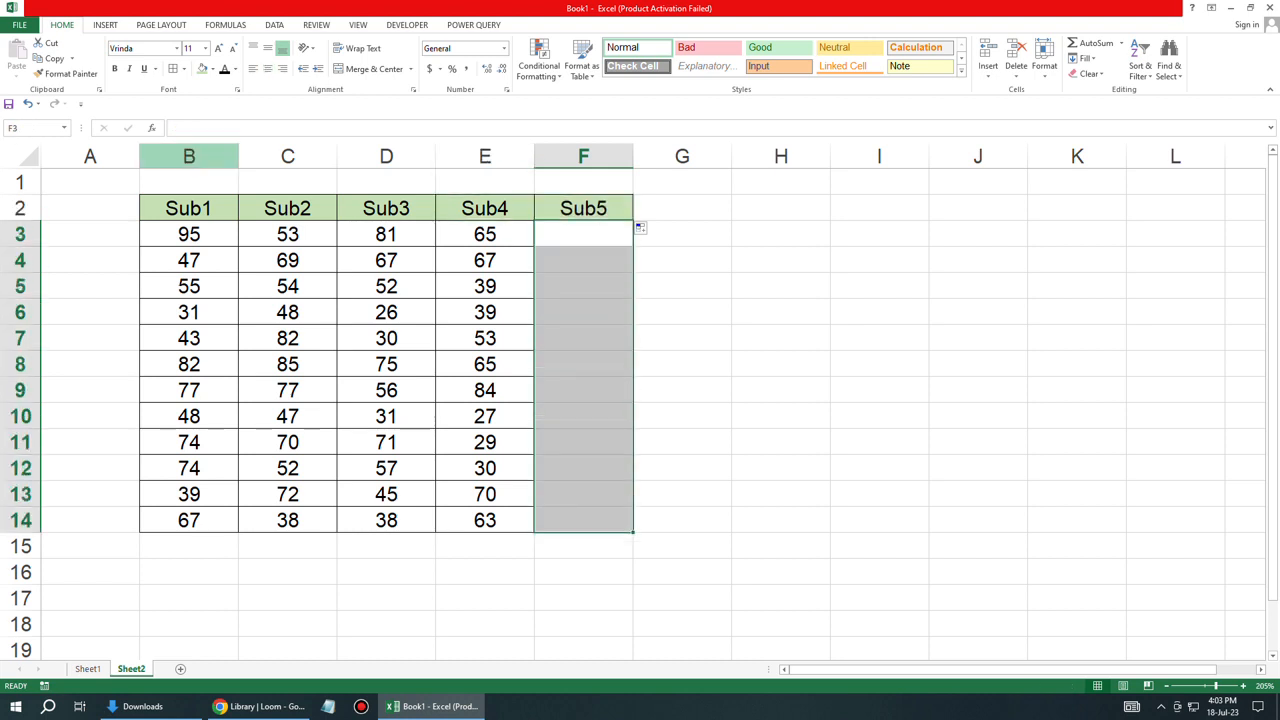
pyautogui.write('=r')
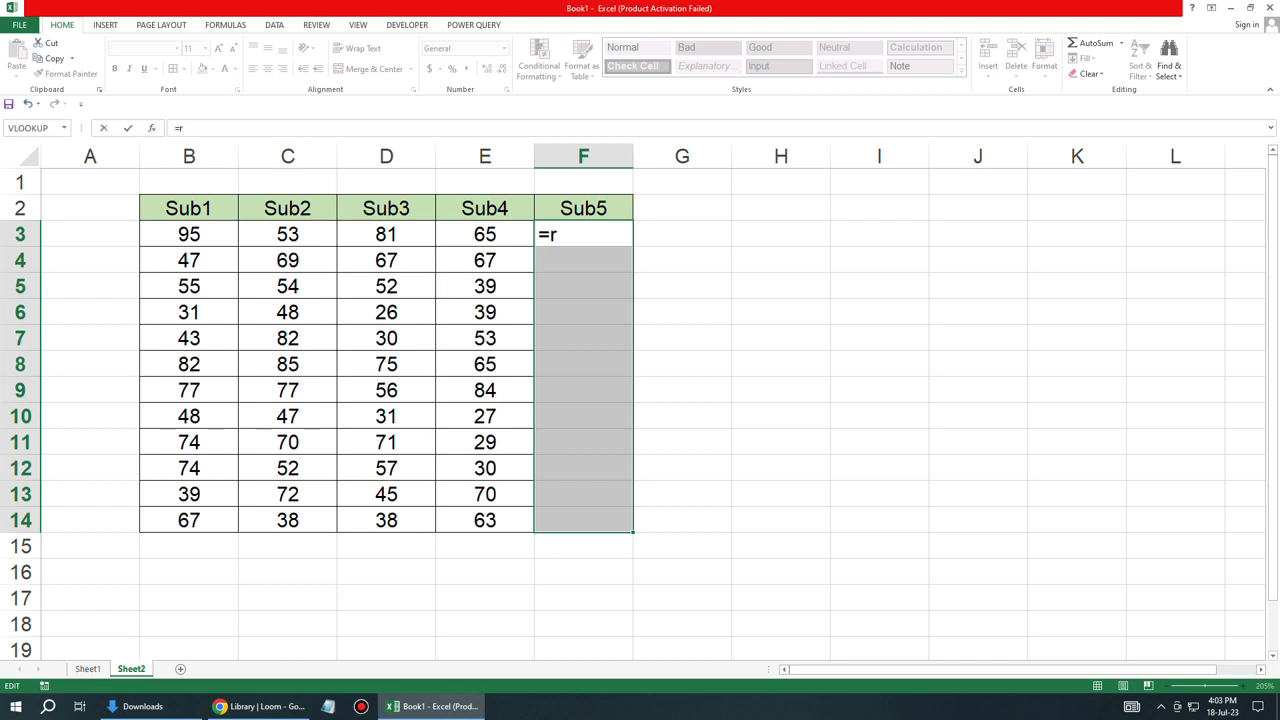
pyautogui.write('a')
pyautogui.press('Down')
pyautogui.press('Down')
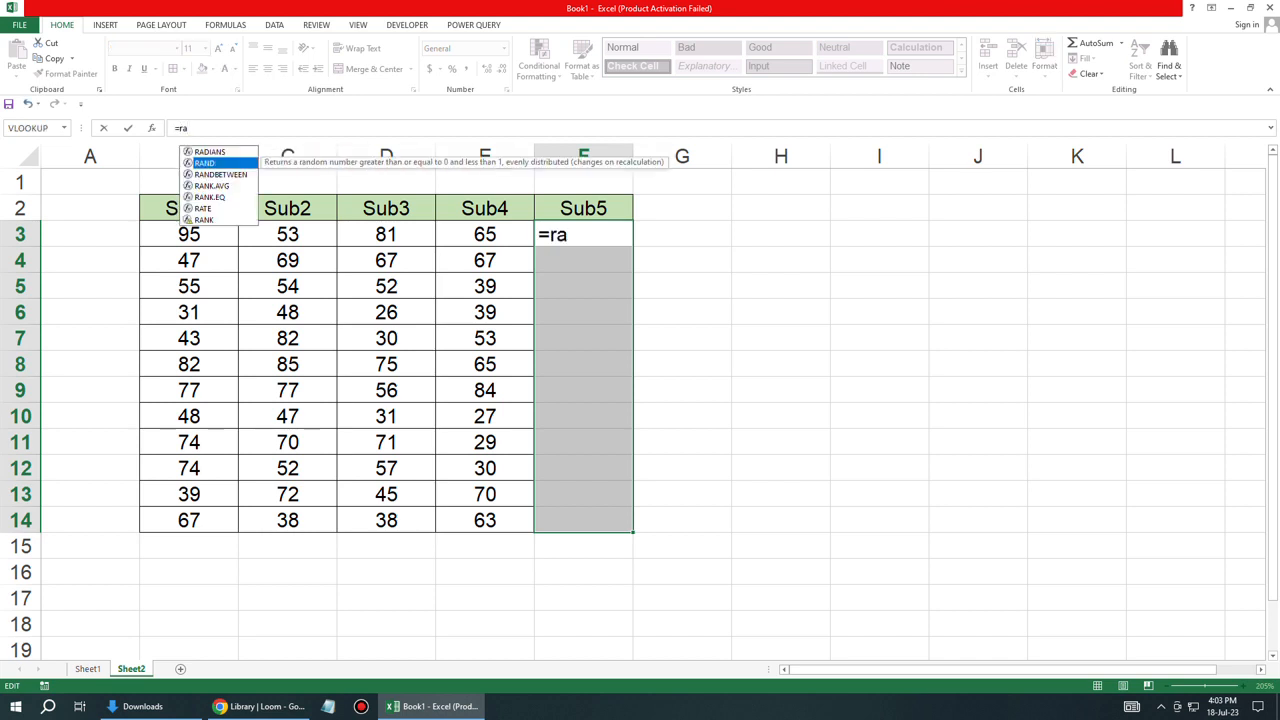
pyautogui.press('Tab')
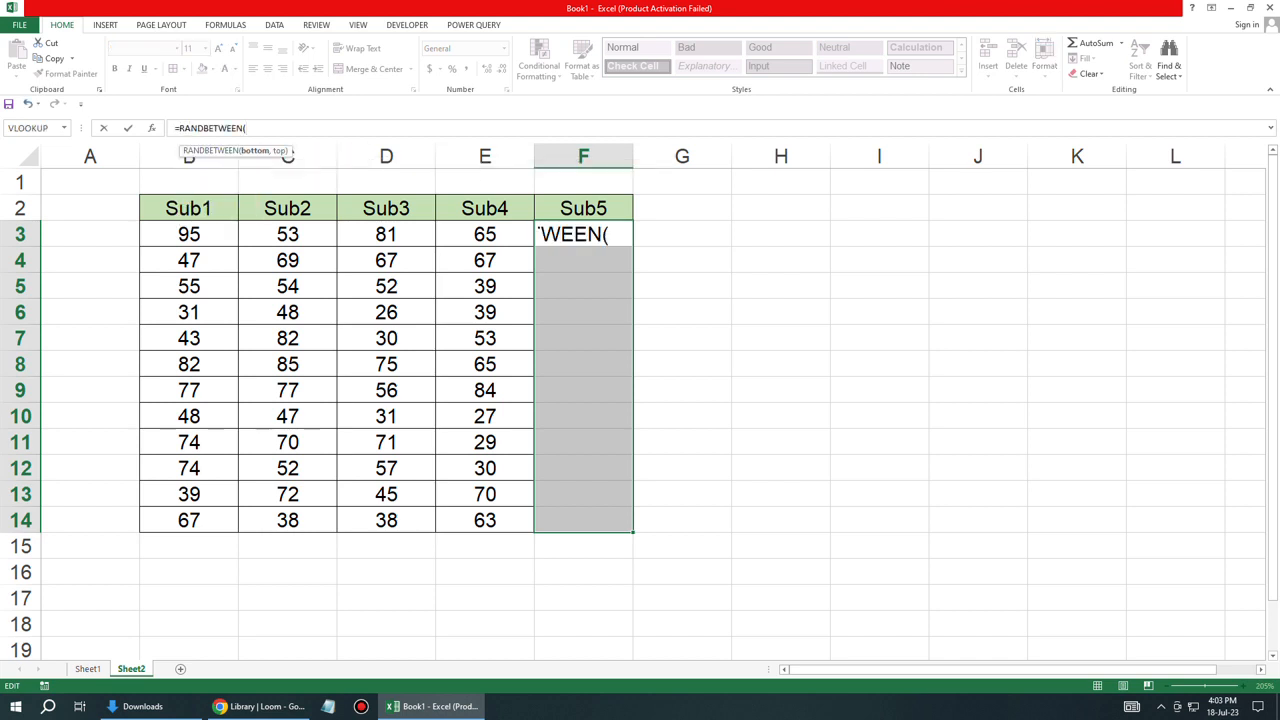
pyautogui.write('45,95')
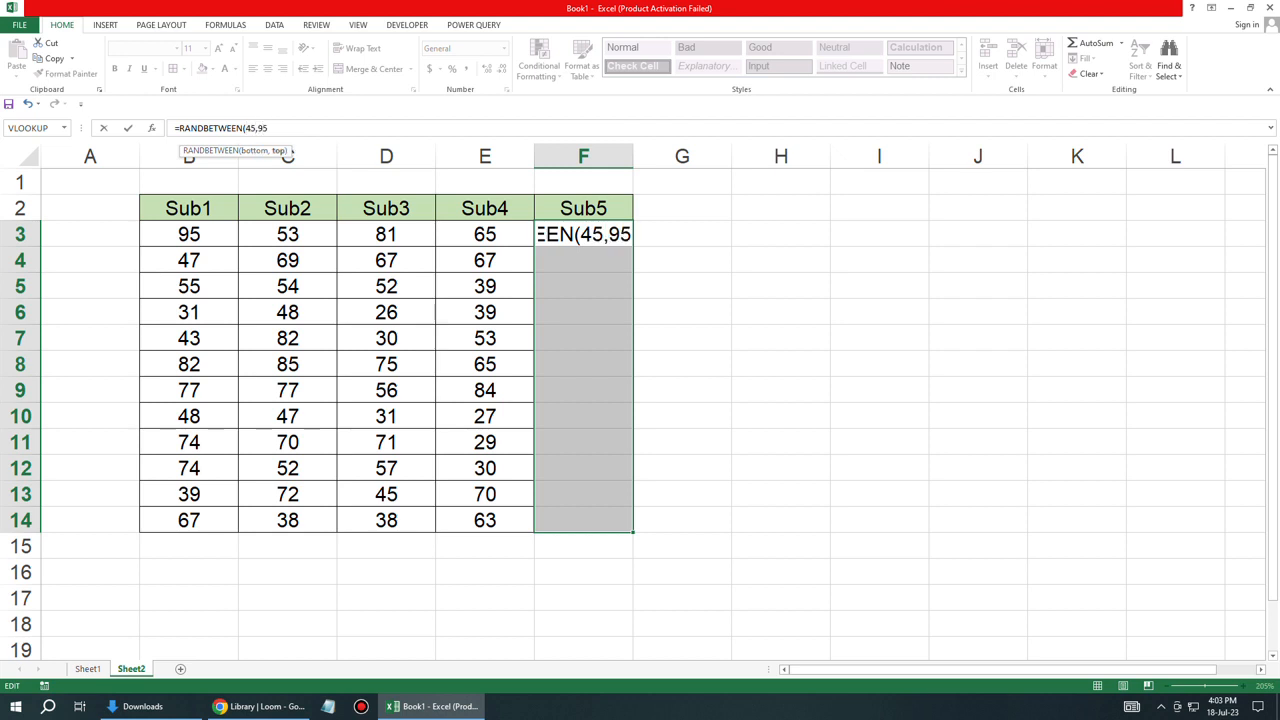
pyautogui.write(')')
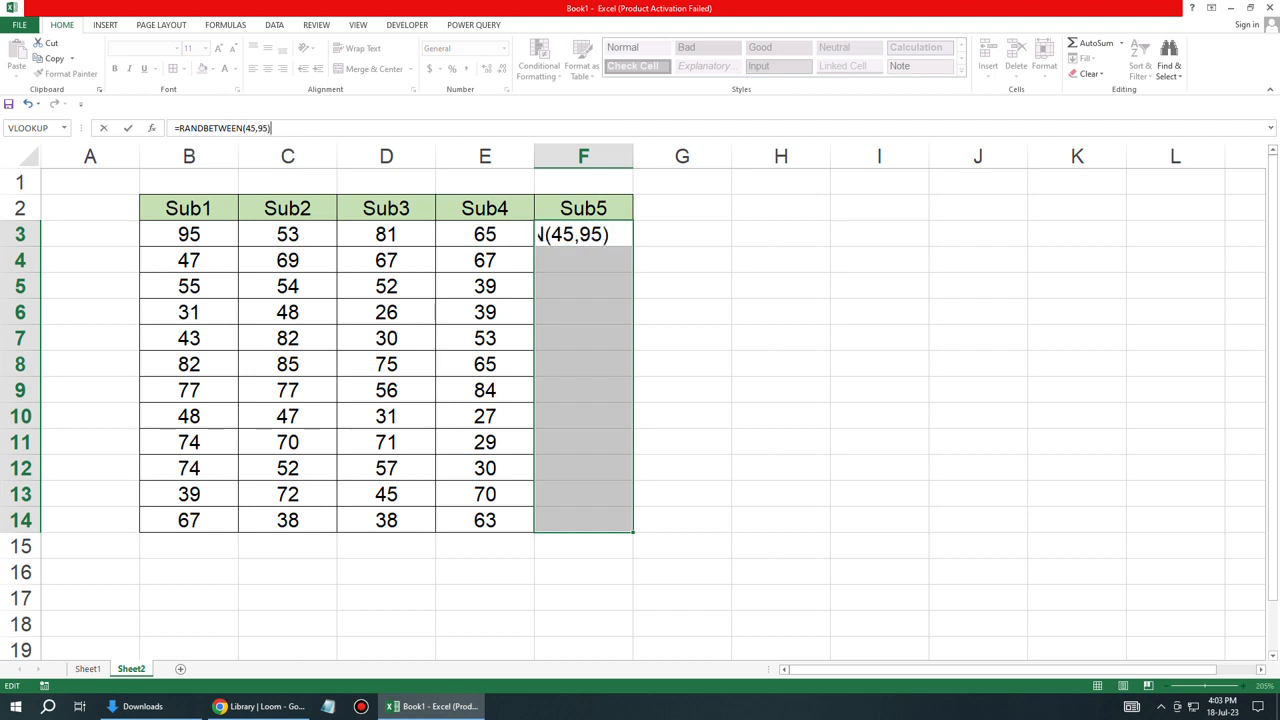
pyautogui.hotkey('ctrl', 'Return')
pyautogui.hotkey('ctrl', 'c')
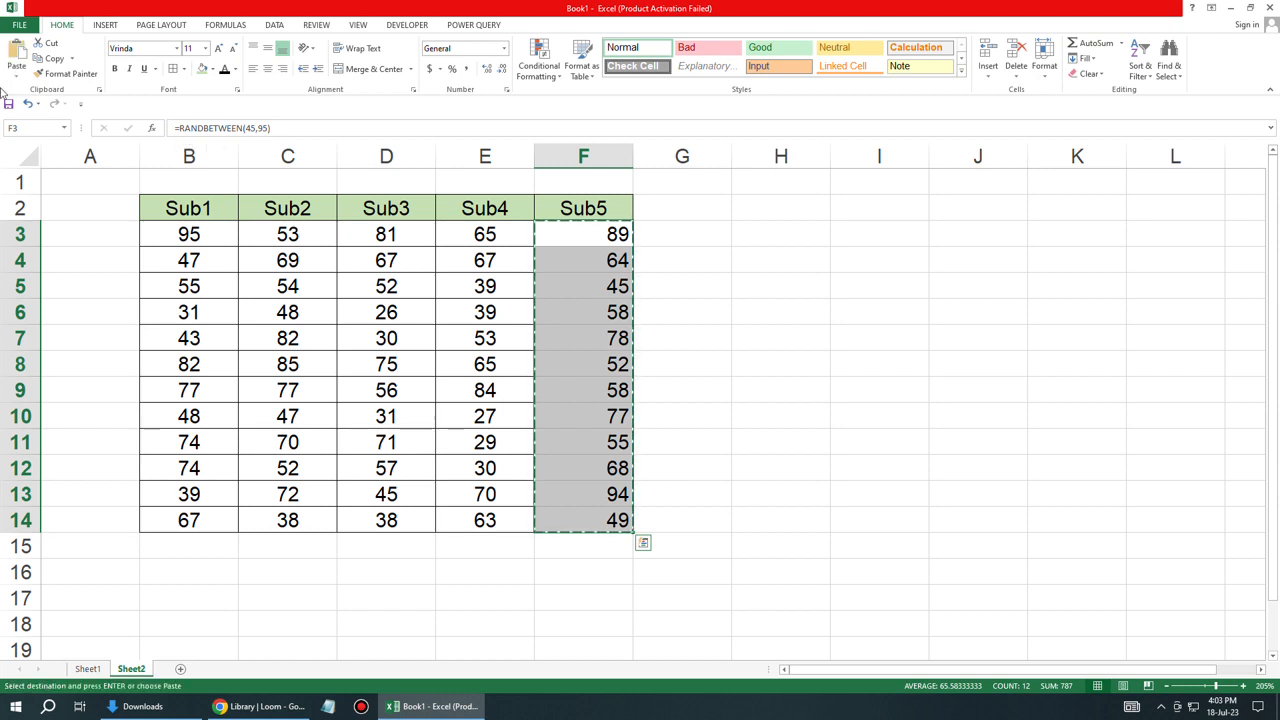
# - Paste the copied Sub5 numbers back over F3:F14 as static values and centre them
pyautogui.click(17, 77)
pyautogui.click(26, 168)
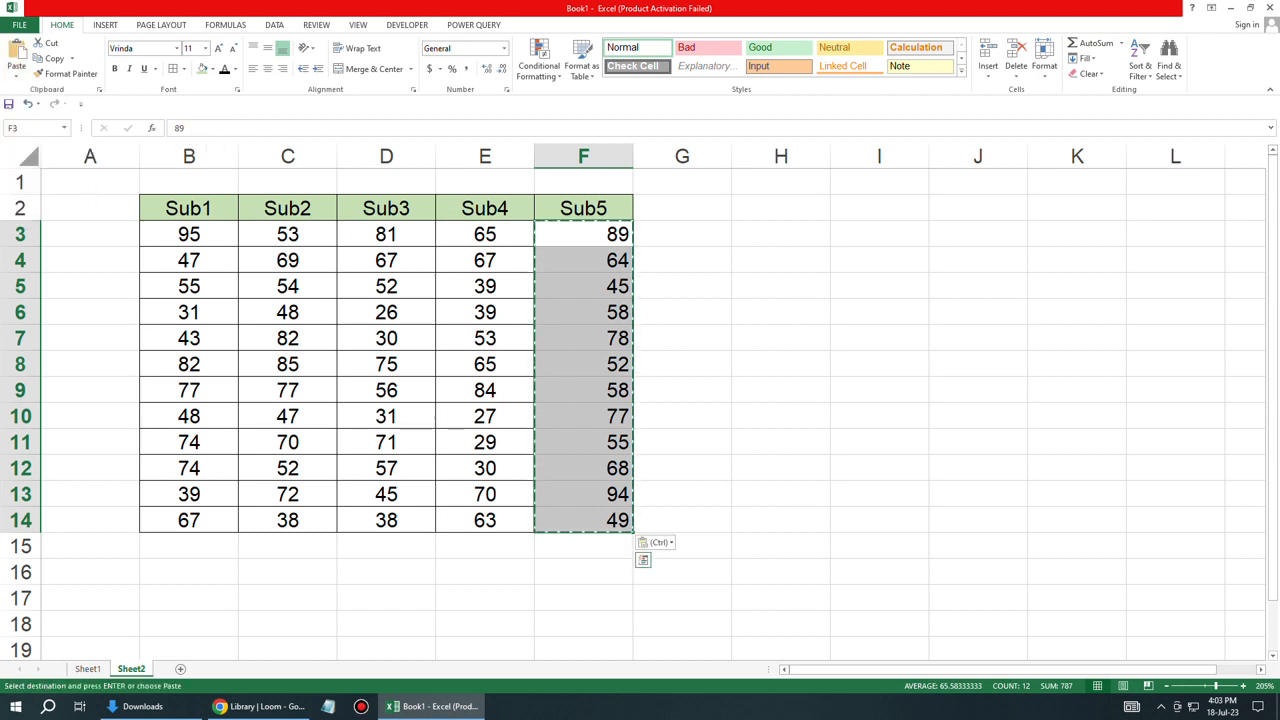
pyautogui.press('Escape')
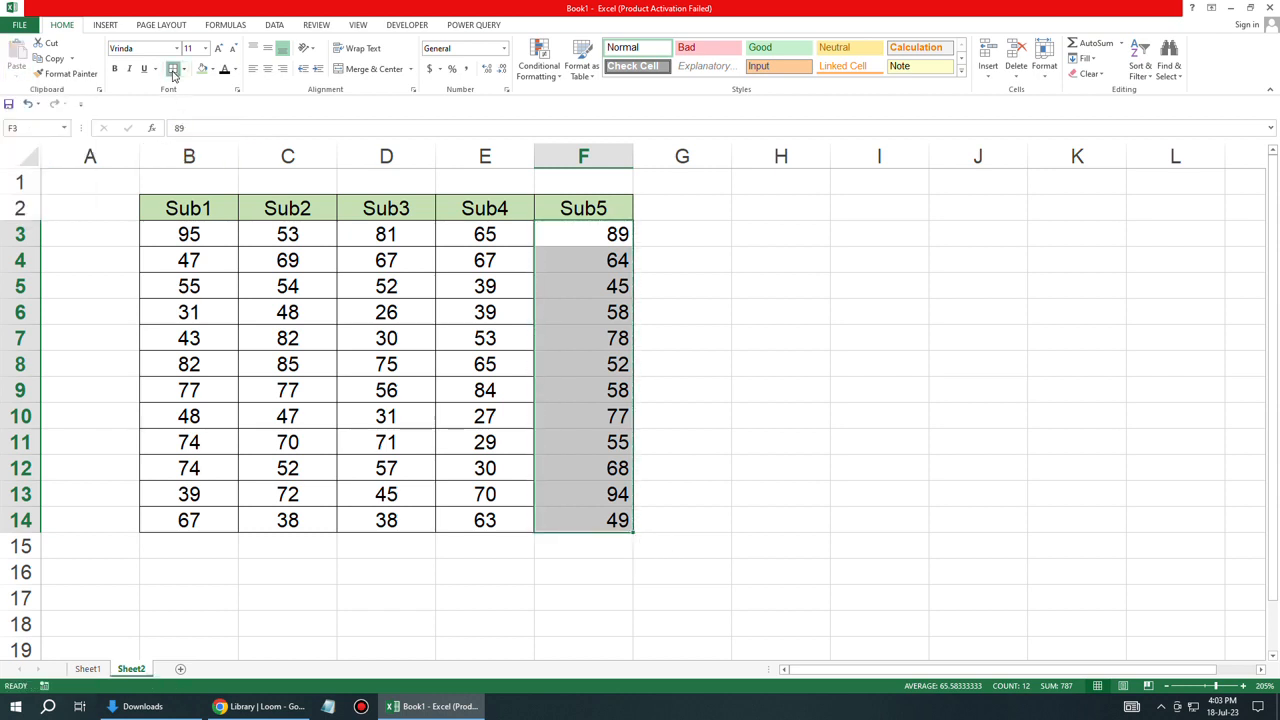
pyautogui.click(268, 73)
pyautogui.click(682, 260)
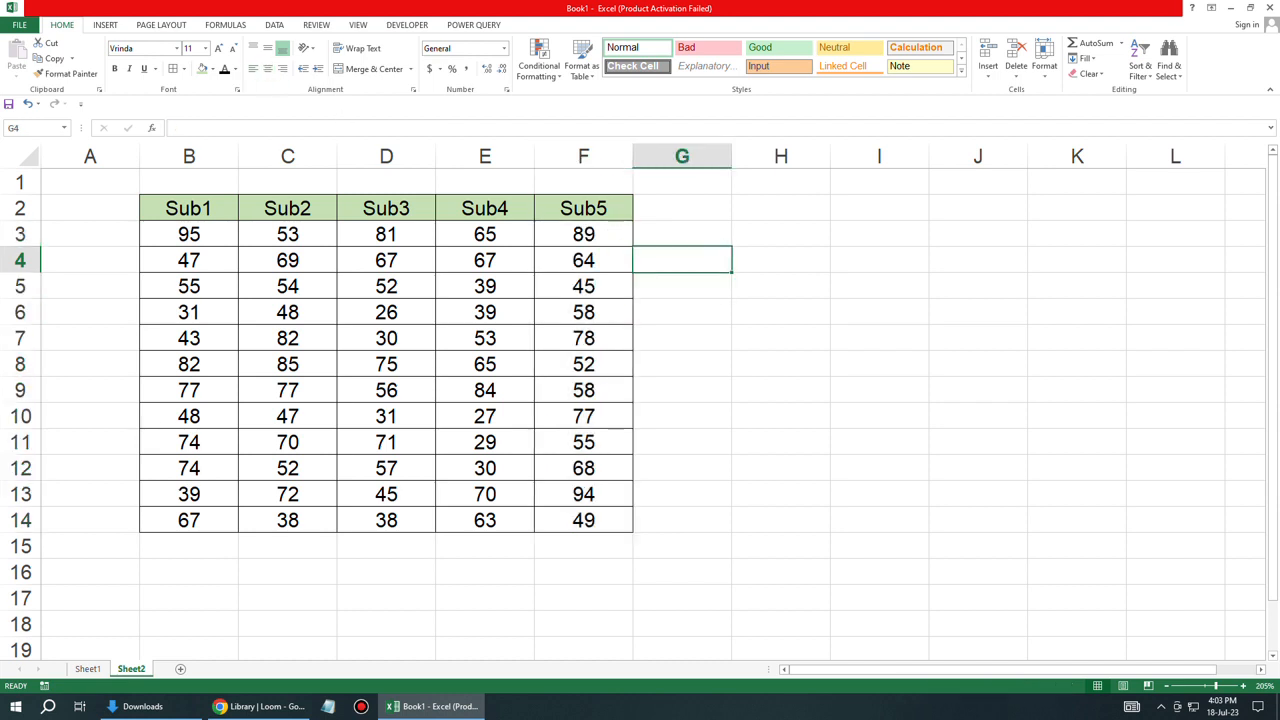
# - Add the headers Total, Average, Percentage and Rank in G2:J2
pyautogui.click(682, 208)
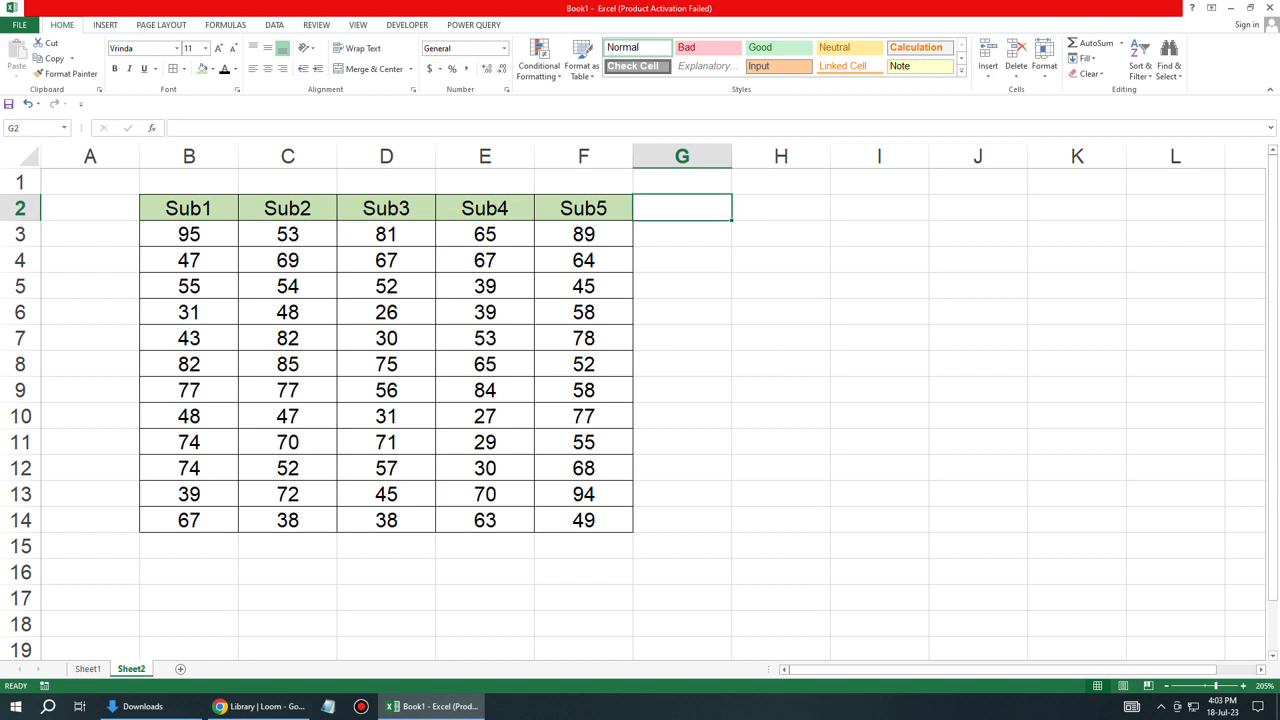
pyautogui.write('Total')
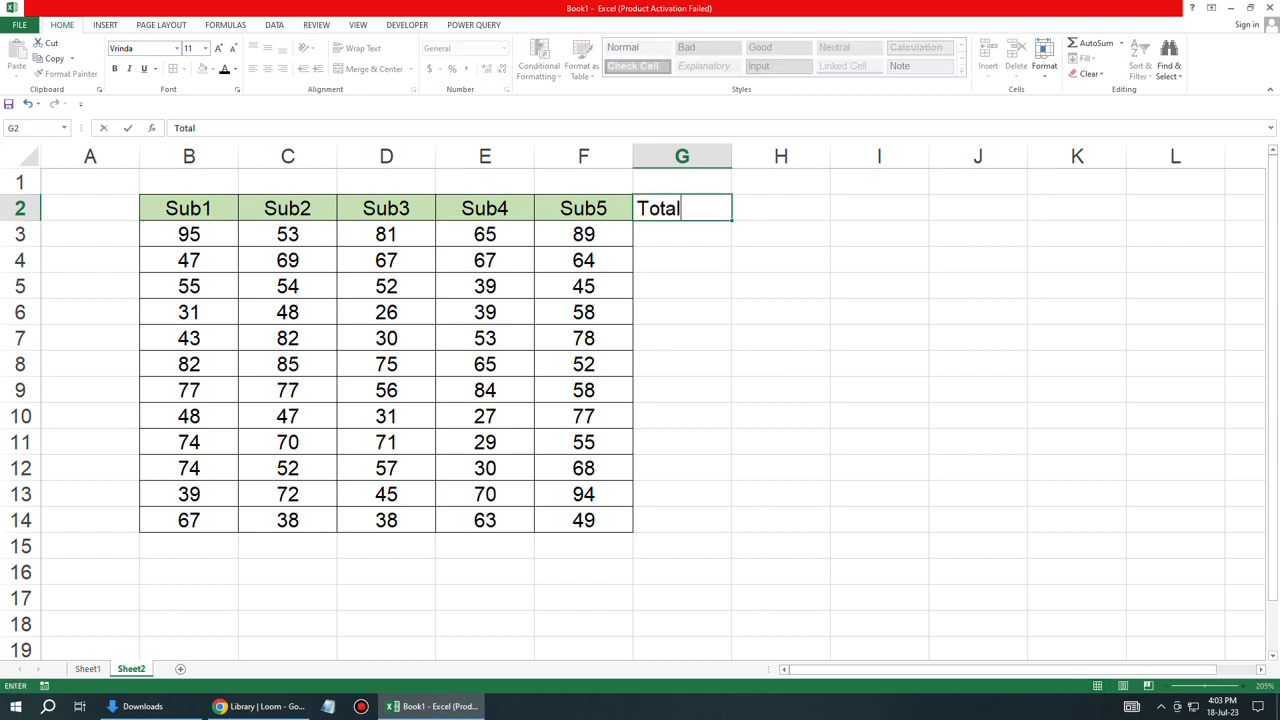
pyautogui.press('Tab')
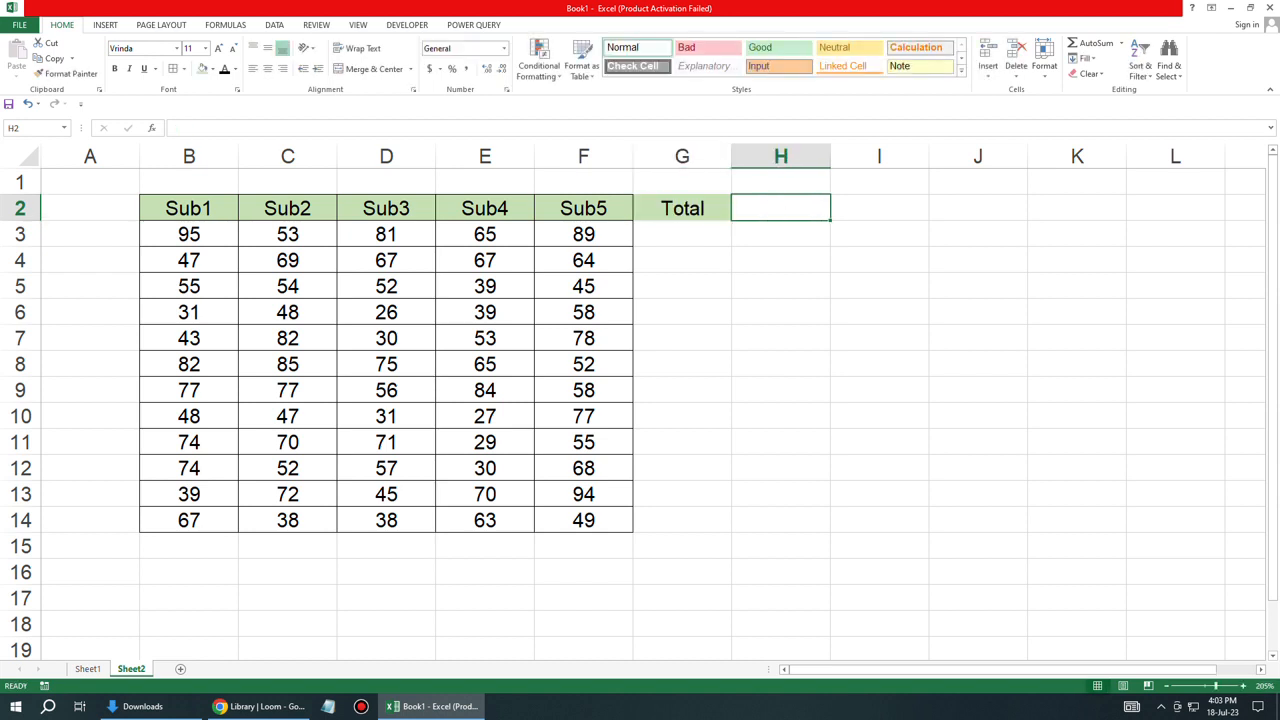
pyautogui.write('Aver')
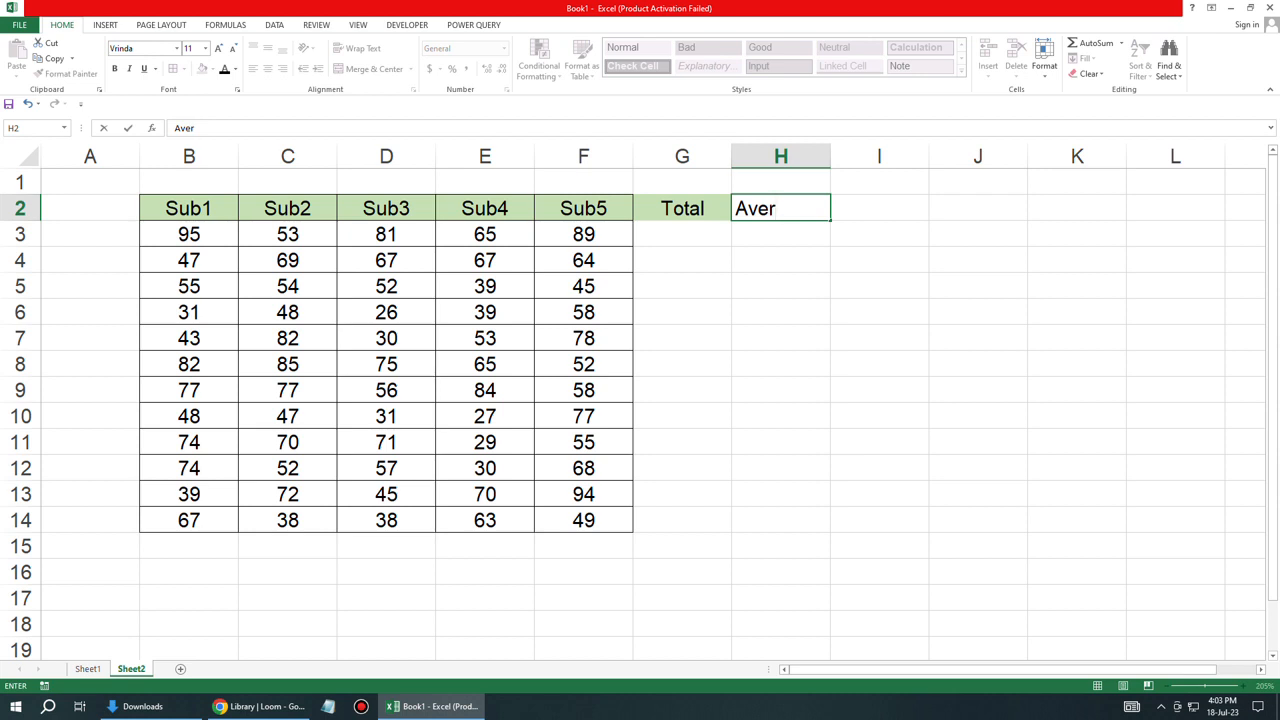
pyautogui.write('age')
pyautogui.press('Tab')
pyautogui.write('P')
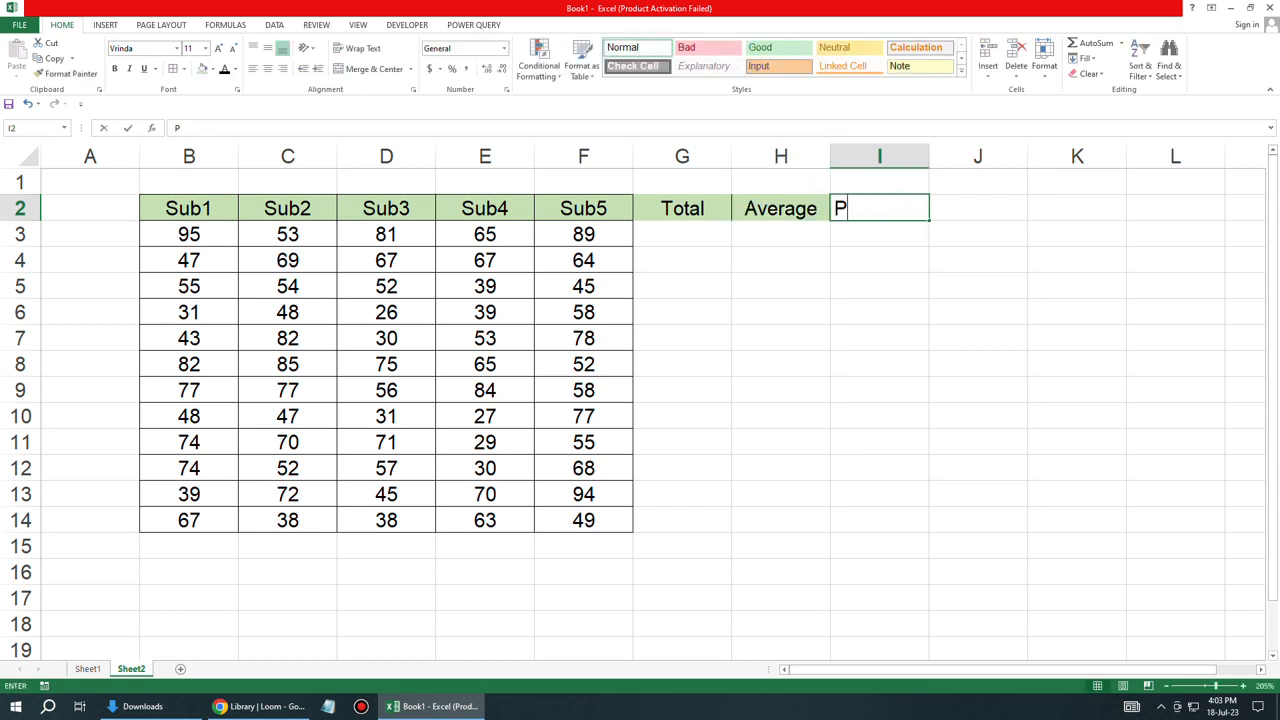
pyautogui.write('ercen')
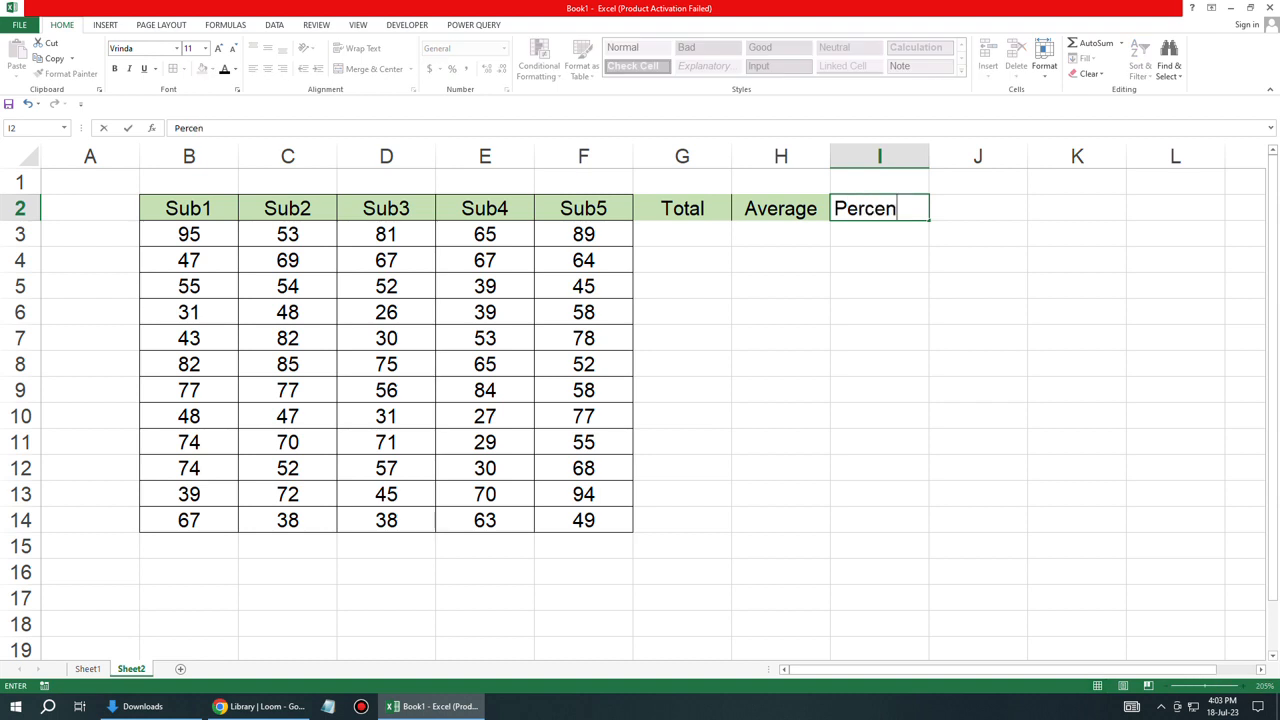
pyautogui.write('tage')
pyautogui.press('Tab')
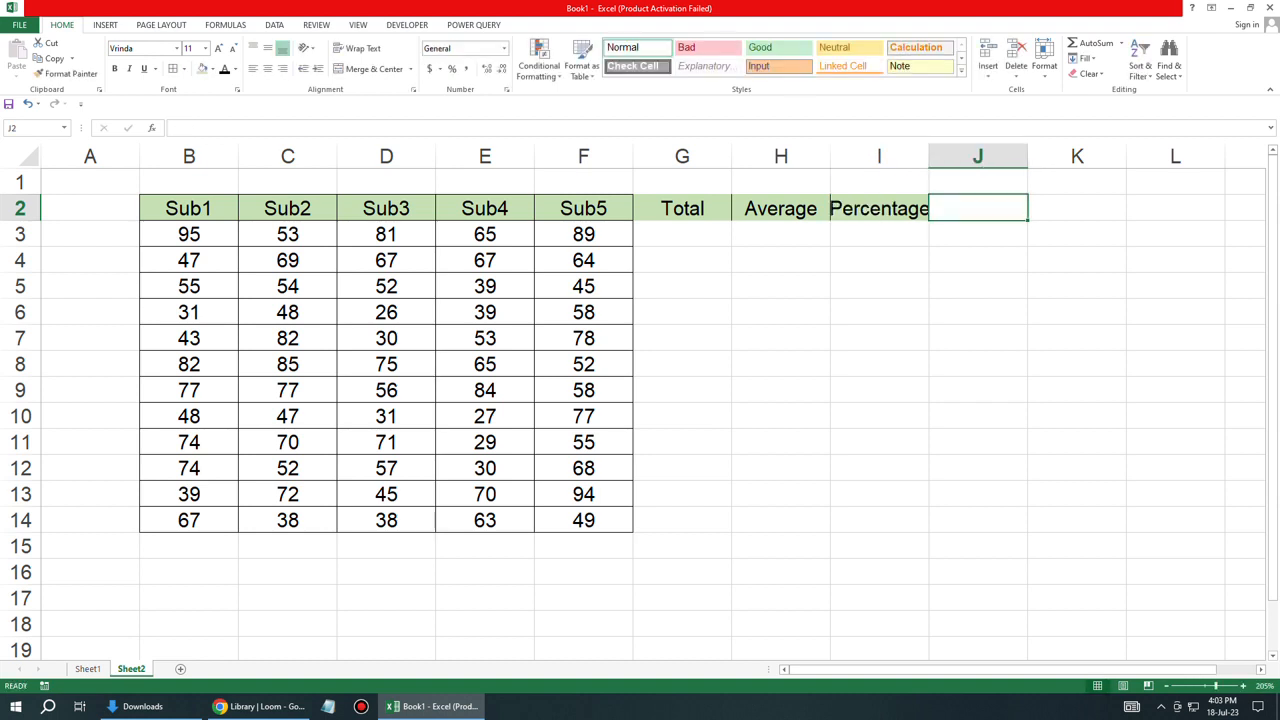
pyautogui.write('Rank')
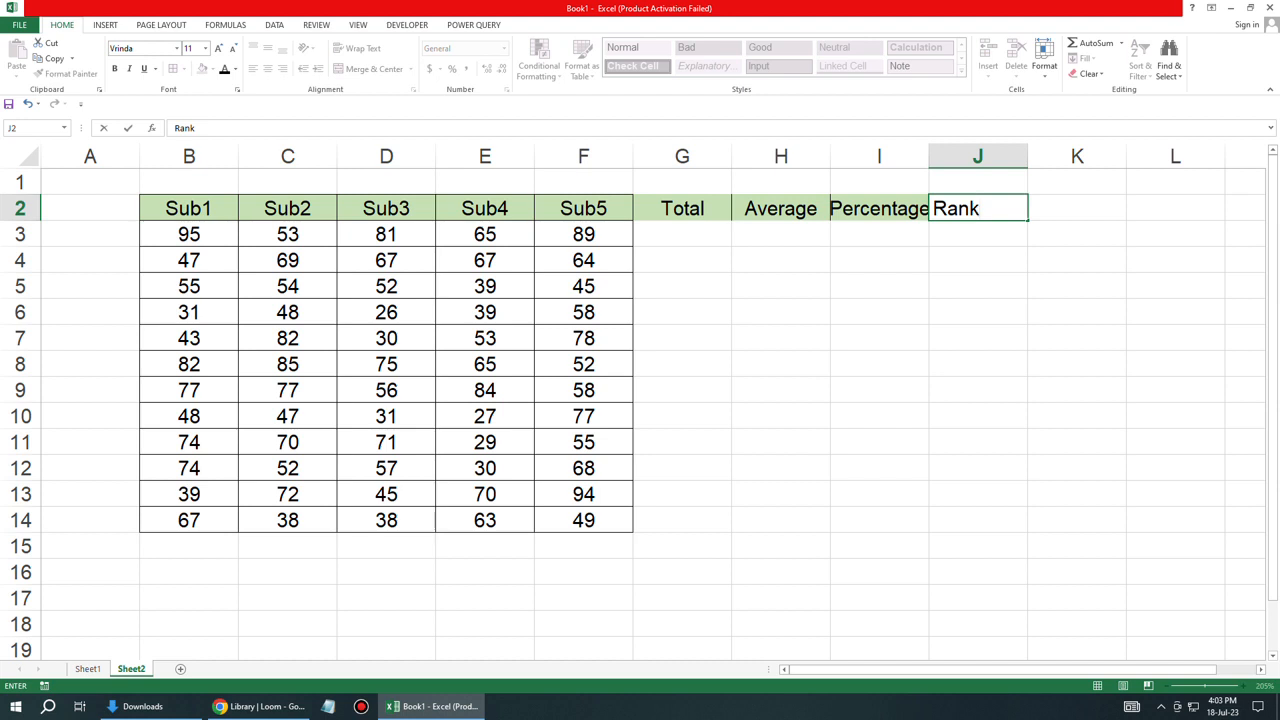
pyautogui.click(781, 364)
# - Apply all borders to G2:J14 and auto-fit the width of the Percentage column
pyautogui.moveTo(682, 208); pyautogui.dragTo(978, 520)
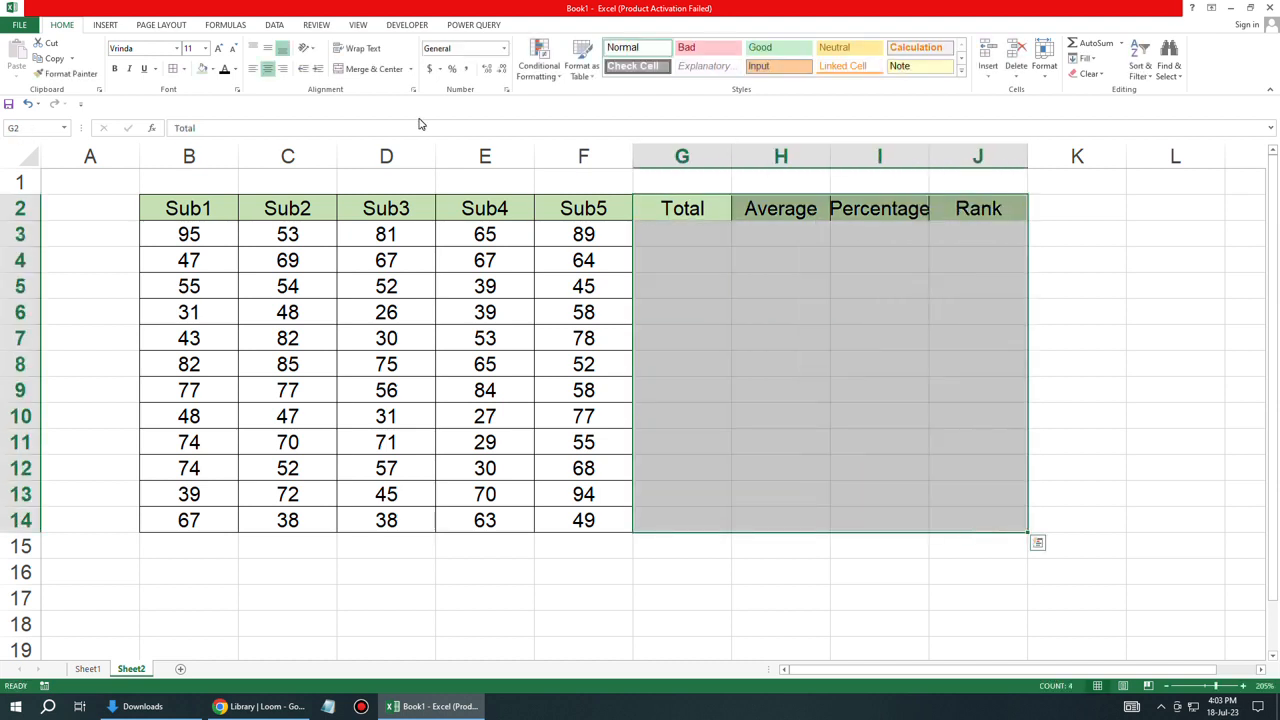
pyautogui.click(173, 68)
pyautogui.click(280, 50)
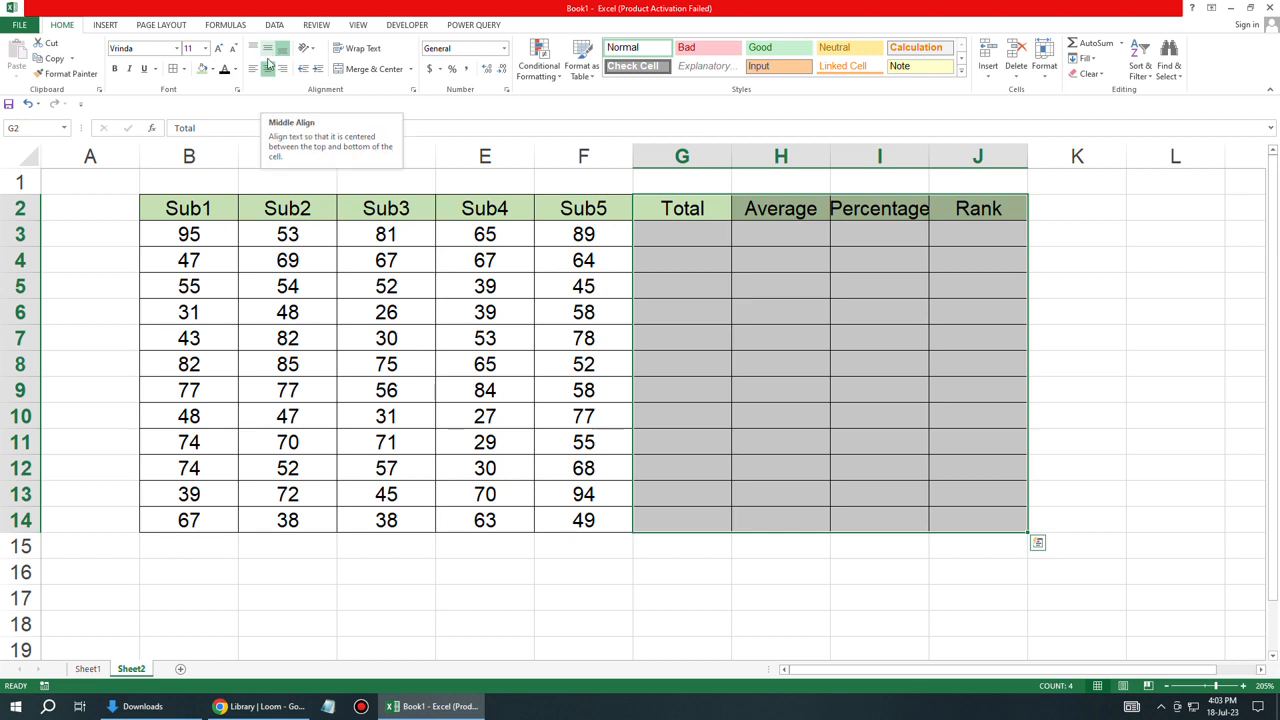
pyautogui.click(268, 70)
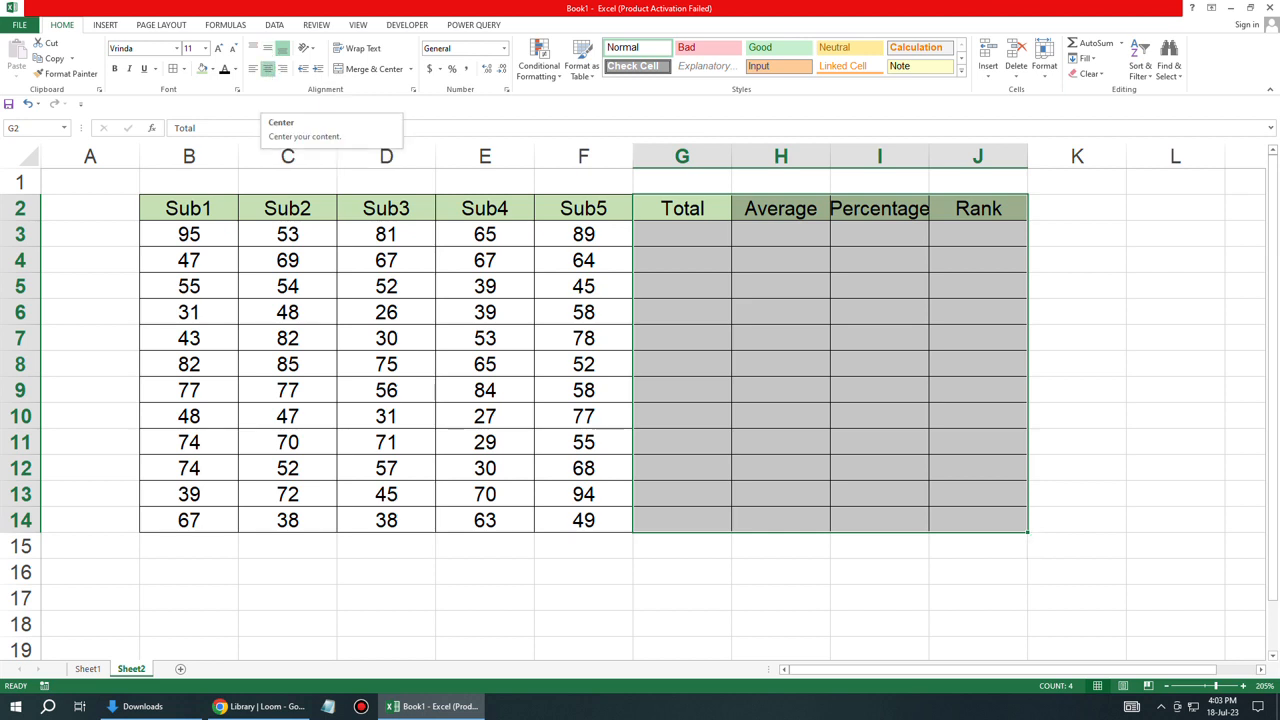
pyautogui.doubleClick(929, 156)
pyautogui.click(885, 286)
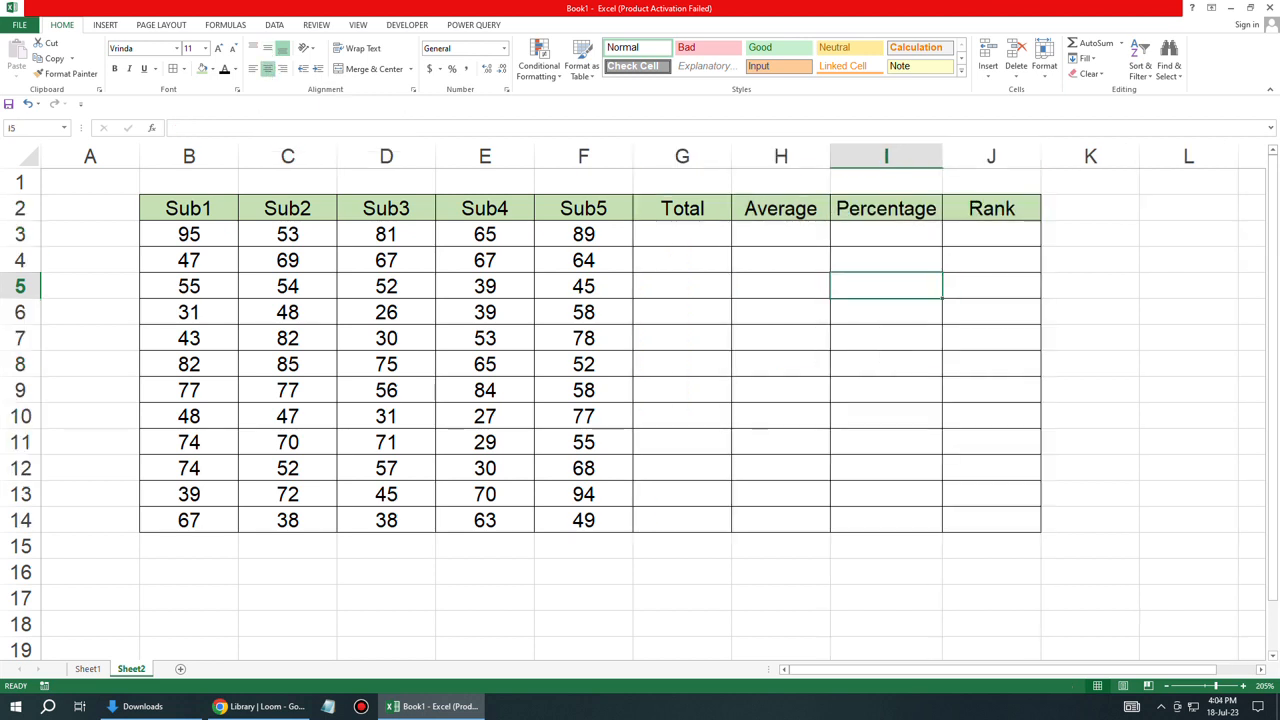
# - Fill G3:G14 with centred row totals, using =SUM(B3:F3) for the first row
pyautogui.click(682, 234)
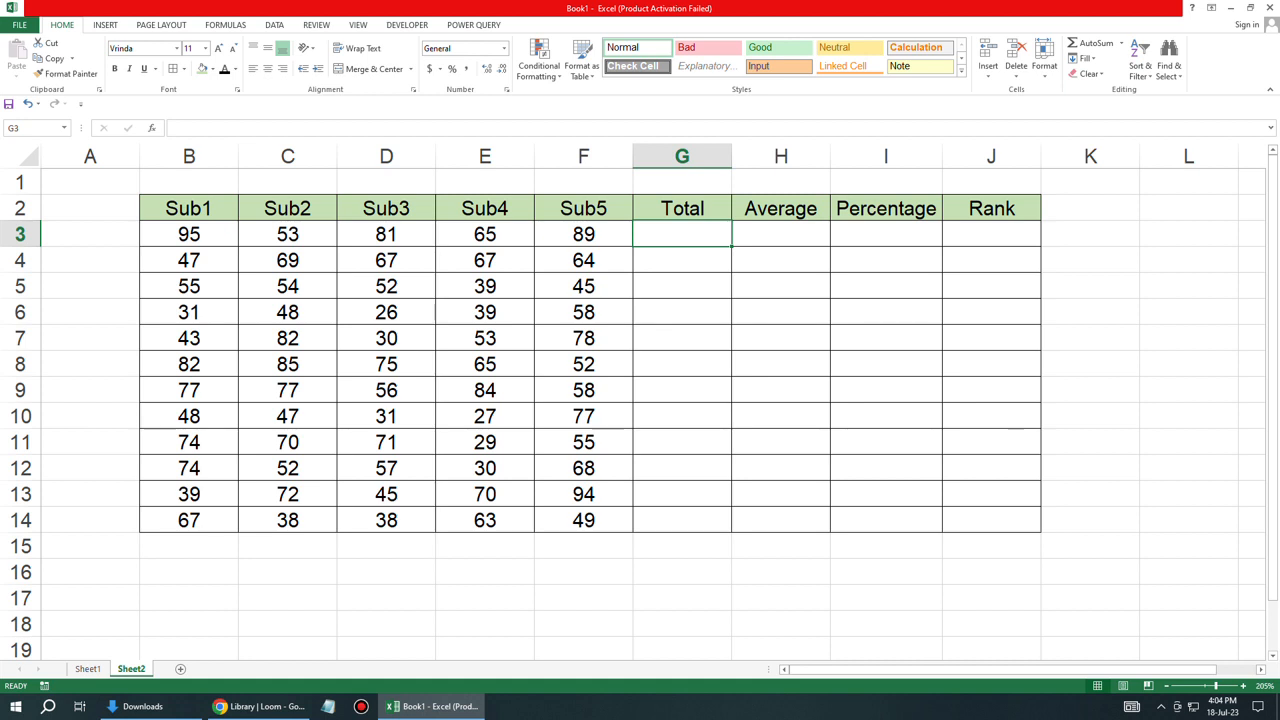
pyautogui.moveTo(189, 234); pyautogui.dragTo(584, 234)
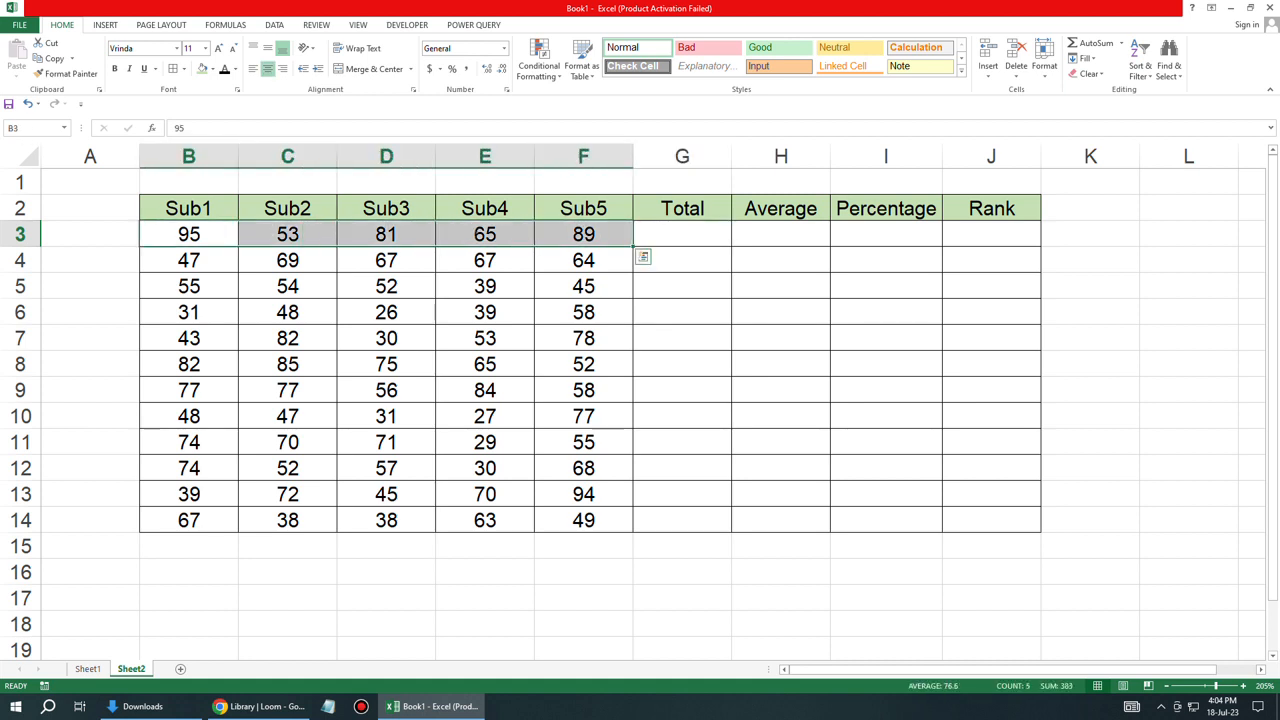
pyautogui.hotkey('alt', '=')
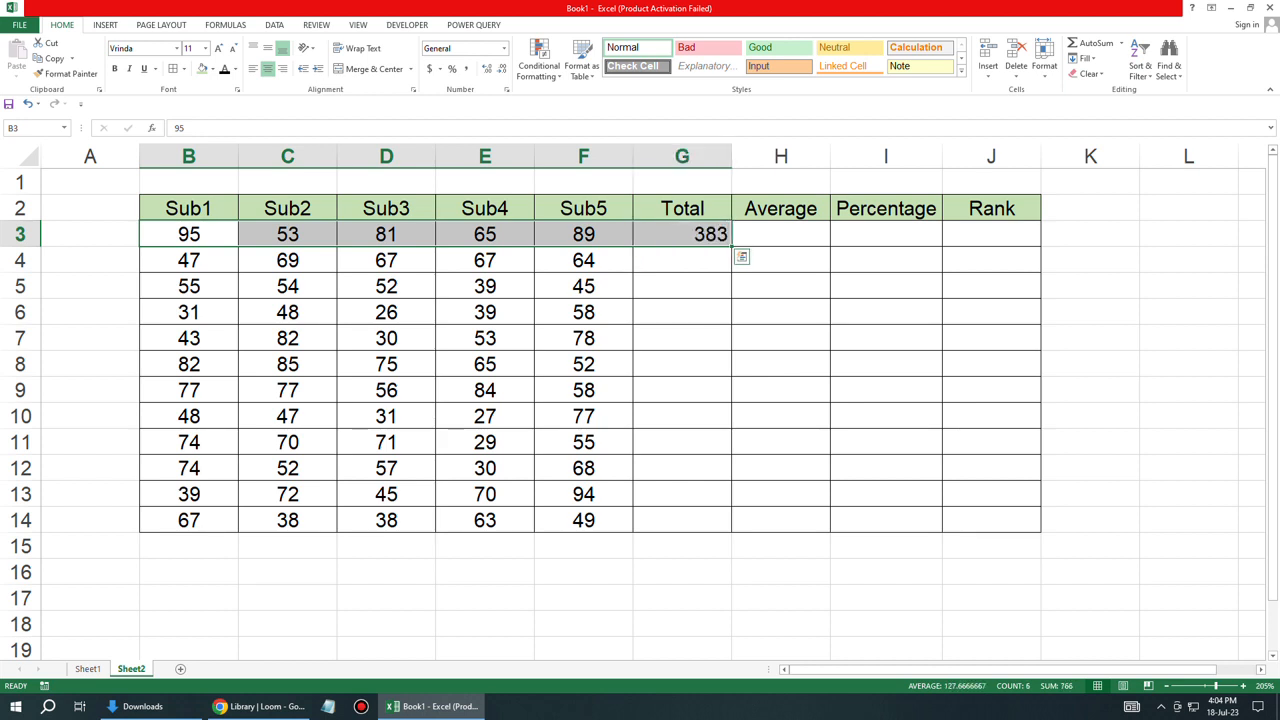
pyautogui.click(682, 234)
pyautogui.moveTo(731, 246); pyautogui.dragTo(731, 530)
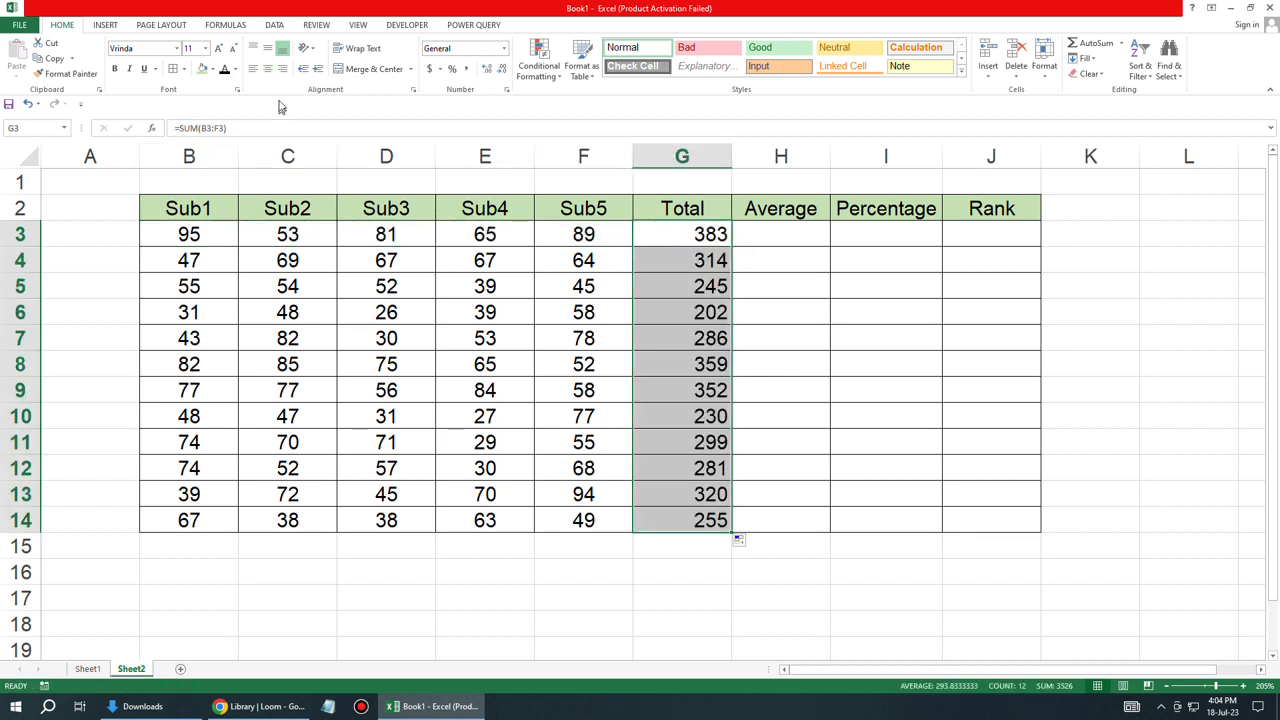
pyautogui.click(268, 70)
# - Enter =AVERAGE(B3:F3) in H3 under Average and fill the formula down to H14
pyautogui.click(781, 234)
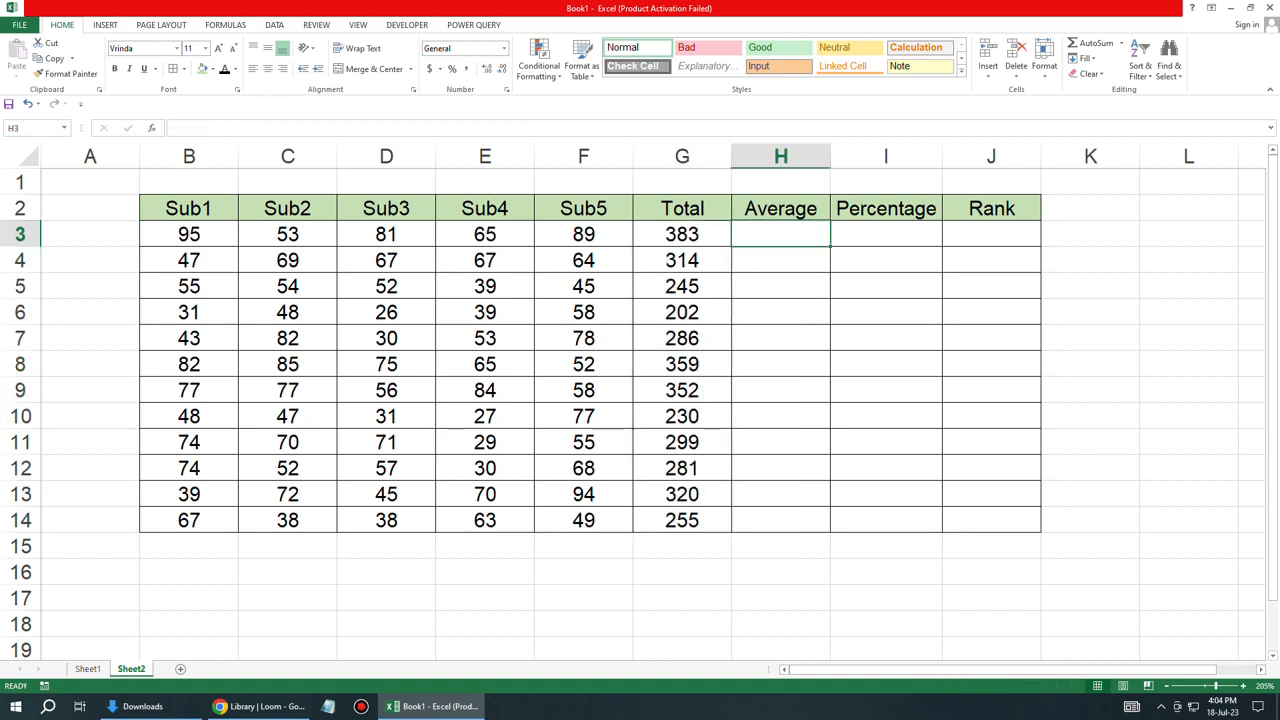
pyautogui.write('=aver')
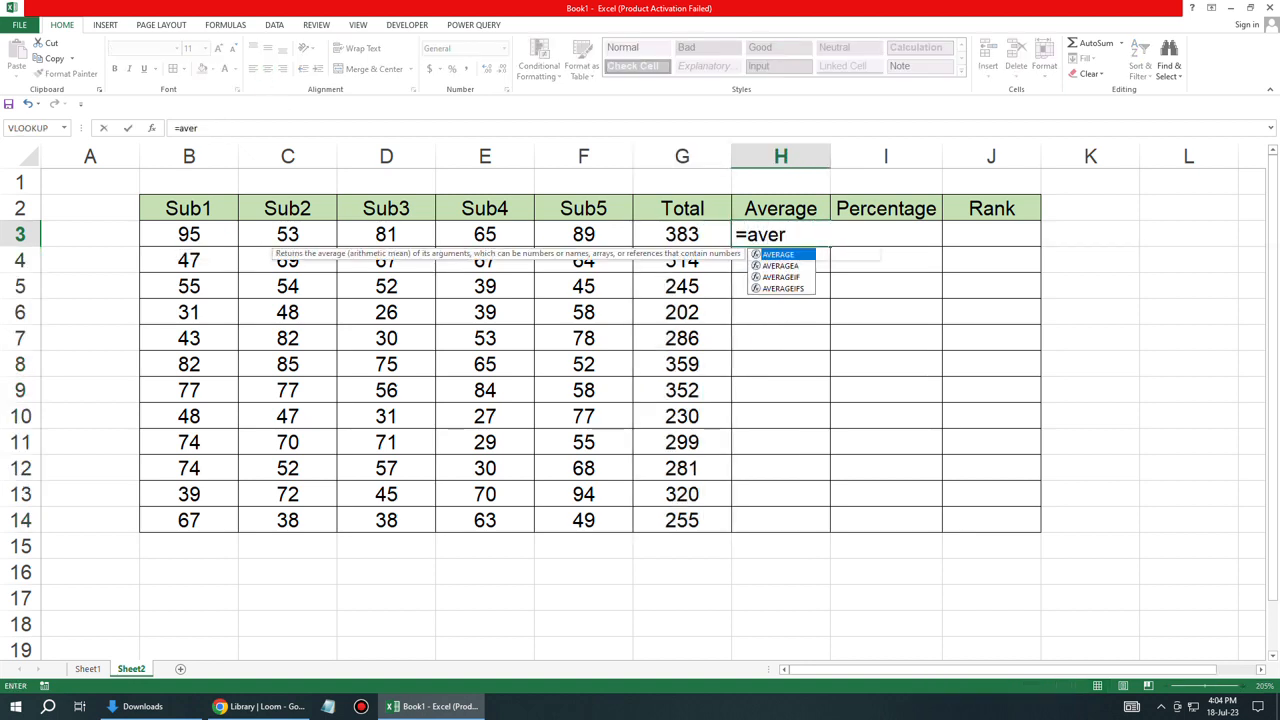
pyautogui.press('Tab')
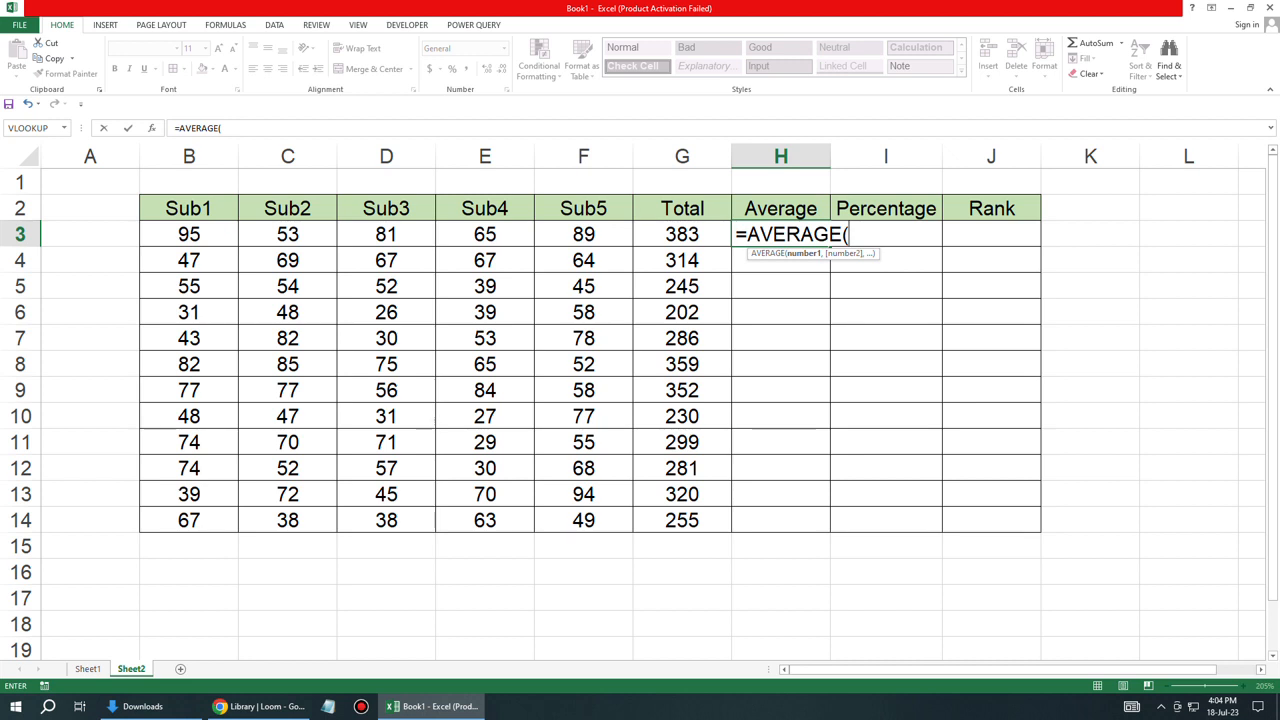
pyautogui.moveTo(189, 234); pyautogui.dragTo(600, 238)
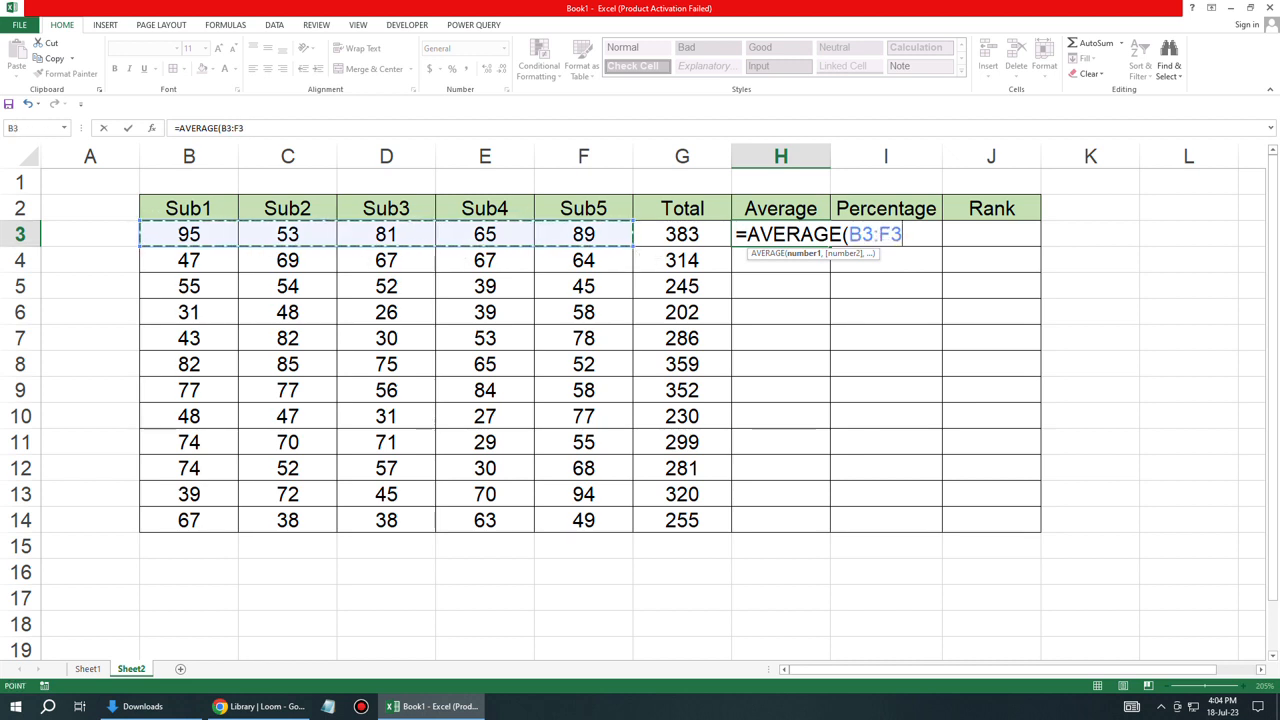
pyautogui.write(')')
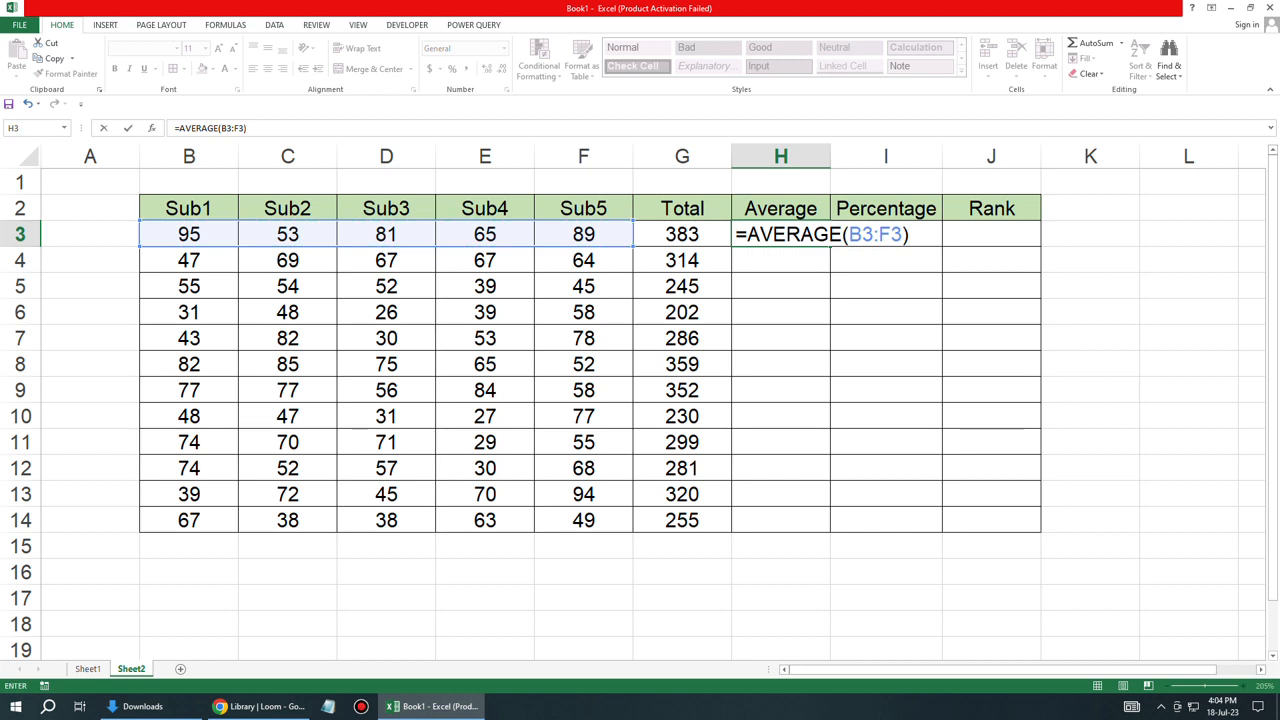
pyautogui.press('Return')
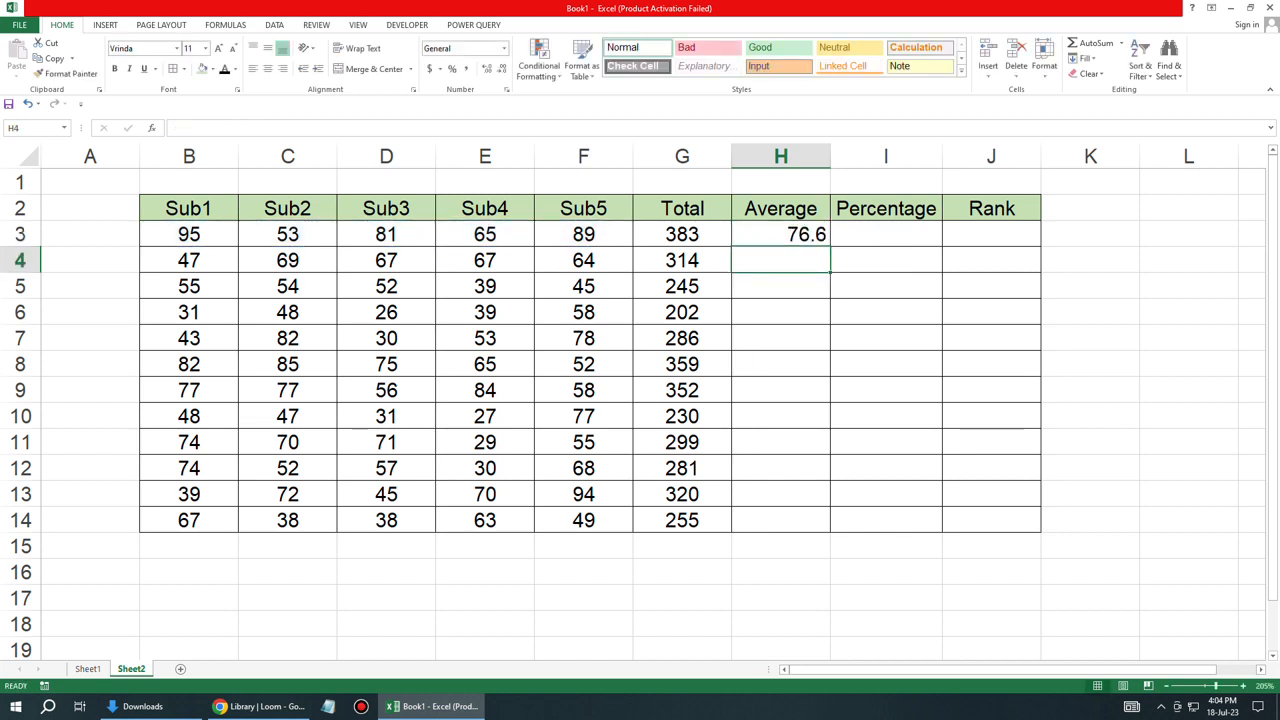
pyautogui.press('Up')
pyautogui.doubleClick(830, 246)
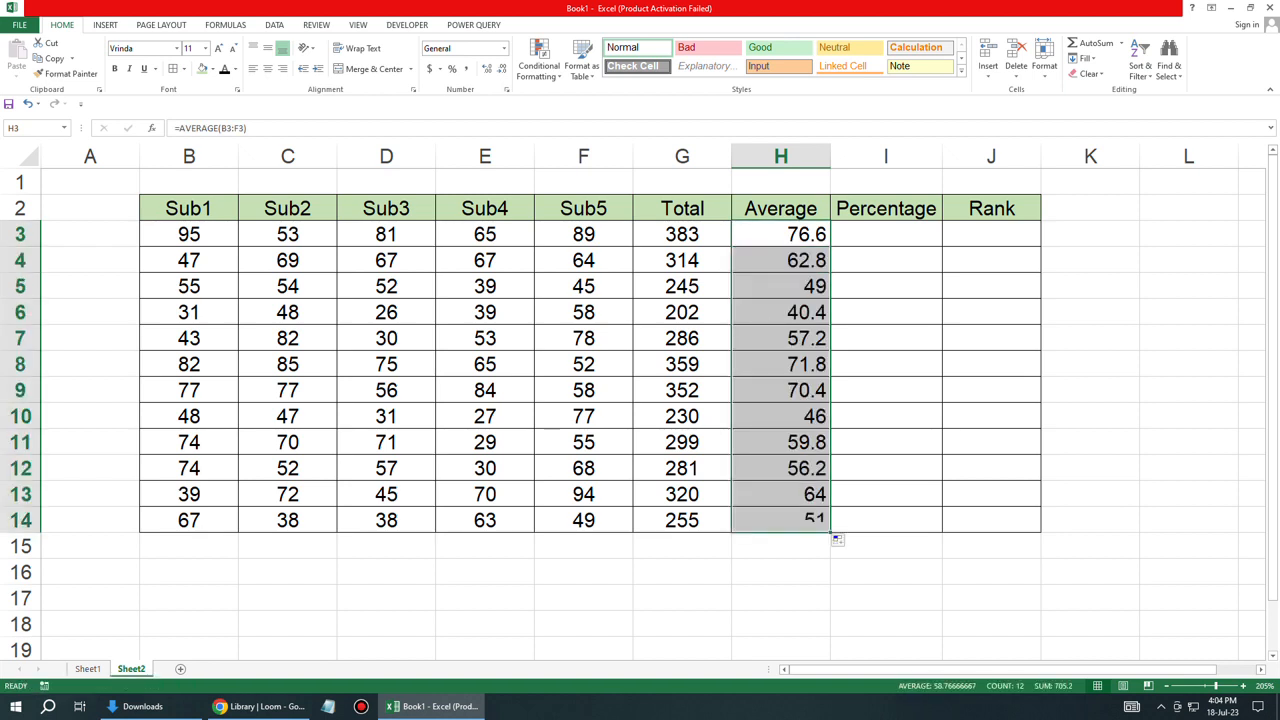
# - Centre the averages in H3:H14 and format them as Number with 2 decimal places
pyautogui.moveTo(781, 234); pyautogui.dragTo(781, 520)
pyautogui.click(268, 70)
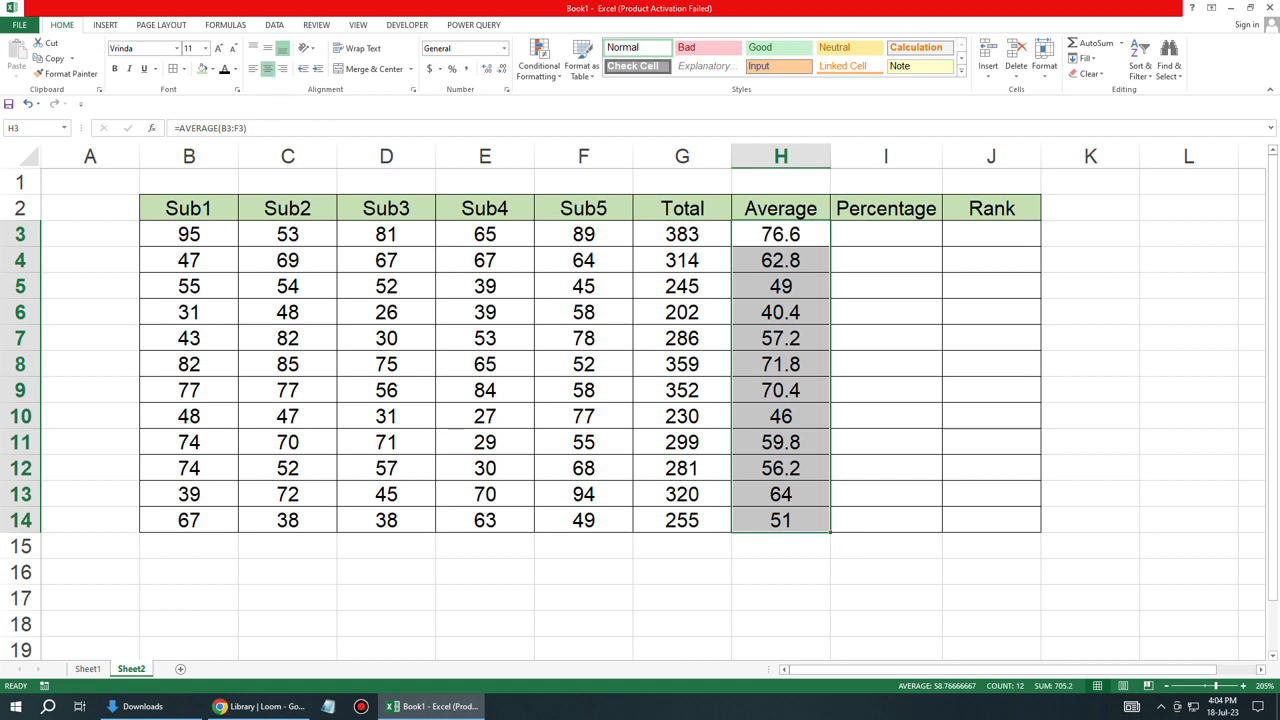
pyautogui.click(507, 55)
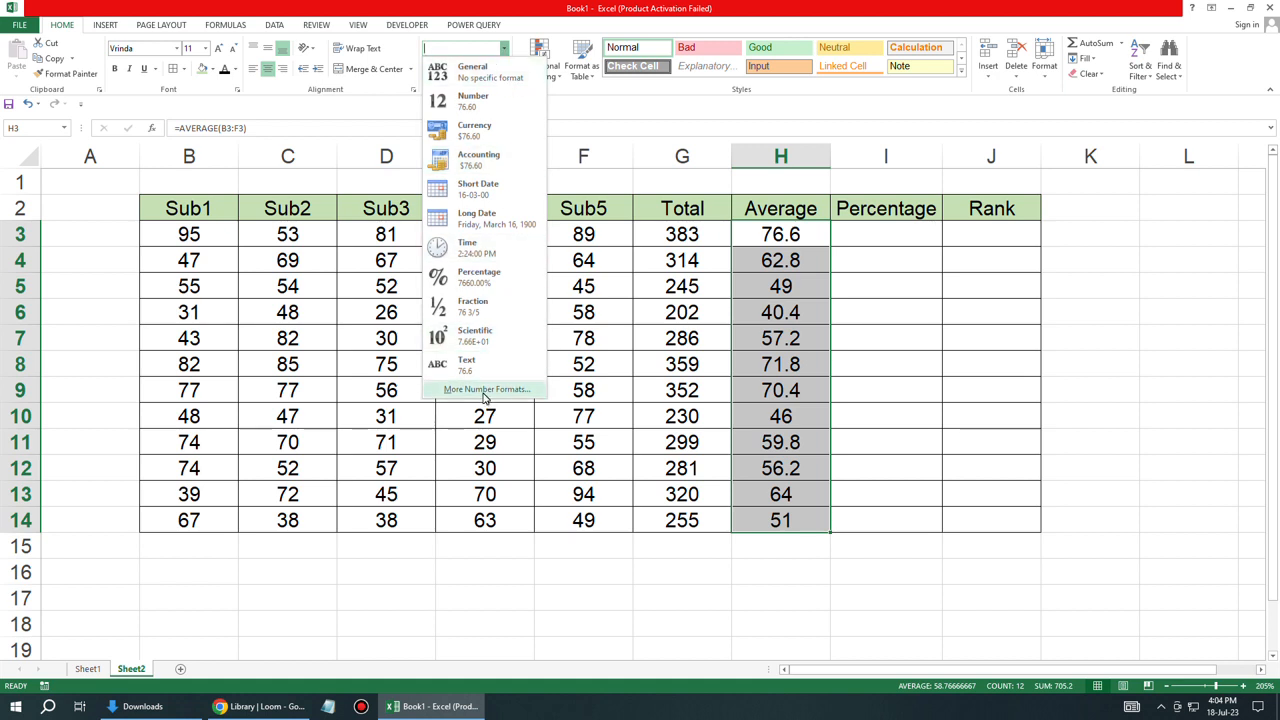
pyautogui.click(470, 395)
pyautogui.click(705, 243)
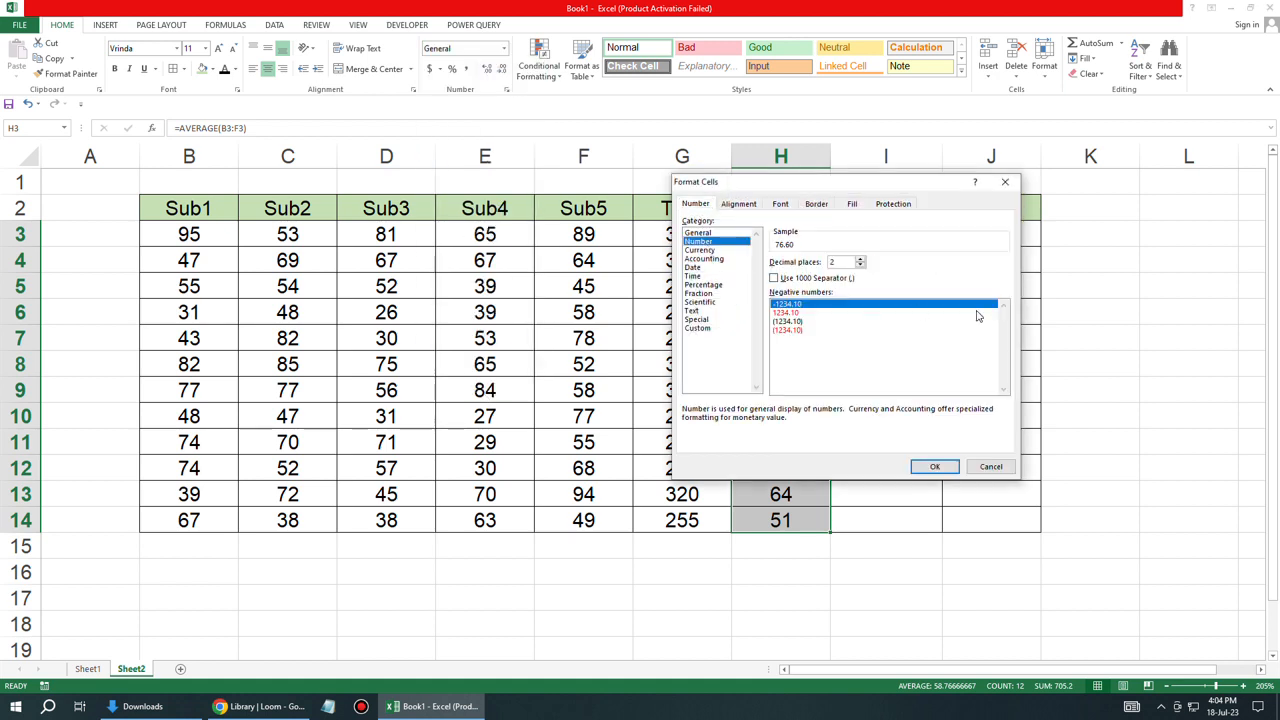
pyautogui.click(936, 467)
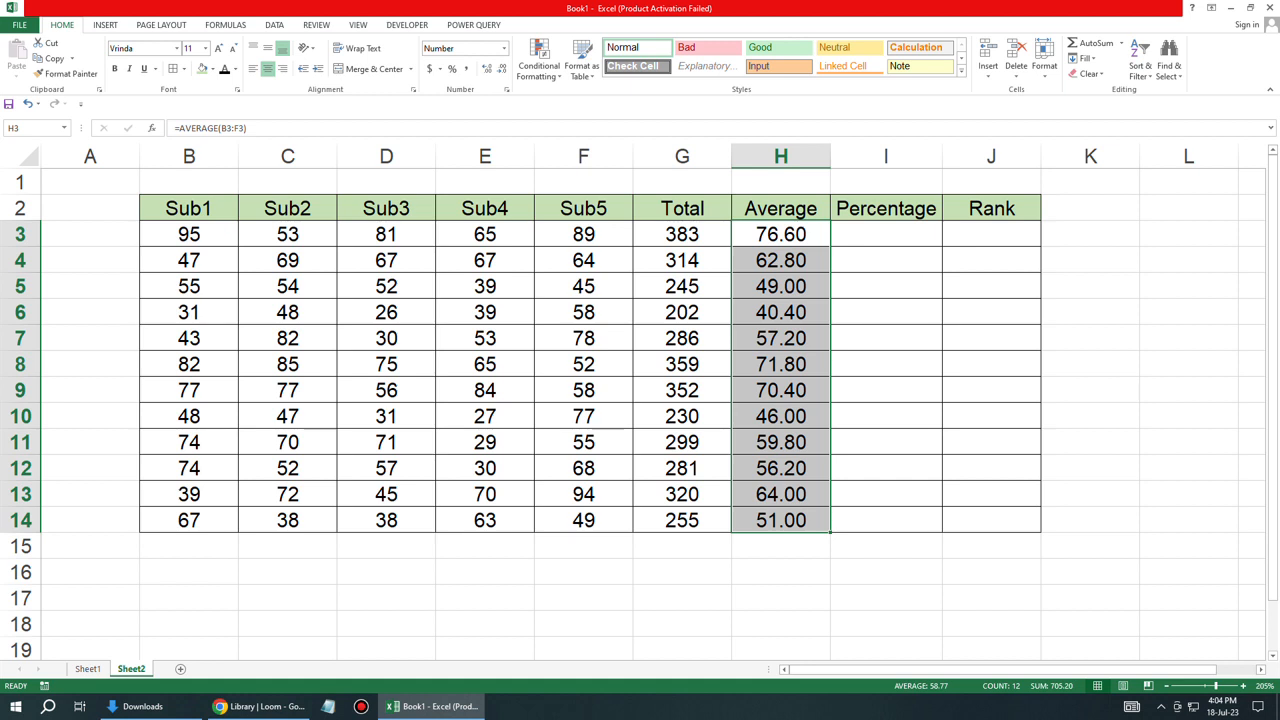
# - Enter =G3/500 in I3 to calculate the first row's percentage from its total
pyautogui.click(886, 234)
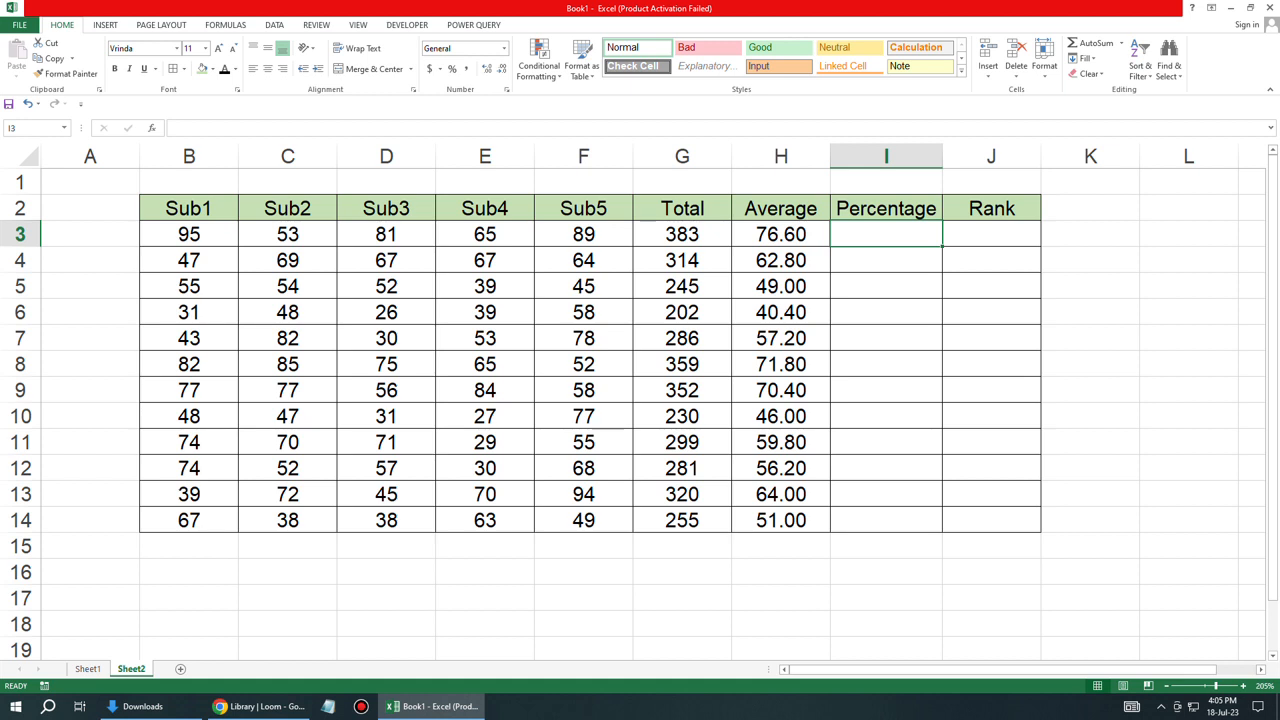
pyautogui.write('=')
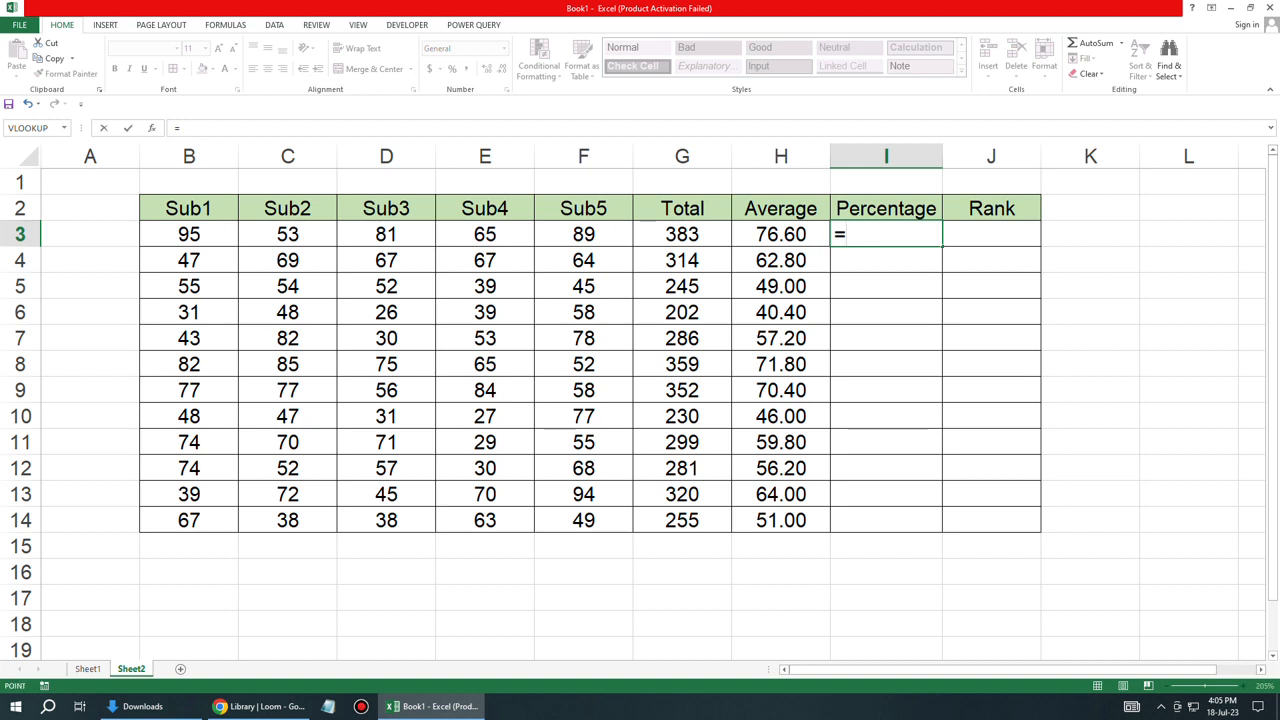
pyautogui.click(682, 234)
pyautogui.write('/')
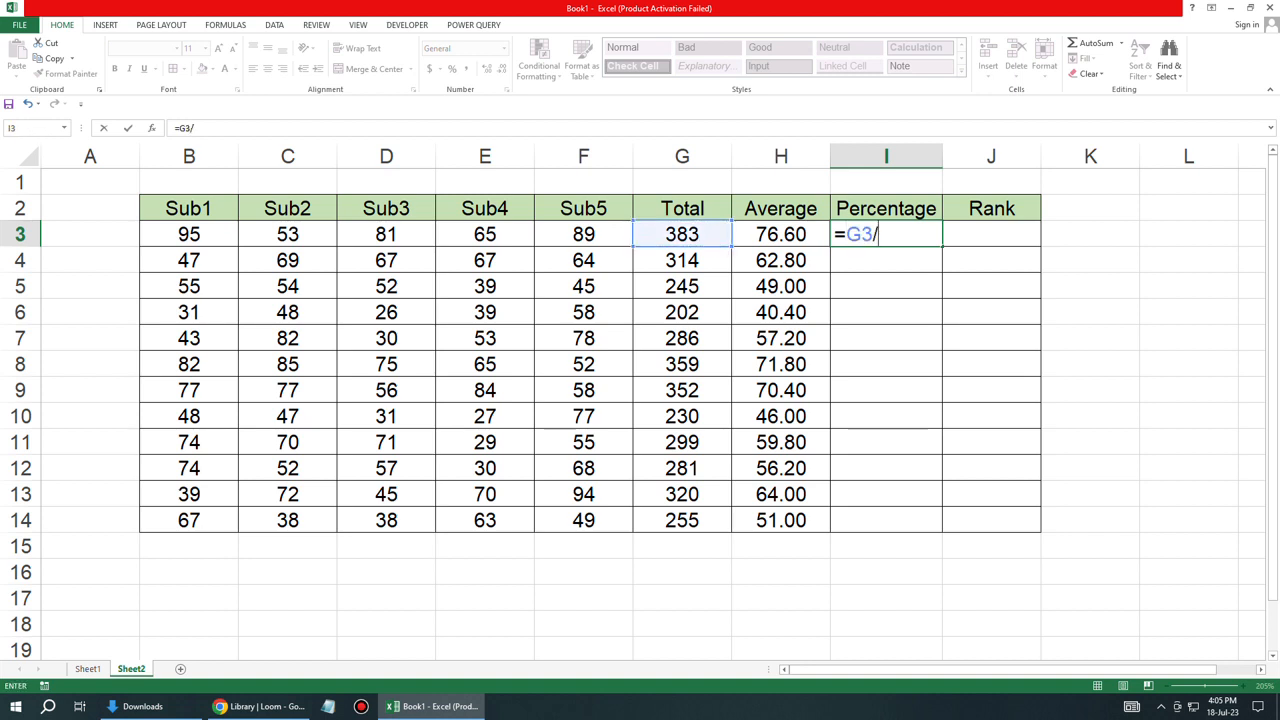
pyautogui.write('5000')
pyautogui.press('BackSpace')
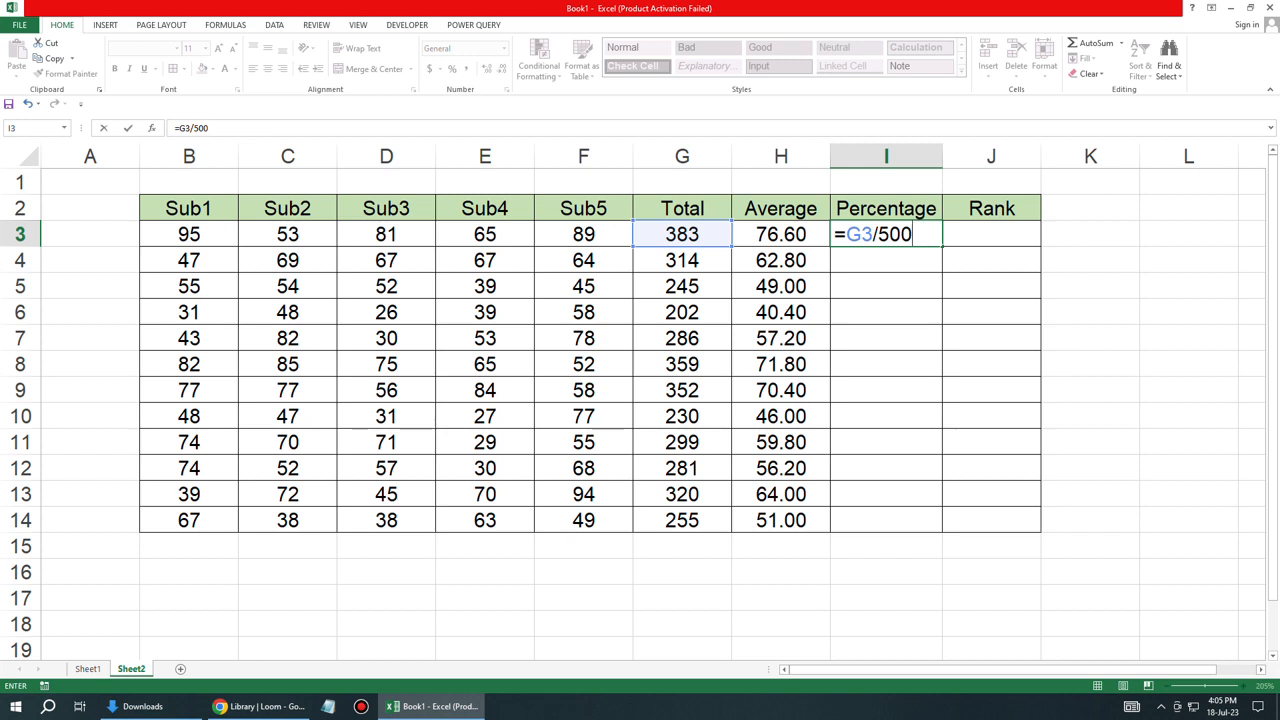
pyautogui.press('Return')
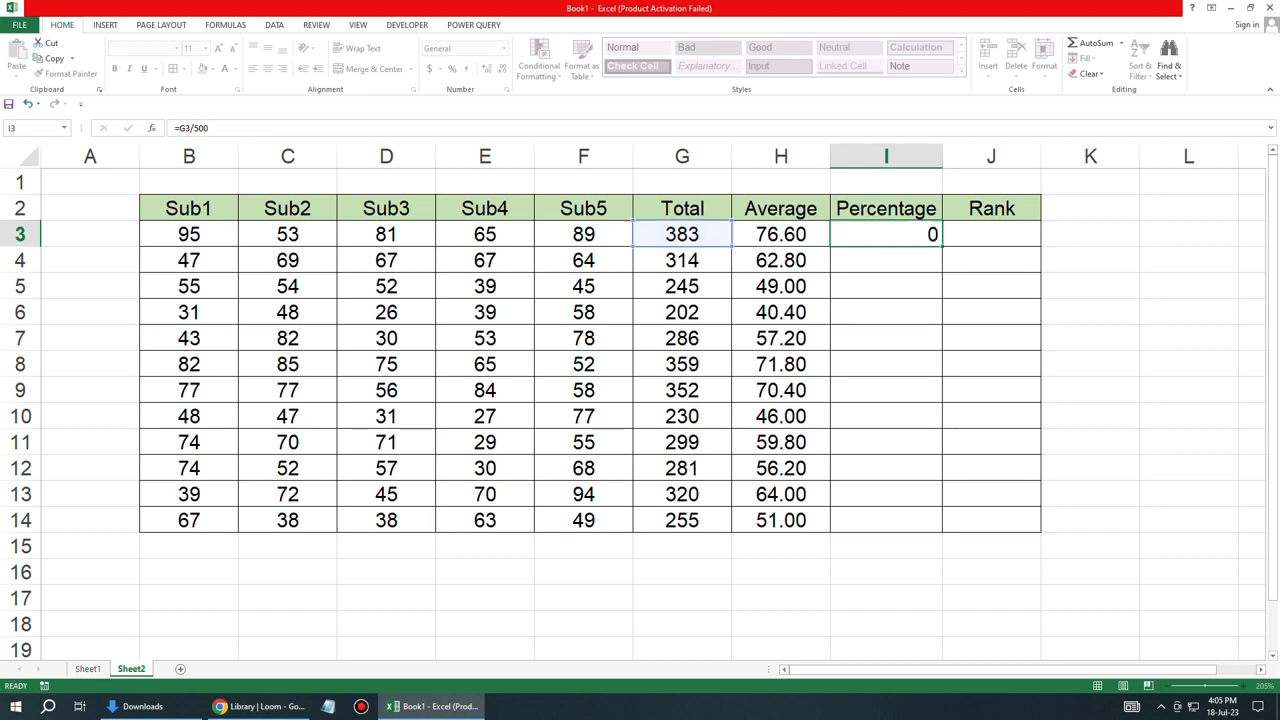
# - Fill the percentage formula from I3 down to I14, then format the range in Percent Style and centre it
pyautogui.press('Up')
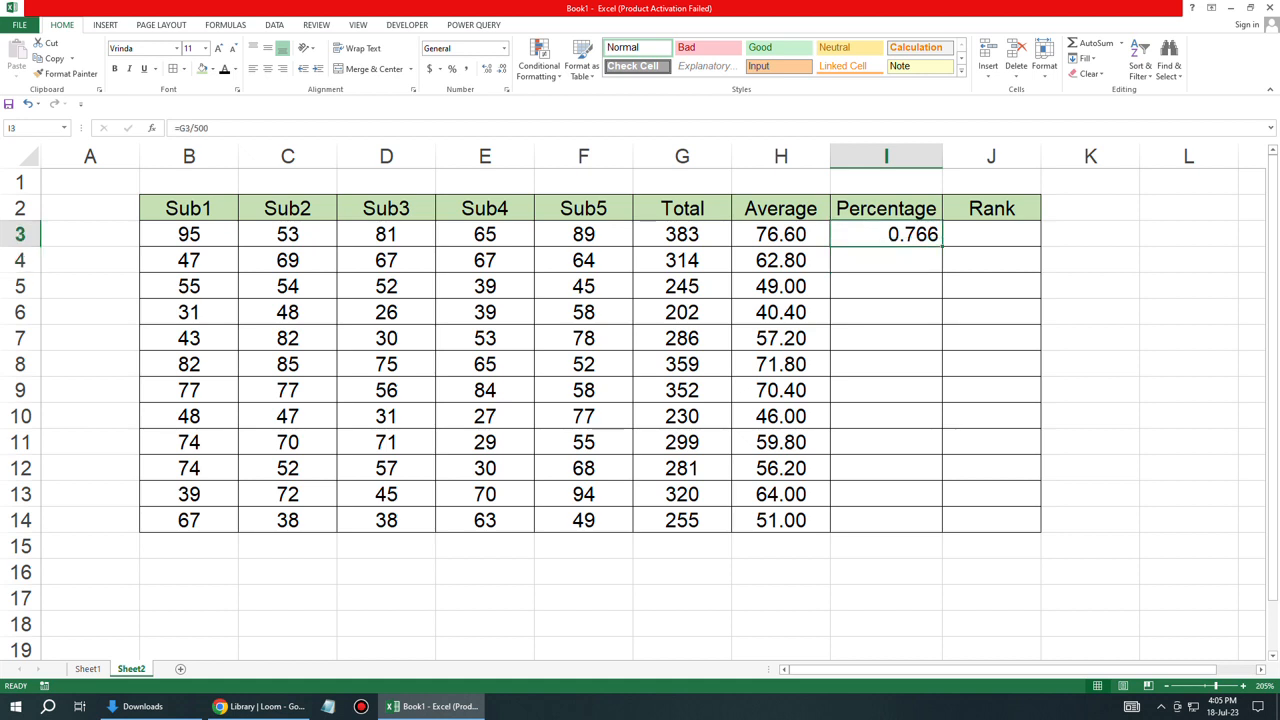
pyautogui.doubleClick(941, 246)
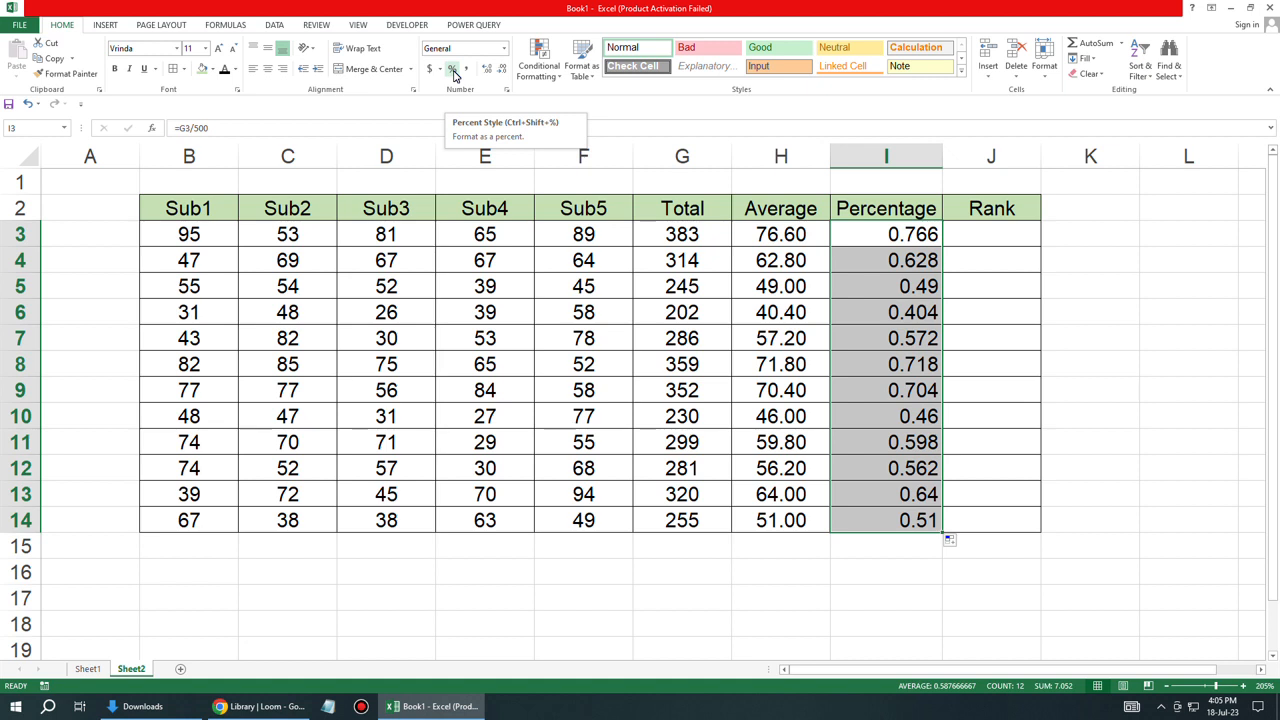
pyautogui.click(454, 72)
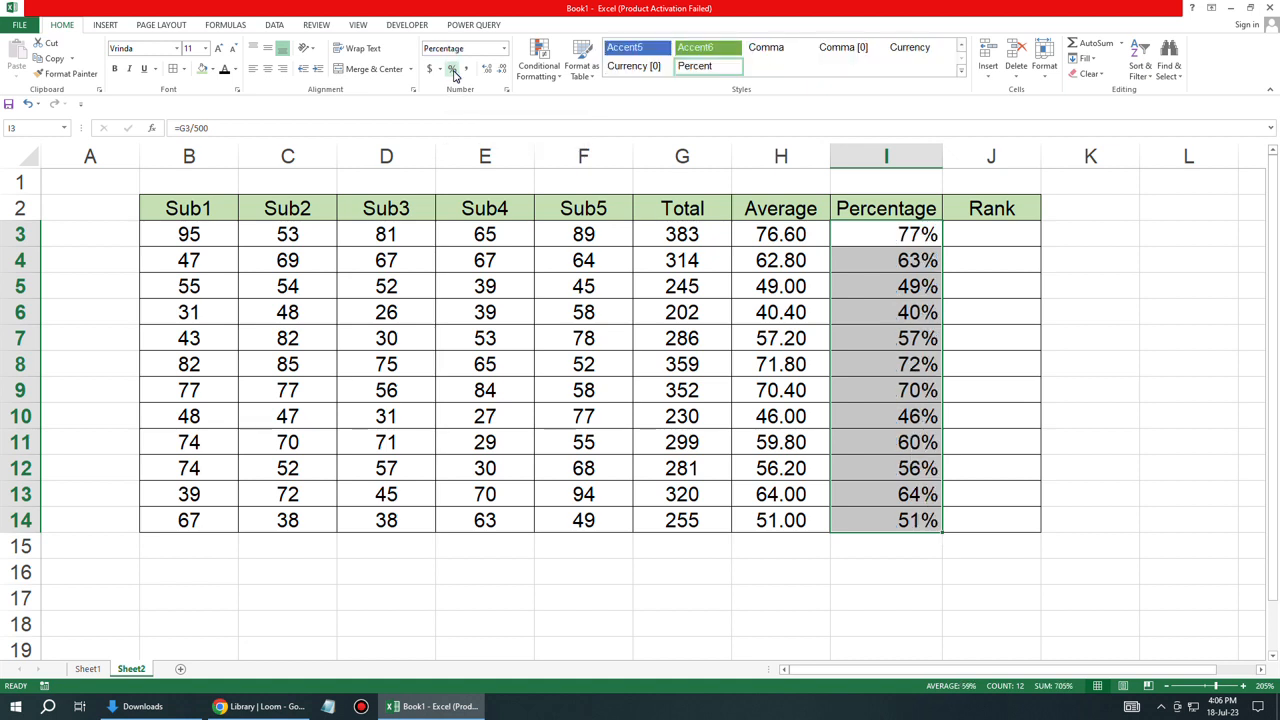
pyautogui.click(267, 68)
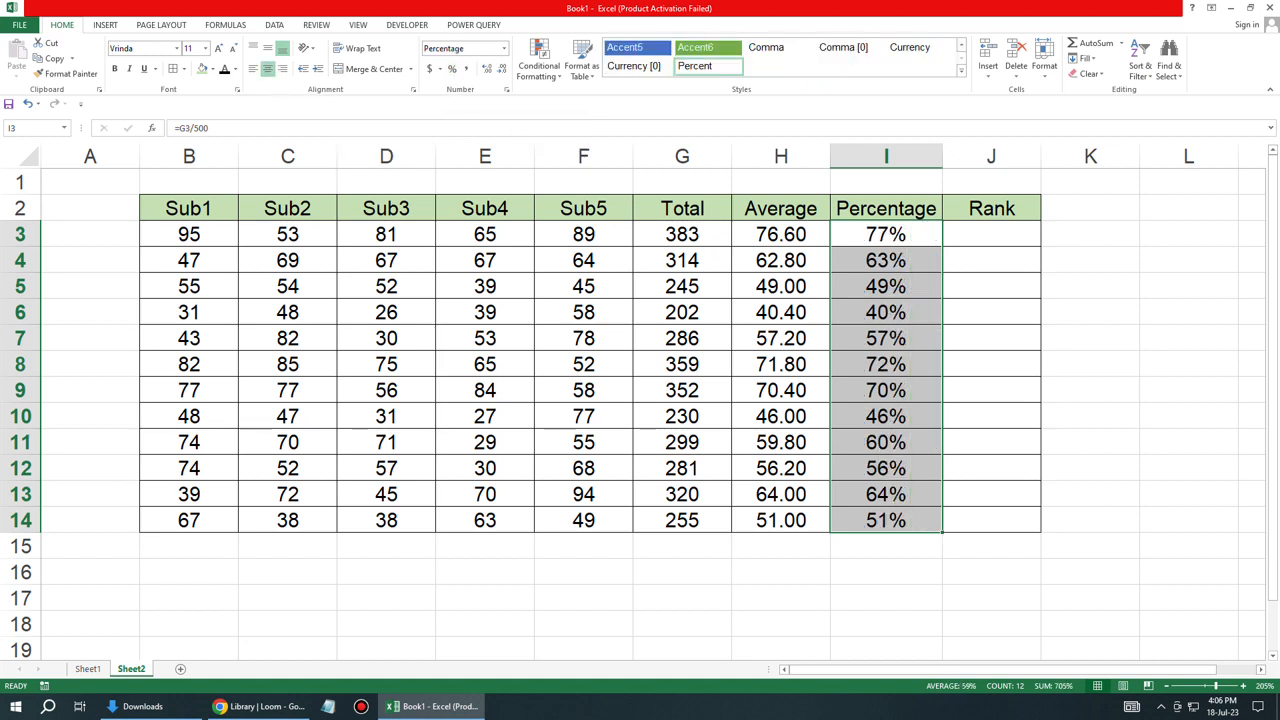
pyautogui.click(991, 494)
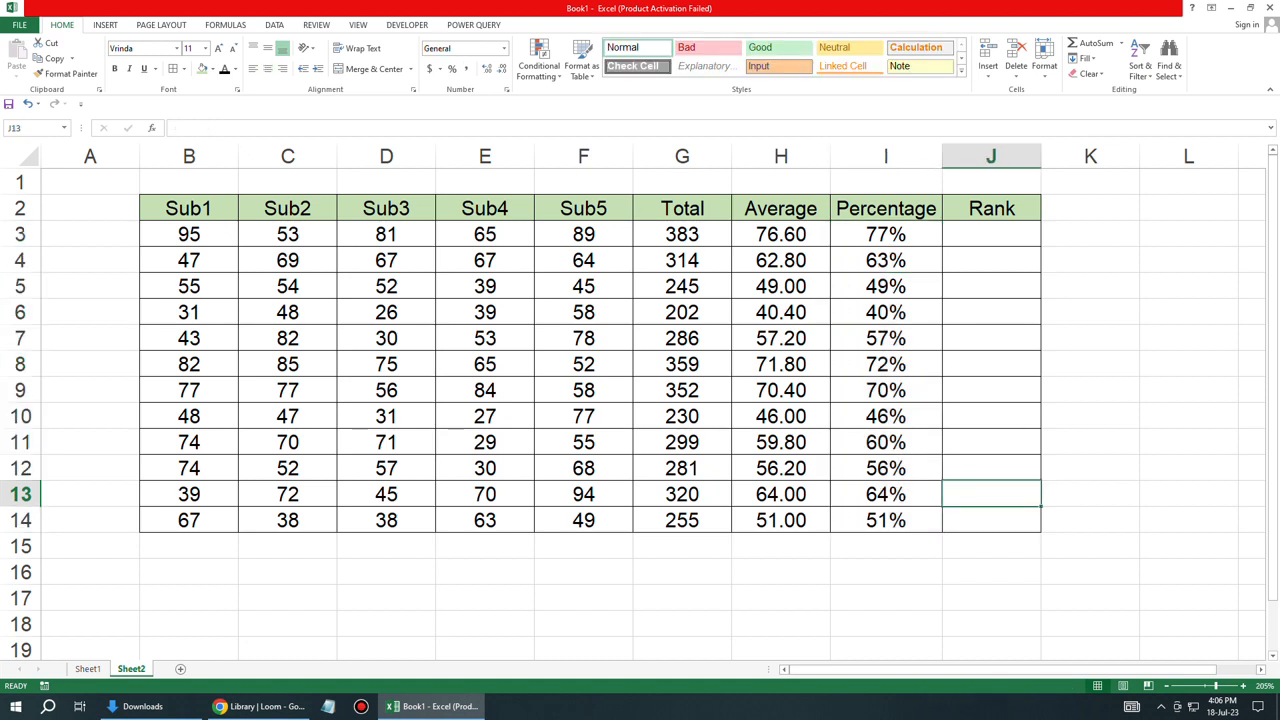
pyautogui.doubleClick(890, 234)
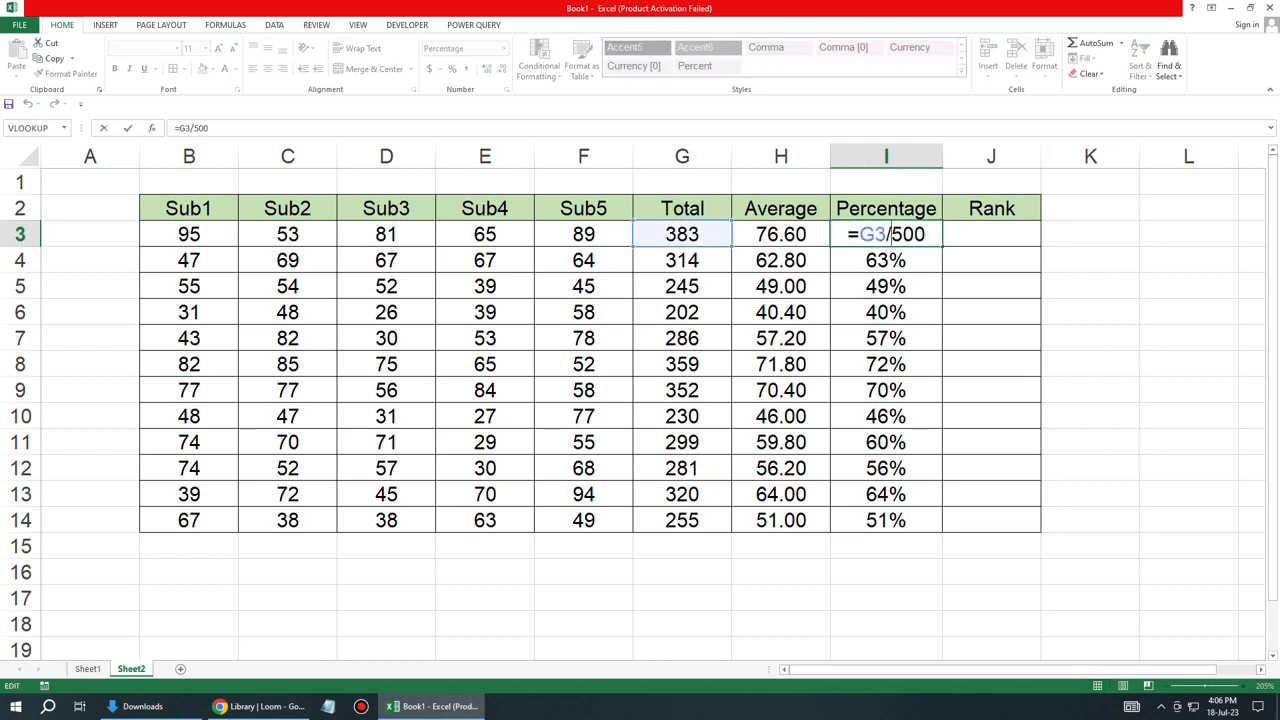
pyautogui.press('Return')
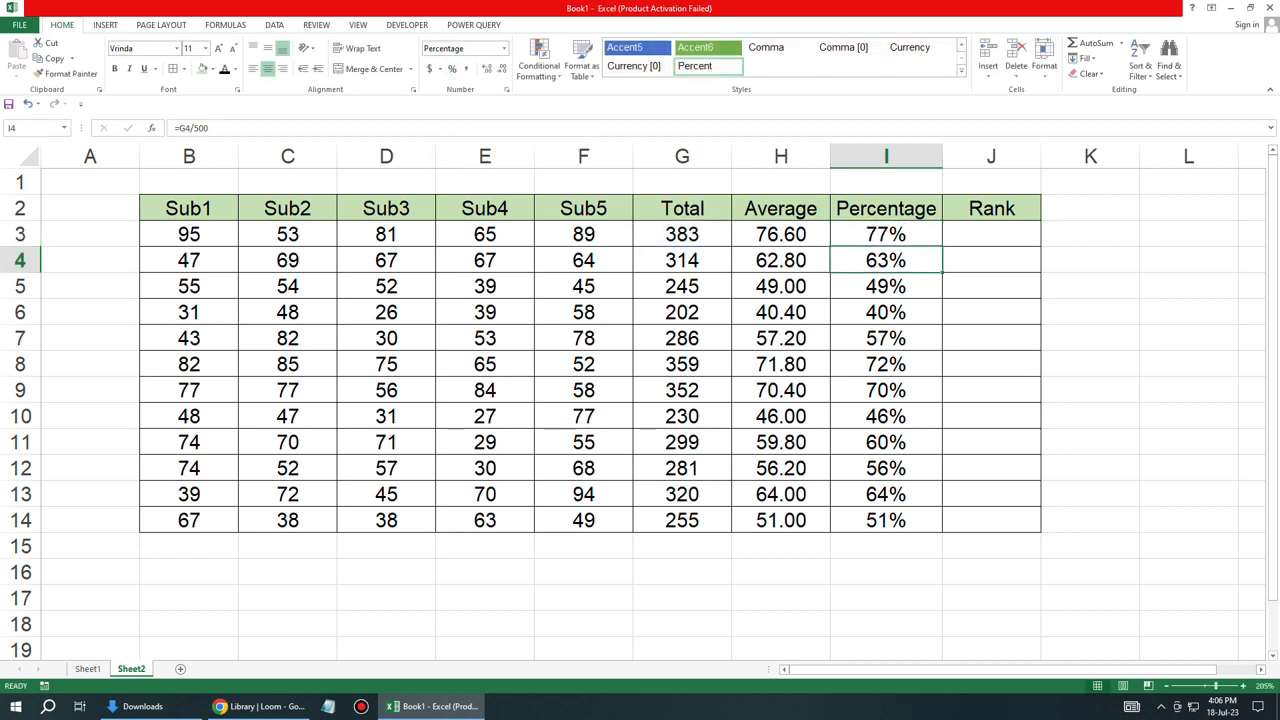
# - Enter =RANK(G3,G3:G14,0) in J3 to rank the first row's total in descending order
pyautogui.click(991, 234)
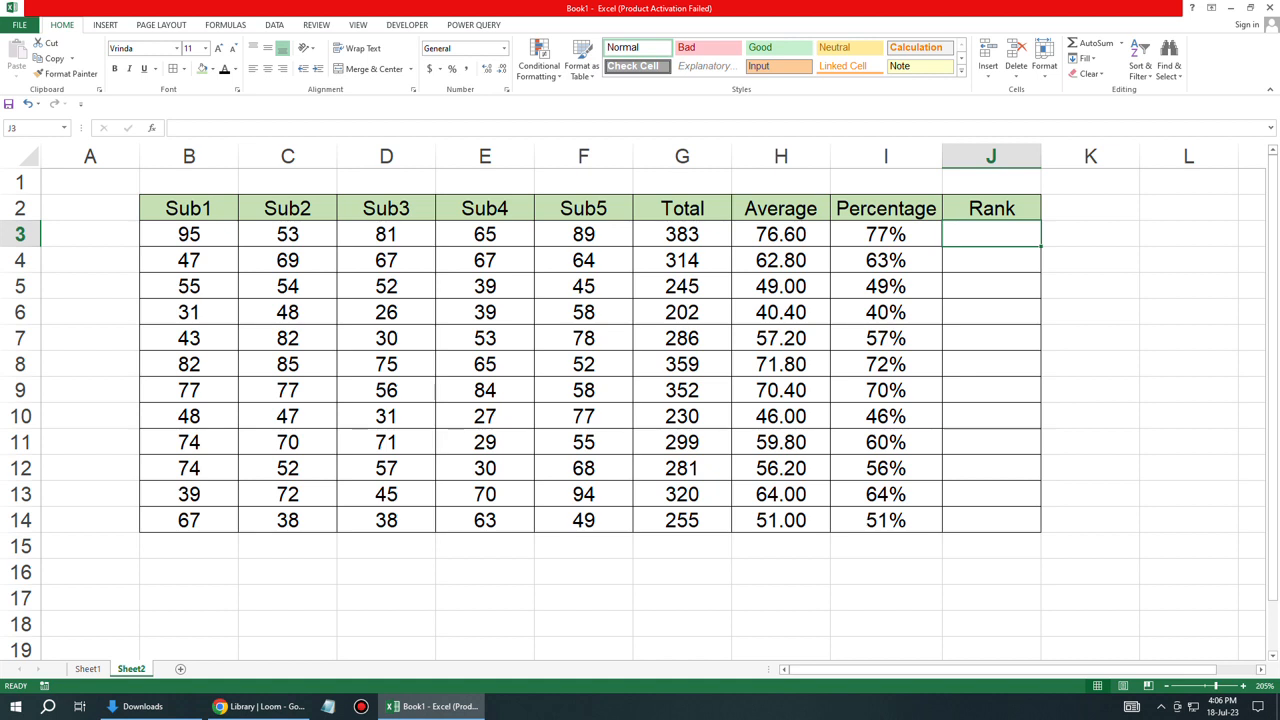
pyautogui.write('=')
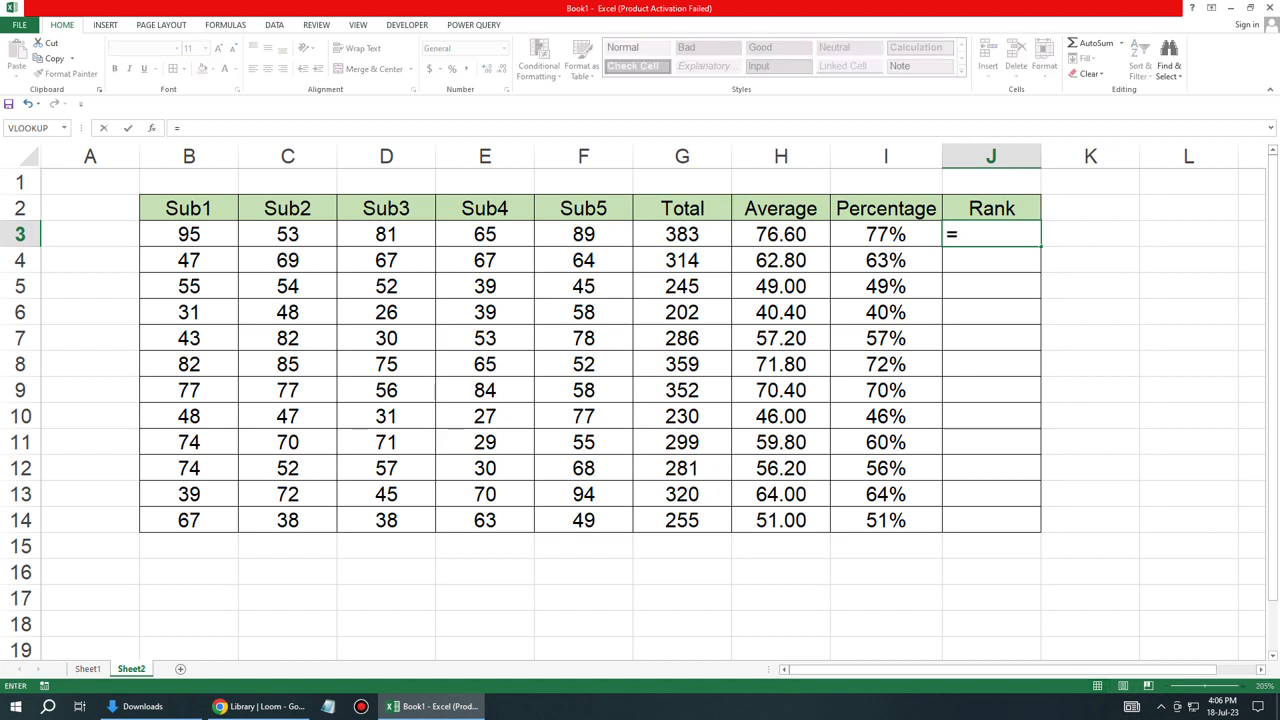
pyautogui.write('rank')
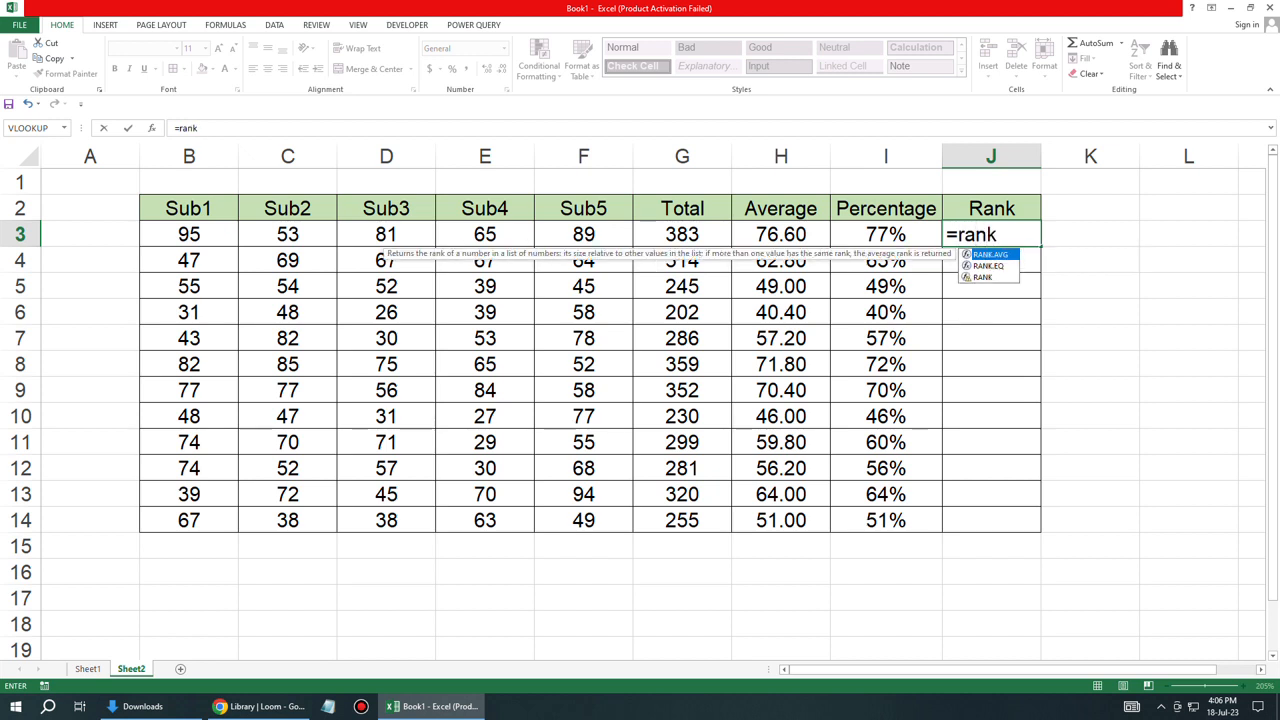
pyautogui.press('Down')
pyautogui.press('Down')
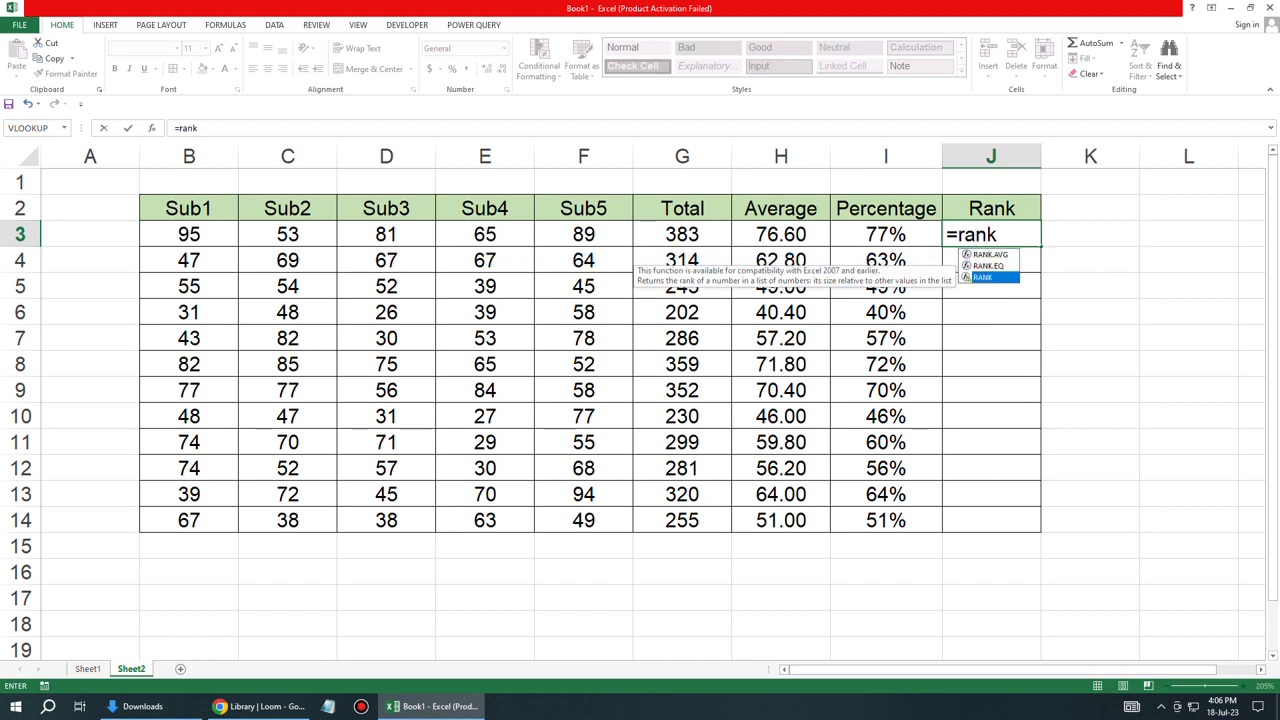
pyautogui.press('Tab')
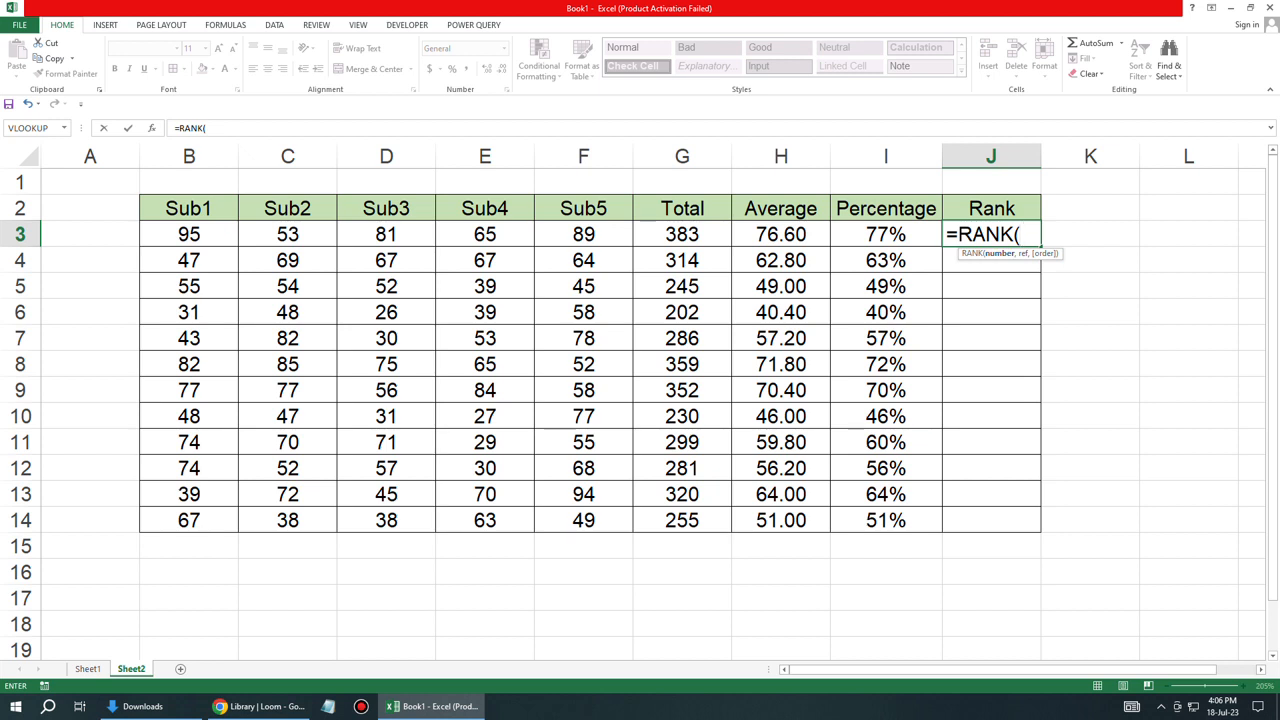
pyautogui.click(682, 234)
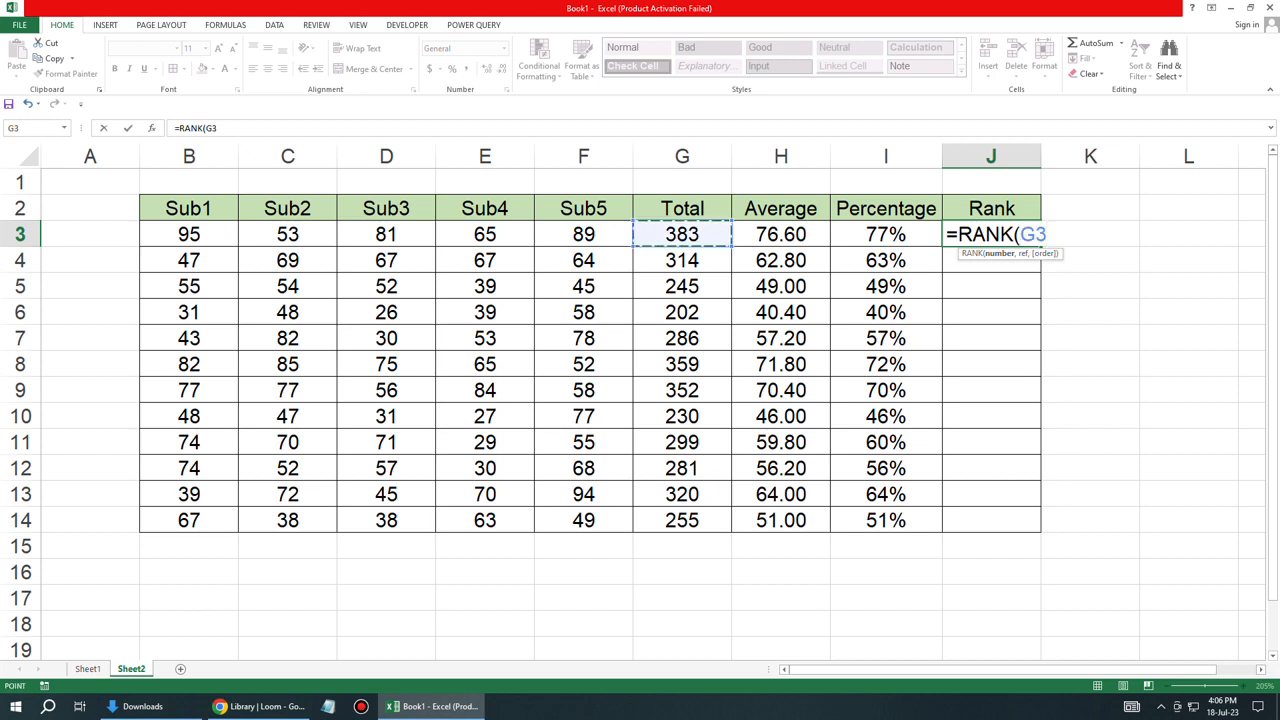
pyautogui.write(',')
pyautogui.click(682, 234)
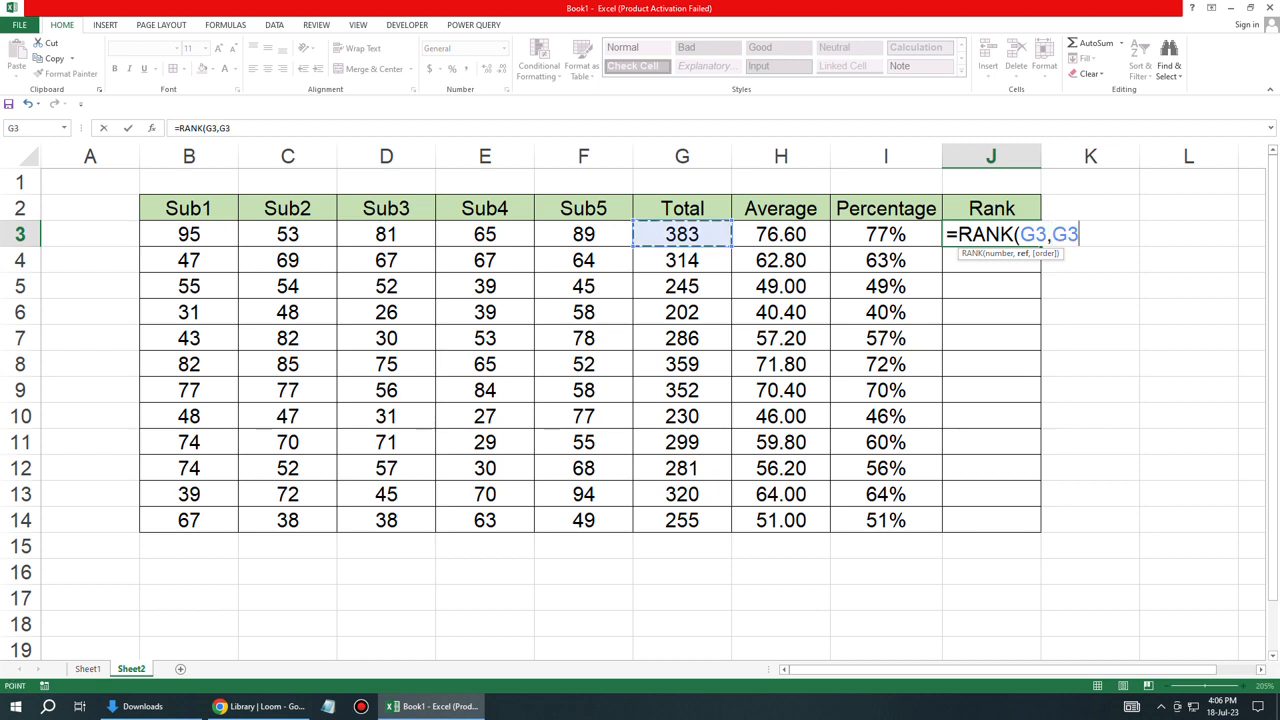
pyautogui.moveTo(682, 234); pyautogui.dragTo(716, 526)
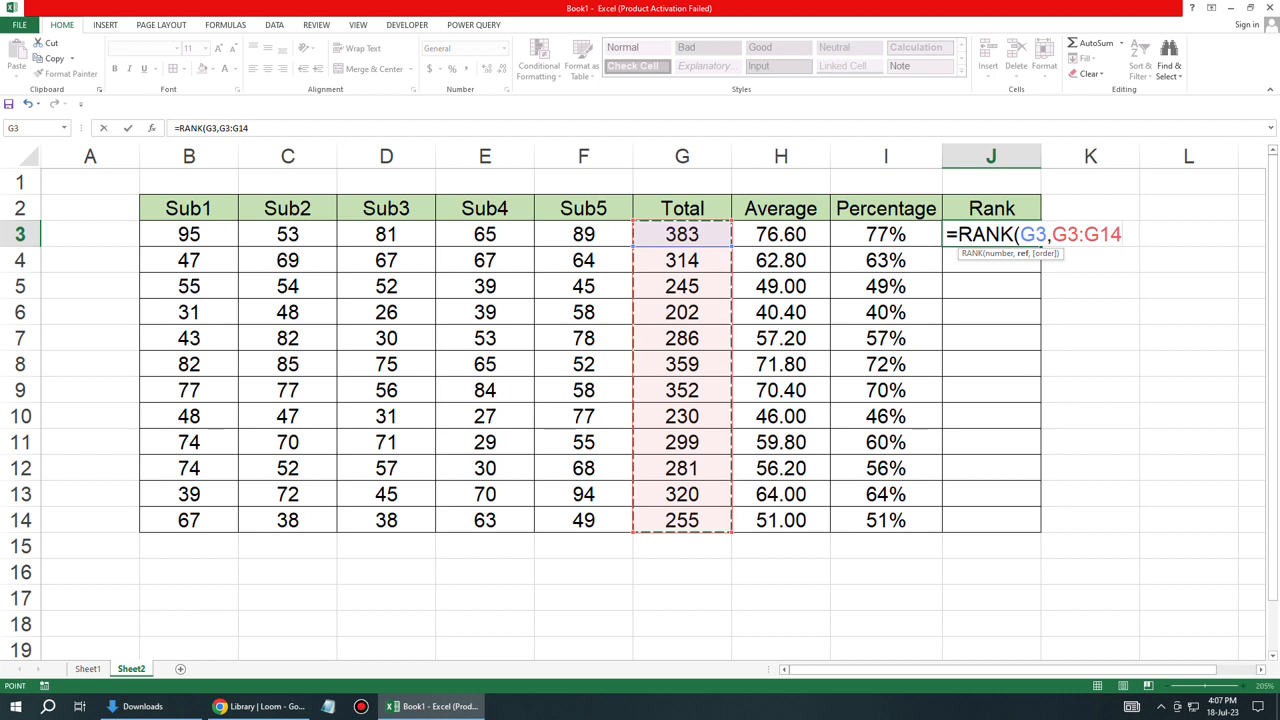
pyautogui.write(',')
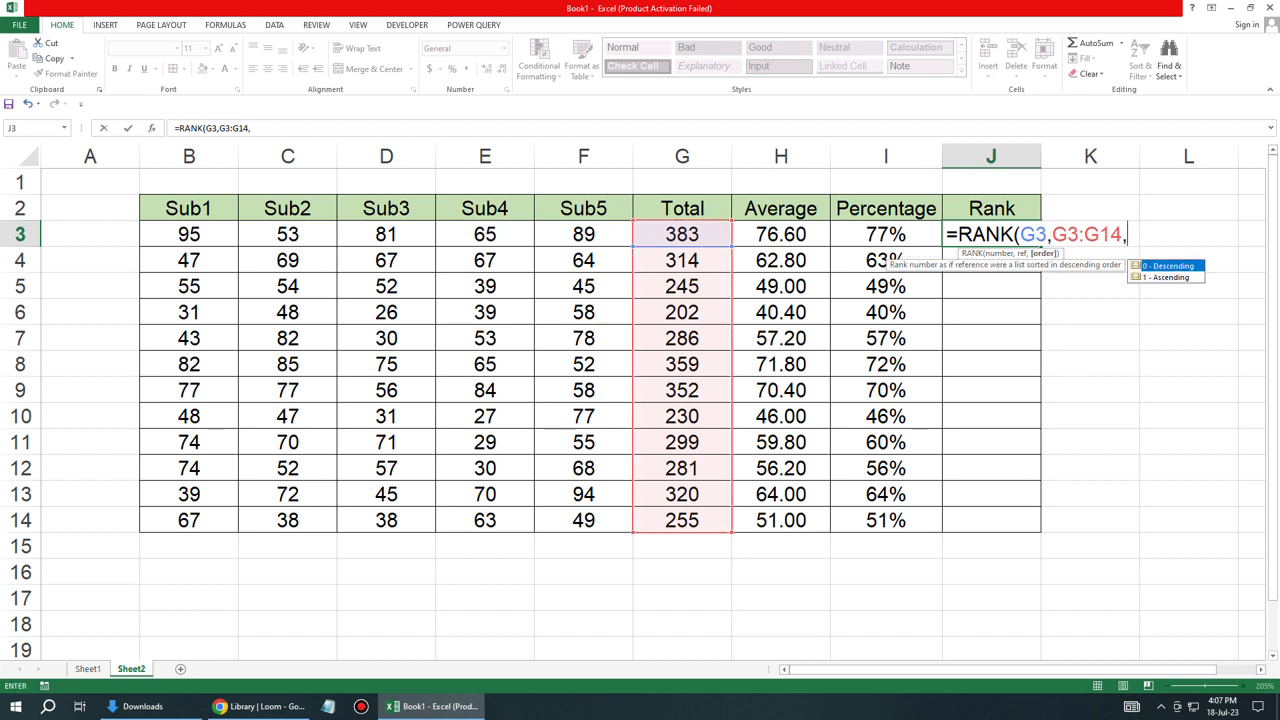
pyautogui.write('0)')
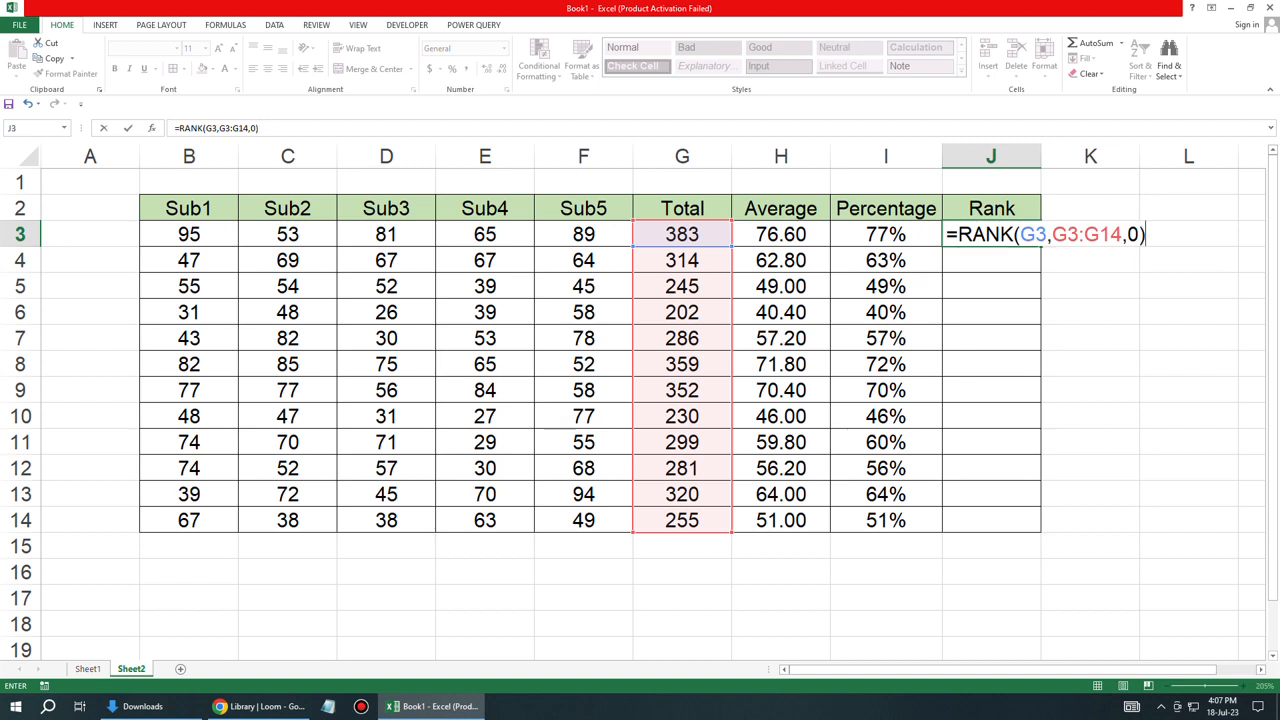
pyautogui.press('Return')
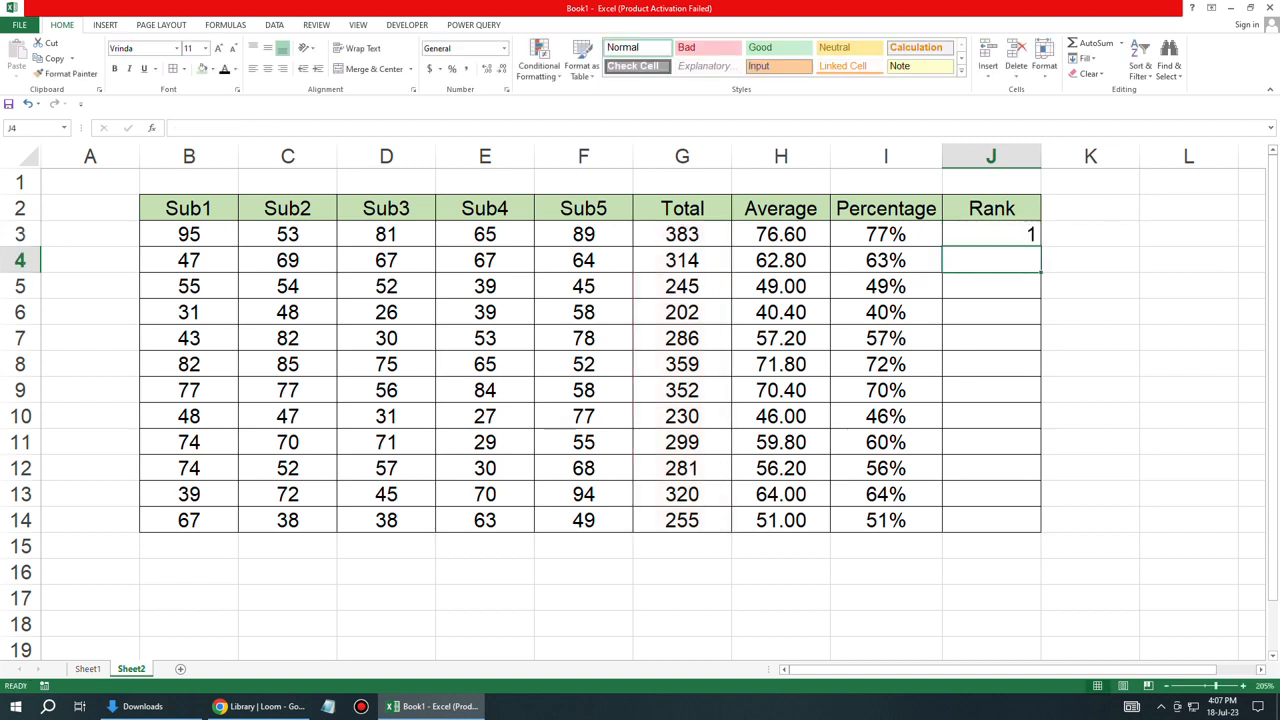
# - Fill the rank formula from J3 down to J14 and centre the ranks
pyautogui.click(991, 234)
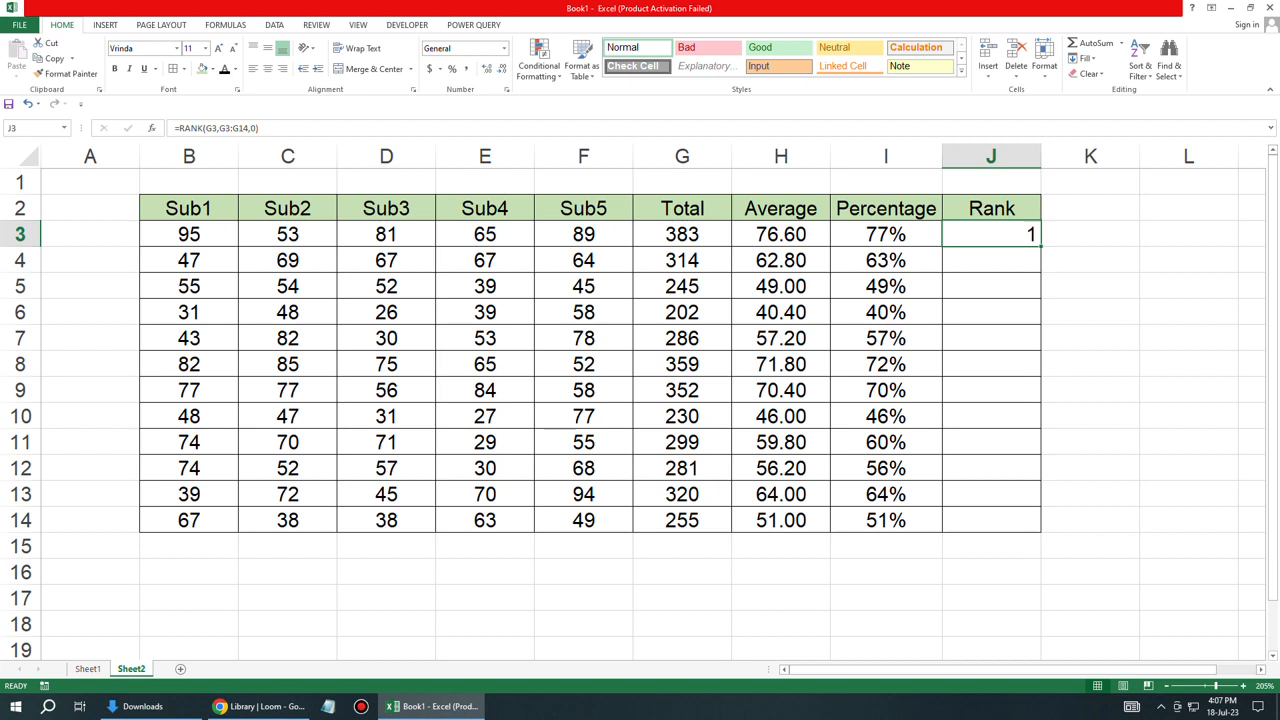
pyautogui.moveTo(1041, 246); pyautogui.dragTo(1041, 530)
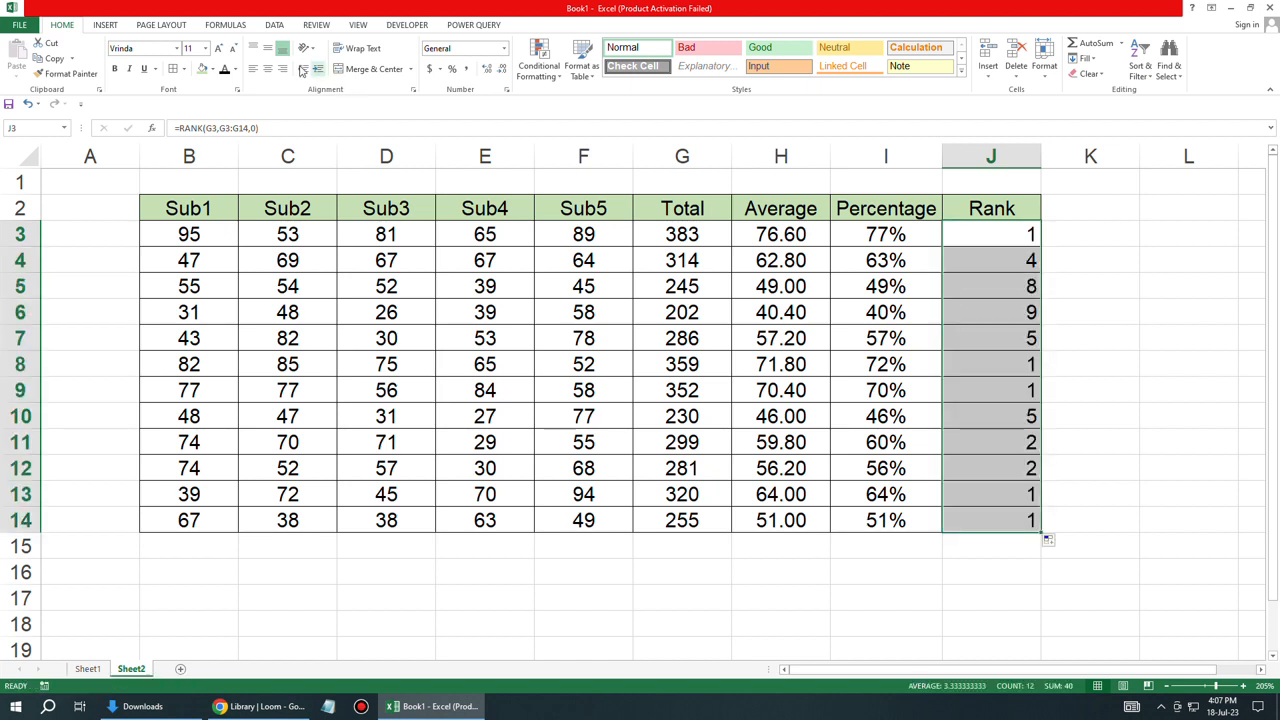
pyautogui.click(267, 68)
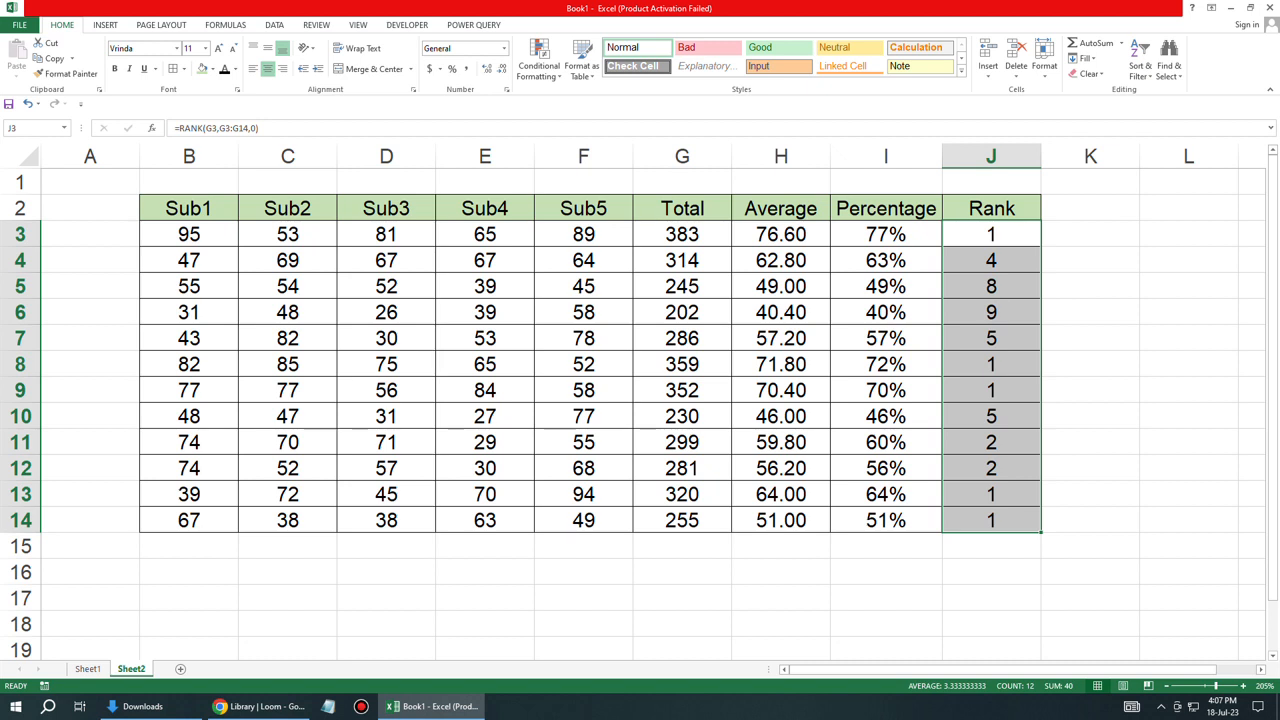
# - Examine the range references of the rank formulas in J3, J4 and J14
pyautogui.doubleClick(1014, 235)
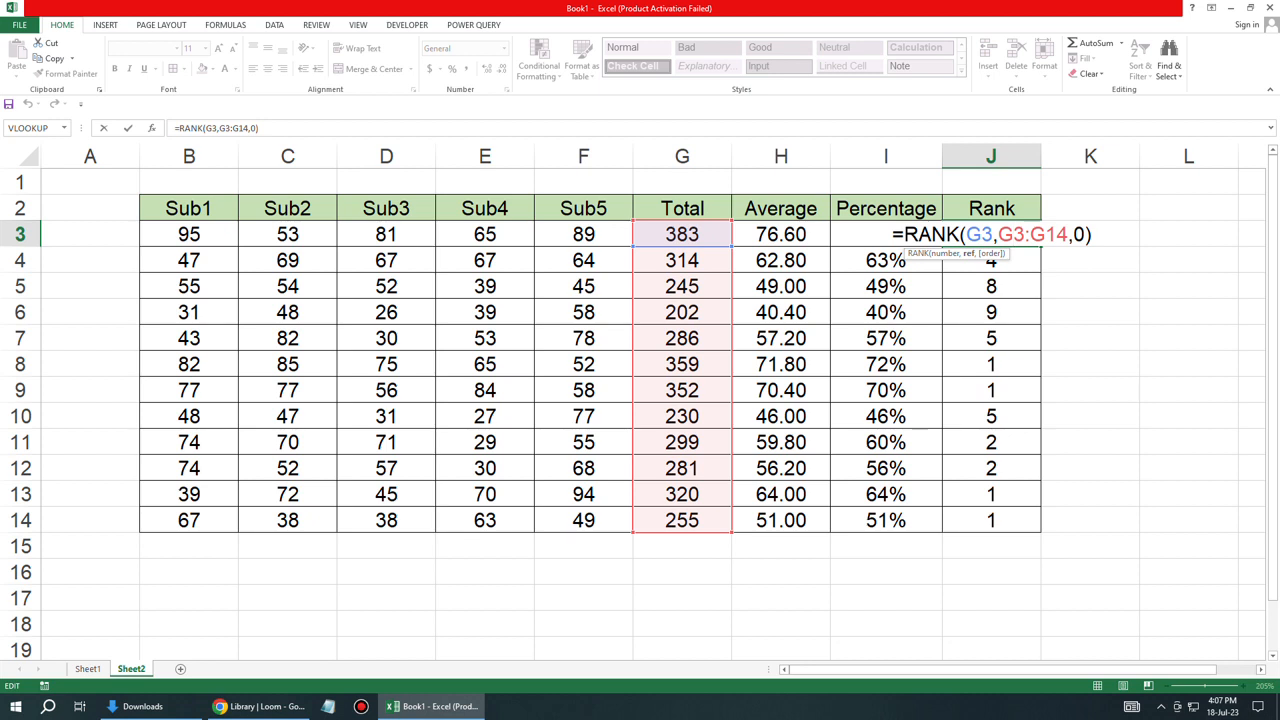
pyautogui.press('Return')
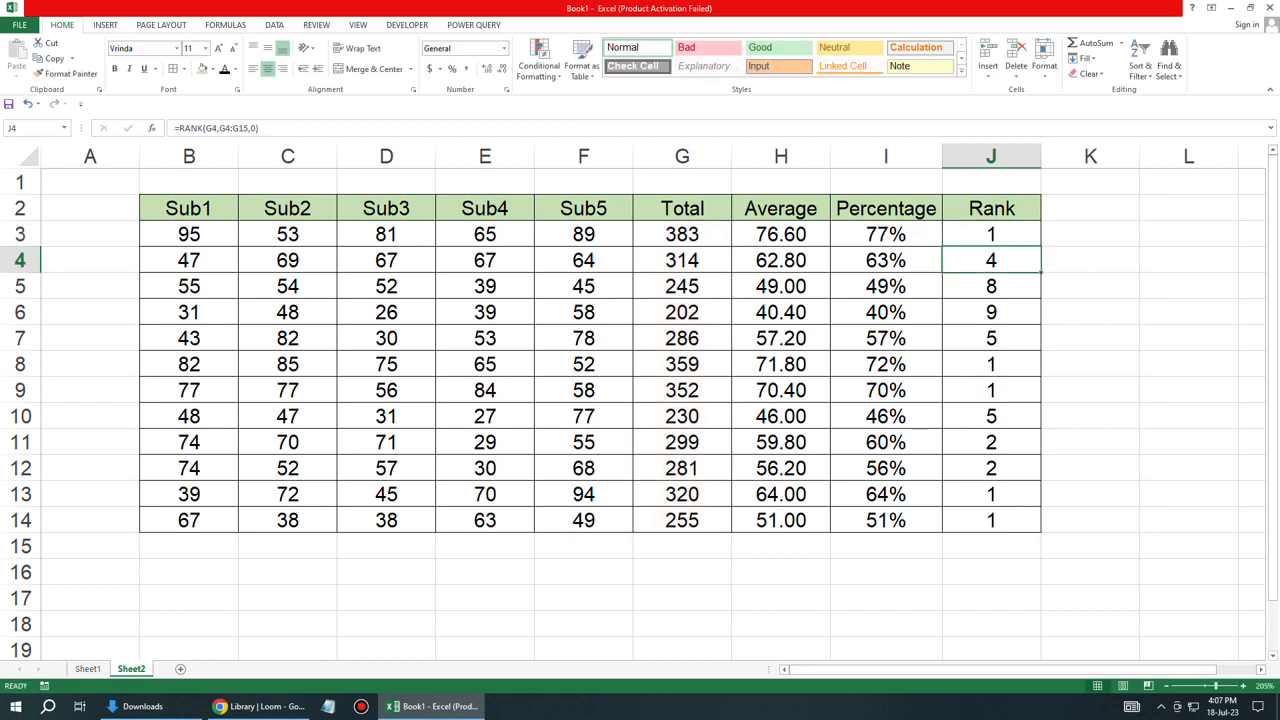
pyautogui.press('F2')
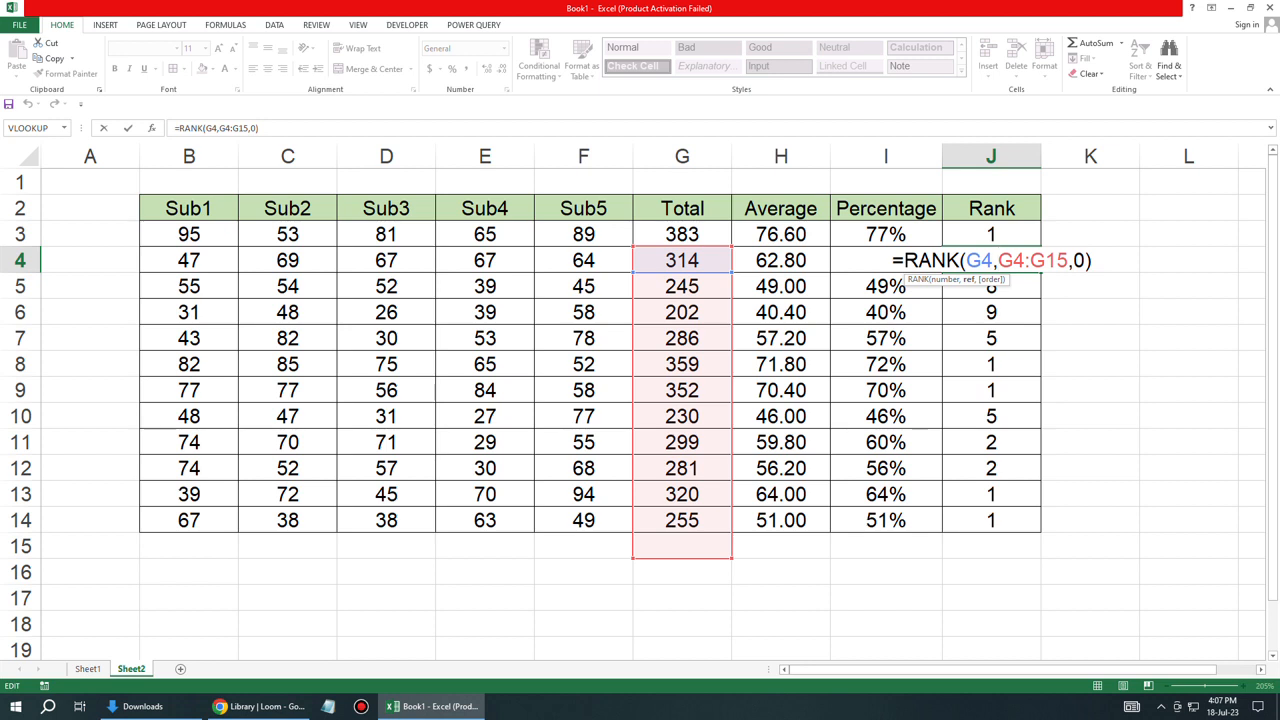
pyautogui.press('Return')
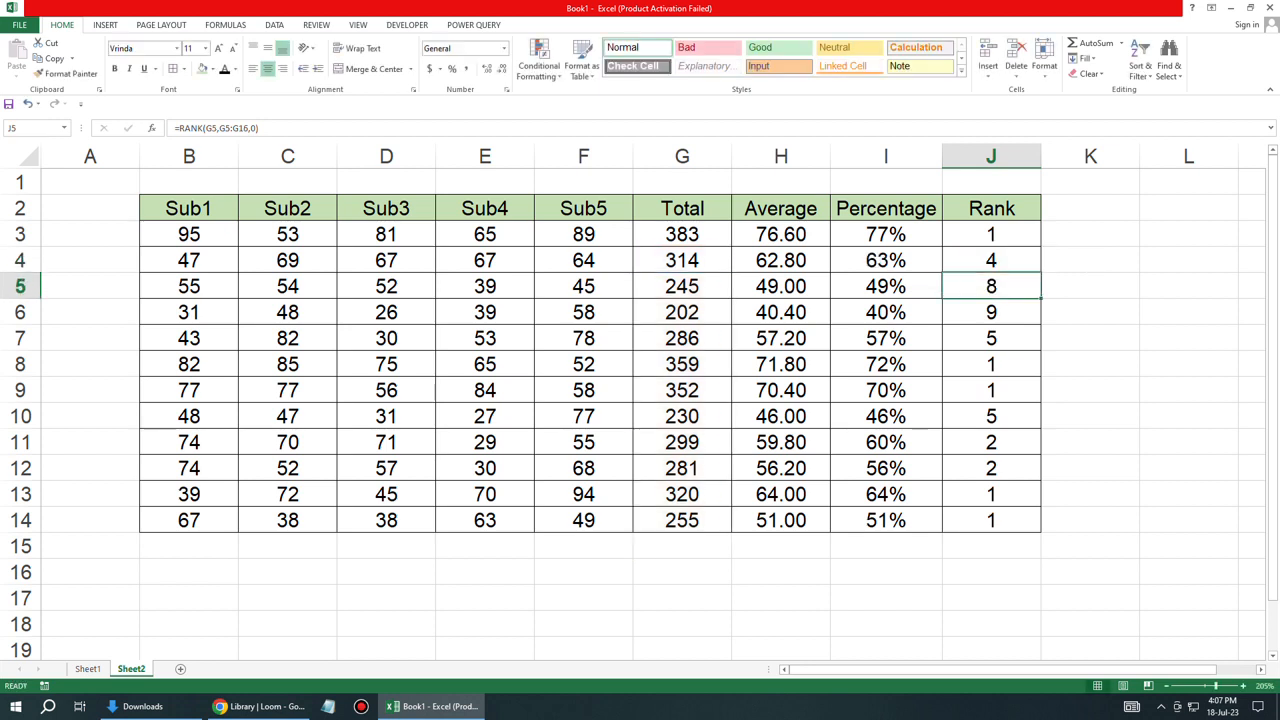
pyautogui.hotkey('ctrl', 'Down')
pyautogui.press('F2')
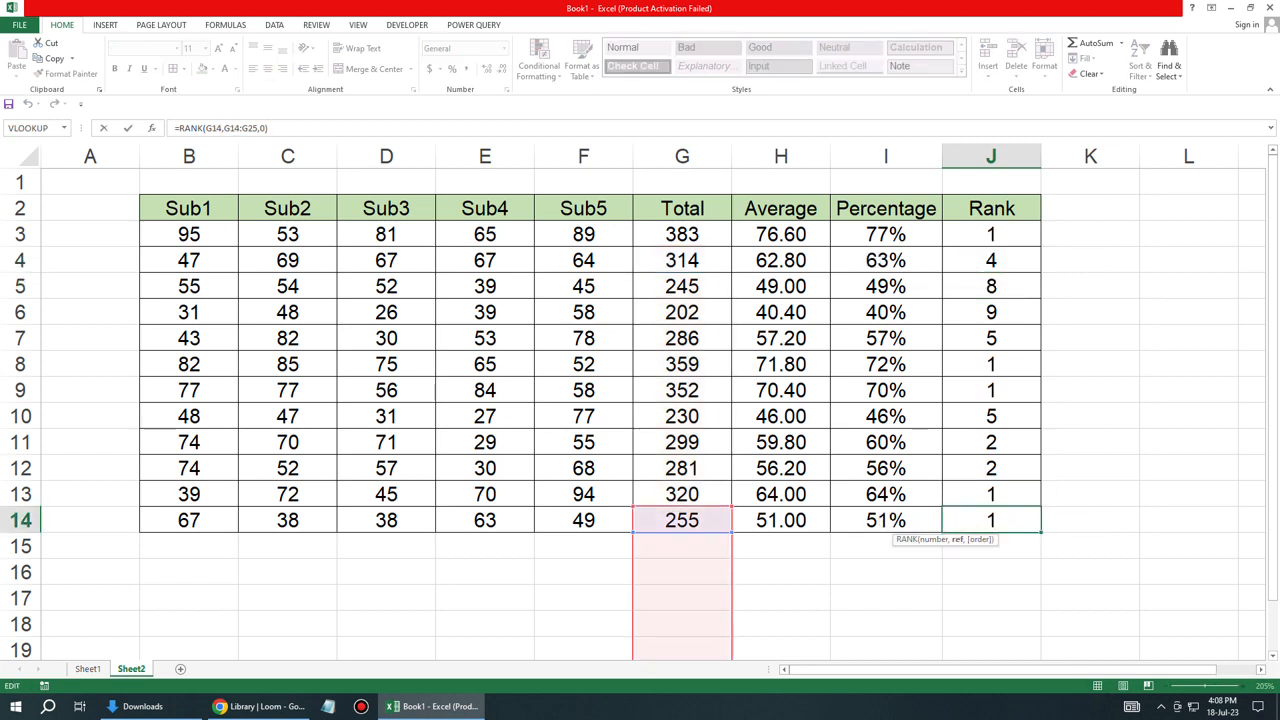
pyautogui.scroll(-3, 640, 410)
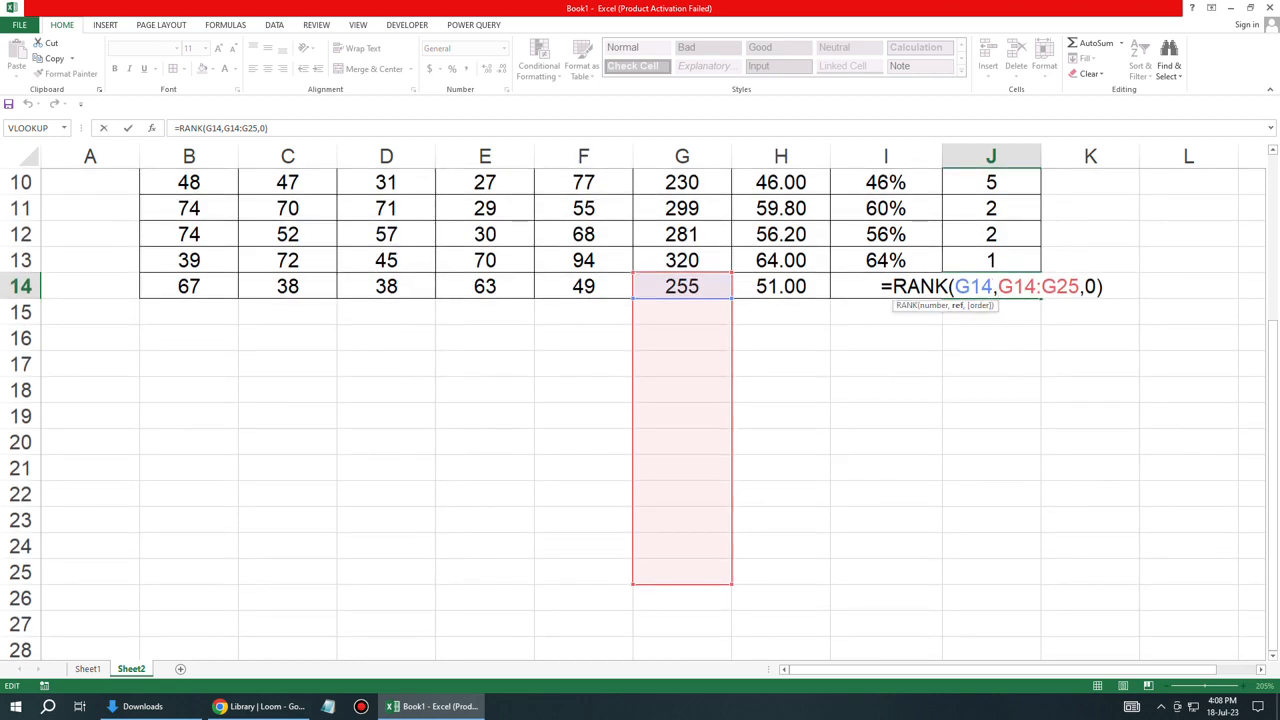
pyautogui.press('Return')
pyautogui.scroll(3, 640, 410)
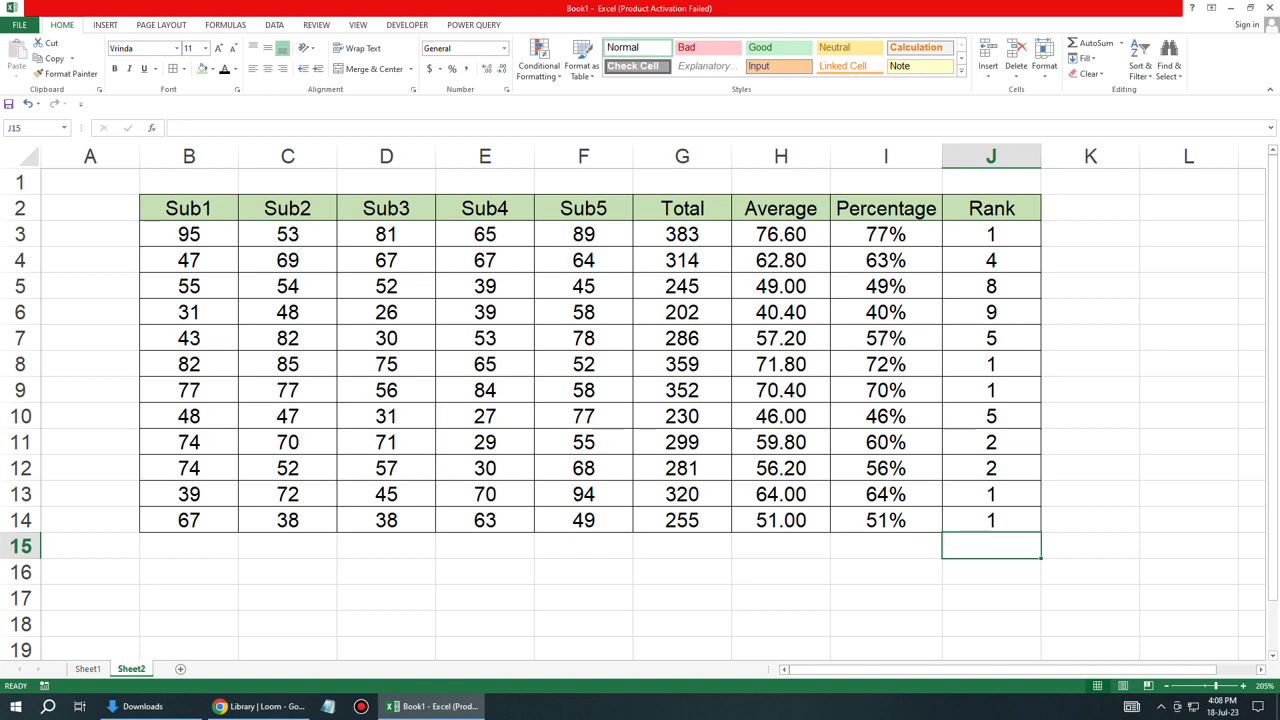
pyautogui.doubleClick(993, 235)
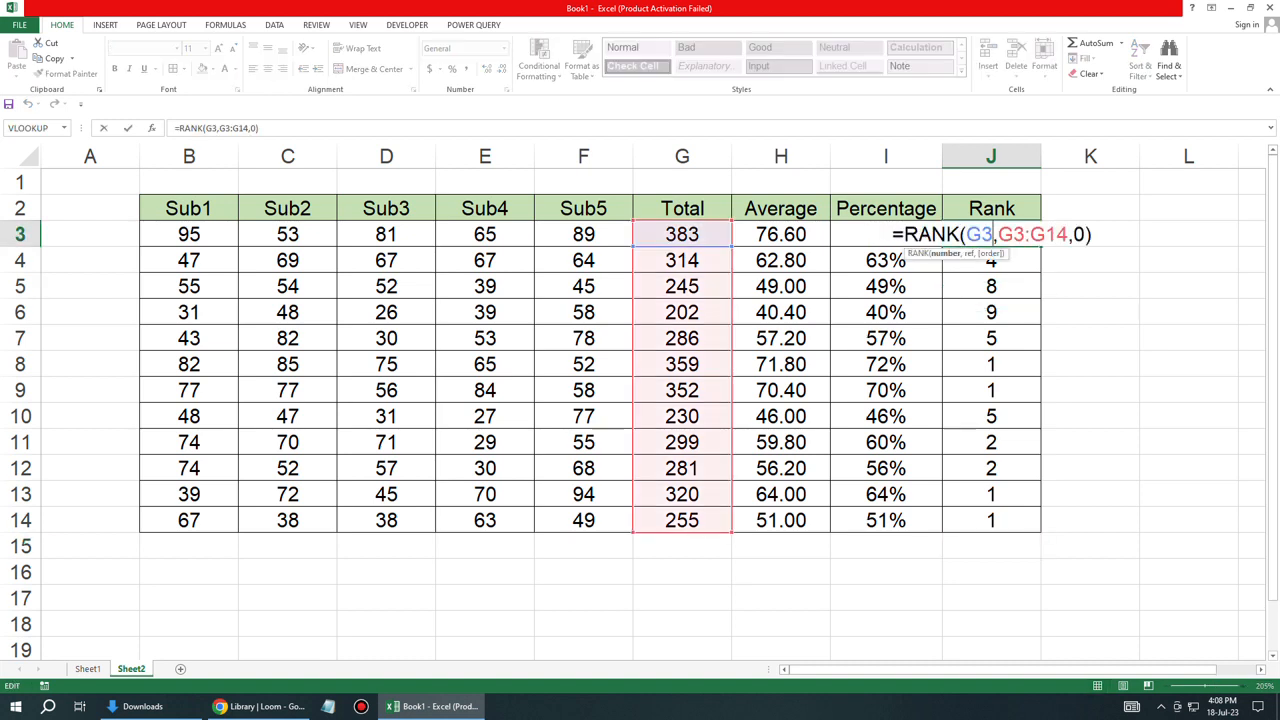
pyautogui.press('Return')
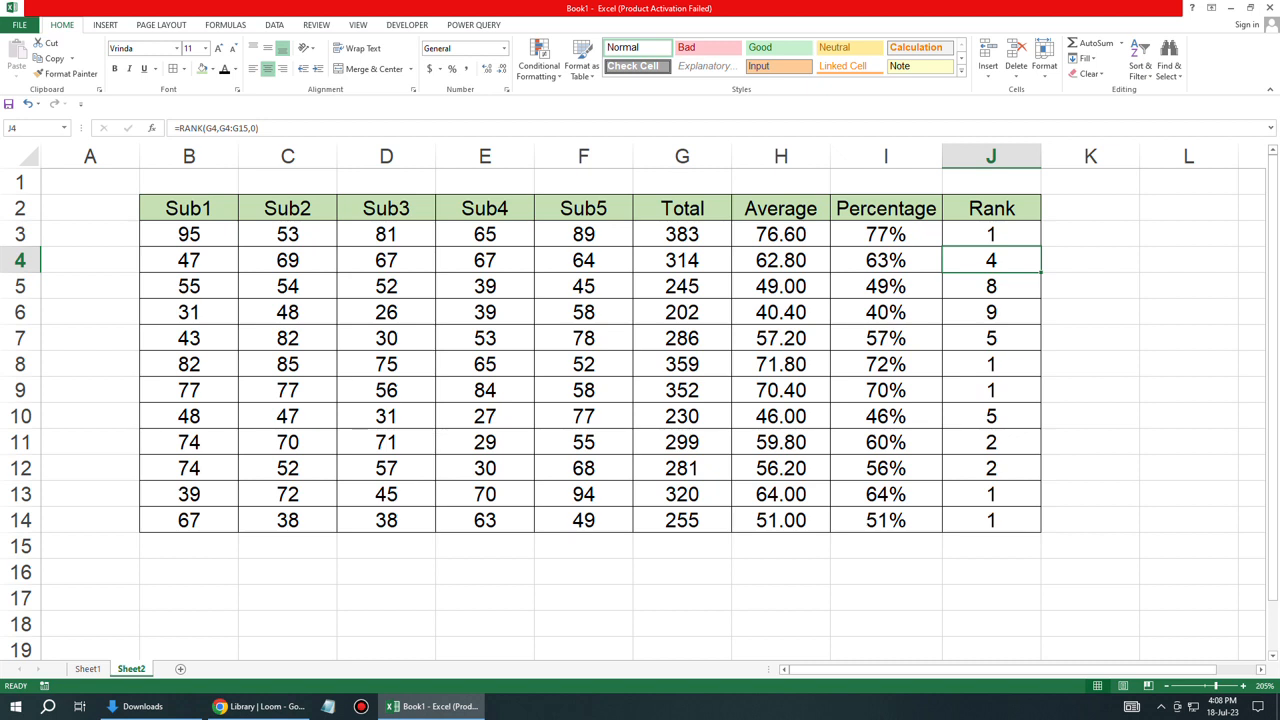
# - Make the range in J3's rank formula absolute, giving =RANK(G3,$G$3:$G$14,0)
pyautogui.moveTo(991, 234); pyautogui.dragTo(991, 391)
pyautogui.click(991, 234)
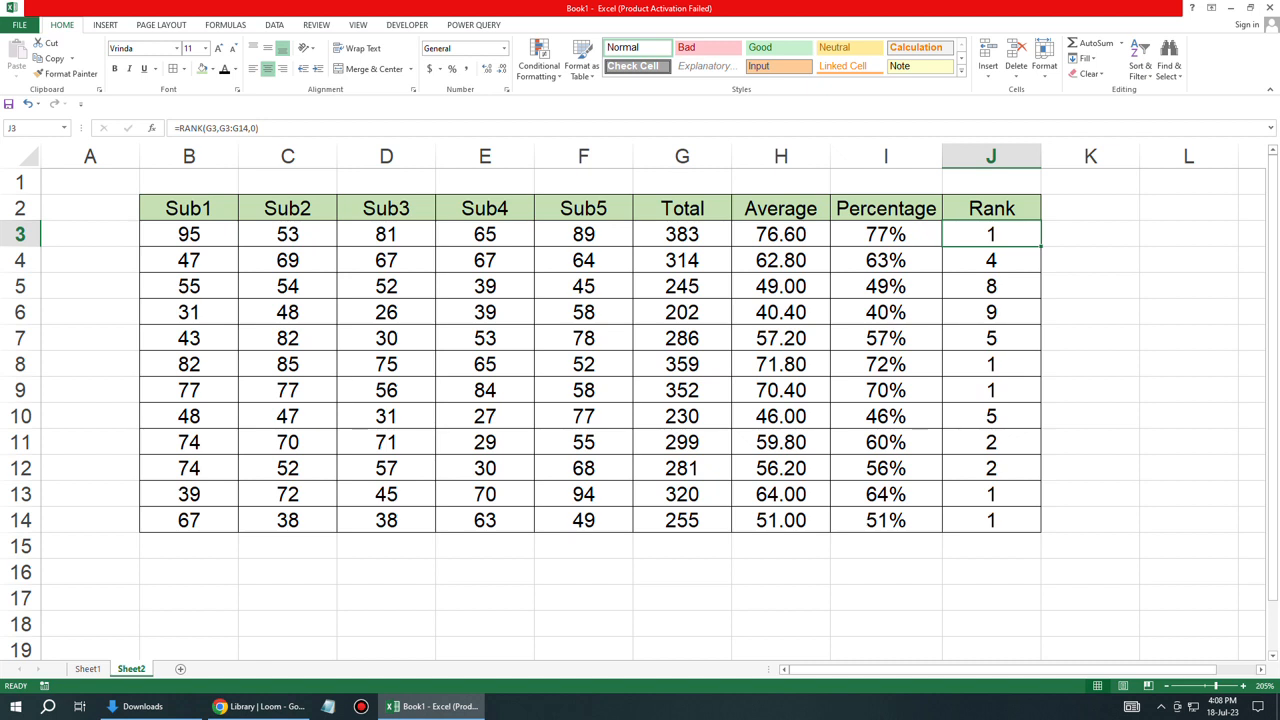
pyautogui.press('F2')
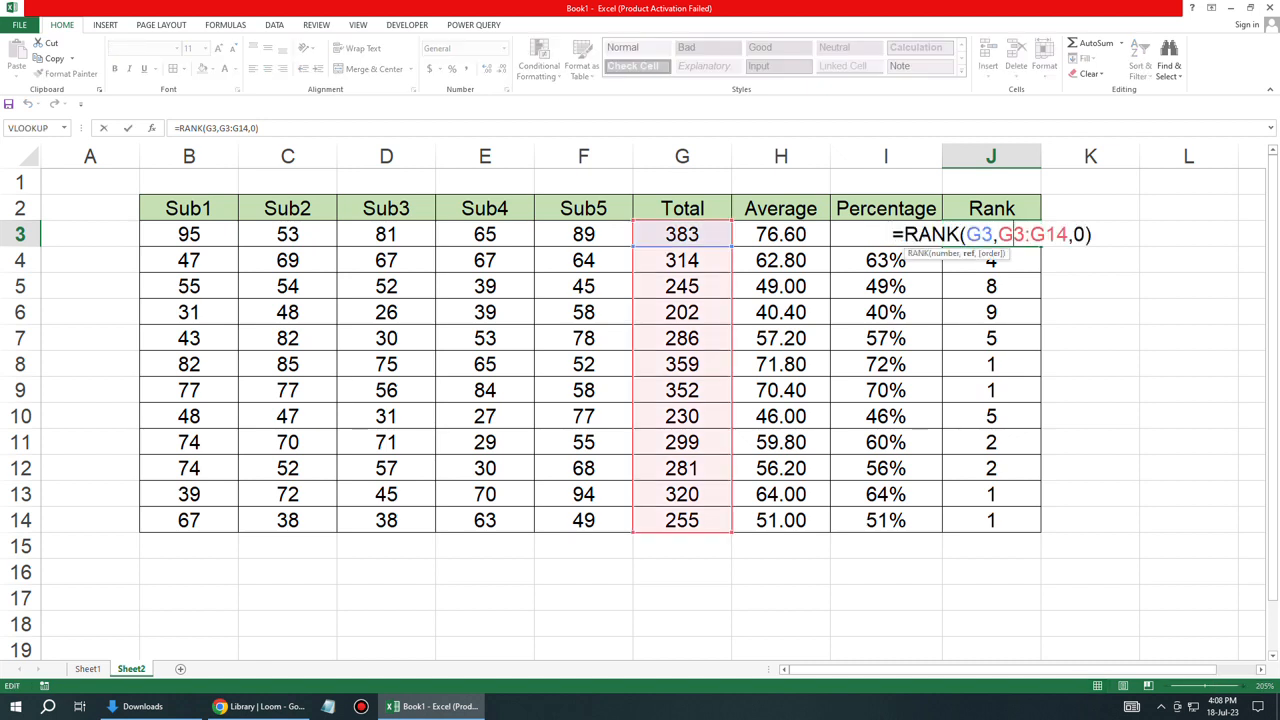
pyautogui.moveTo(1068, 234); pyautogui.dragTo(997, 234)
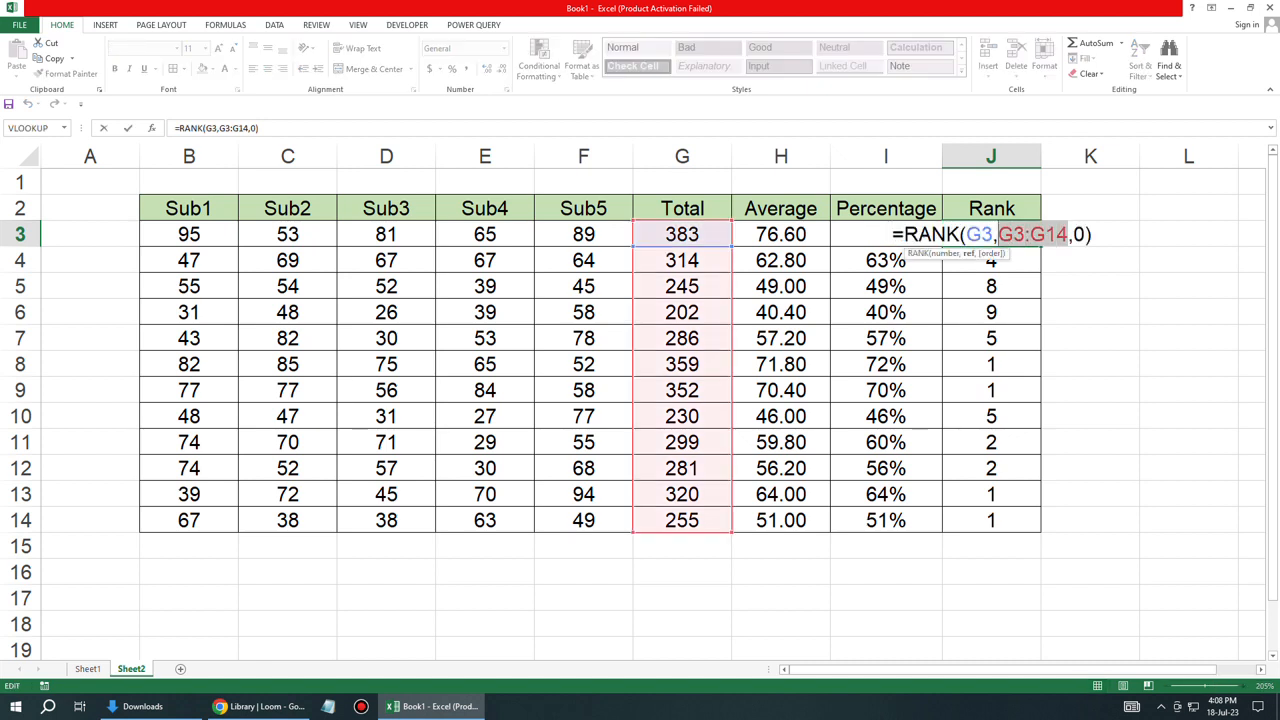
pyautogui.press('F4')
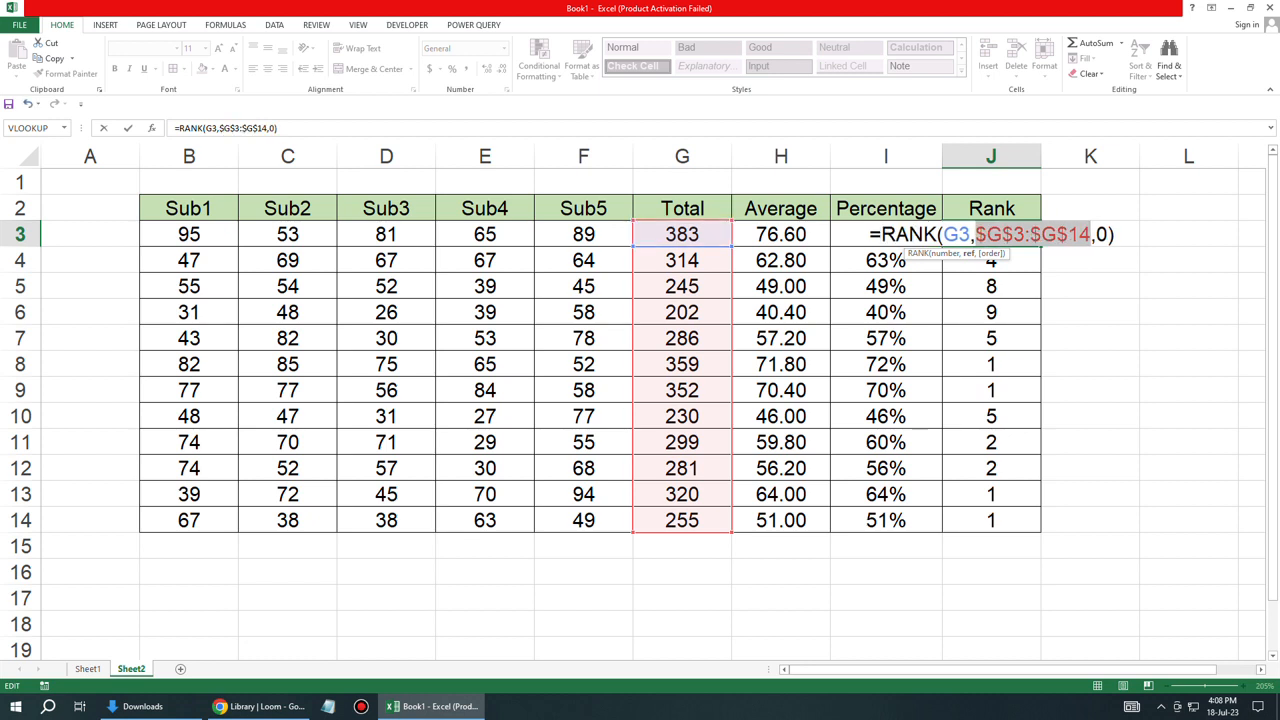
pyautogui.press('Return')
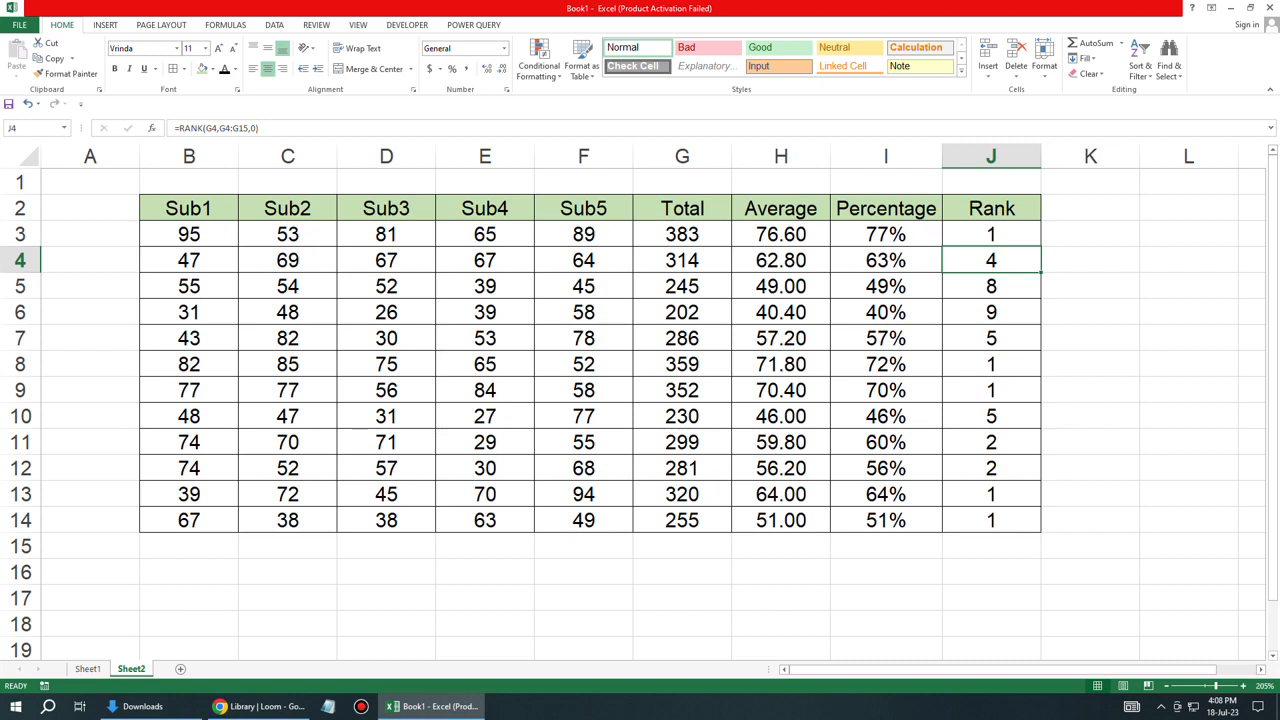
# - Fill J3's rank formula with the absolute range down to J14
pyautogui.press('Up')
pyautogui.doubleClick(1041, 246)
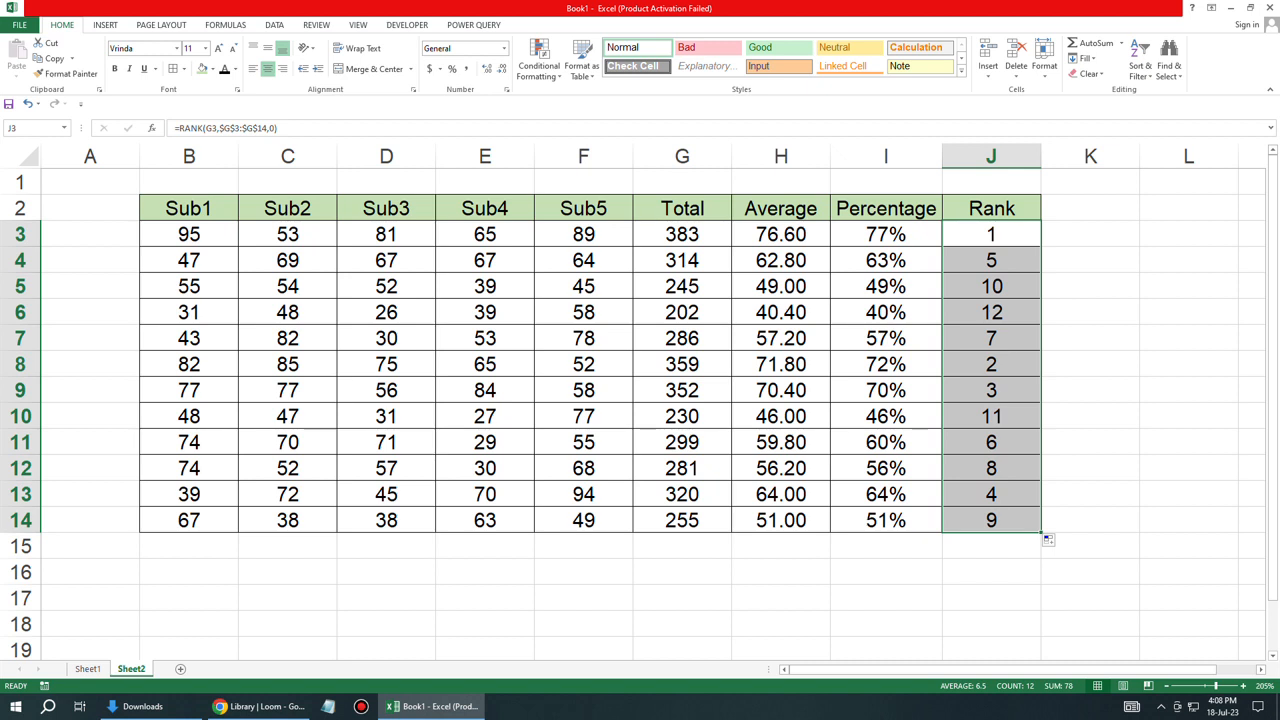
# - Examine the absolute range references of the rank formulas in J3, J4 and J14
pyautogui.doubleClick(1013, 235)
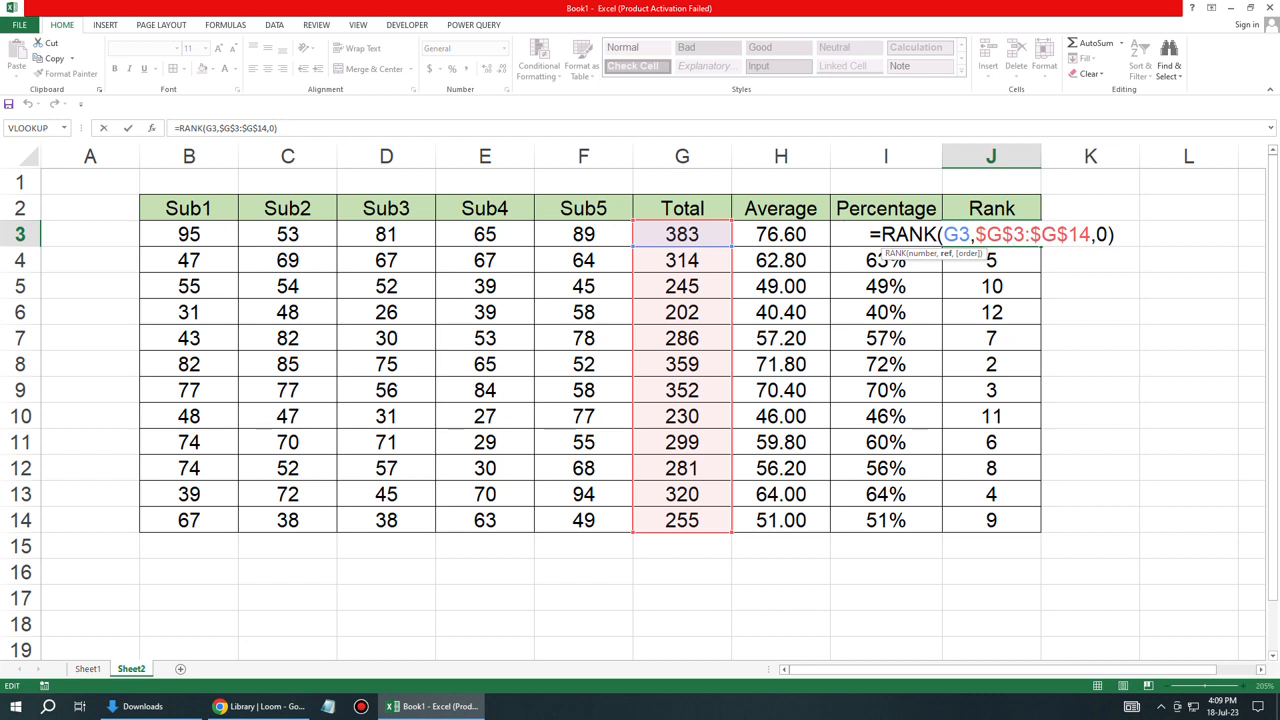
pyautogui.press('Return')
pyautogui.hotkey('ctrl', 'Down')
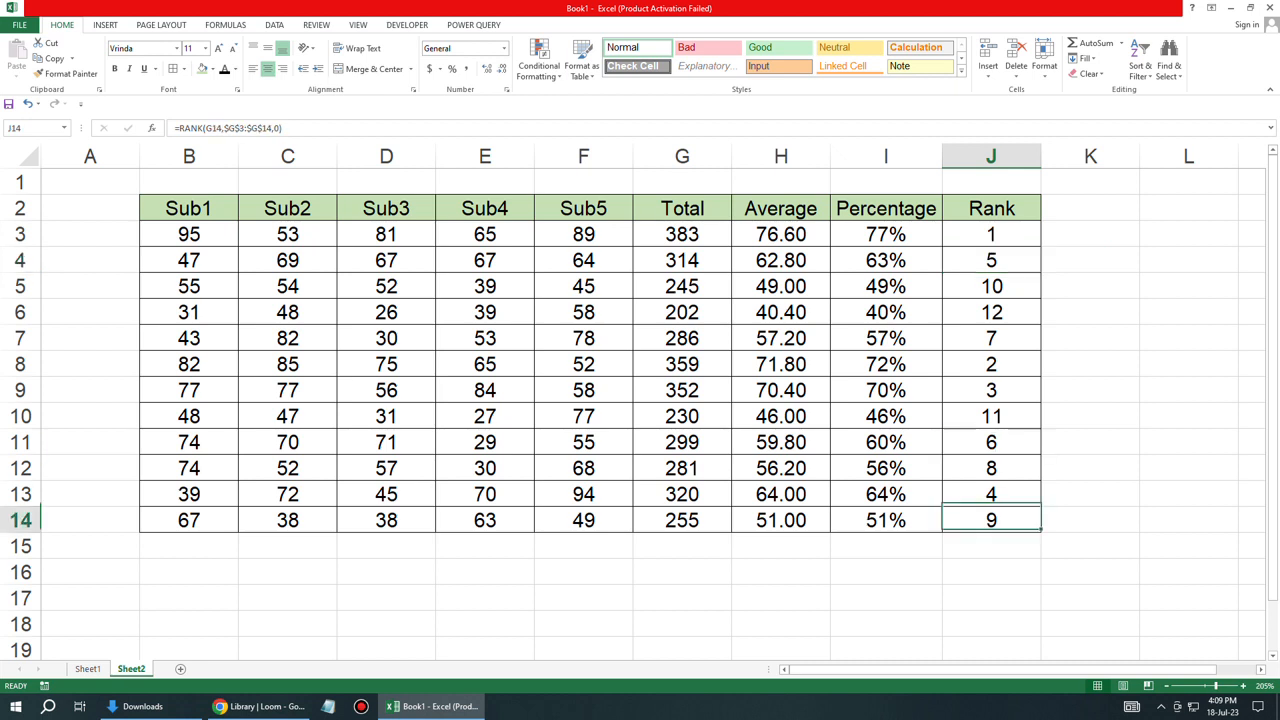
pyautogui.press('F2')
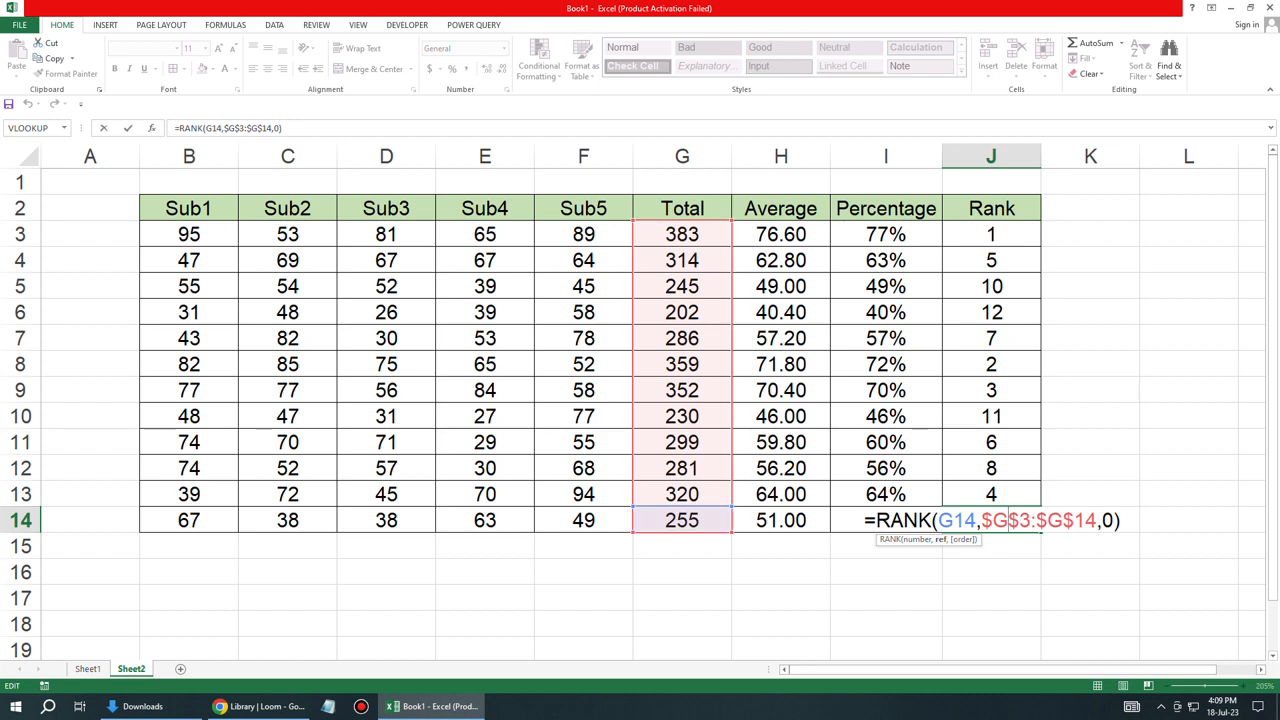
pyautogui.press('Return')
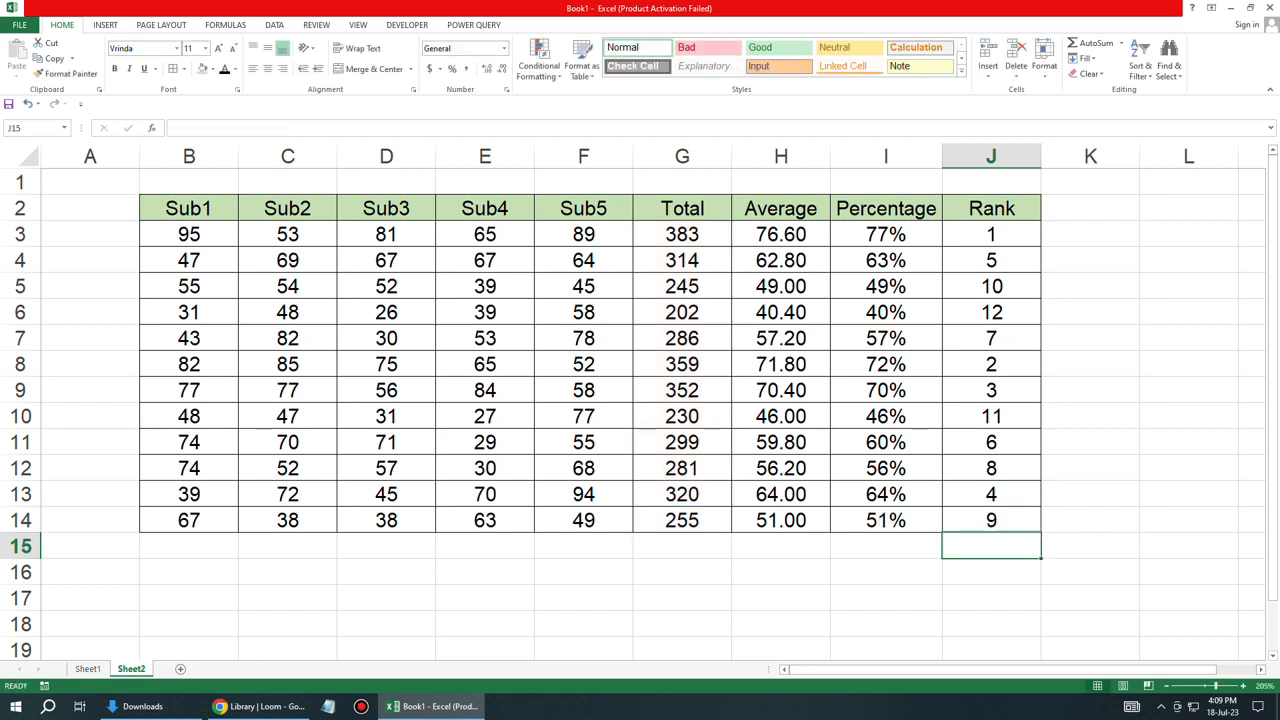
pyautogui.click(991, 234)
pyautogui.doubleClick(1001, 235)
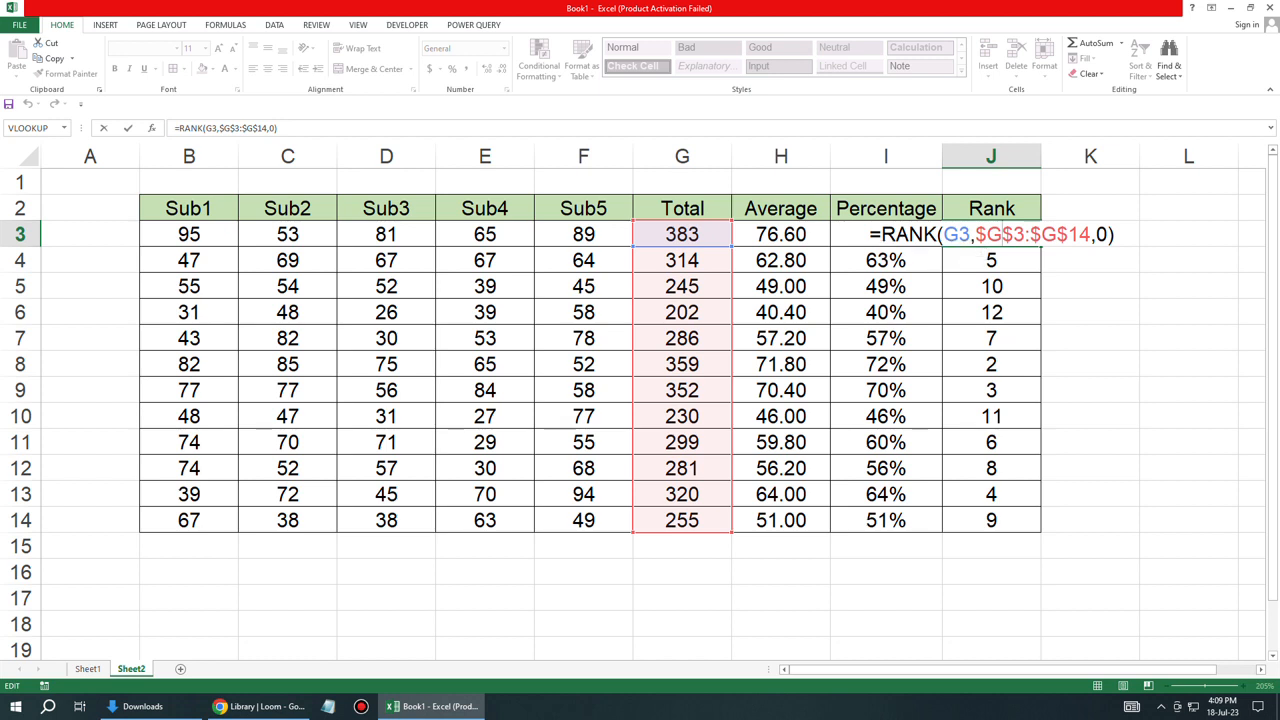
pyautogui.press('Return')
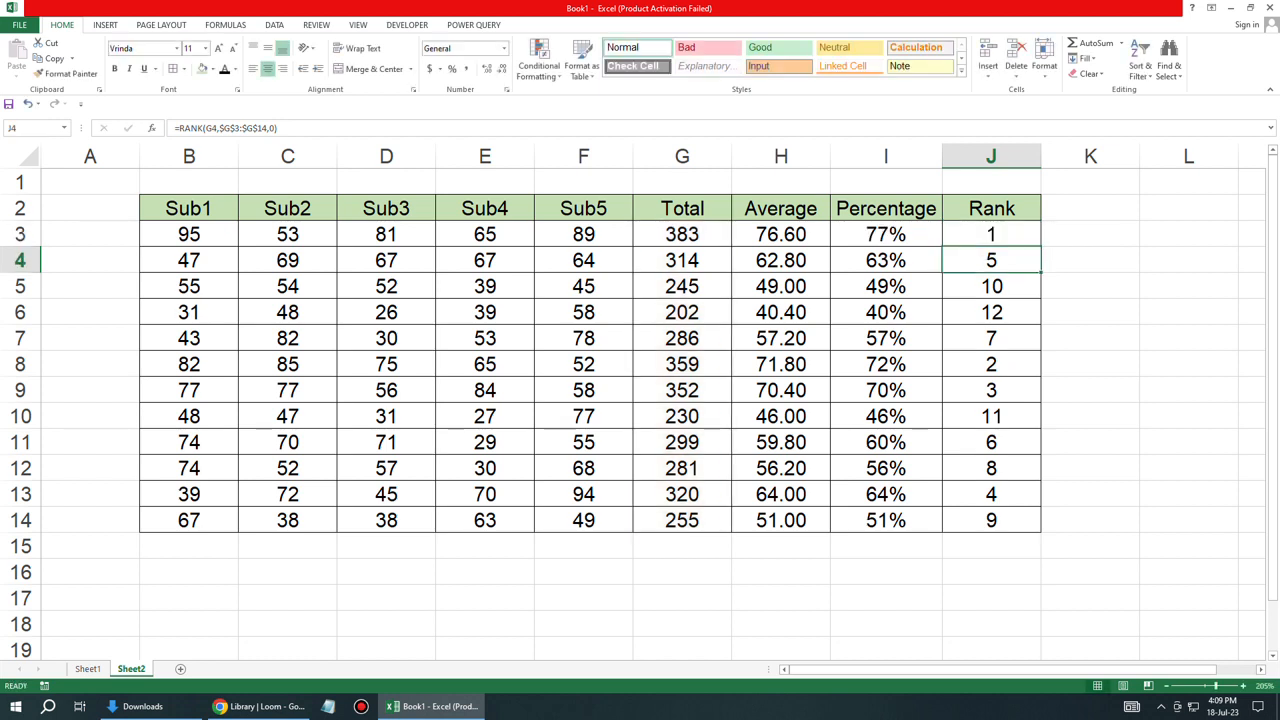
pyautogui.click(991, 234)
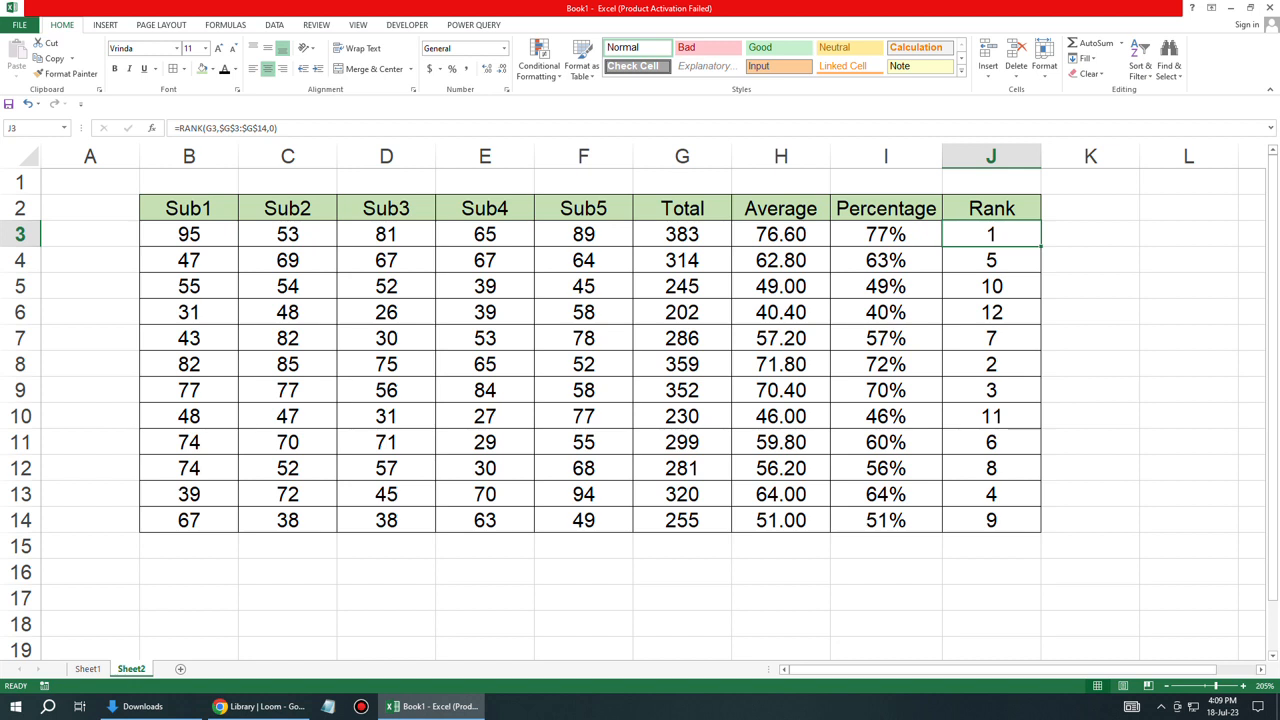
pyautogui.click(991, 260)
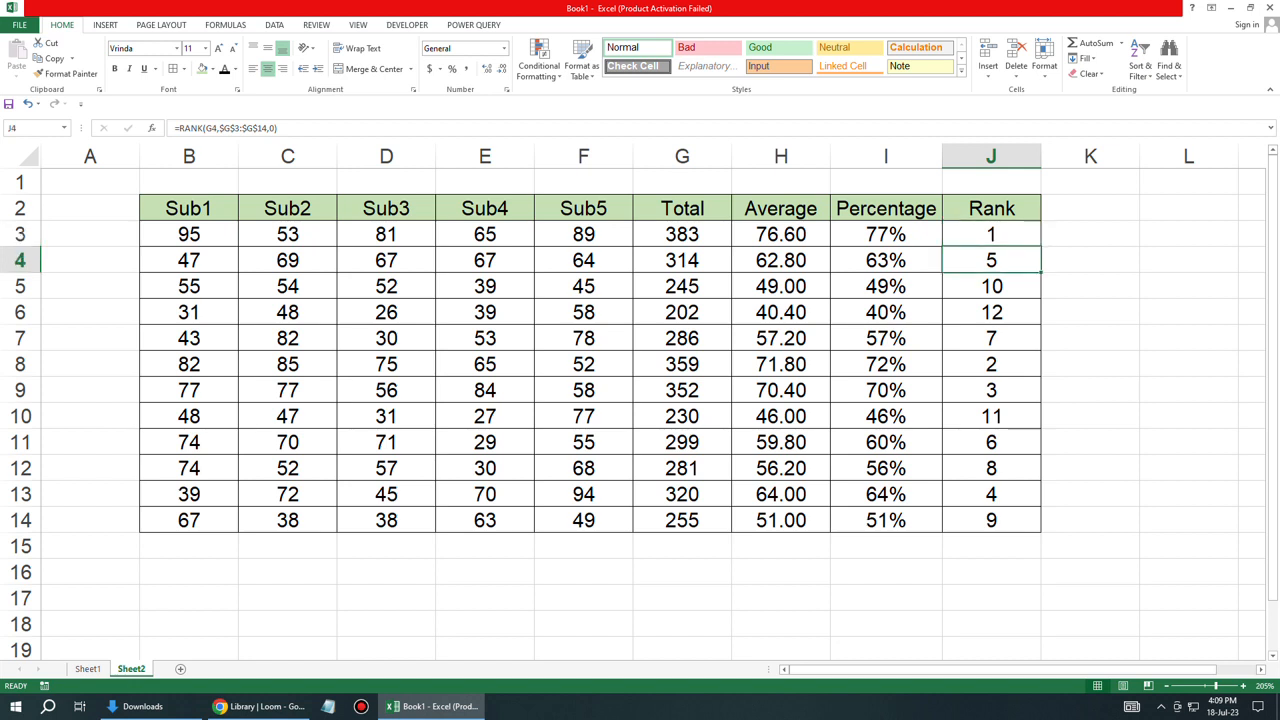
# - Sort the marks table by the Rank column from smallest to largest
pyautogui.click(991, 234)
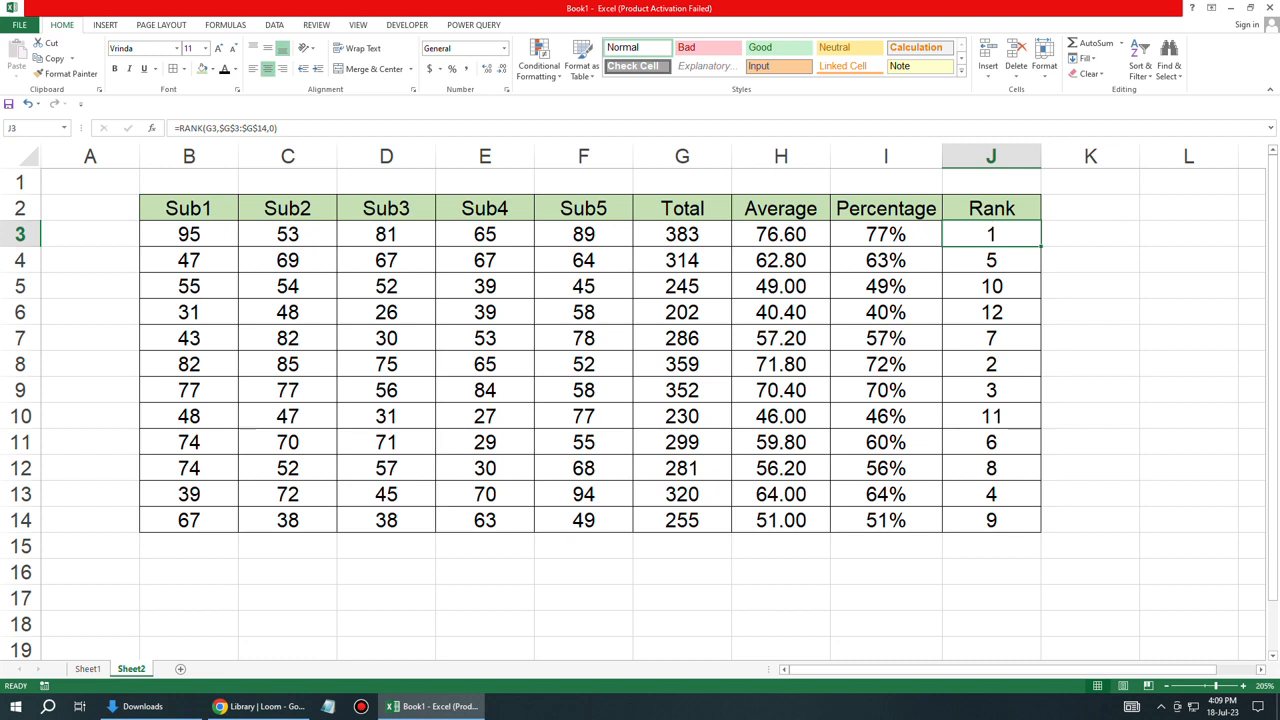
pyautogui.click(1145, 74)
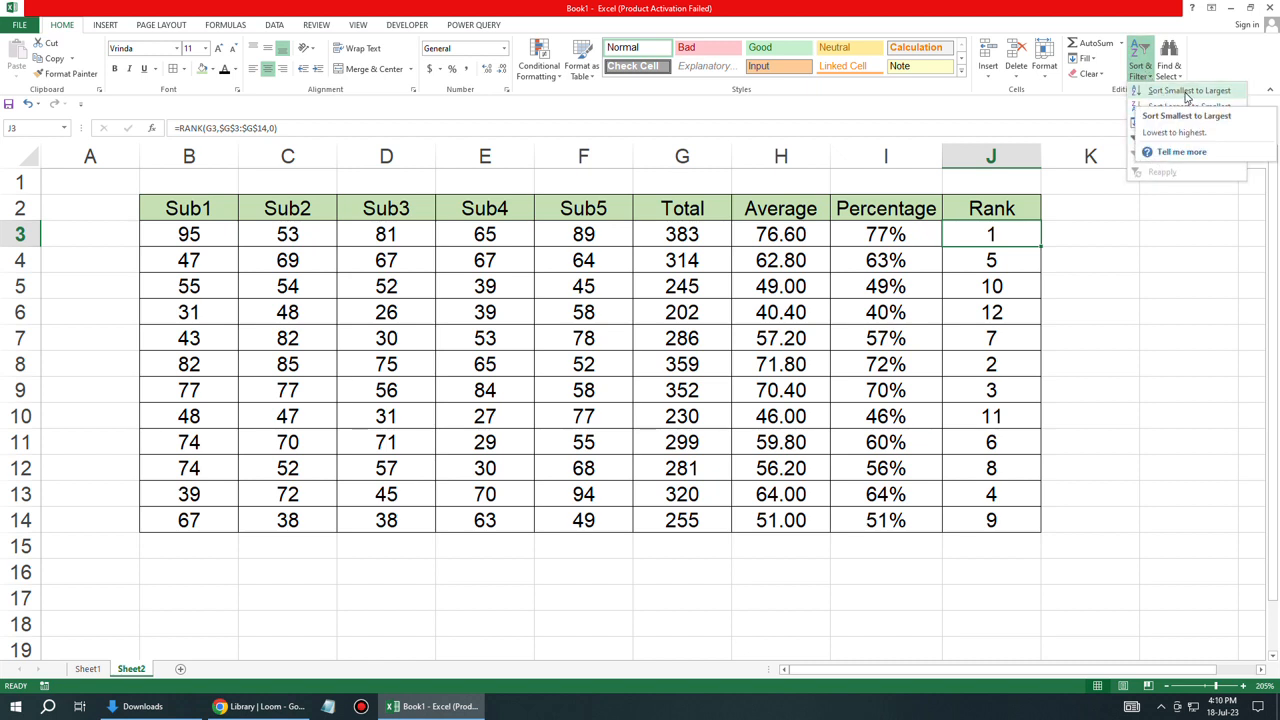
pyautogui.click(1187, 93)
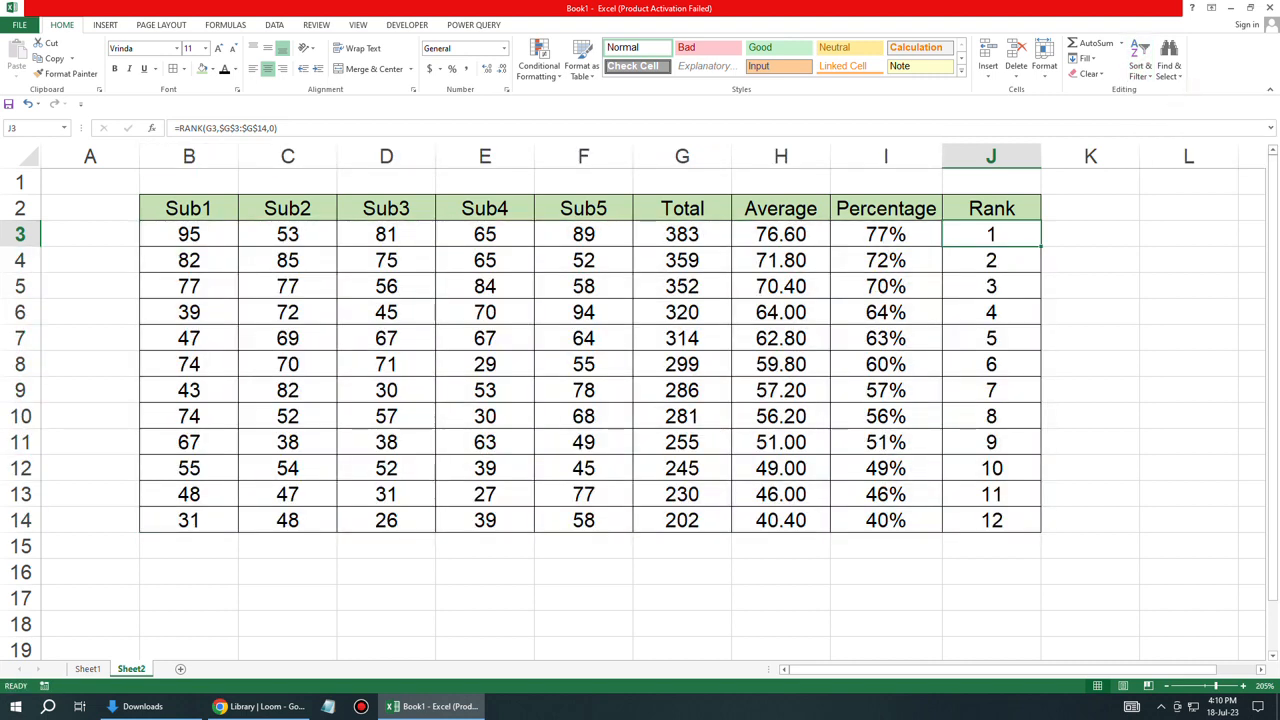
# - Go through the sorted ranks from J3 to J14 and review the rank formula in J3
pyautogui.press('Down')
pyautogui.press('Down')
pyautogui.press('Down')
pyautogui.press('Down')
pyautogui.press('Down')
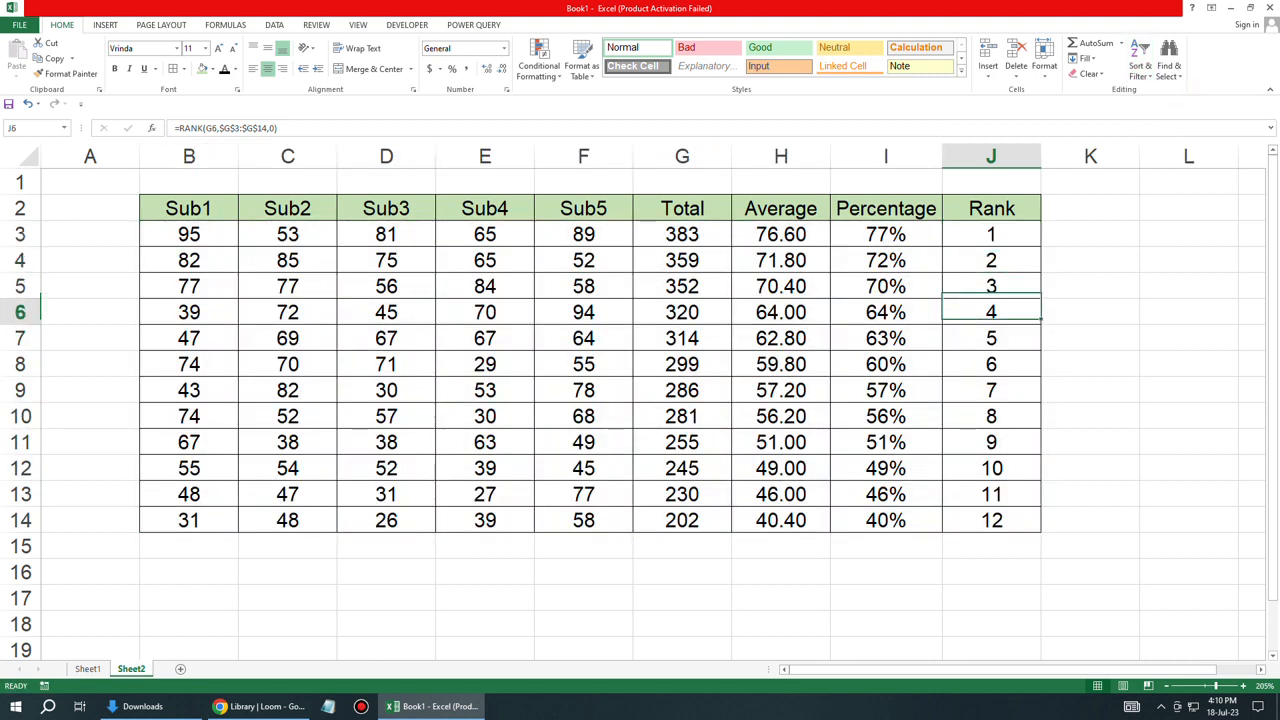
pyautogui.press('Down')
pyautogui.press('Down')
pyautogui.press('Down')
pyautogui.press('Down')
pyautogui.press('Down')
pyautogui.press('Down')
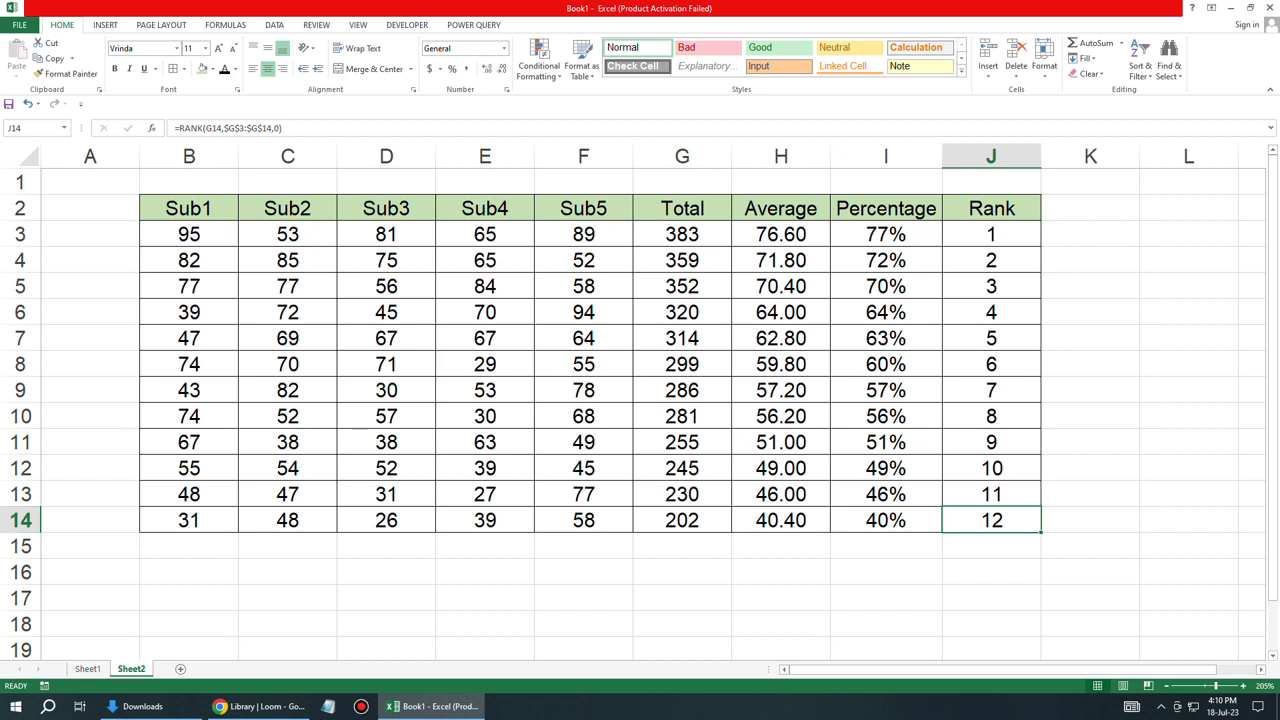
pyautogui.doubleClick(1002, 235)
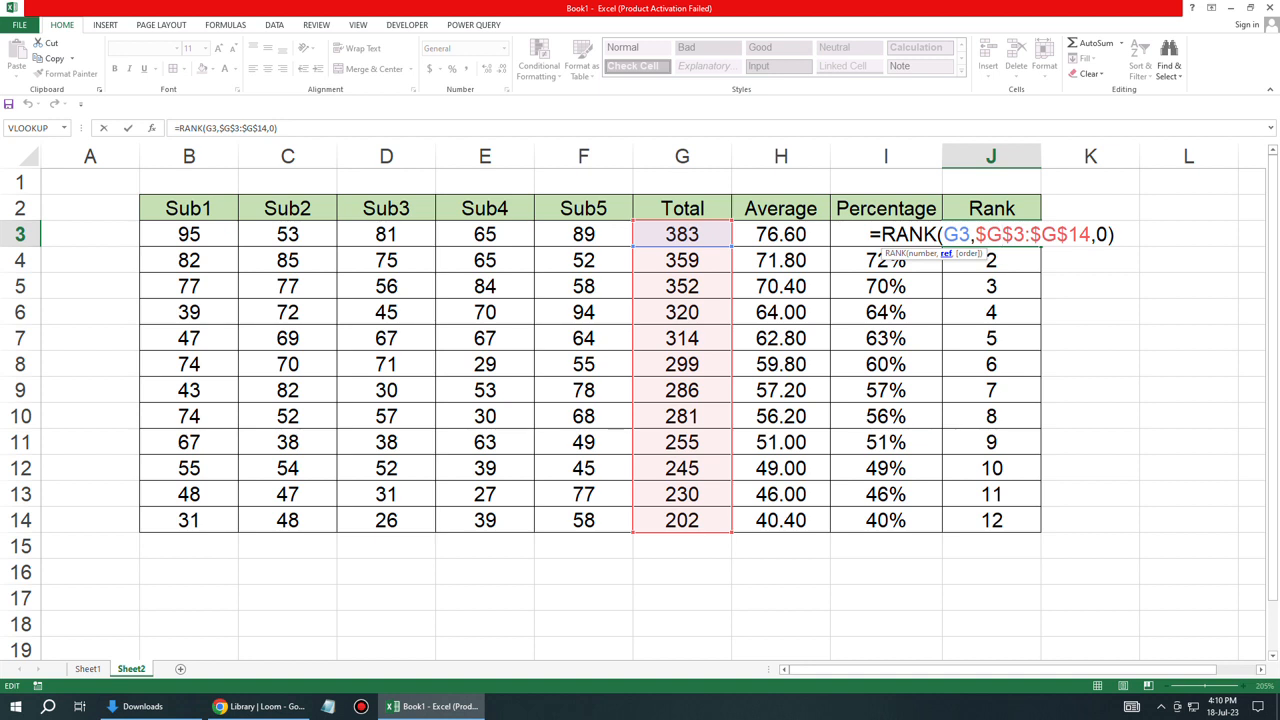
pyautogui.hotkey('ctrl', 'Return')
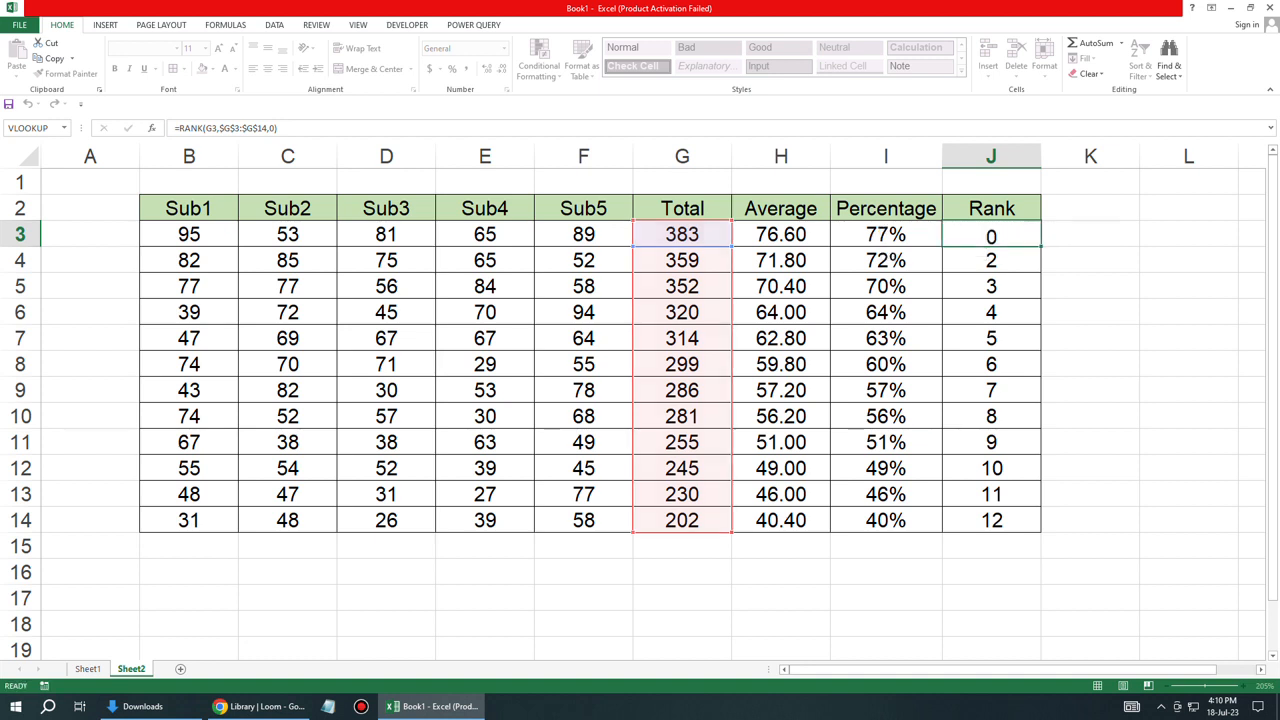